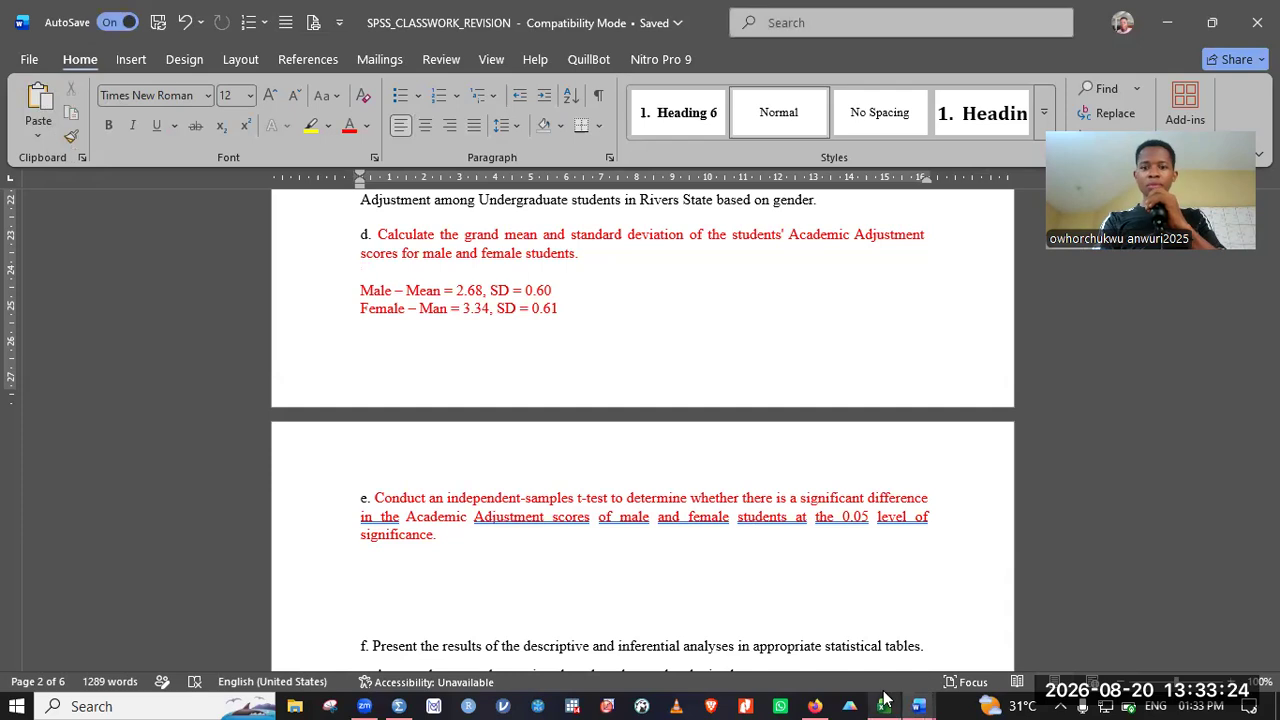
# Step: Switch to the Book1 workbook in Excel and inspect the GRAND MEAN rows for male and female, including their mean and standard deviation formulas
pyautogui.moveTo(884, 699)
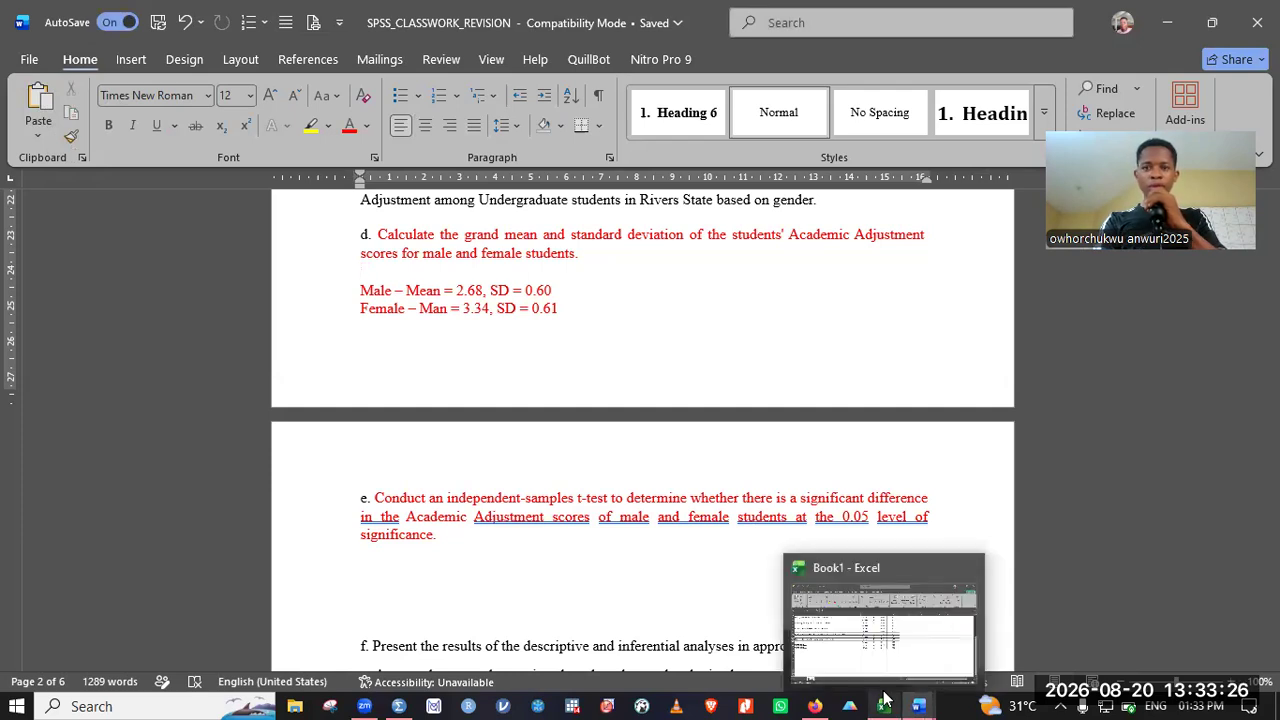
pyautogui.click(884, 702)
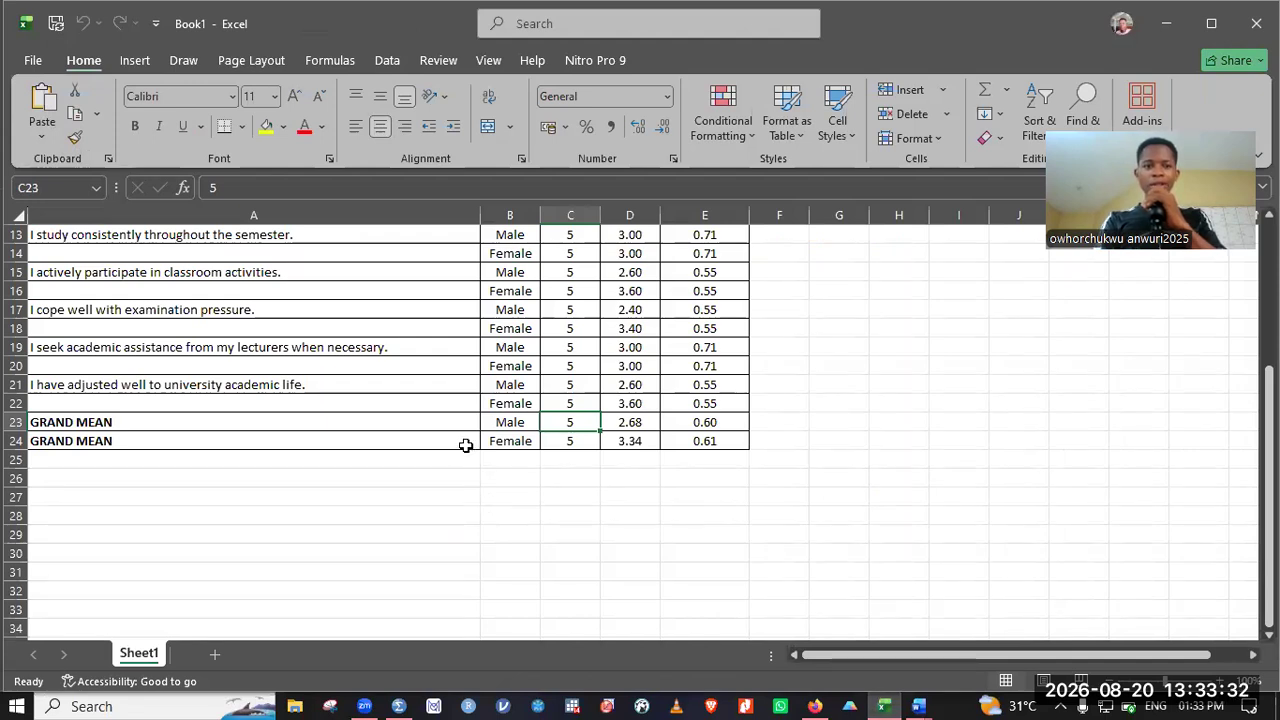
pyautogui.click(531, 423)
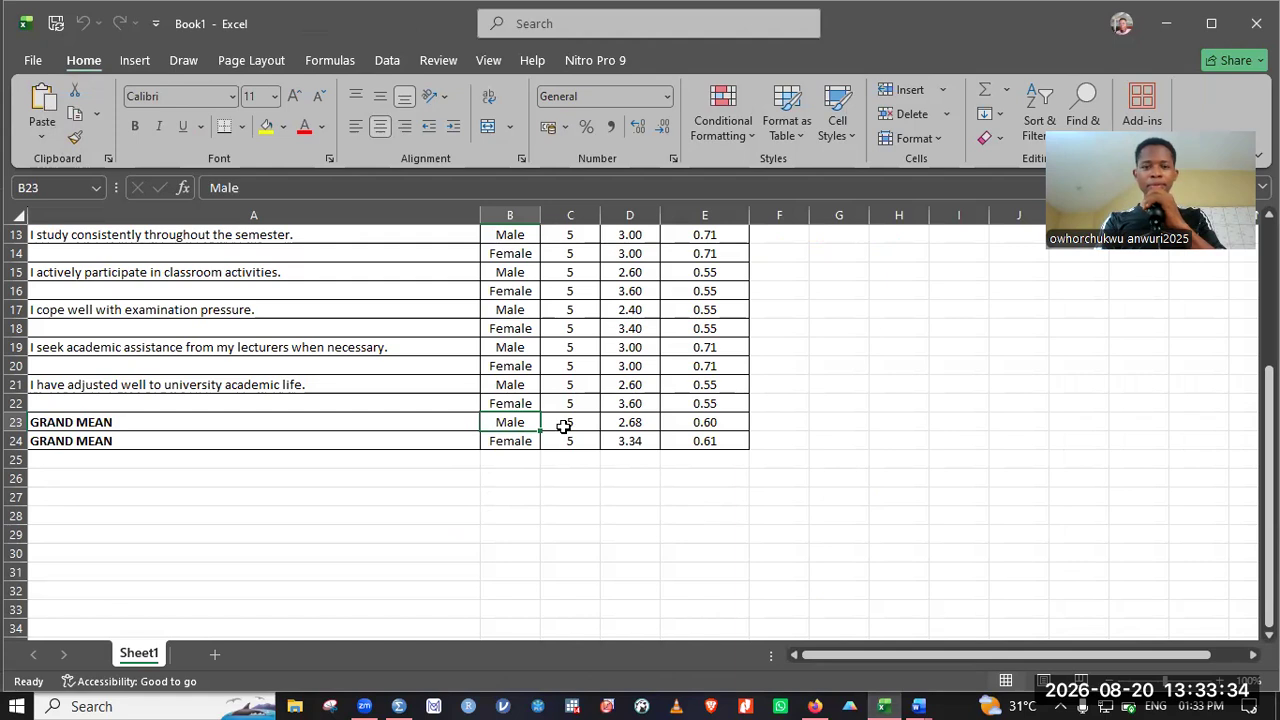
pyautogui.click(562, 426)
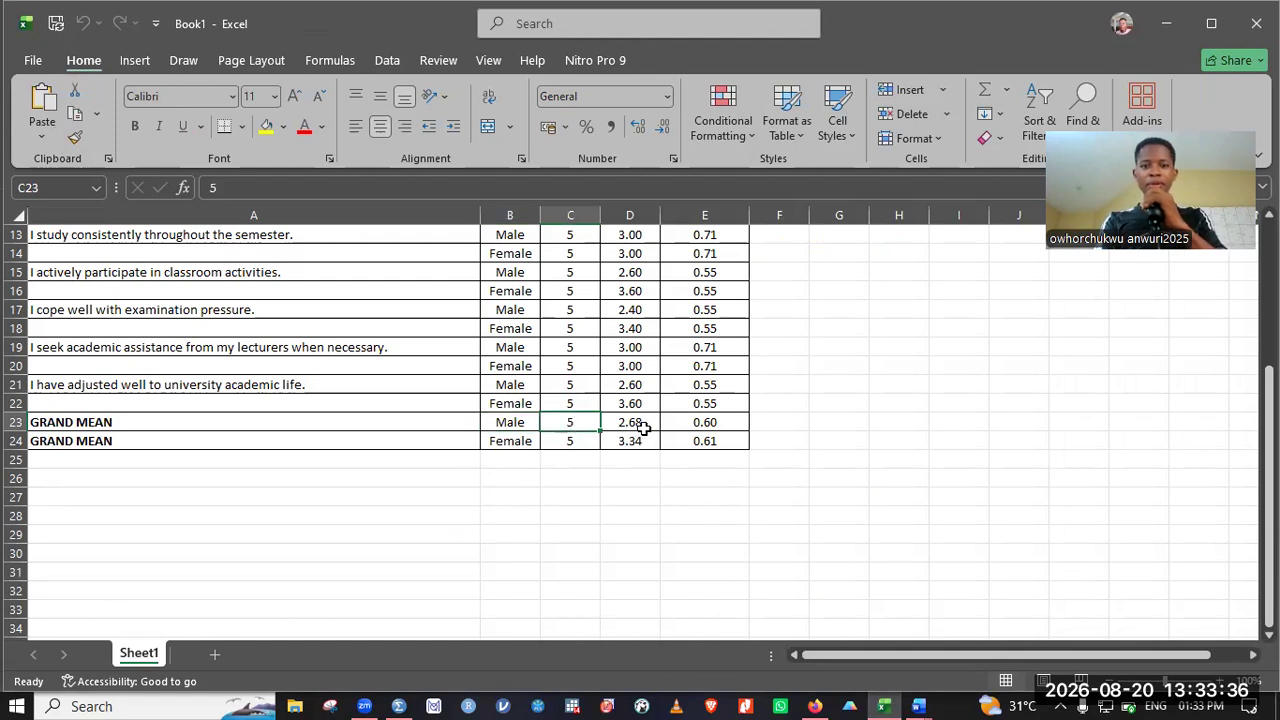
pyautogui.click(643, 426)
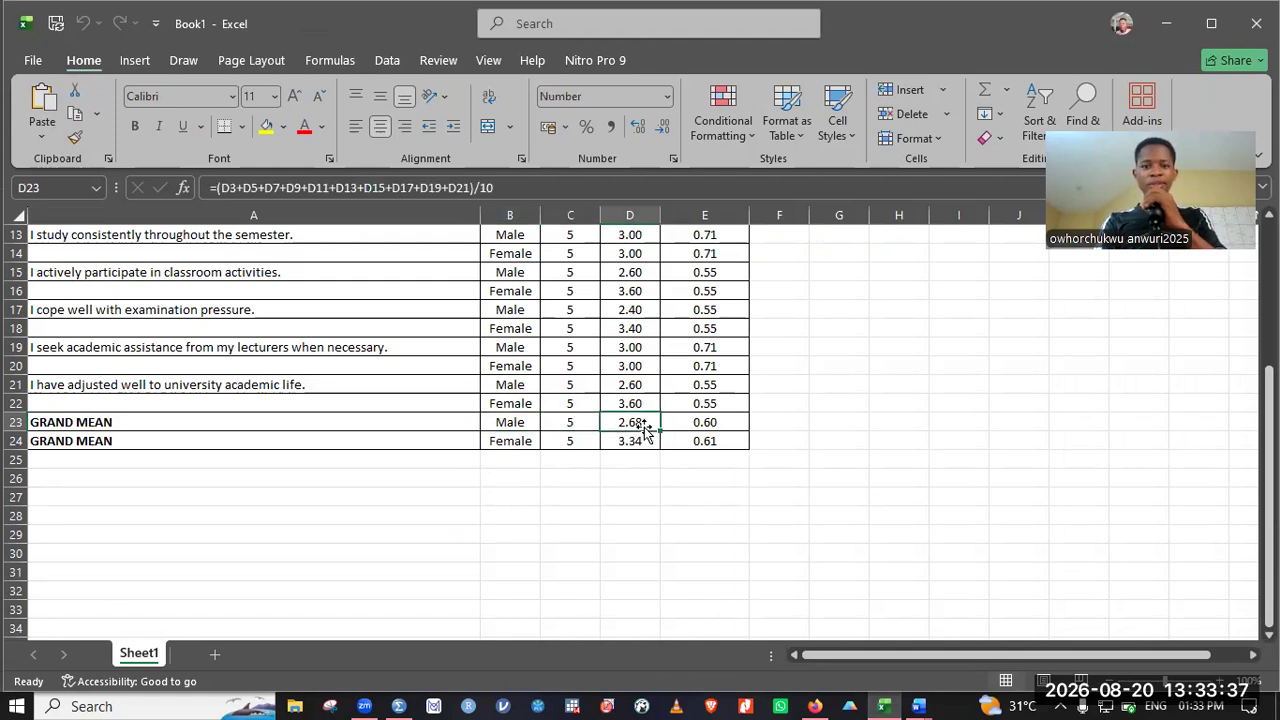
pyautogui.click(709, 424)
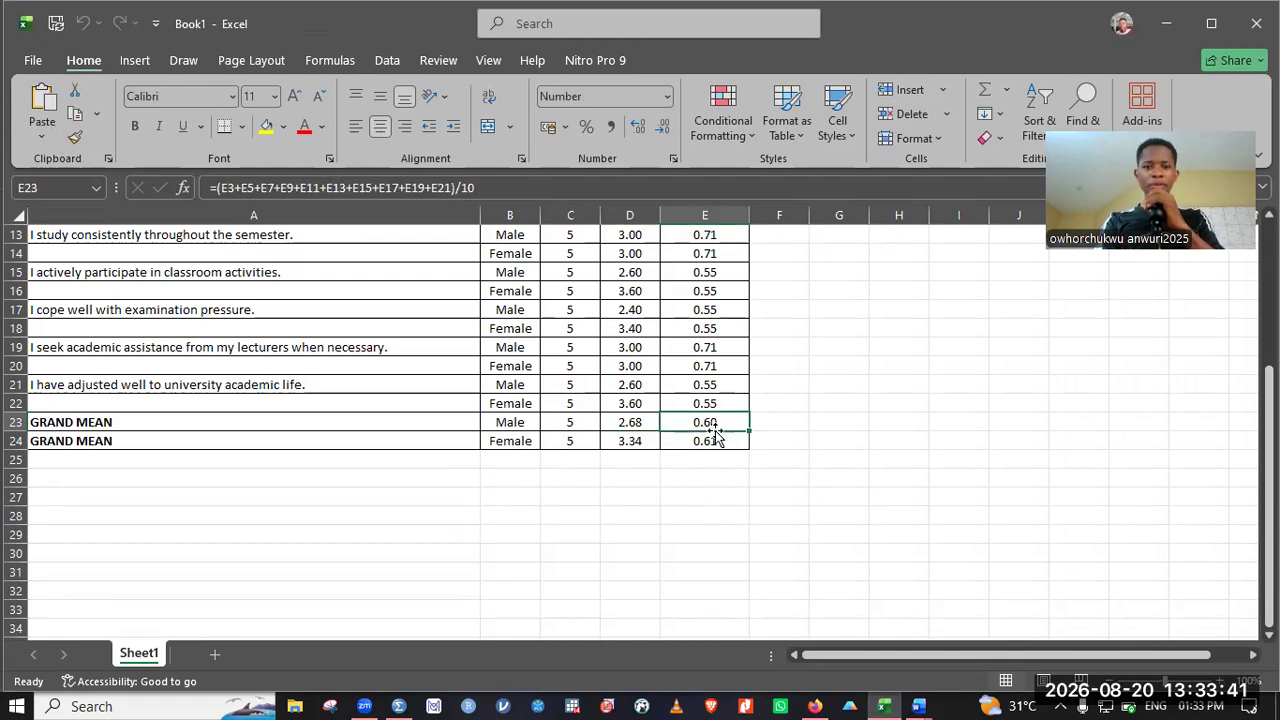
pyautogui.click(585, 445)
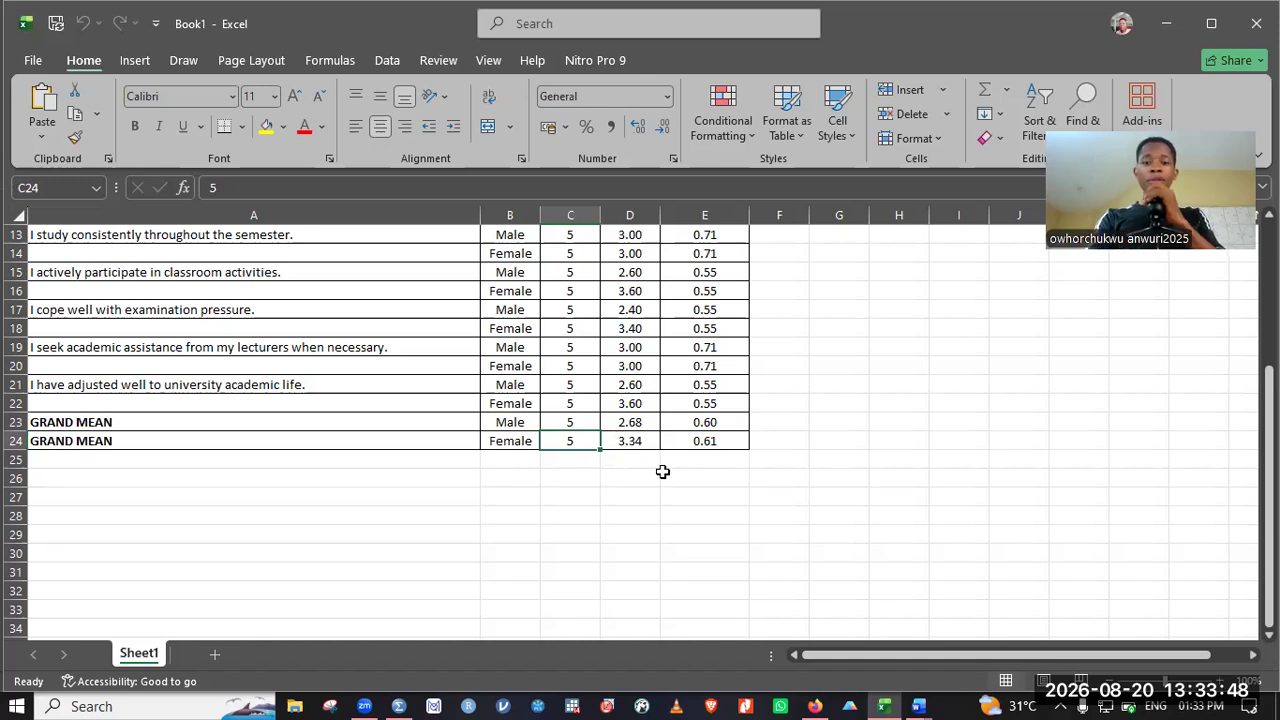
pyautogui.press('Right')
pyautogui.press('Right')
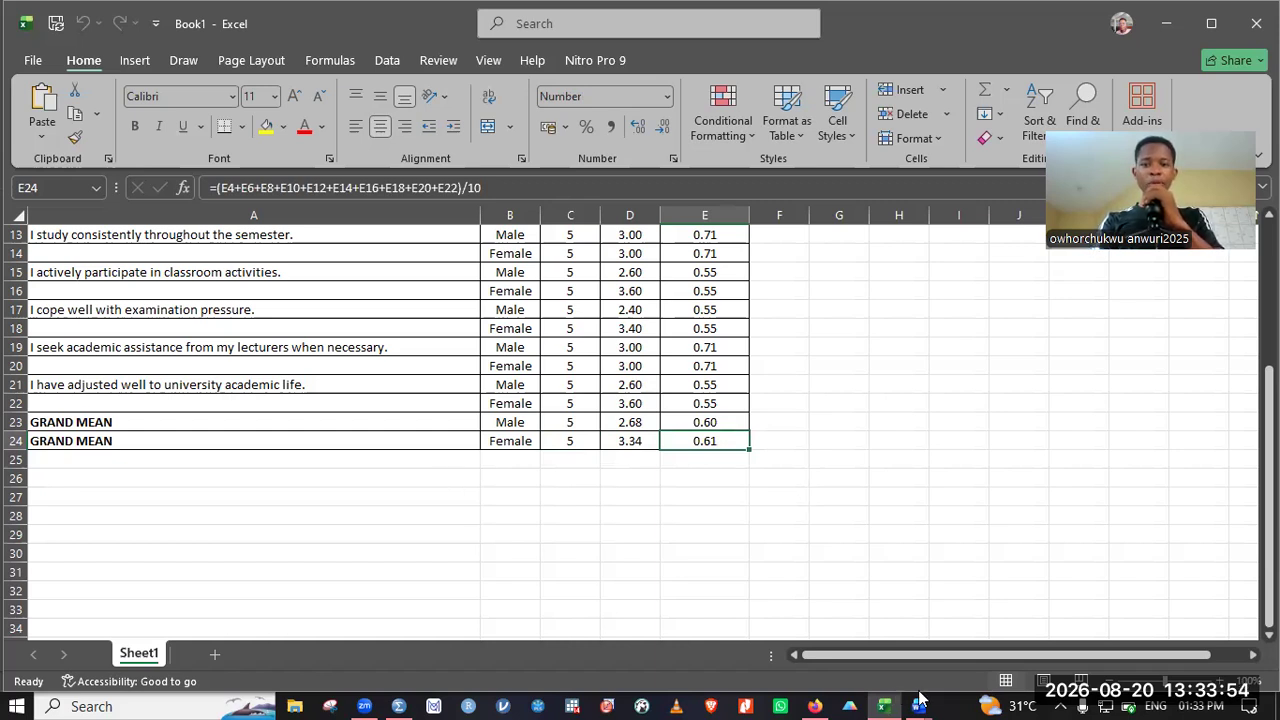
# Step: Return to the SPSS_CLASSWORK_REVISION document in Word and review the item d grand mean answers and the tasks in items e to h
pyautogui.hotkey('alt', 'Tab')
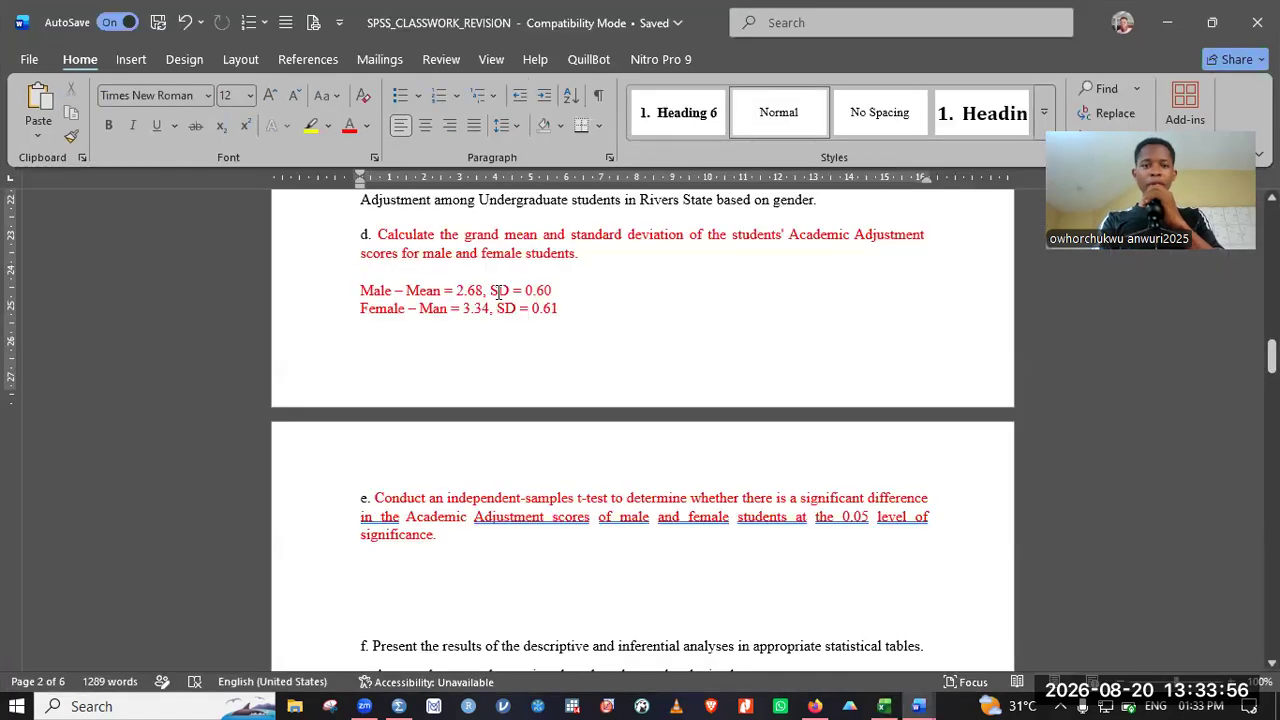
pyautogui.click(509, 270)
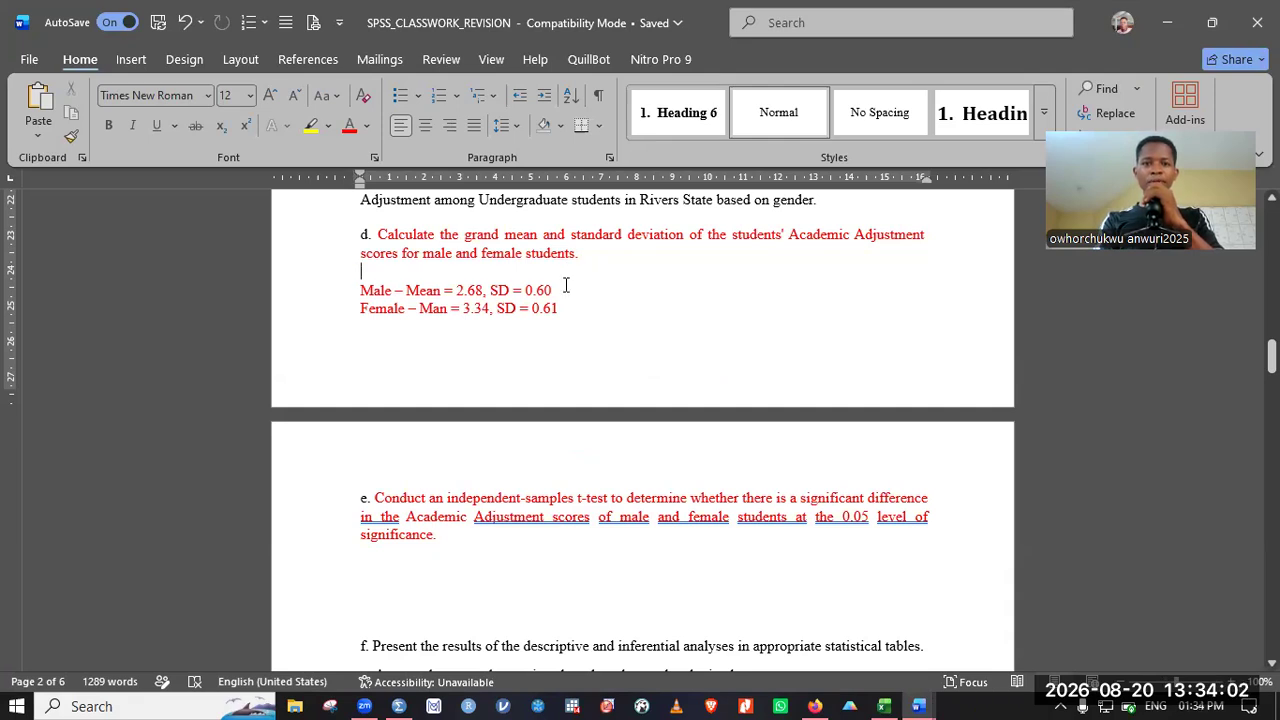
pyautogui.moveTo(559, 309); pyautogui.dragTo(384, 296)
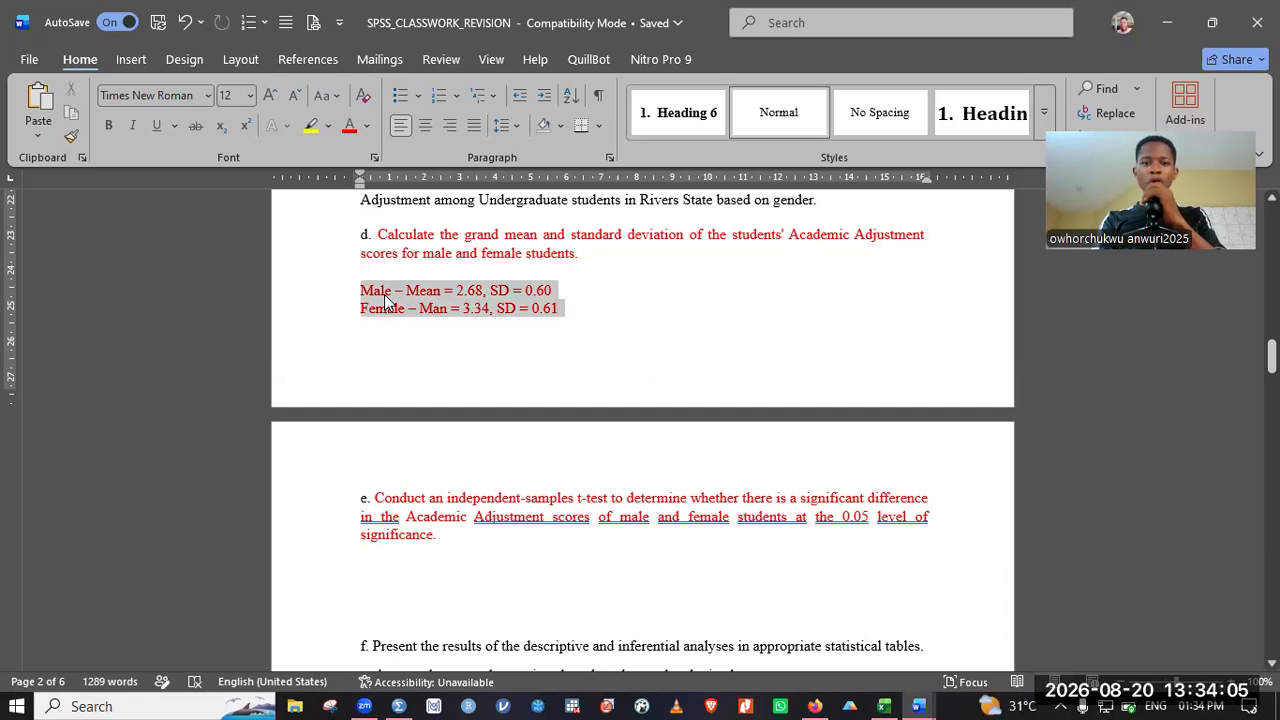
pyautogui.click(451, 535)
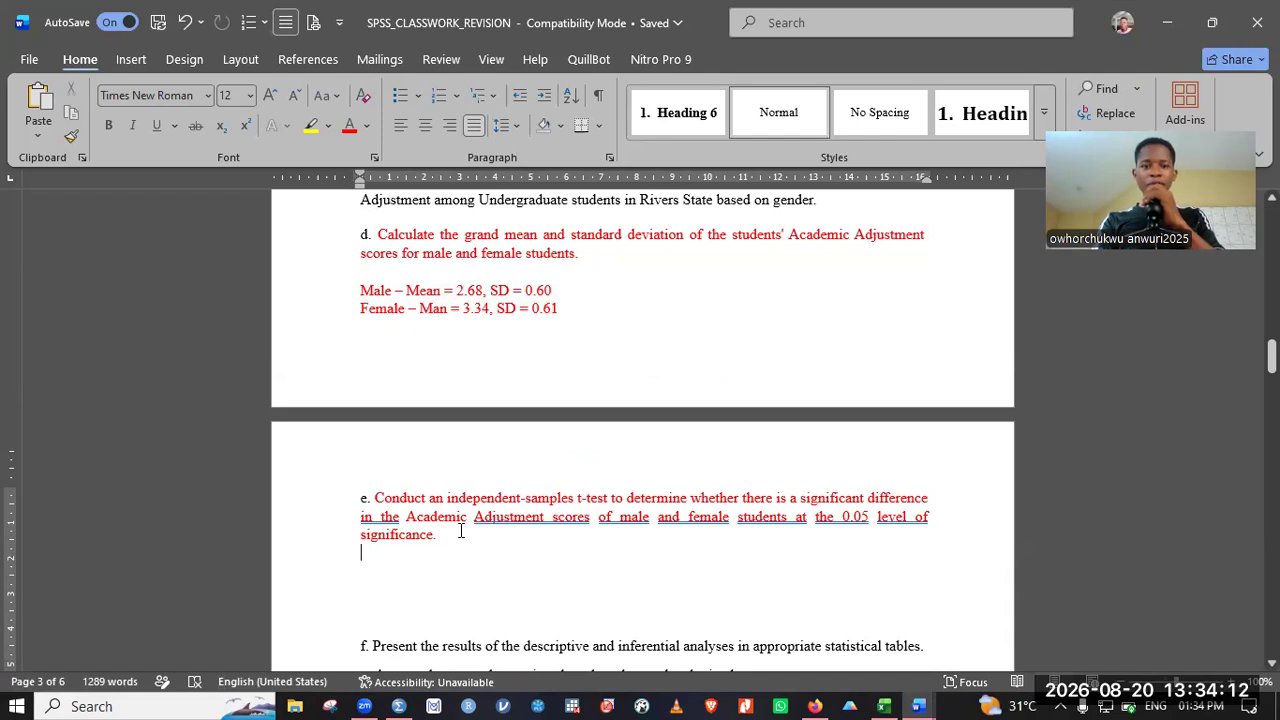
pyautogui.scroll(-1, 461, 531)
pyautogui.scroll(-10, 461, 531)
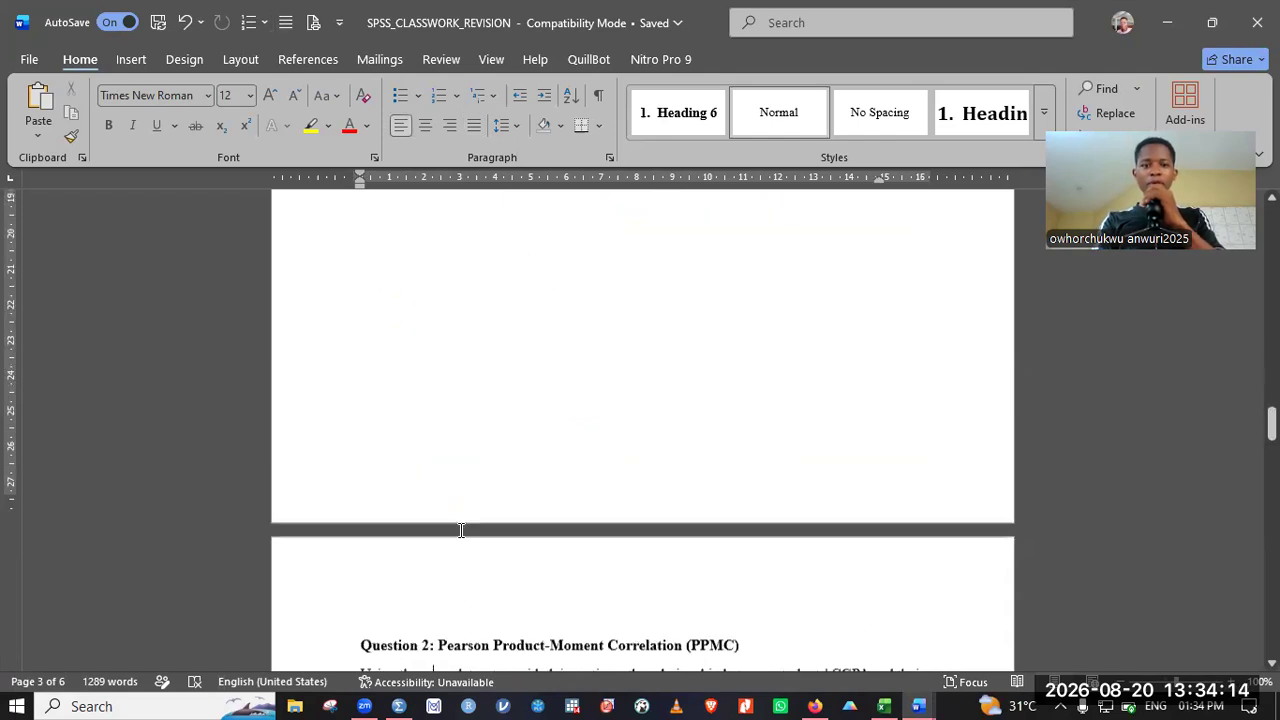
pyautogui.scroll(5, 461, 531)
pyautogui.scroll(3, 461, 531)
pyautogui.click(494, 509)
pyautogui.scroll(3, 494, 509)
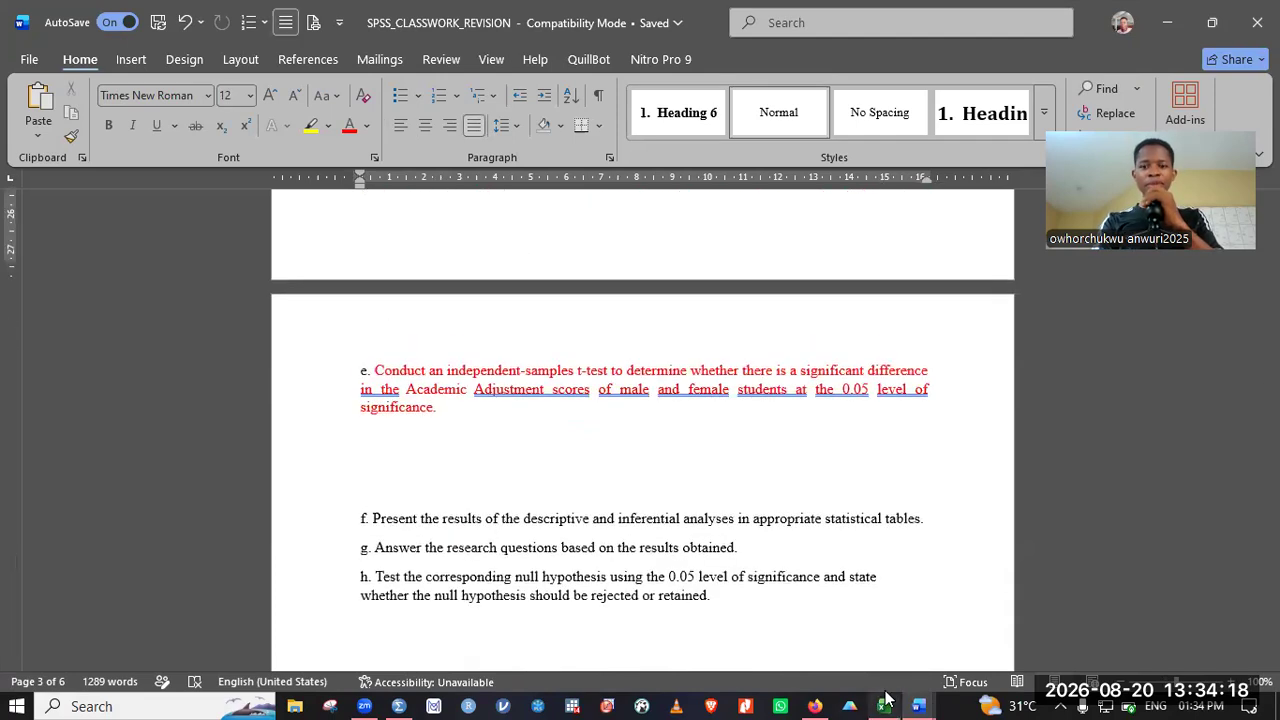
# Step: Check the Group Statistics table in Excel, and examine the column layout of the sample Table 1 on domestic violence in the Word classwork document
pyautogui.click(884, 705)
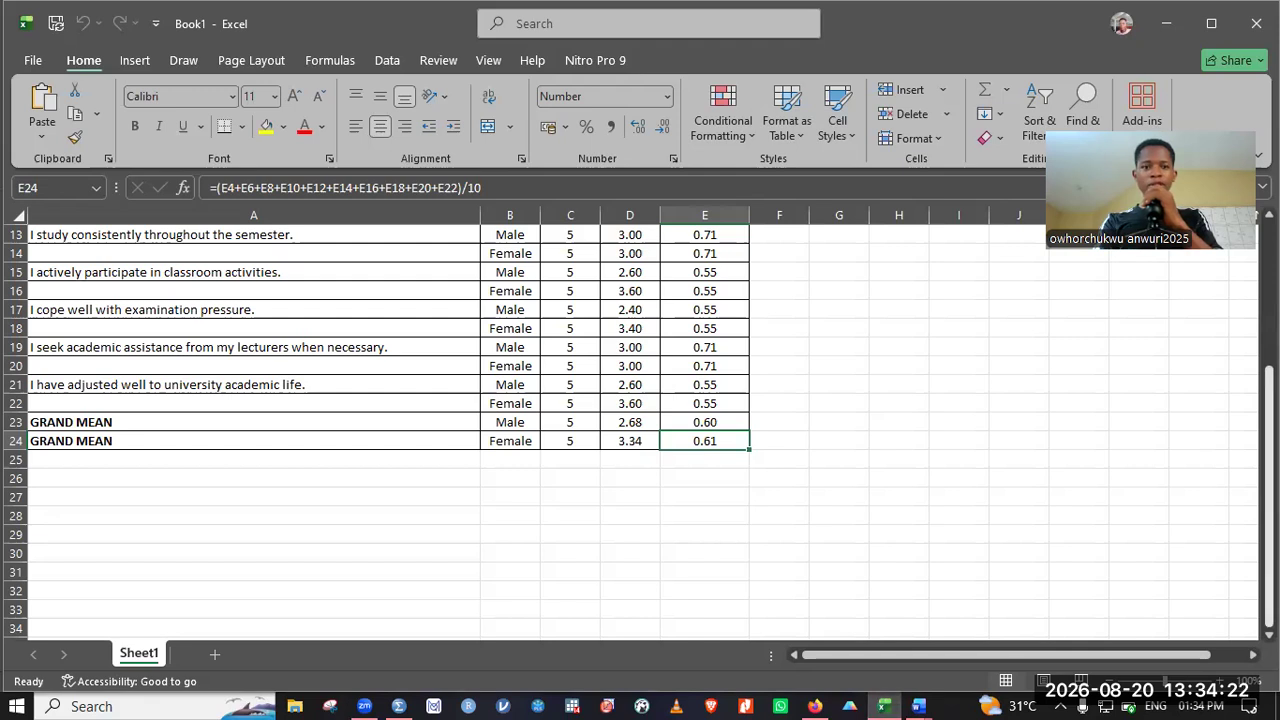
pyautogui.moveTo(1268, 465); pyautogui.dragTo(1268, 300)
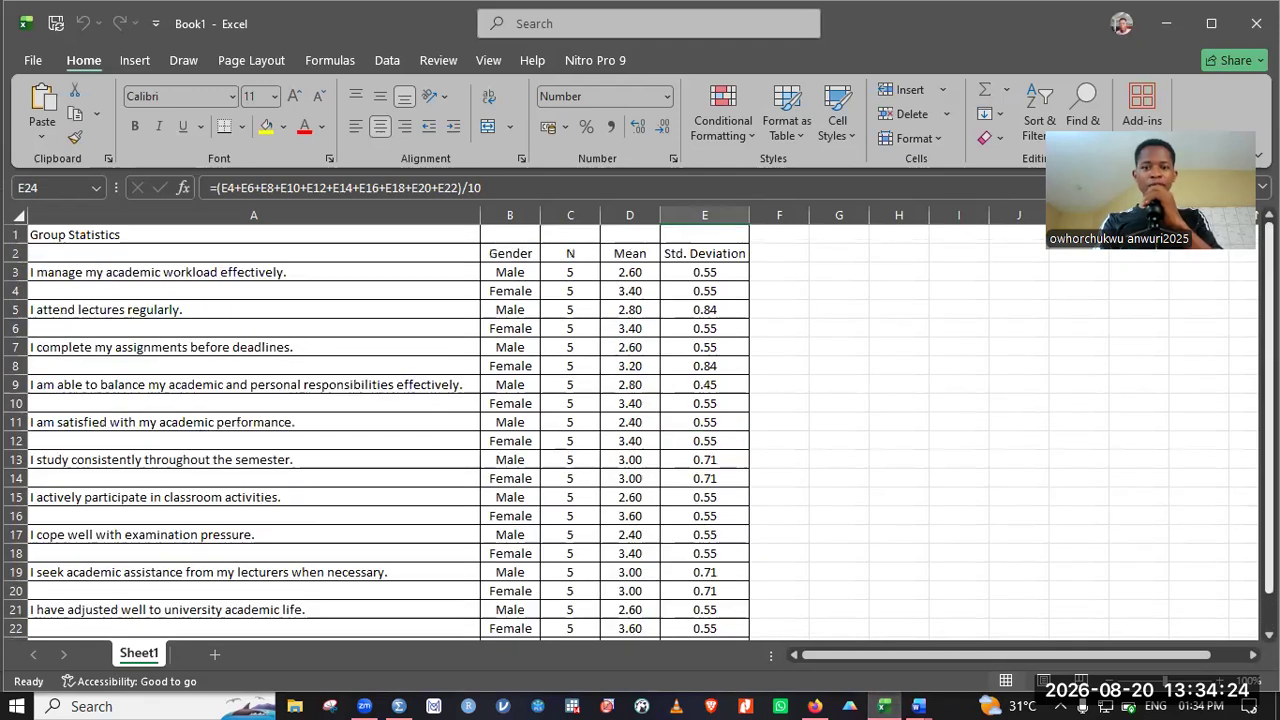
pyautogui.click(917, 702)
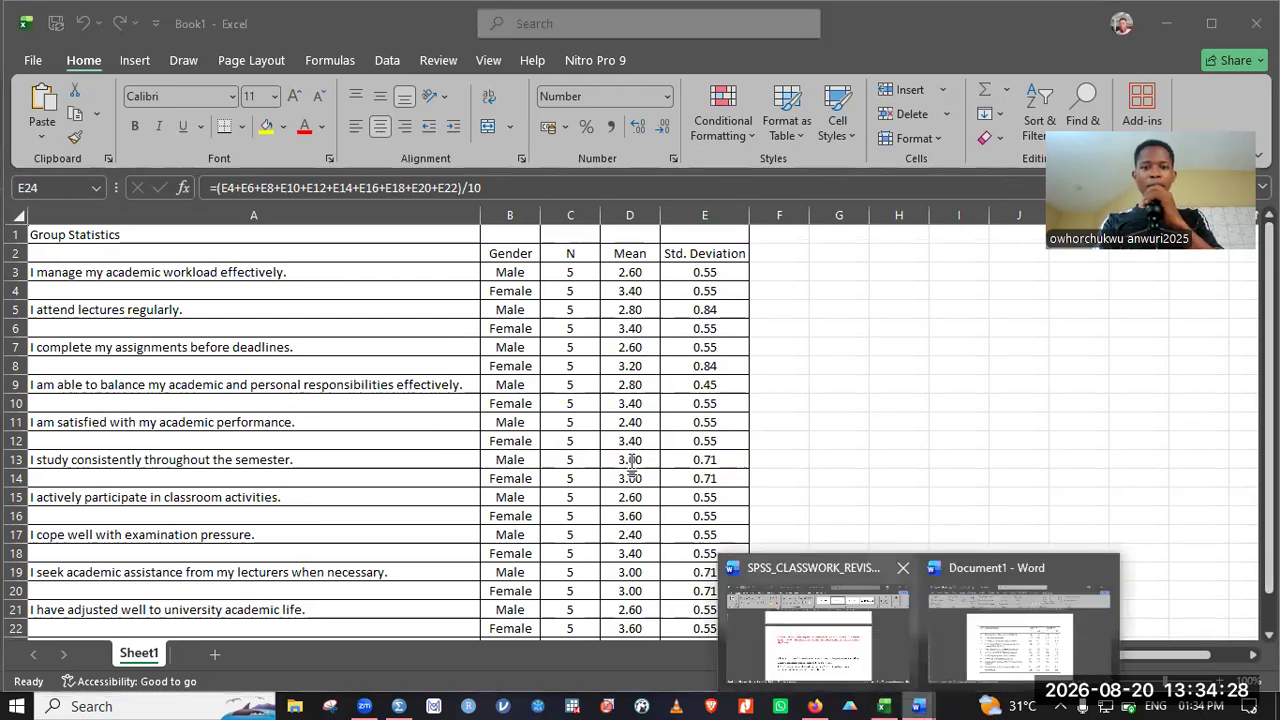
pyautogui.press('Down')
pyautogui.press('Down')
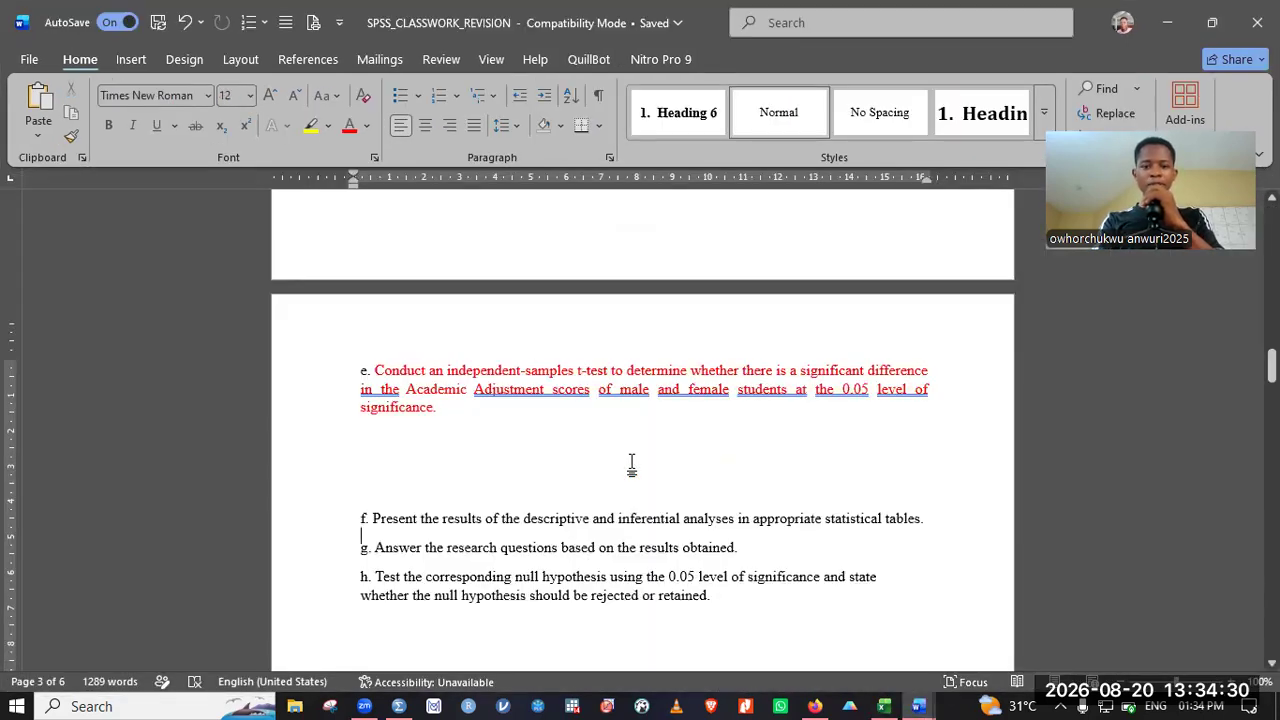
pyautogui.scroll(-10, 631, 465)
pyautogui.scroll(-3, 631, 465)
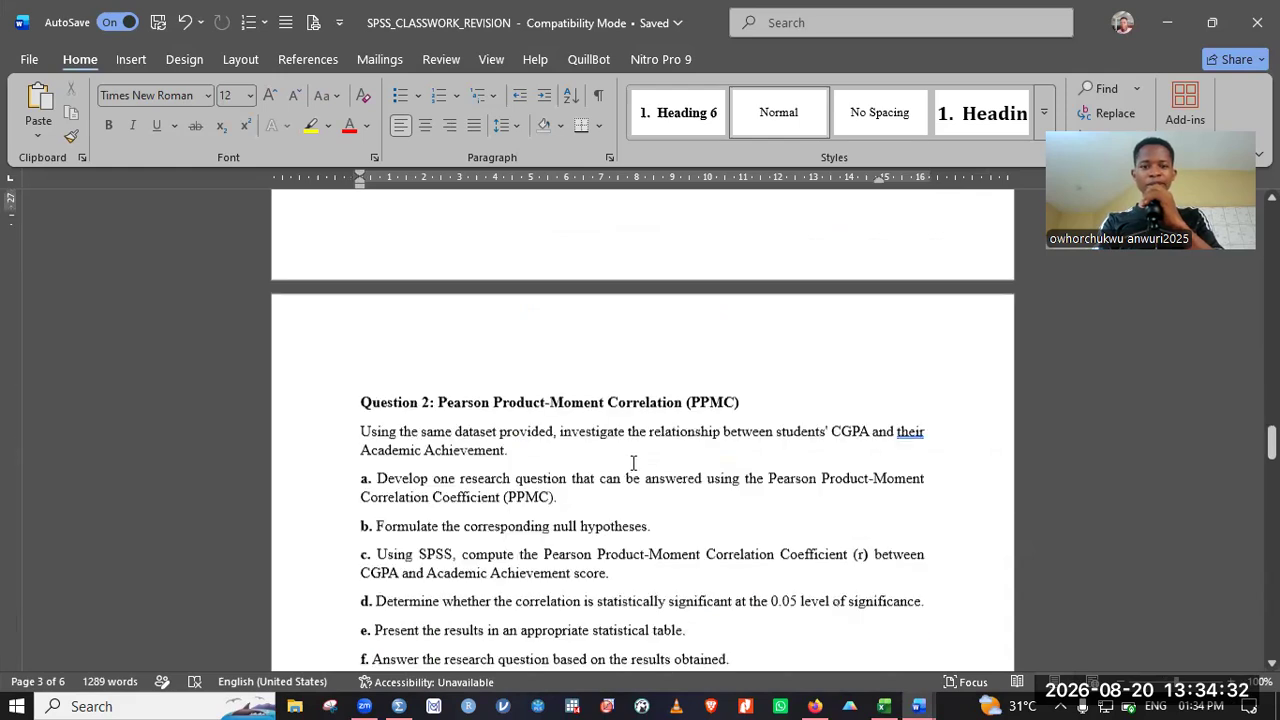
pyautogui.scroll(-12, 633, 463)
pyautogui.scroll(-5, 633, 463)
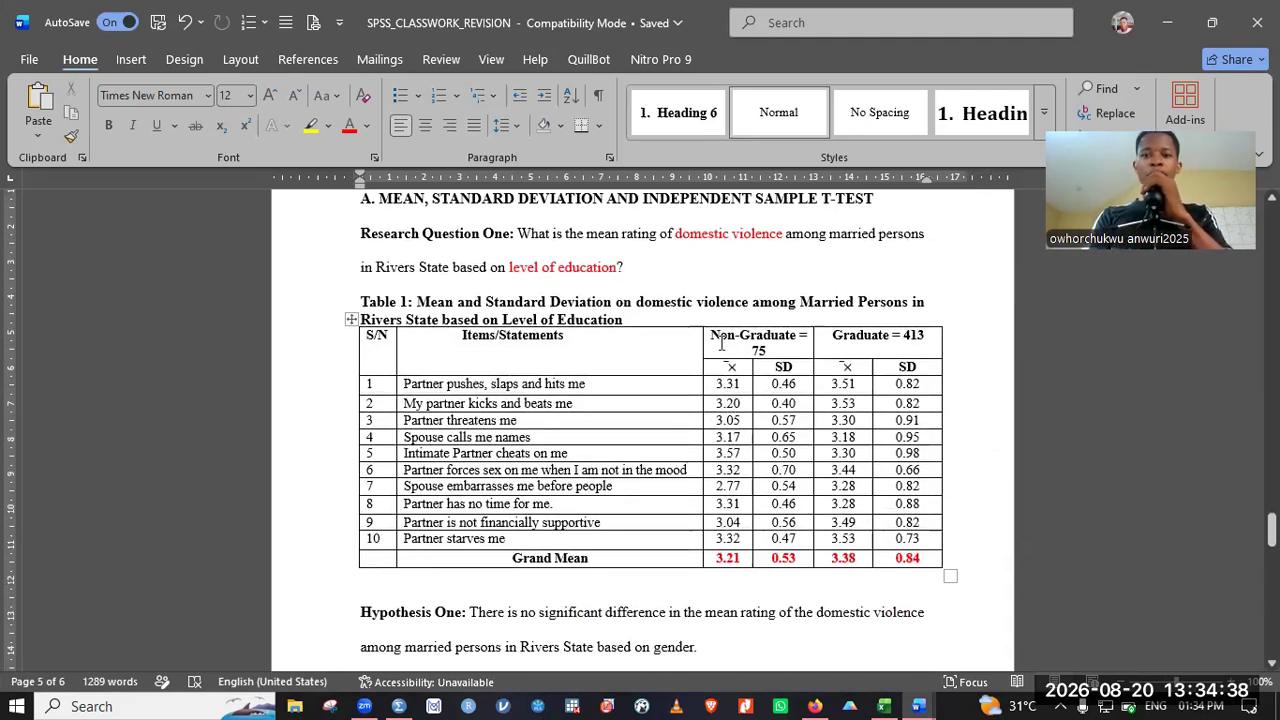
pyautogui.moveTo(780, 346); pyautogui.dragTo(787, 542)
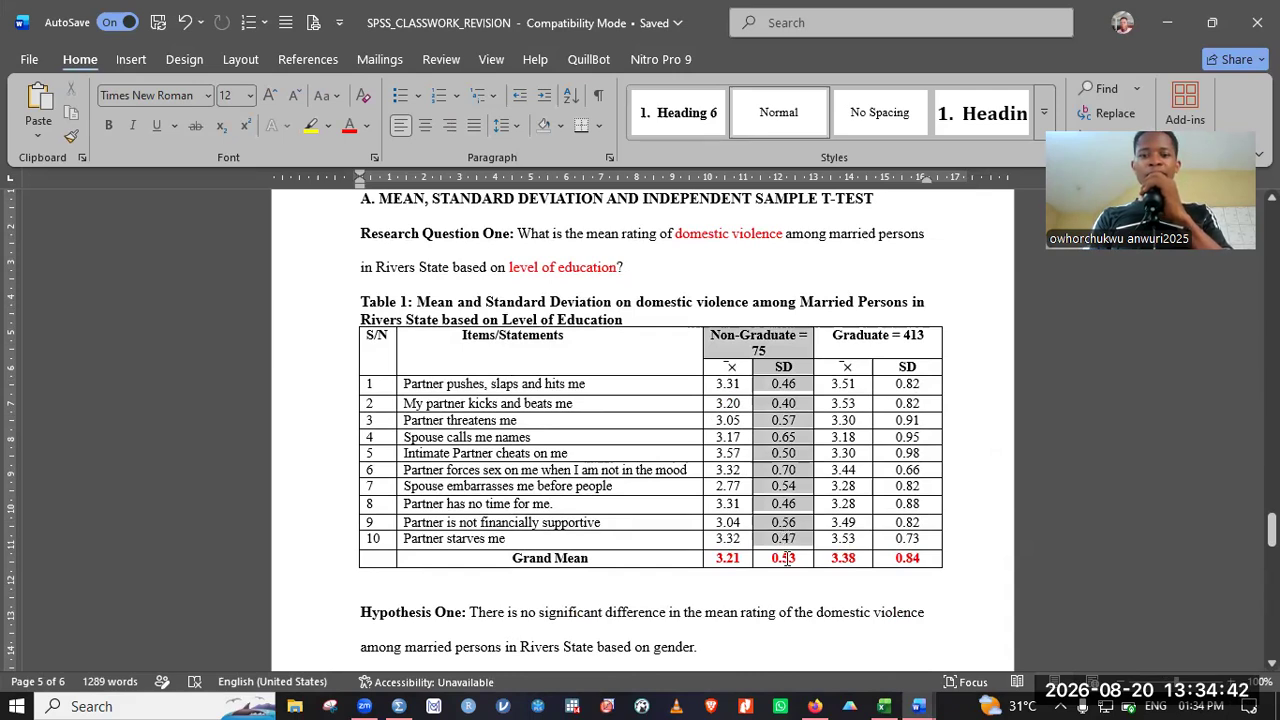
pyautogui.moveTo(769, 484); pyautogui.dragTo(769, 551)
pyautogui.moveTo(838, 343); pyautogui.dragTo(878, 342)
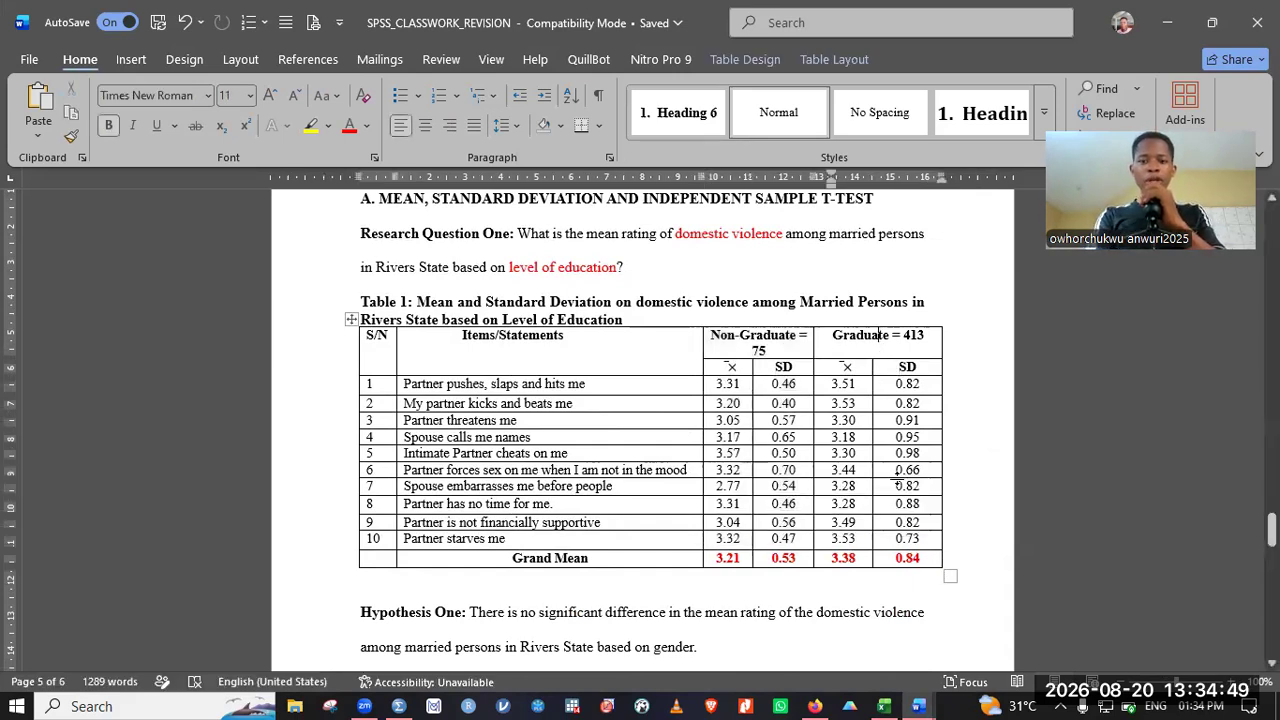
# Step: Switch to Document1 in Word, copy its whole academic adjustment table, and return to the SPSS_CLASSWORK_REVISION document
pyautogui.click(933, 697)
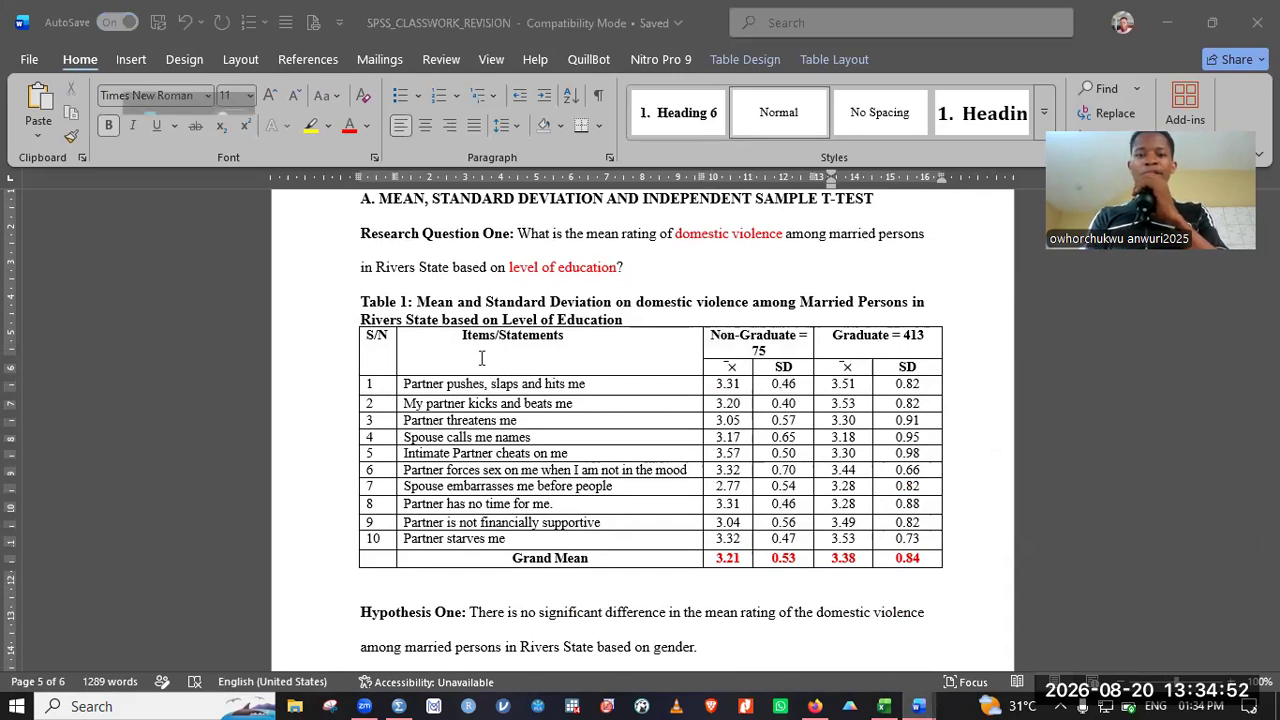
pyautogui.hotkey('alt', 'Tab')
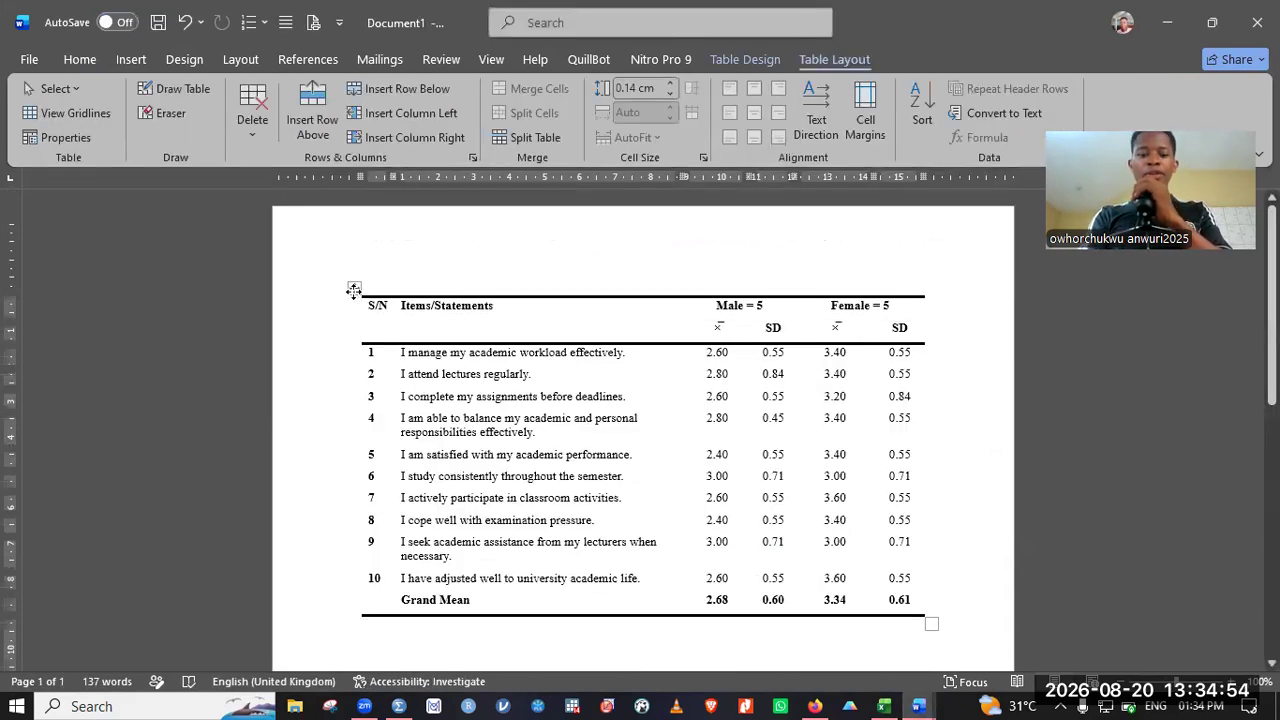
pyautogui.hotkey('ctrl', 'a')
pyautogui.click(1167, 24)
pyautogui.click(547, 292)
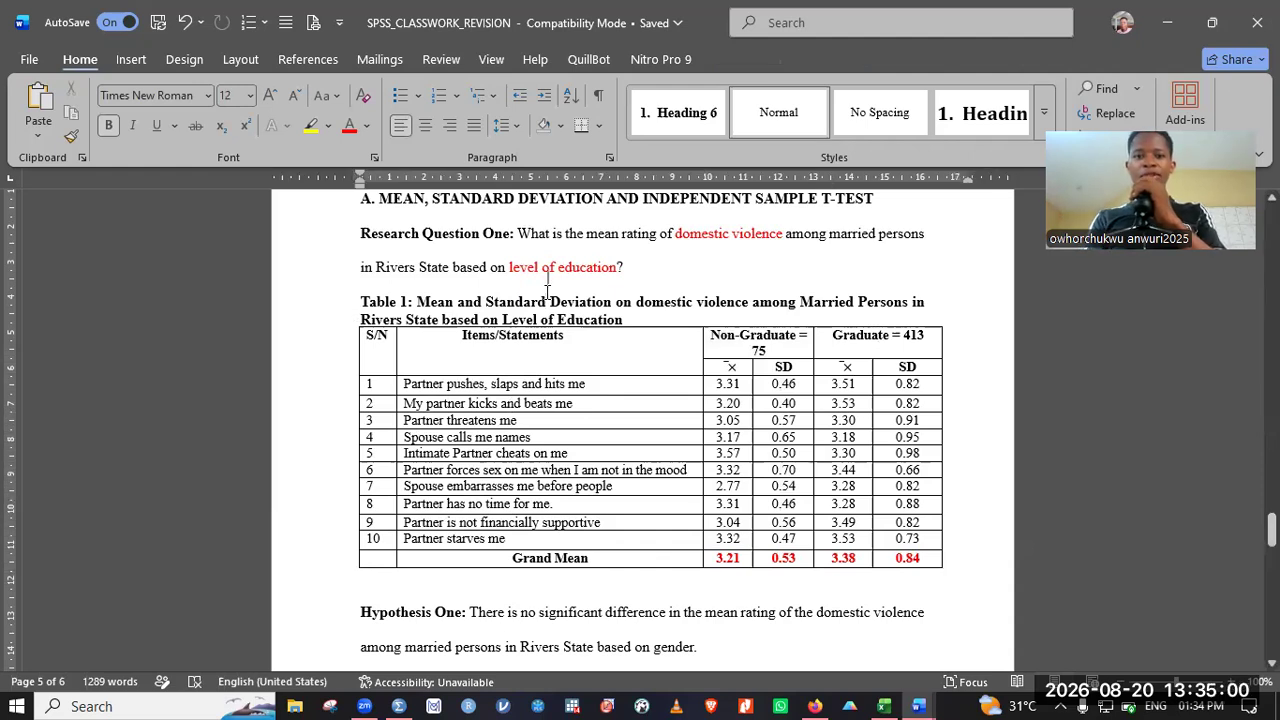
# Step: Add five paragraph breaks after the female mean and SD line under item d and paste the copied table there
pyautogui.scroll(10, 546, 292)
pyautogui.scroll(5, 545, 291)
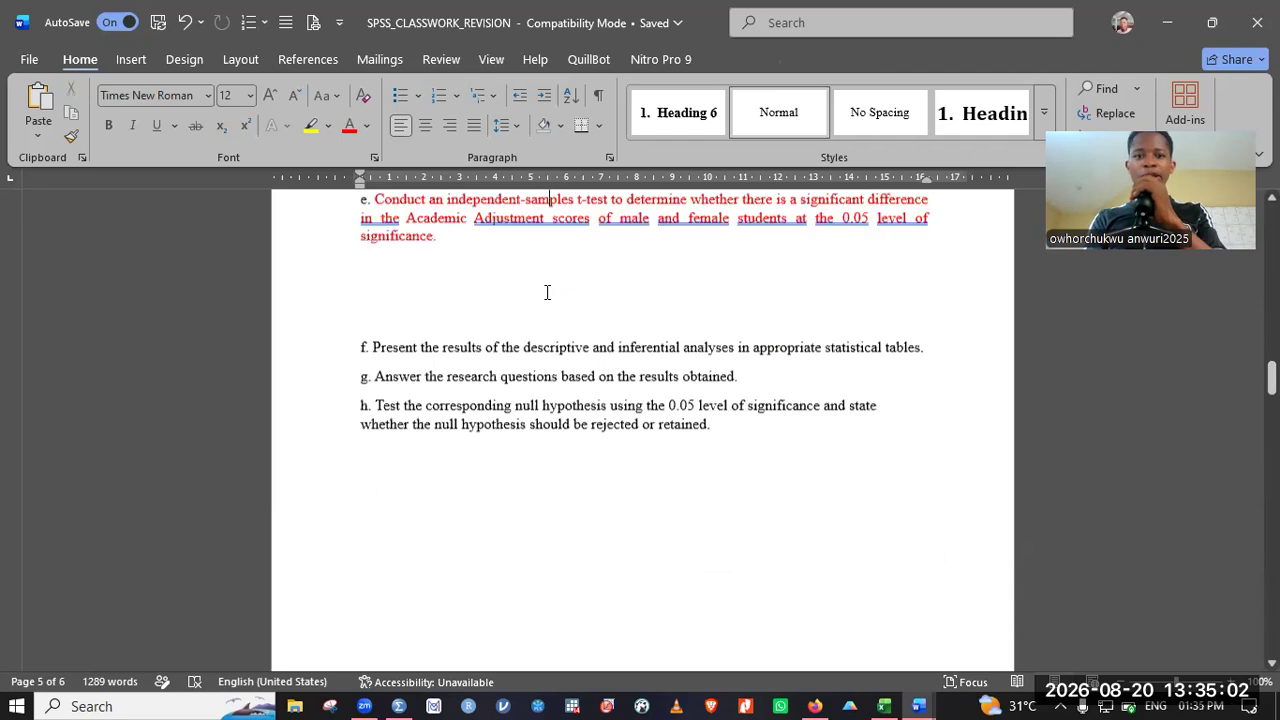
pyautogui.scroll(4, 547, 292)
pyautogui.scroll(3, 547, 292)
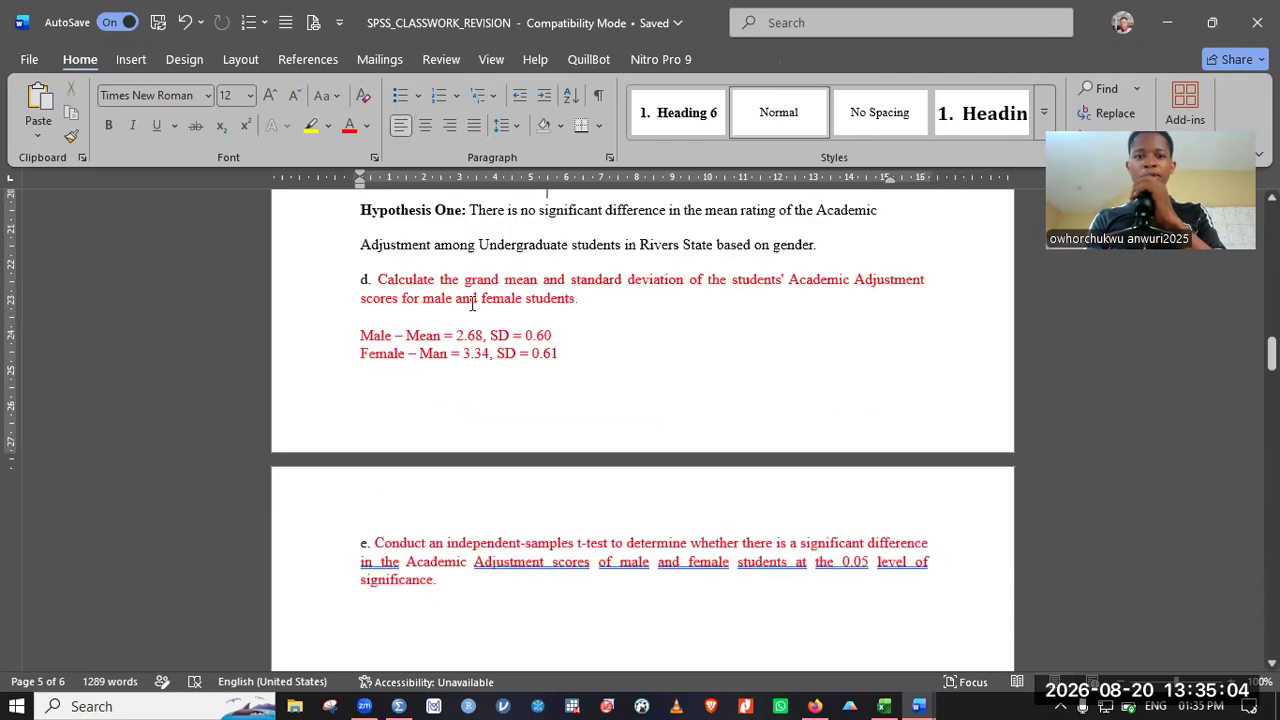
pyautogui.click(577, 378)
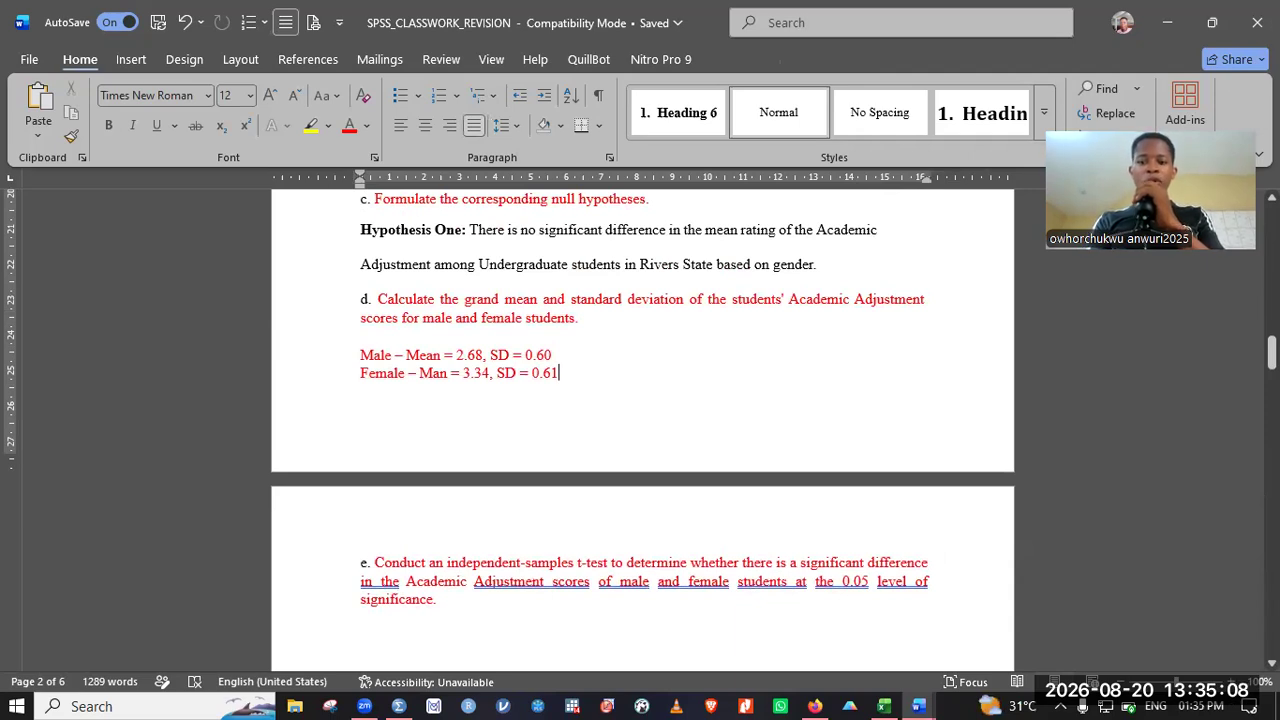
pyautogui.press('Return')
pyautogui.press('Return')
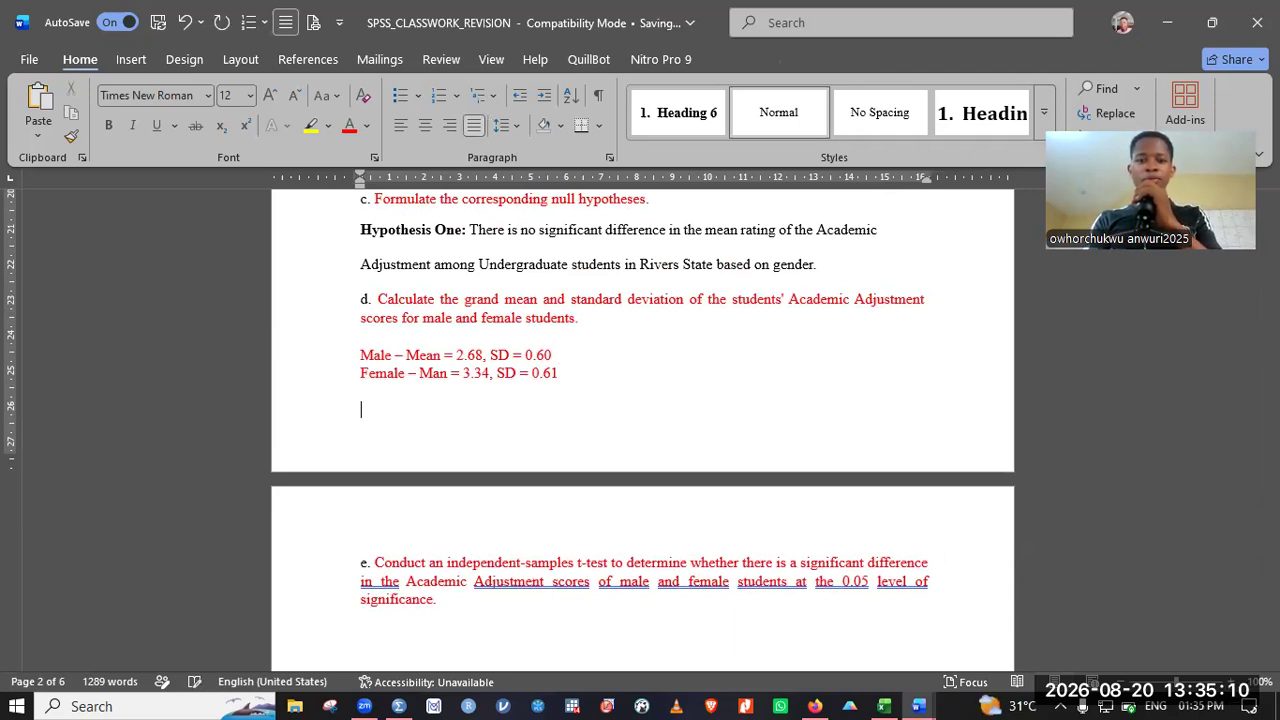
pyautogui.press('Return')
pyautogui.press('Return')
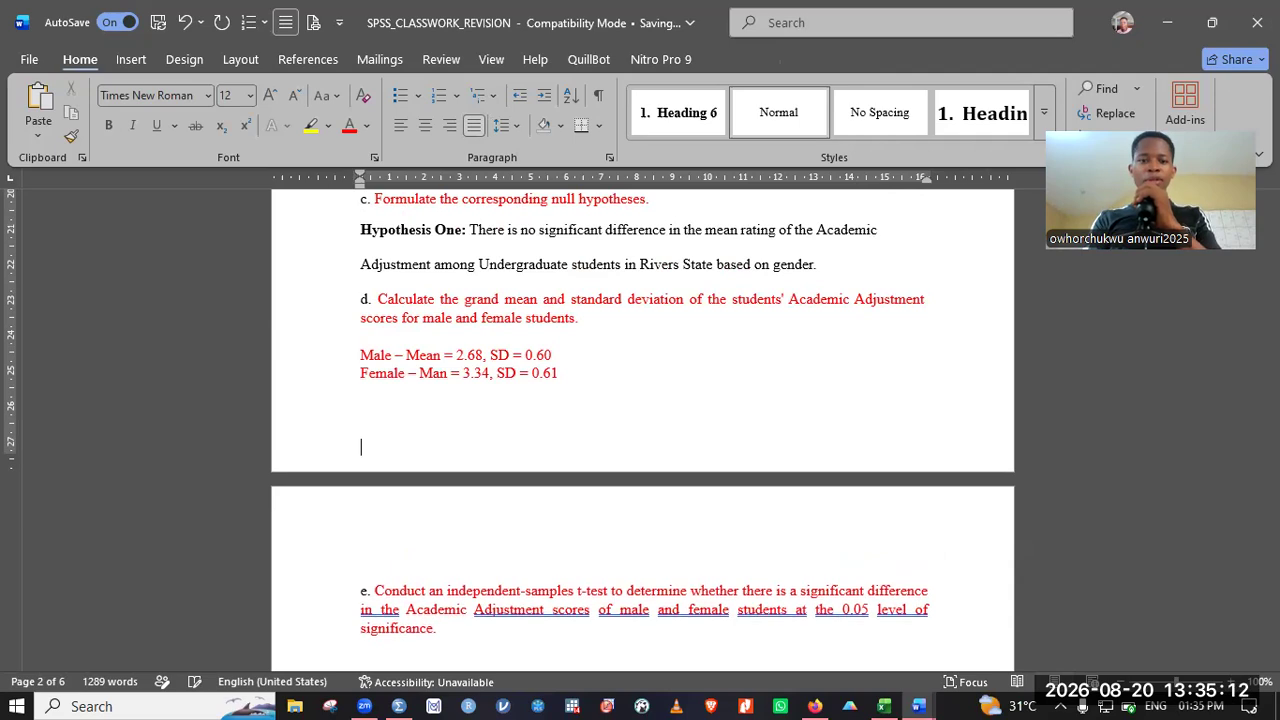
pyautogui.press('Return')
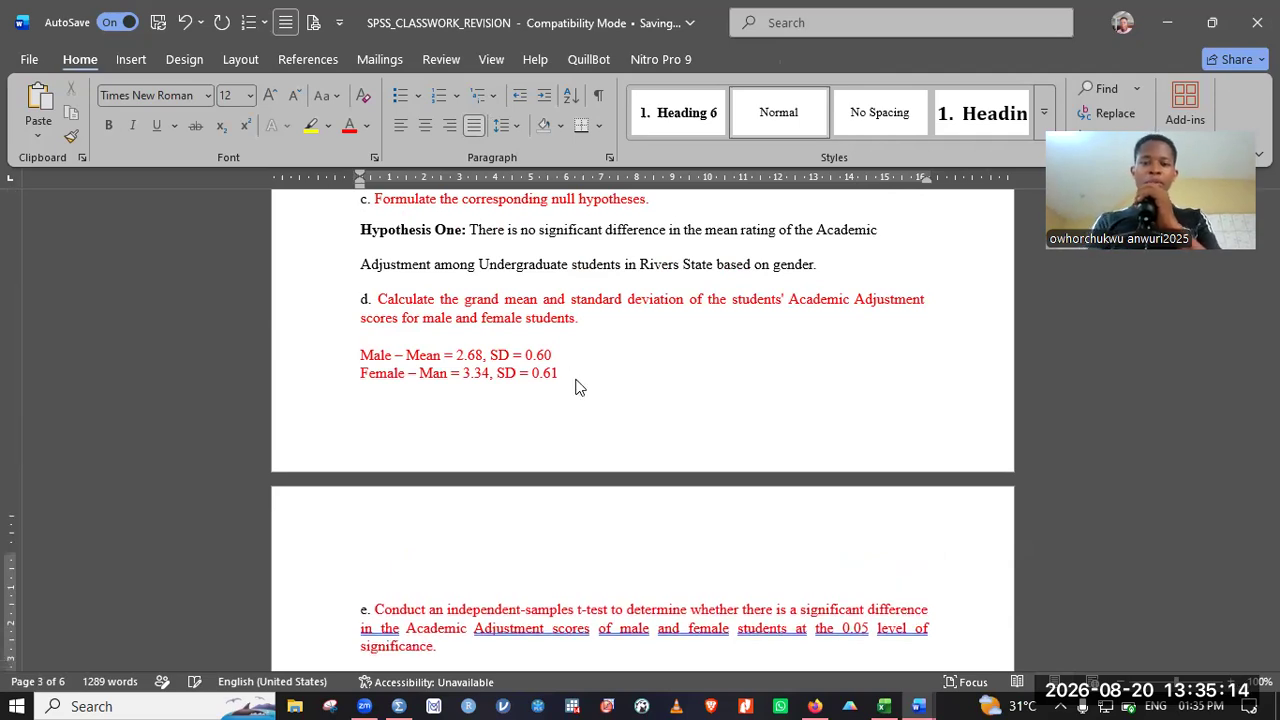
pyautogui.hotkey('ctrl', 'v')
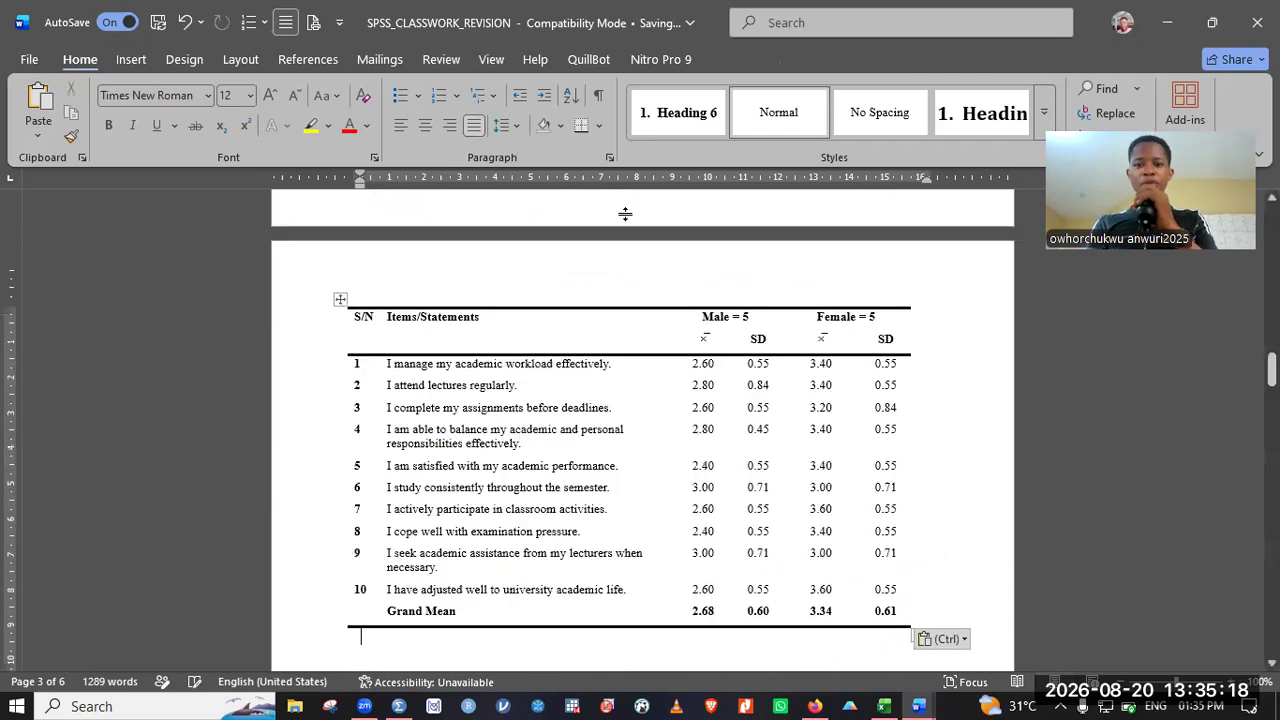
# Step: Review the pasted male and female results table and its placement after the item d answers
pyautogui.click(659, 454)
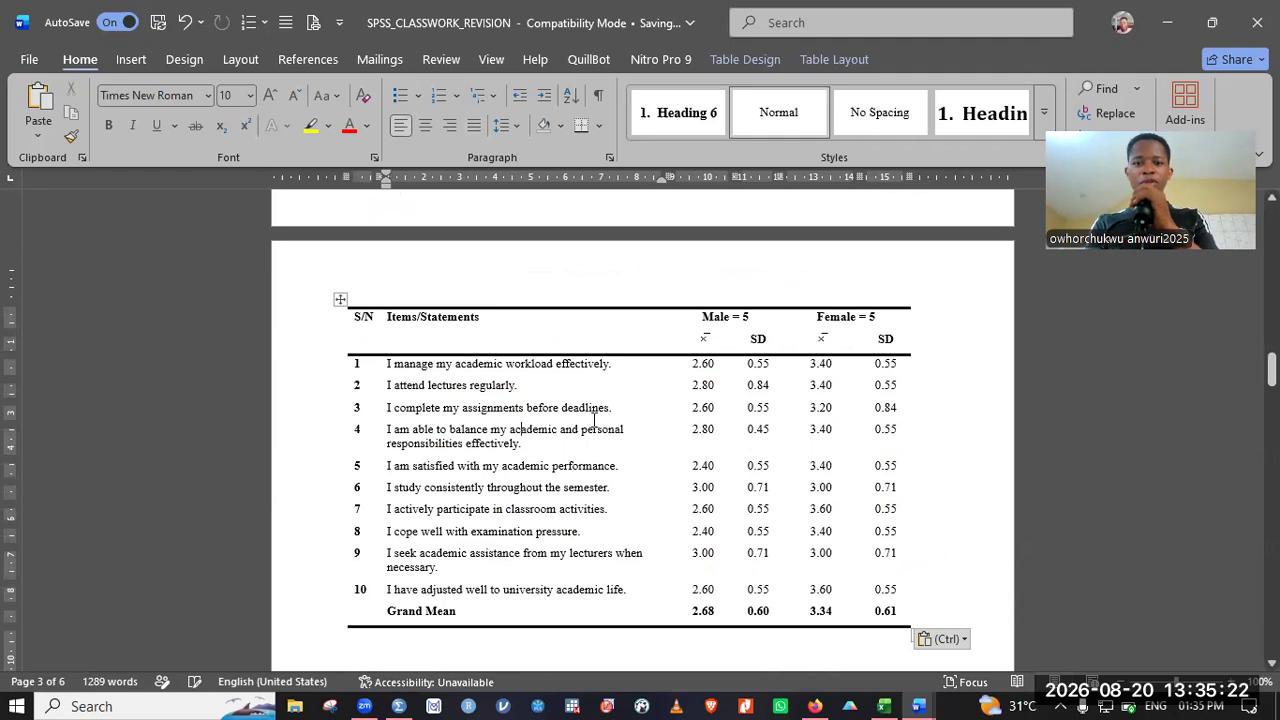
pyautogui.scroll(1, 595, 420)
pyautogui.scroll(4, 594, 420)
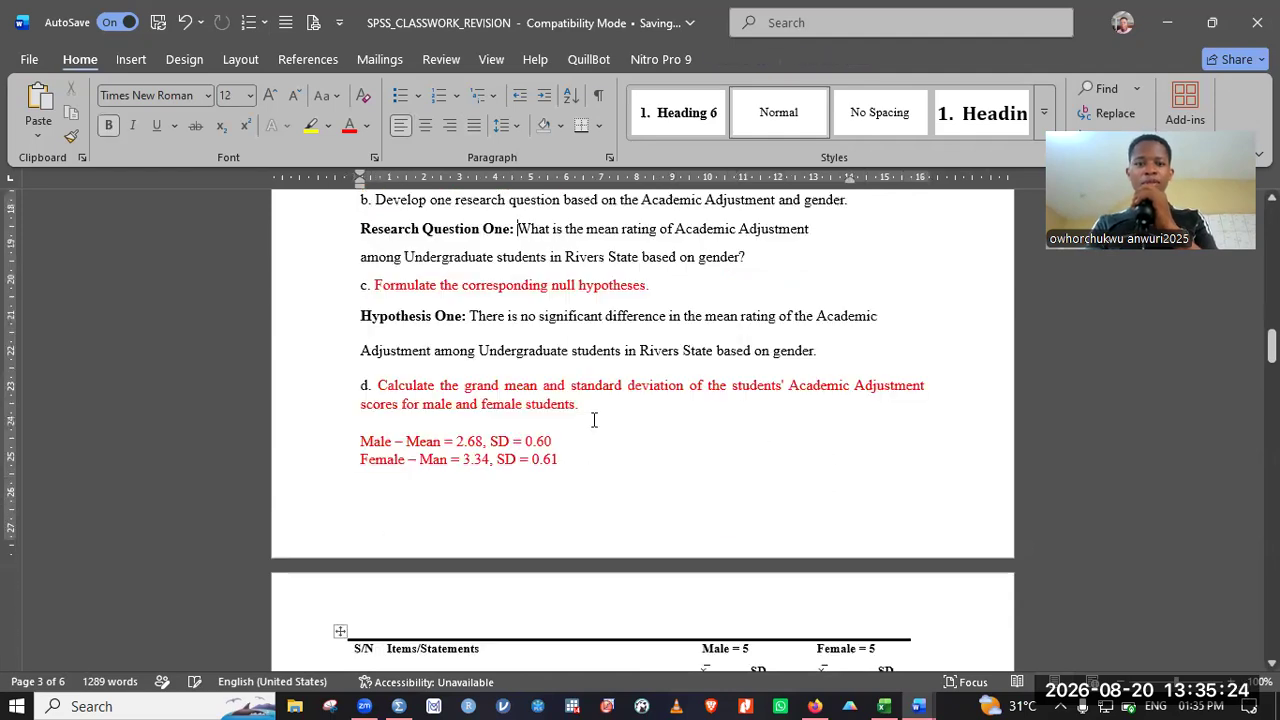
pyautogui.click(594, 420)
pyautogui.scroll(-3, 594, 420)
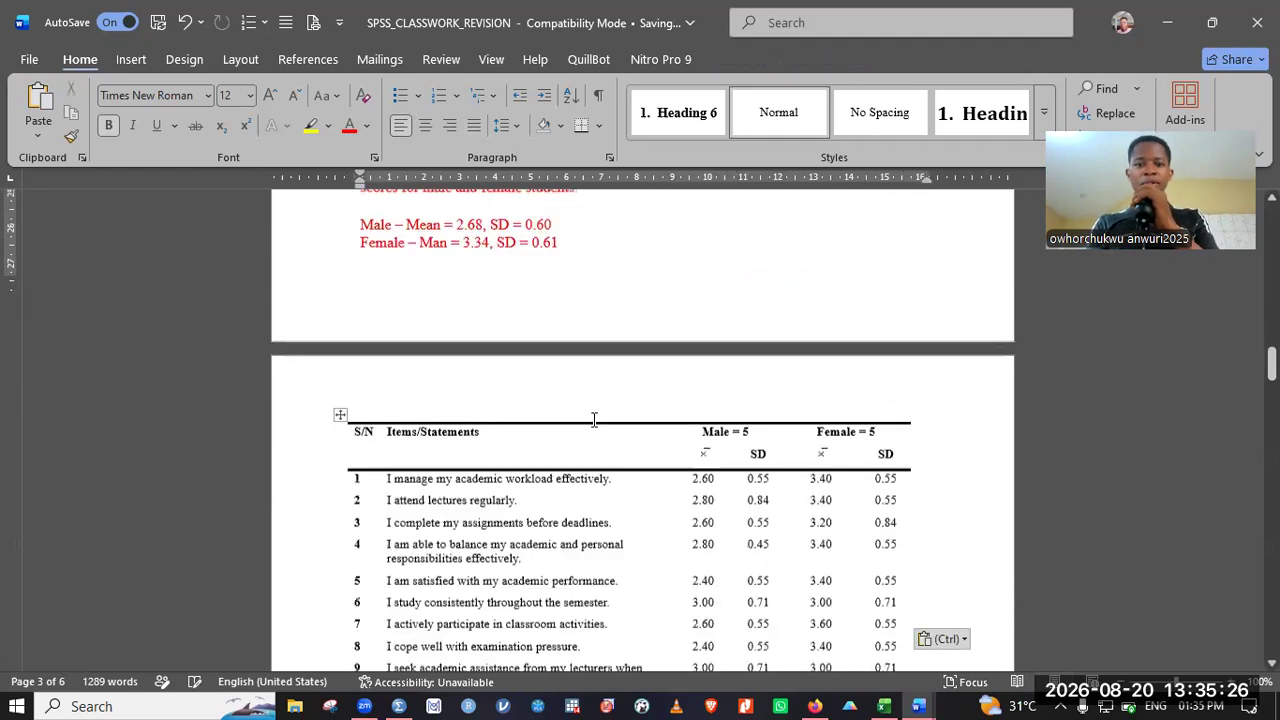
# Step: Examine the Grand Mean row of the pasted table, comparing the male and female means and standard deviations
pyautogui.scroll(-3, 594, 420)
pyautogui.press('Down')
pyautogui.press('Down')
pyautogui.press('Down')
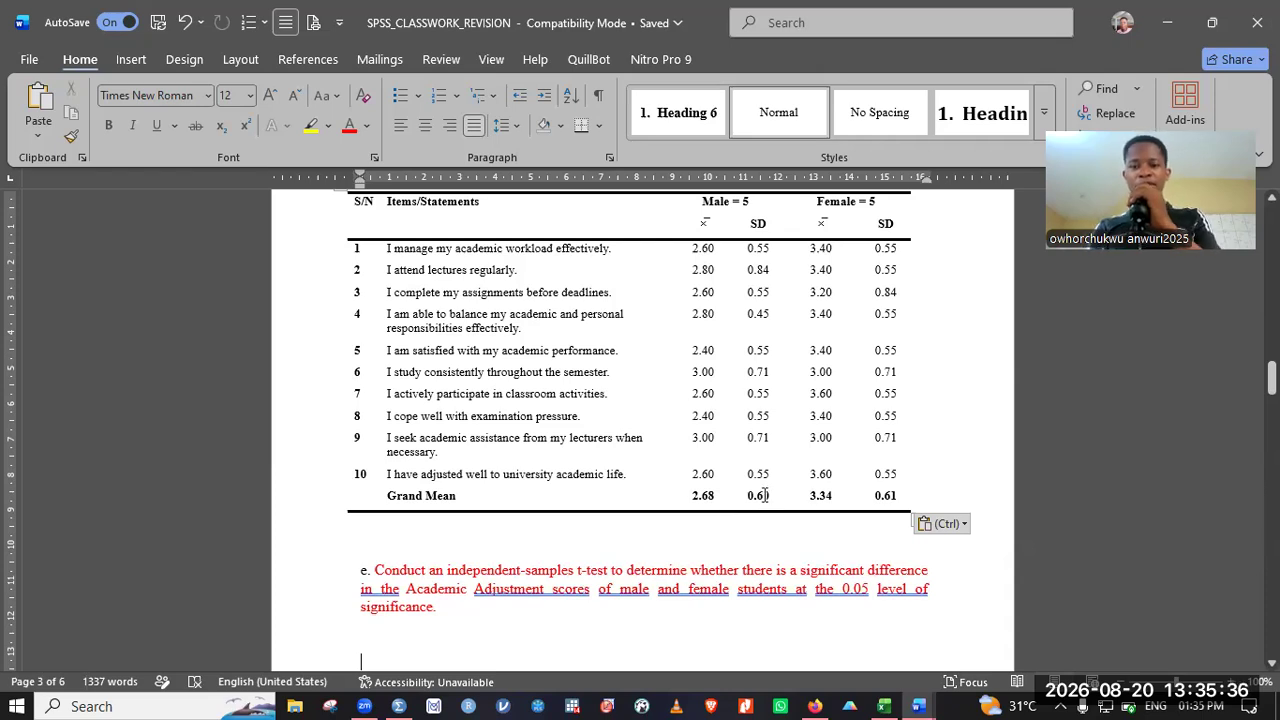
pyautogui.click(763, 495)
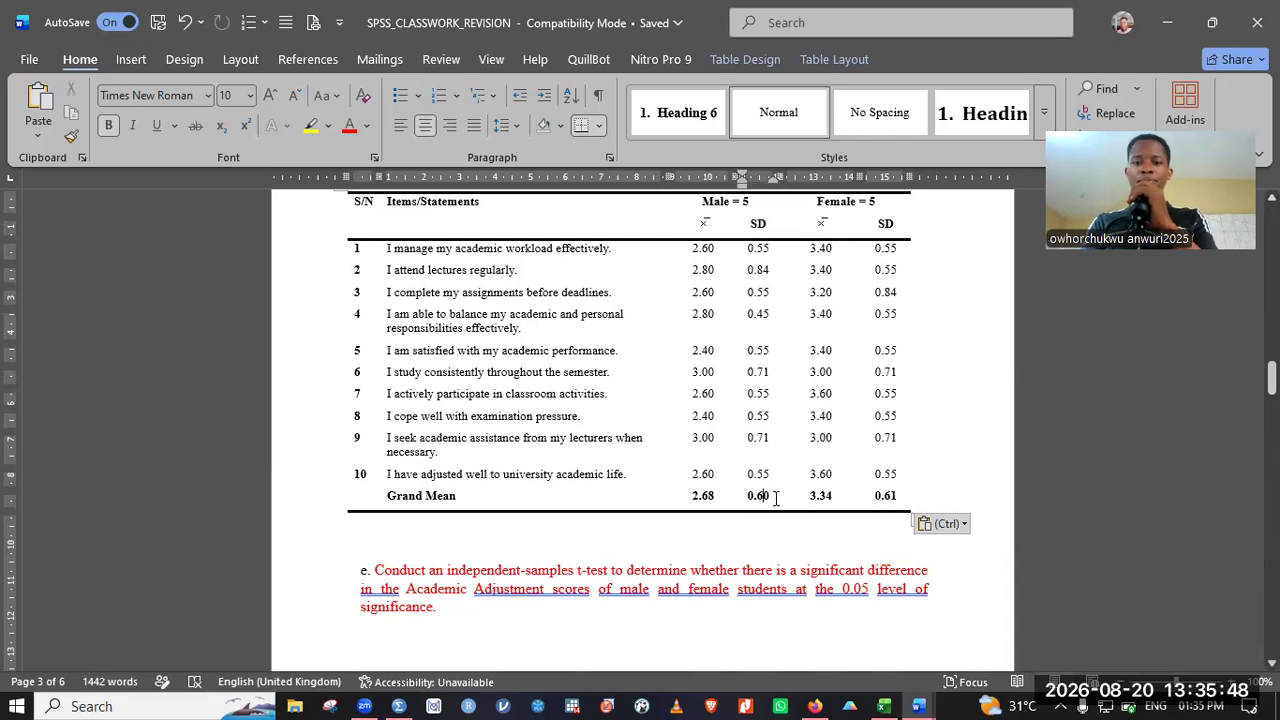
pyautogui.press('Left')
pyautogui.press('Left')
pyautogui.press('Left')
pyautogui.press('Left')
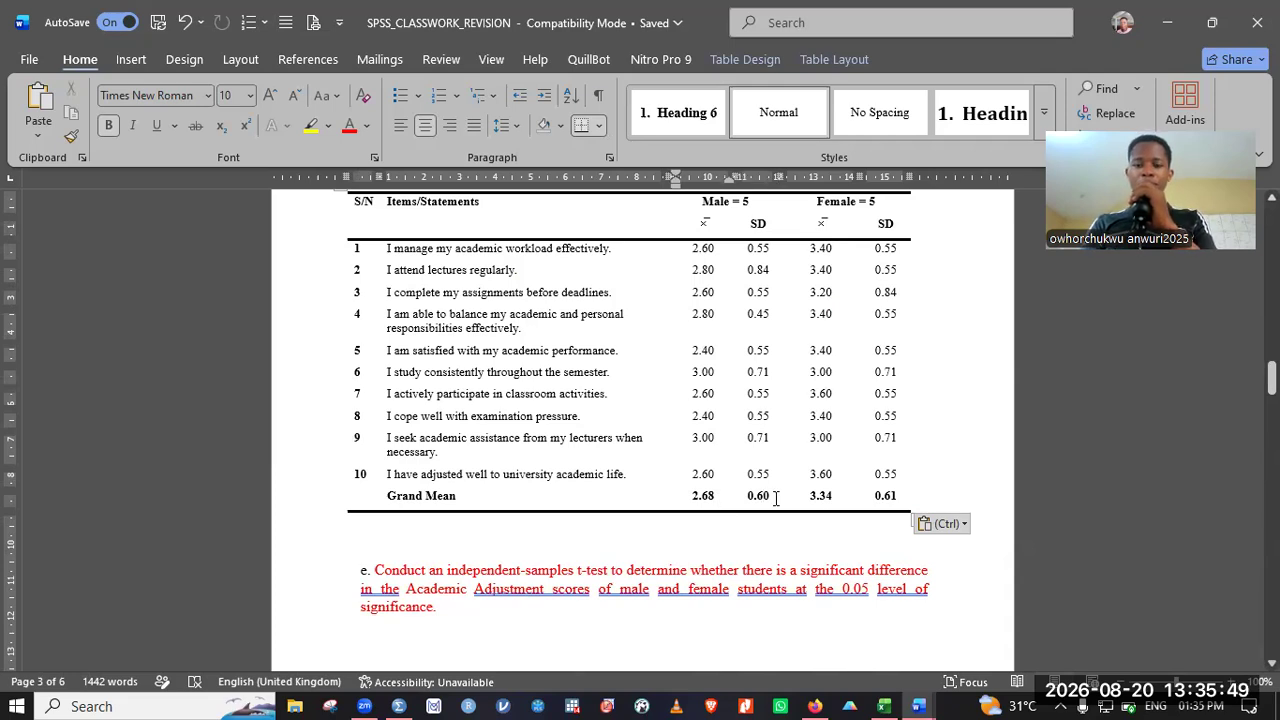
pyautogui.click(828, 496)
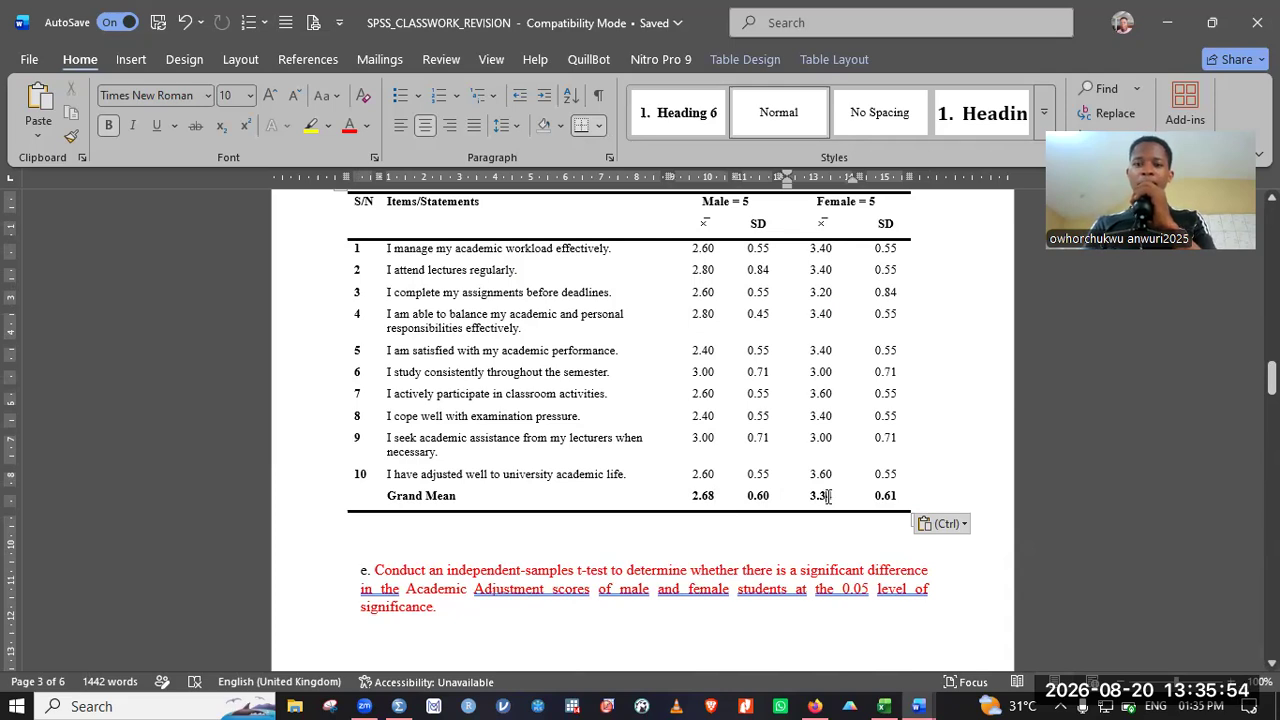
pyautogui.click(701, 507)
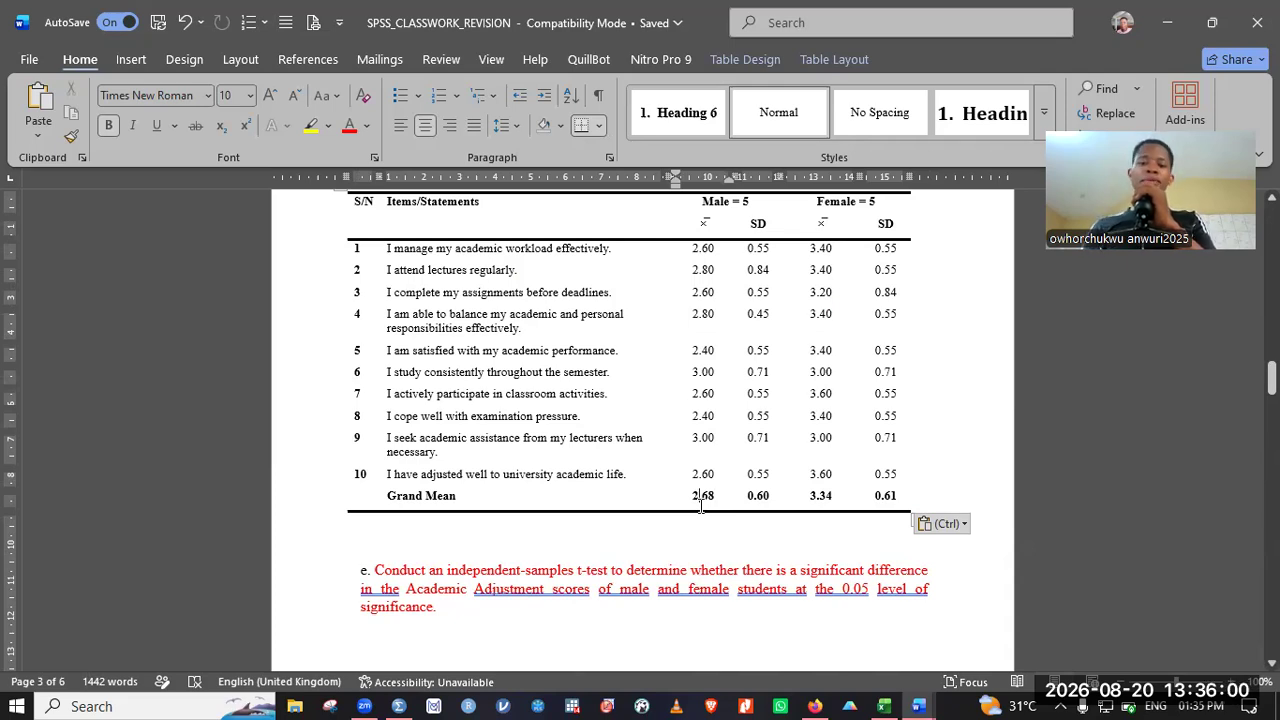
# Step: Read the item e question on the independent-samples t-test and relate it to the table's Grand Mean values
pyautogui.click(408, 548)
pyautogui.press('Down')
pyautogui.press('Down')
pyautogui.press('Down')
pyautogui.press('Down')
pyautogui.press('Down')
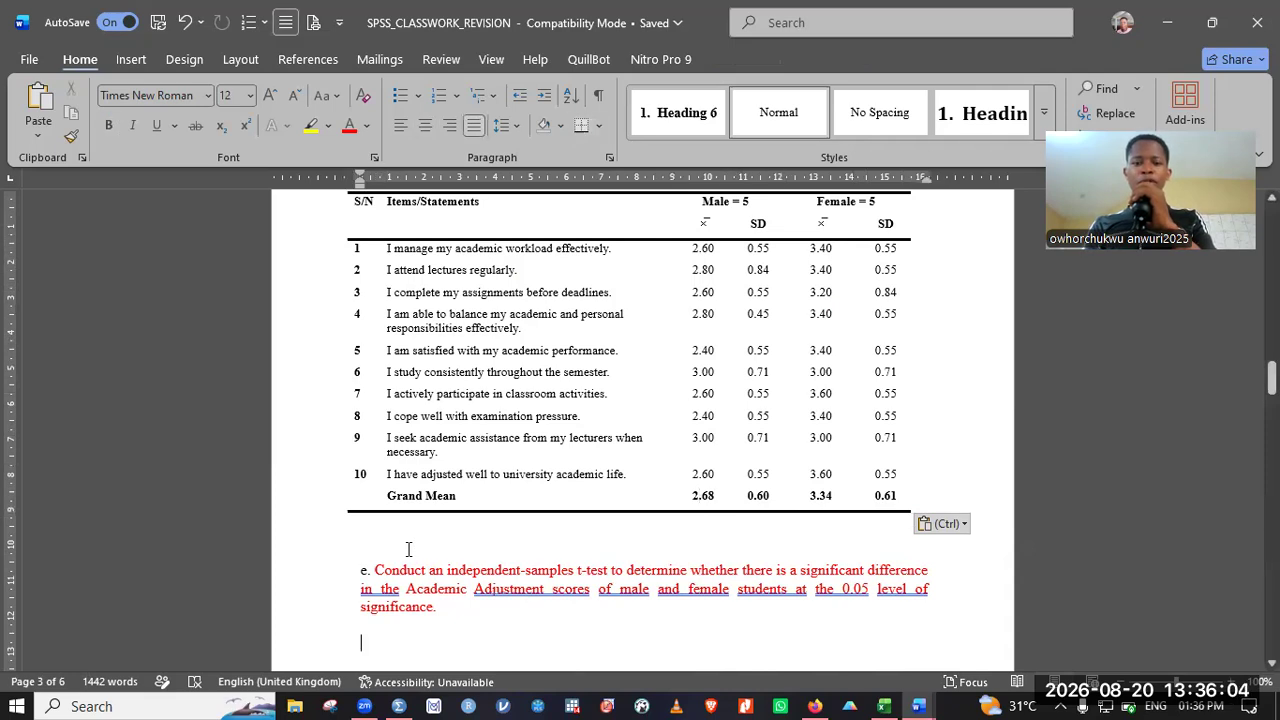
pyautogui.scroll(-2, 408, 548)
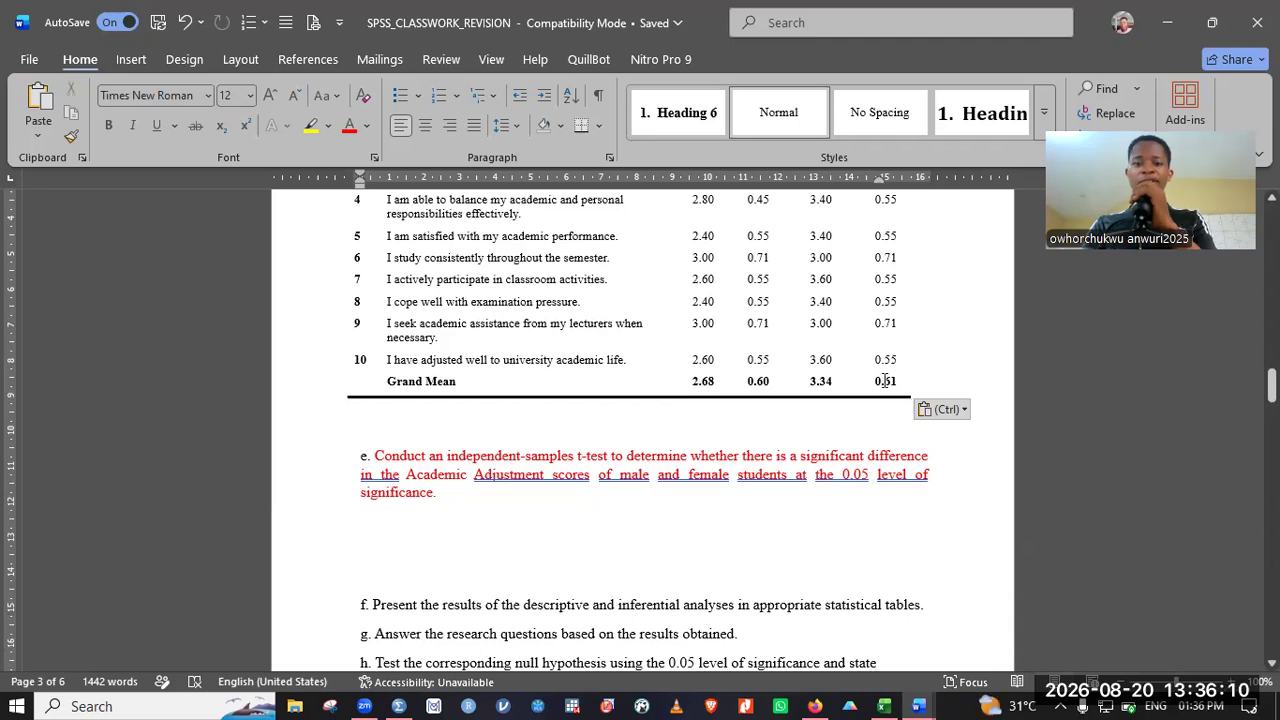
pyautogui.moveTo(690, 382); pyautogui.dragTo(946, 381)
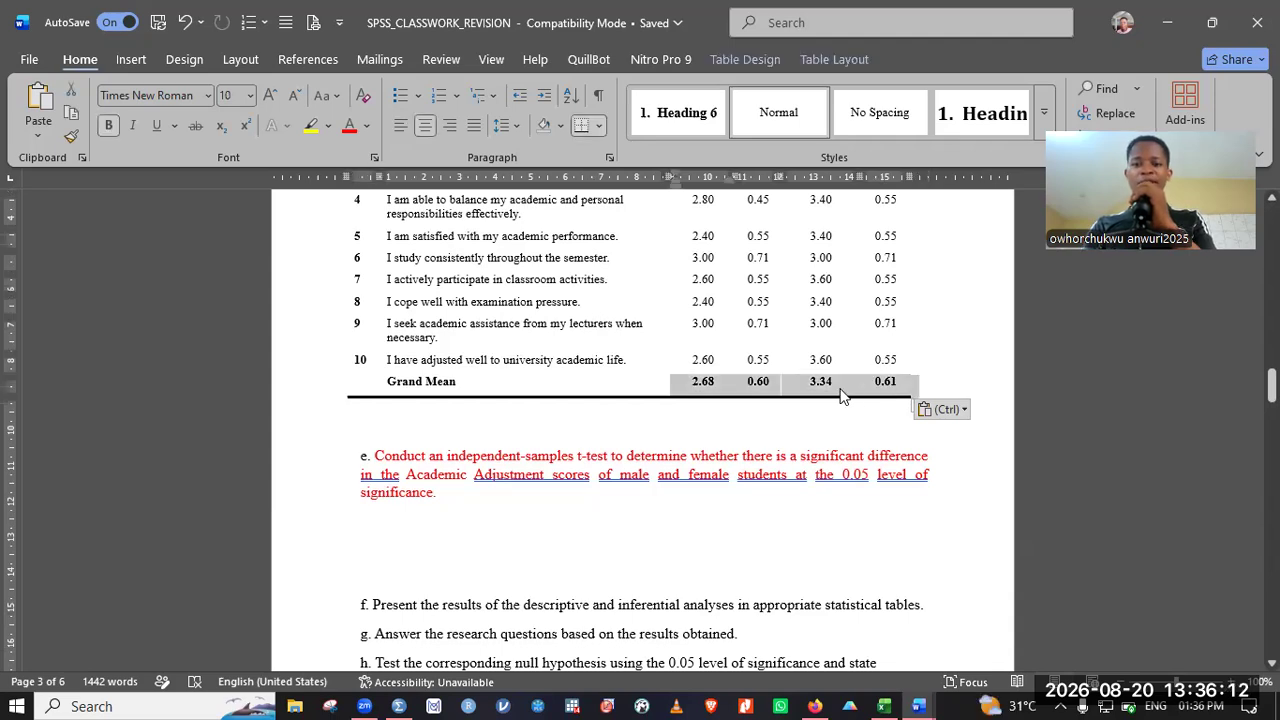
pyautogui.click(841, 388)
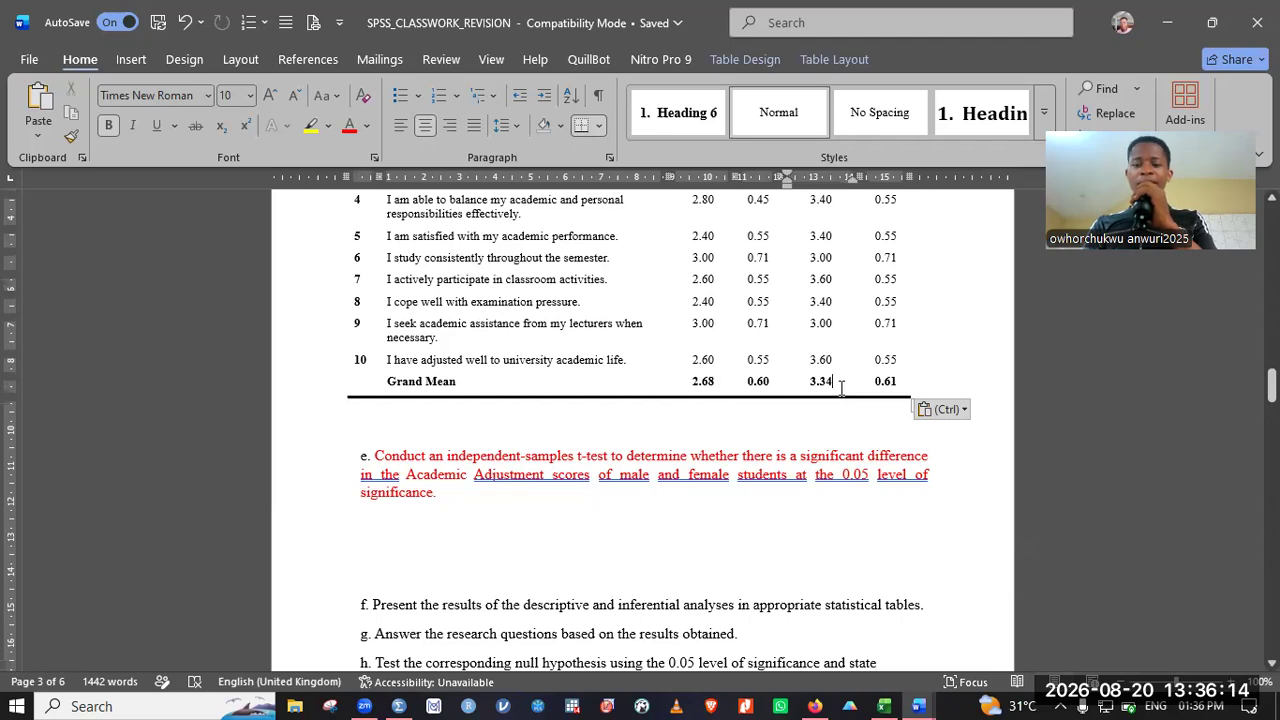
# Step: Switch to Book1 in Excel and calculate the female minus male grand mean difference in cell C26 with =D24-D23
pyautogui.click(884, 703)
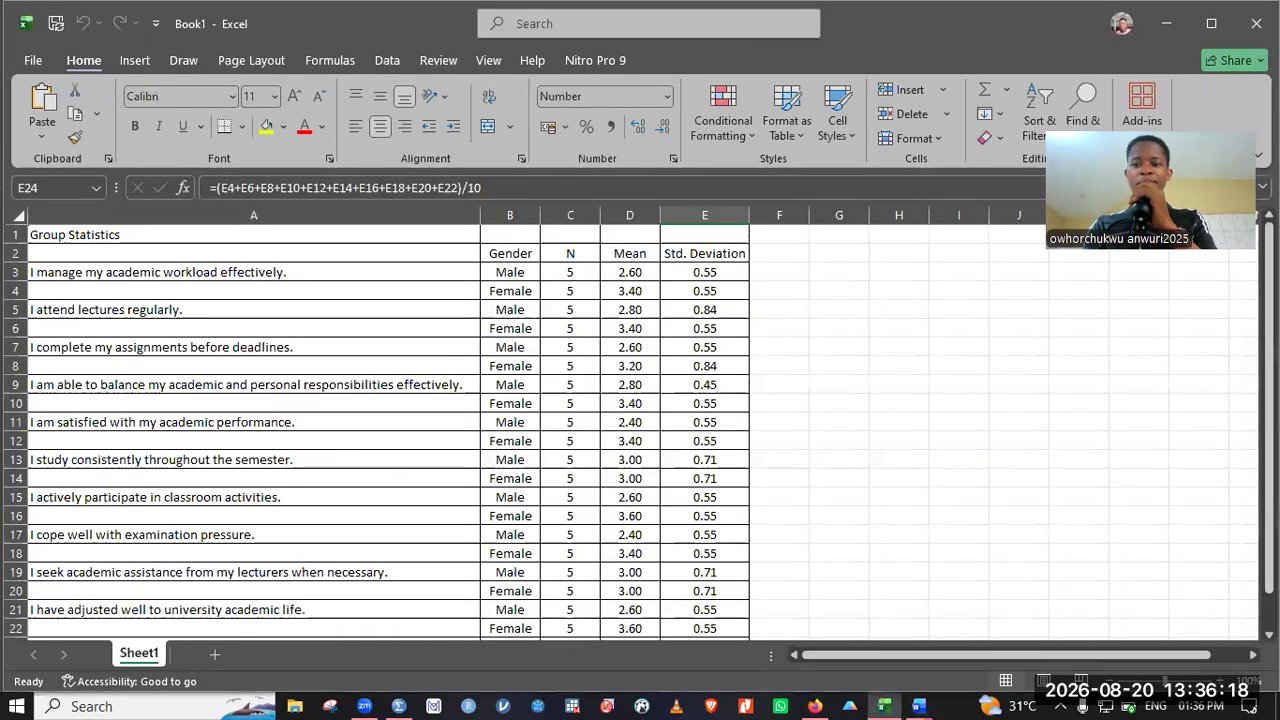
pyautogui.scroll(-2, 751, 566)
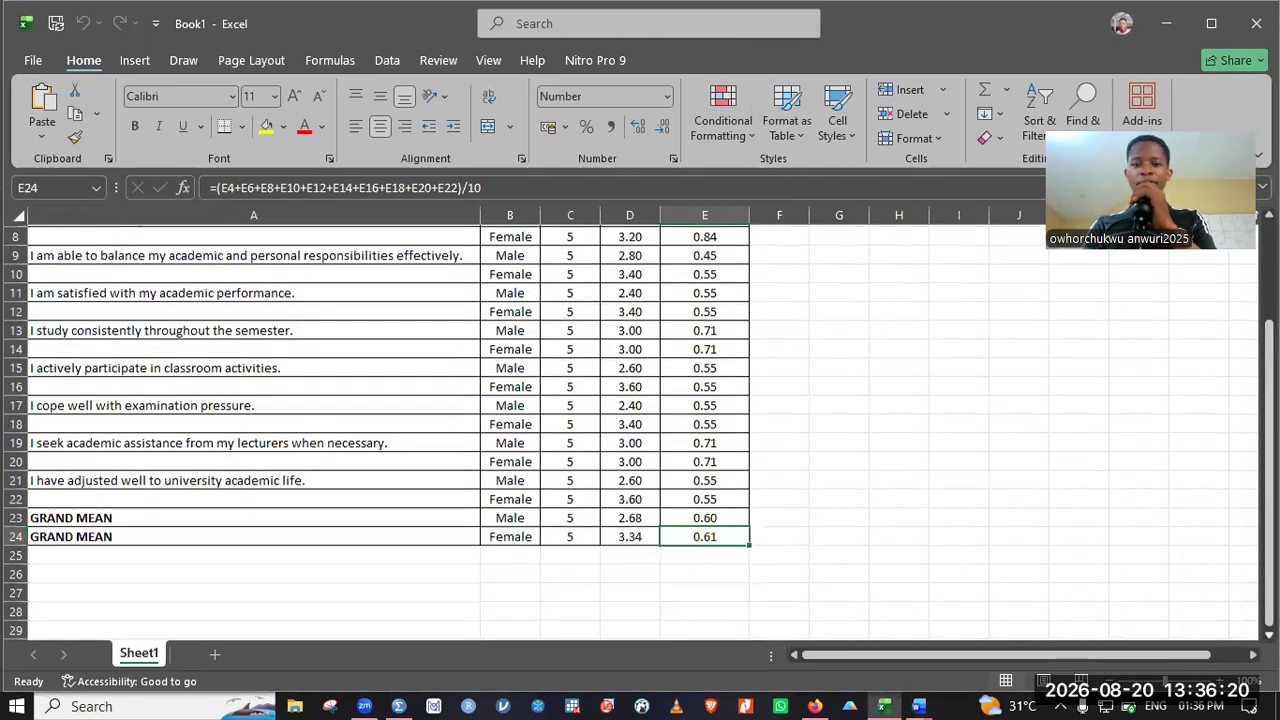
pyautogui.scroll(-1, 520, 469)
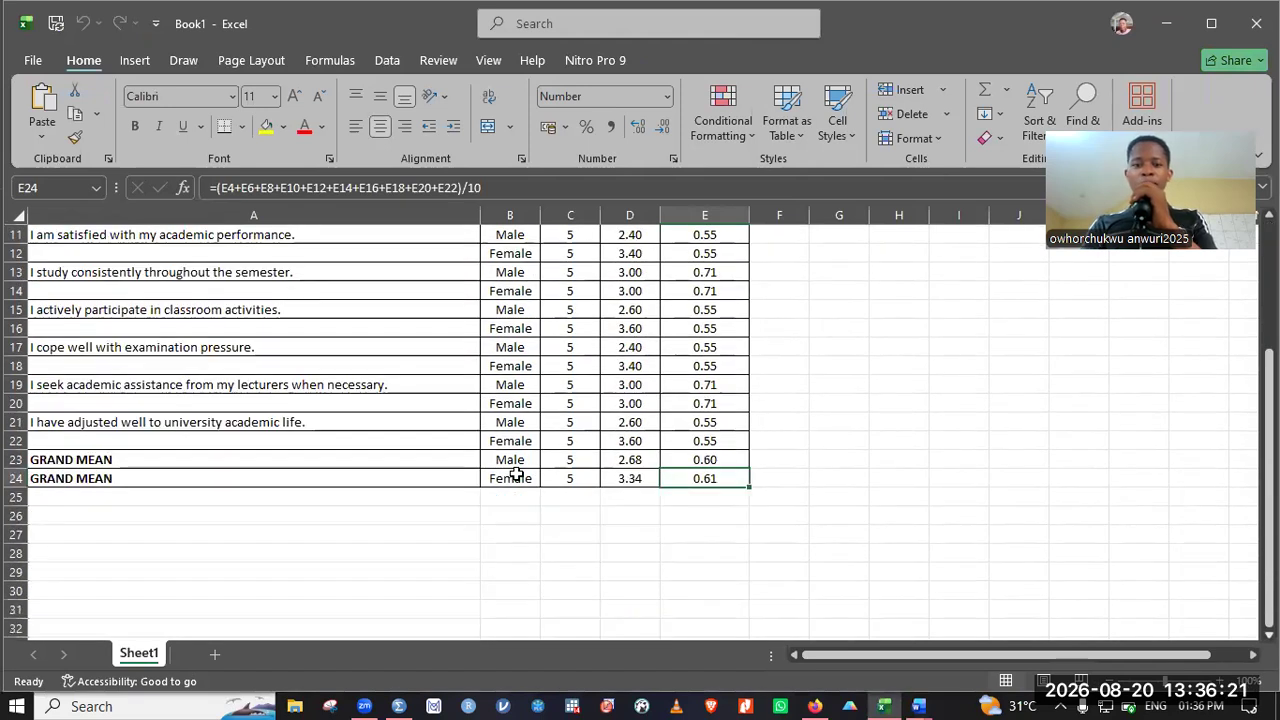
pyautogui.click(560, 511)
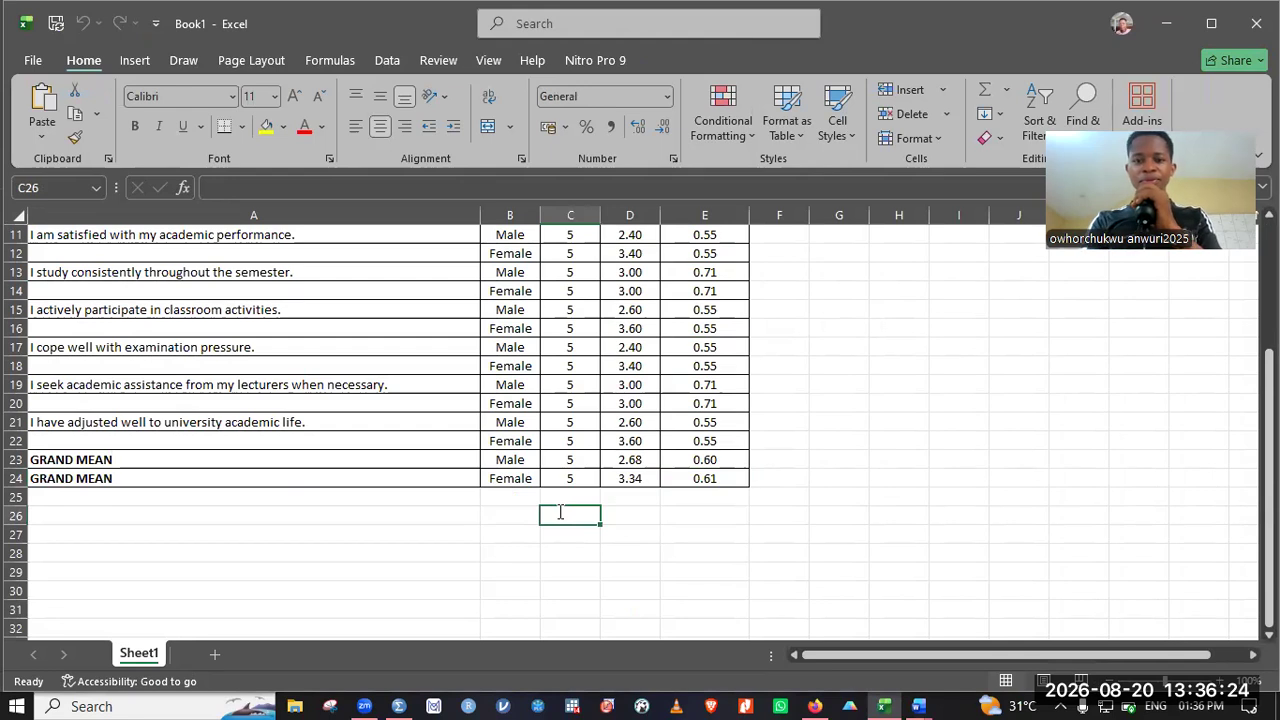
pyautogui.write('=')
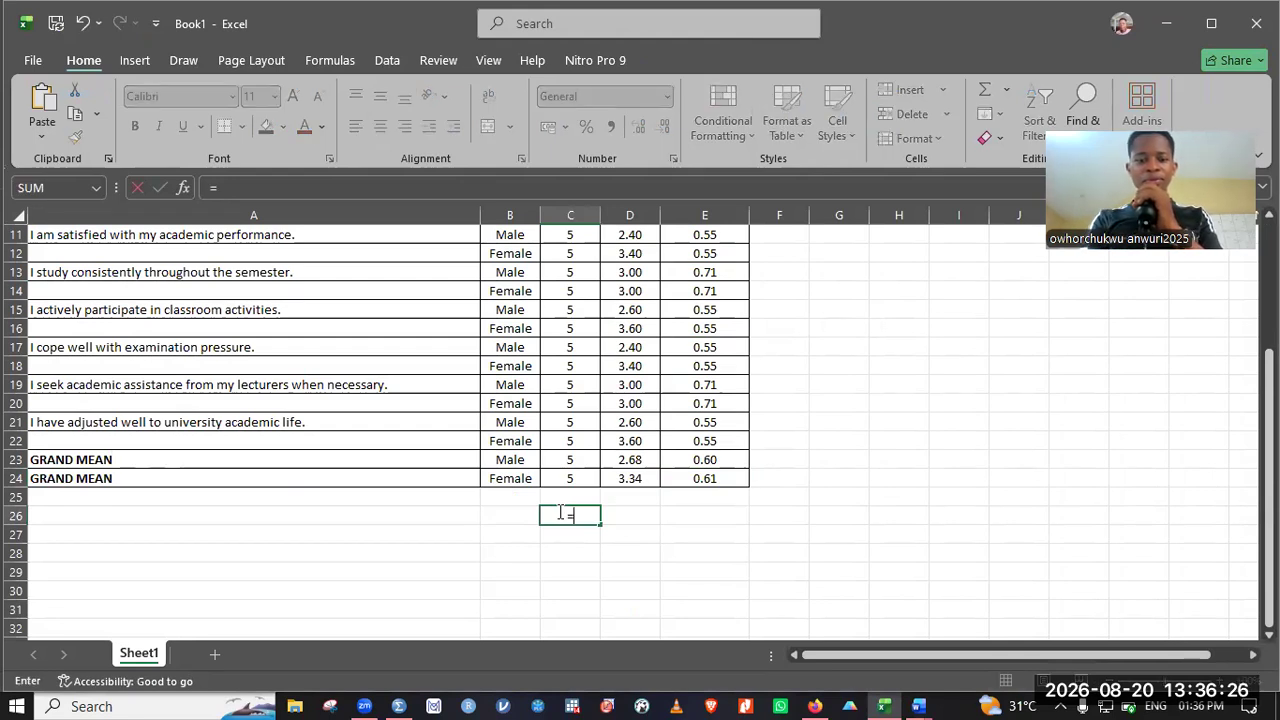
pyautogui.write('d24')
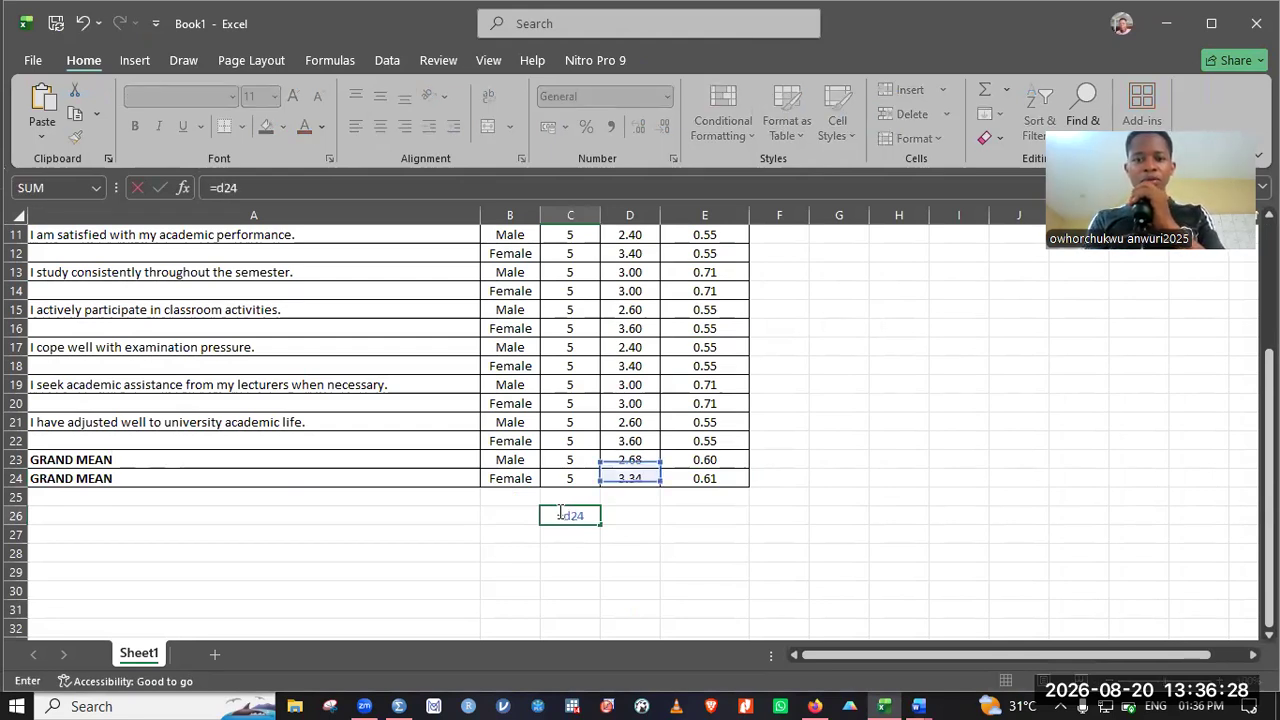
pyautogui.write('-')
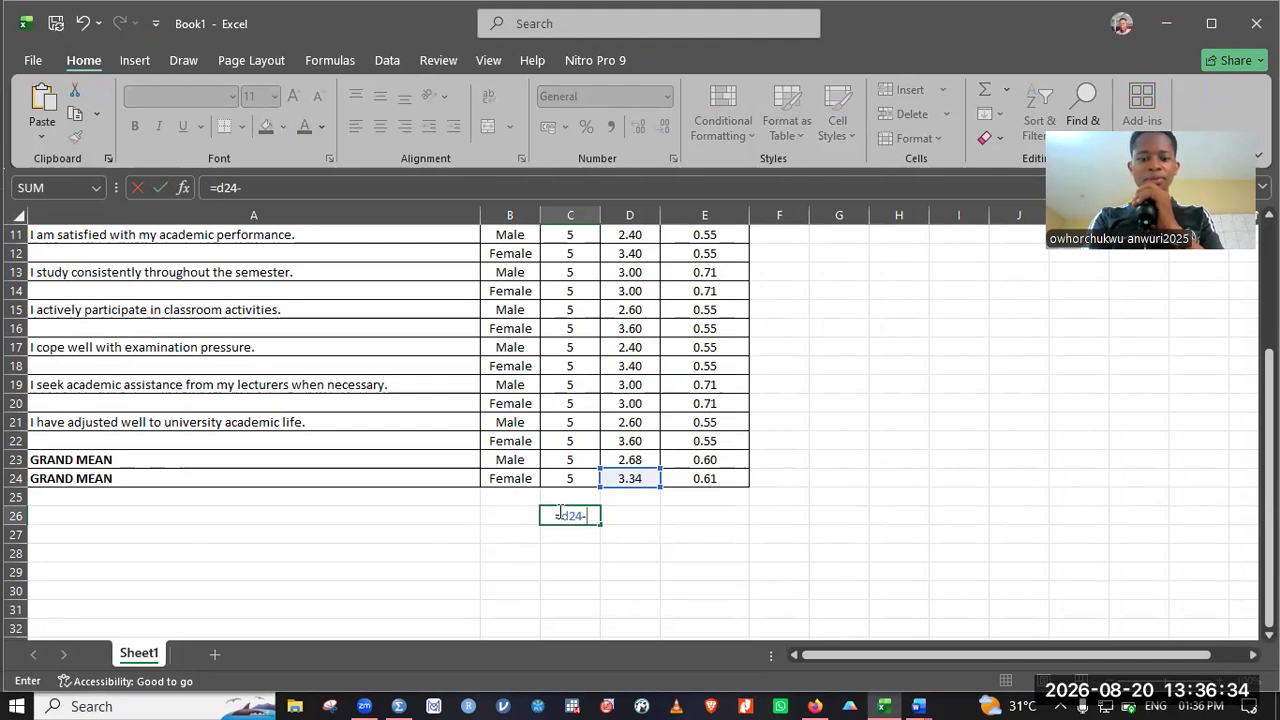
pyautogui.write('d23')
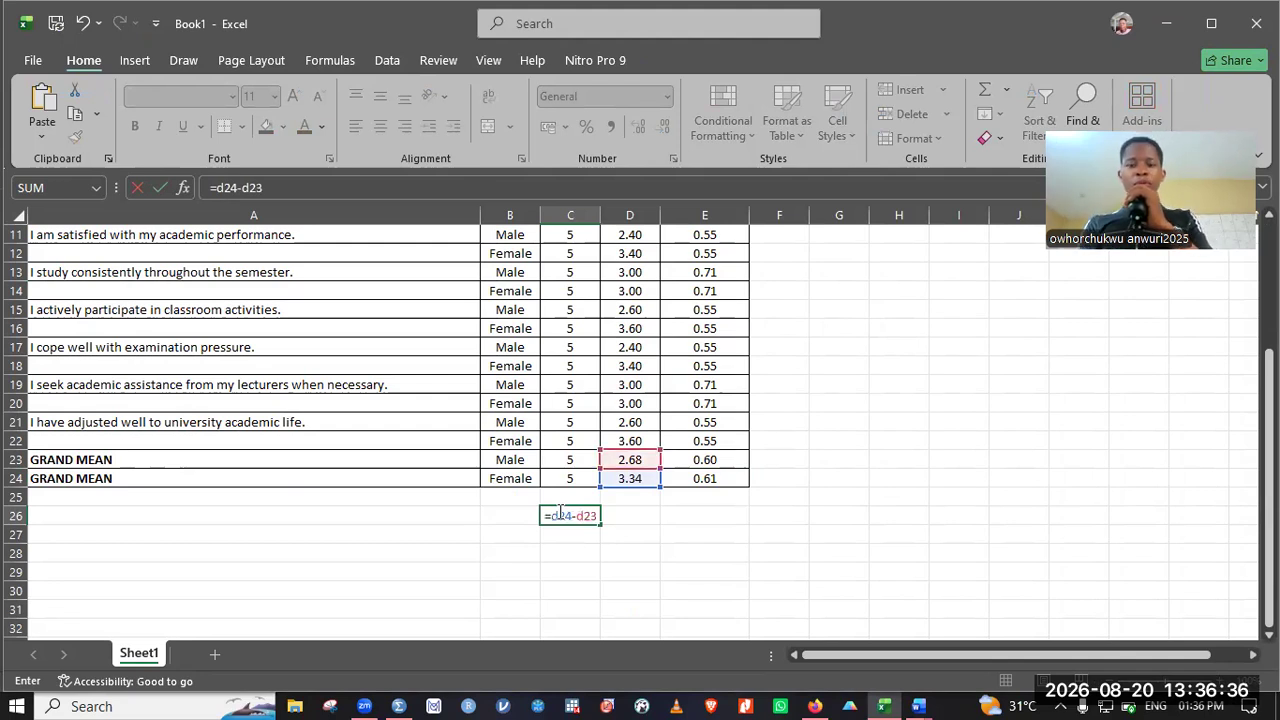
pyautogui.press('Return')
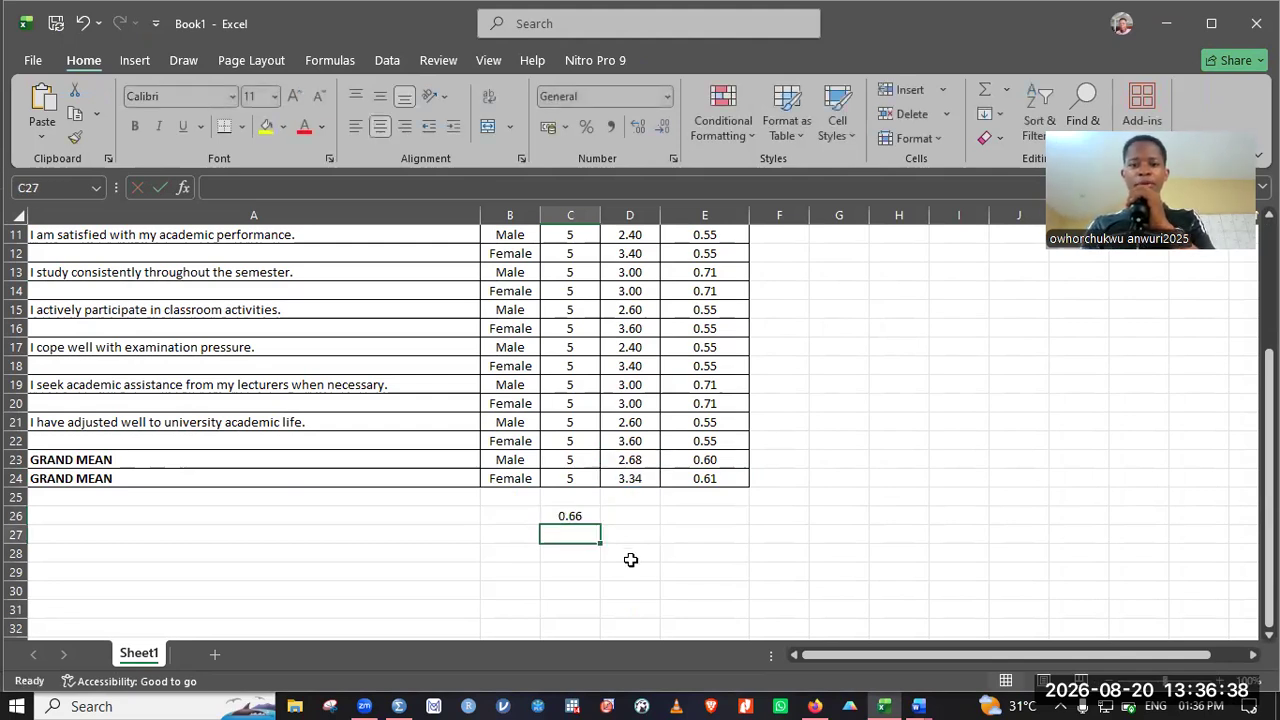
# Step: Check the difference formula in C26 against the male and female grand mean cells, and return to SPSS_CLASSWORK_REVISION in Word
pyautogui.click(578, 516)
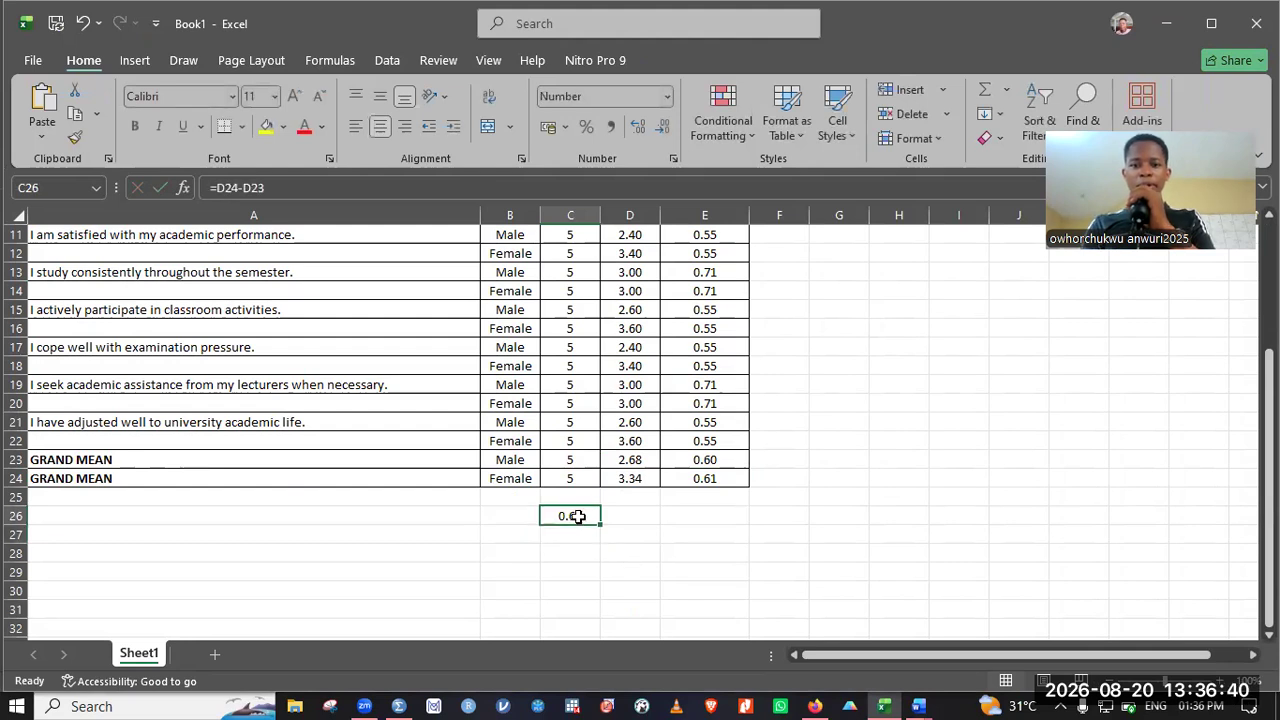
pyautogui.doubleClick(578, 516)
pyautogui.click(622, 538)
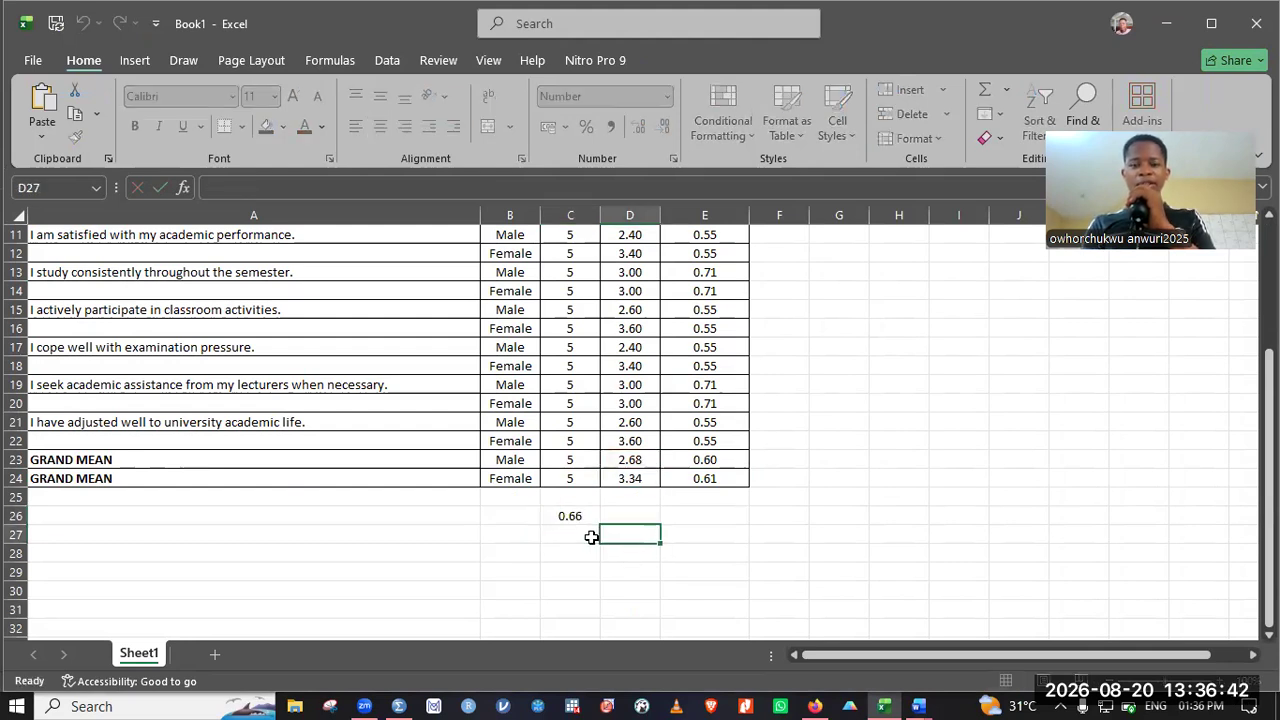
pyautogui.click(570, 516)
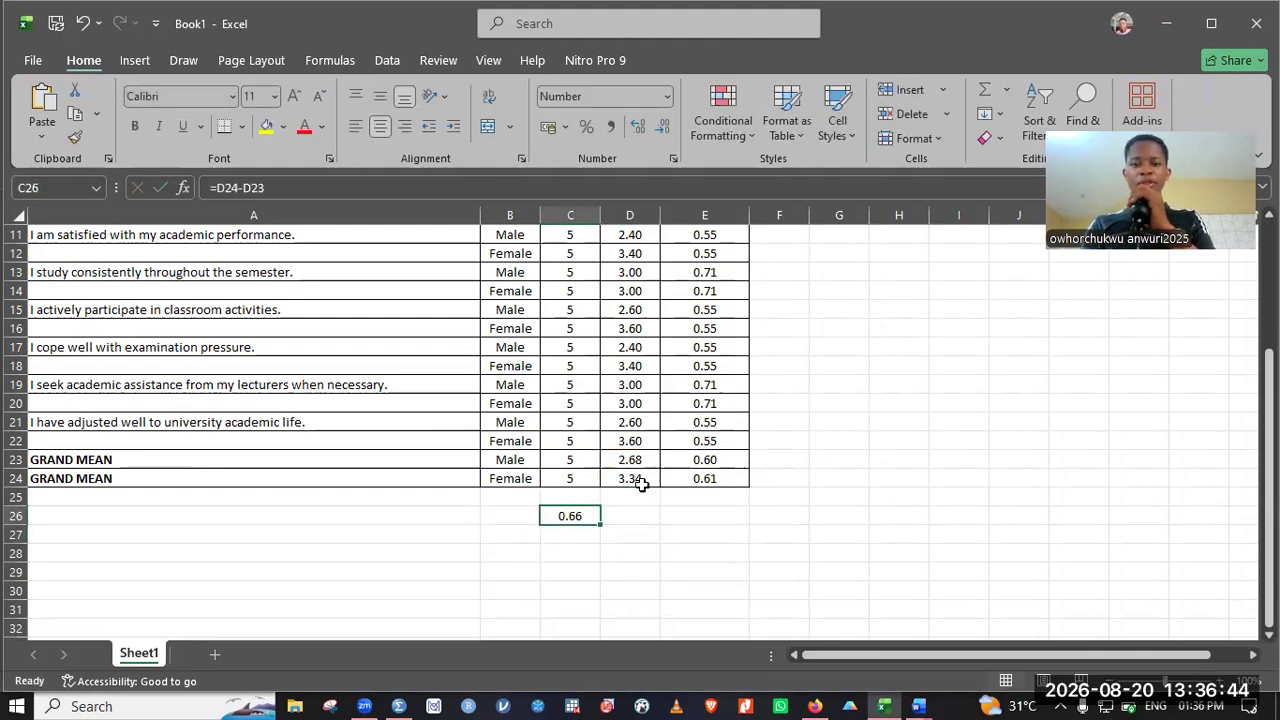
pyautogui.click(641, 482)
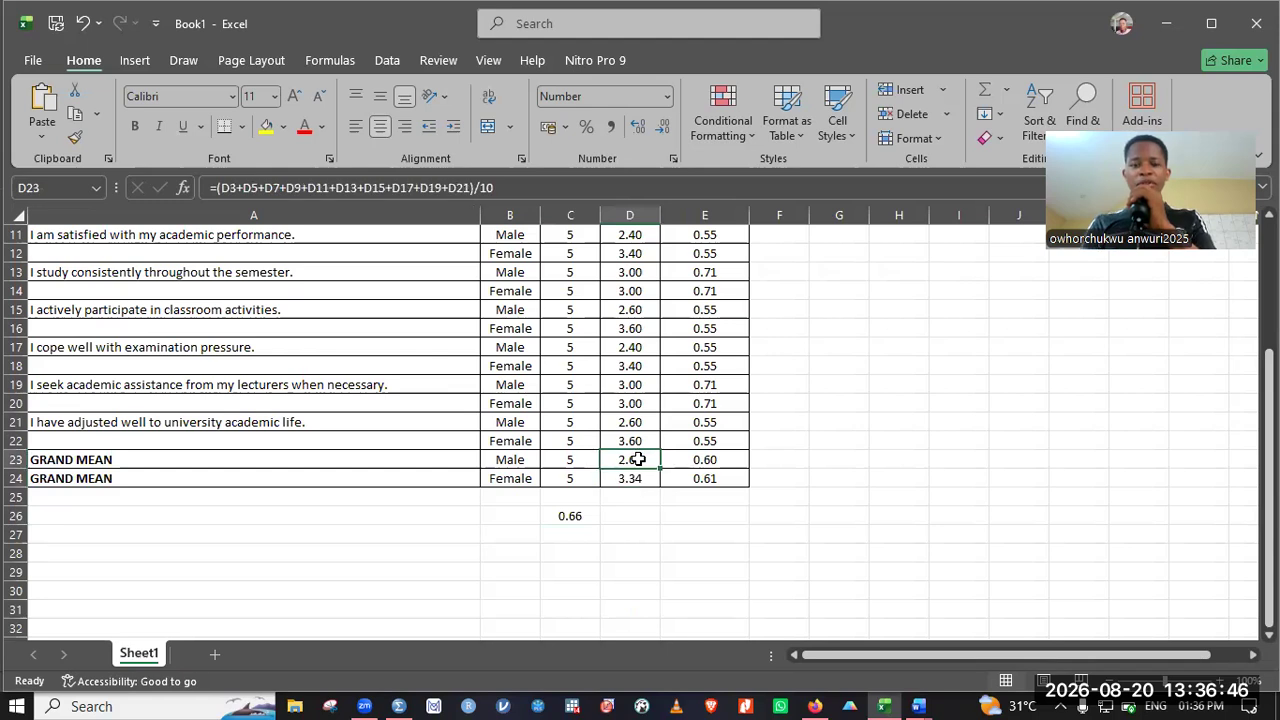
pyautogui.click(570, 516)
pyautogui.click(917, 702)
pyautogui.click(874, 672)
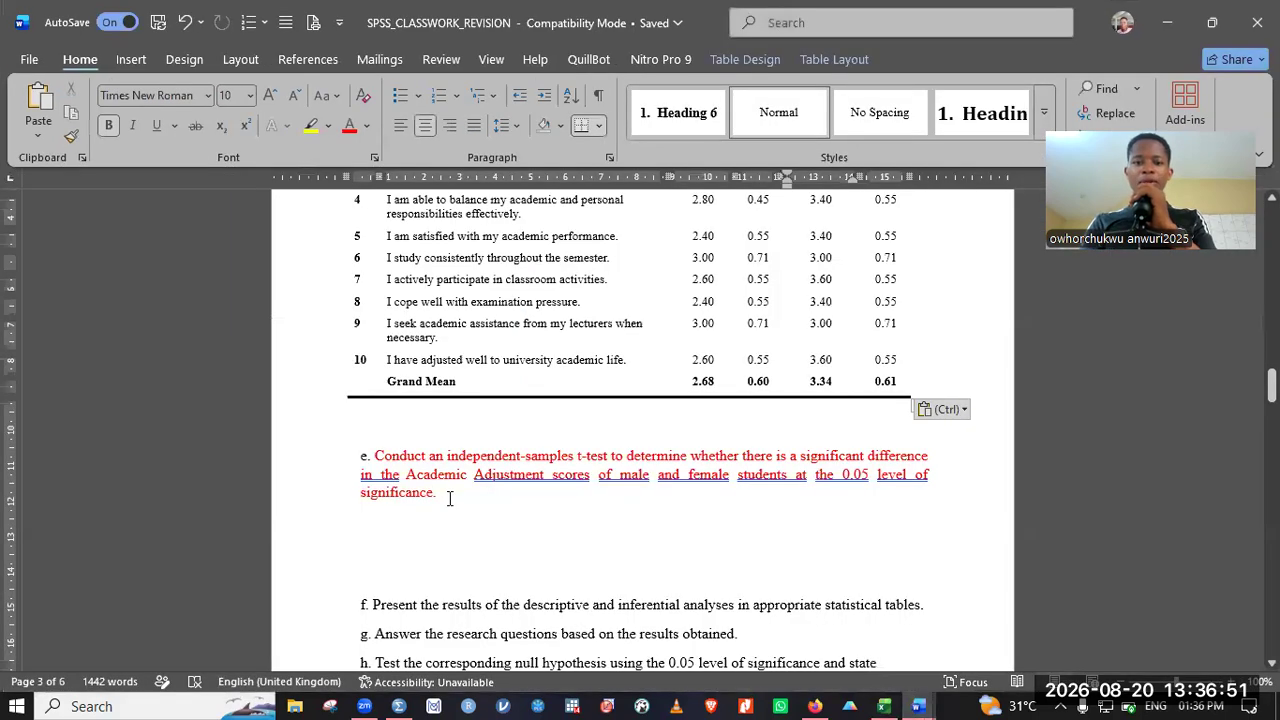
# Step: Reread item e and look back over the male and female academic adjustment table above it
pyautogui.click(449, 498)
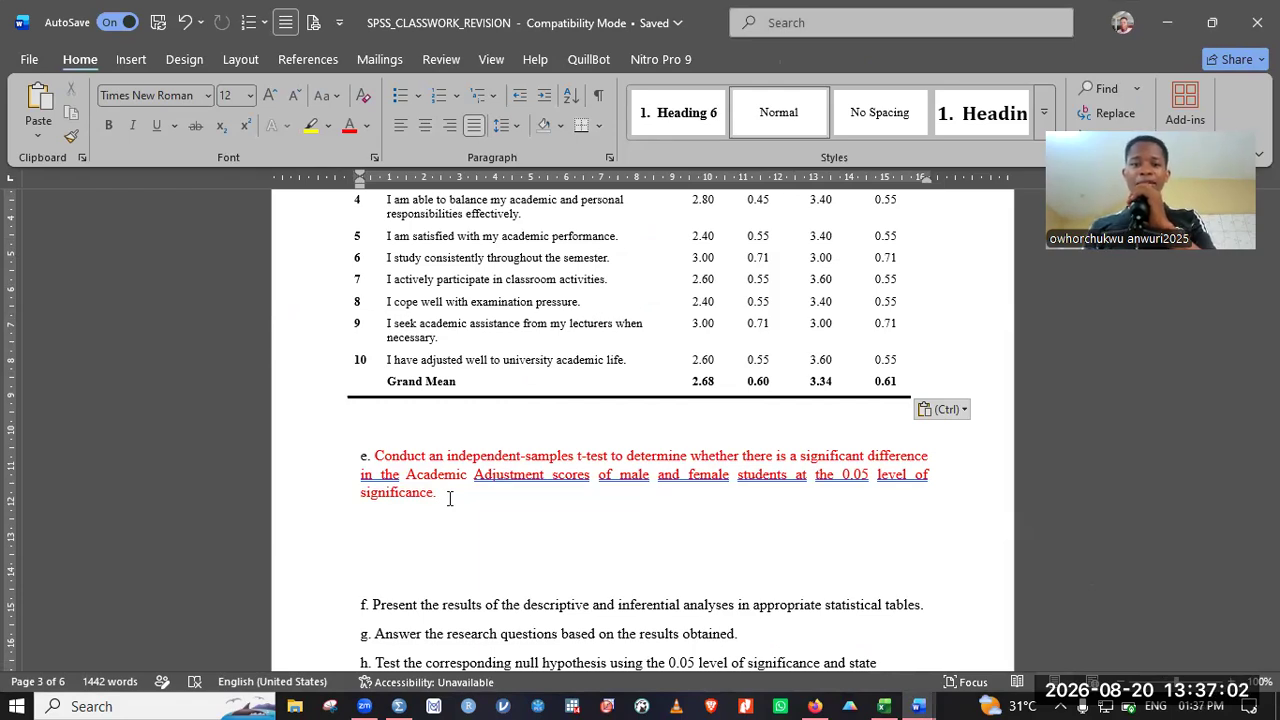
pyautogui.press('Up')
pyautogui.press('Up')
pyautogui.press('Up')
pyautogui.press('Up')
pyautogui.press('Up')
pyautogui.press('Up')
pyautogui.press('Up')
pyautogui.press('Up')
pyautogui.press('Up')
pyautogui.press('Up')
pyautogui.press('Up')
pyautogui.press('Up')
pyautogui.press('Up')
pyautogui.press('Up')
pyautogui.press('Up')
pyautogui.press('Up')
pyautogui.press('Up')
pyautogui.press('Up')
pyautogui.press('Up')
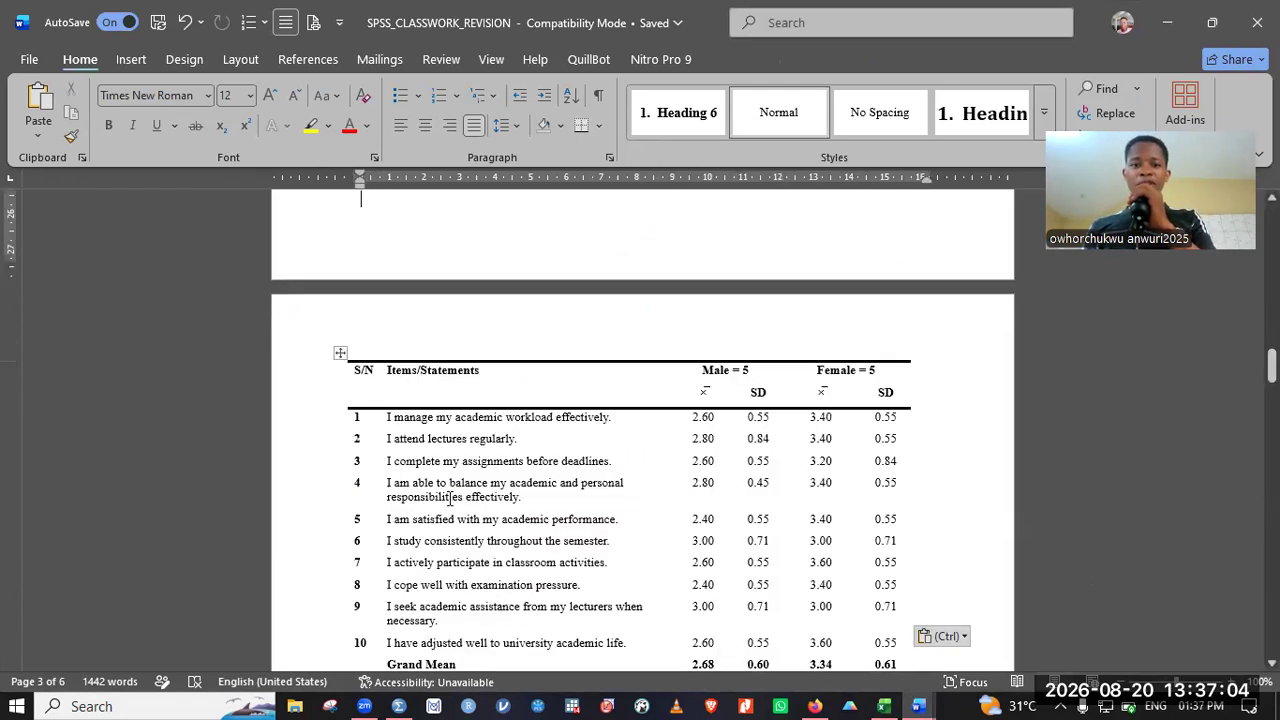
pyautogui.press('Return')
pyautogui.press('Down')
pyautogui.press('Down')
pyautogui.press('Down')
pyautogui.press('Down')
pyautogui.press('Down')
pyautogui.press('Down')
pyautogui.press('Down')
pyautogui.press('Down')
pyautogui.press('Down')
pyautogui.press('Down')
pyautogui.press('Down')
pyautogui.press('Down')
pyautogui.press('Down')
pyautogui.press('Down')
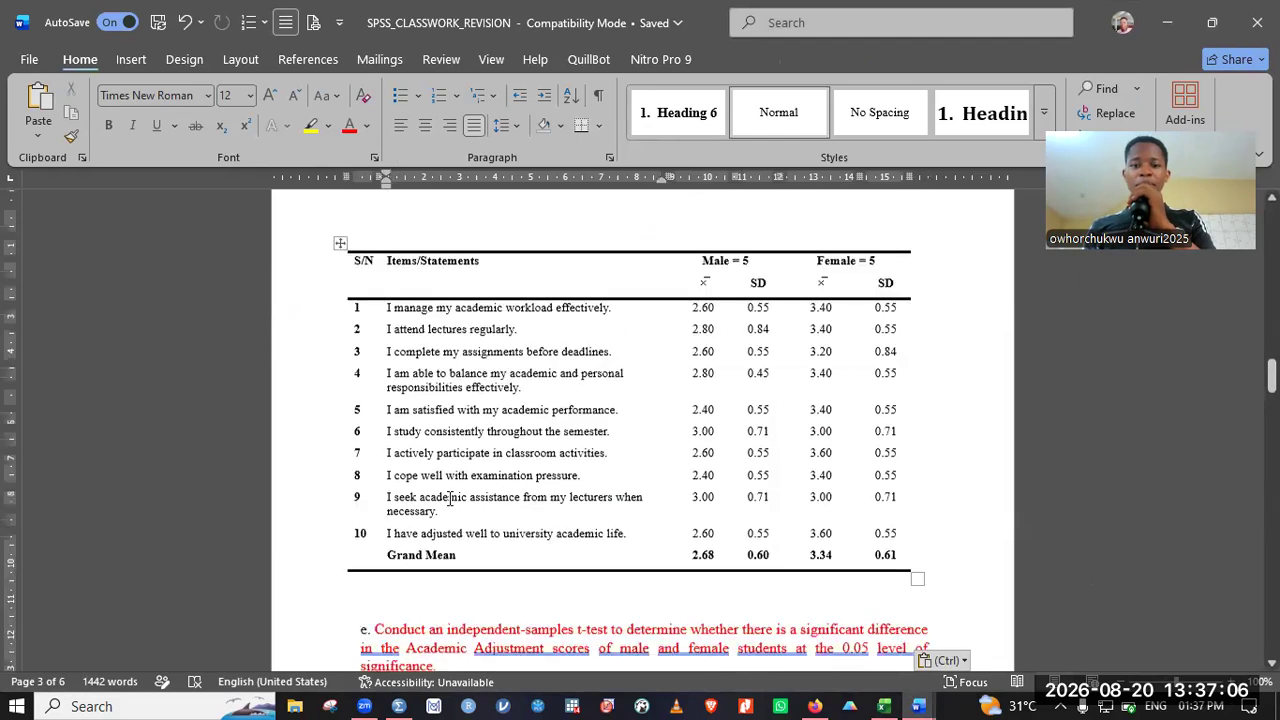
# Step: Look ahead through items f, g and h to the Question 2 heading on Pearson Product-Moment Correlation, and return to the table
pyautogui.press('Down')
pyautogui.press('Down')
pyautogui.press('Down')
pyautogui.press('Down')
pyautogui.press('Down')
pyautogui.press('Down')
pyautogui.press('Down')
pyautogui.press('Down')
pyautogui.press('Down')
pyautogui.press('Down')
pyautogui.press('Down')
pyautogui.press('Down')
pyautogui.press('Down')
pyautogui.press('Down')
pyautogui.press('Down')
pyautogui.press('Down')
pyautogui.press('Down')
pyautogui.press('Down')
pyautogui.press('Down')
pyautogui.press('Down')
pyautogui.press('Down')
pyautogui.press('Down')
pyautogui.press('Down')
pyautogui.press('Down')
pyautogui.press('Down')
pyautogui.press('Down')
pyautogui.press('Down')
pyautogui.press('Down')
pyautogui.press('Down')
pyautogui.press('Down')
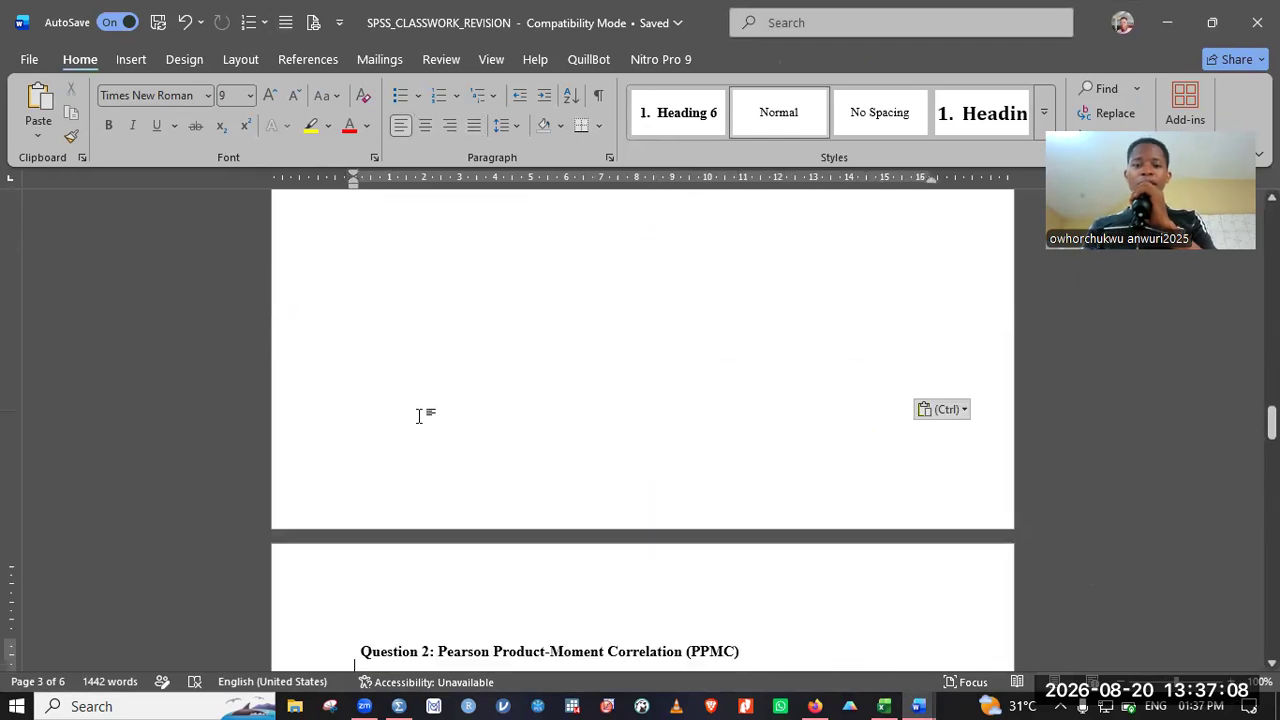
pyautogui.press('Up')
pyautogui.press('Up')
pyautogui.press('Up')
pyautogui.press('Up')
pyautogui.press('Up')
pyautogui.press('Up')
pyautogui.press('Up')
pyautogui.press('Up')
pyautogui.press('Up')
pyautogui.press('Up')
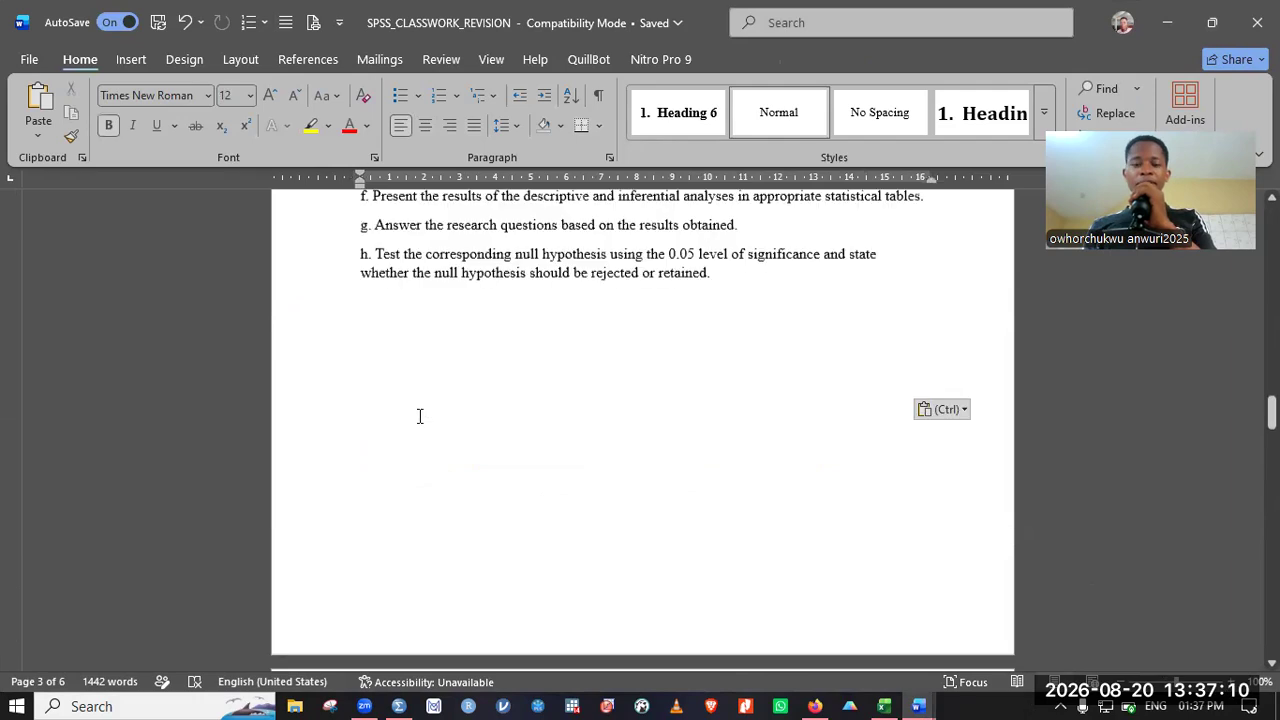
pyautogui.press('Up')
pyautogui.press('Up')
pyautogui.press('Up')
pyautogui.press('Up')
pyautogui.press('Up')
pyautogui.press('Up')
pyautogui.press('Up')
pyautogui.press('Up')
pyautogui.press('Up')
pyautogui.press('Up')
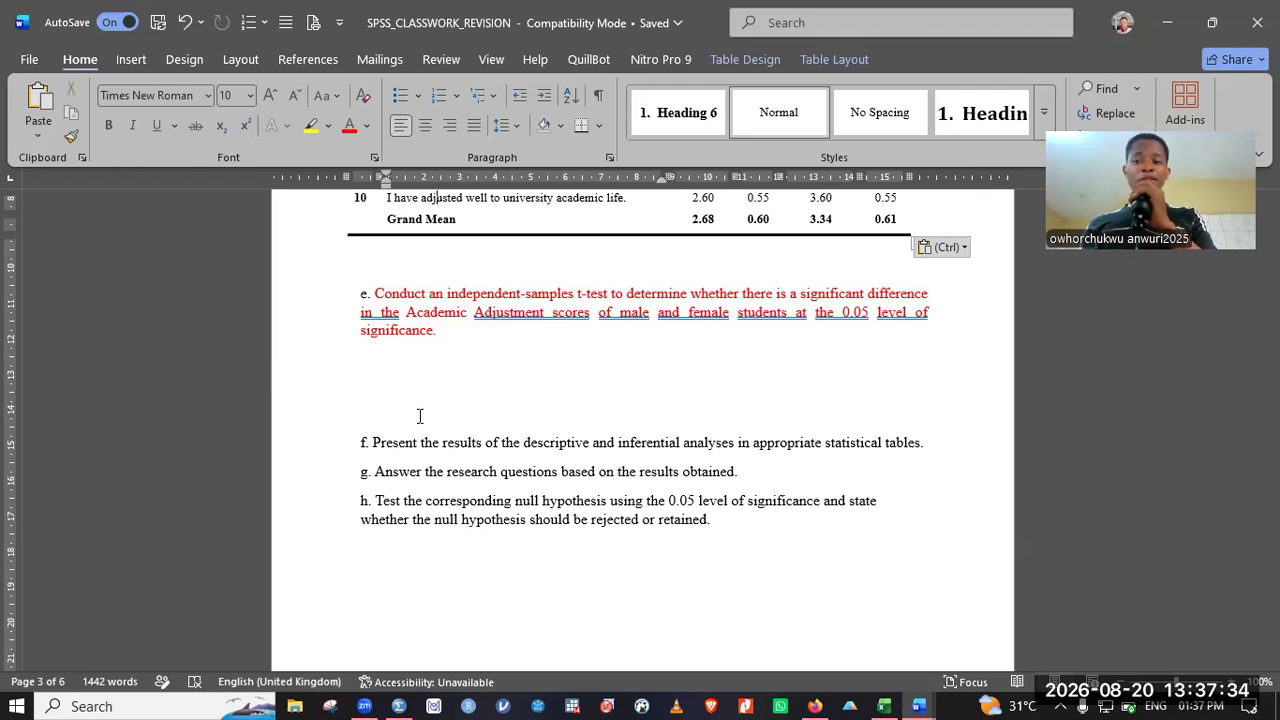
# Step: Review the item d grand mean and SD answers with the results table, and return to the item e t-test question
pyautogui.scroll(1, 420, 416)
pyautogui.scroll(1, 420, 416)
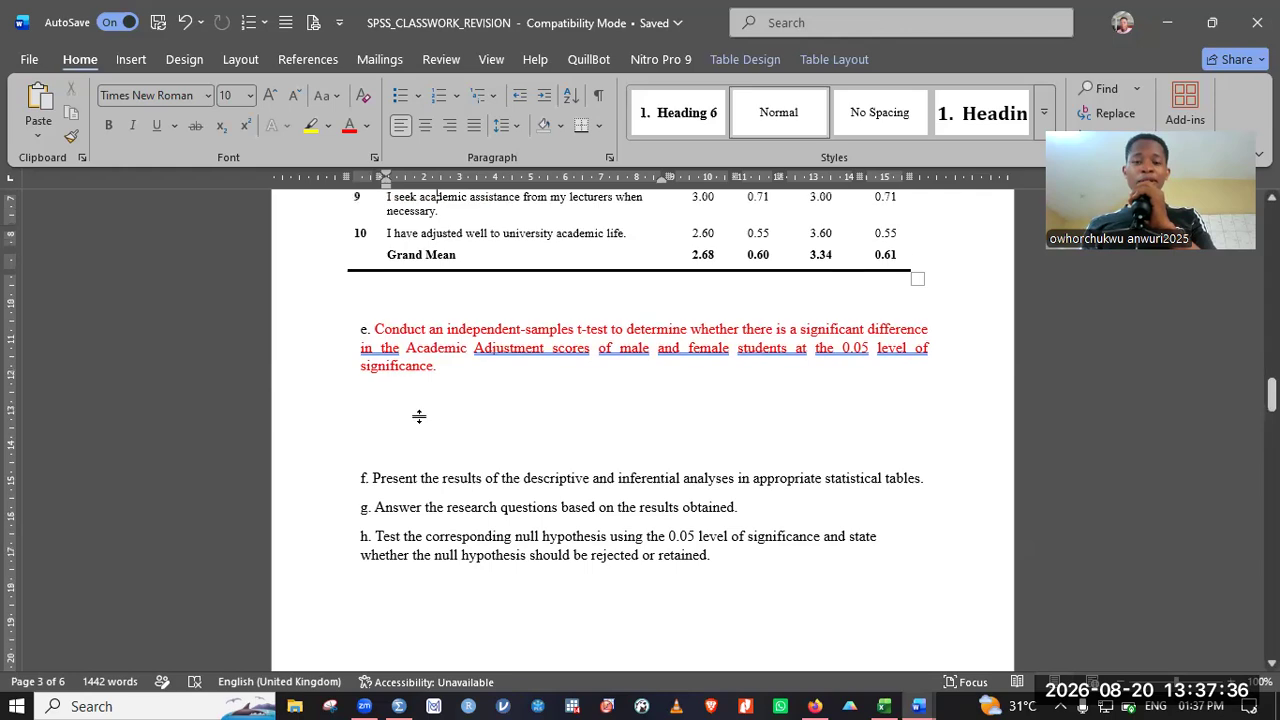
pyautogui.scroll(5, 420, 416)
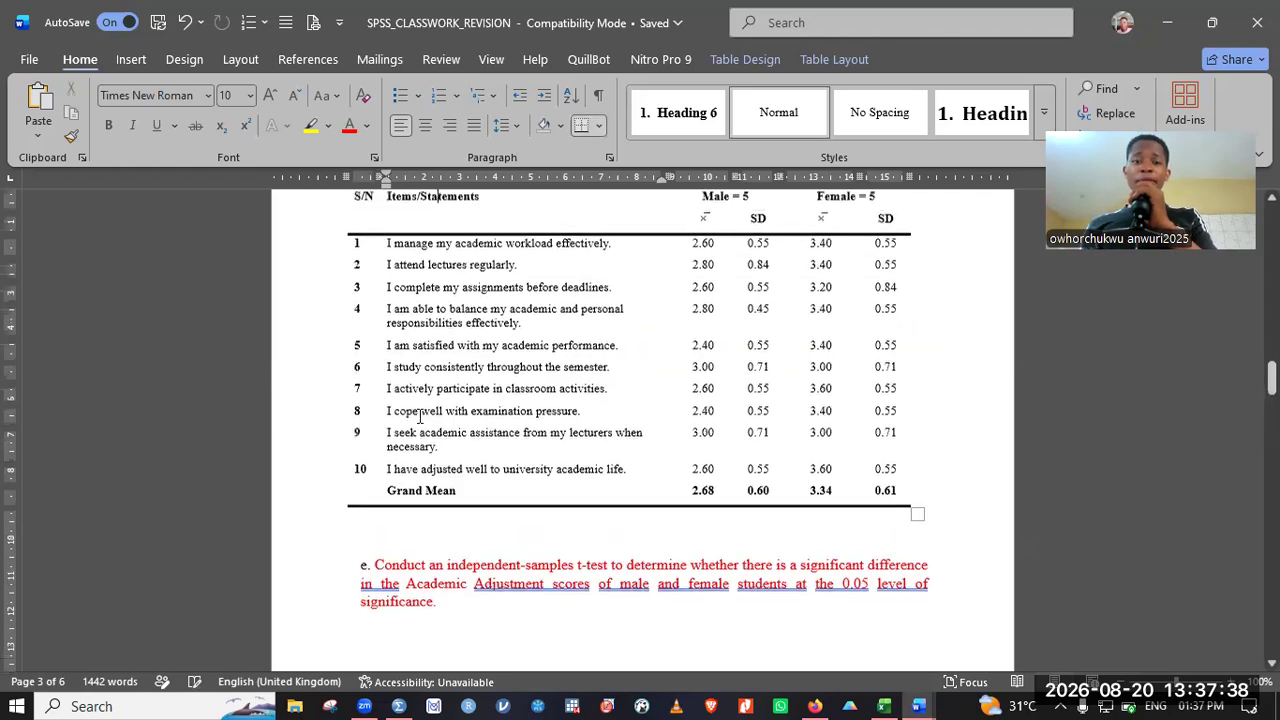
pyautogui.press('Up')
pyautogui.press('Up')
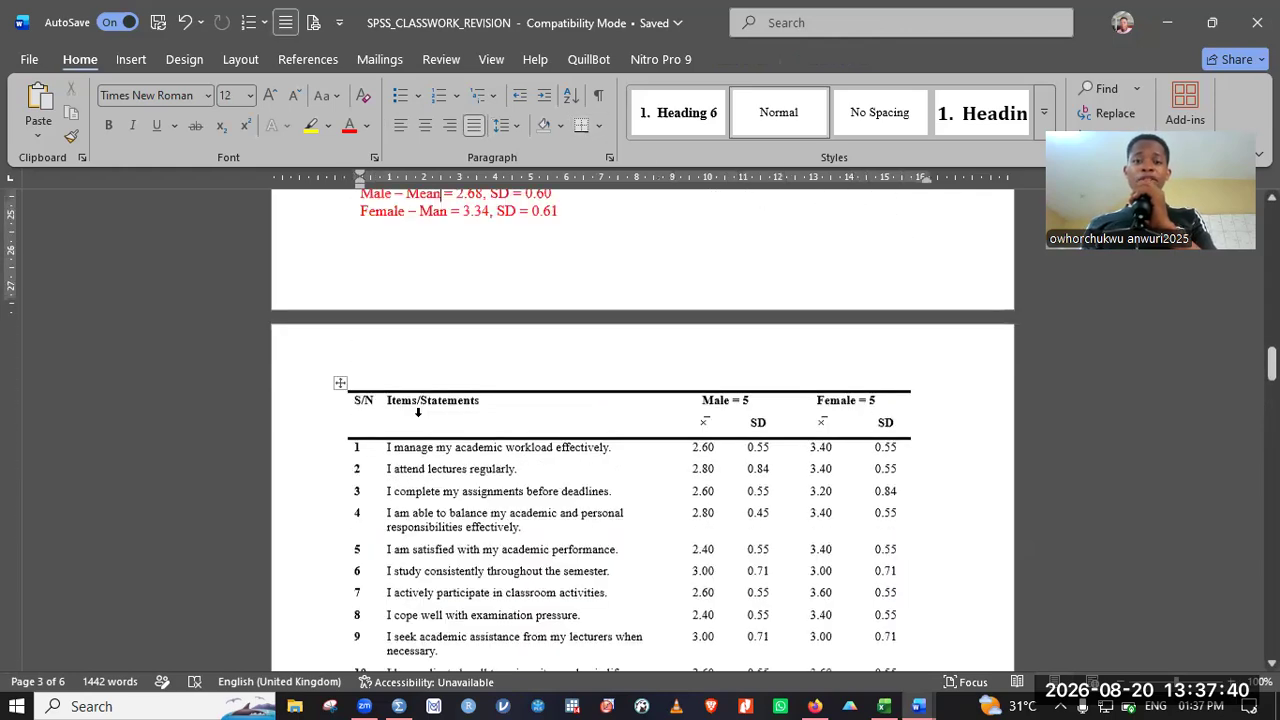
pyautogui.press('Up')
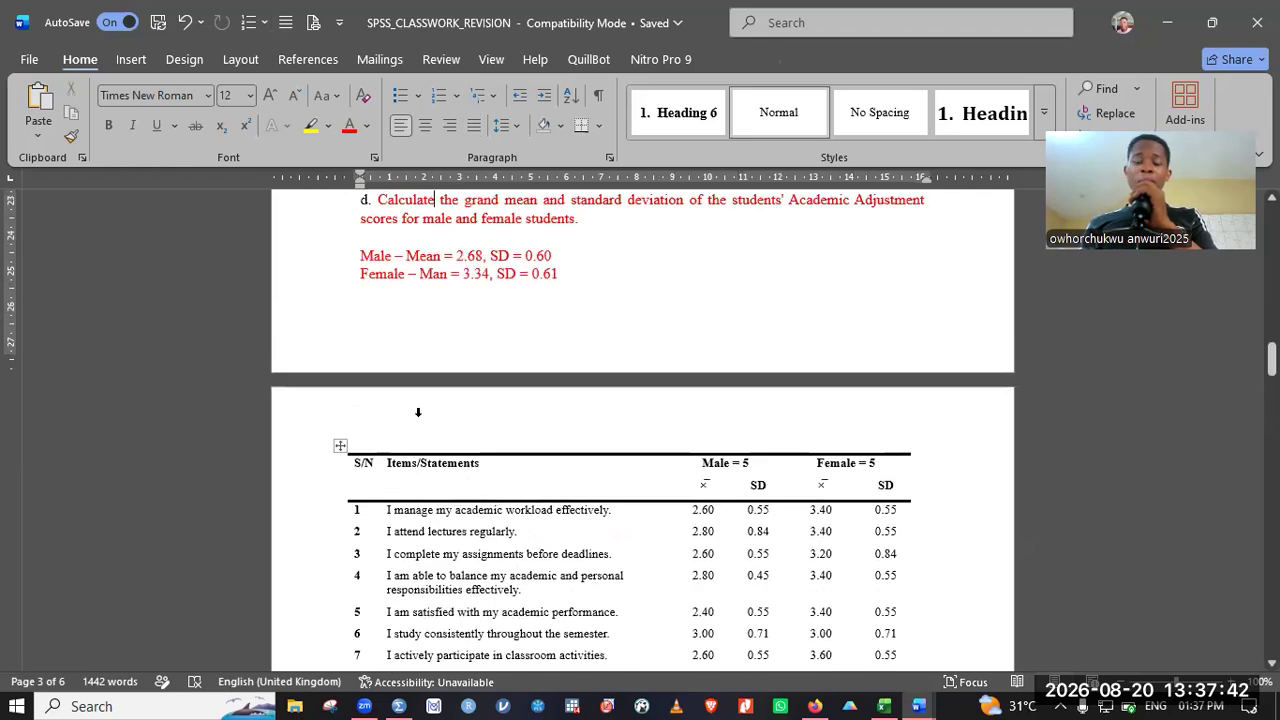
pyautogui.press('Down')
pyautogui.press('Down')
pyautogui.press('Down')
pyautogui.press('Down')
pyautogui.press('Down')
pyautogui.press('Down')
pyautogui.press('Down')
pyautogui.press('Down')
pyautogui.press('Down')
pyautogui.press('Down')
pyautogui.press('Down')
pyautogui.press('Down')
pyautogui.press('Down')
pyautogui.press('Down')
pyautogui.press('Down')
pyautogui.press('Down')
pyautogui.press('Down')
pyautogui.press('Down')
pyautogui.press('Down')
pyautogui.press('Down')
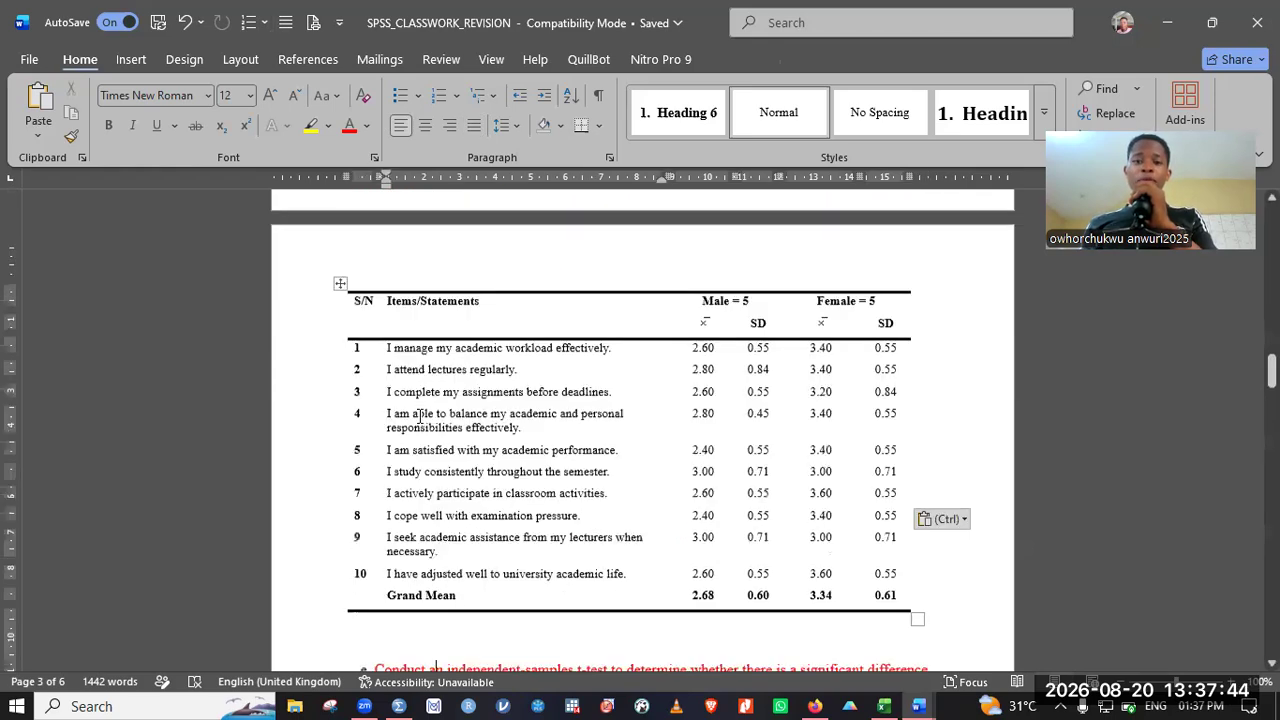
pyautogui.press('Down')
pyautogui.press('Down')
pyautogui.press('Down')
pyautogui.press('Down')
pyautogui.hotkey('ctrl', 'v')
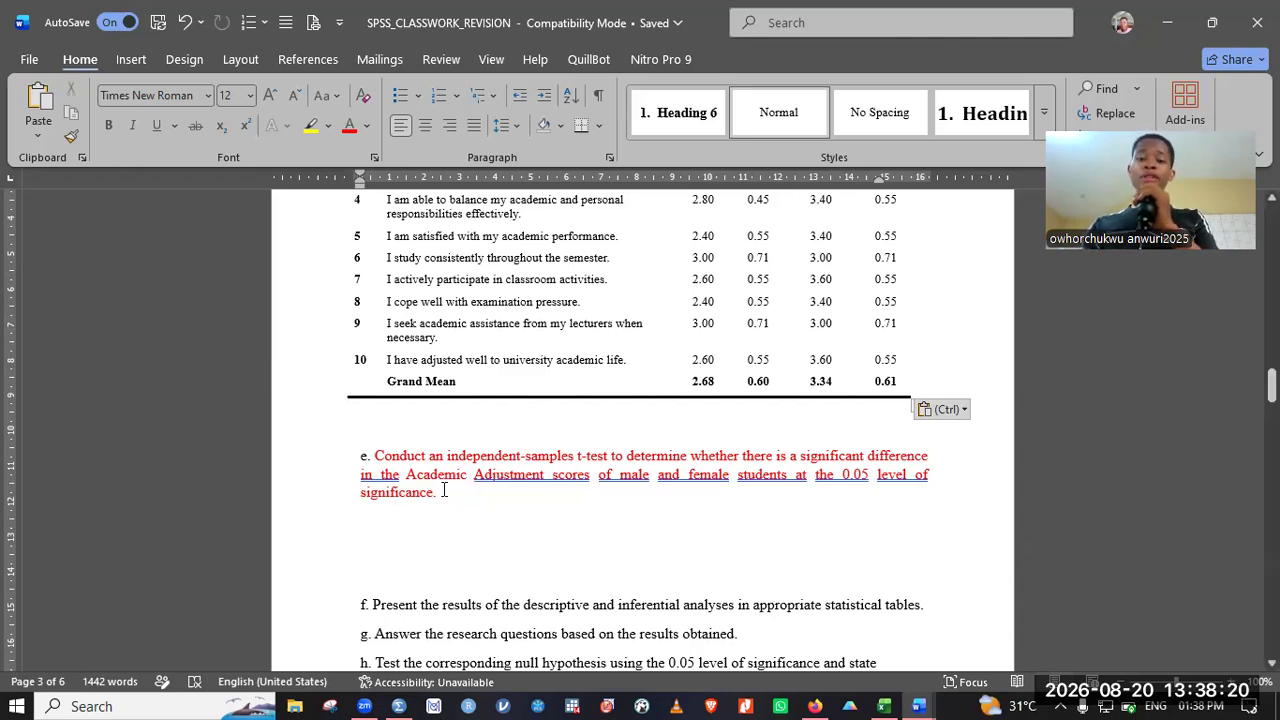
# Step: Cut the male and female mean and SD answer lines from under item d
pyautogui.moveTo(438, 492); pyautogui.dragTo(363, 467)
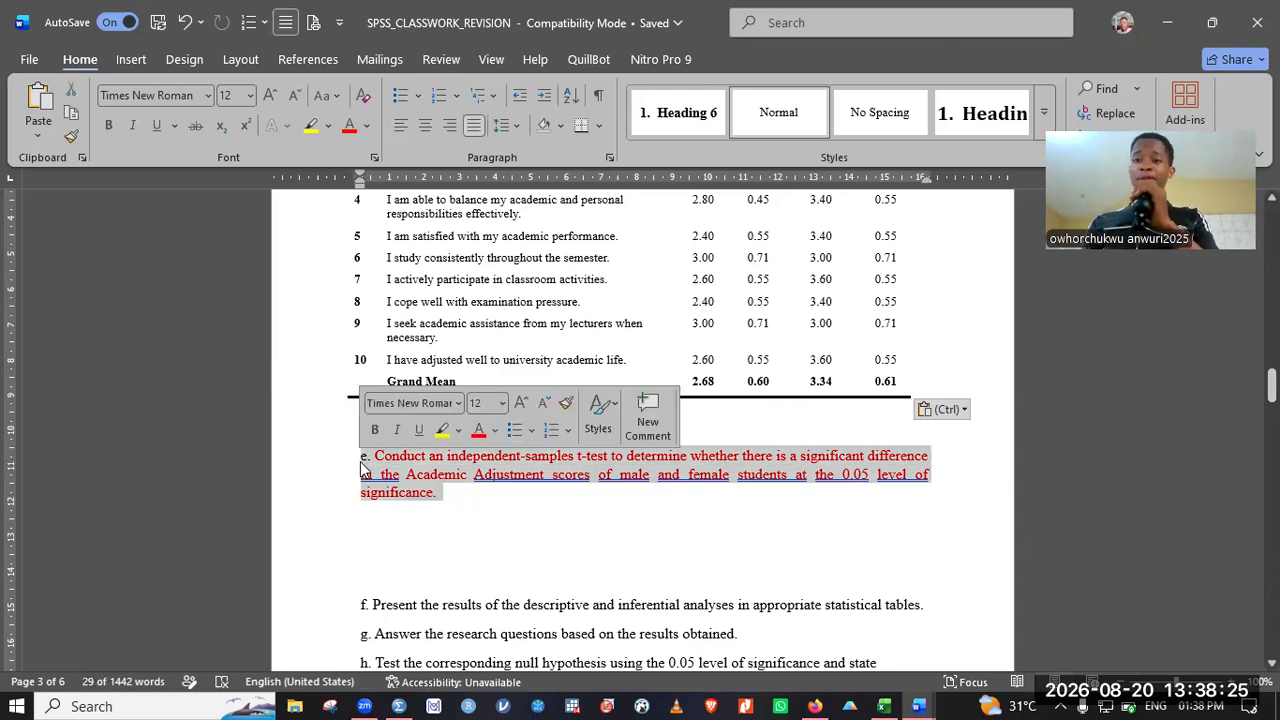
pyautogui.click(480, 499)
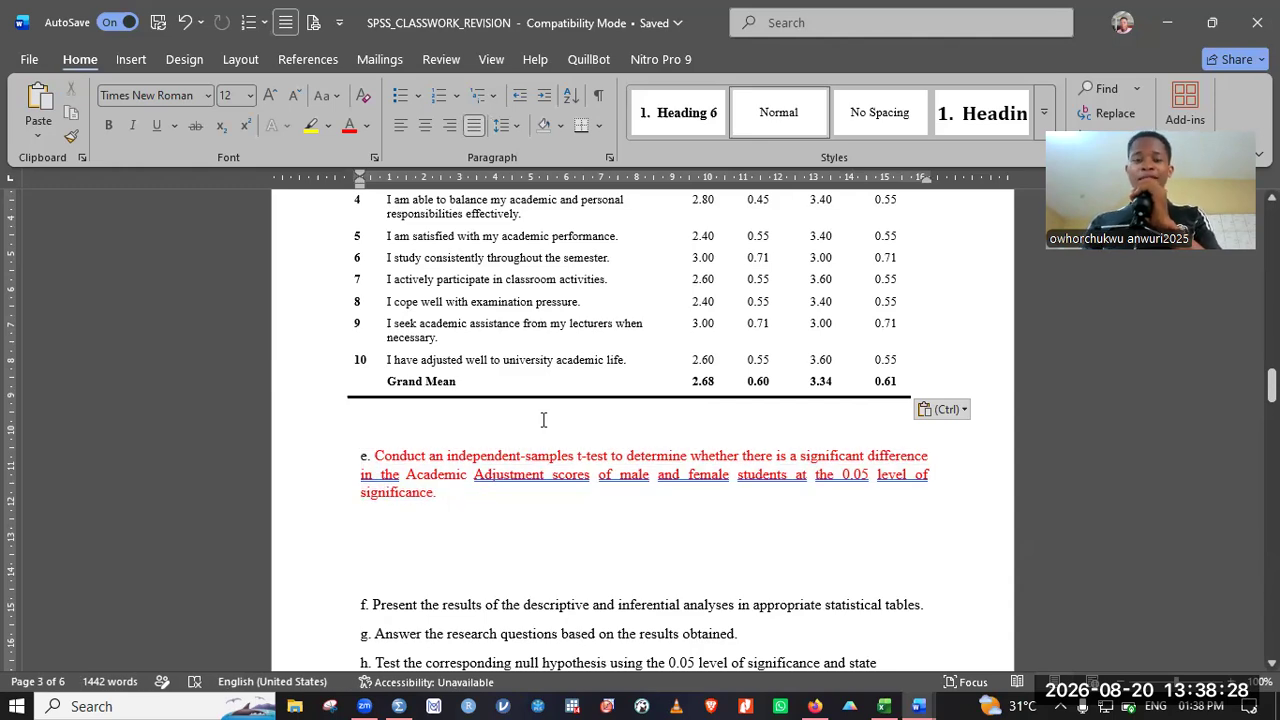
pyautogui.press('Up')
pyautogui.press('Up')
pyautogui.press('Up')
pyautogui.press('Up')
pyautogui.press('Up')
pyautogui.press('Up')
pyautogui.press('Up')
pyautogui.press('Up')
pyautogui.press('Up')
pyautogui.press('Up')
pyautogui.press('Up')
pyautogui.press('Up')
pyautogui.press('Up')
pyautogui.press('Up')
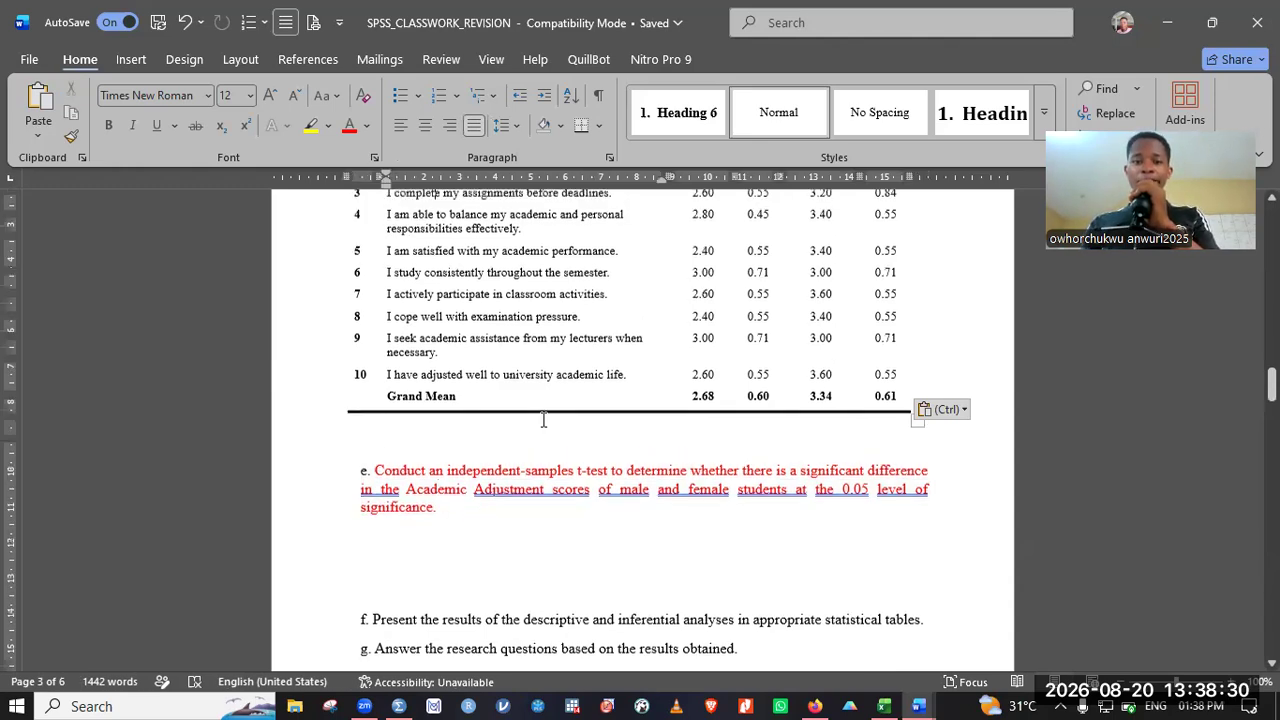
pyautogui.press('Up')
pyautogui.press('Up')
pyautogui.press('Up')
pyautogui.press('Up')
pyautogui.press('Up')
pyautogui.press('Up')
pyautogui.press('Up')
pyautogui.press('Up')
pyautogui.press('Up')
pyautogui.press('Up')
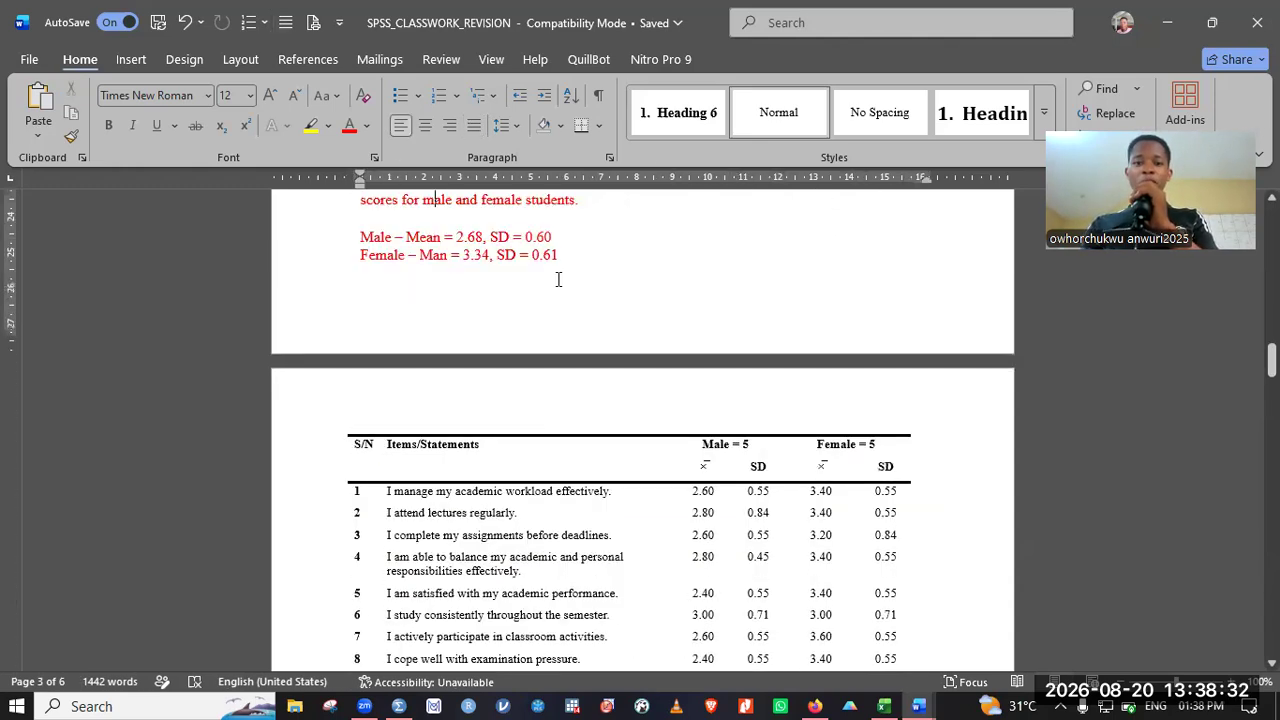
pyautogui.tripleClick(463, 246)
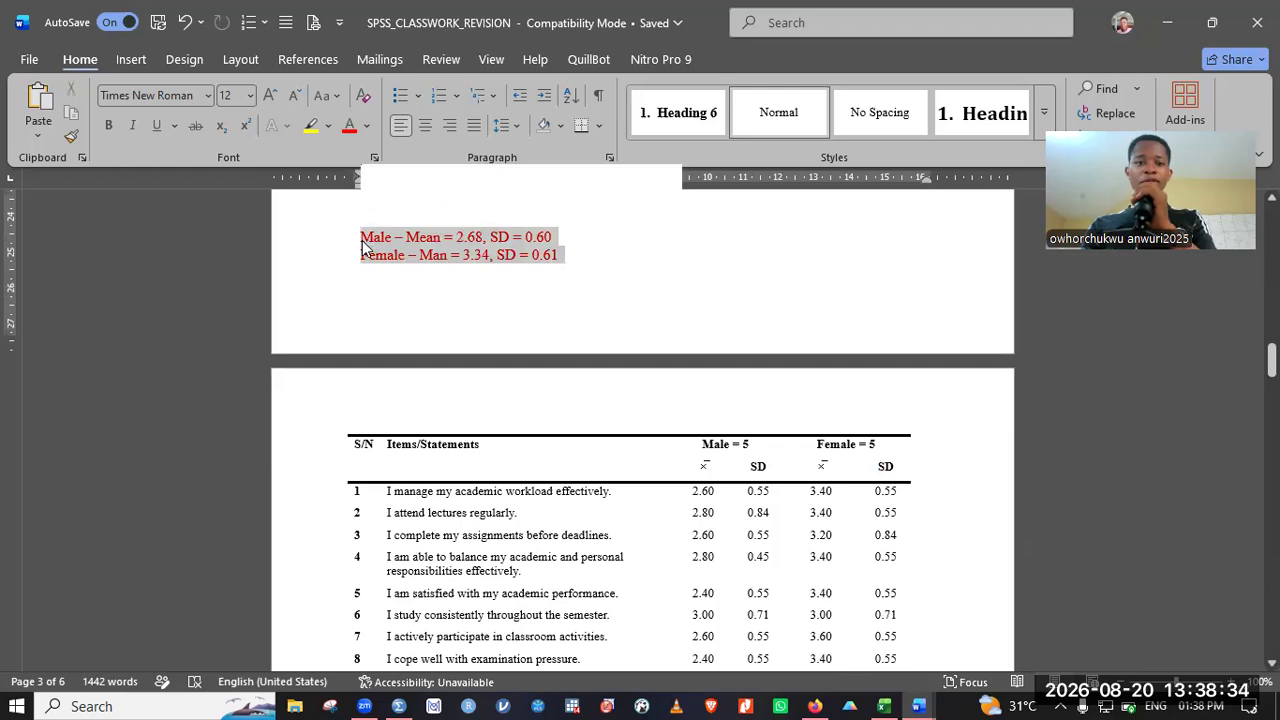
pyautogui.rightClick(400, 286)
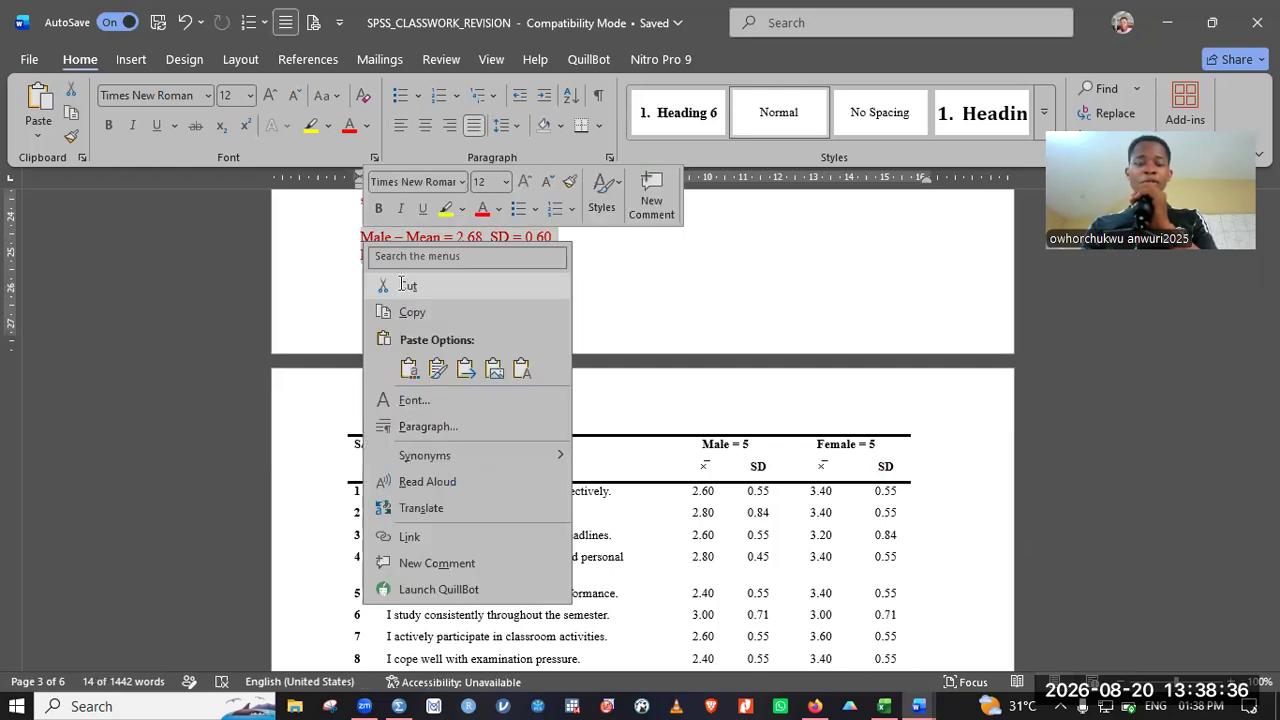
pyautogui.click(400, 286)
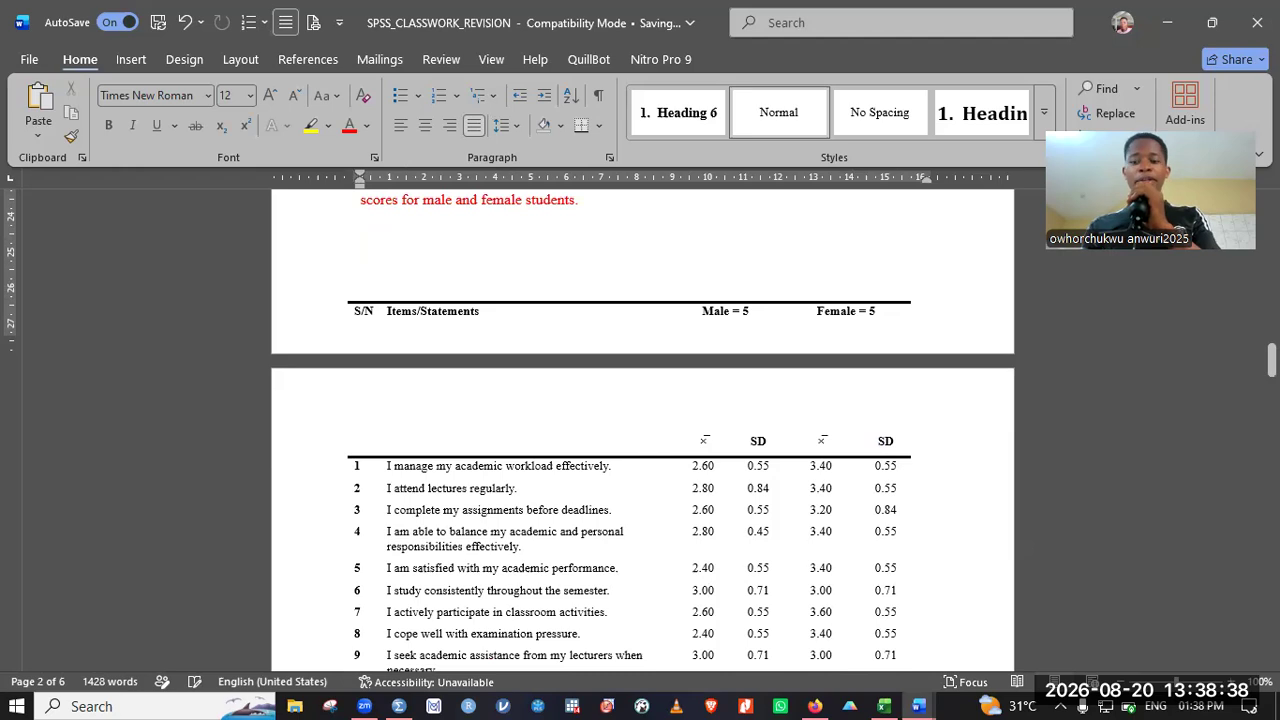
# Step: Paste the cut male and female mean and SD lines below the item e t-test question
pyautogui.scroll(-2, 401, 283)
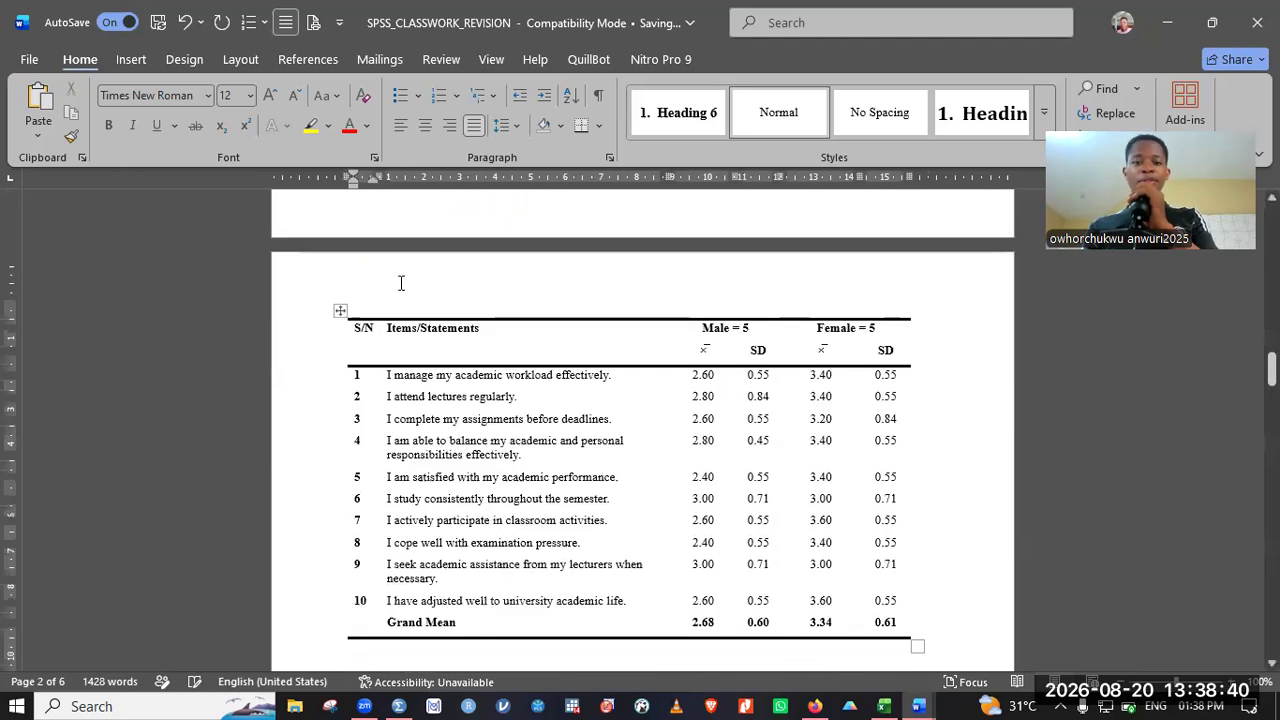
pyautogui.scroll(-1, 401, 283)
pyautogui.scroll(-3, 401, 283)
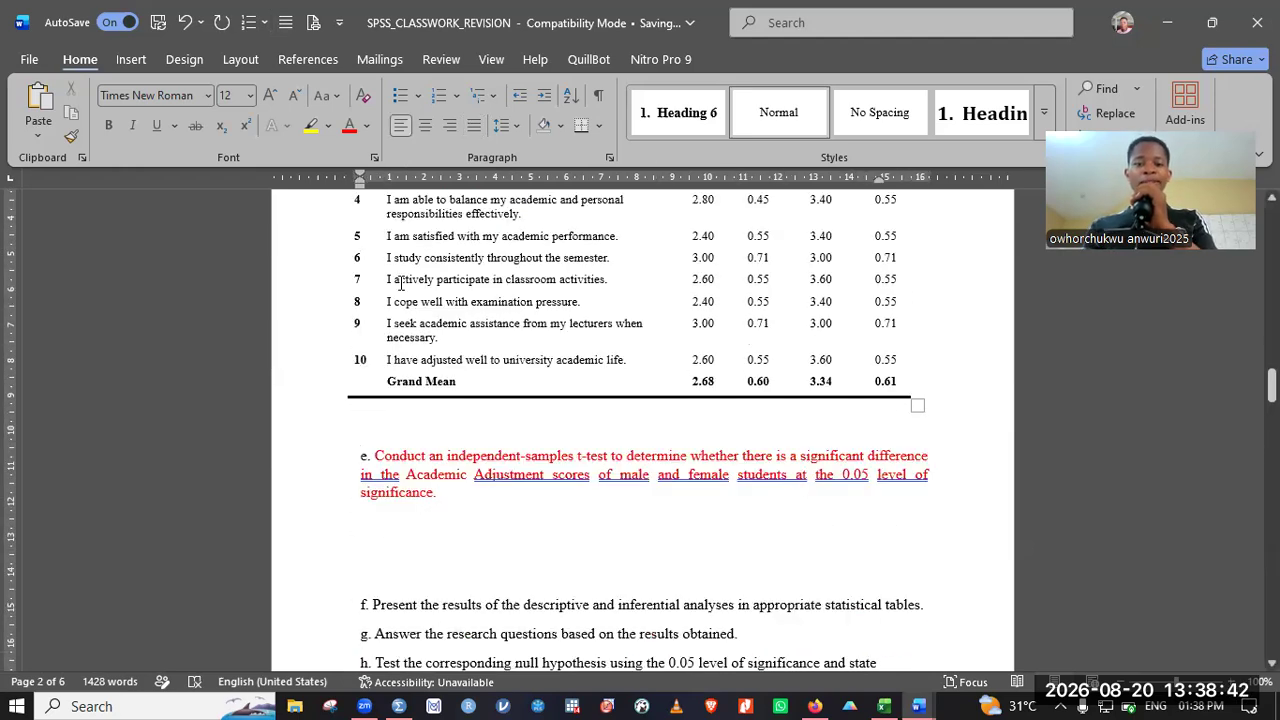
pyautogui.press('Down')
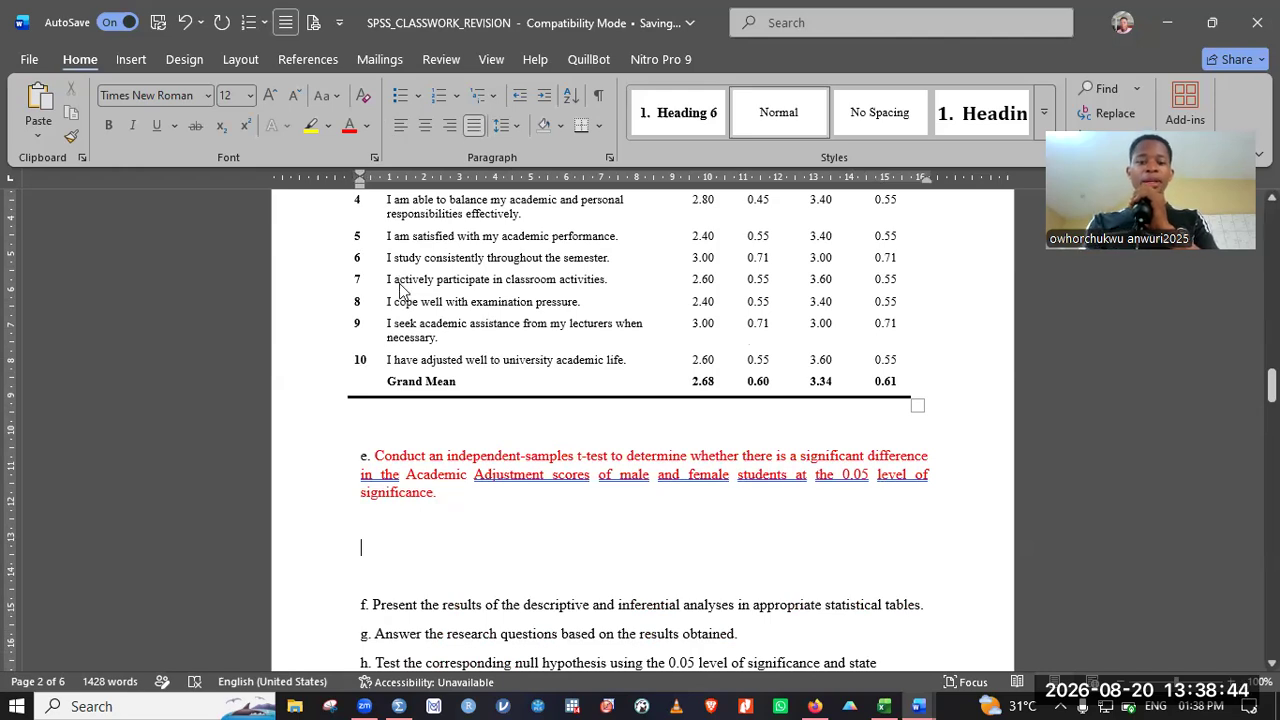
pyautogui.hotkey('ctrl', 'v')
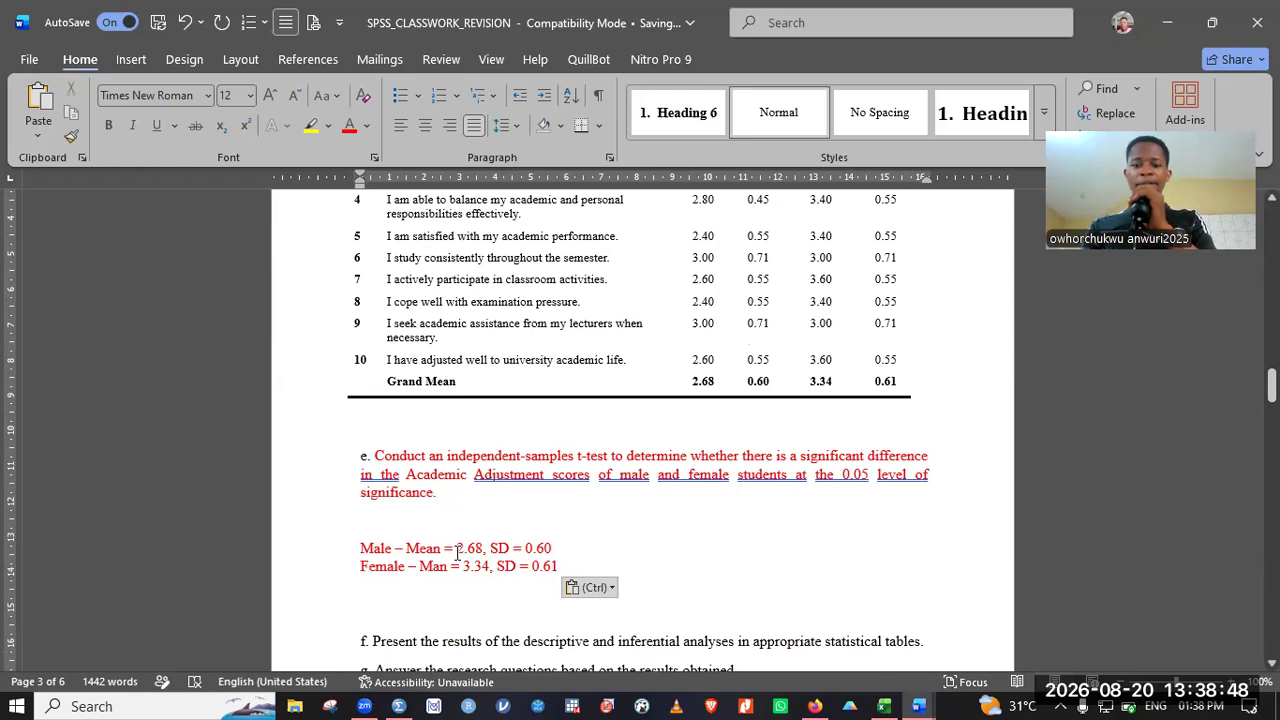
# Step: Switch to the SPSS_REVISION.sav dataset in SPSS and open the Summary Independent-Samples T Test
pyautogui.click(400, 703)
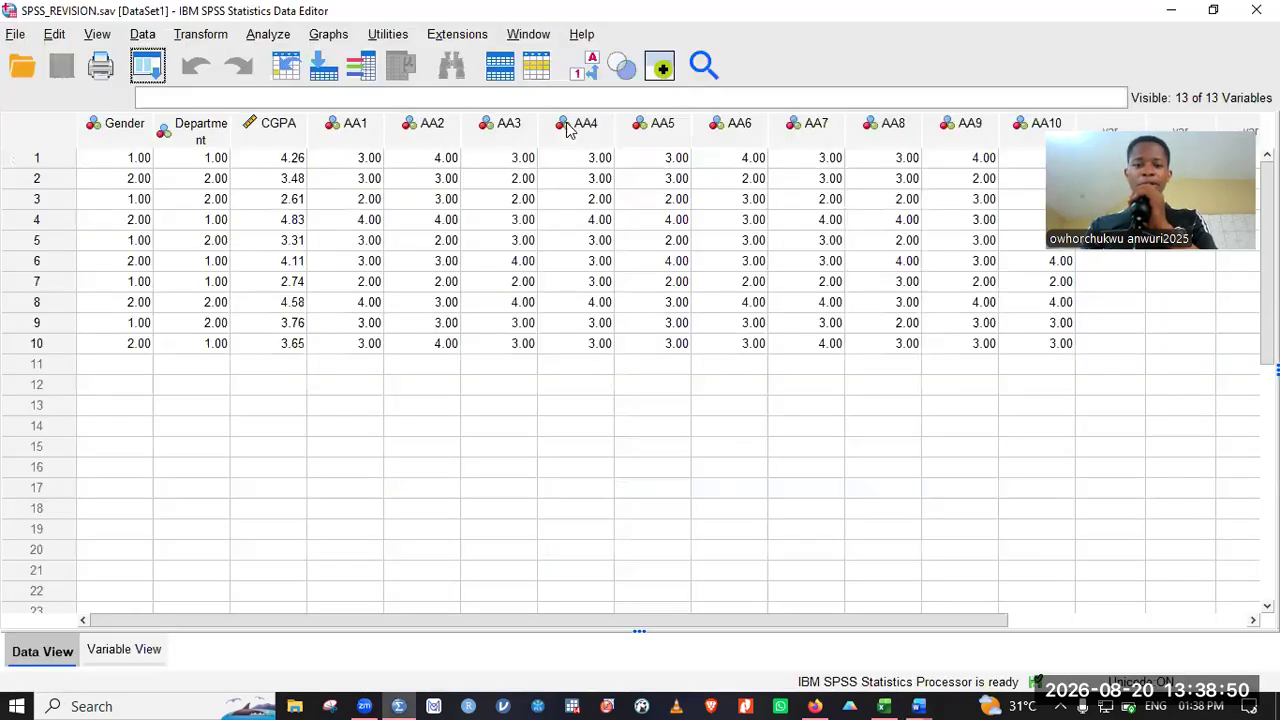
pyautogui.click(260, 38)
pyautogui.moveTo(403, 184)
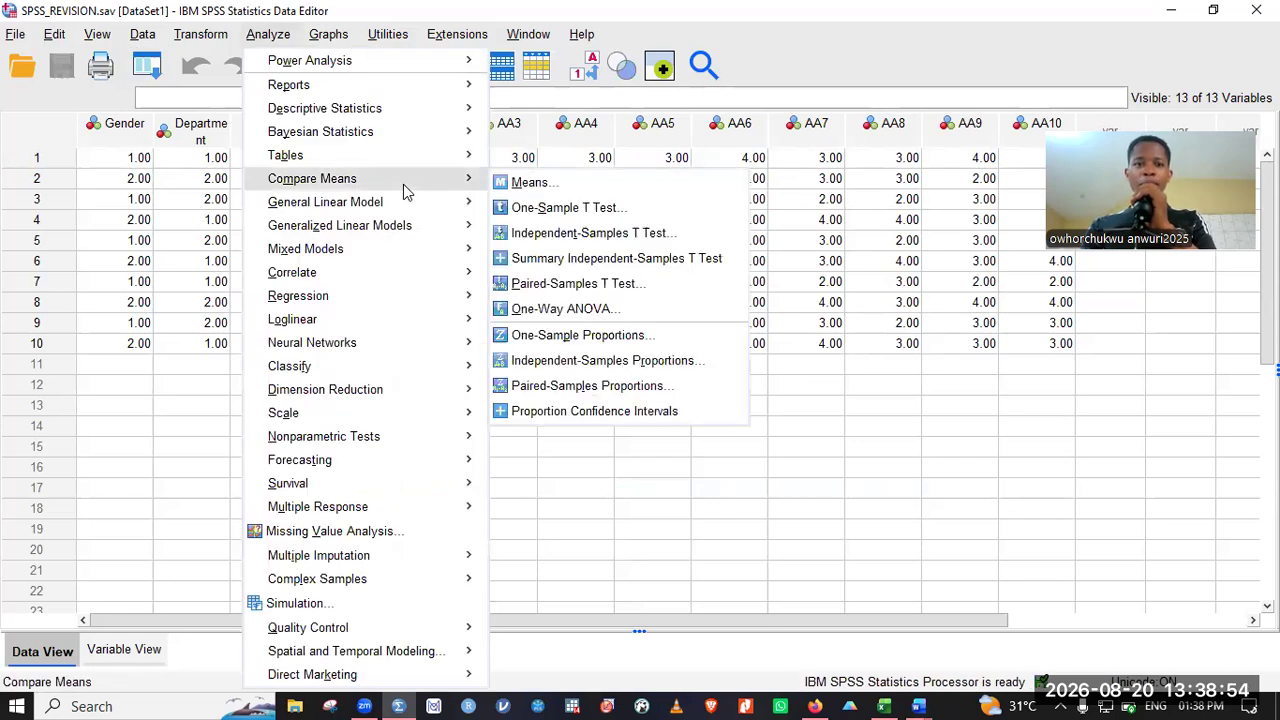
pyautogui.click(546, 262)
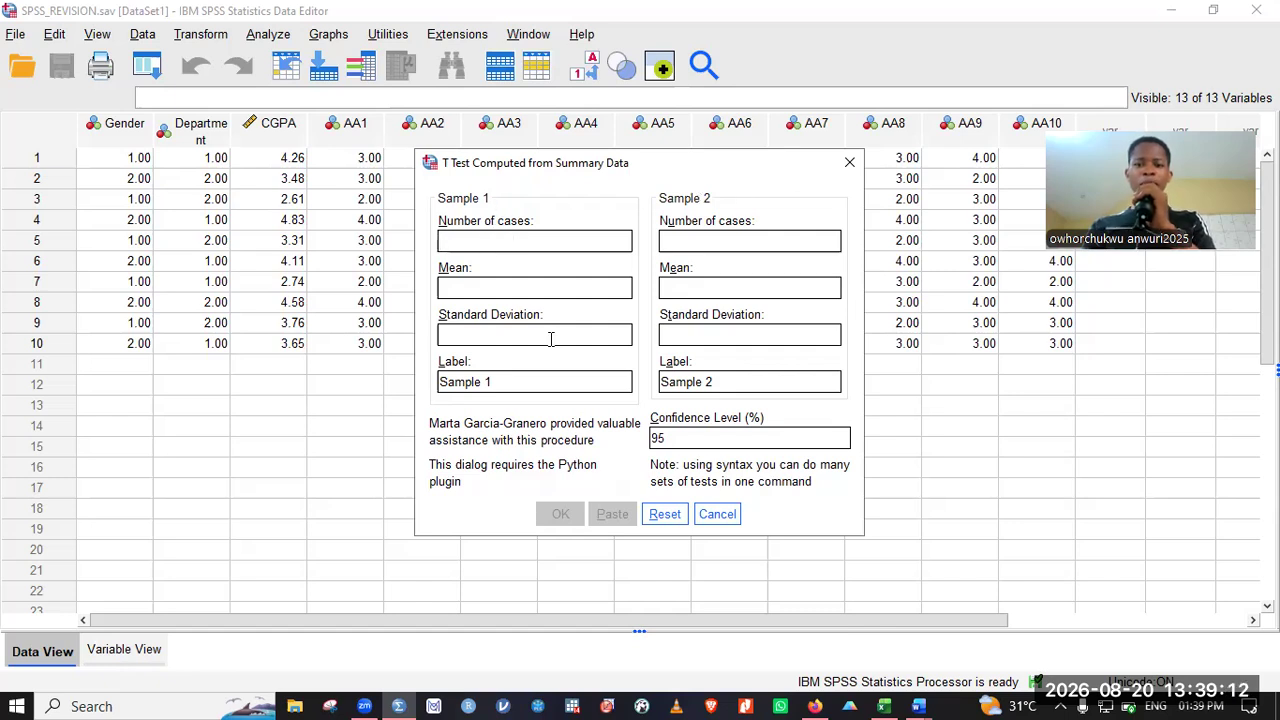
# Step: Check the male and female grand mean case counts in Excel, and set Sample 1's number of cases to 5 in SPSS
pyautogui.click(916, 698)
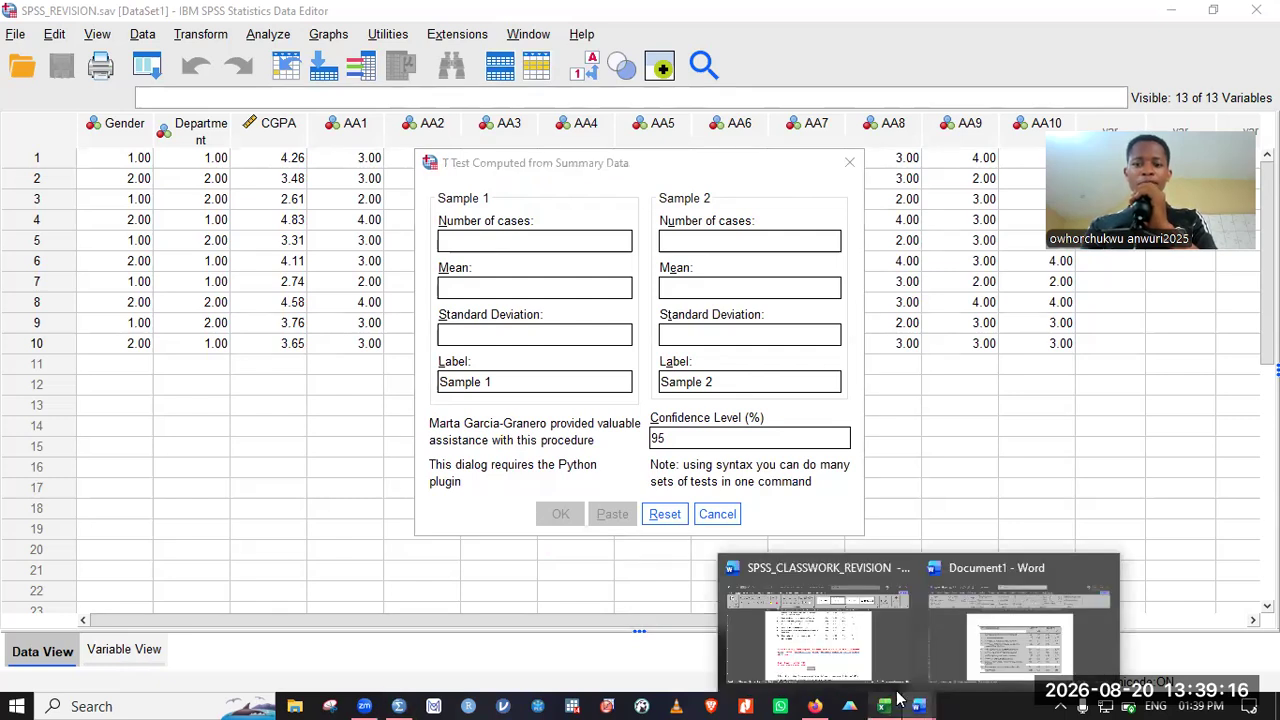
pyautogui.click(895, 699)
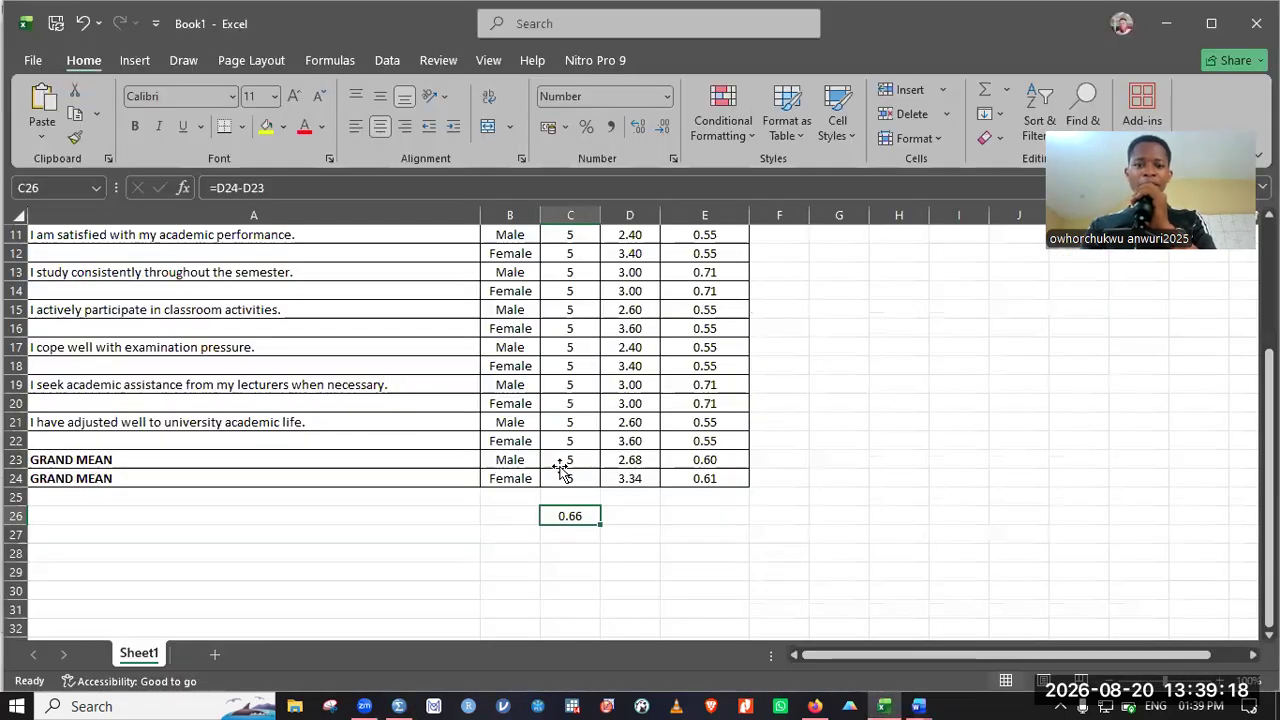
pyautogui.click(569, 461)
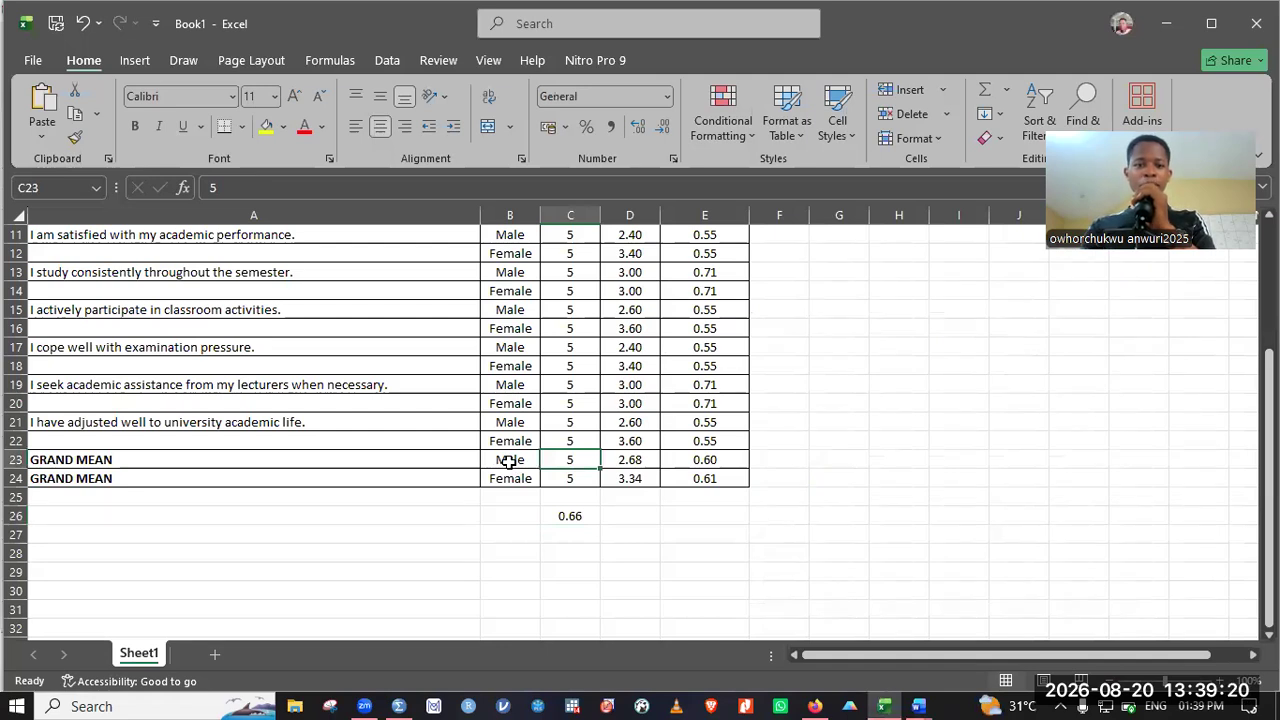
pyautogui.click(509, 461)
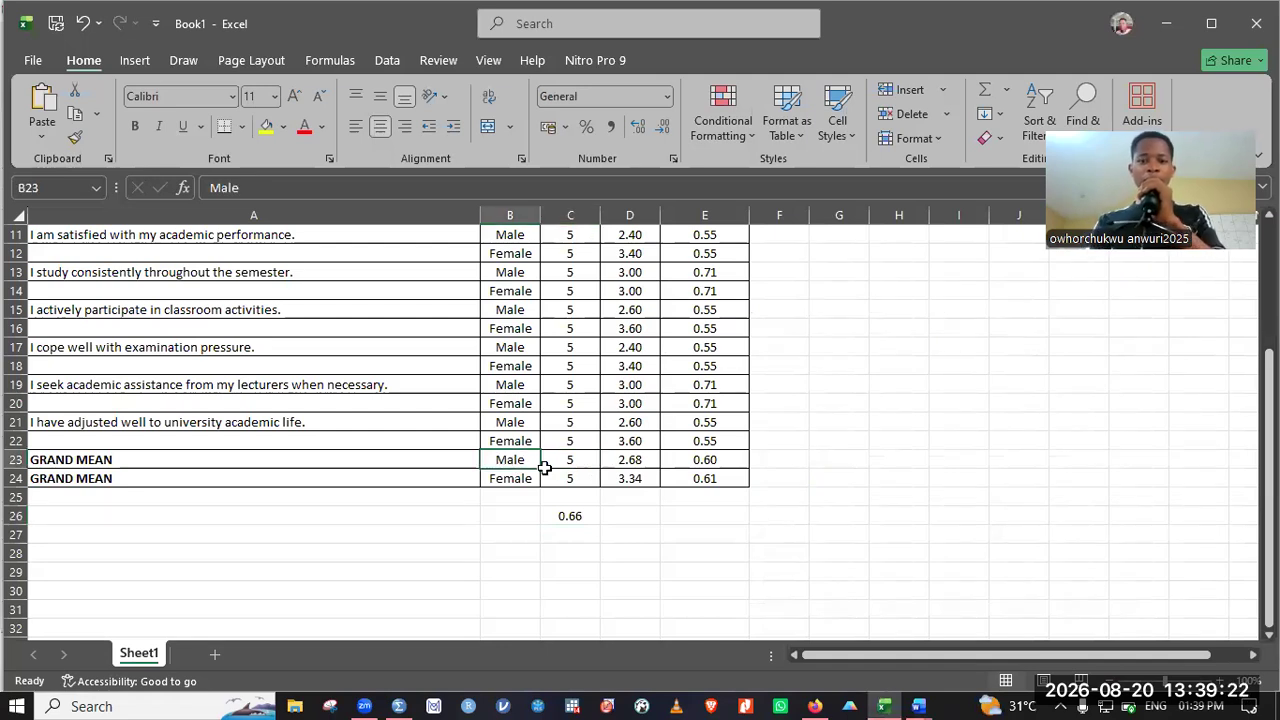
pyautogui.click(565, 478)
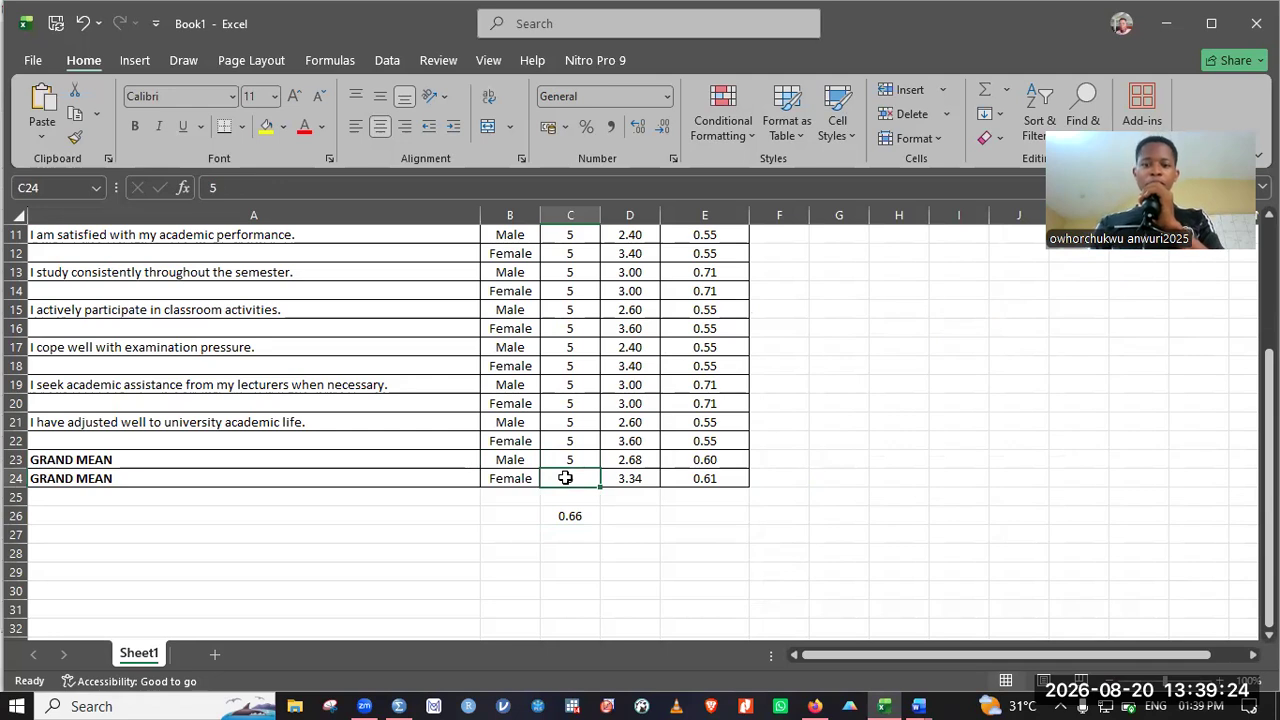
pyautogui.click(400, 704)
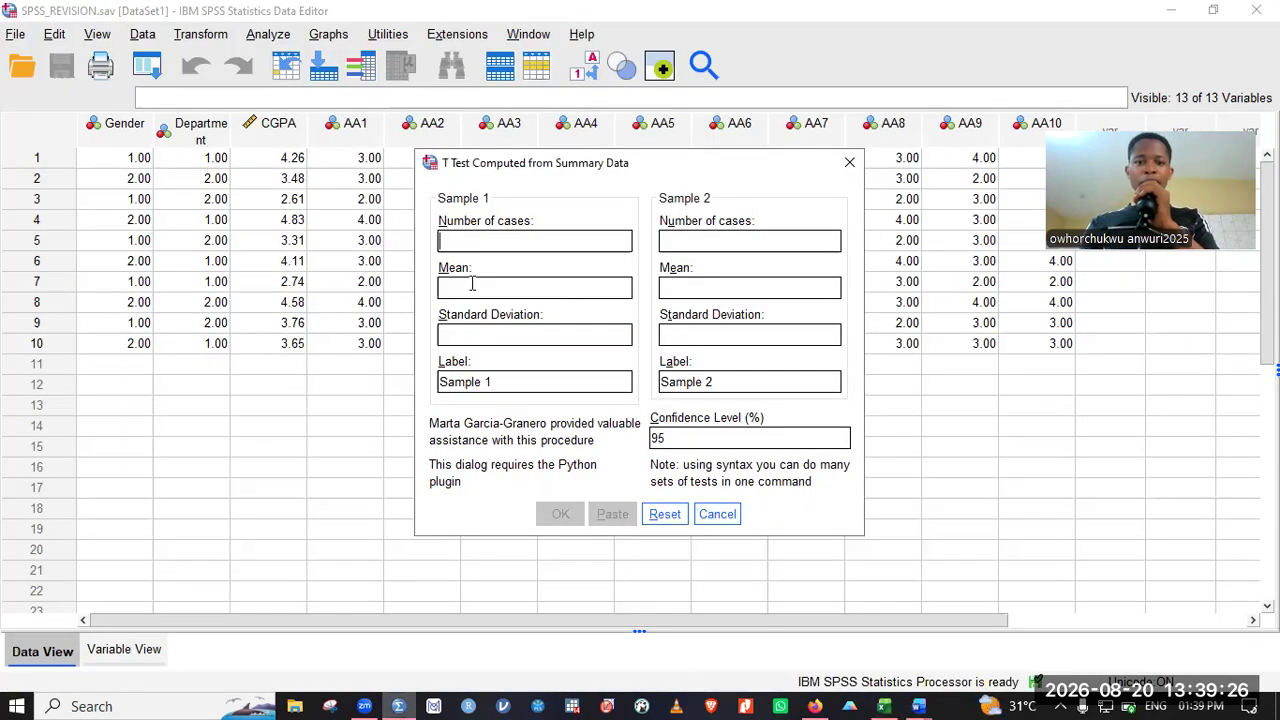
pyautogui.write('5')
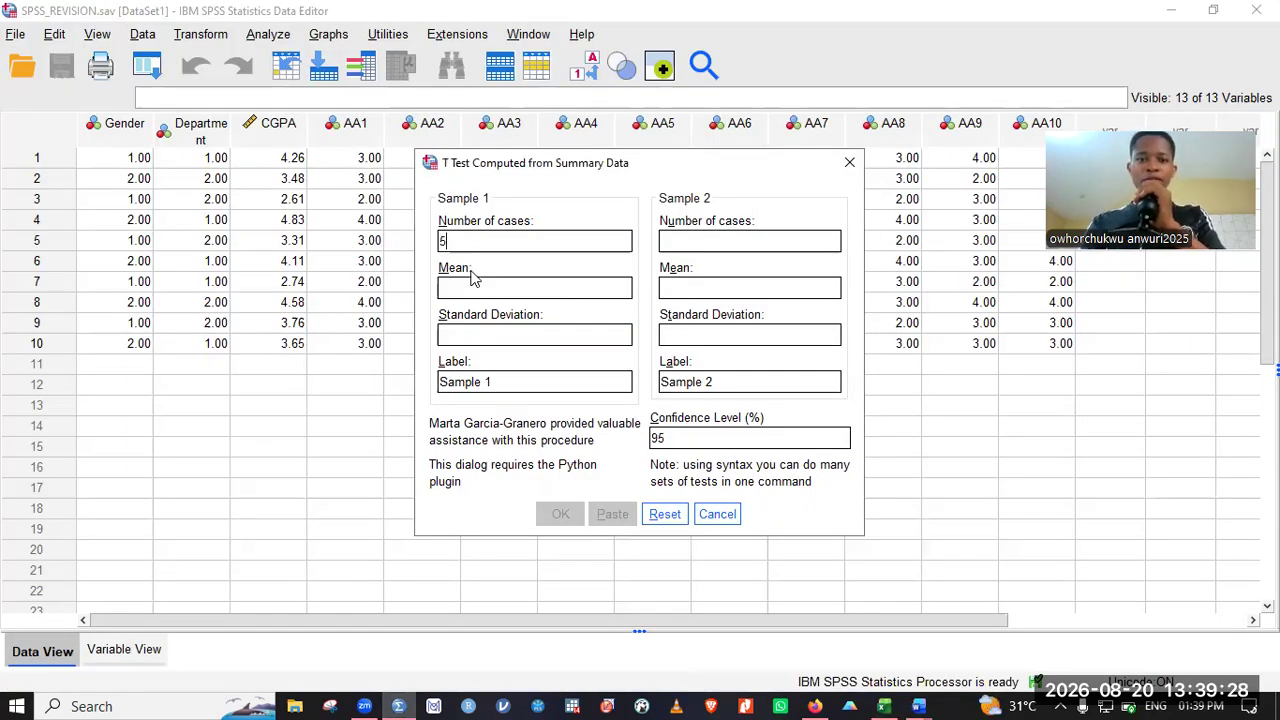
# Step: Try to copy the male grand mean from cell D23 in Excel into the Sample 1 mean in SPSS
pyautogui.click(469, 286)
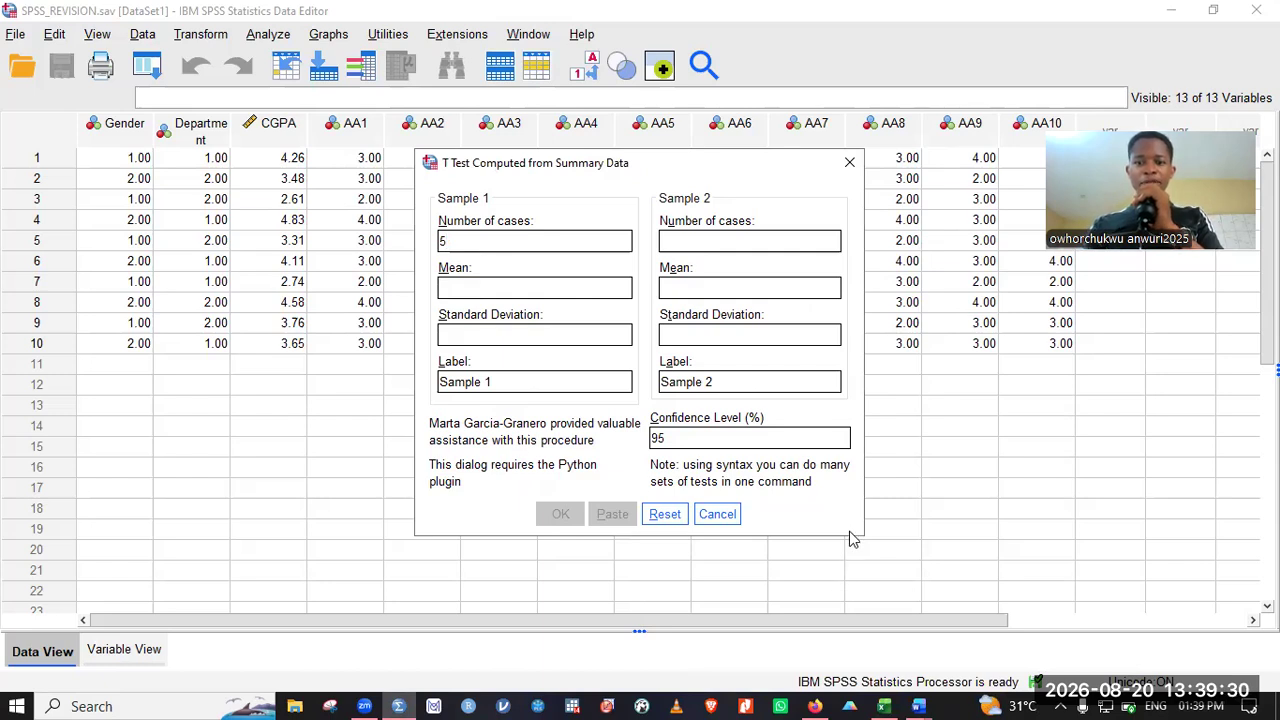
pyautogui.hotkey('alt', 'Tab')
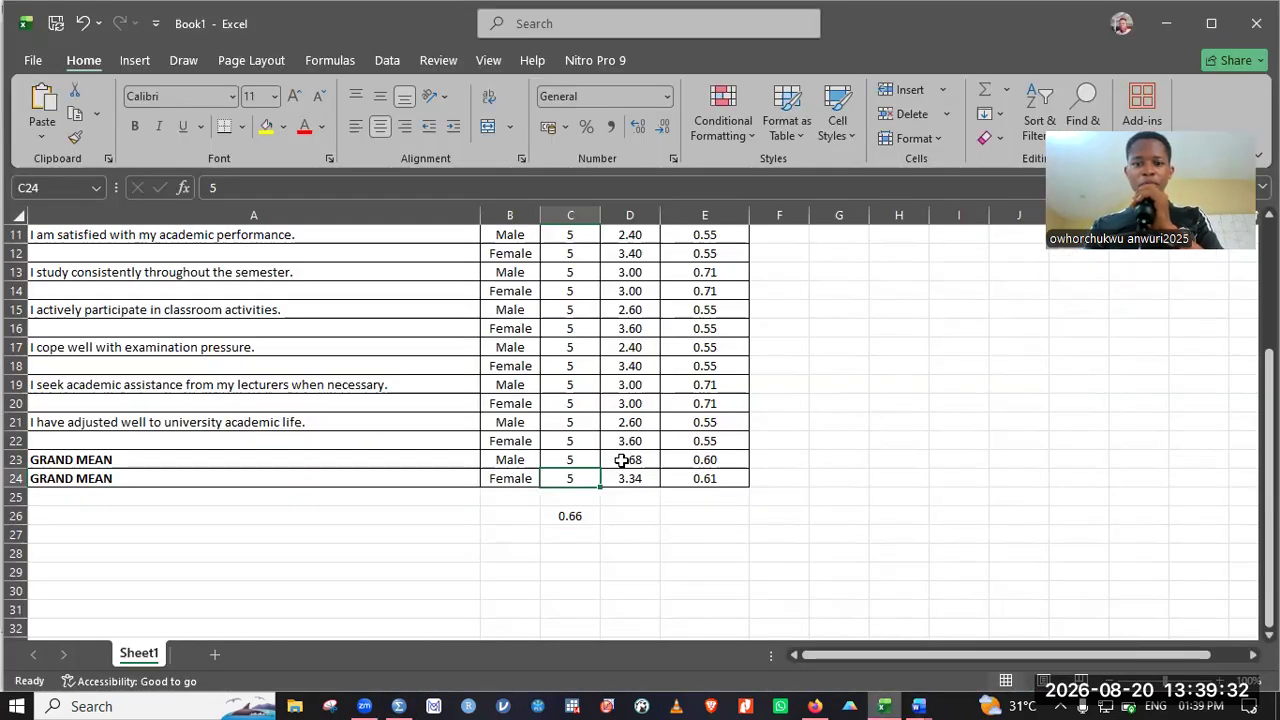
pyautogui.click(626, 459)
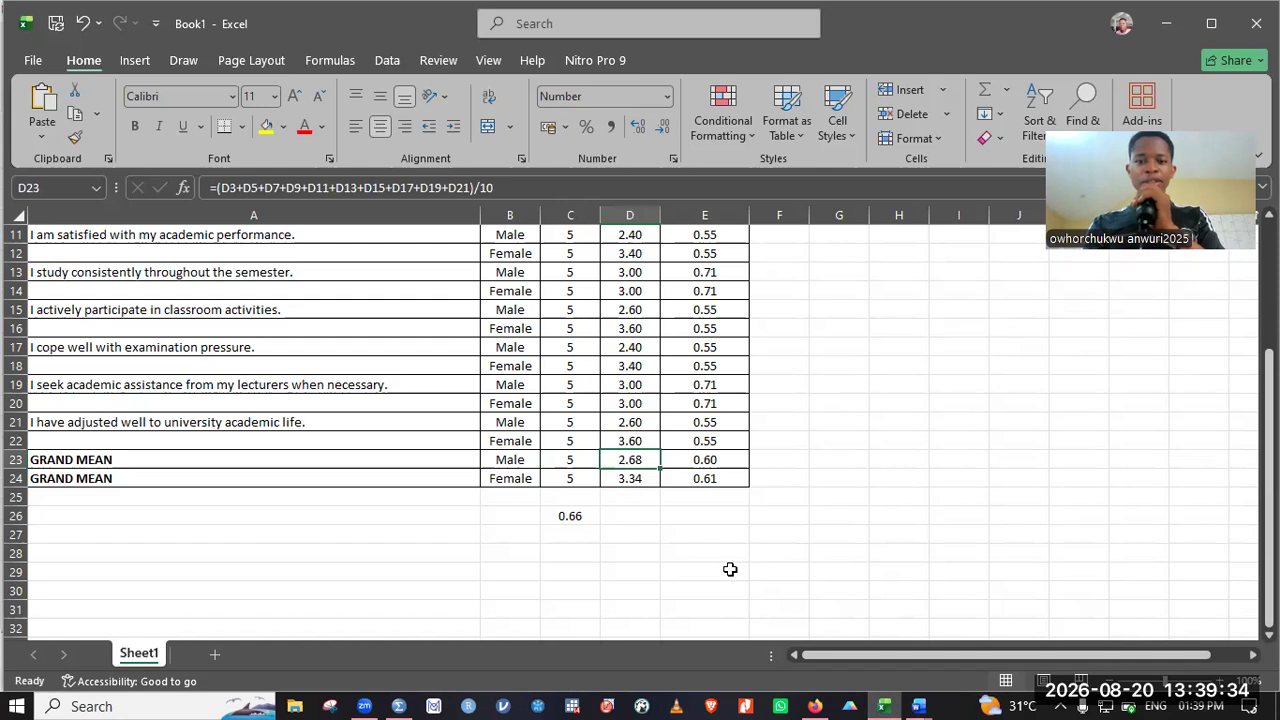
pyautogui.hotkey('ctrl', 'c')
pyautogui.click(405, 700)
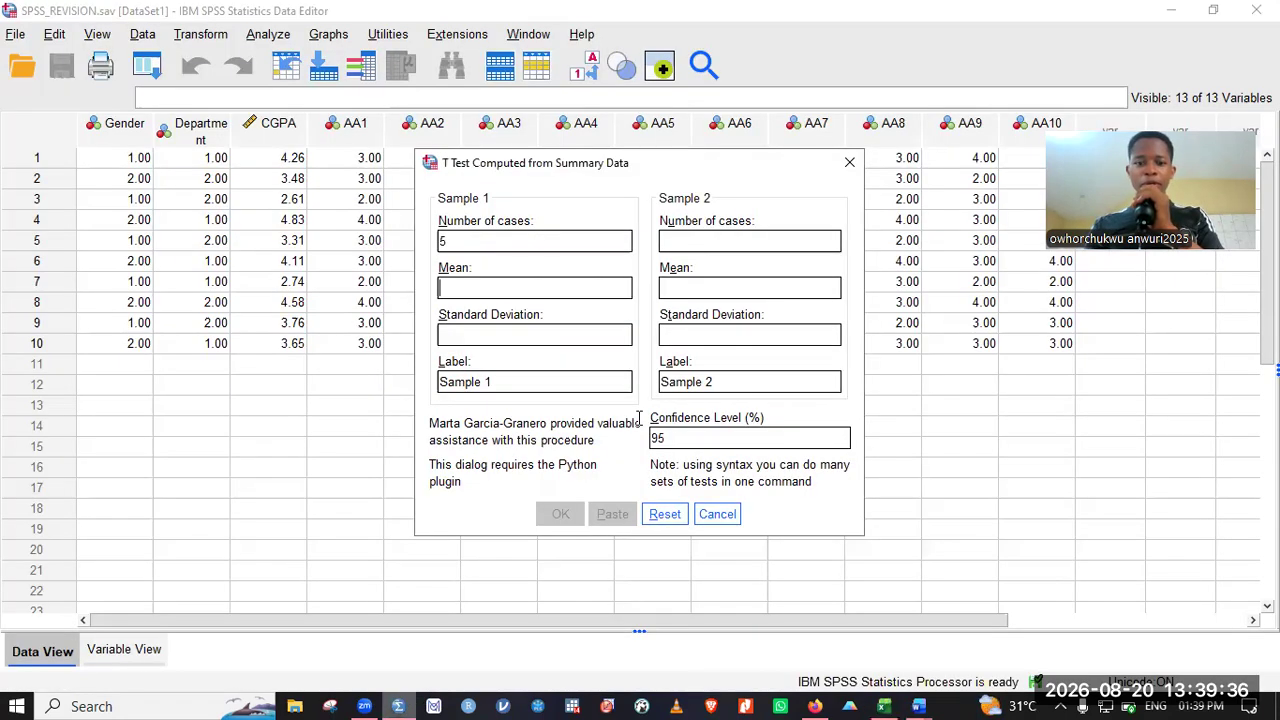
pyautogui.click(506, 287)
pyautogui.rightClick(504, 289)
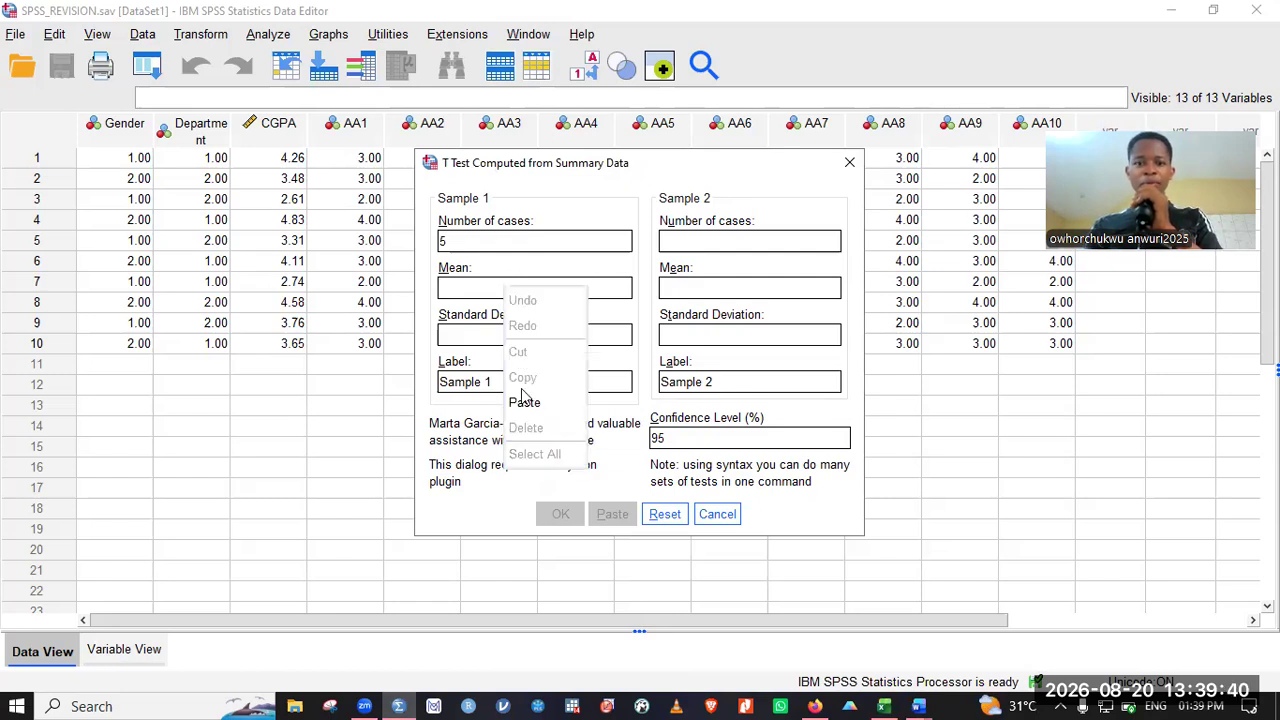
pyautogui.click(530, 402)
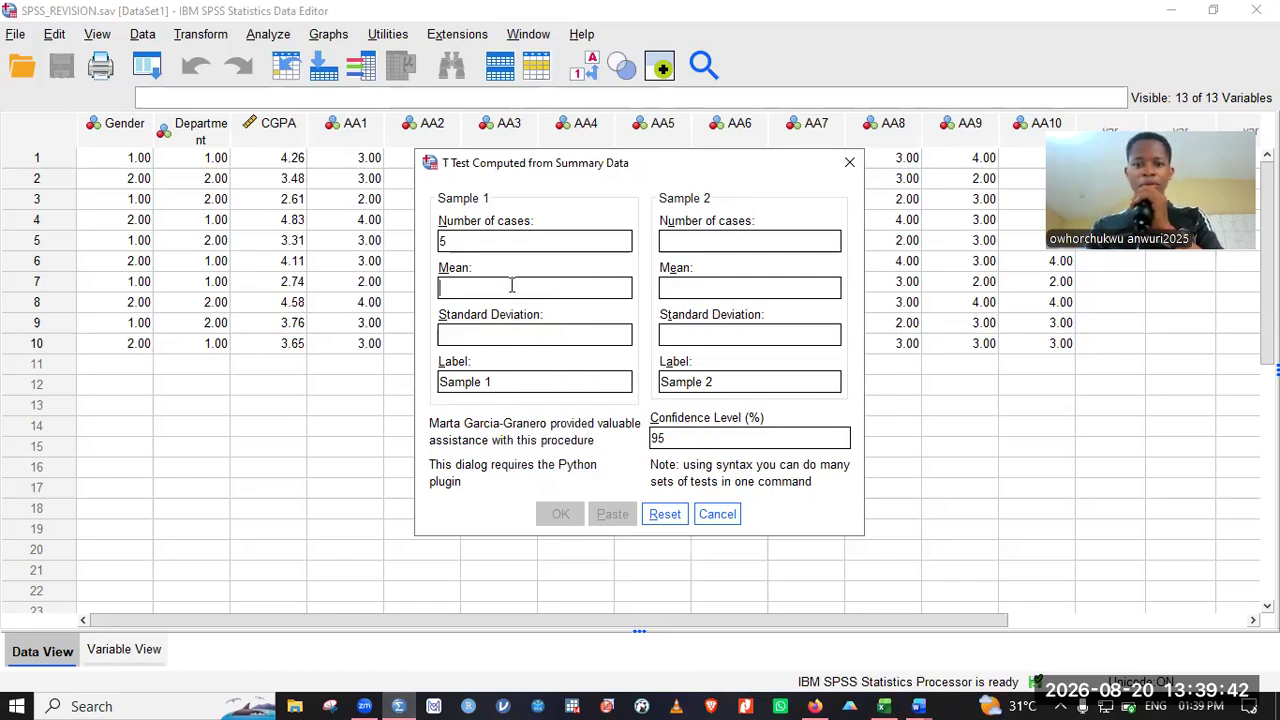
# Step: Copy the male mean 2.68 from the Word classwork document into Sample 1's mean in the SPSS summary t-test
pyautogui.hotkey('alt', 'Tab')
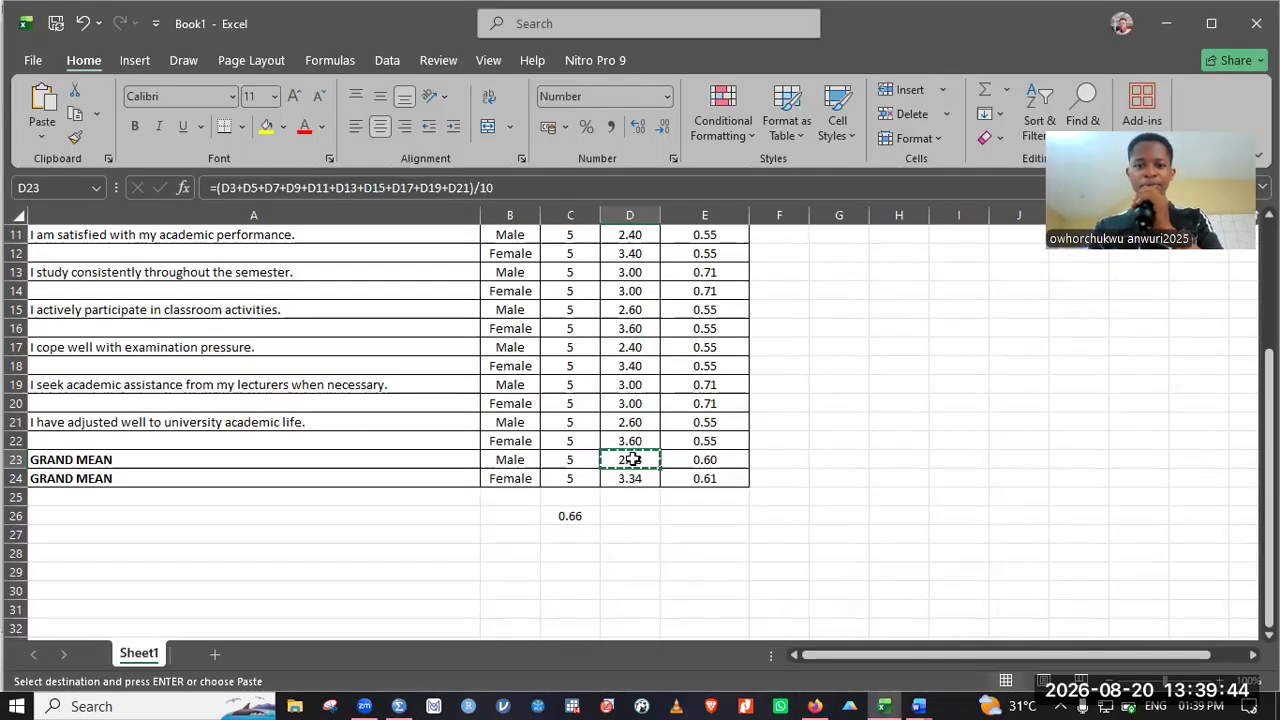
pyautogui.click(920, 705)
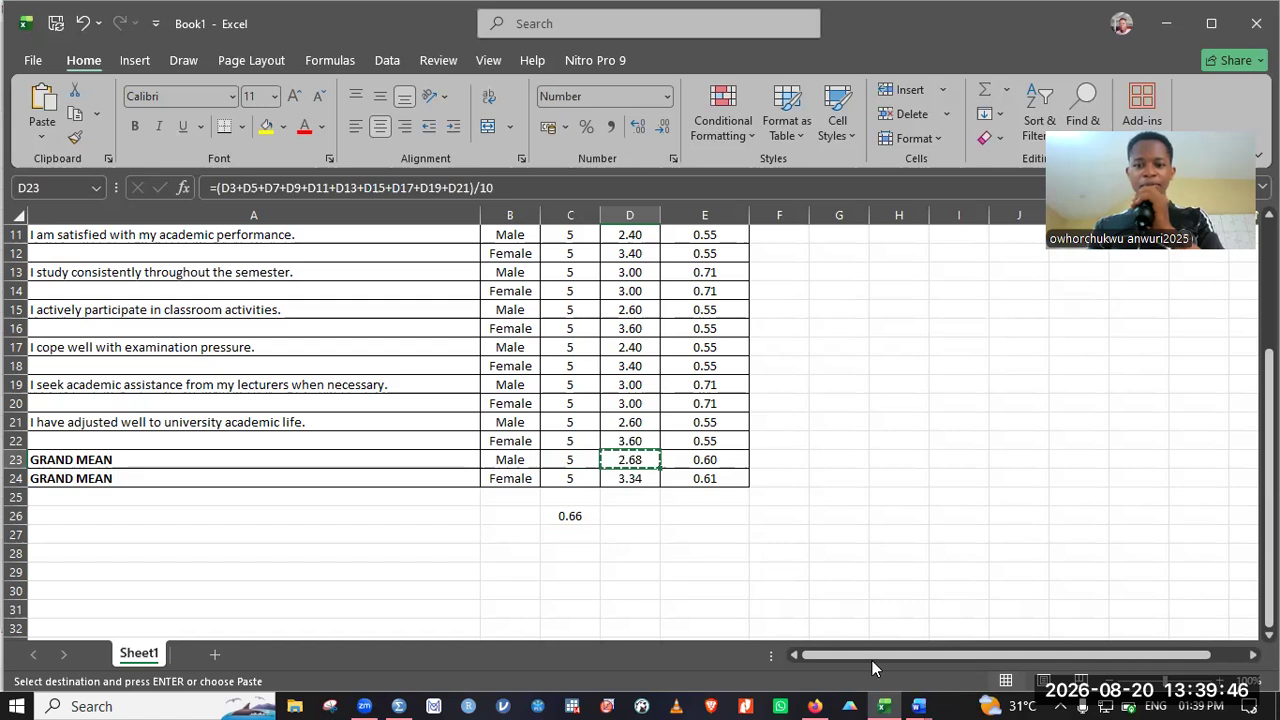
pyautogui.click(872, 660)
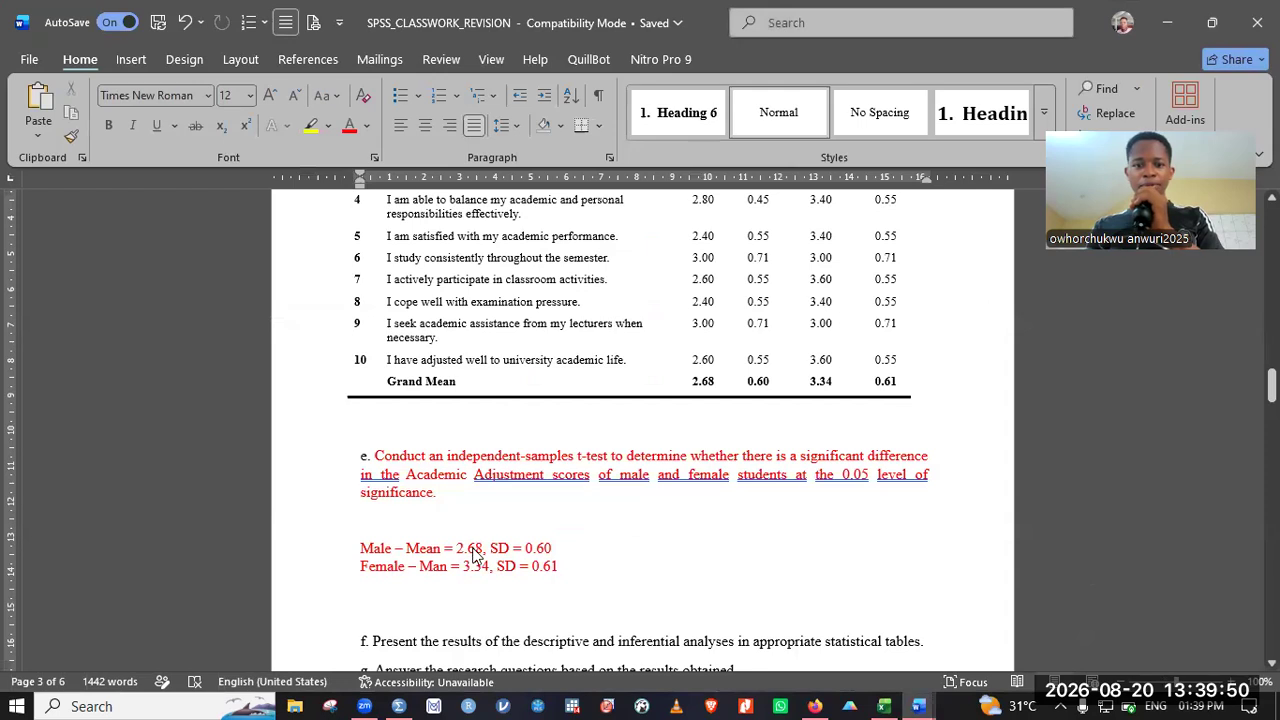
pyautogui.doubleClick(475, 550)
pyautogui.click(476, 550)
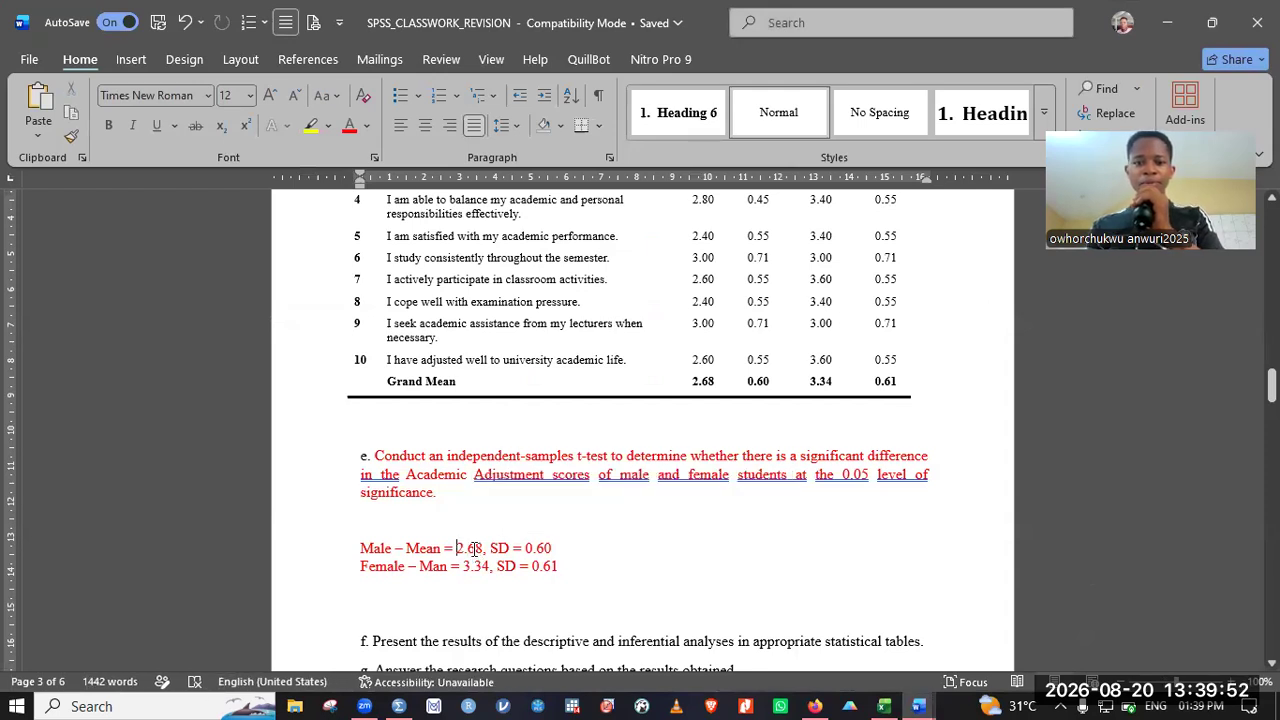
pyautogui.doubleClick(475, 549)
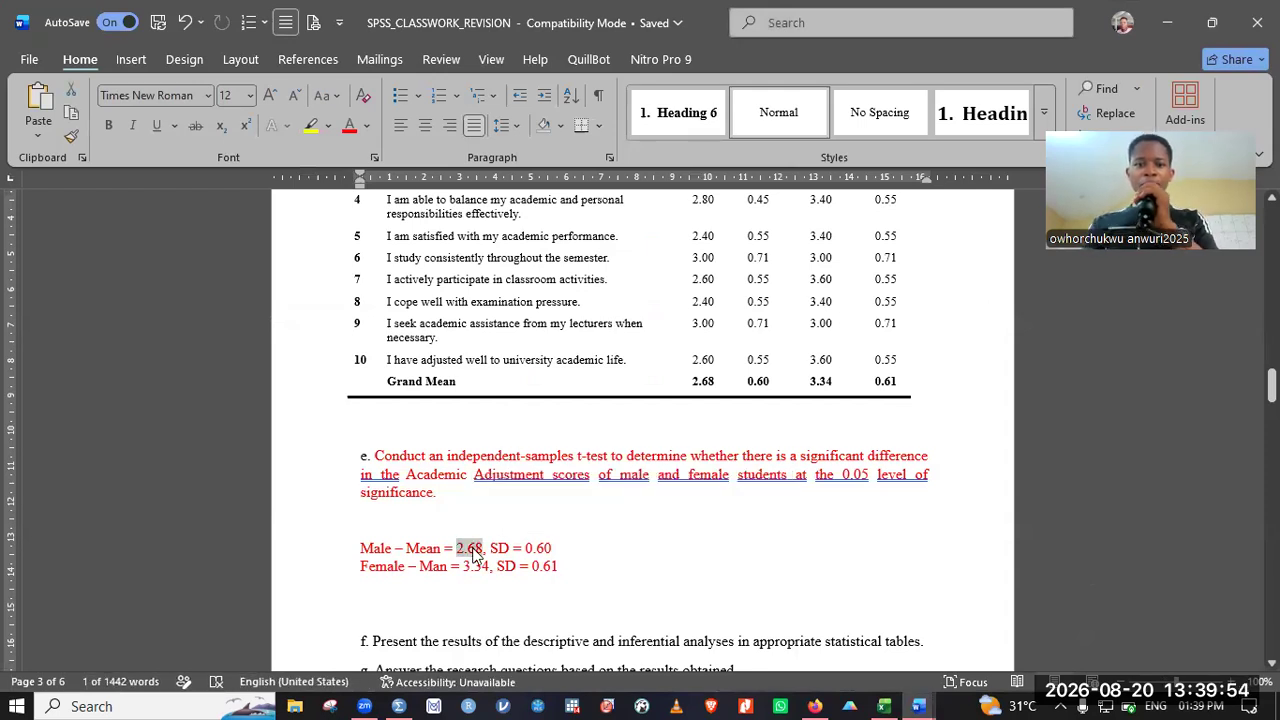
pyautogui.rightClick(475, 550)
pyautogui.click(607, 525)
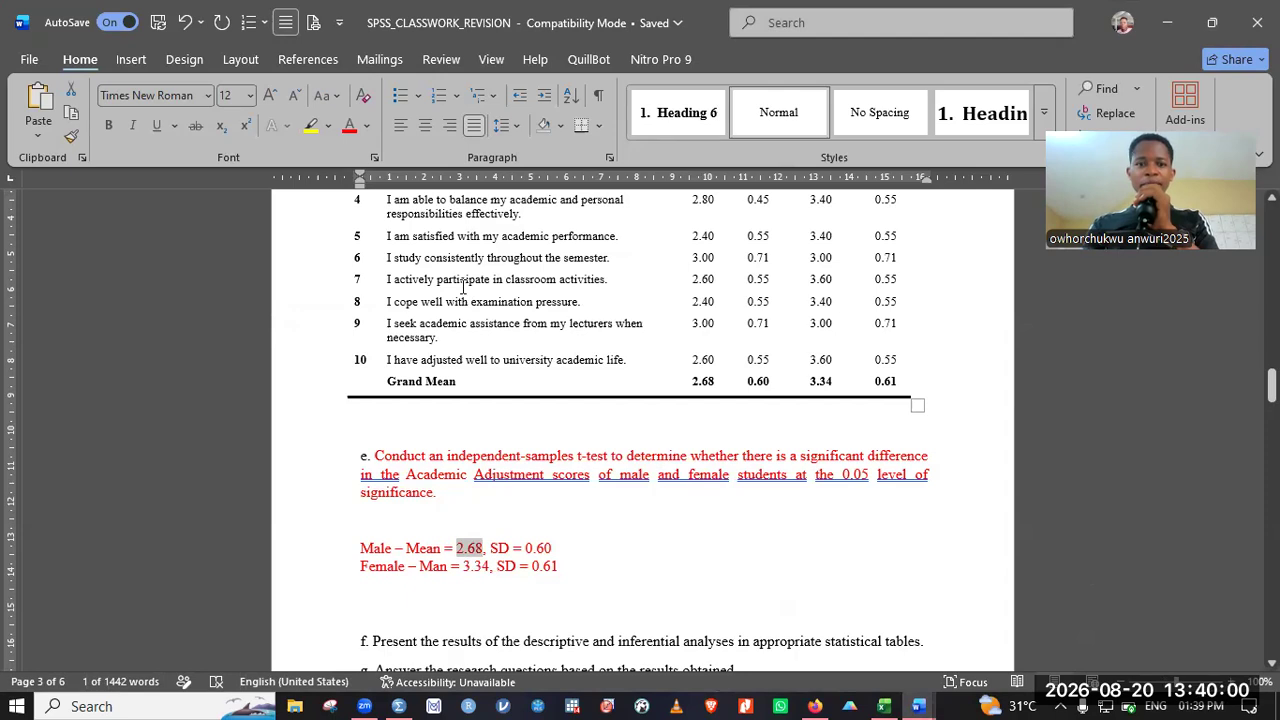
pyautogui.hotkey('alt', 'Tab')
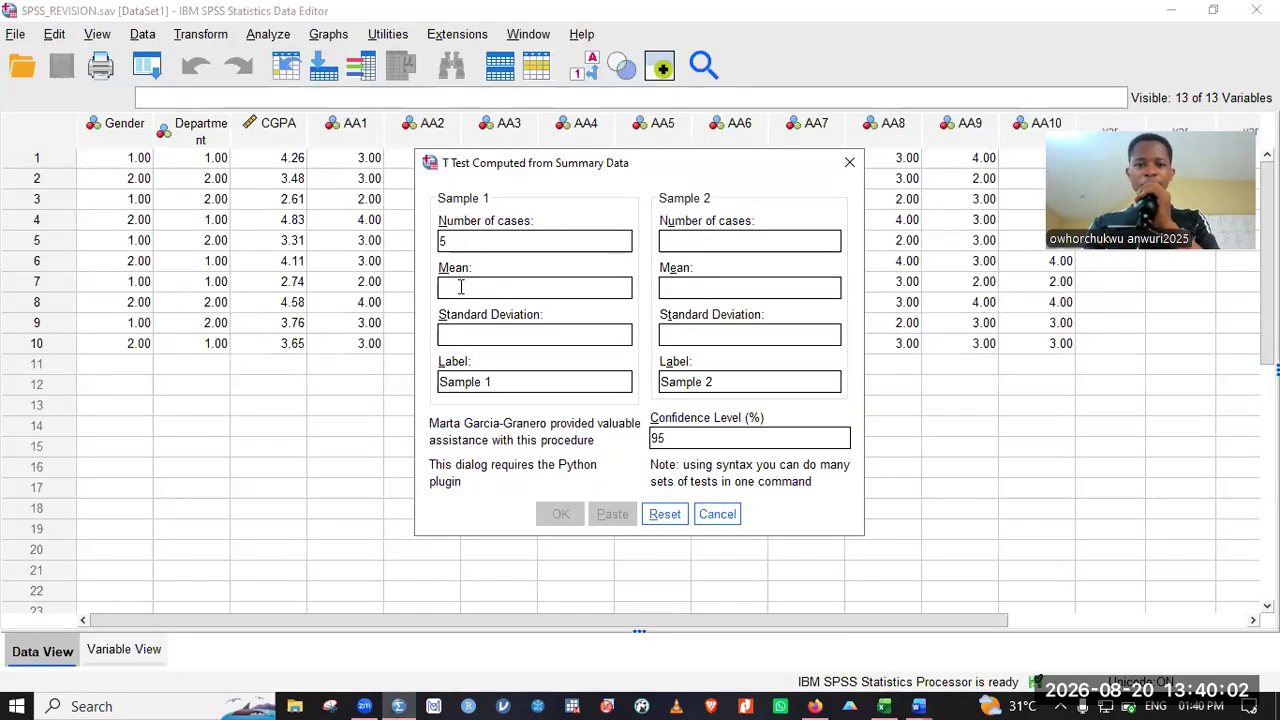
pyautogui.rightClick(460, 287)
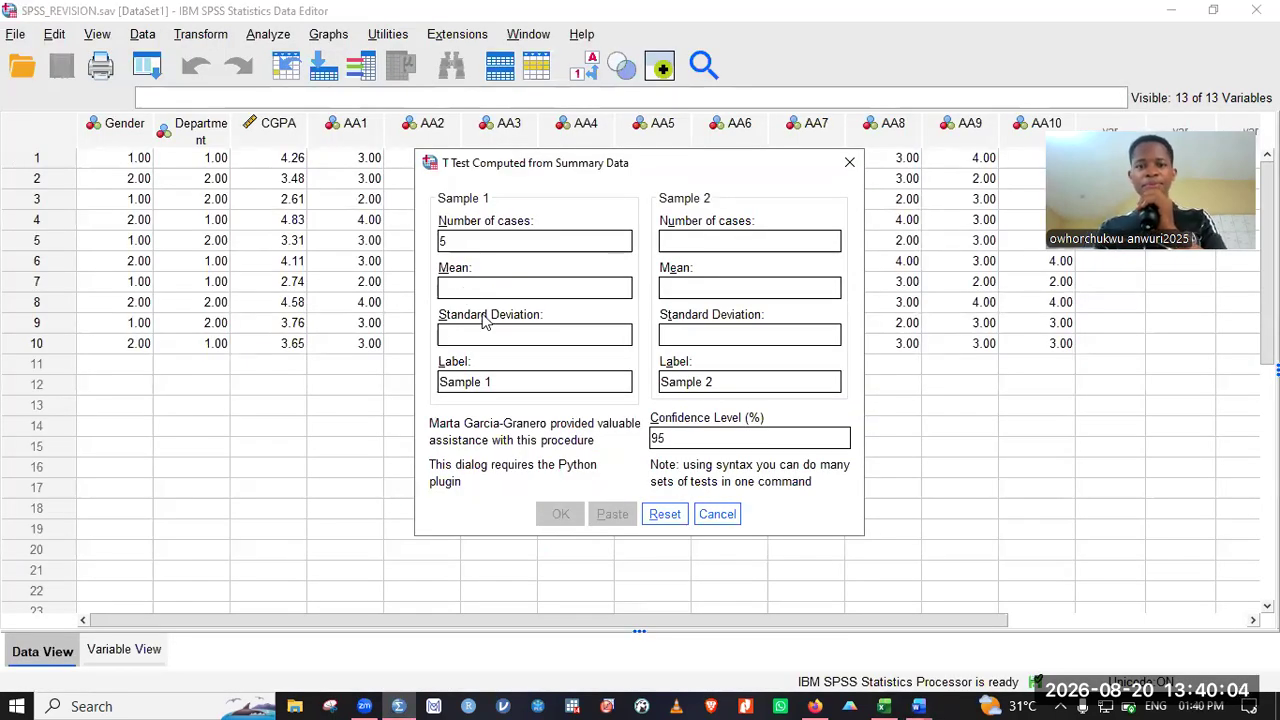
pyautogui.click(484, 405)
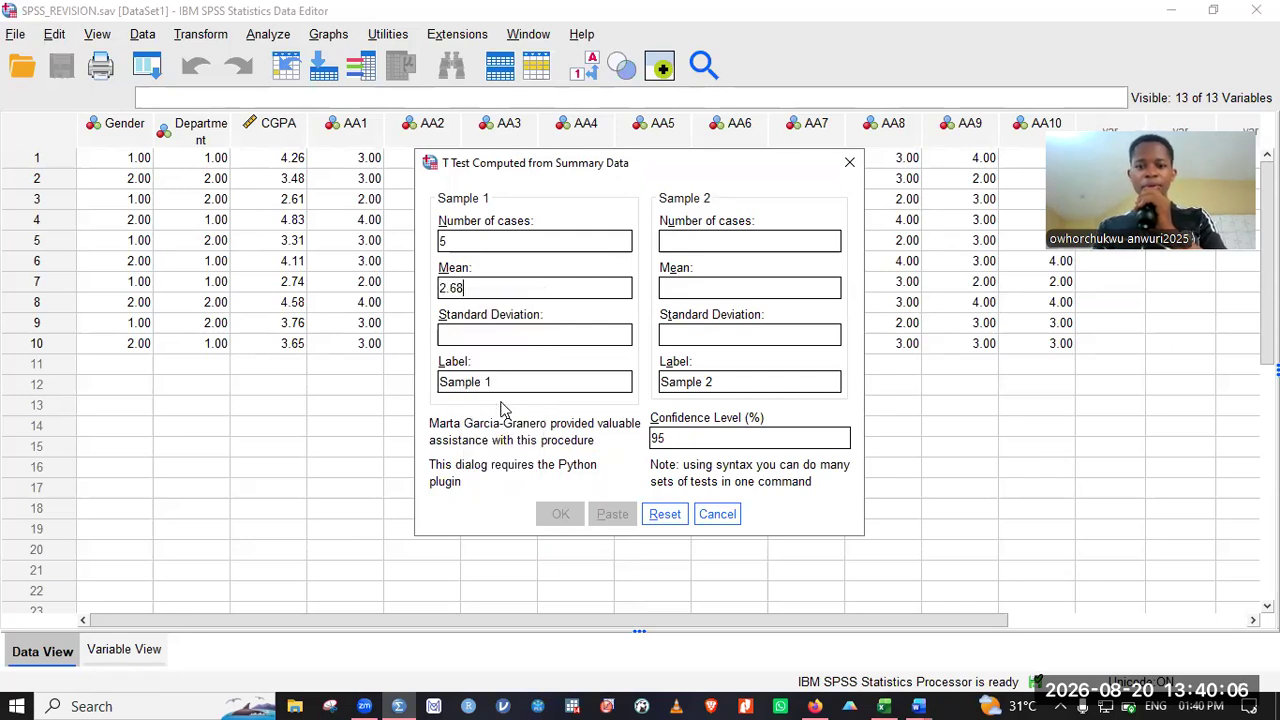
# Step: Copy the male SD 0.60 from the Word classwork document into Sample 1's standard deviation in SPSS
pyautogui.click(918, 706)
pyautogui.click(853, 626)
pyautogui.doubleClick(546, 549)
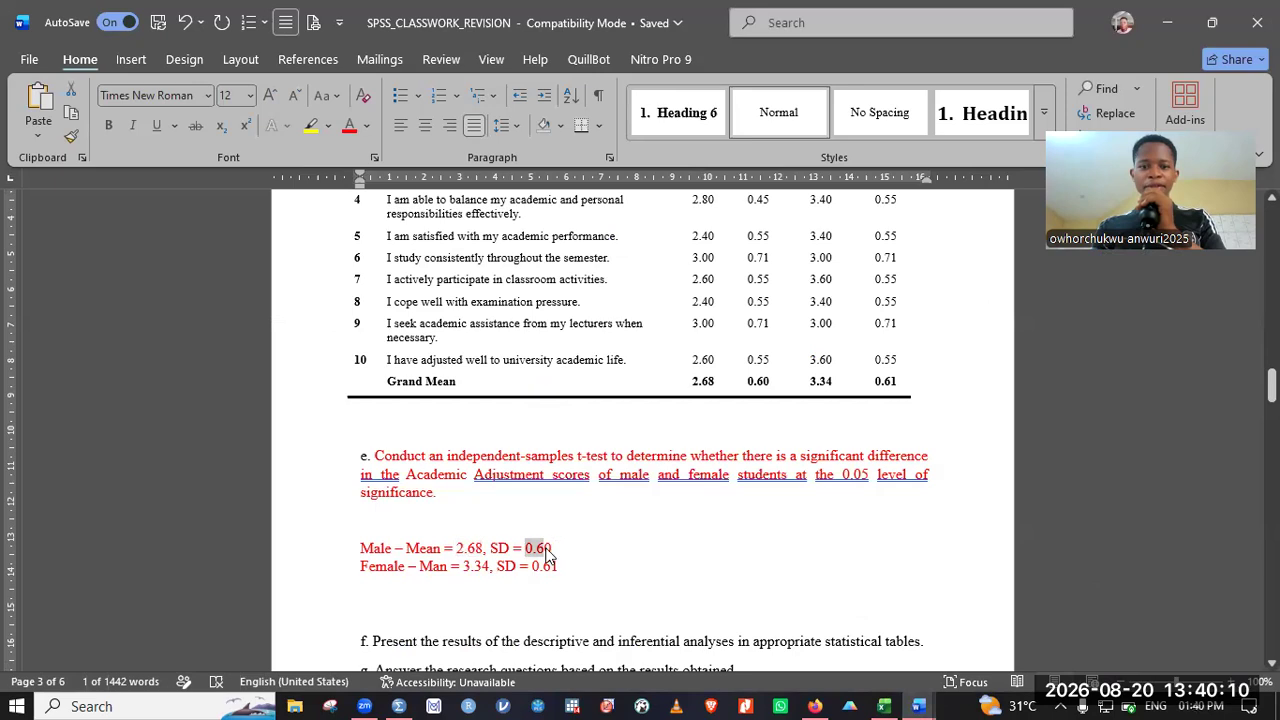
pyautogui.rightClick(547, 552)
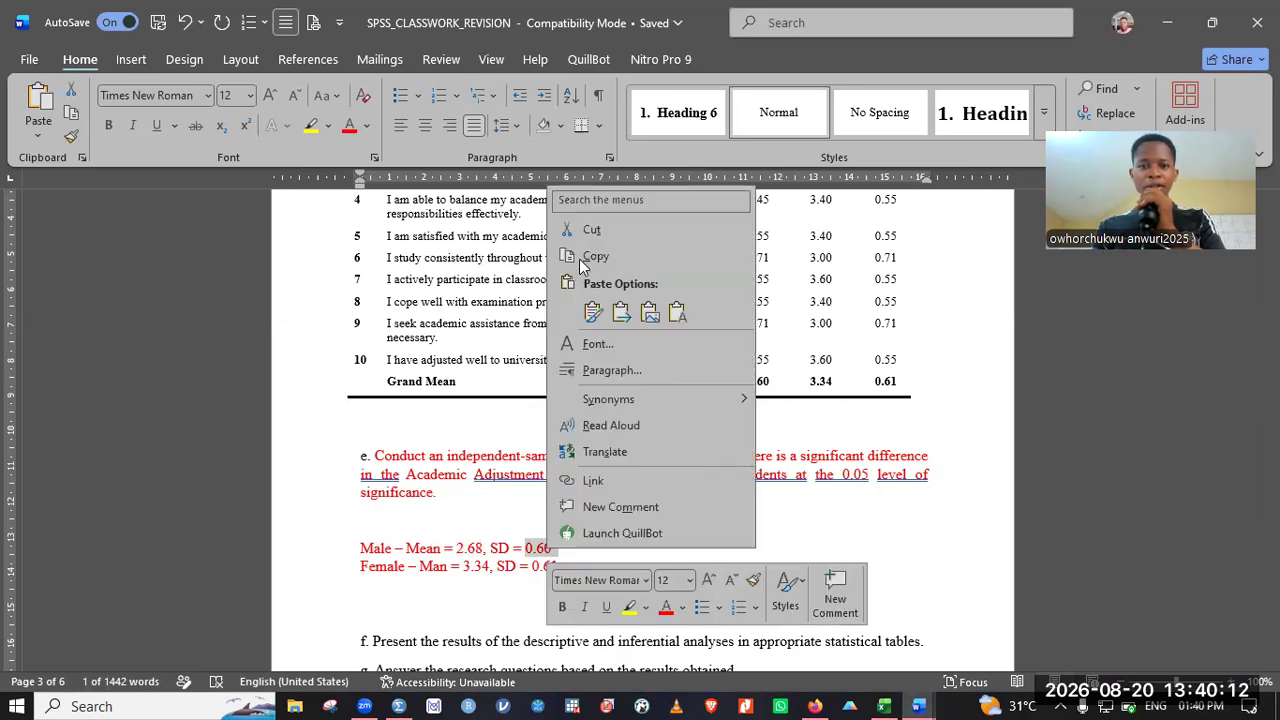
pyautogui.click(590, 258)
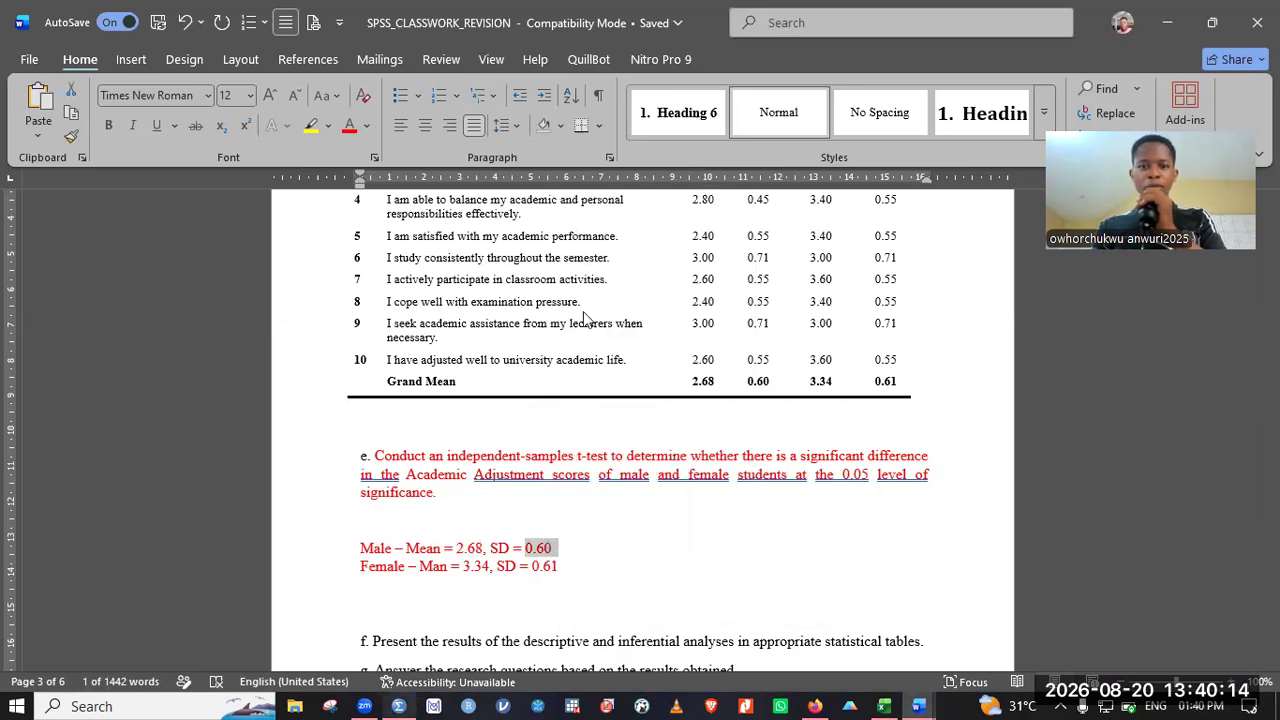
pyautogui.hotkey('alt', 'Tab')
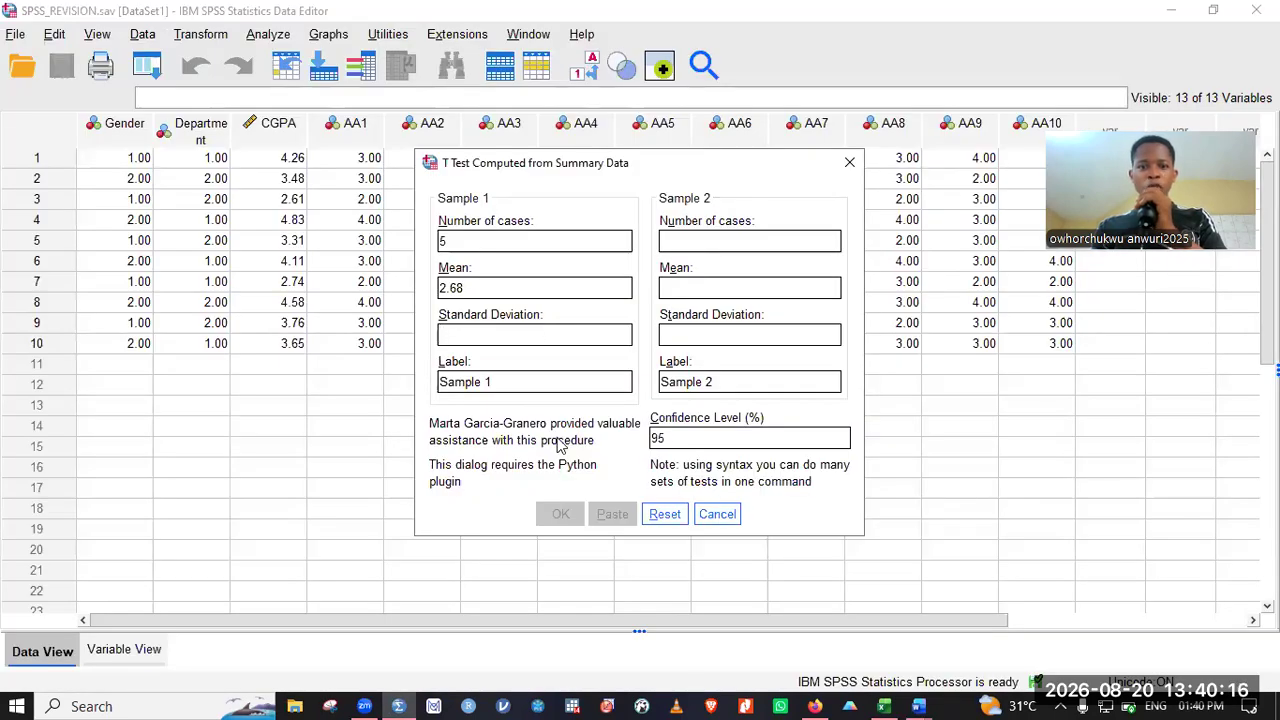
pyautogui.hotkey('ctrl', 'v')
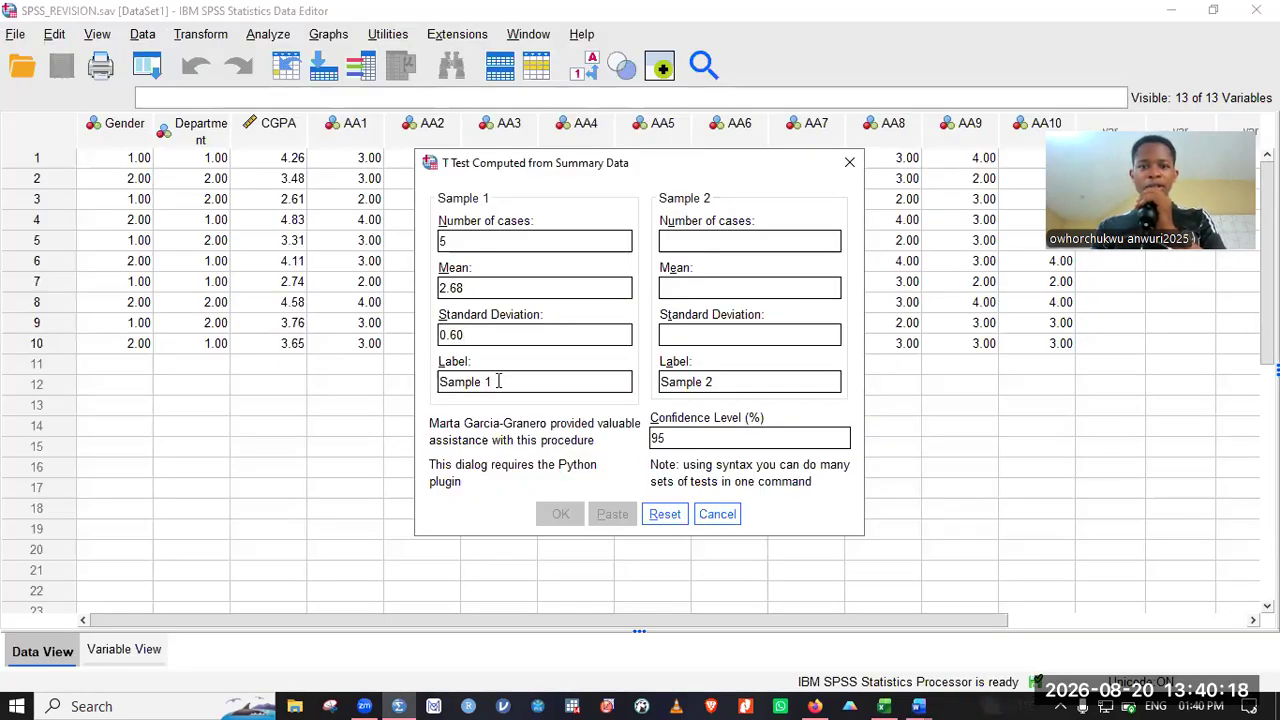
# Step: Label Sample 1 as Male and set Sample 2's number of cases to 5
pyautogui.tripleClick(437, 388)
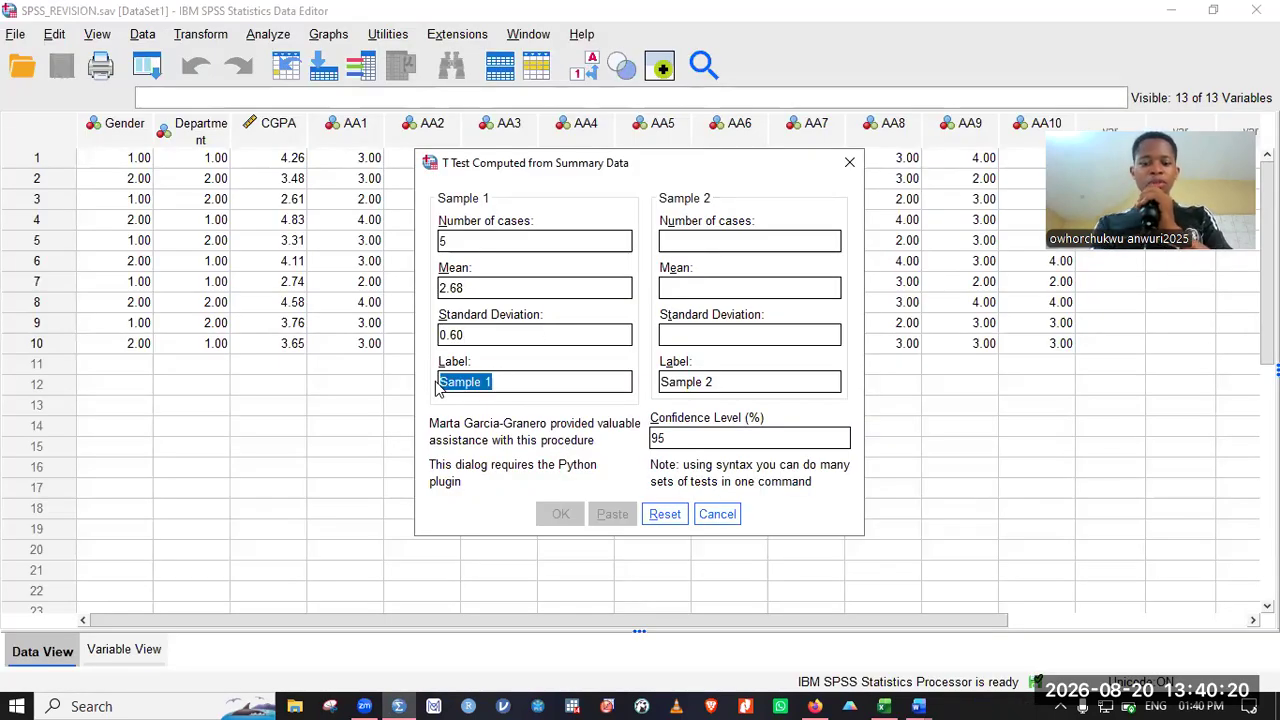
pyautogui.write('M')
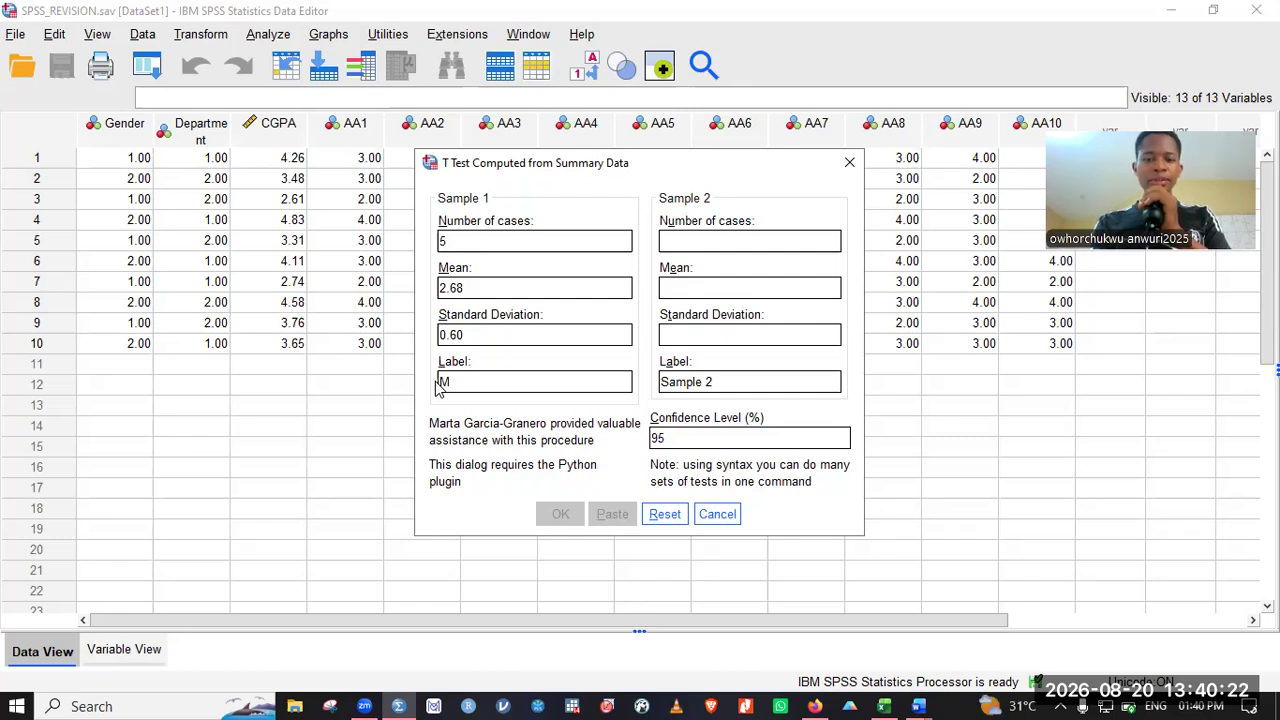
pyautogui.write('ale')
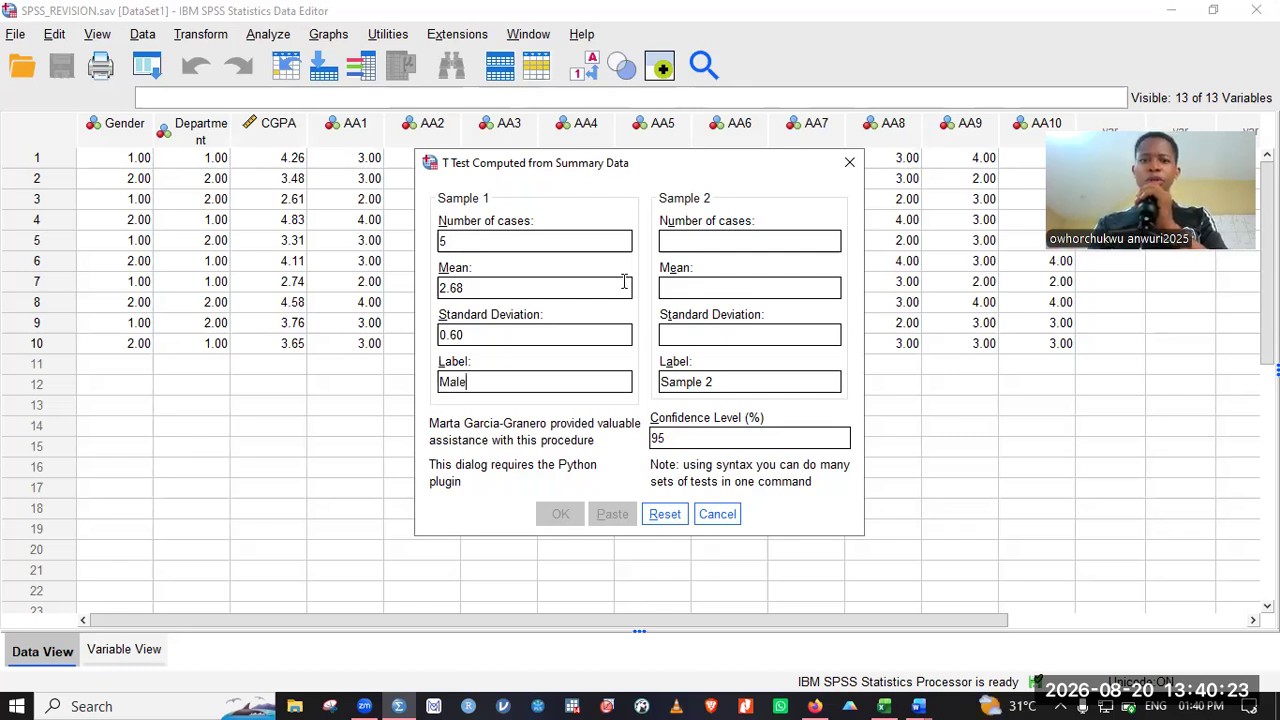
pyautogui.click(716, 241)
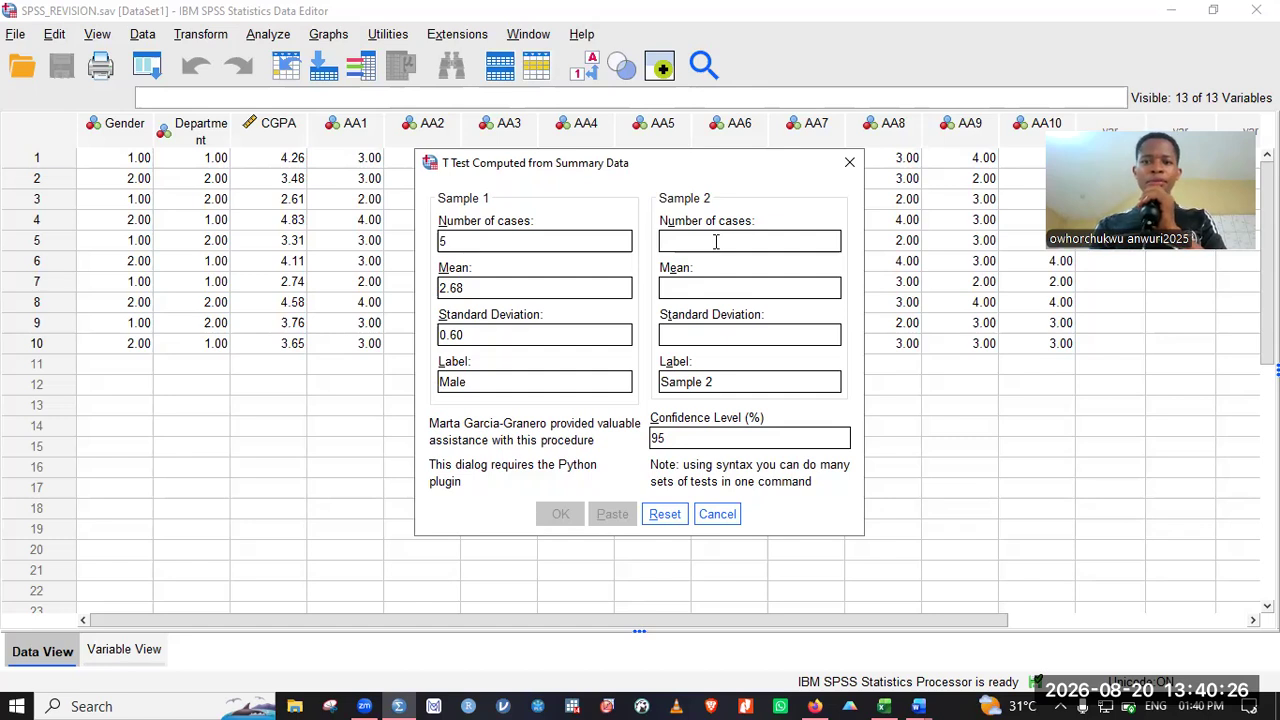
pyautogui.write('5')
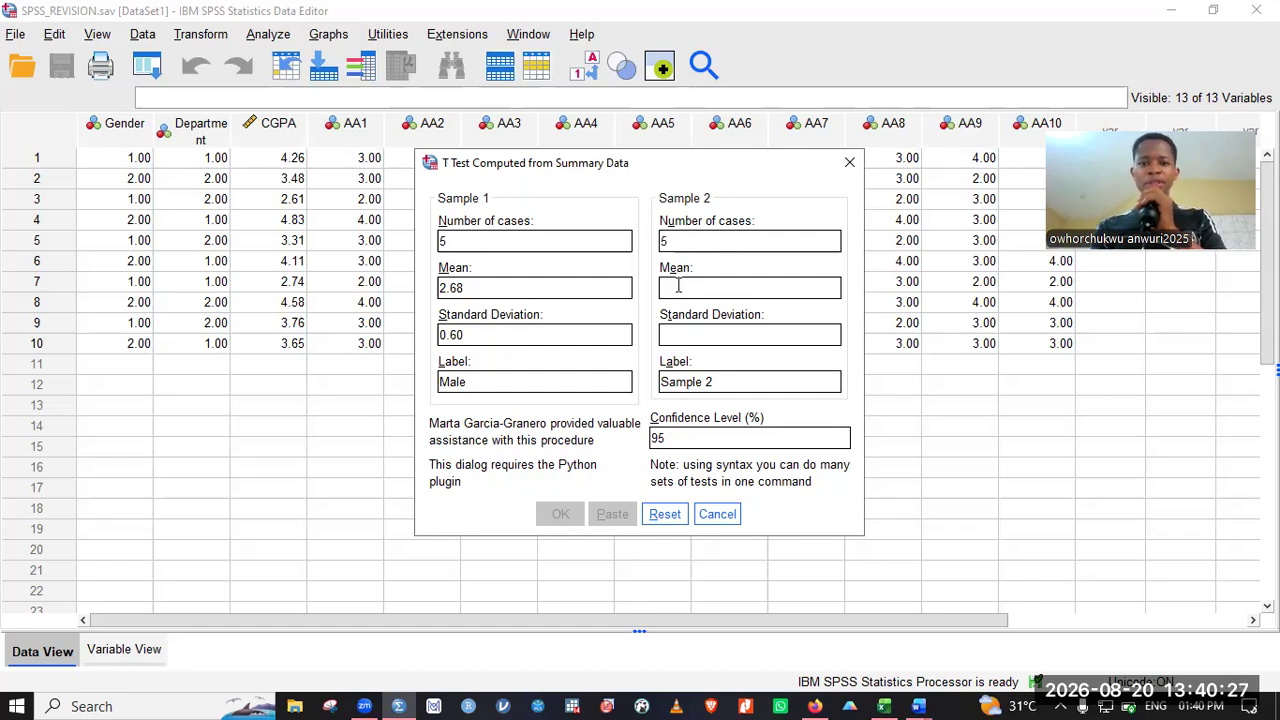
# Step: Switch to the Word classwork document and correct "Man" to "Mean" in the Female line below item e
pyautogui.click(918, 705)
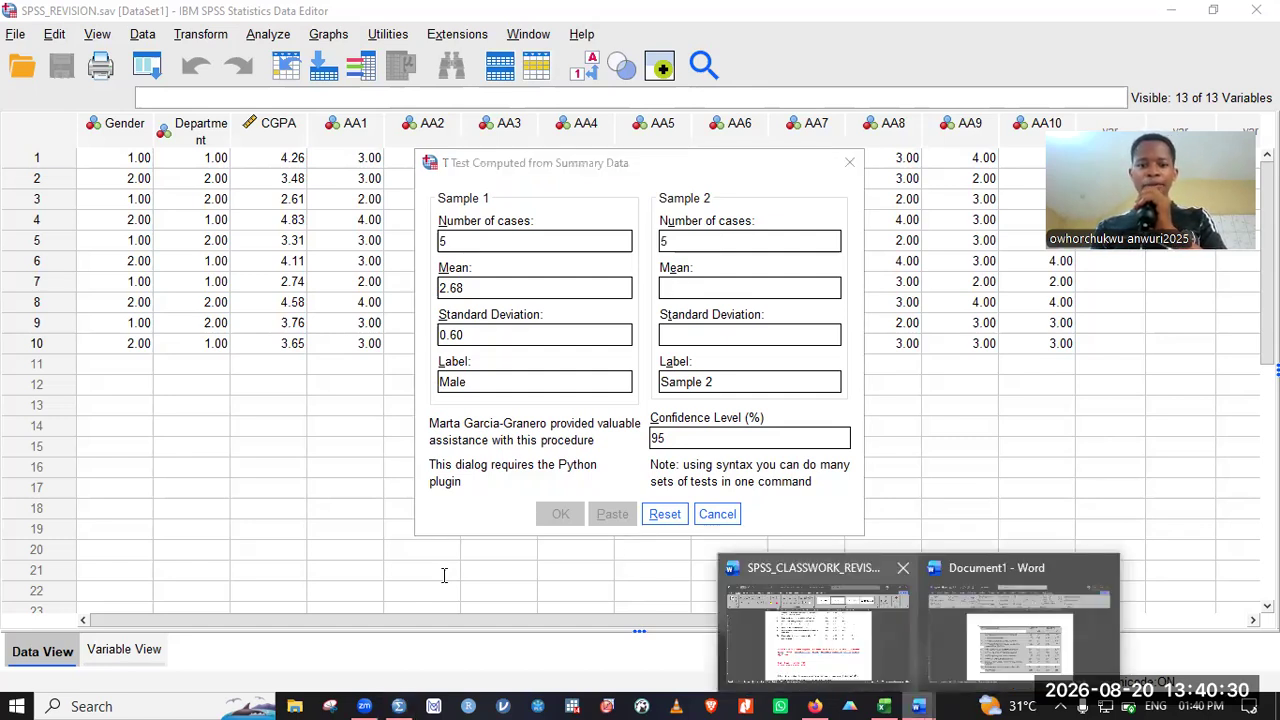
pyautogui.click(818, 632)
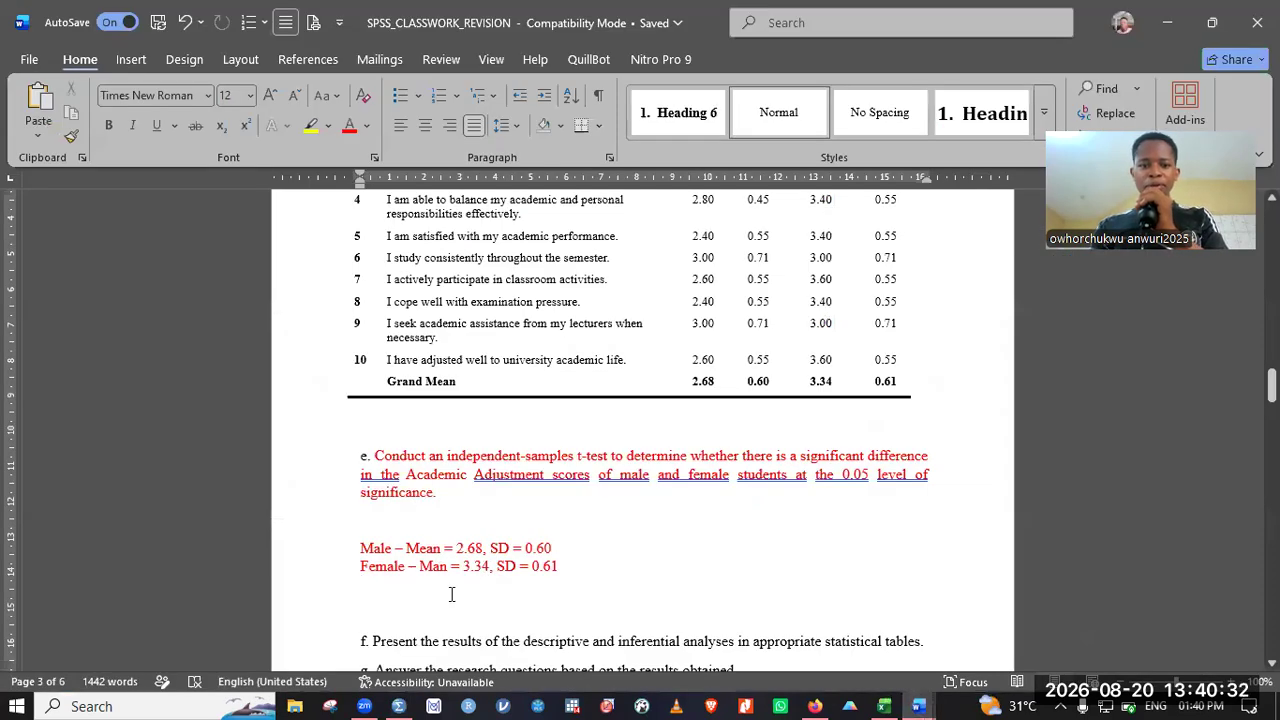
pyautogui.click(428, 566)
pyautogui.write('e')
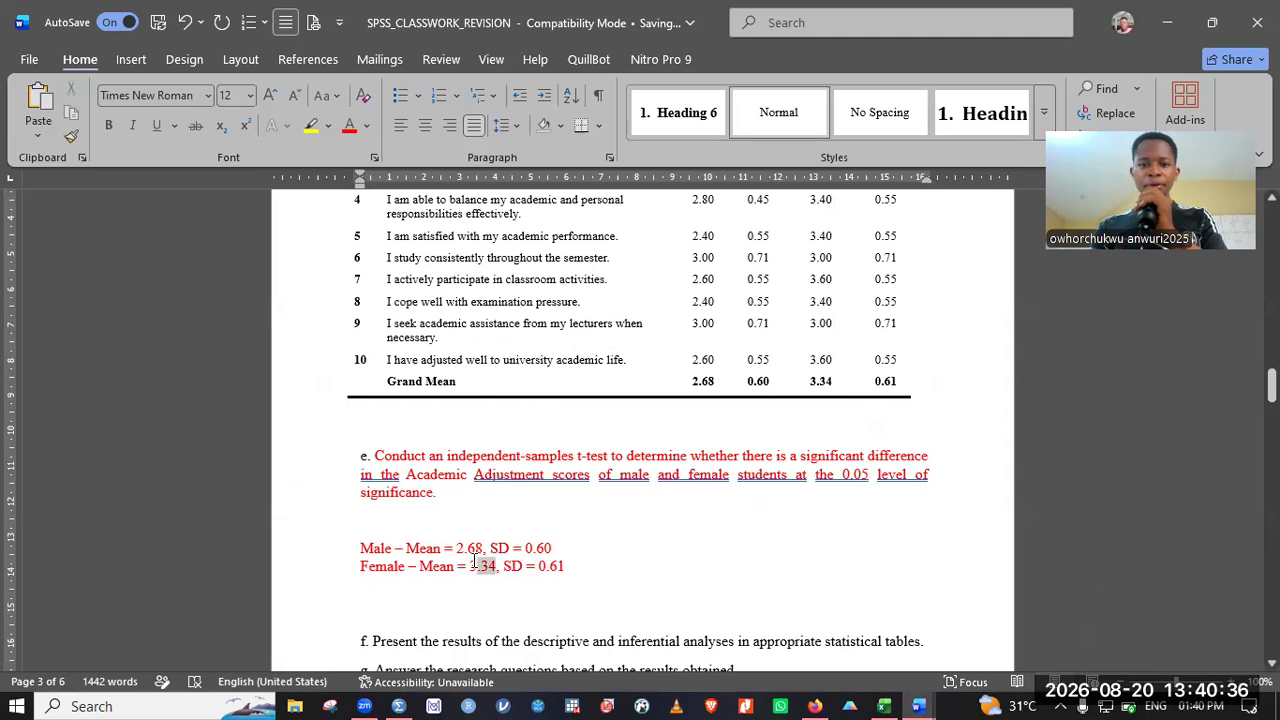
# Step: Copy the female mean 3.34 from Word into Sample 2's mean in the SPSS summary t-test
pyautogui.doubleClick(480, 566)
pyautogui.rightClick(482, 572)
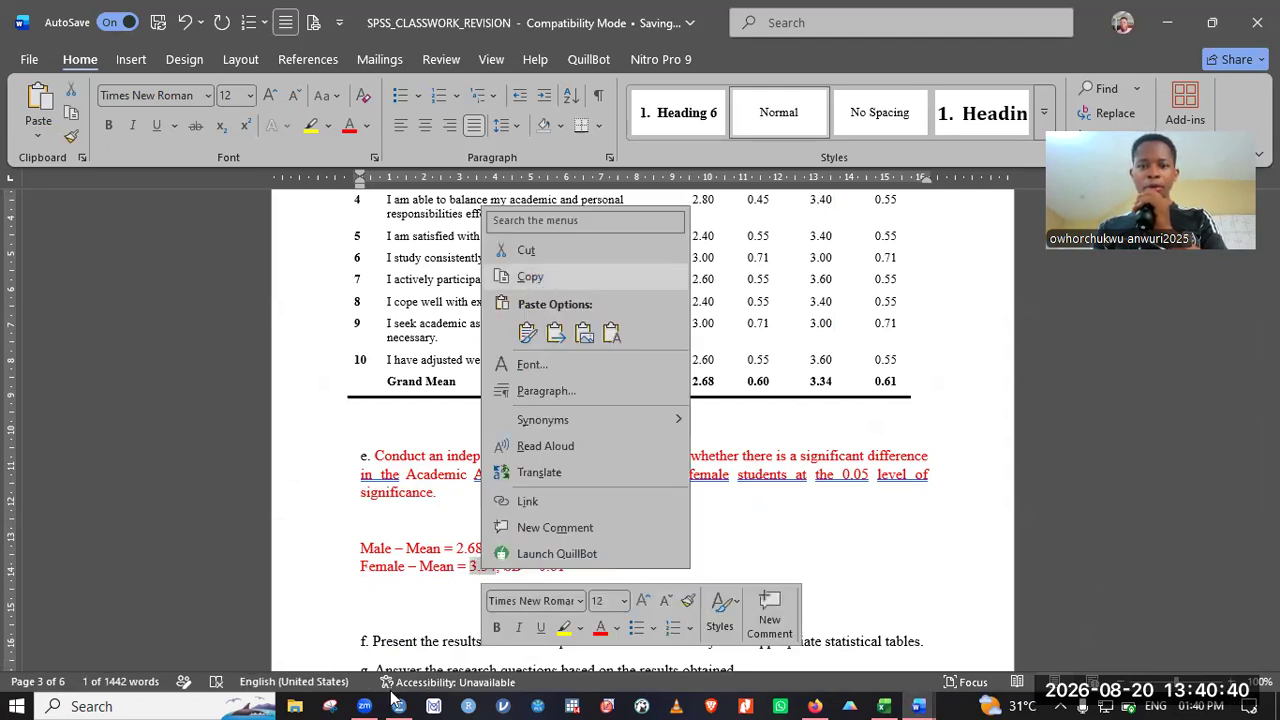
pyautogui.click(392, 698)
pyautogui.click(691, 288)
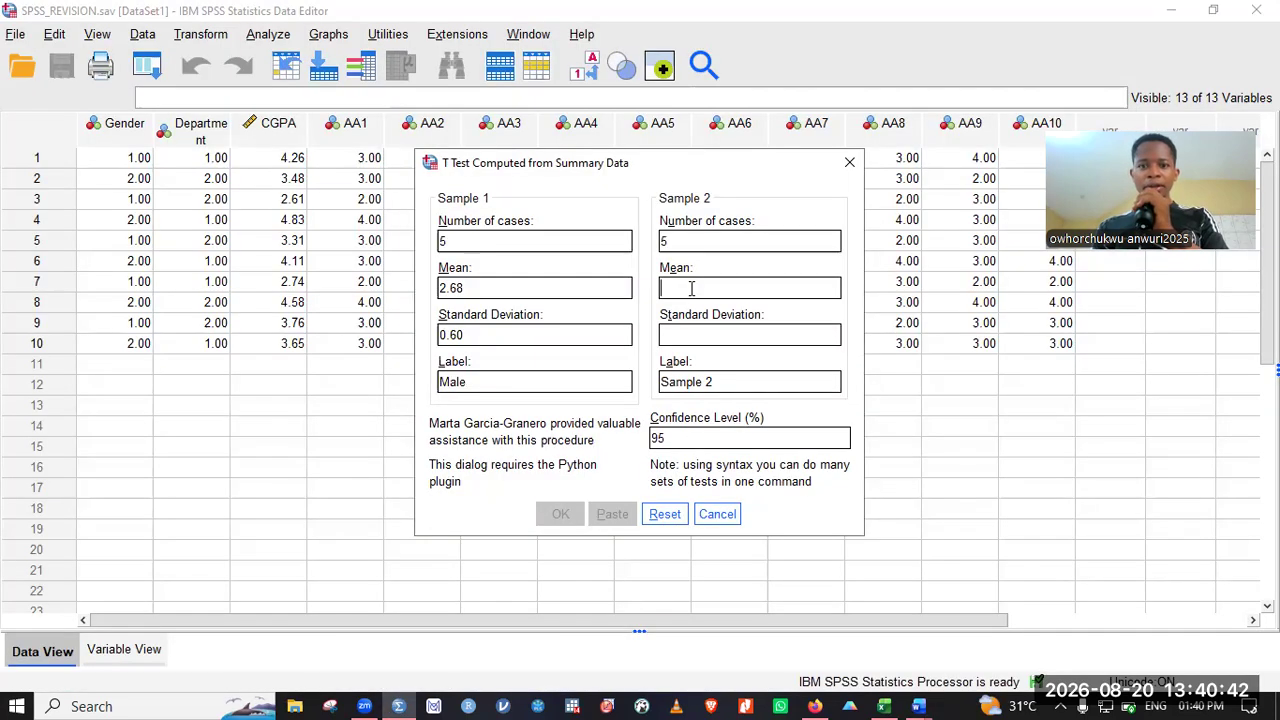
pyautogui.rightClick(691, 290)
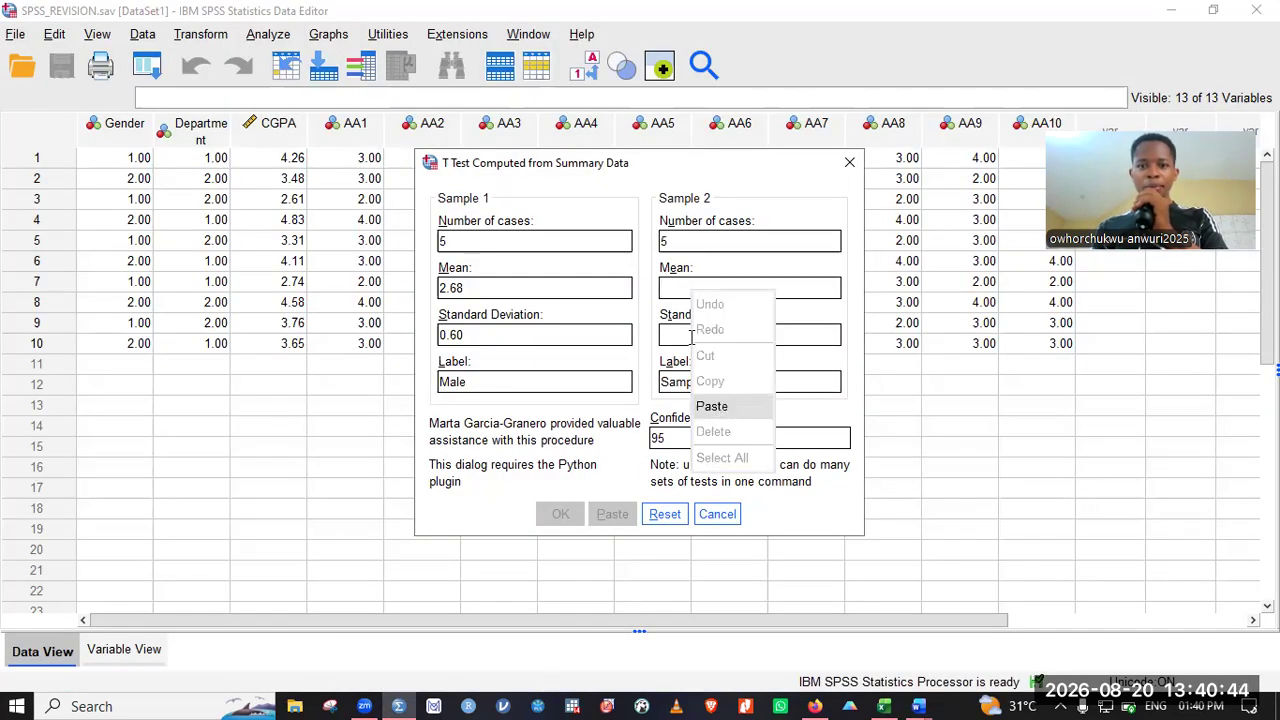
pyautogui.press('Return')
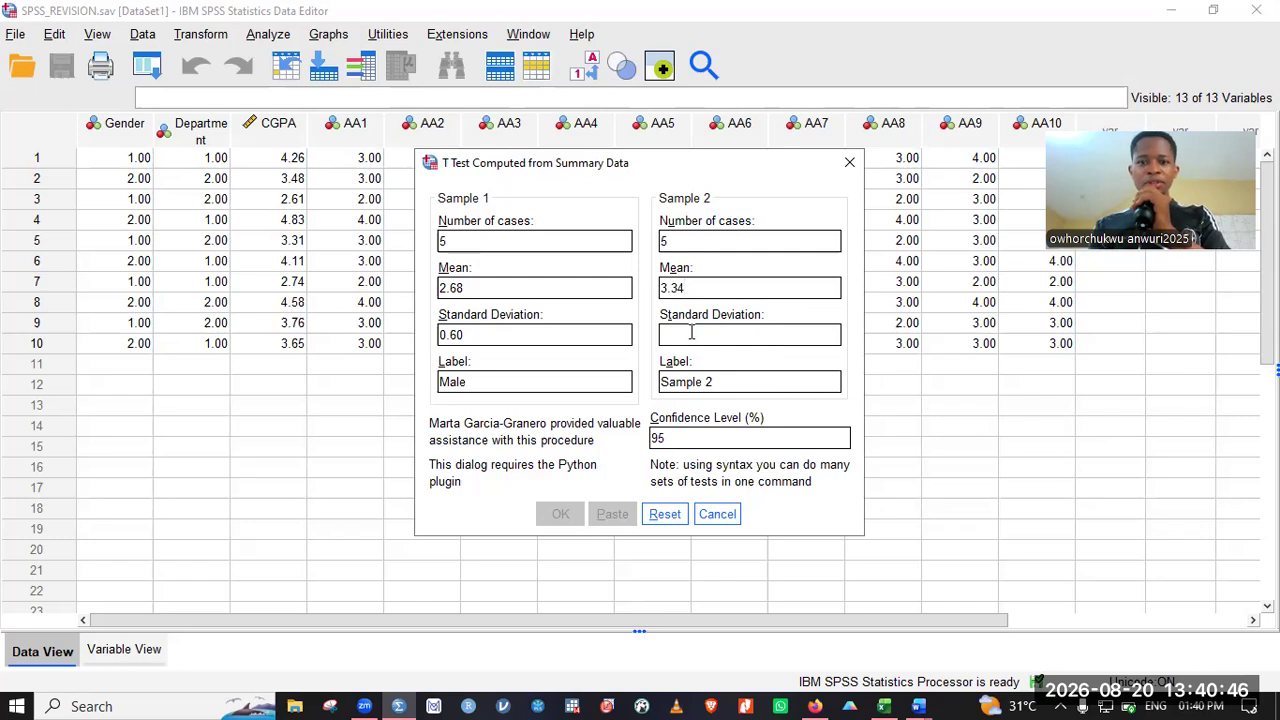
# Step: Set Sample 2's standard deviation to 0.61, label it Female, and run the summary t-test
pyautogui.click(691, 333)
pyautogui.write('0.61')
pyautogui.click(710, 384)
pyautogui.hotkey('shift', 'Home')
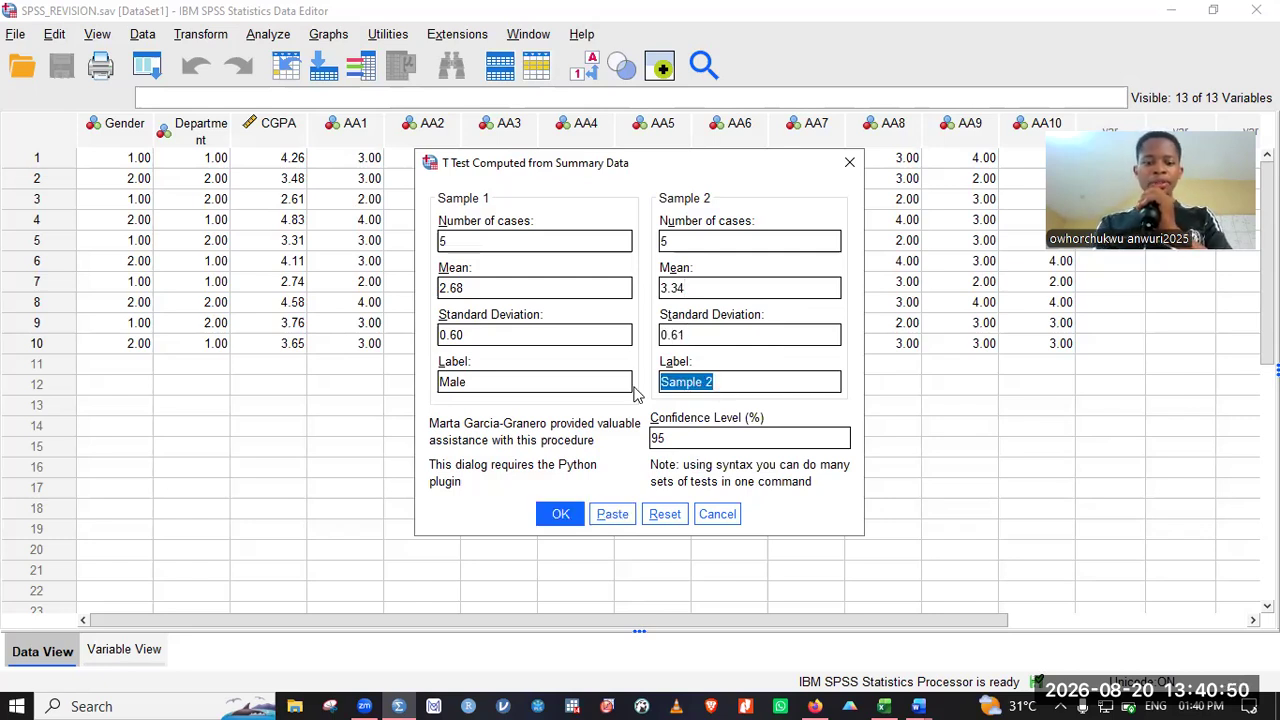
pyautogui.write('Female')
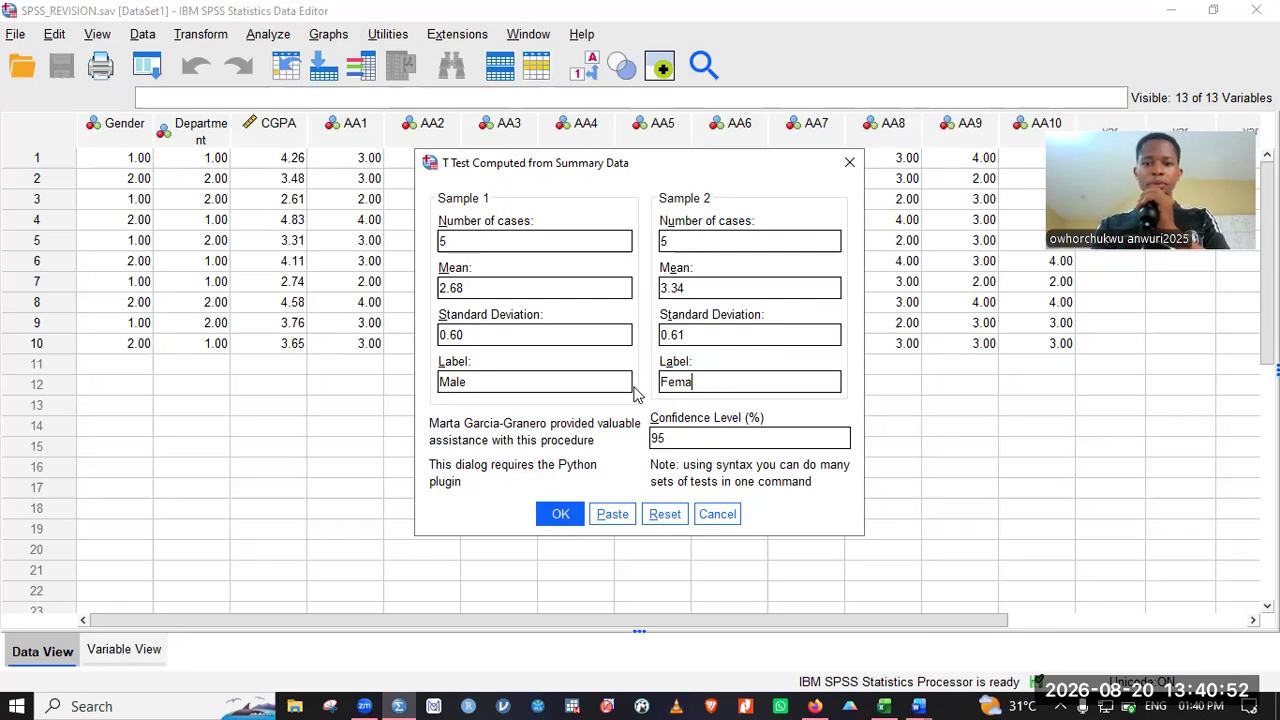
pyautogui.click(561, 516)
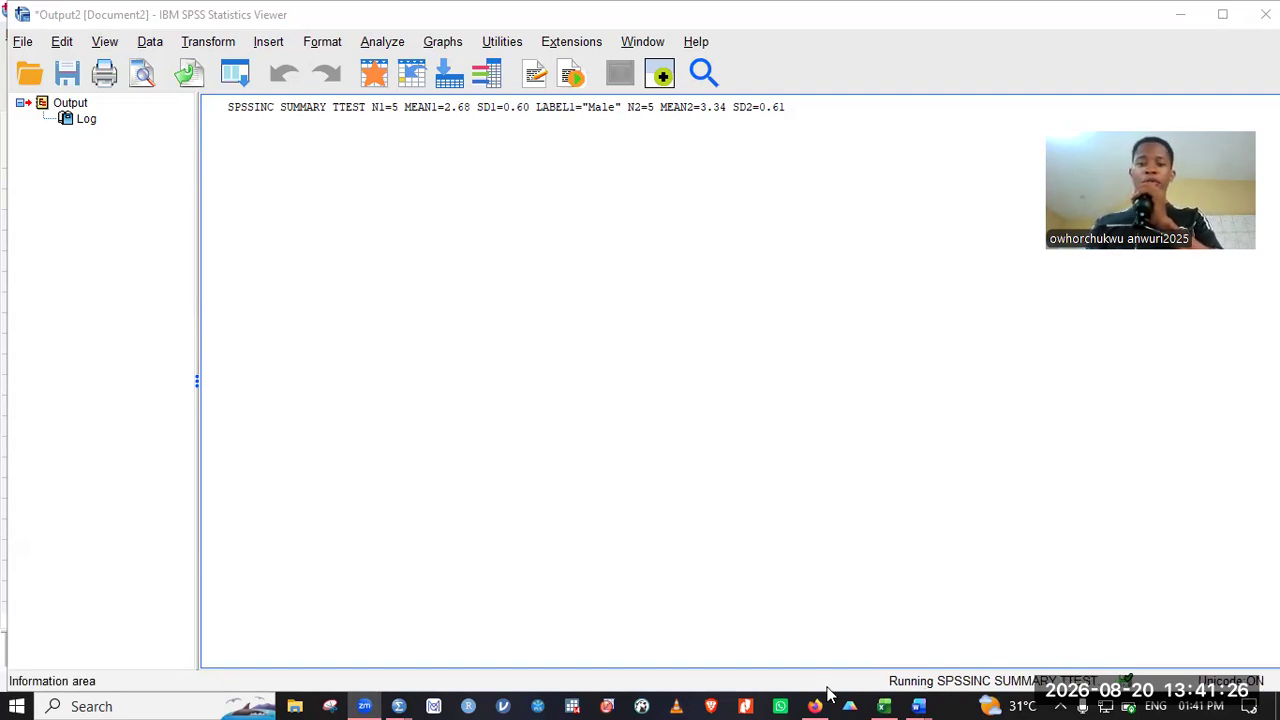
# Step: Check the male grand mean row's standard deviation in Excel, and return to the Summary T-Test output in SPSS
pyautogui.click(886, 705)
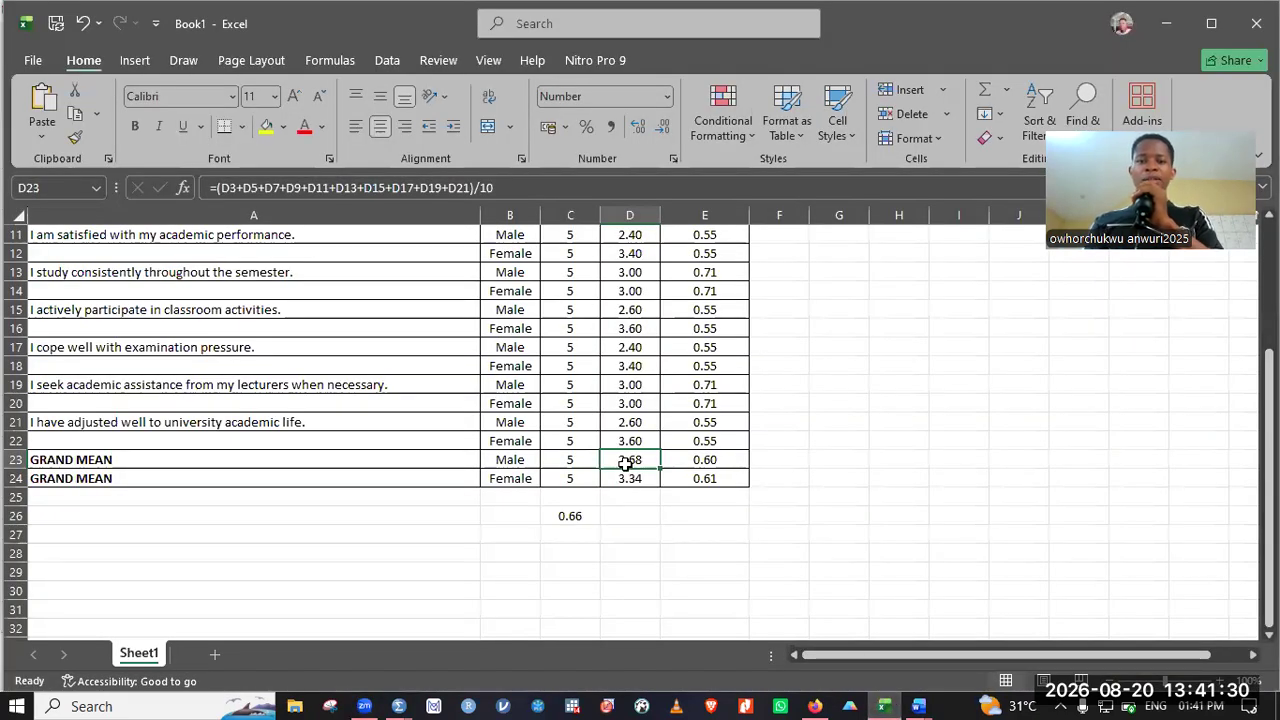
pyautogui.click(677, 461)
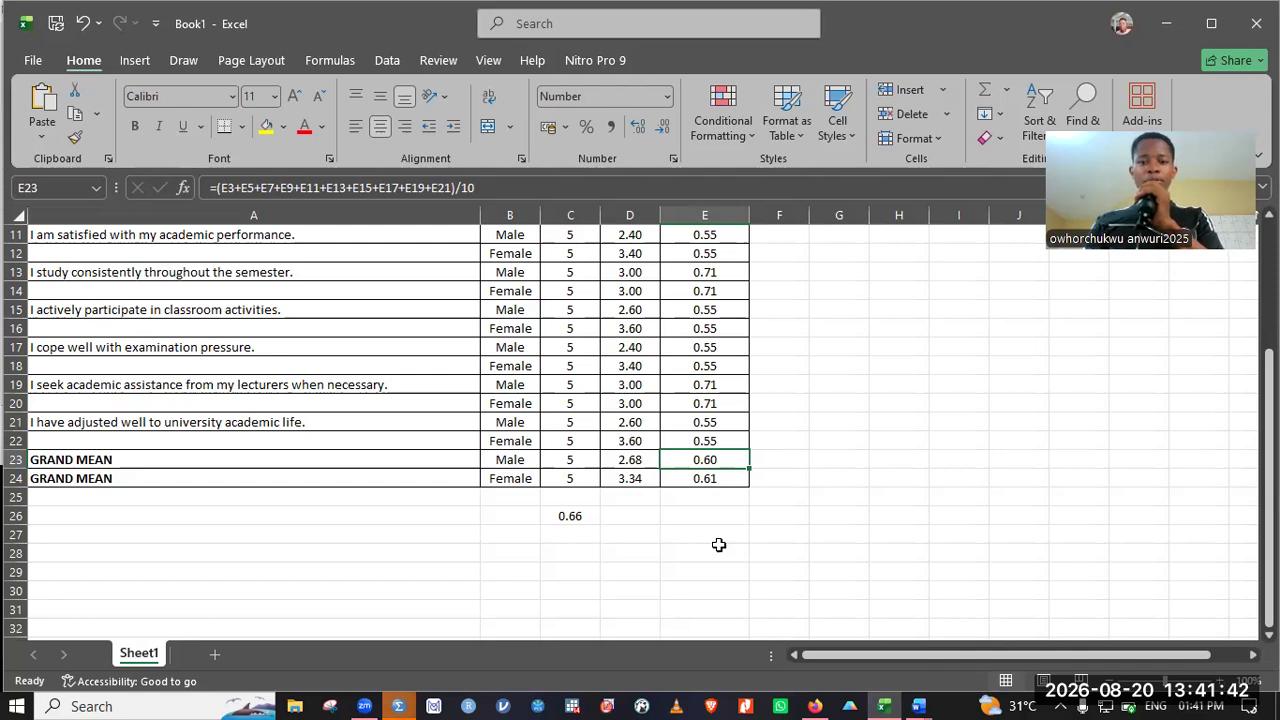
pyautogui.moveTo(399, 706)
pyautogui.click(500, 630)
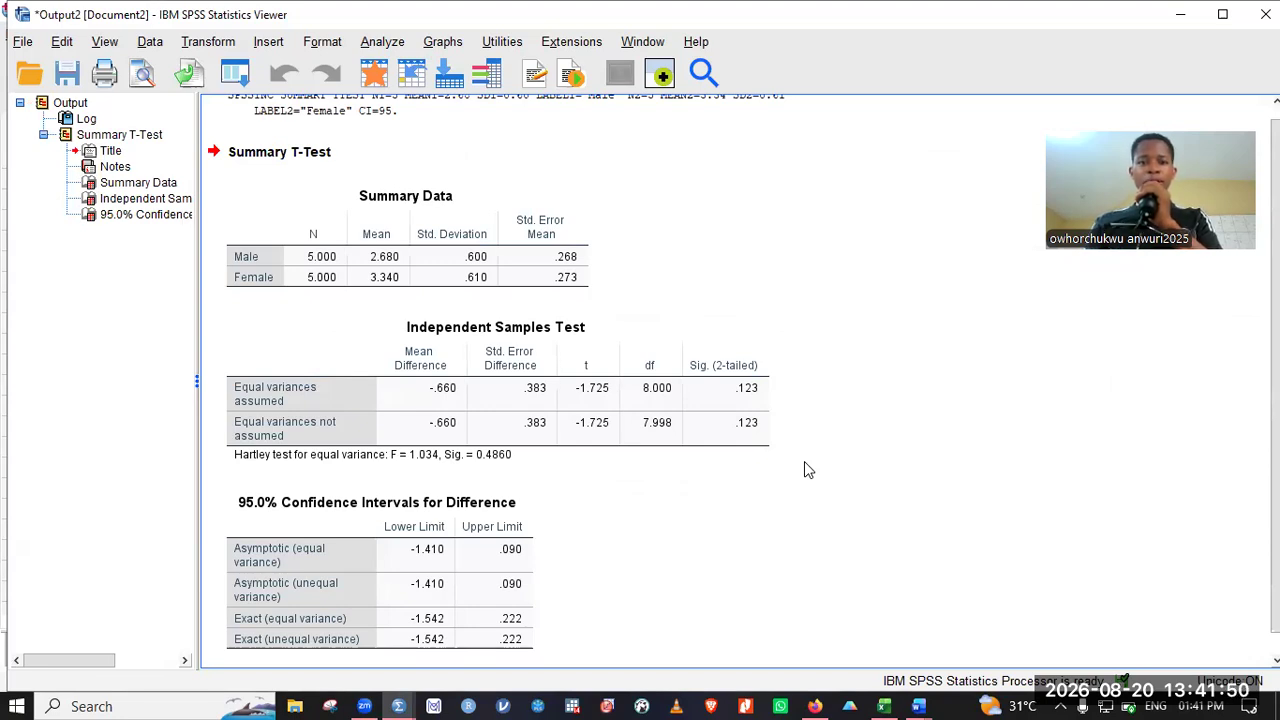
# Step: Copy the Independent Samples Test table from the Summary T-Test output
pyautogui.click(632, 400)
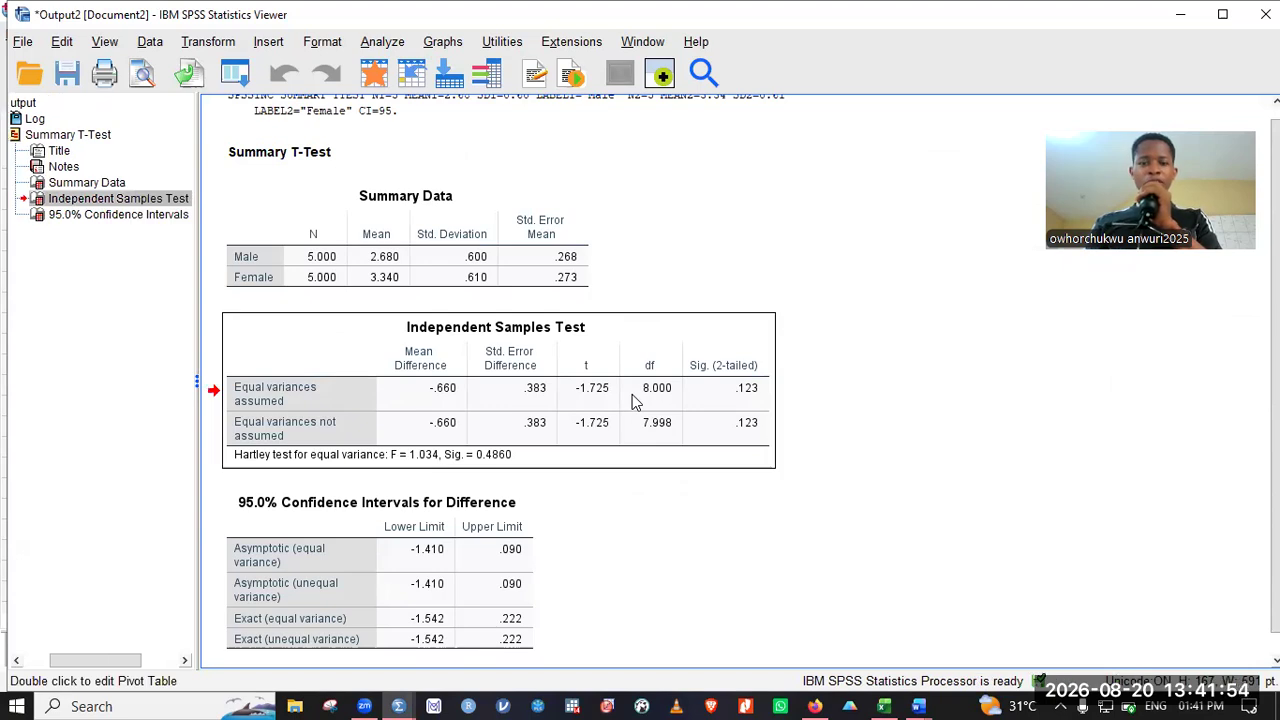
pyautogui.rightClick(632, 400)
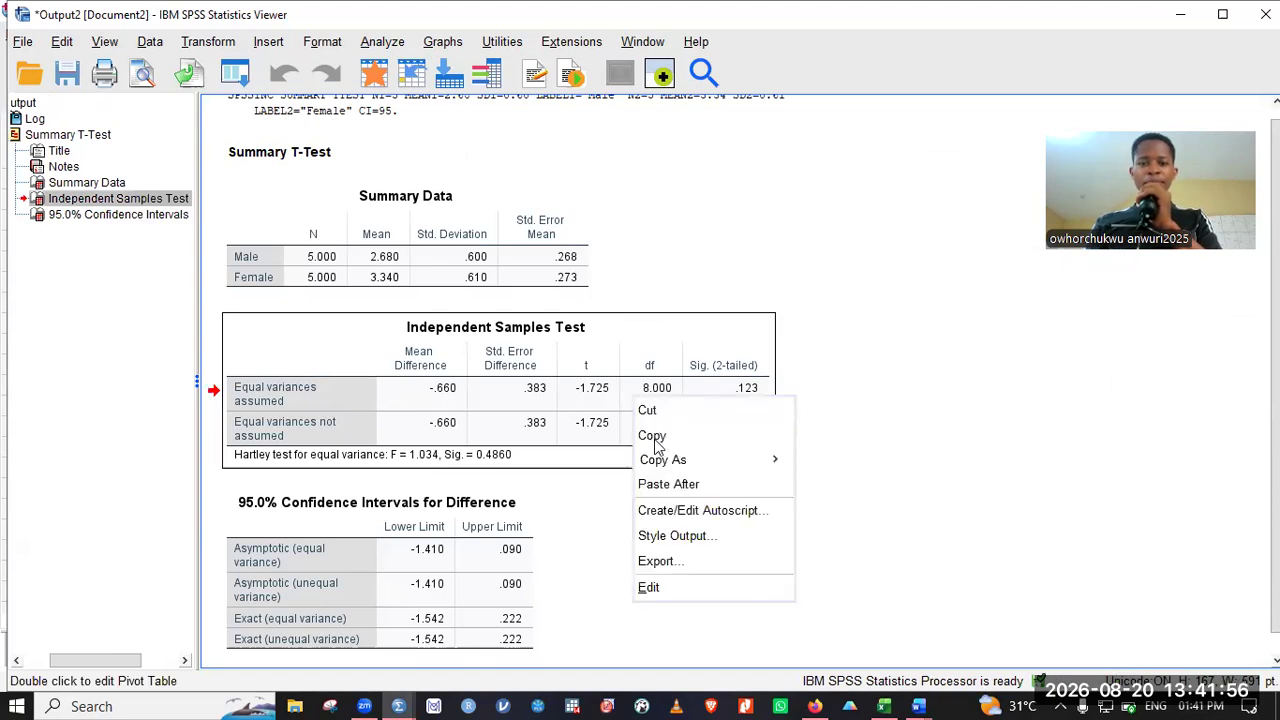
pyautogui.click(817, 528)
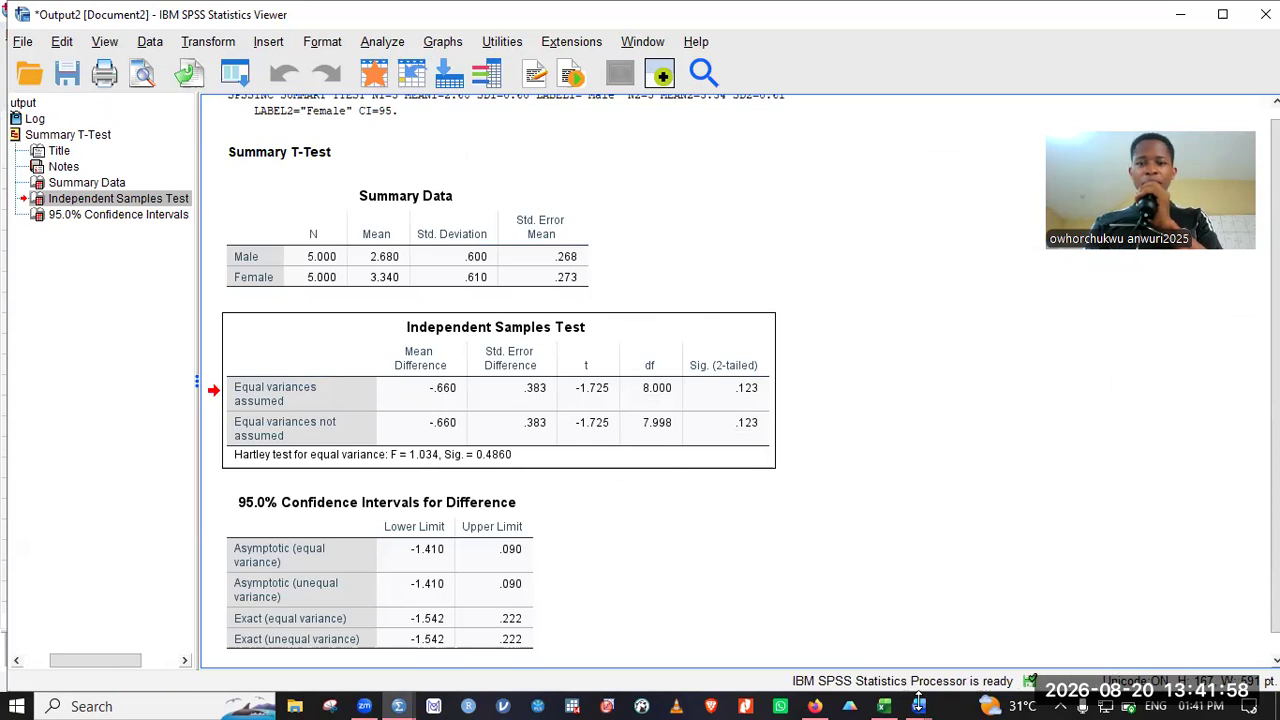
# Step: Switch to the SPSS_CLASSWORK_REVISION document in Word and review Question 1's items e to h
pyautogui.click(918, 706)
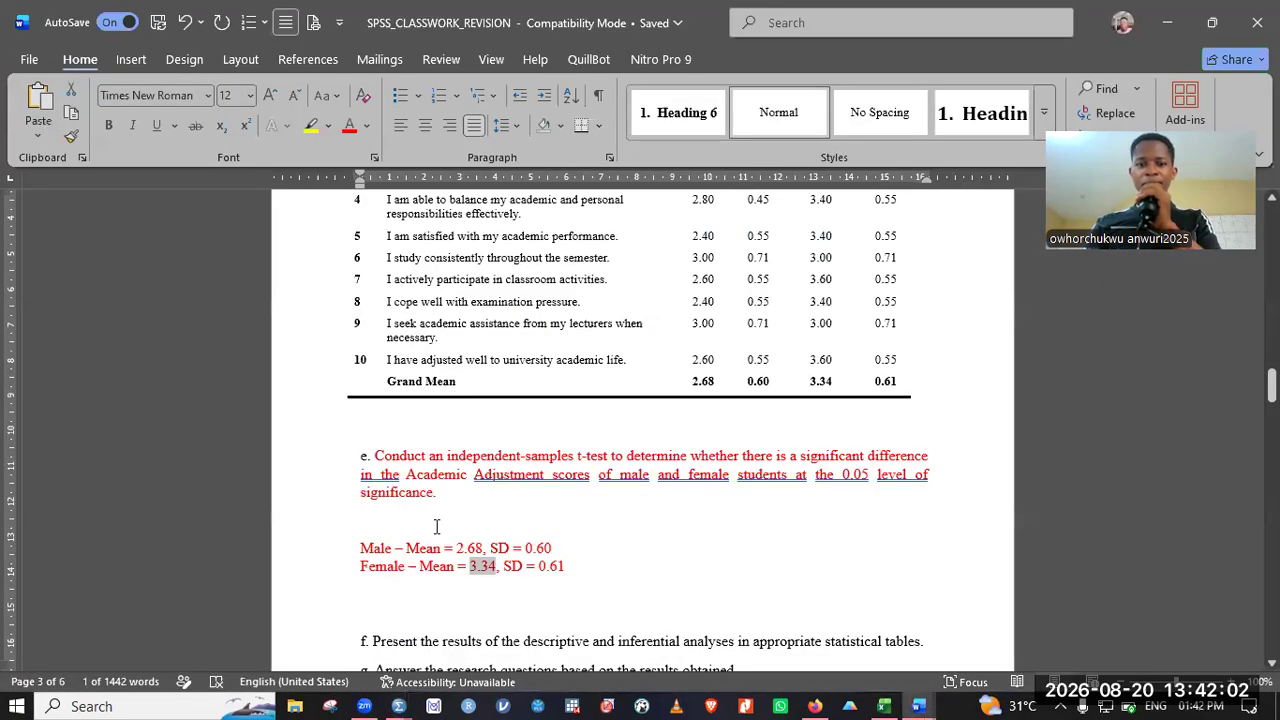
pyautogui.click(436, 525)
pyautogui.press('Down')
pyautogui.press('Down')
pyautogui.press('Down')
pyautogui.press('Down')
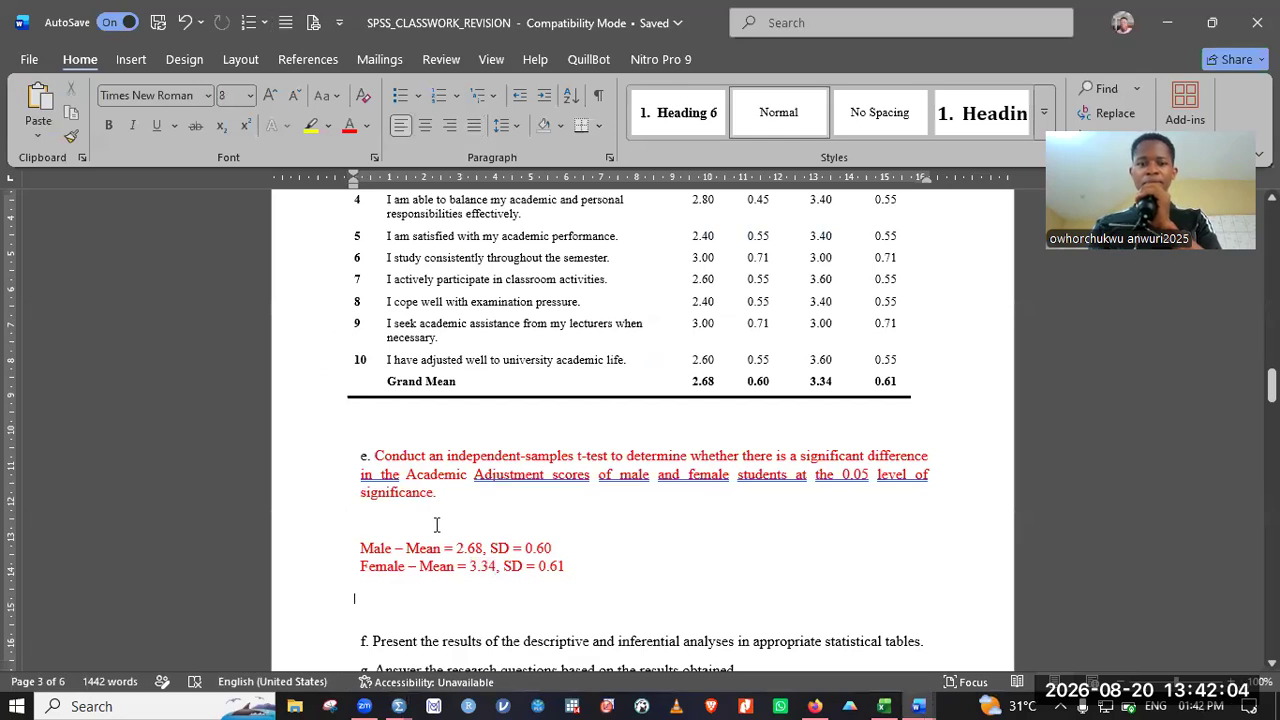
pyautogui.scroll(-1, 512, 410)
pyautogui.scroll(-7, 565, 401)
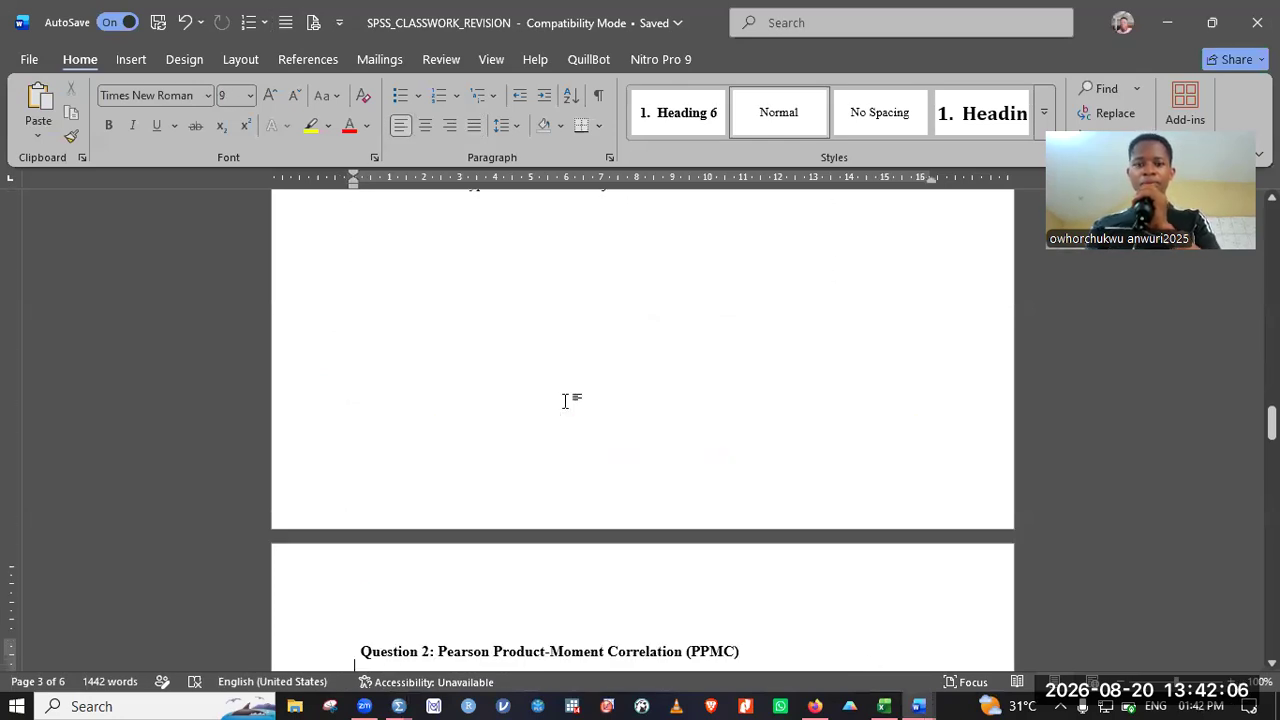
pyautogui.press('Up')
pyautogui.scroll(1, 567, 401)
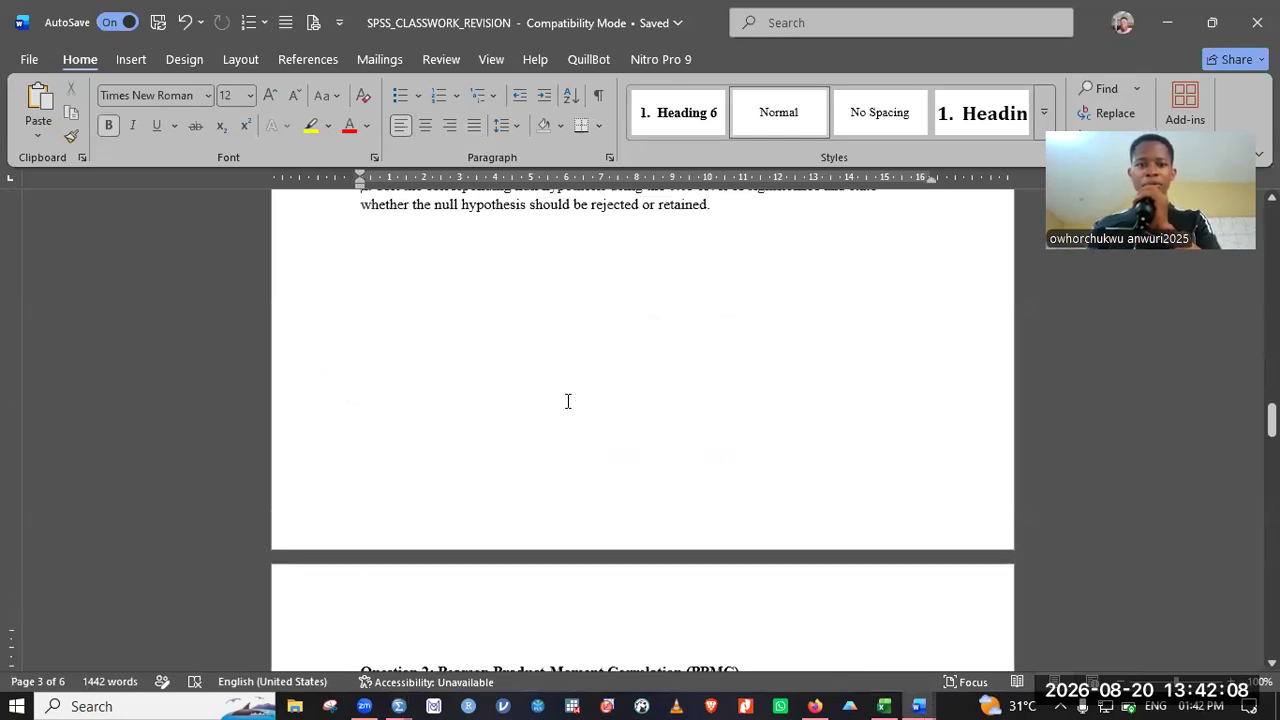
pyautogui.press('Up')
pyautogui.press('Up')
pyautogui.press('Up')
pyautogui.press('Up')
pyautogui.press('Up')
pyautogui.press('Up')
pyautogui.press('Up')
pyautogui.press('Up')
pyautogui.press('Up')
pyautogui.press('Down')
pyautogui.press('Down')
pyautogui.press('Down')
pyautogui.press('Down')
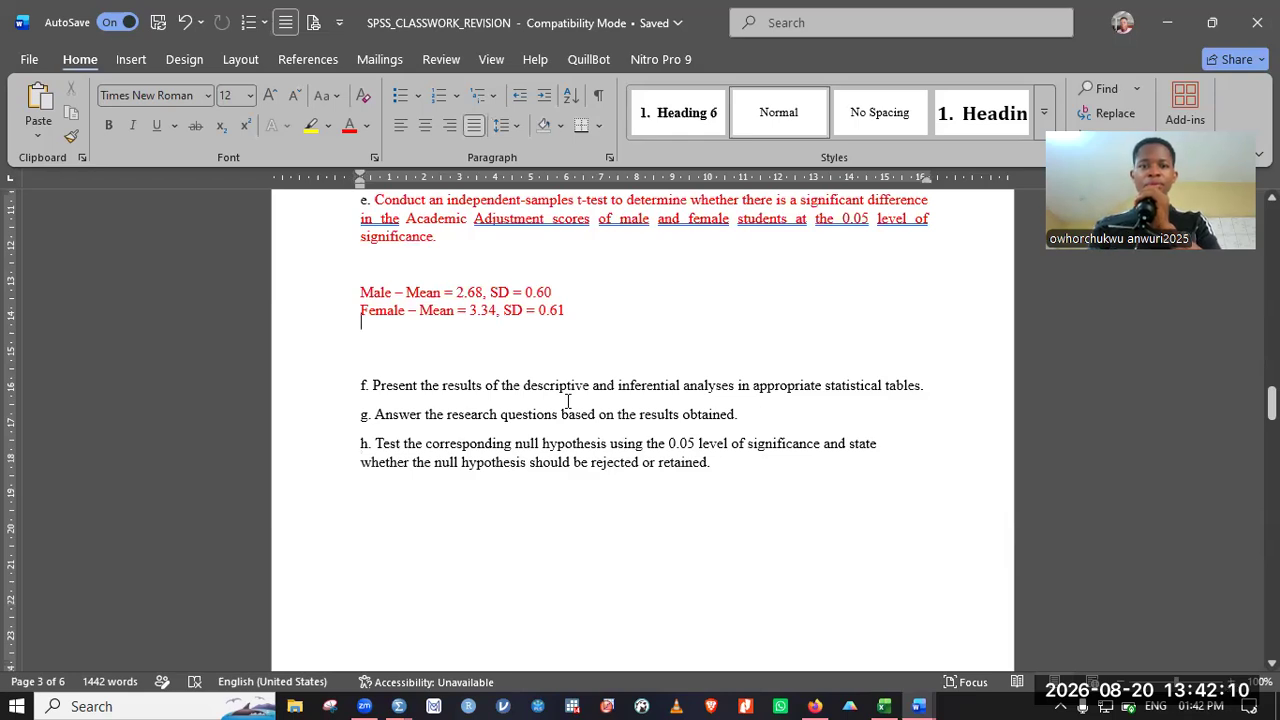
# Step: Delete the Male and Female mean and SD note lines under item e, along with the surplus blank line
pyautogui.click(932, 388)
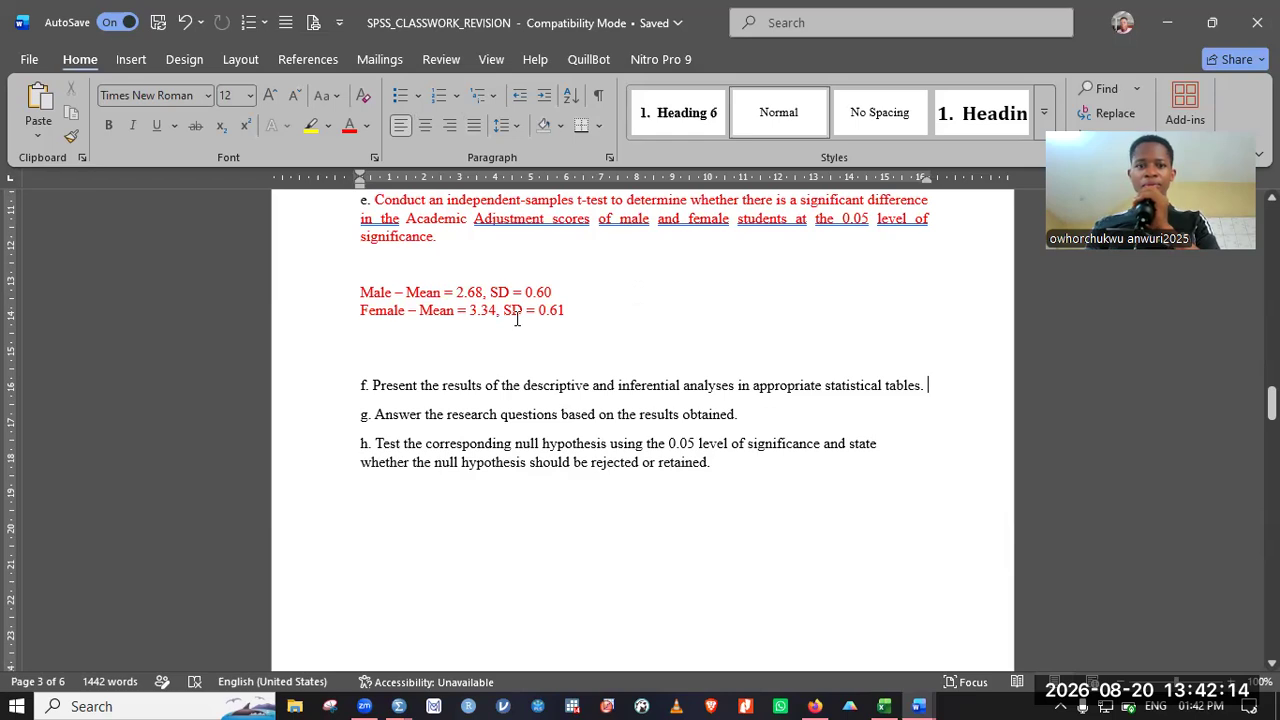
pyautogui.moveTo(363, 305); pyautogui.dragTo(362, 292)
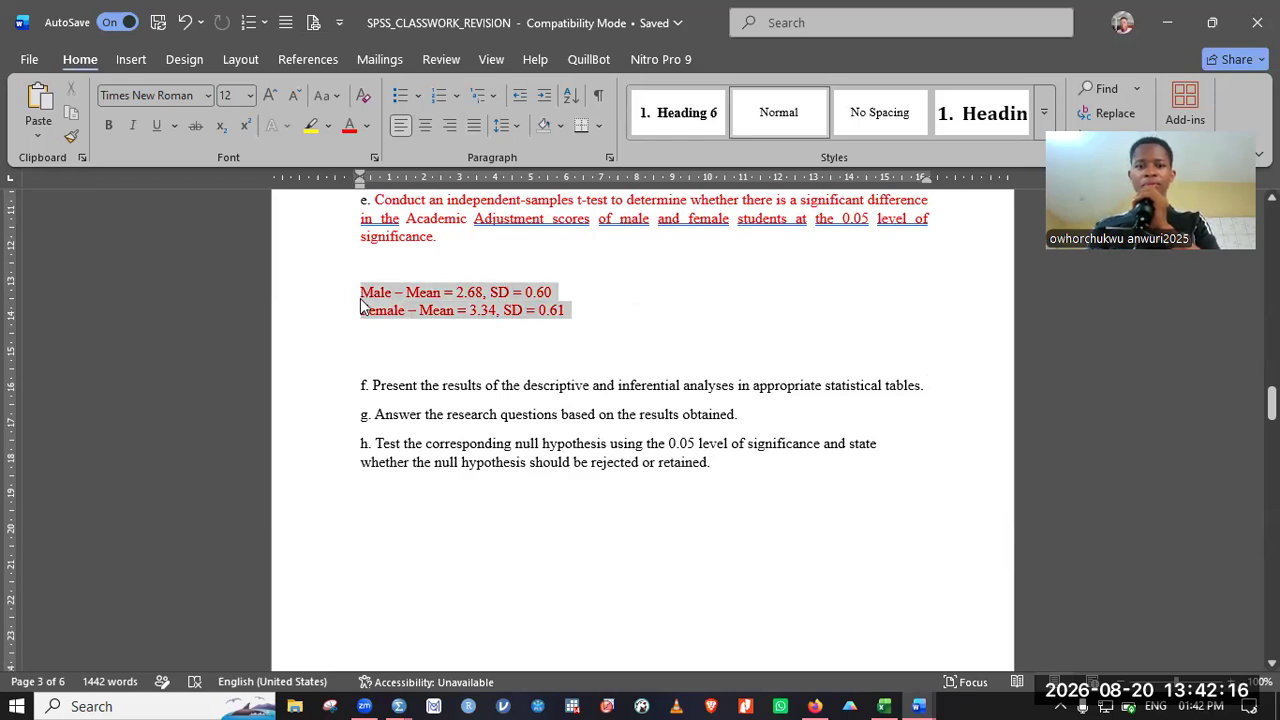
pyautogui.press('BackSpace')
pyautogui.press('BackSpace')
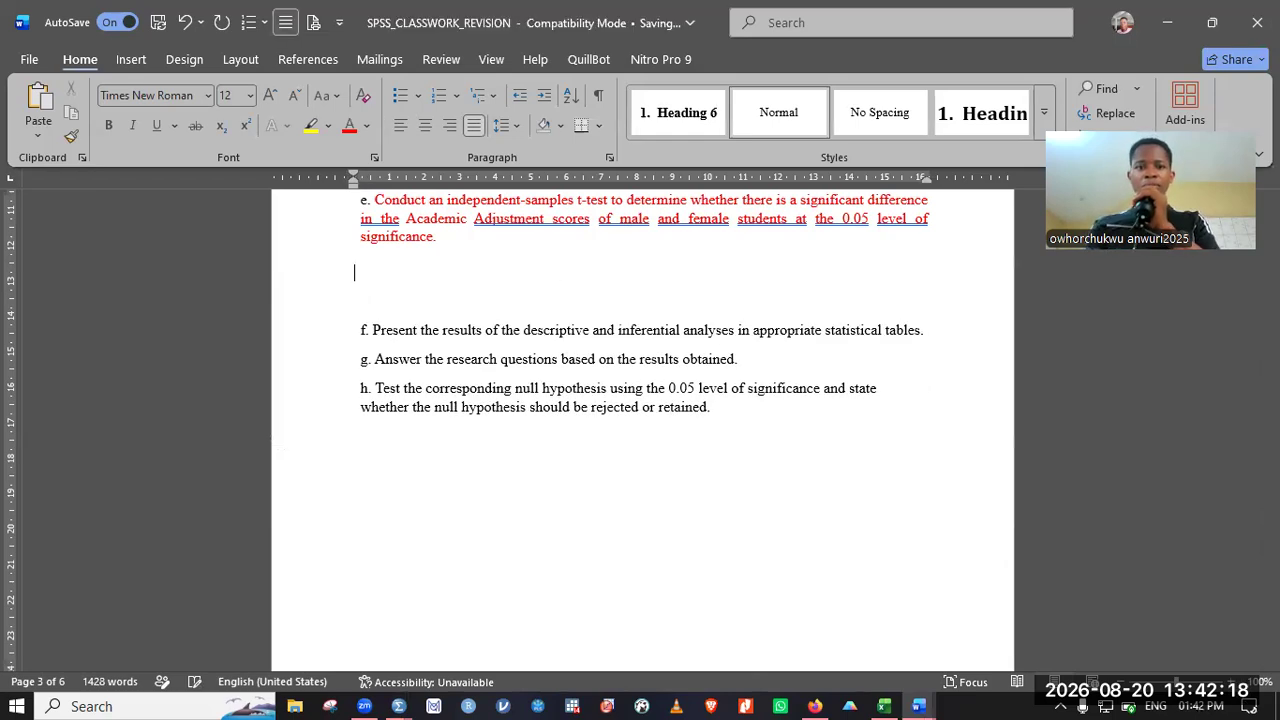
pyautogui.press('BackSpace')
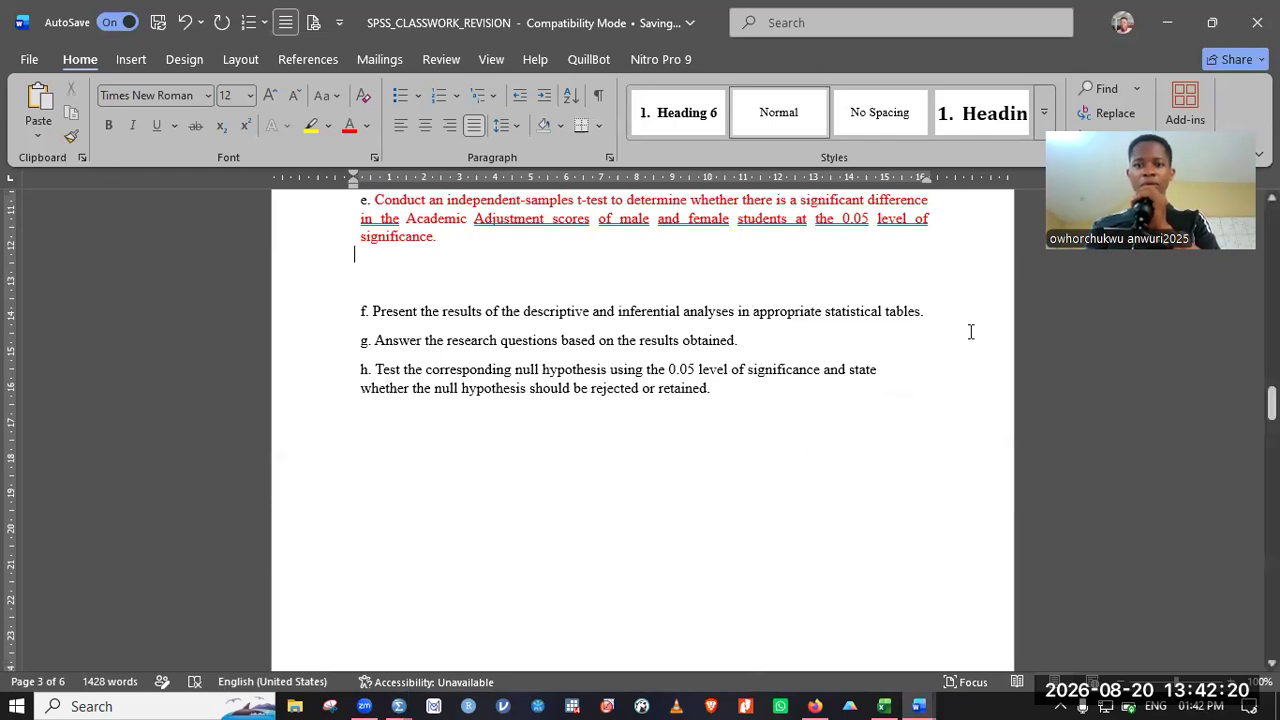
# Step: Add blank lines after item f and paste the copied Independent Samples Test table there
pyautogui.click(957, 326)
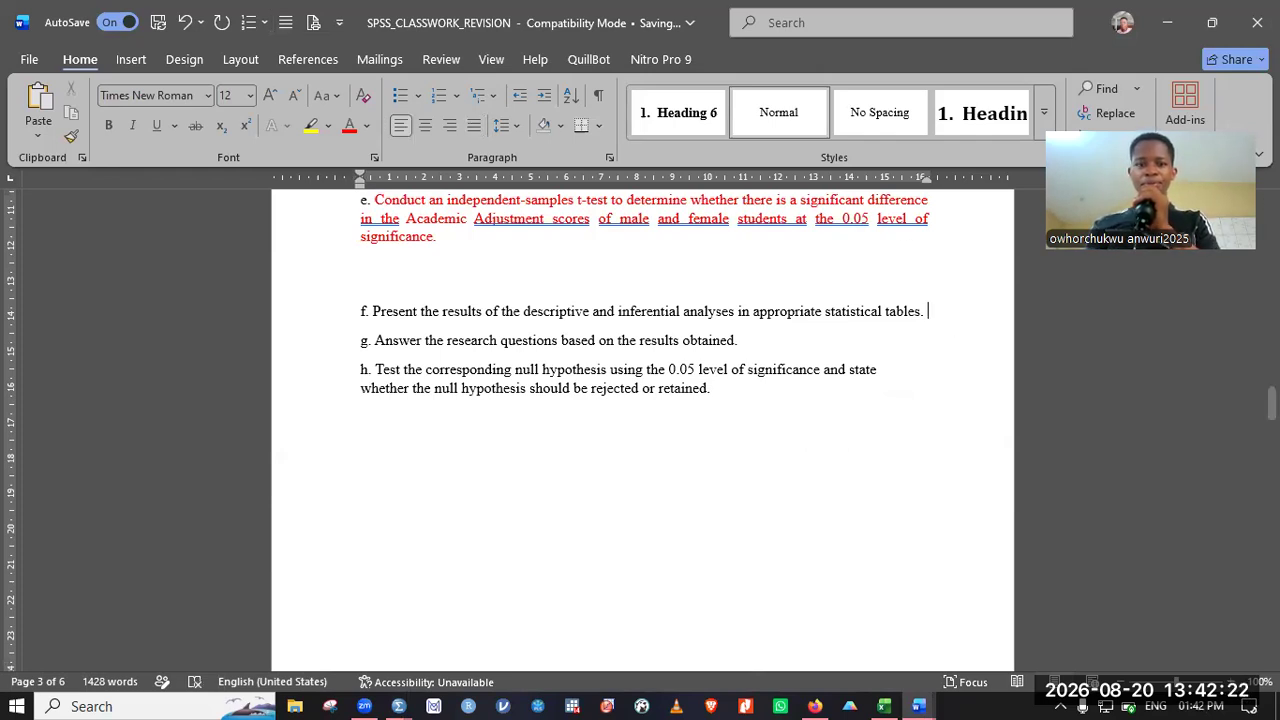
pyautogui.press('Return')
pyautogui.press('Return')
pyautogui.press('Return')
pyautogui.press('Up')
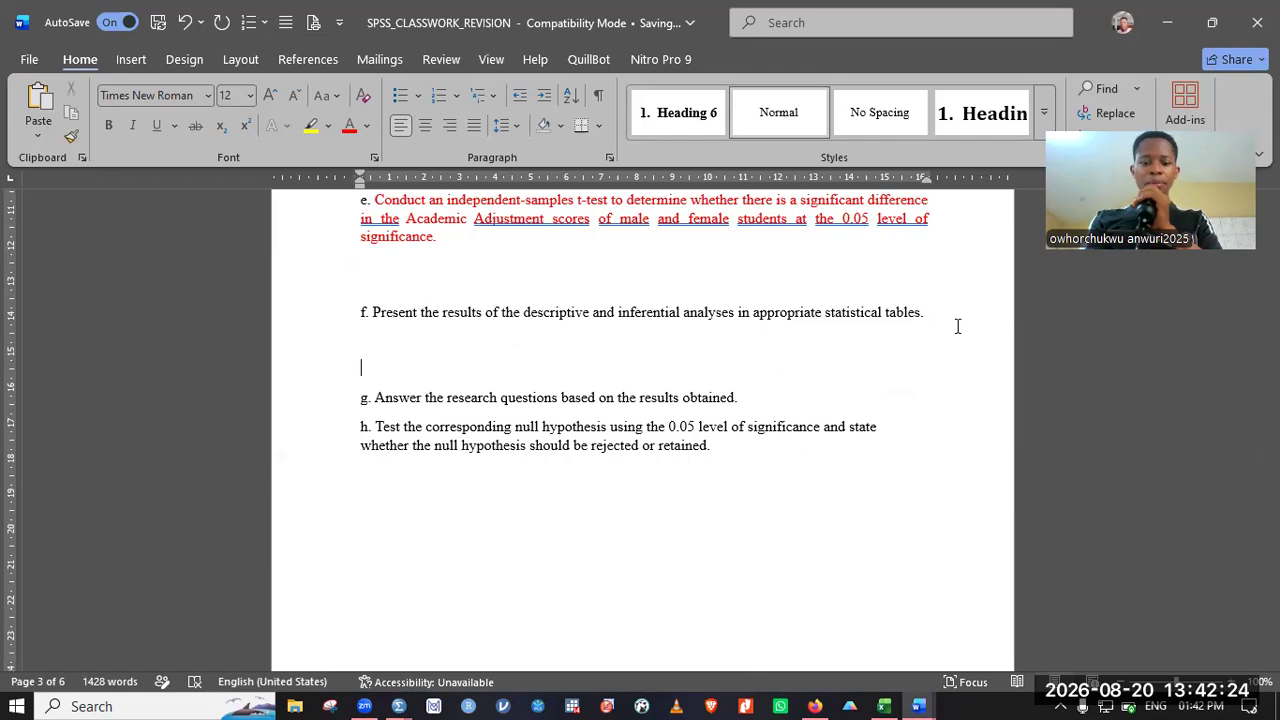
pyautogui.write('Independent Samples Test \tMean Difference\tStd. Error Difference\tt\tdf\tSig. (2-tailed) Equal variances assumed\t-.660\t.383\t-1.725\t8.000\t.123 Equal variances not assumed\t-.660\t.383\t-1.725\t7.998\t.123 Hartley test for equal variance: F = 1.034, Sig. = 0.4860')
pyautogui.click(787, 465)
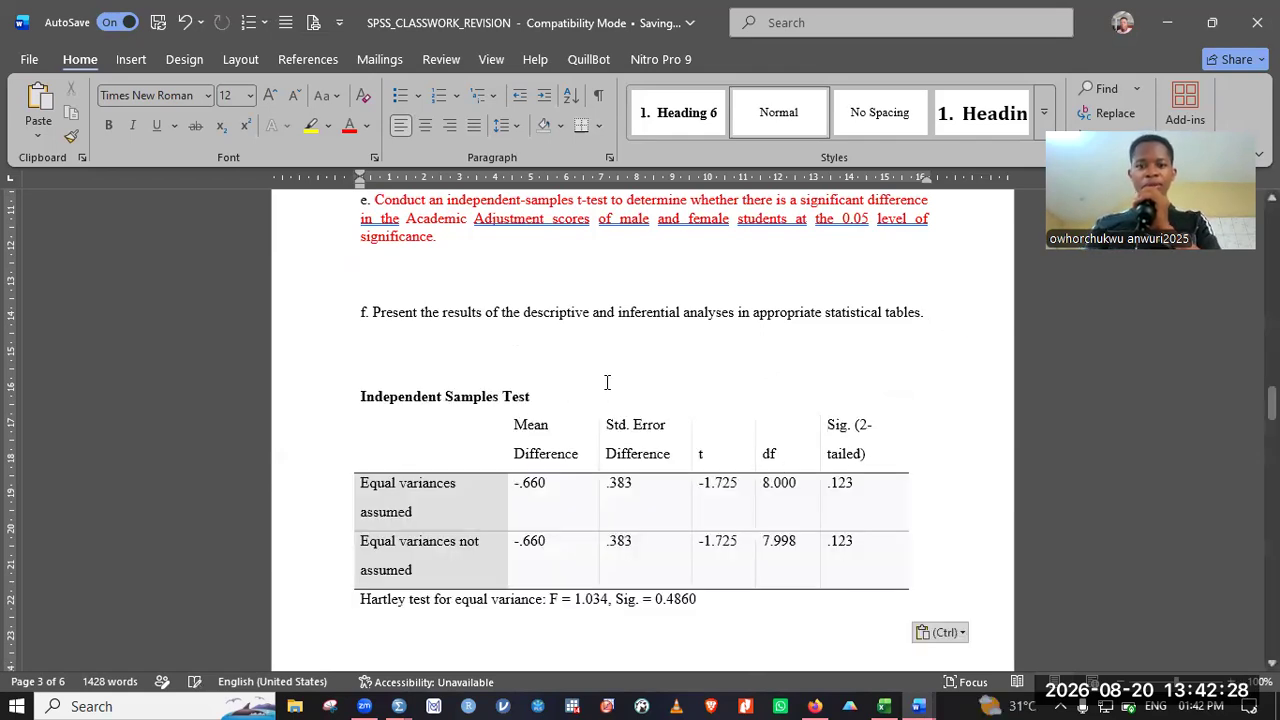
# Step: Copy the gender t-test table under Table 2 in the document's sample format section
pyautogui.click(494, 369)
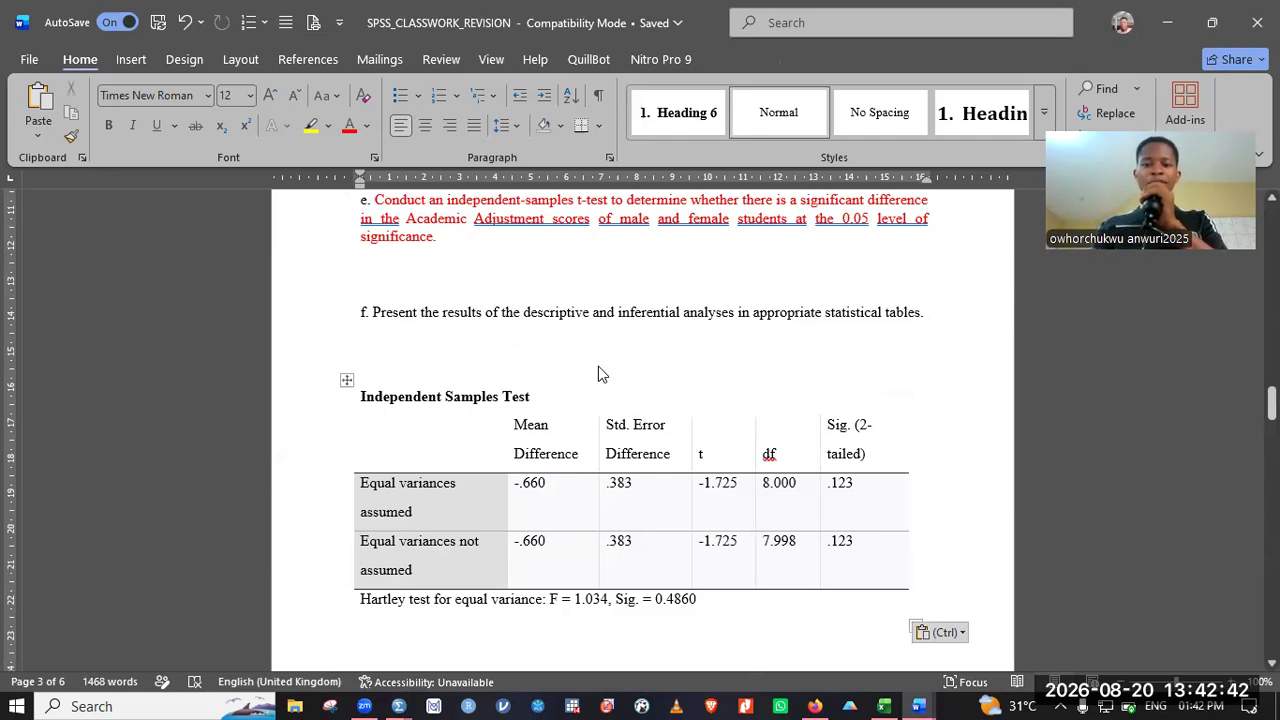
pyautogui.press('Down')
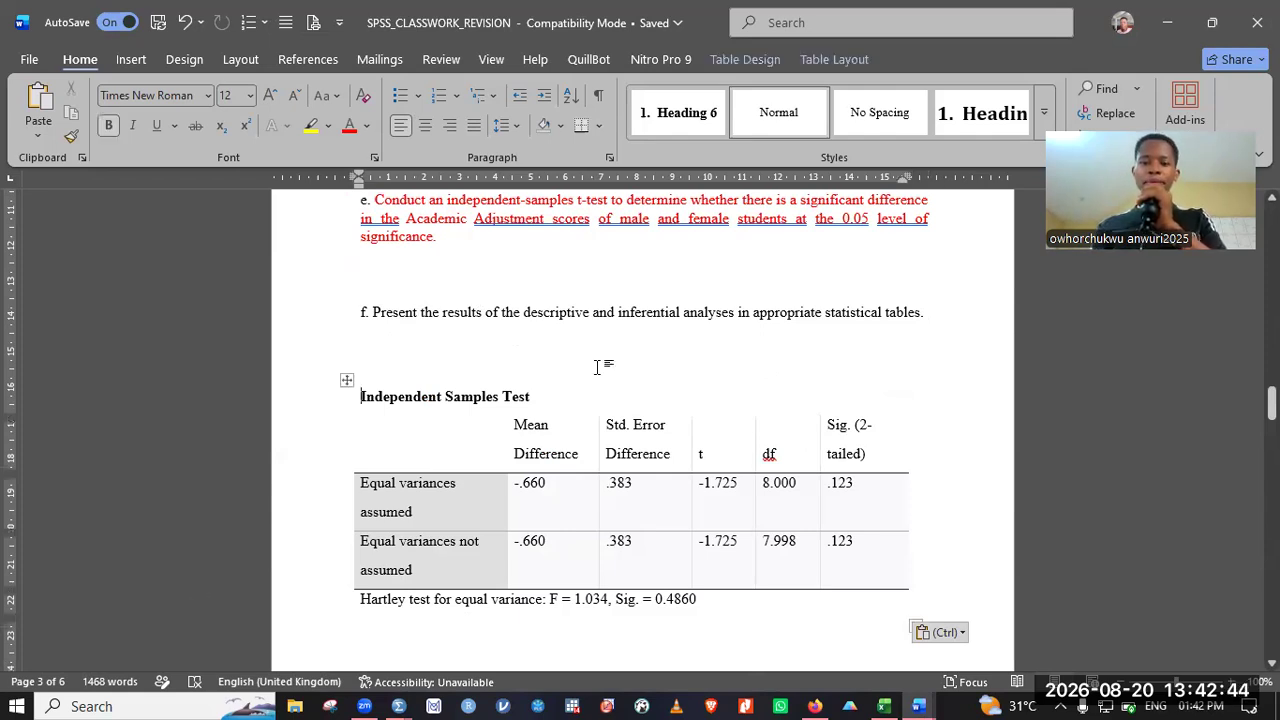
pyautogui.press('Down')
pyautogui.press('Down')
pyautogui.press('Down')
pyautogui.press('Down')
pyautogui.press('Down')
pyautogui.press('Down')
pyautogui.press('Down')
pyautogui.scroll(-5, 597, 367)
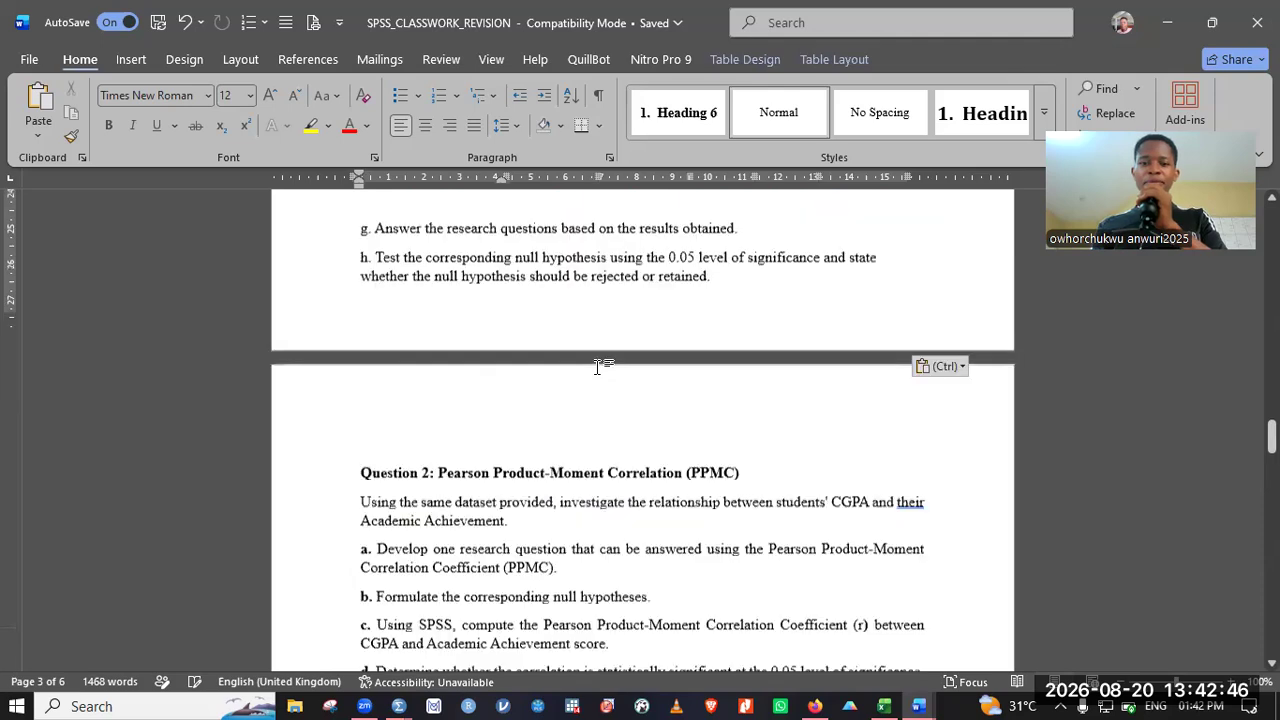
pyautogui.scroll(-8, 597, 367)
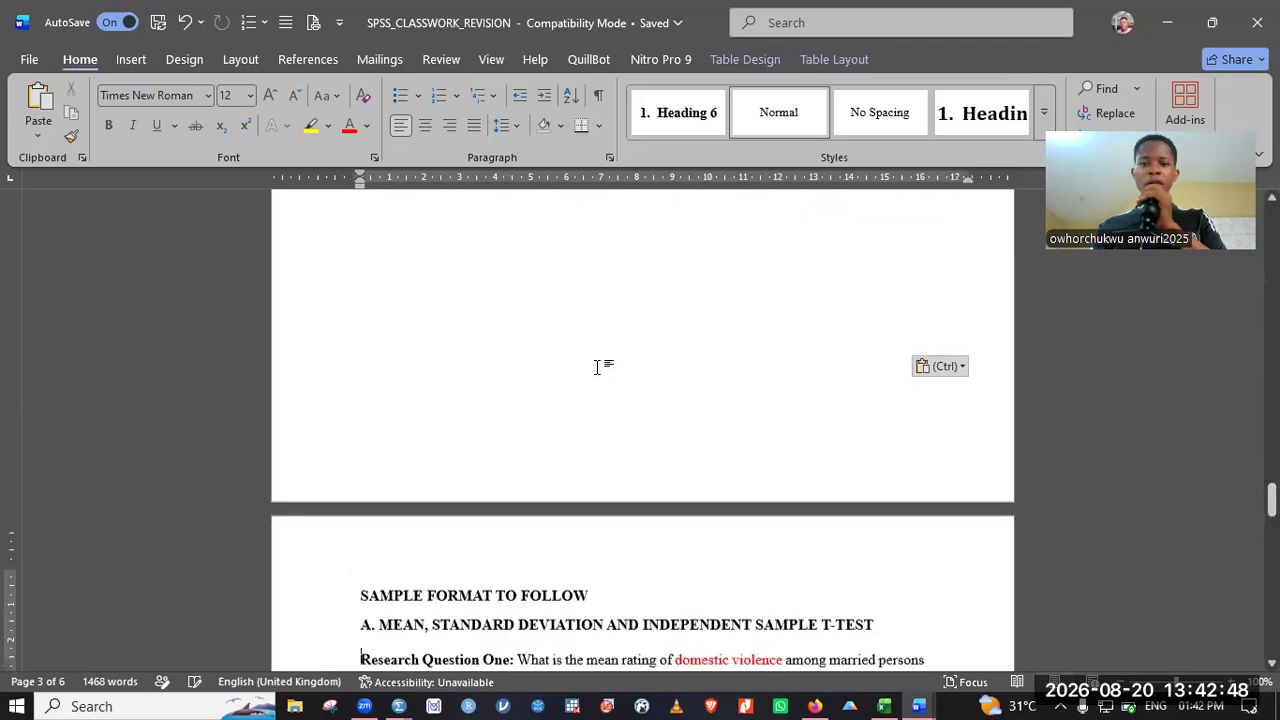
pyautogui.scroll(-8, 597, 367)
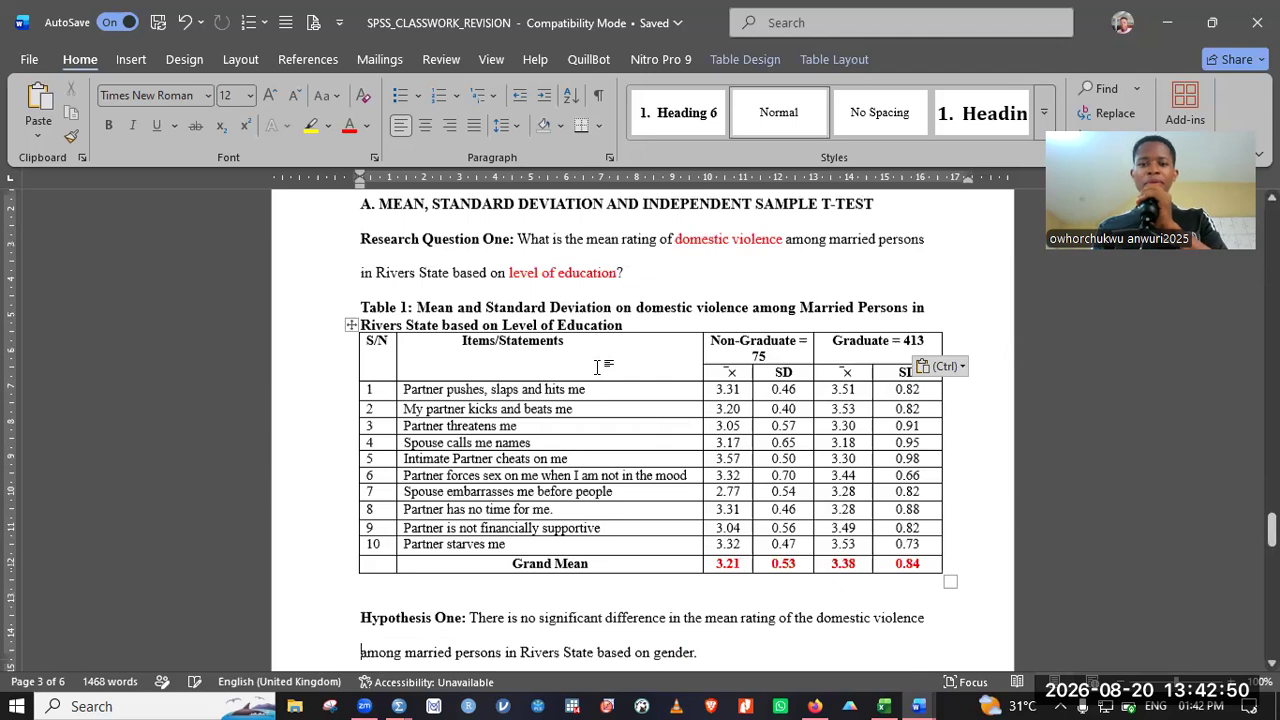
pyautogui.scroll(-7, 597, 367)
pyautogui.click(599, 367)
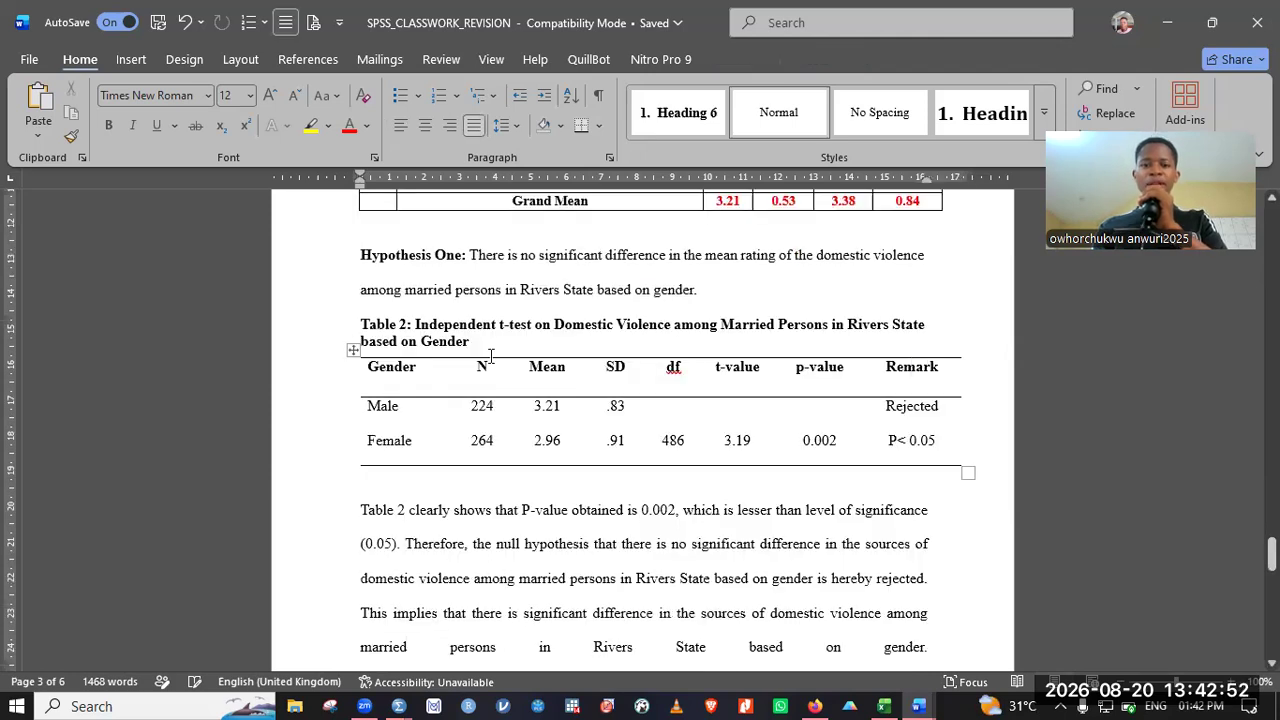
pyautogui.click(355, 352)
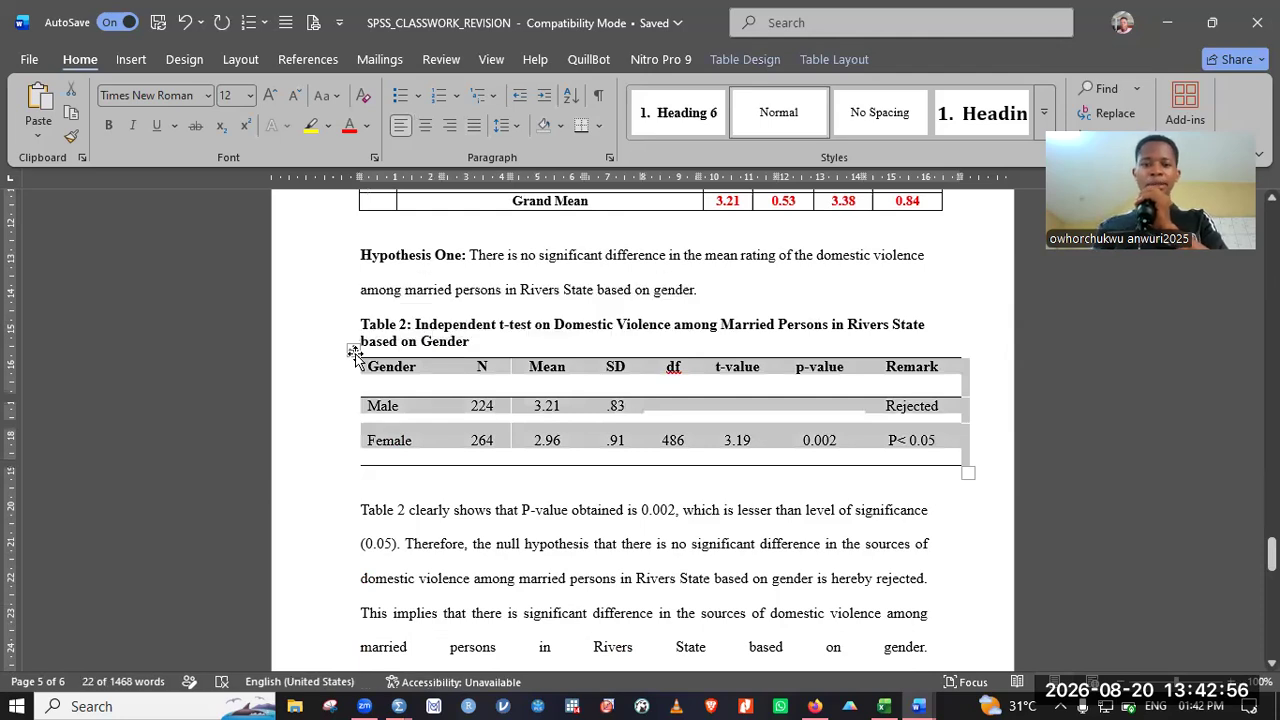
# Step: Paste the copied sample gender t-test table directly below item f
pyautogui.press('Down')
pyautogui.scroll(3, 355, 356)
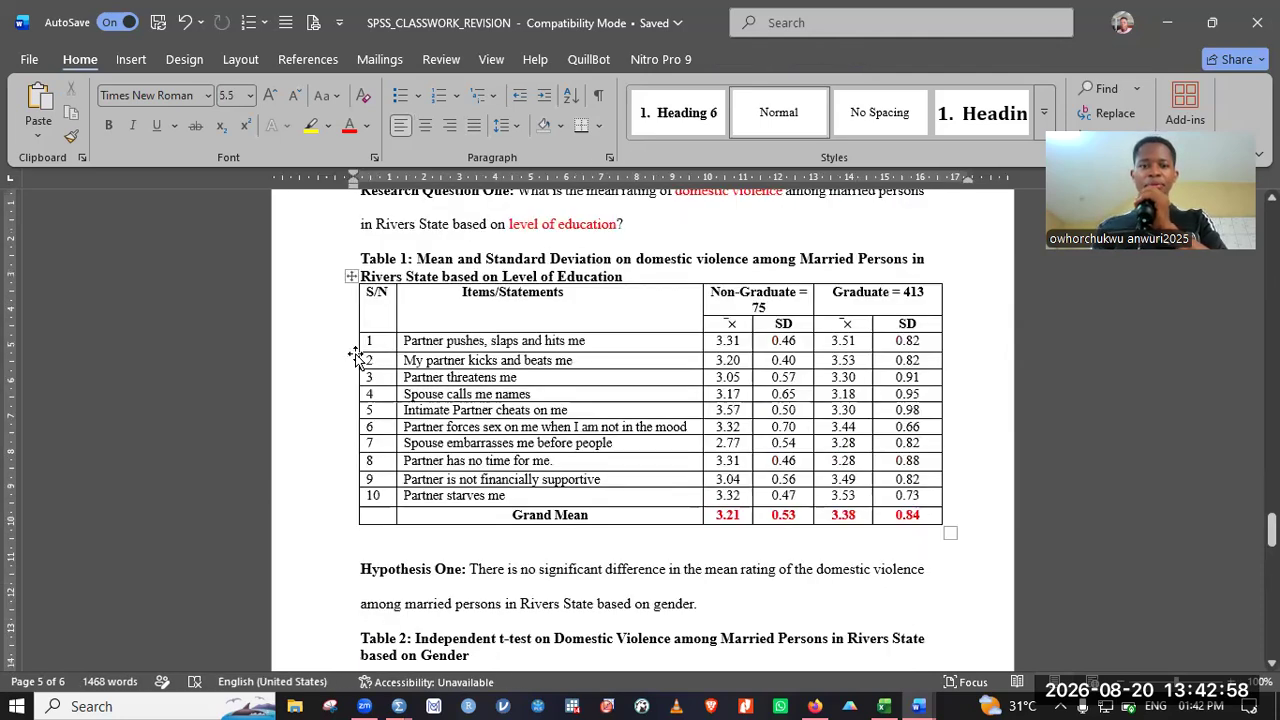
pyautogui.press('pageup')
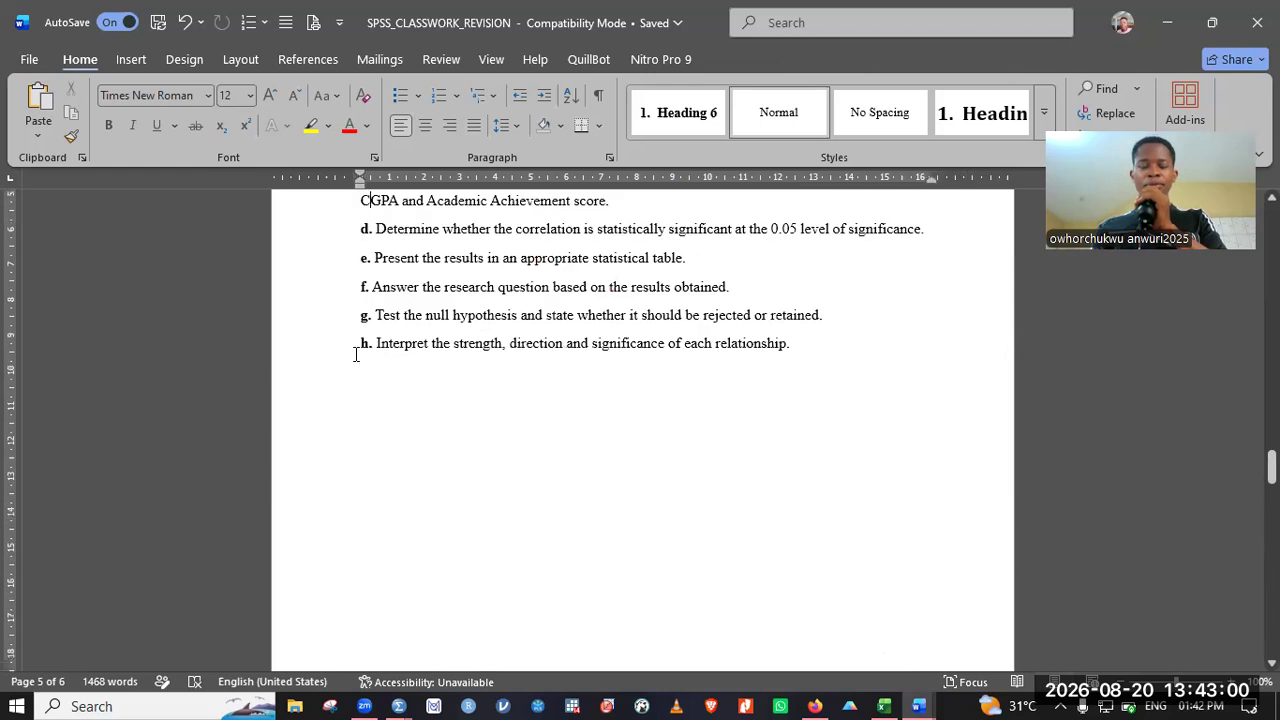
pyautogui.scroll(3, 355, 355)
pyautogui.scroll(6, 355, 355)
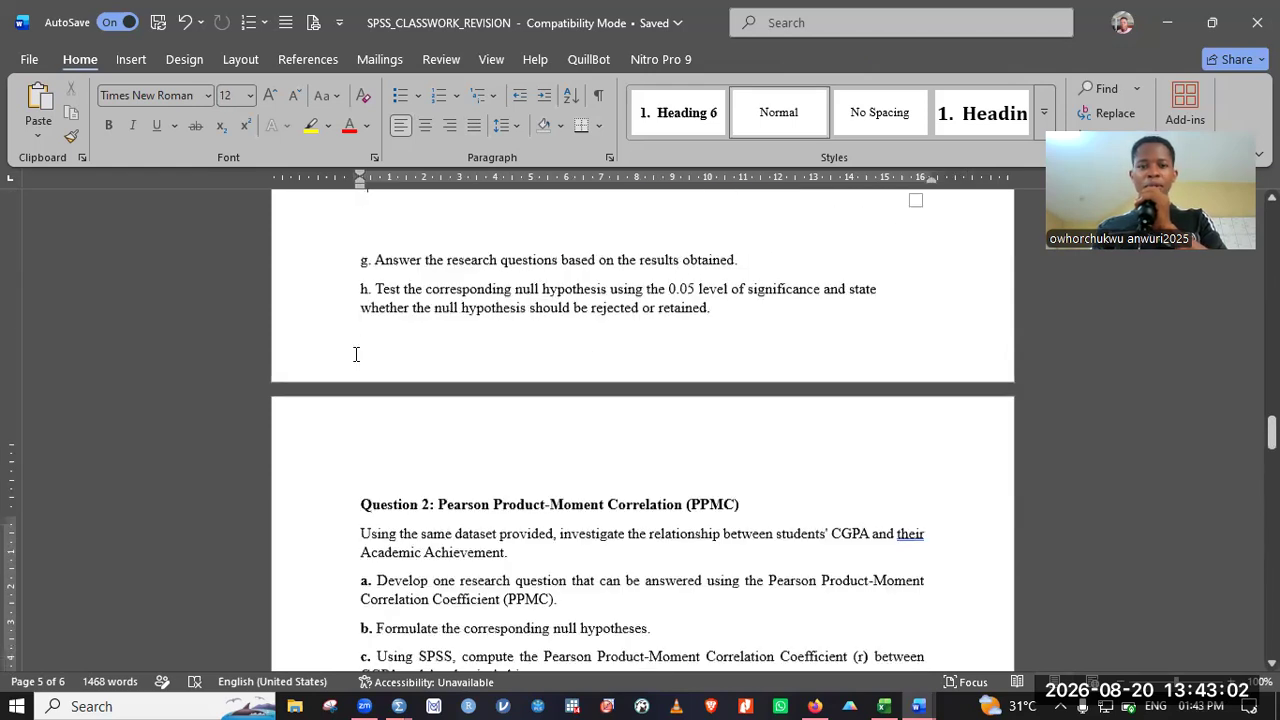
pyautogui.scroll(6, 255, 226)
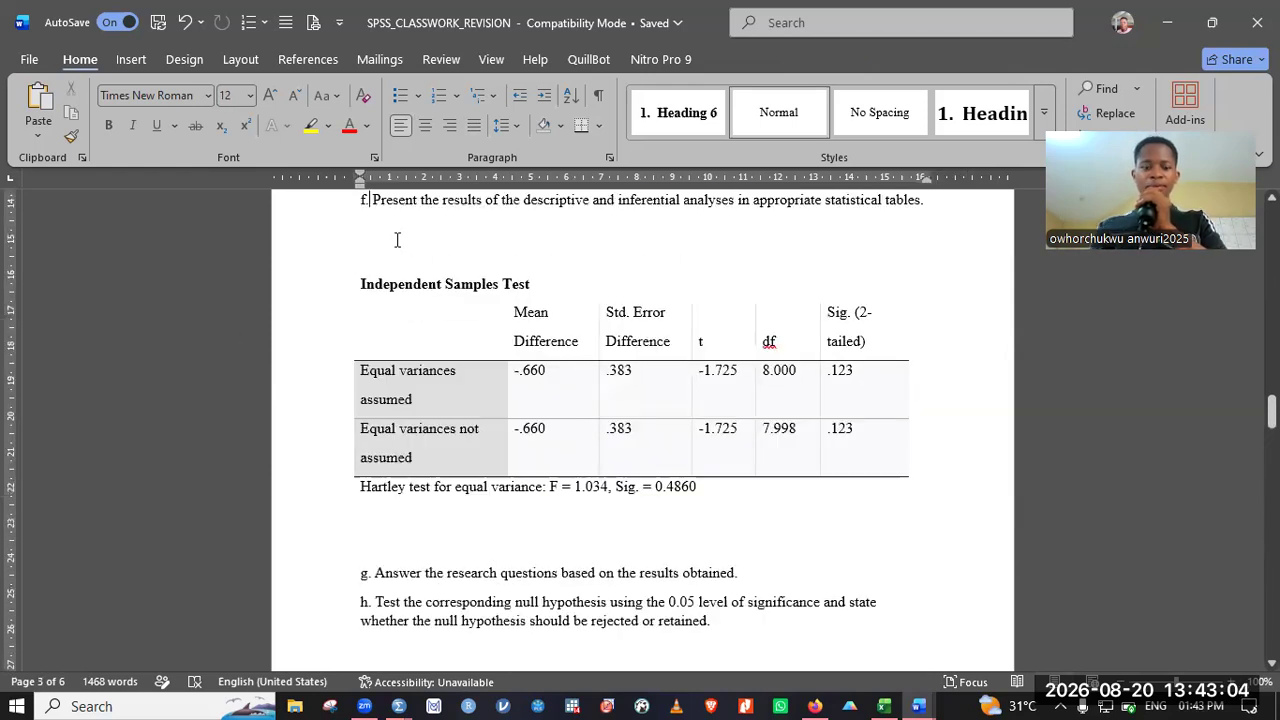
pyautogui.hotkey('ctrl', 'v')
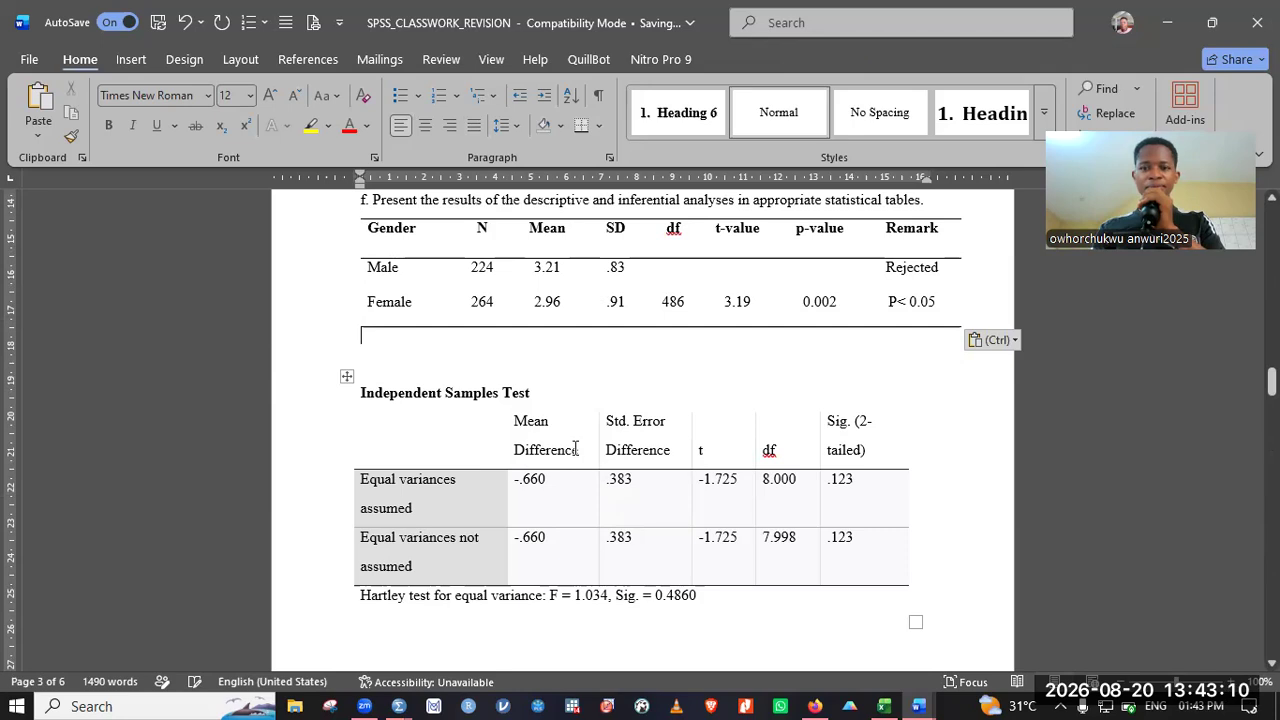
# Step: Delete the Independent Samples Test table and the extra blank line above item g
pyautogui.click(347, 378)
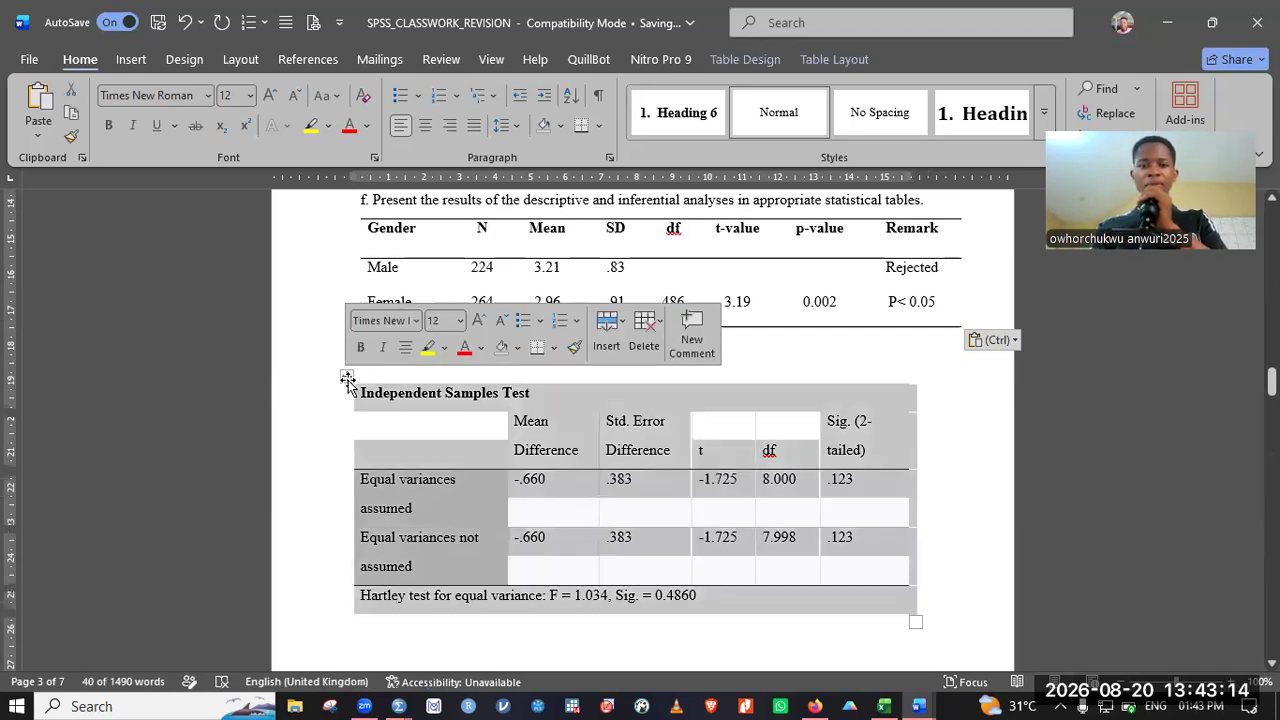
pyautogui.press('Delete')
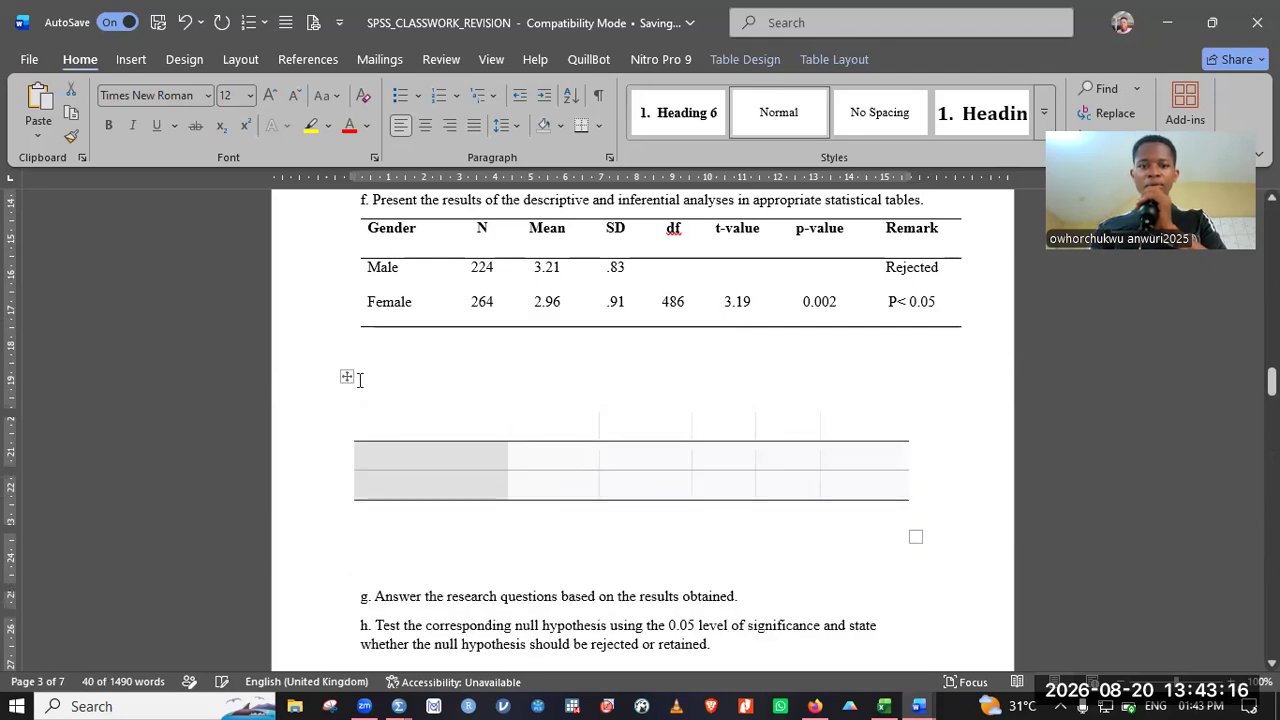
pyautogui.press('BackSpace')
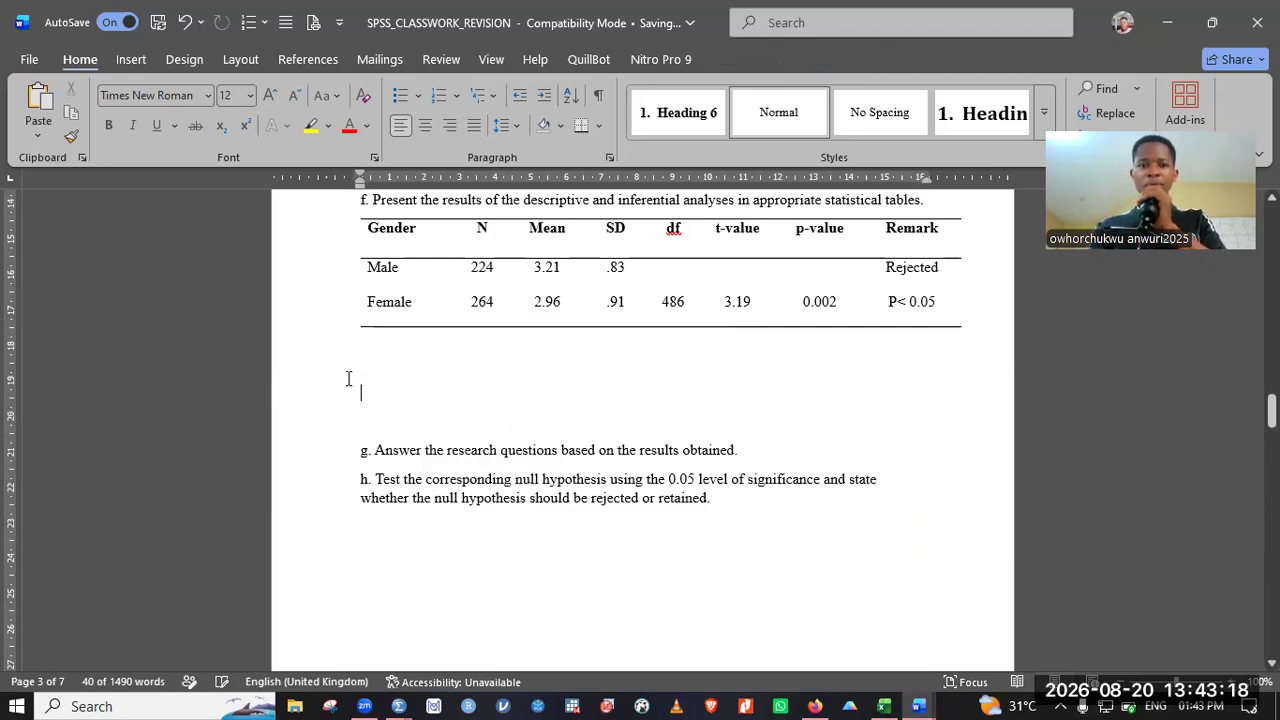
pyautogui.press('BackSpace')
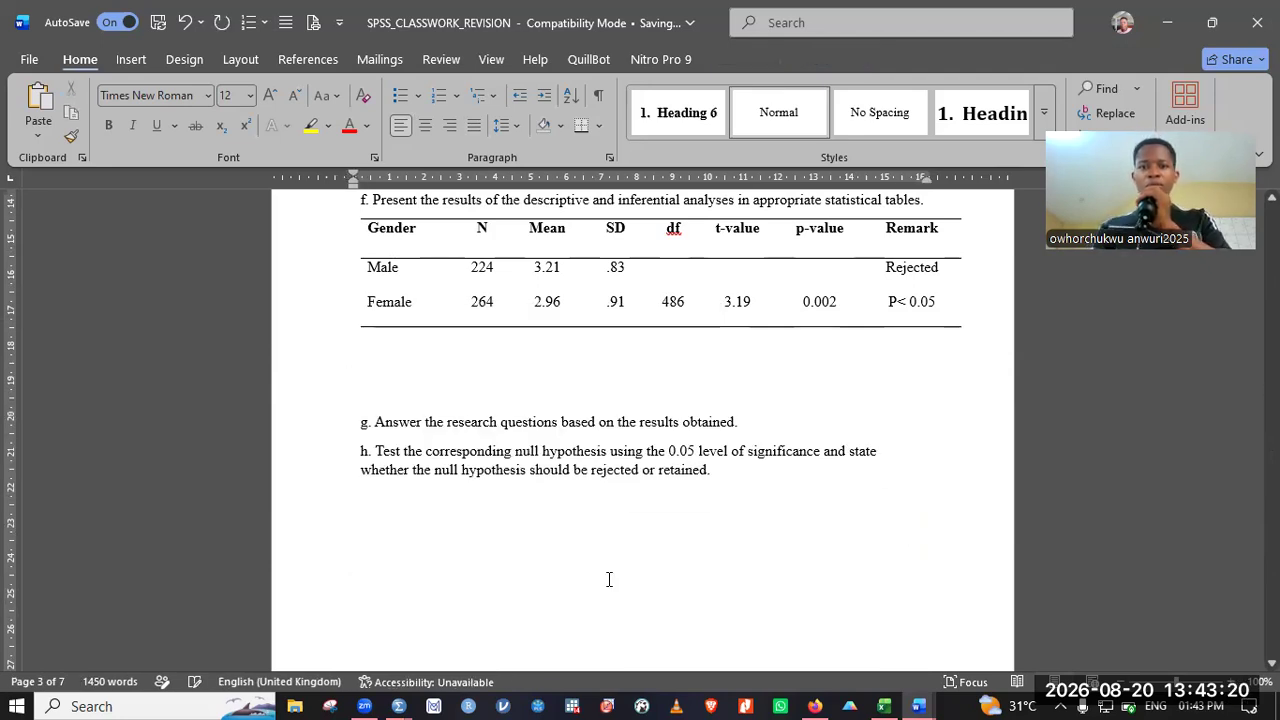
# Step: Set N to 5 for both the Male and Female rows in item f's table
pyautogui.doubleClick(475, 268)
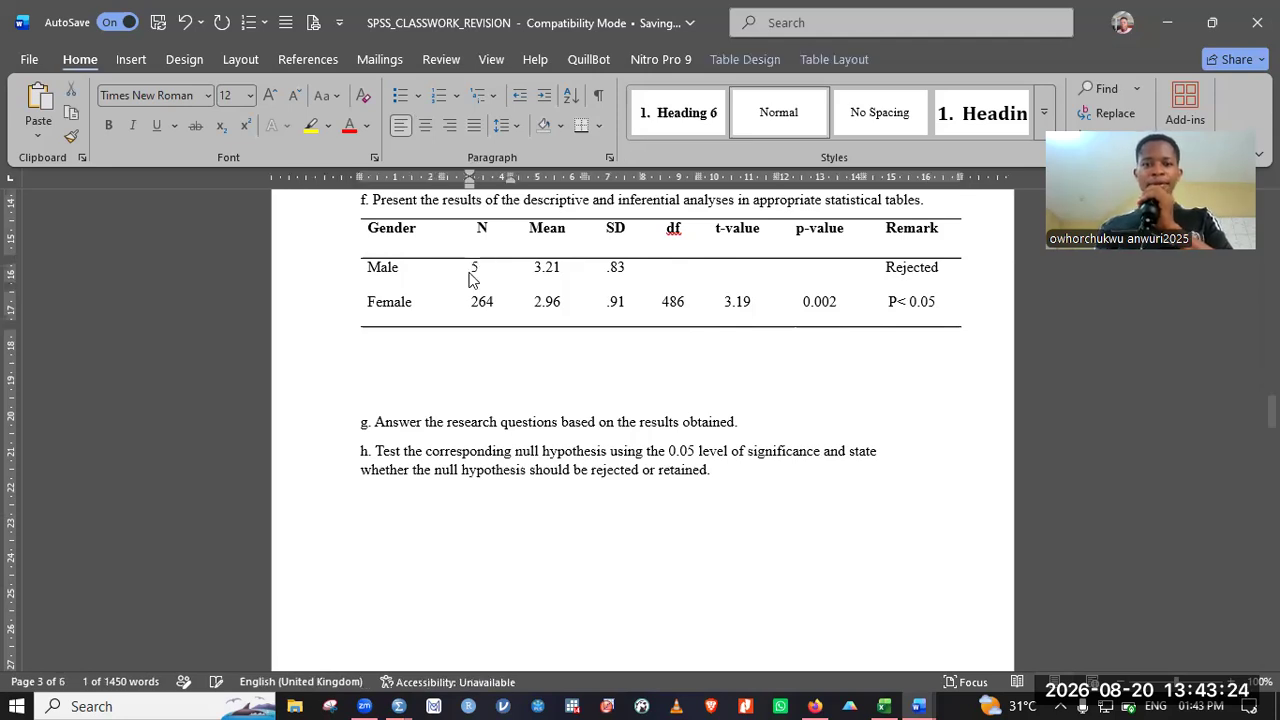
pyautogui.press('Down')
pyautogui.hotkey('shift', 'Right')
pyautogui.hotkey('shift', 'Right')
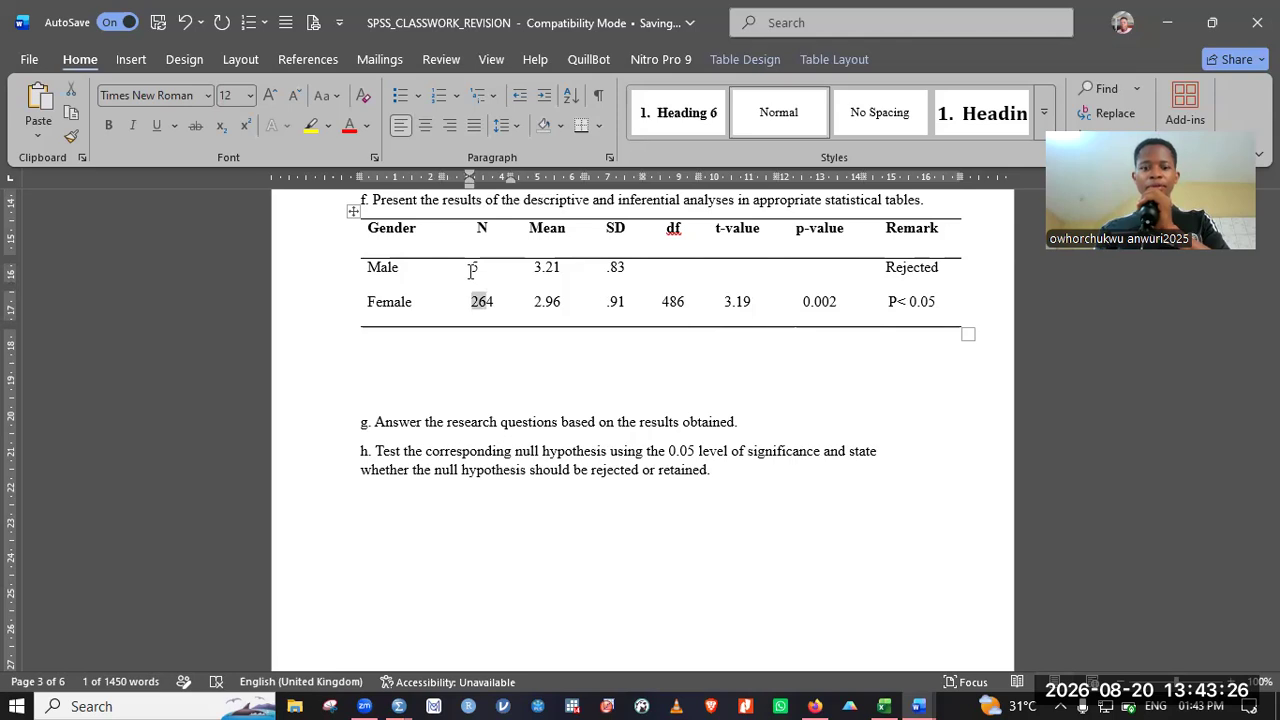
pyautogui.hotkey('shift', 'Right')
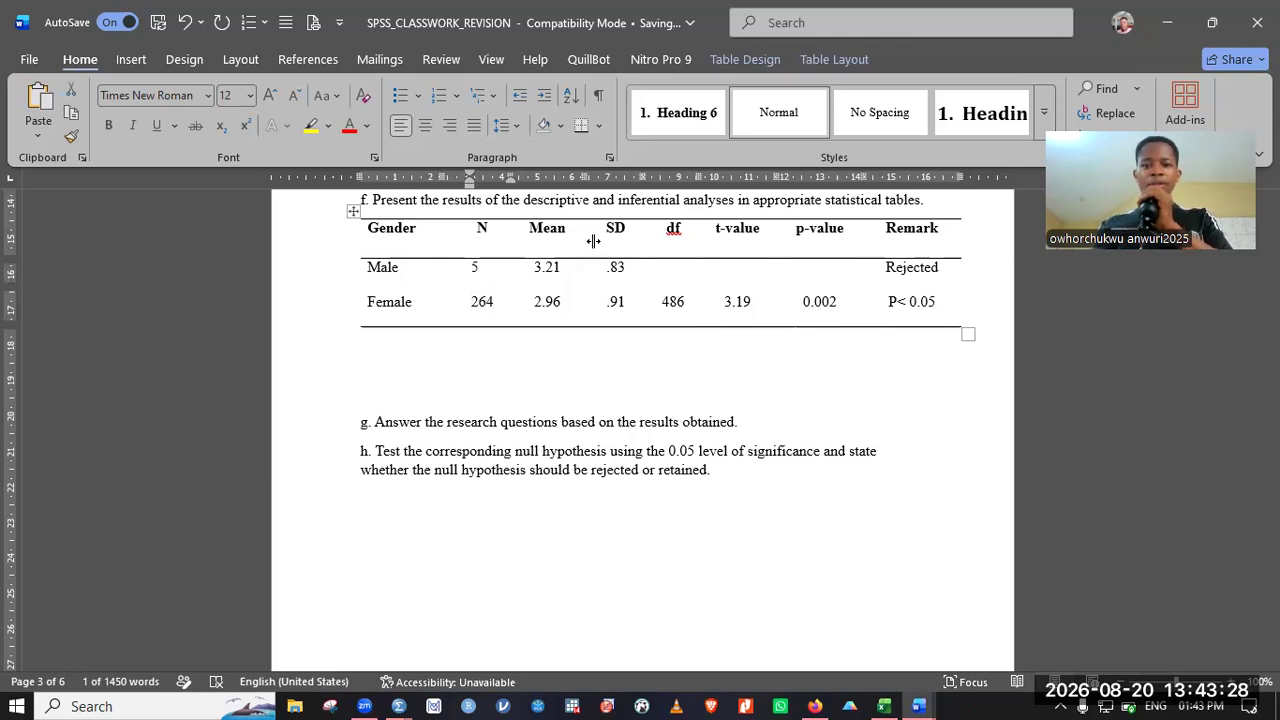
pyautogui.write('5')
# Step: Set the Male row's mean to 2.68 and SD to 0.60 in item f's table, following the male Grand Mean values
pyautogui.doubleClick(536, 271)
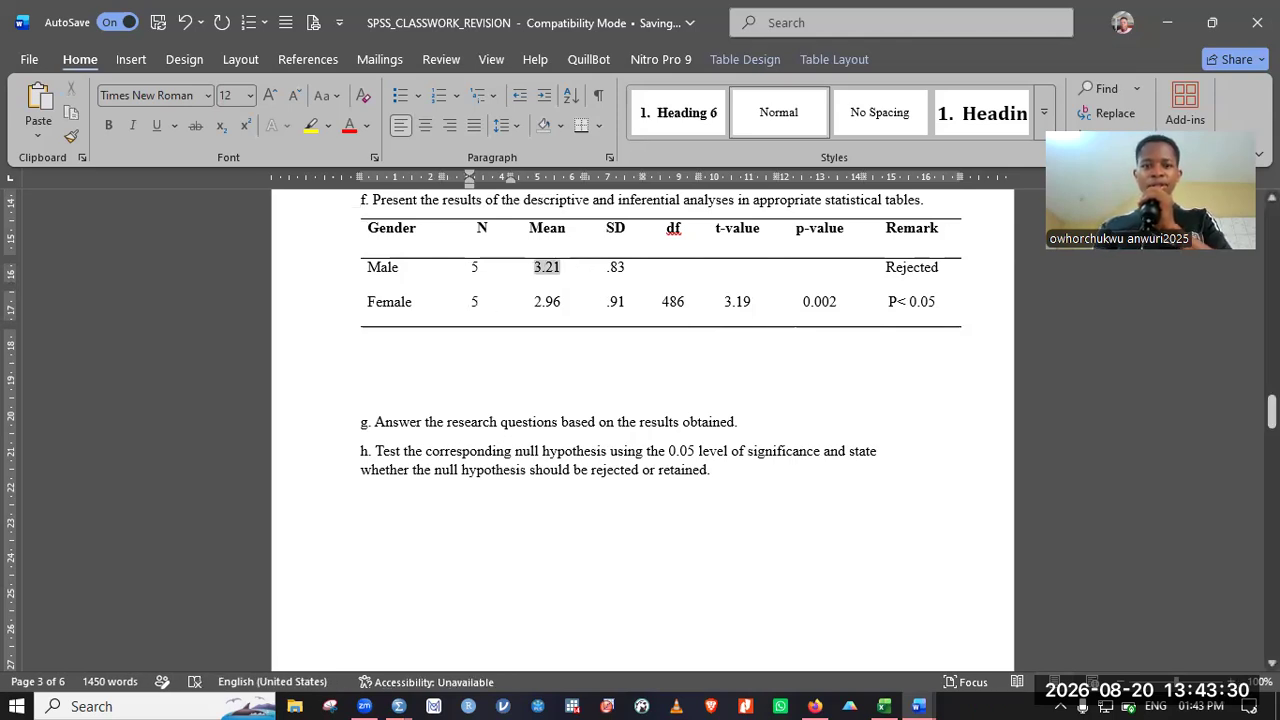
pyautogui.scroll(1, 642, 430)
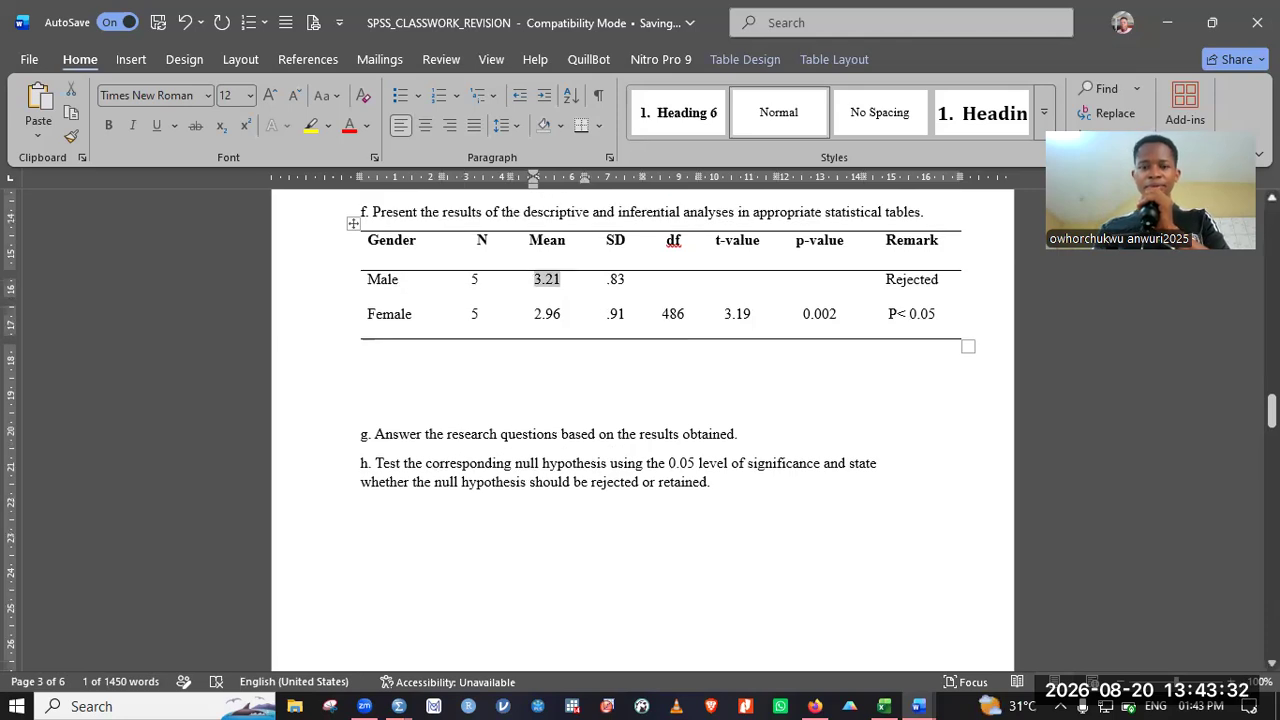
pyautogui.scroll(1, 642, 430)
pyautogui.scroll(3, 642, 430)
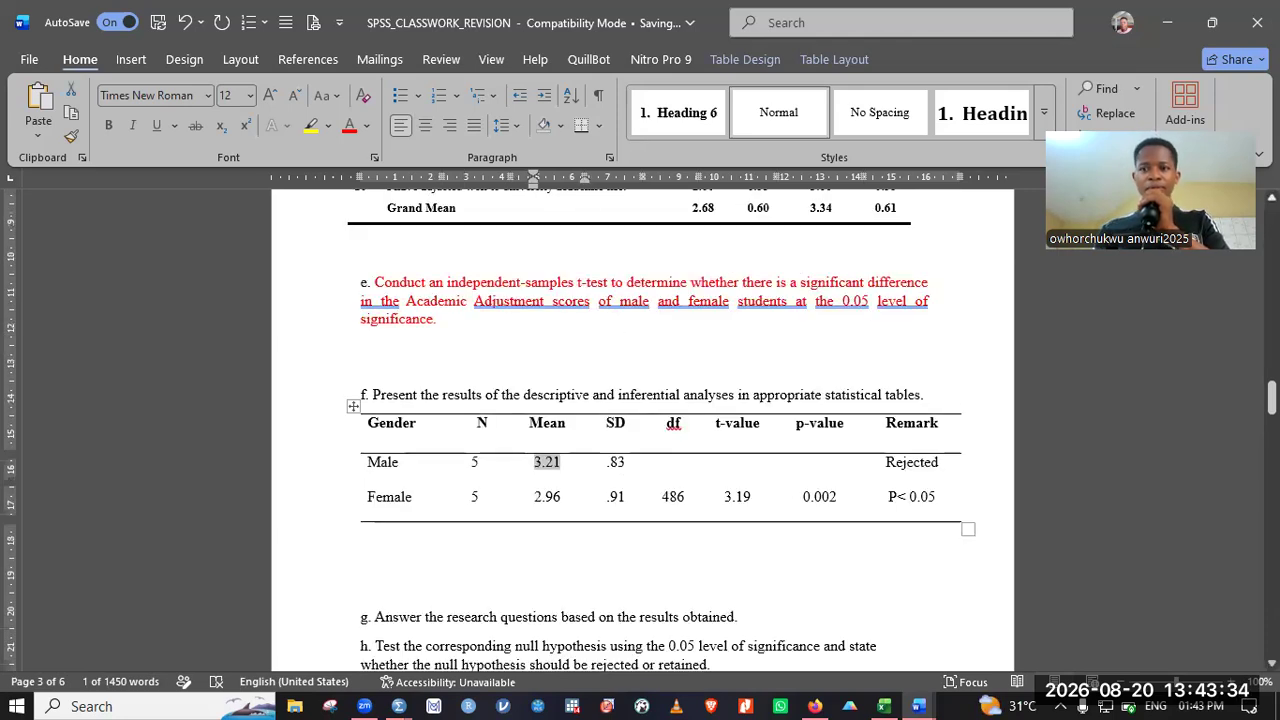
pyautogui.scroll(1, 642, 430)
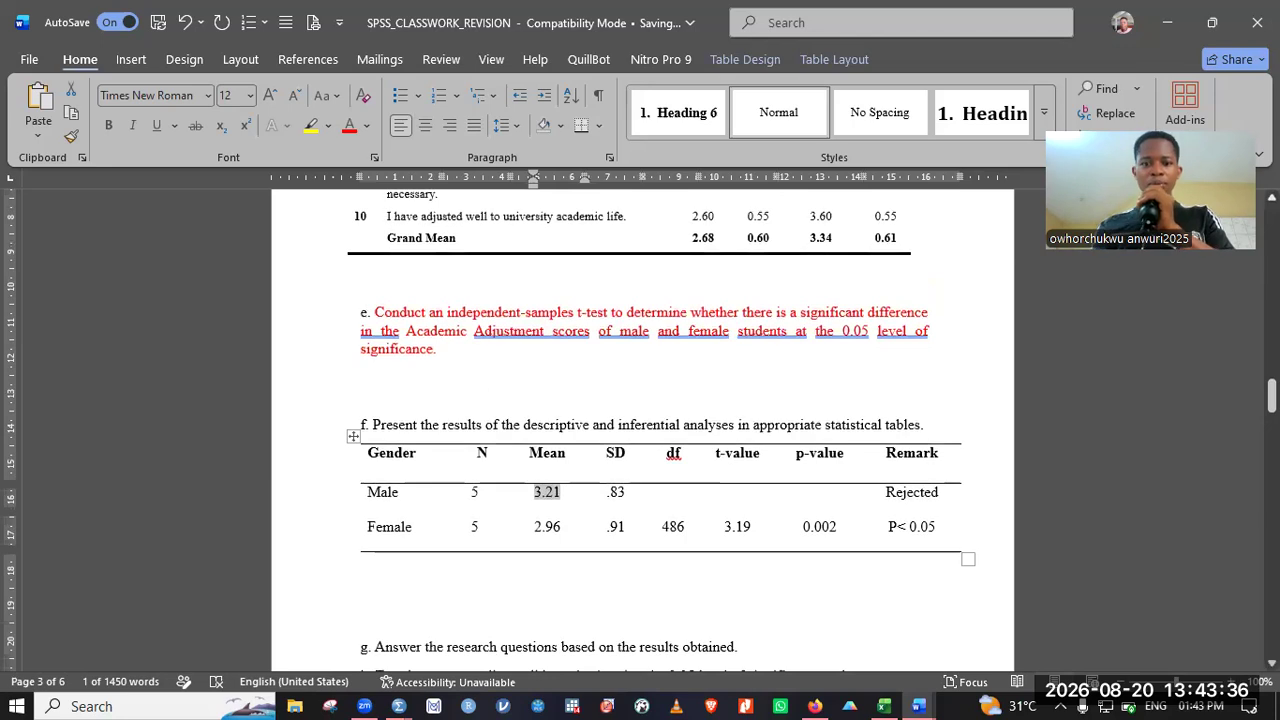
pyautogui.write('2.68')
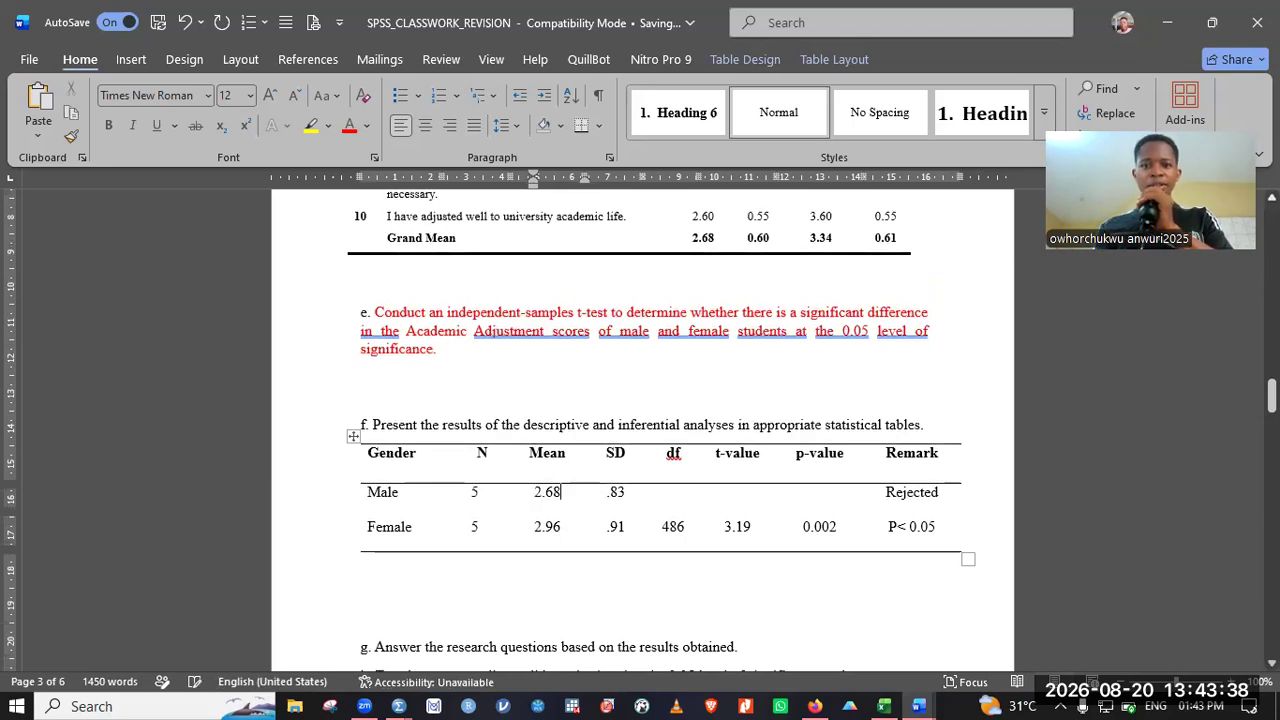
pyautogui.click(610, 492)
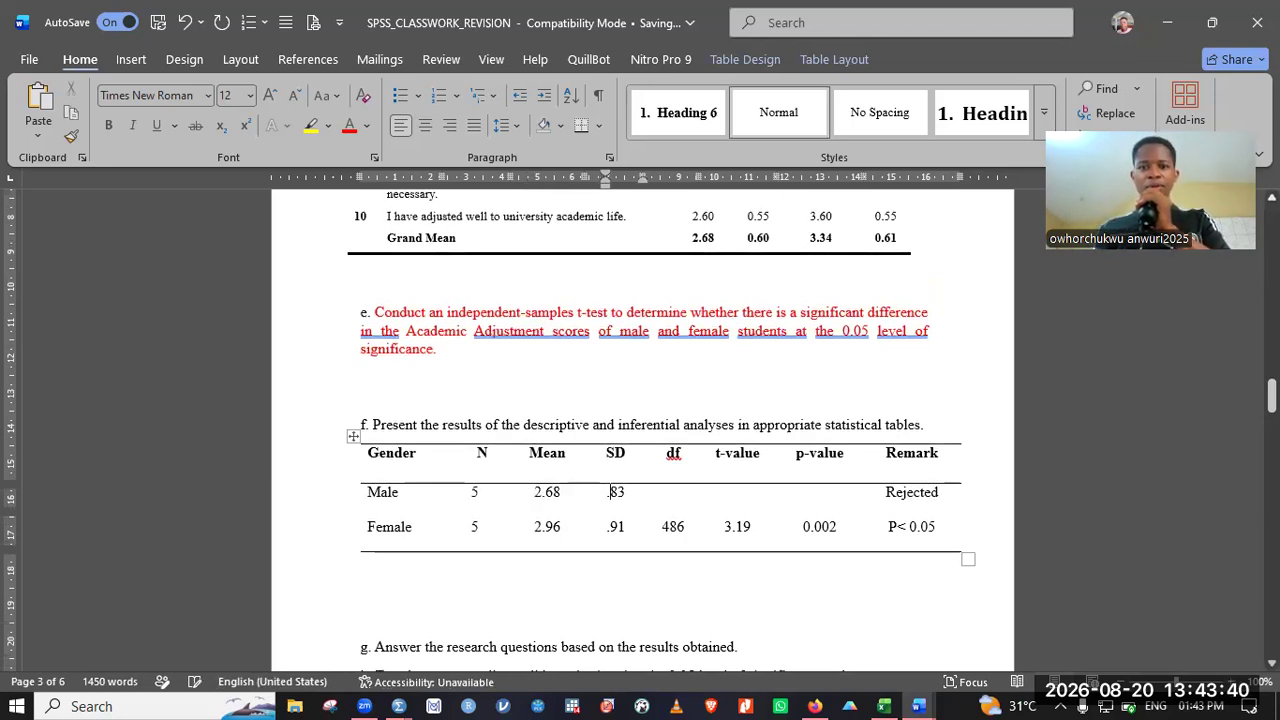
pyautogui.doubleClick(612, 492)
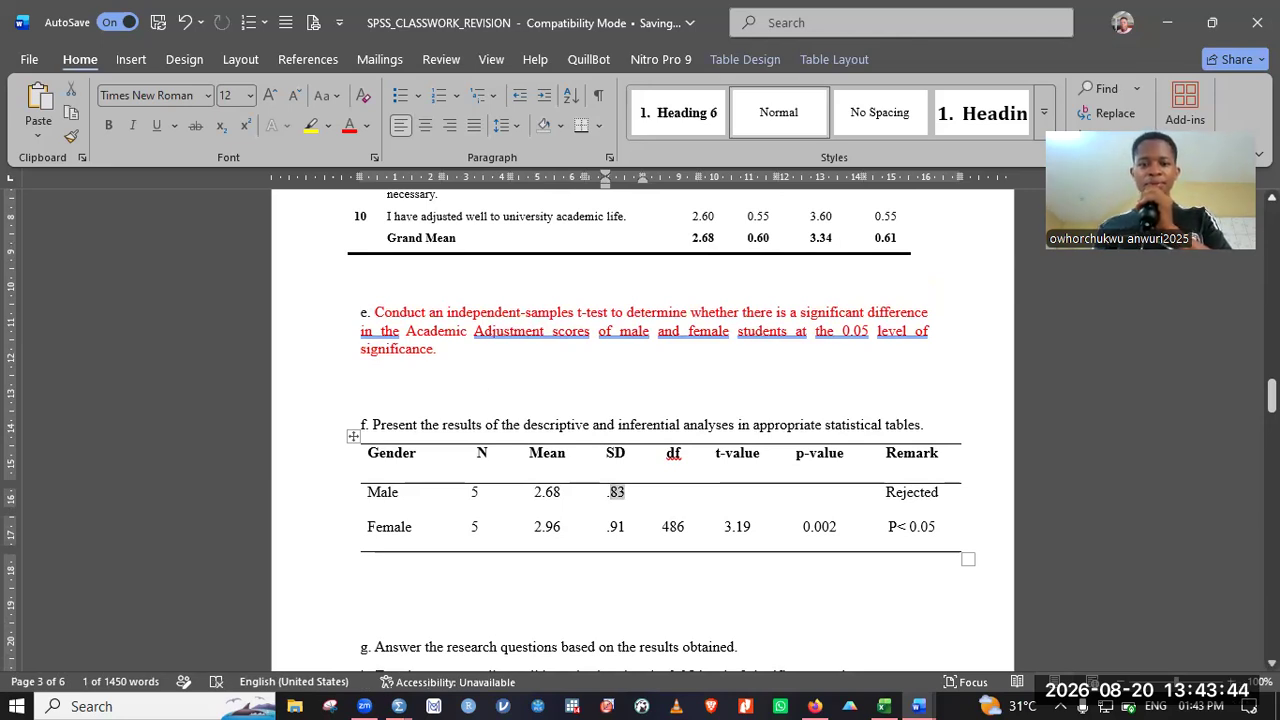
pyautogui.write('60')
pyautogui.click(607, 492)
pyautogui.write('0')
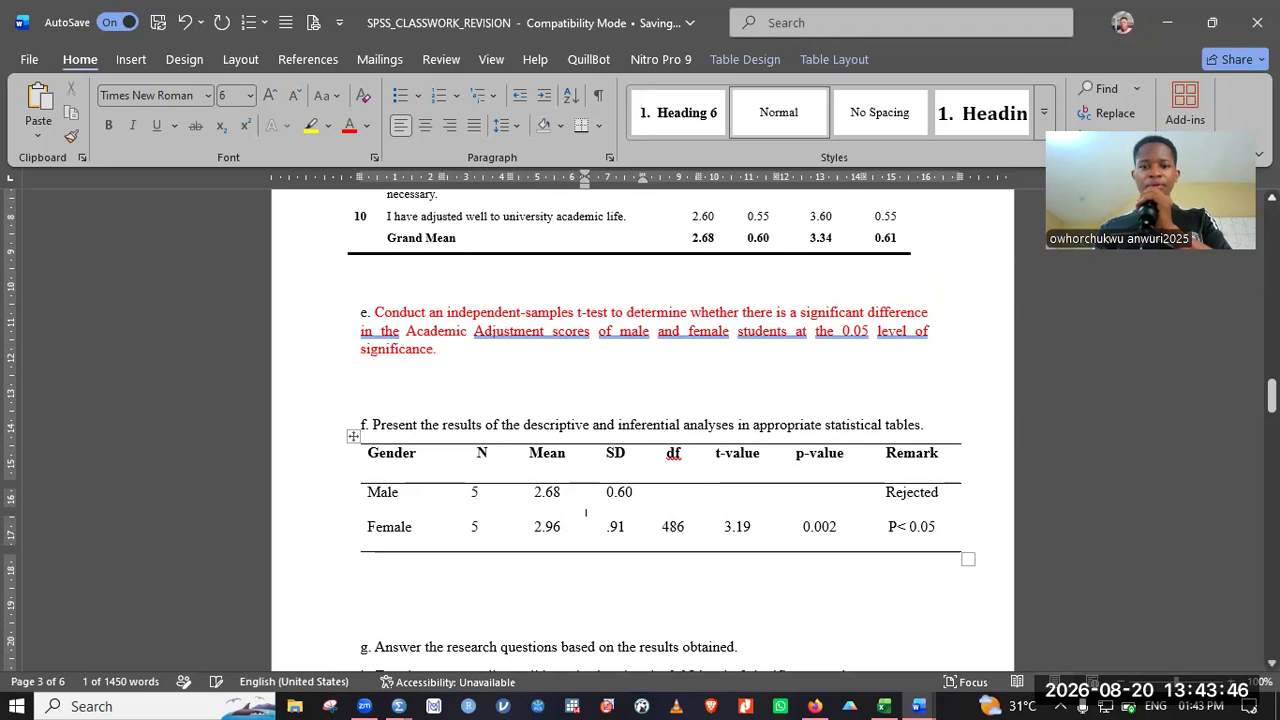
# Step: Set the Female row's SD to 0.61 and mean to 3.34 in item f's table
pyautogui.click(606, 526)
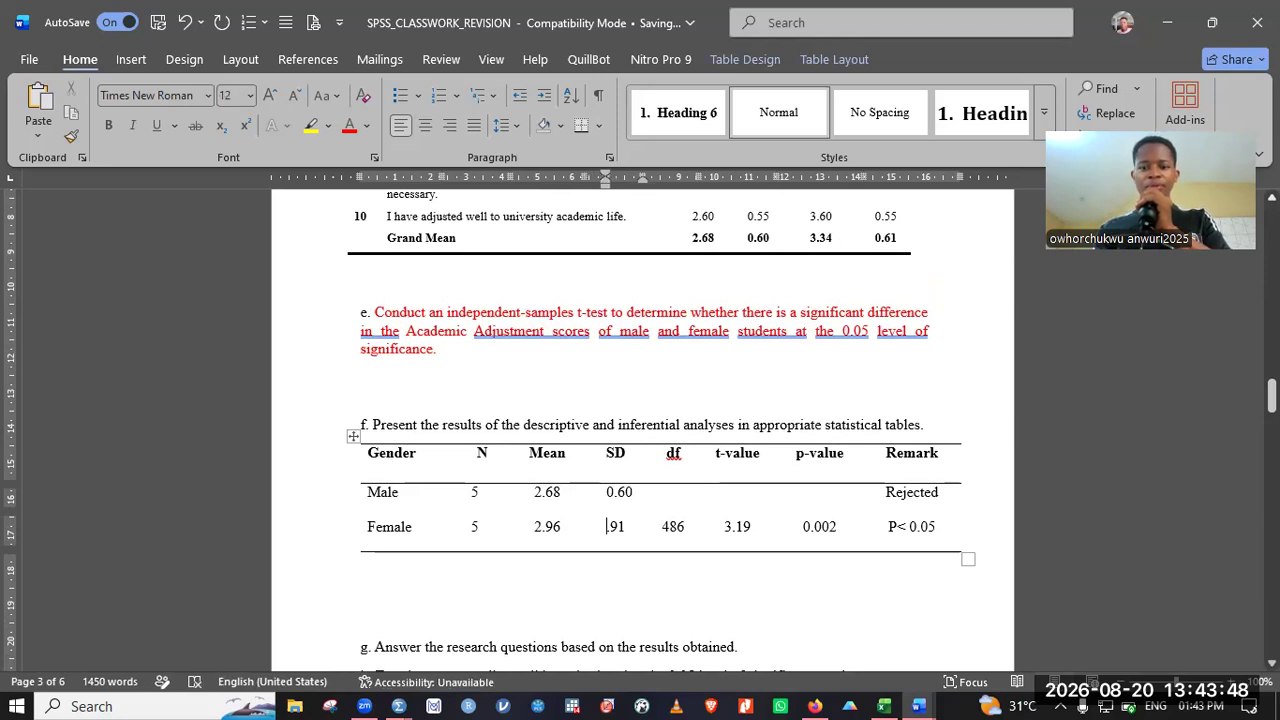
pyautogui.write('0.')
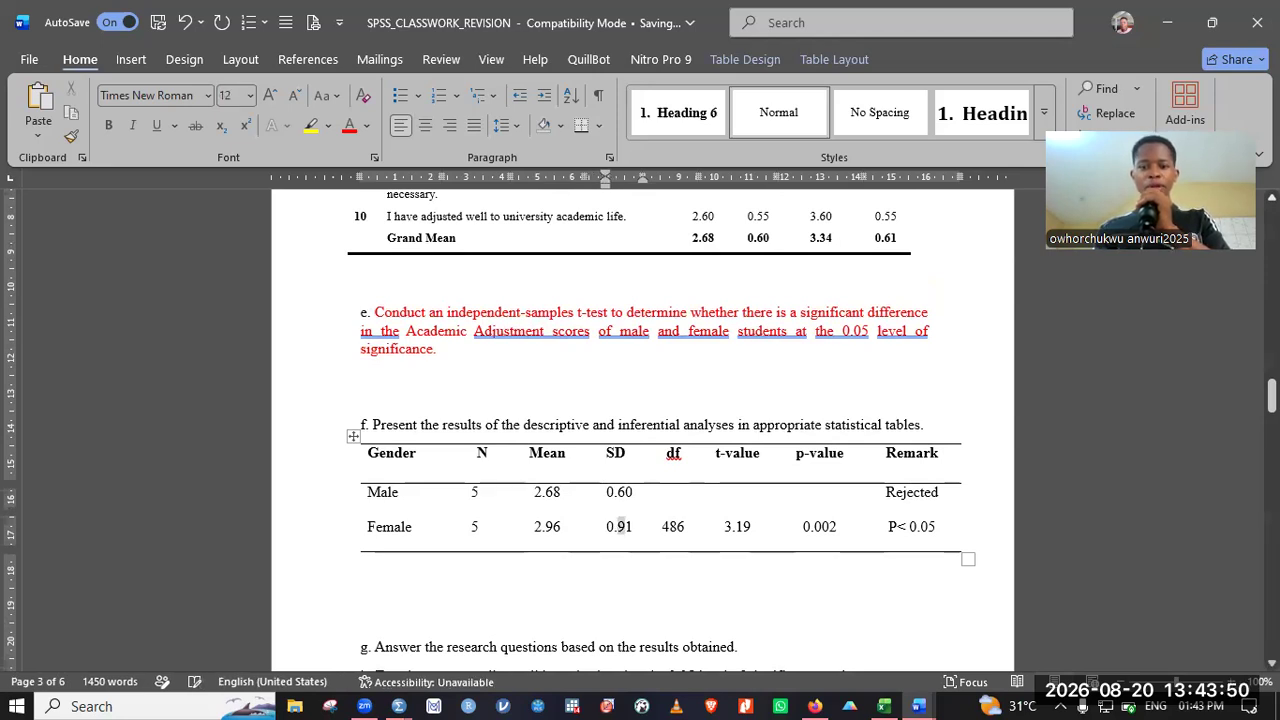
pyautogui.press('BackSpace')
pyautogui.write('6')
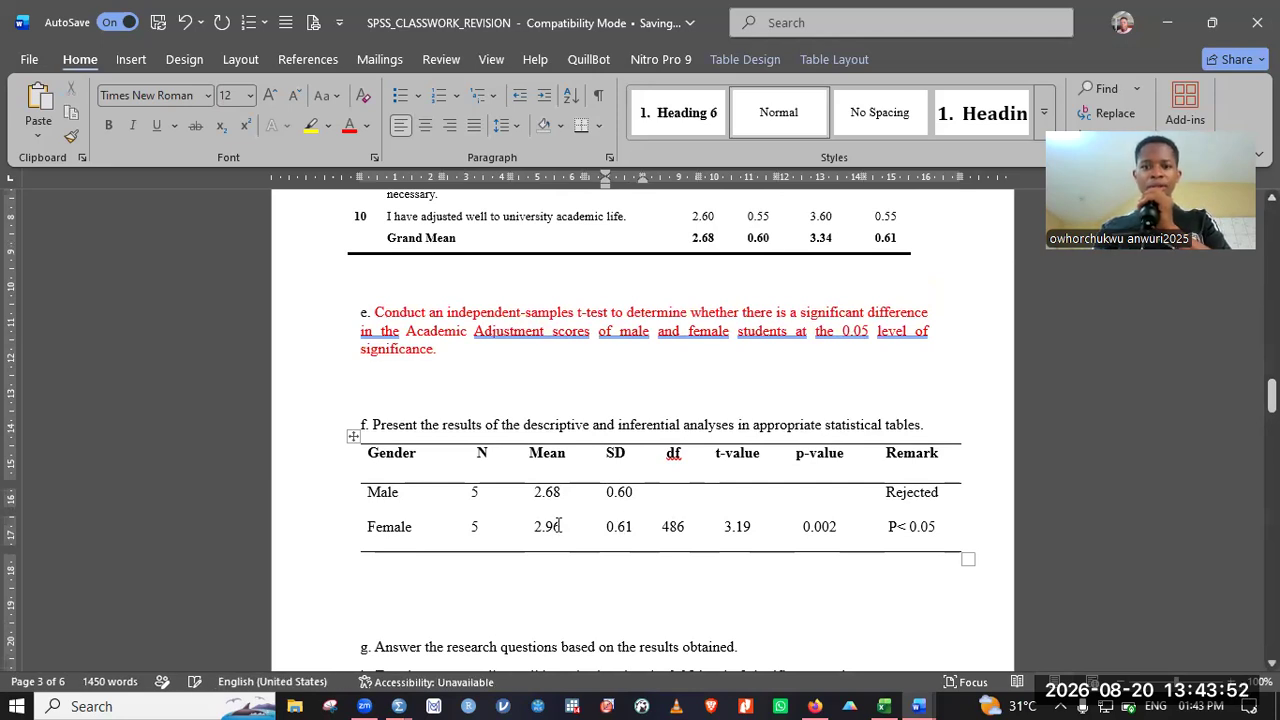
pyautogui.click(558, 525)
pyautogui.doubleClick(560, 525)
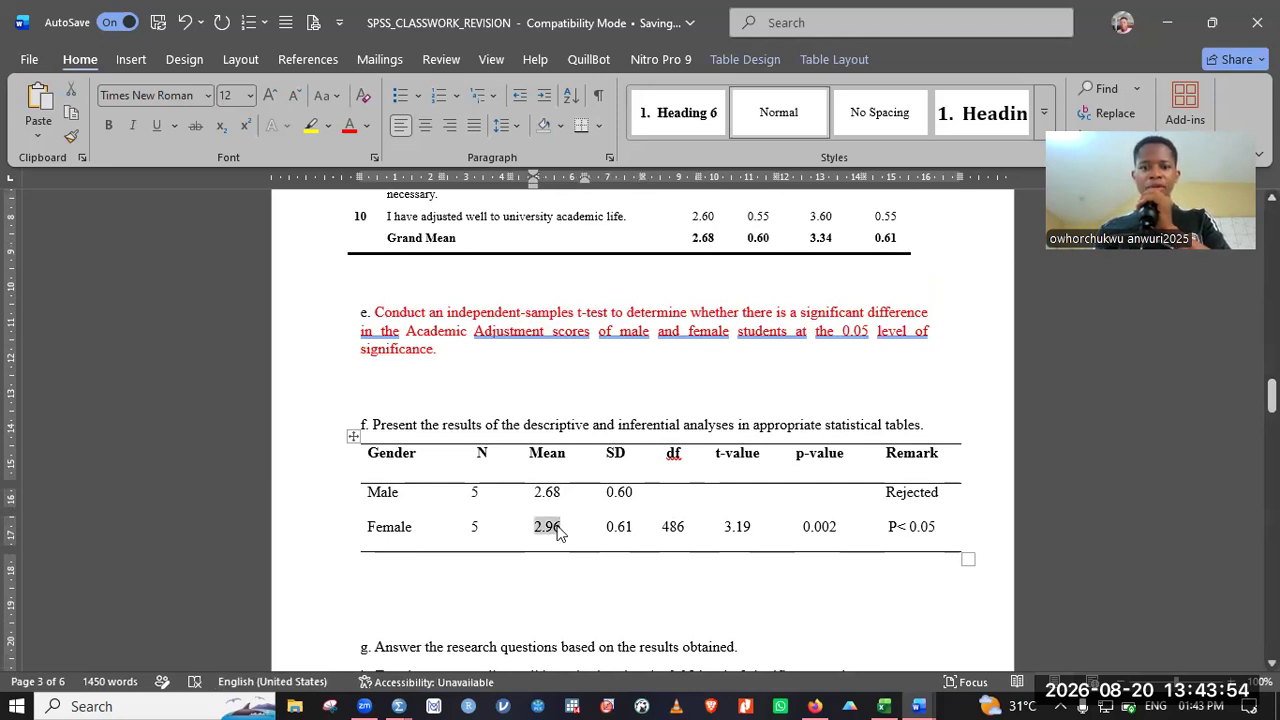
pyautogui.write('3.')
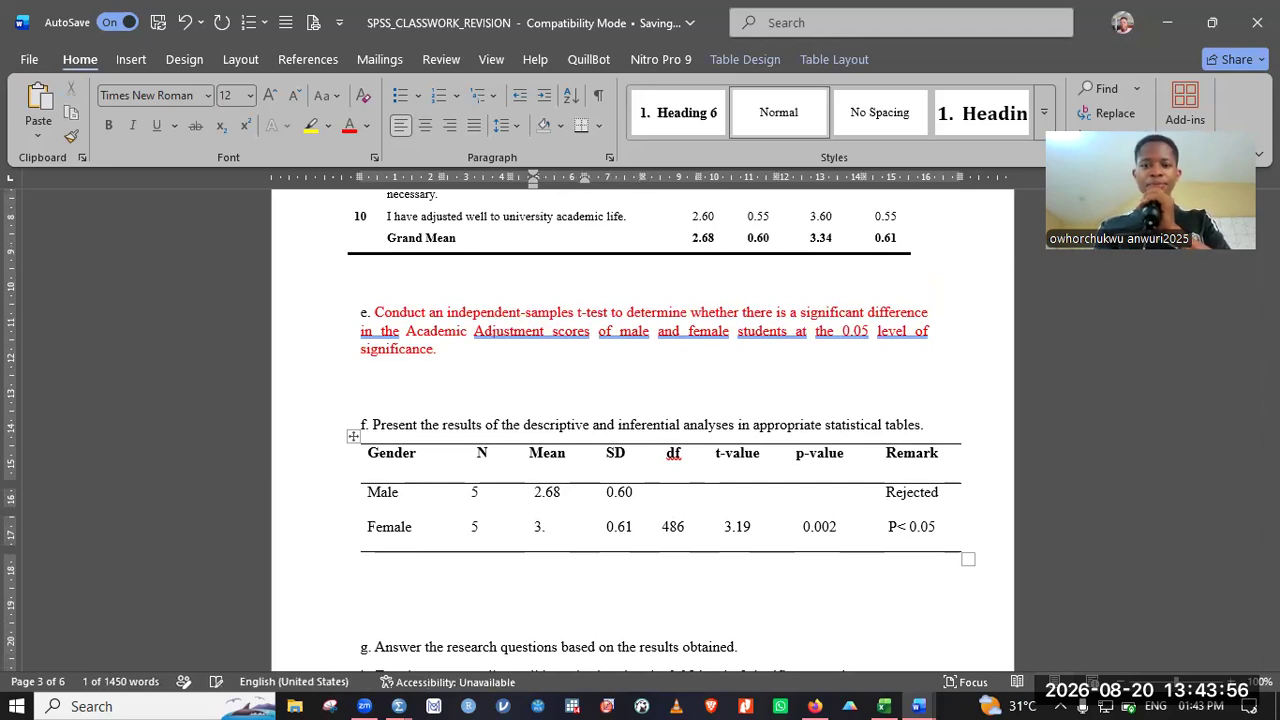
pyautogui.write('34')
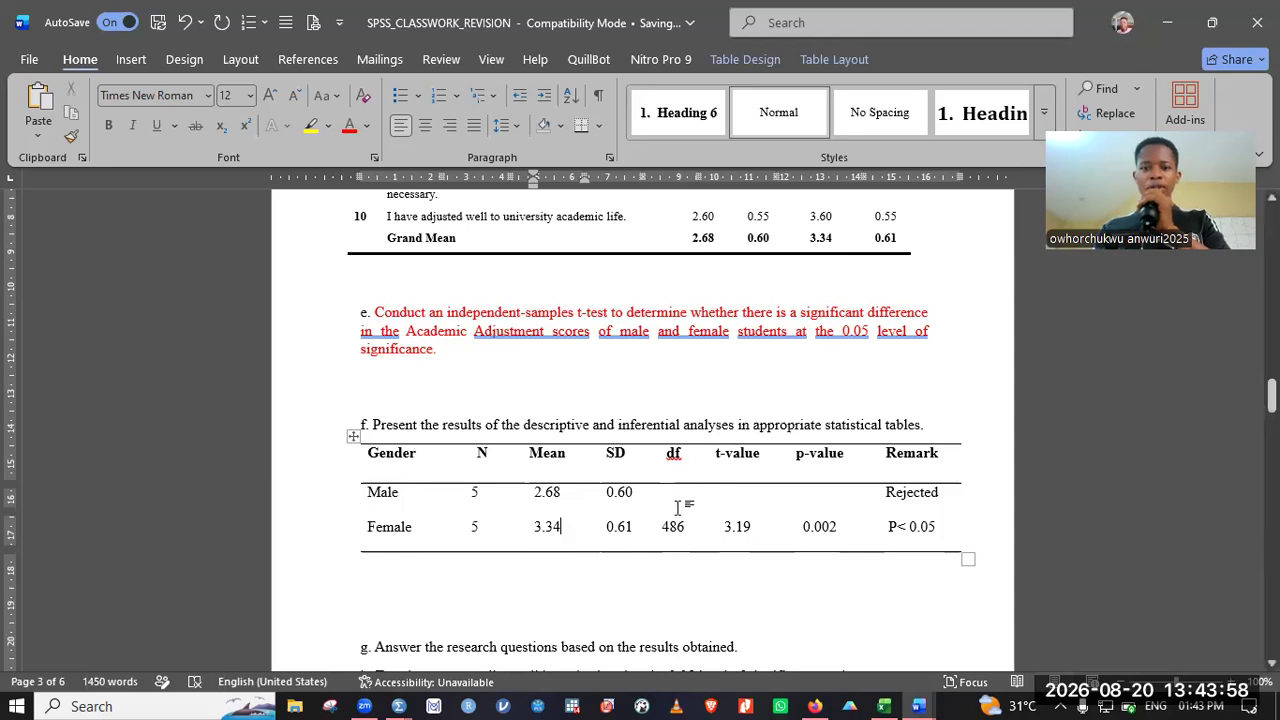
# Step: Look up the degrees of freedom in the SPSS Independent Samples Test output and set df to 8 in item f's Word table
pyautogui.click(680, 492)
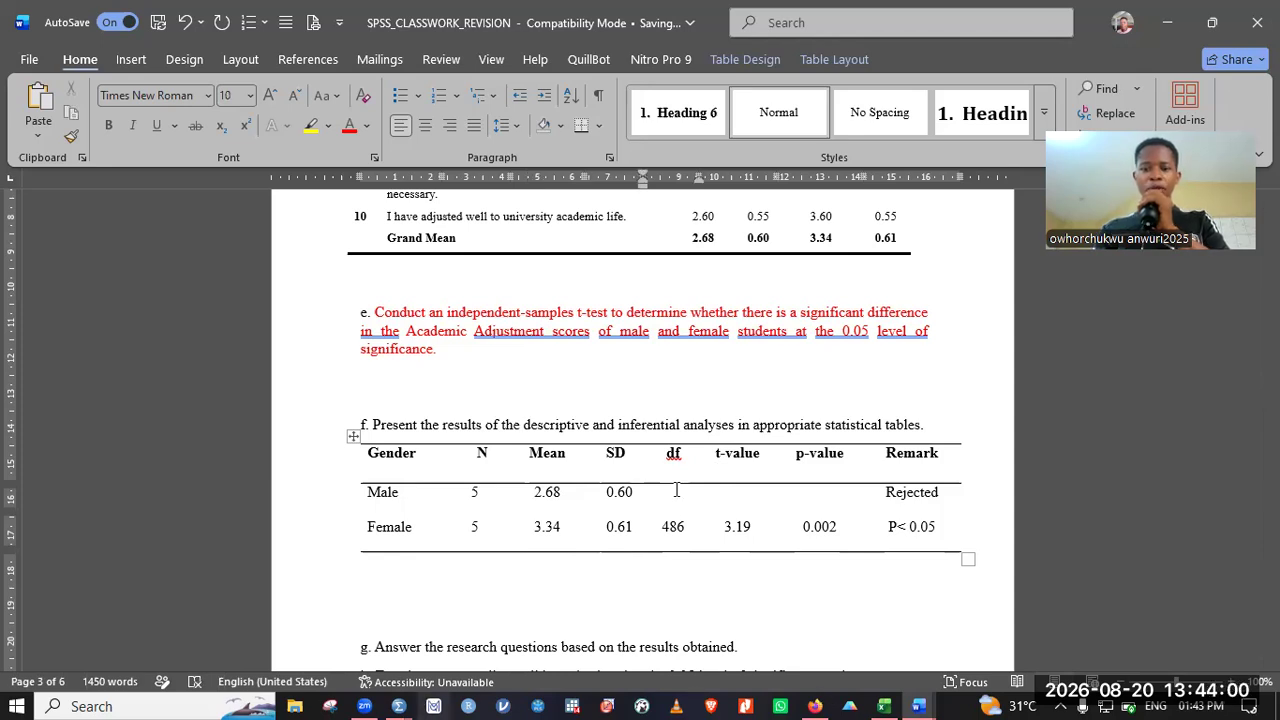
pyautogui.doubleClick(668, 455)
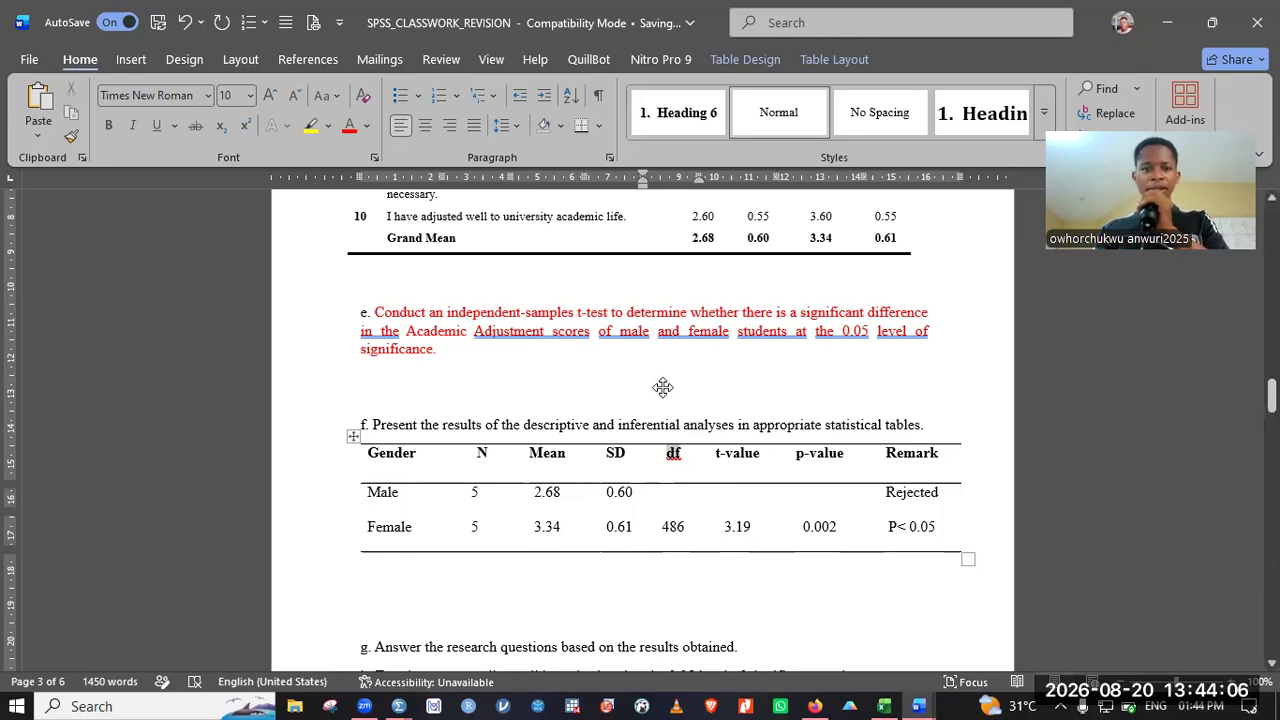
pyautogui.hotkey('alt', 'Tab')
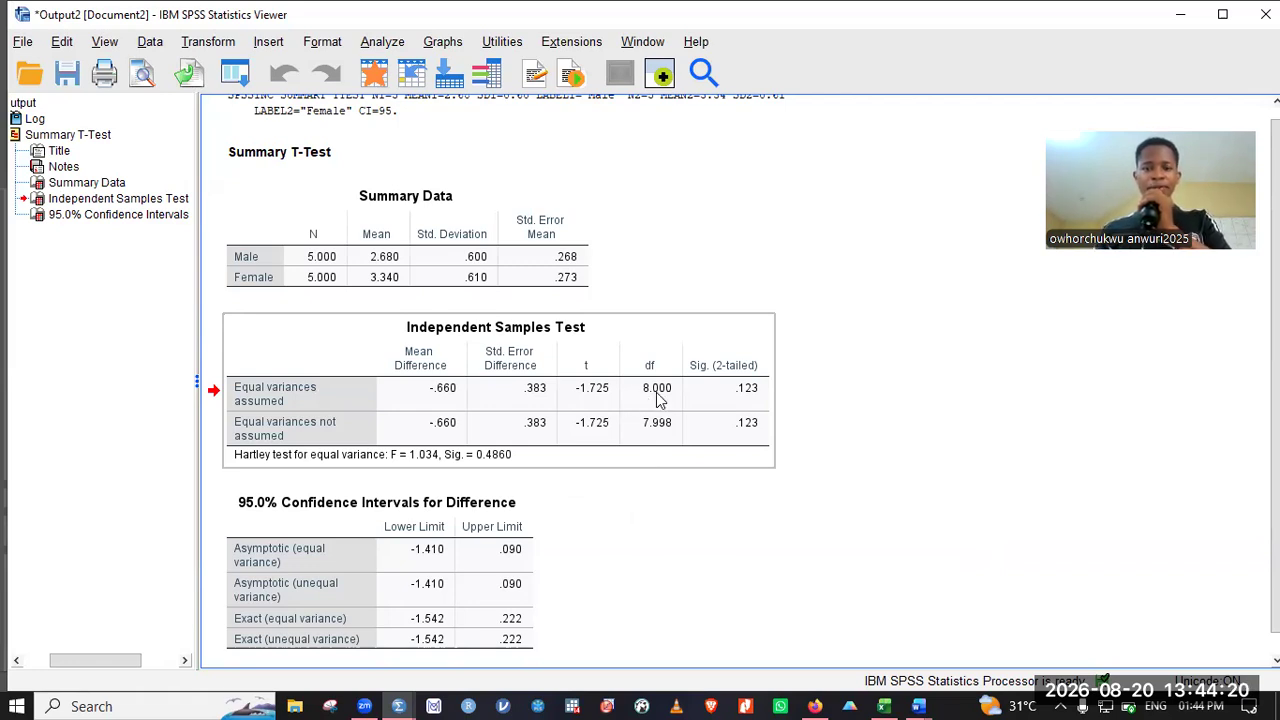
pyautogui.click(884, 706)
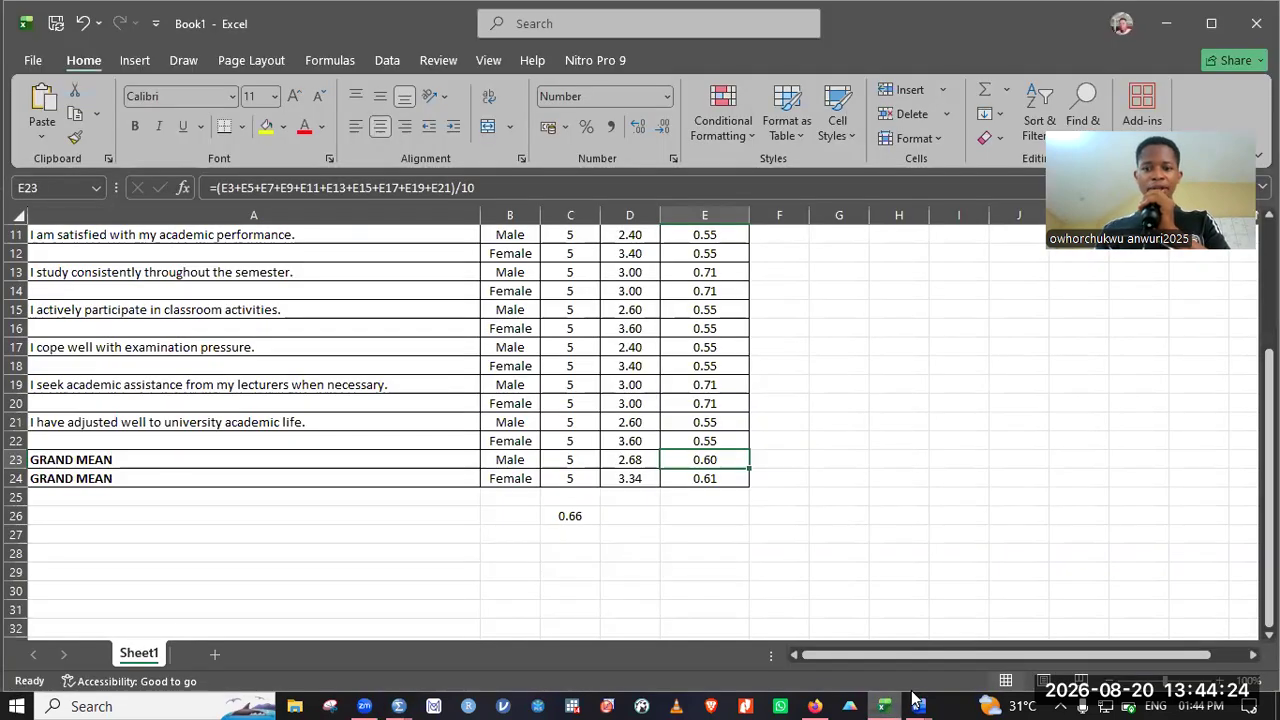
pyautogui.click(918, 706)
pyautogui.click(730, 553)
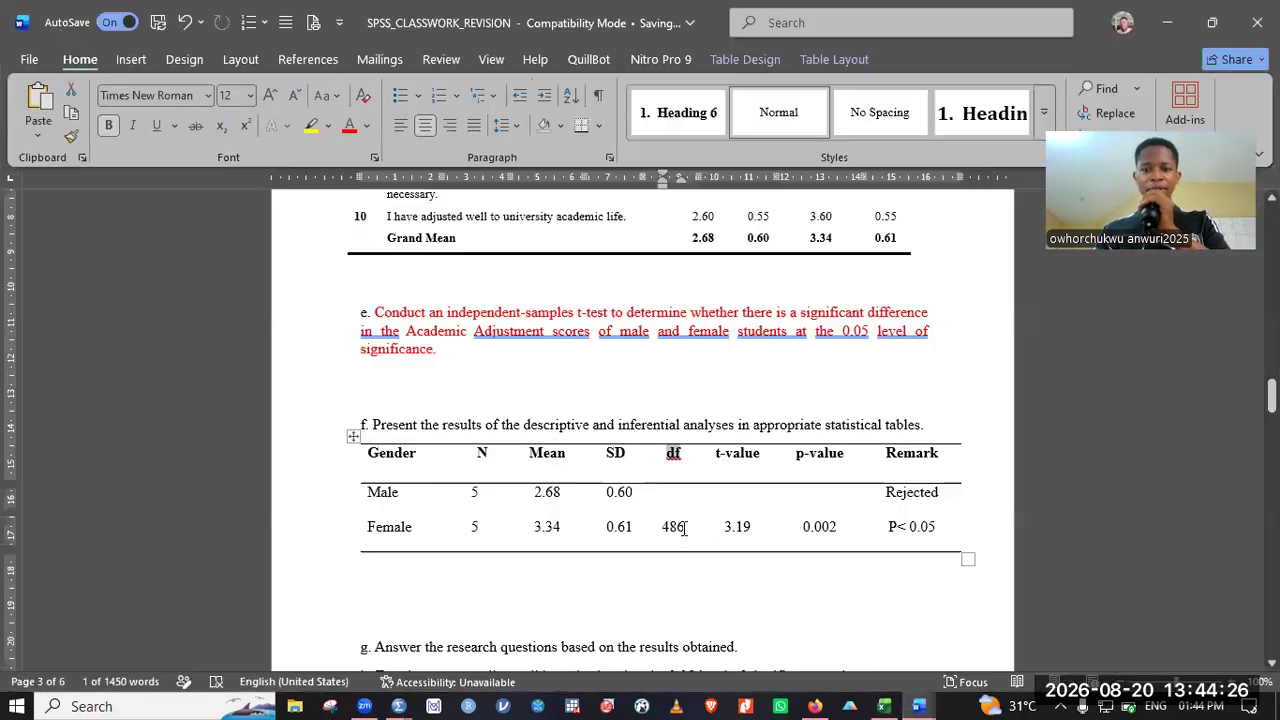
pyautogui.click(693, 530)
pyautogui.doubleClick(693, 530)
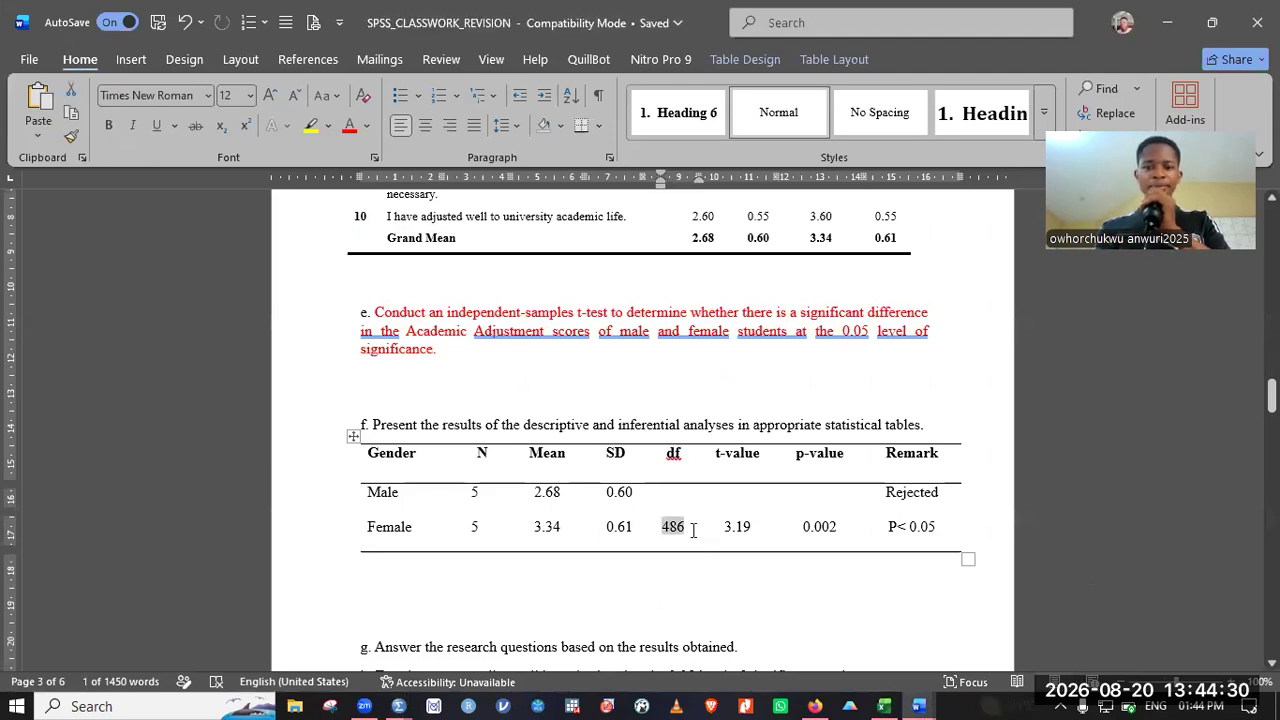
pyautogui.write('8')
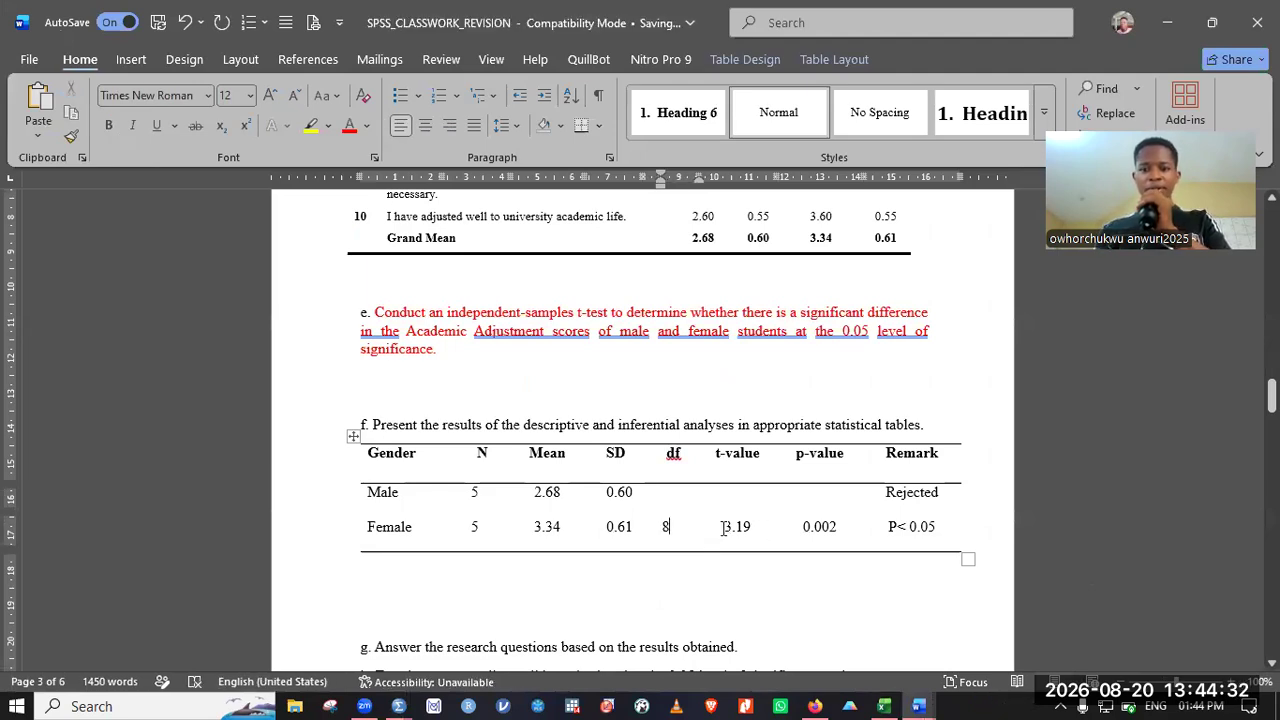
pyautogui.press('Right')
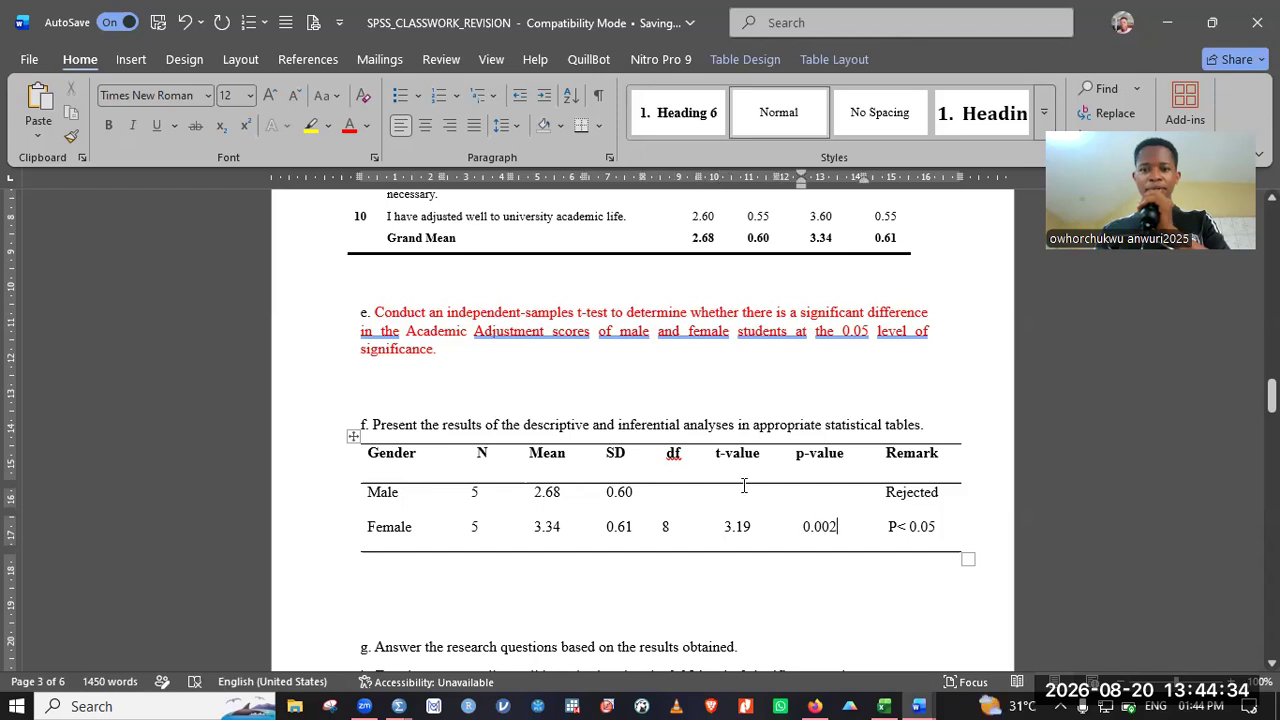
# Step: Colour the text of the whole p-value column red in item f's table
pyautogui.click(834, 527)
pyautogui.click(798, 475)
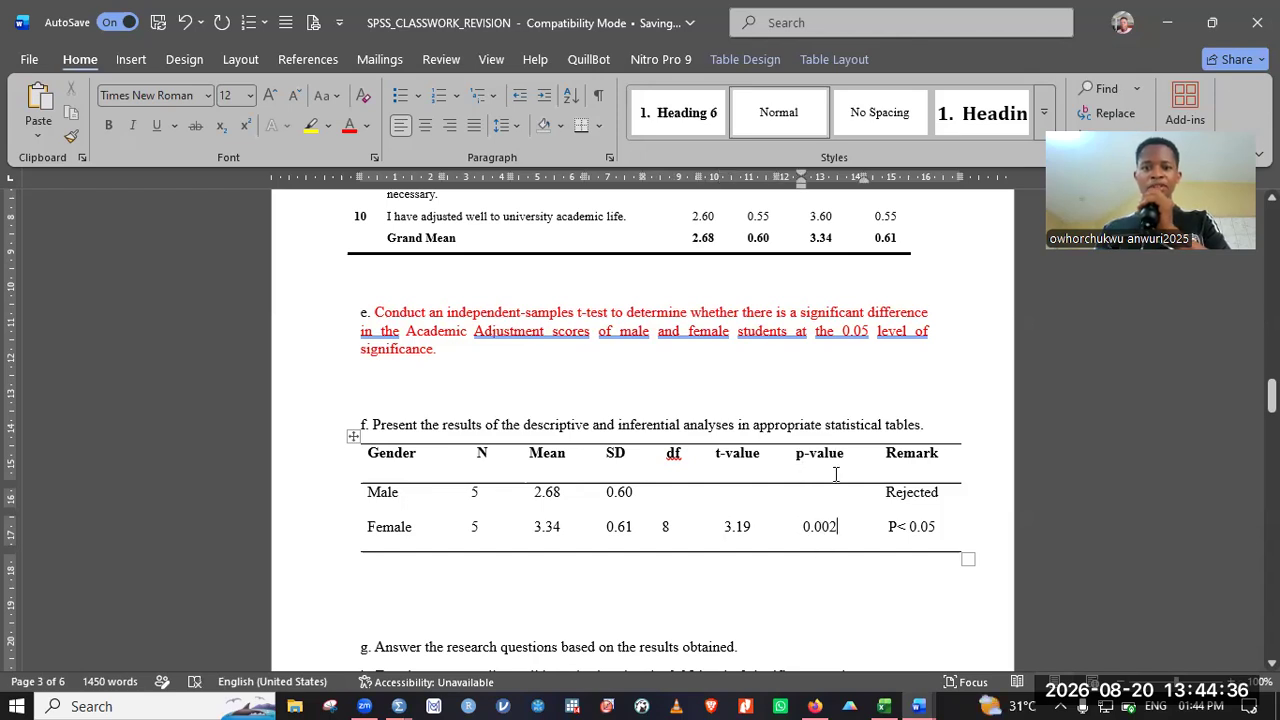
pyautogui.keyDown('shift'); pyautogui.click(835, 531); pyautogui.keyUp('shift')
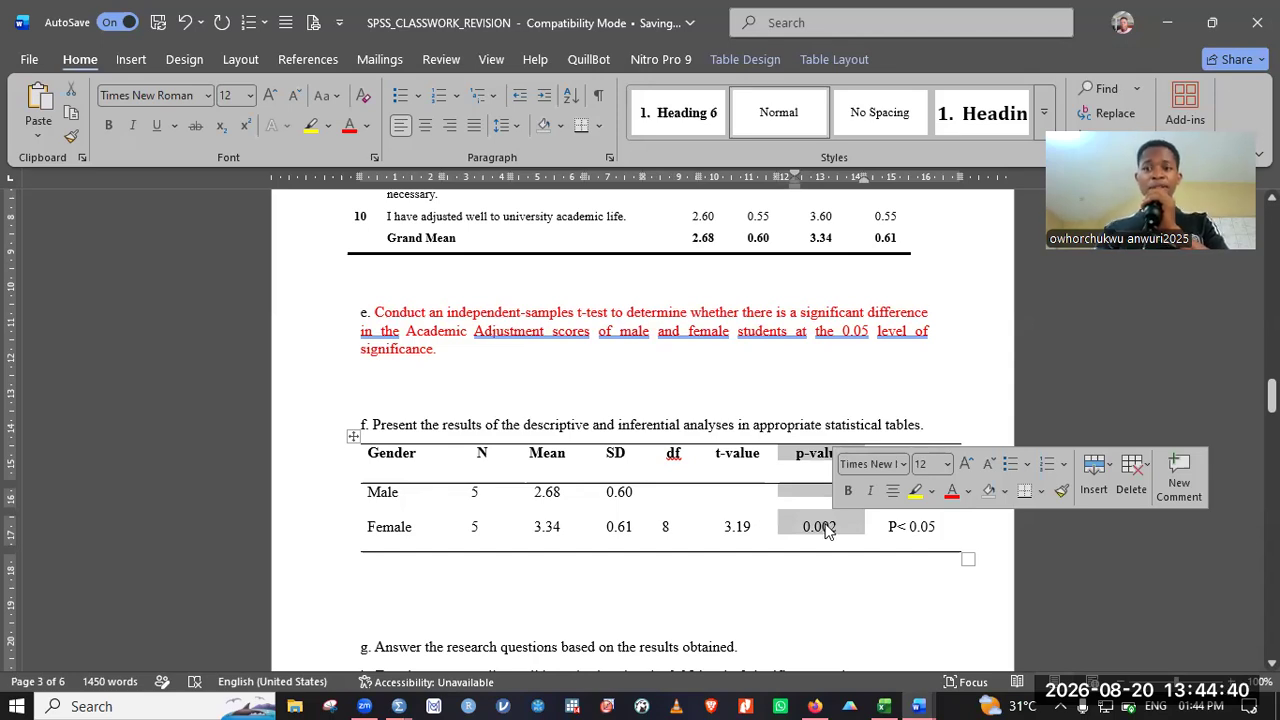
pyautogui.click(349, 125)
# Step: Check the t statistic in the SPSS output and set the t-value to -1.73 in item f's Word table
pyautogui.click(746, 527)
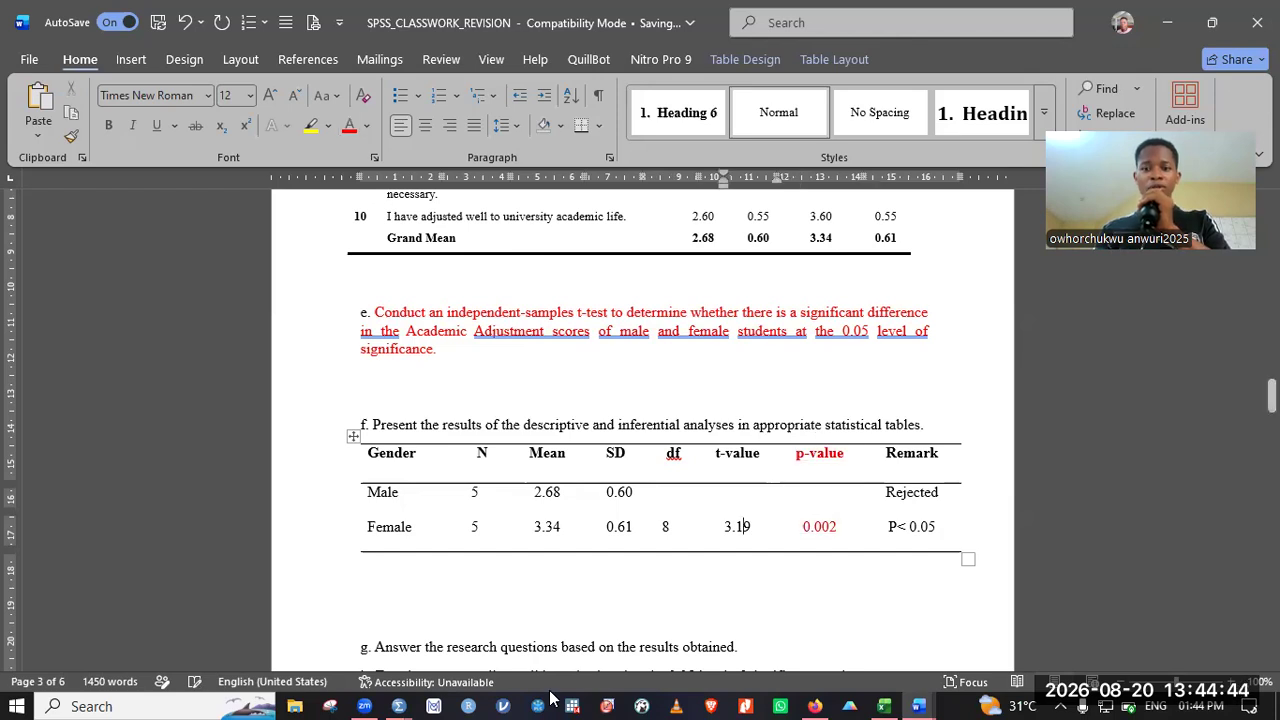
pyautogui.click(399, 705)
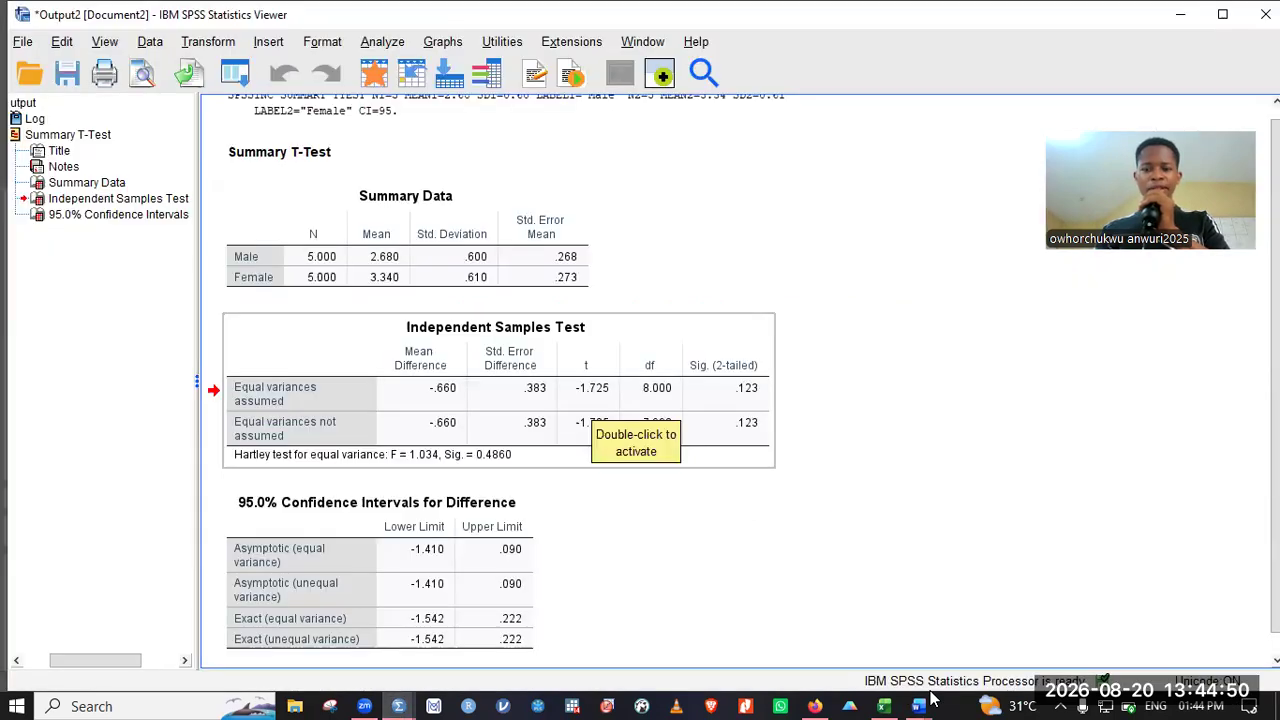
pyautogui.click(886, 706)
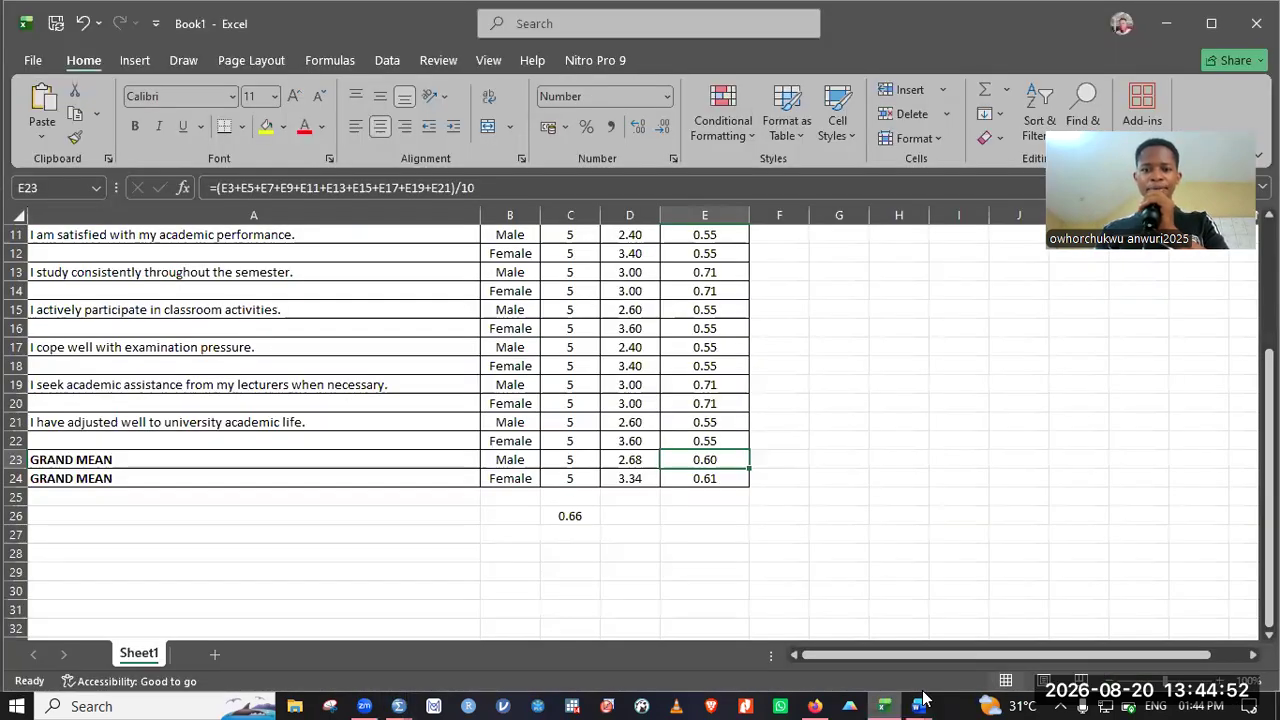
pyautogui.click(770, 600)
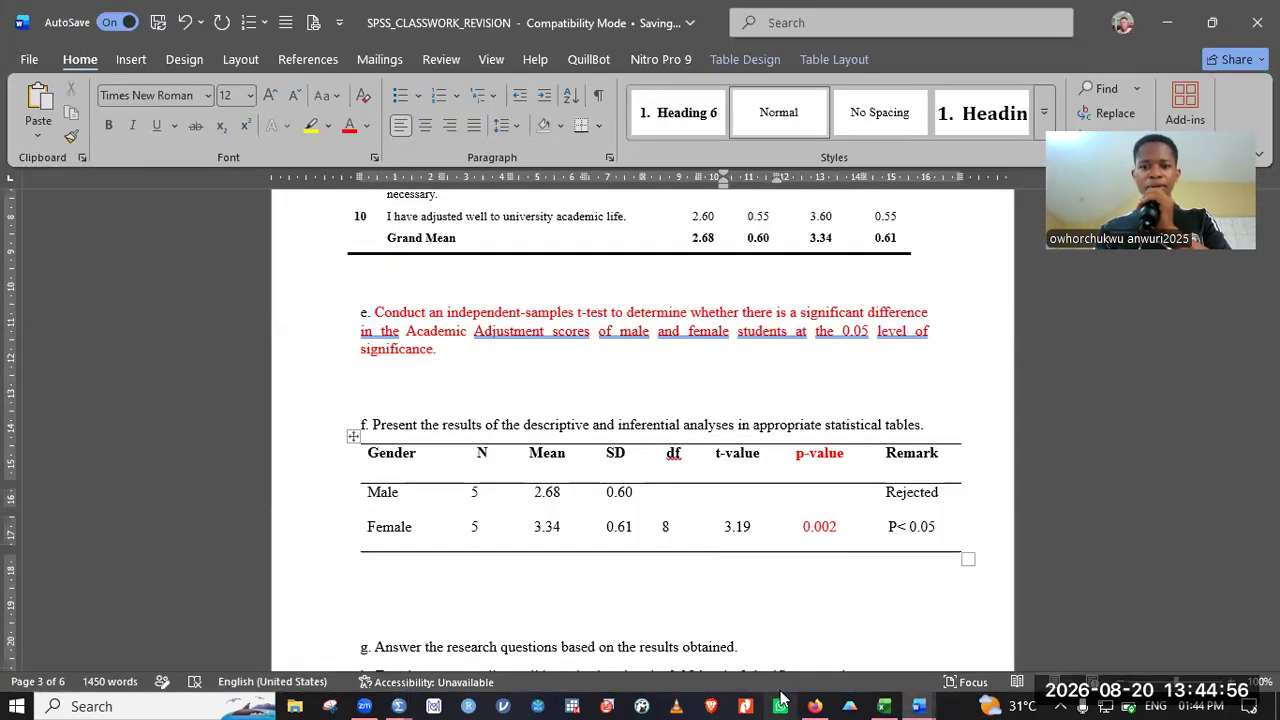
pyautogui.write('-')
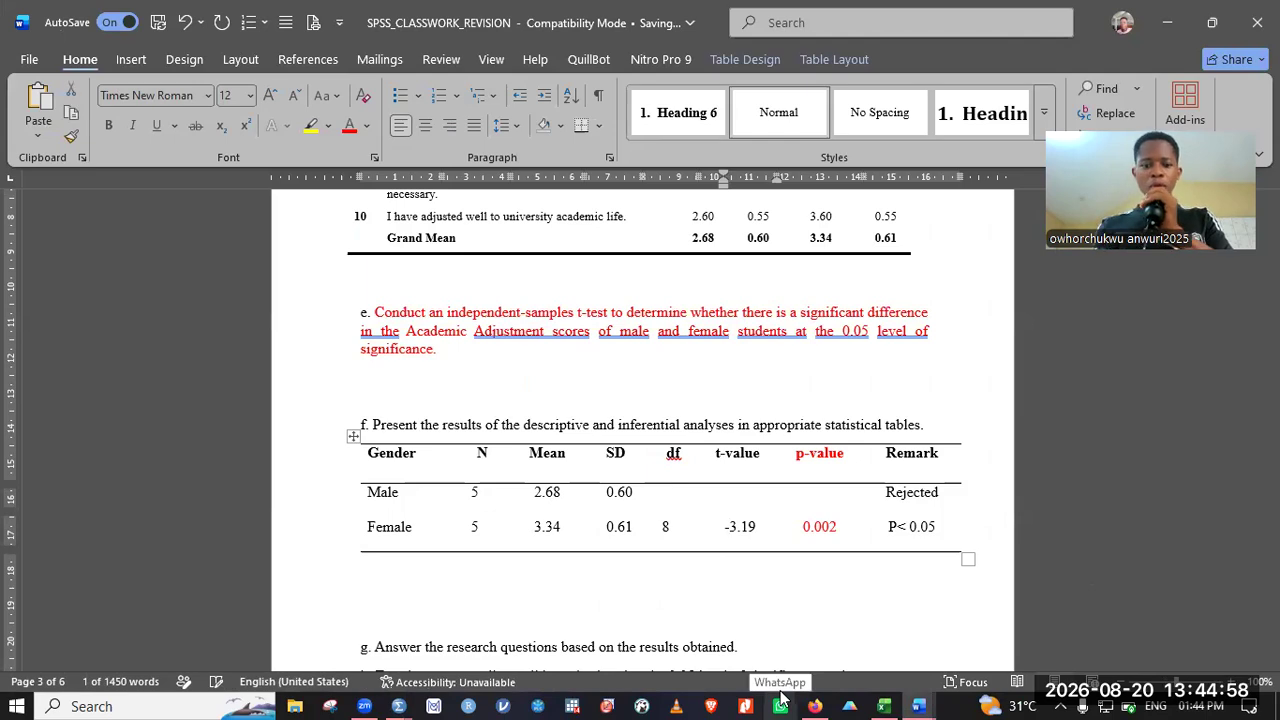
pyautogui.write('1.7')
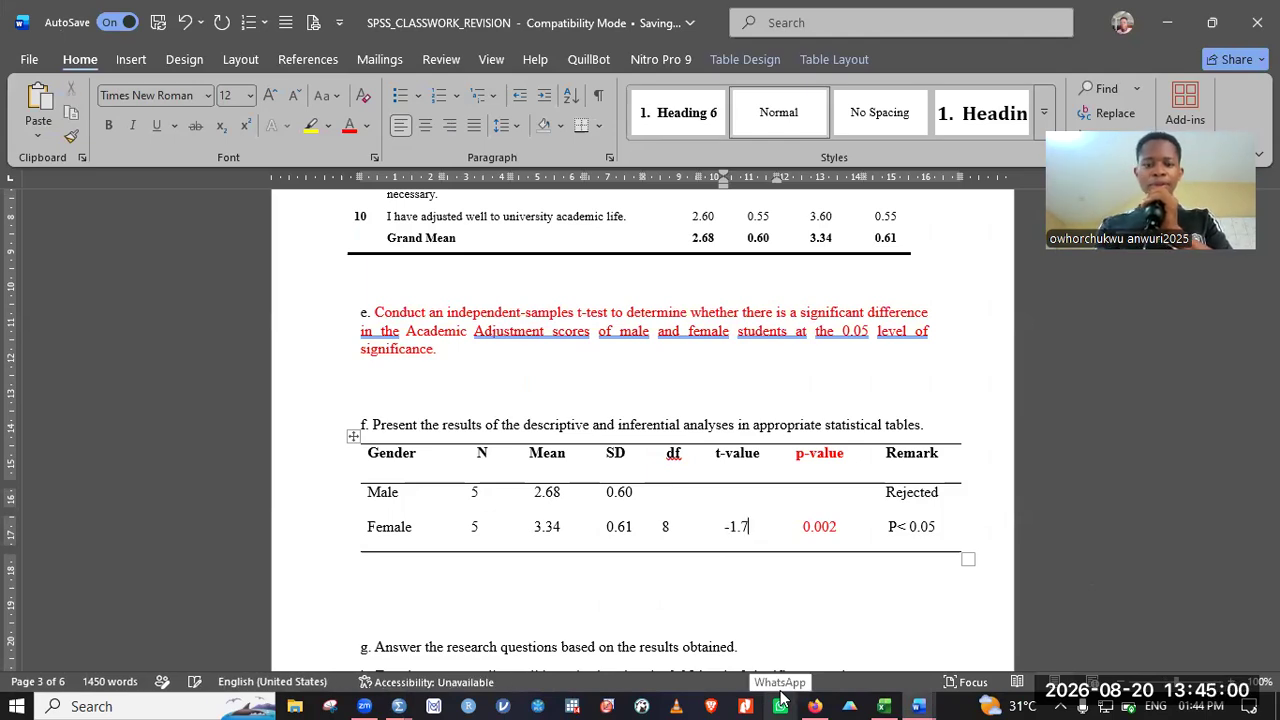
pyautogui.write('3')
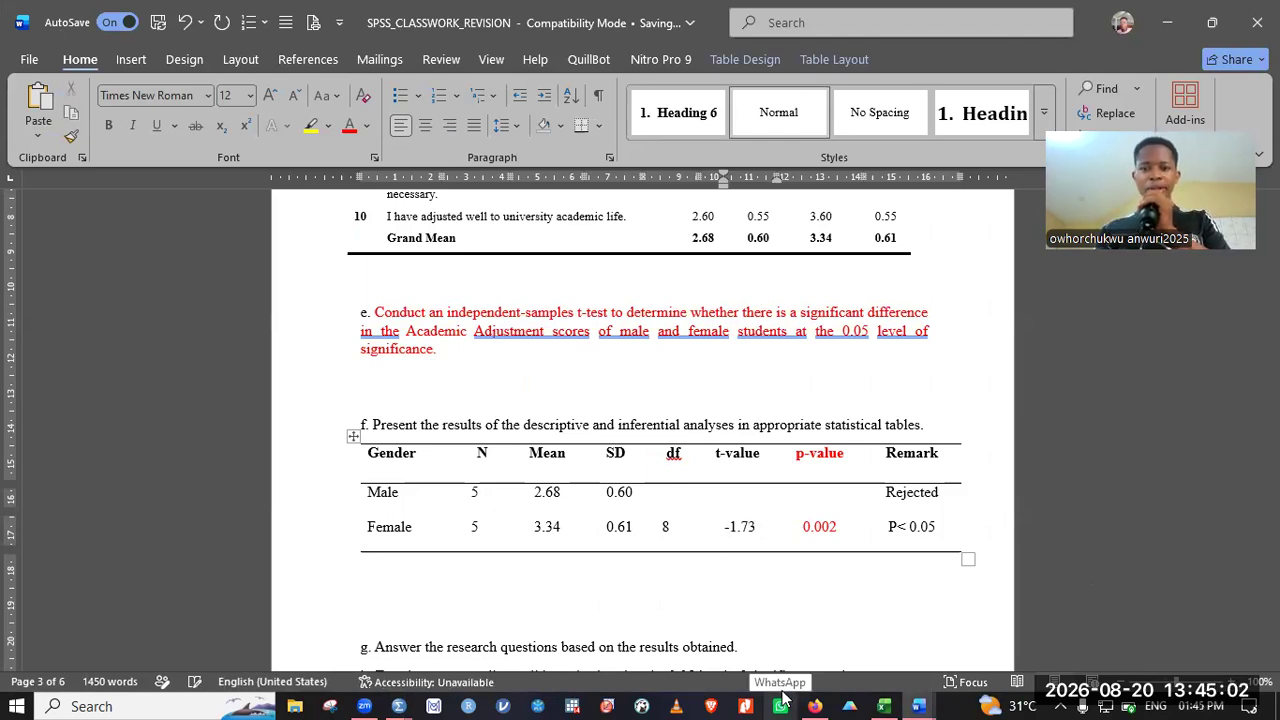
# Step: Check the two-tailed significance in the SPSS Independent Samples Test output and set the p-value to 0.123 in item f's Word table
pyautogui.moveTo(399, 706)
pyautogui.click(463, 650)
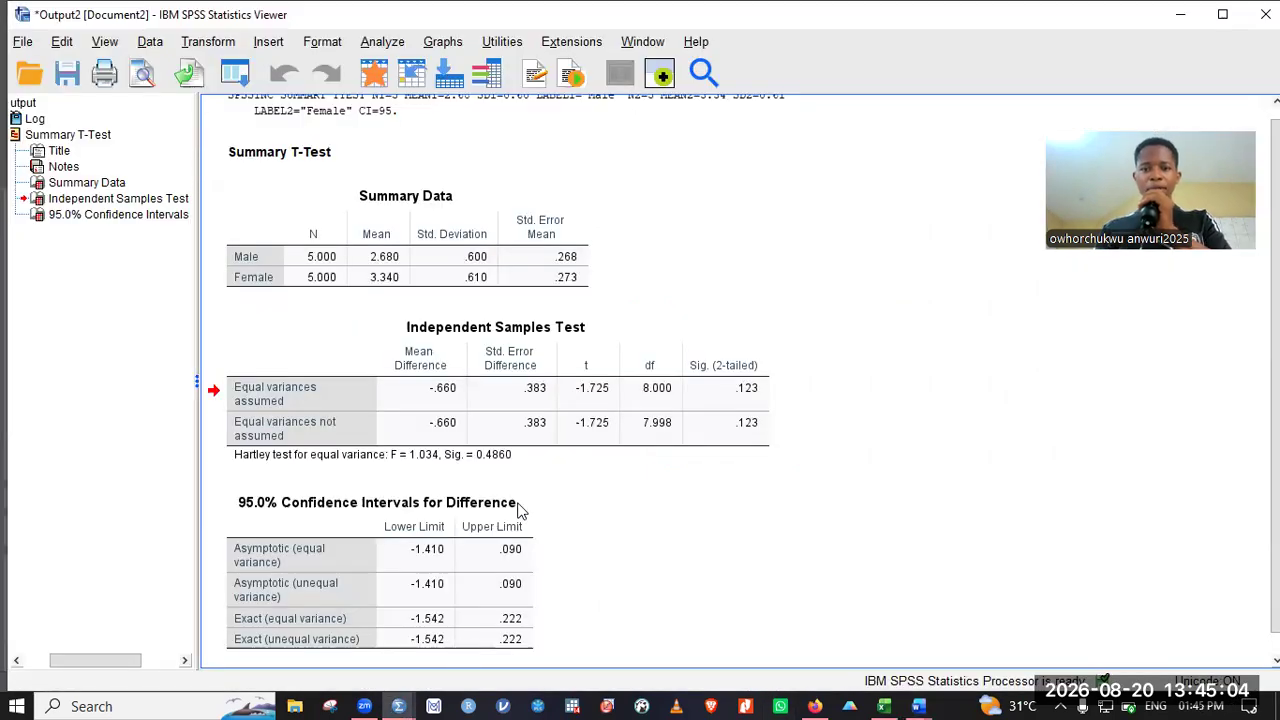
pyautogui.click(737, 365)
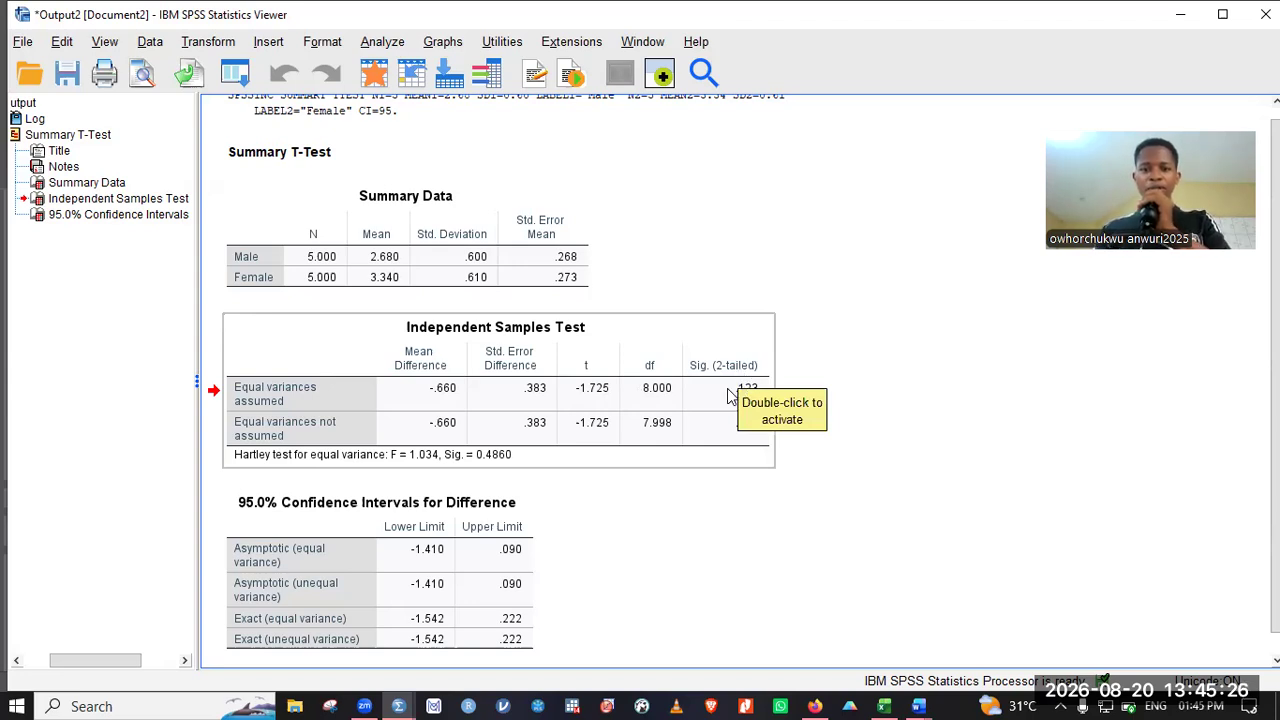
pyautogui.click(760, 401)
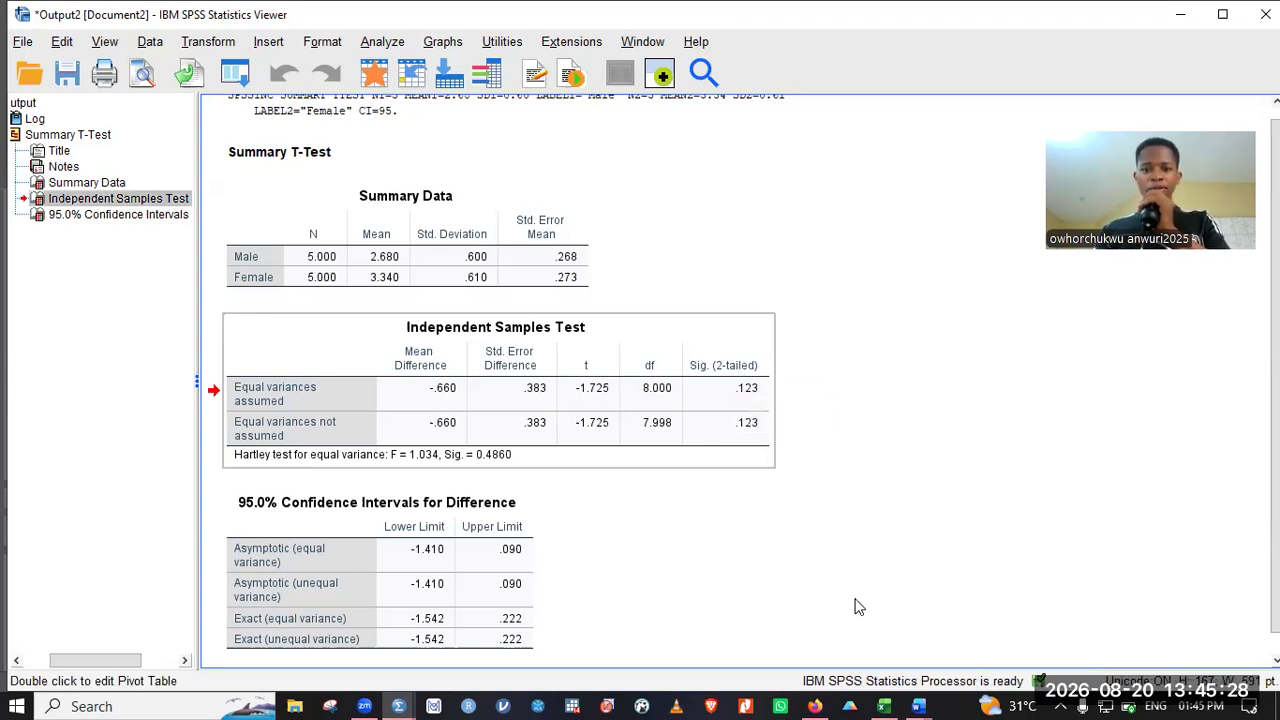
pyautogui.click(919, 706)
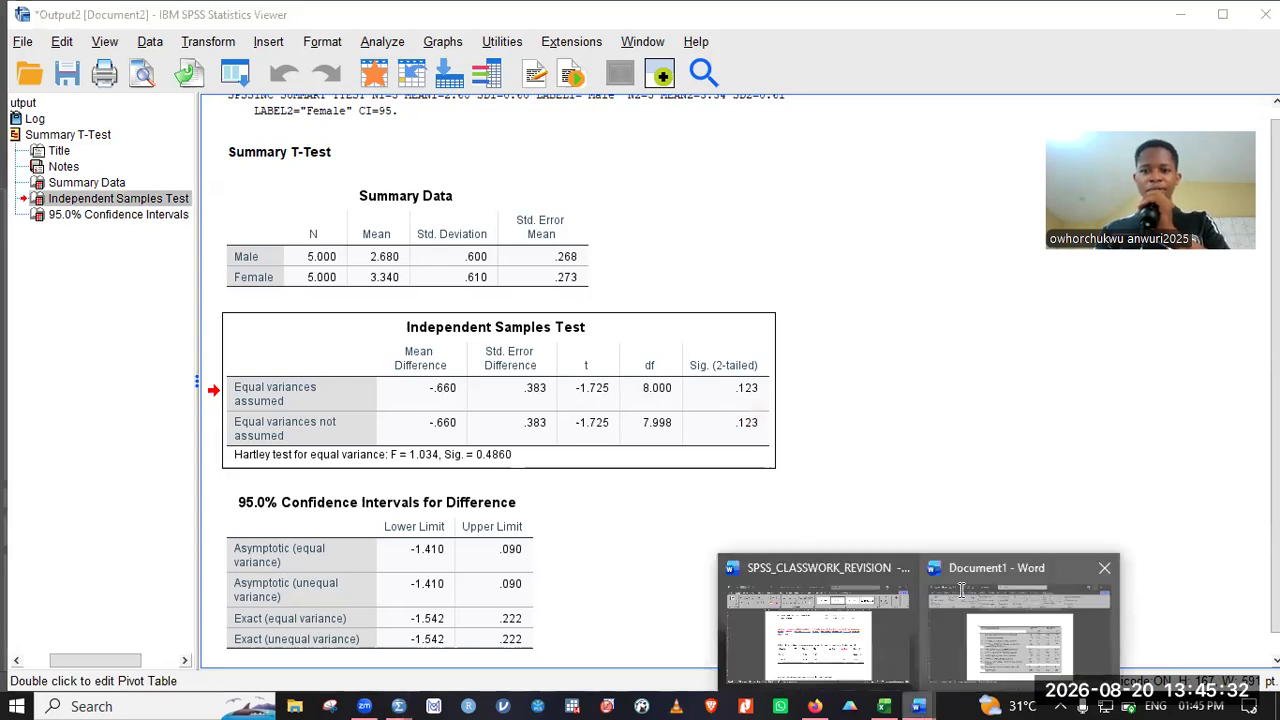
pyautogui.click(961, 590)
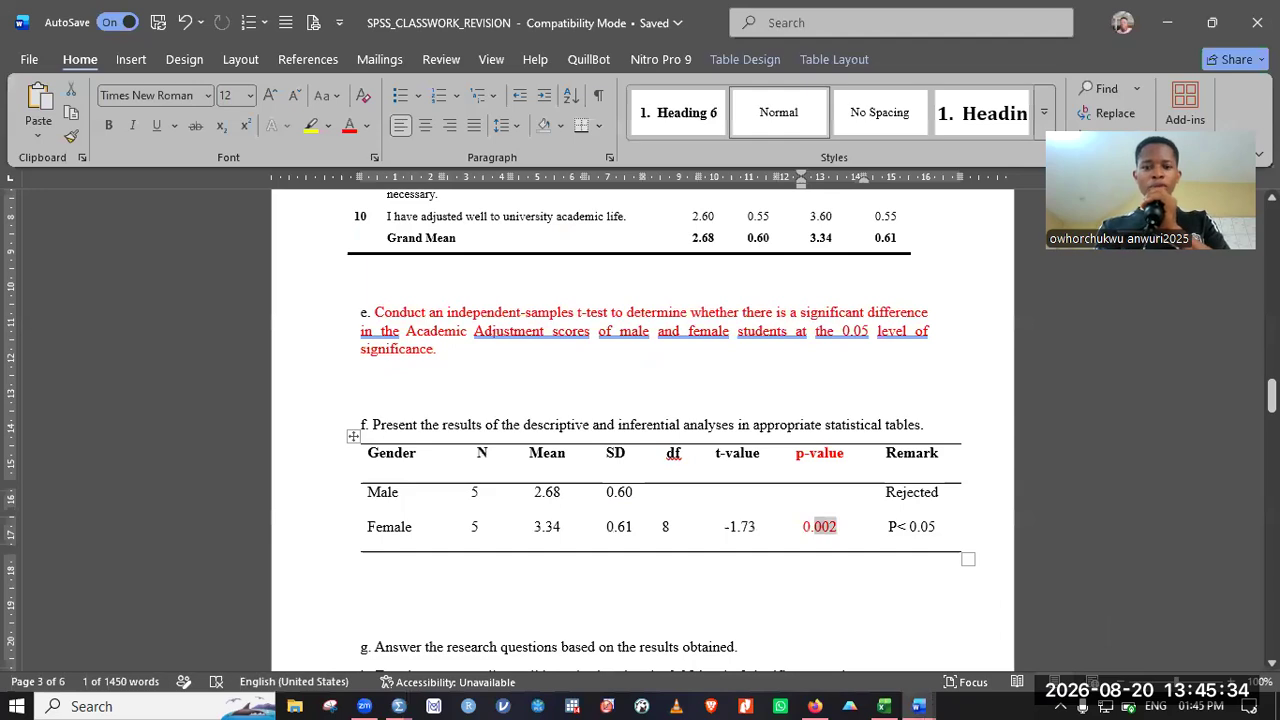
pyautogui.write('123')
pyautogui.click(911, 491)
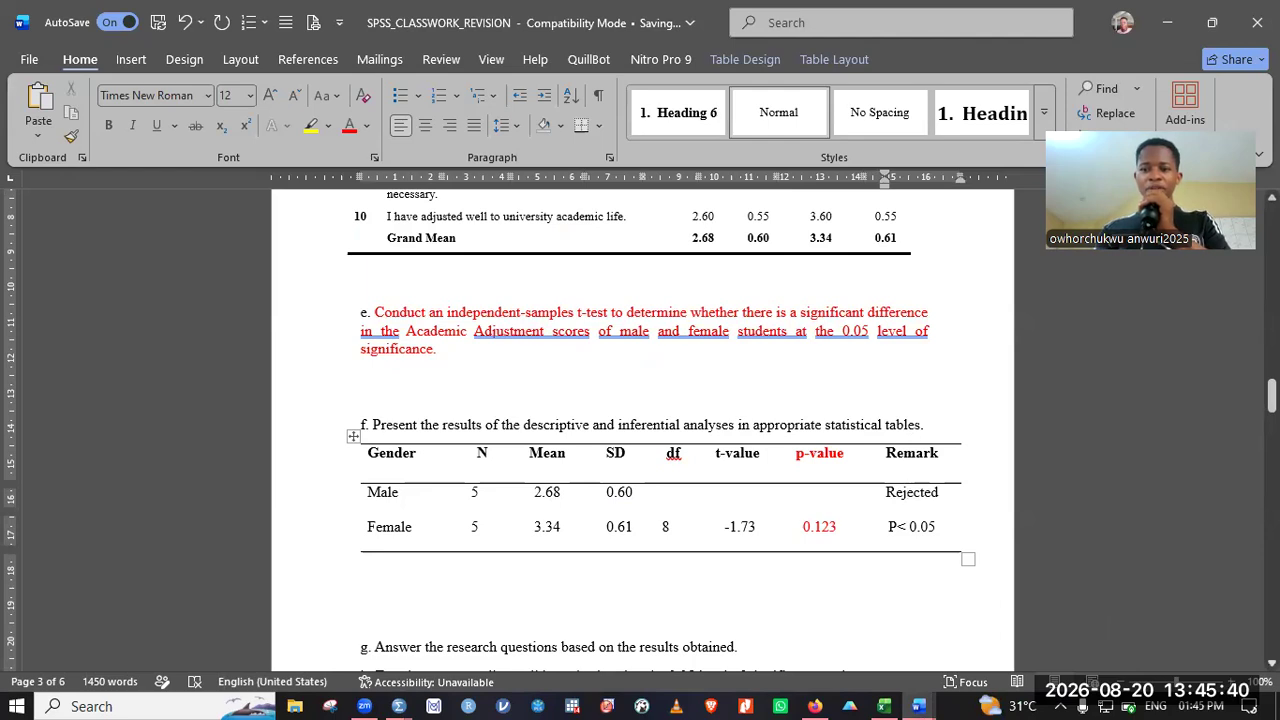
# Step: Write two decision rules below item f's table: p value > 0.05 = accept hypothesis stated, p value < 0.05 = reject hypothesis stated
pyautogui.scroll(-1, 640, 430)
pyautogui.scroll(-2, 640, 430)
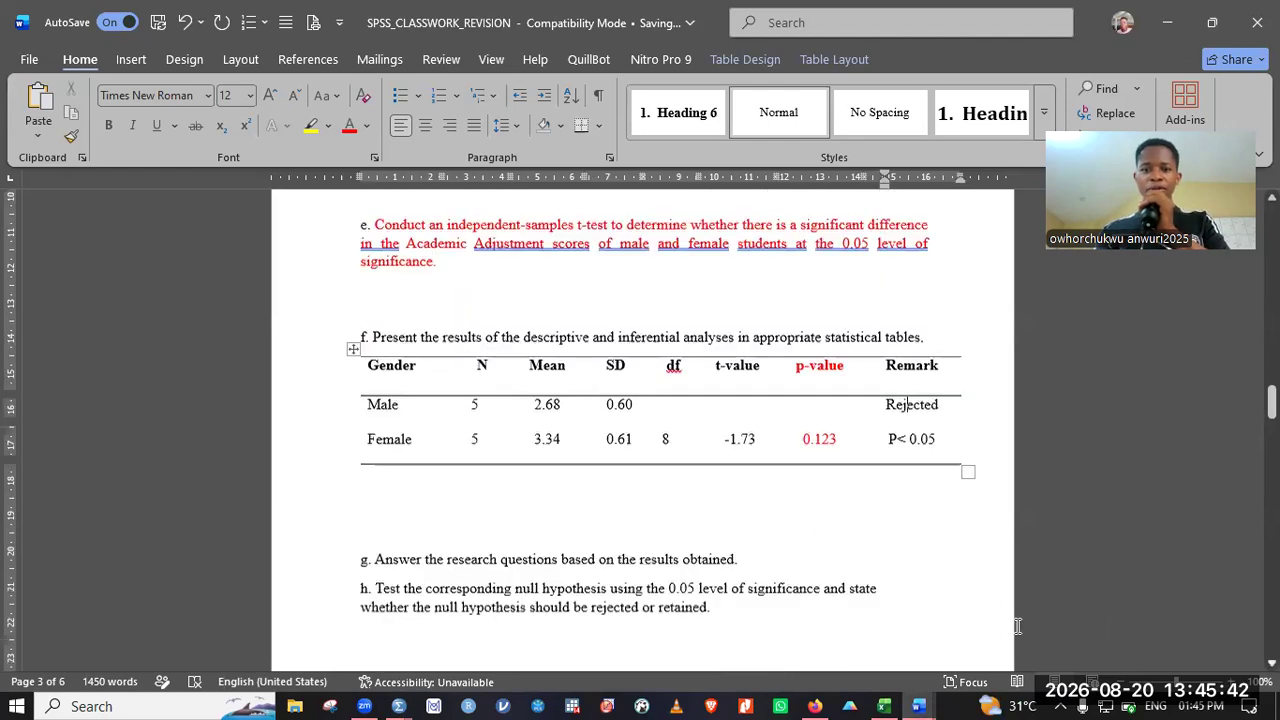
pyautogui.click(551, 526)
pyautogui.write('If  p value')
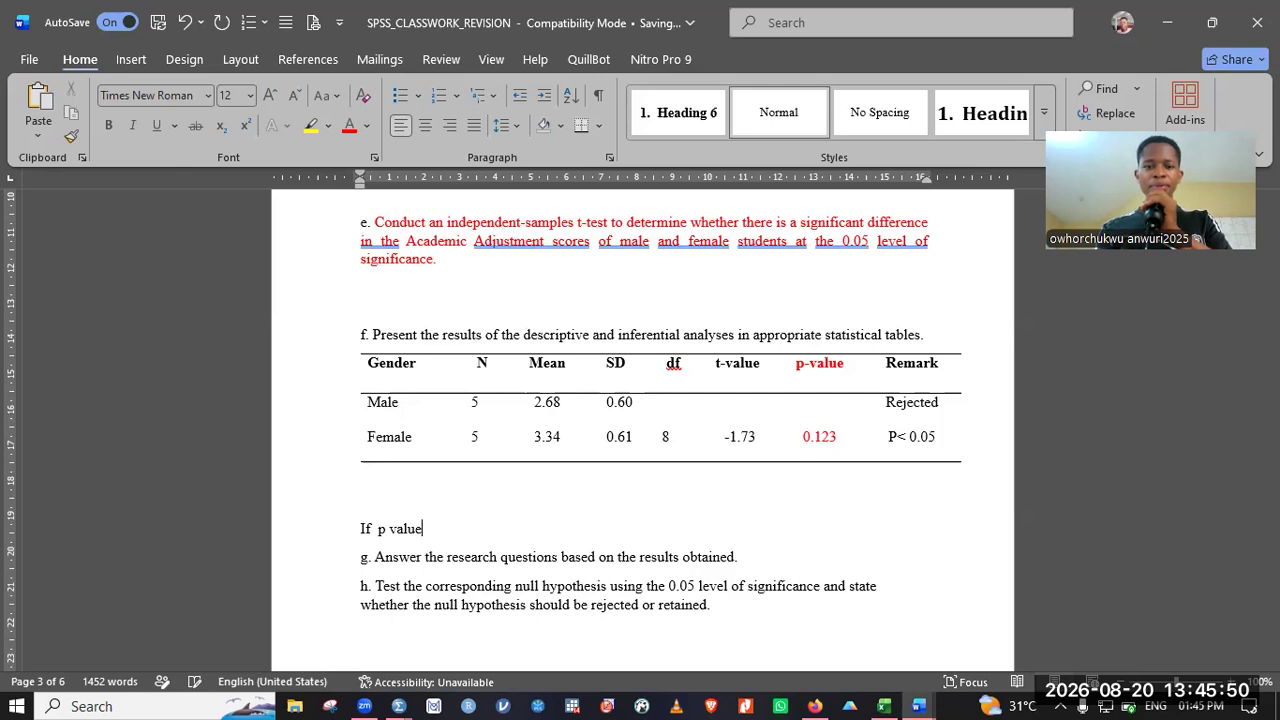
pyautogui.write(' i')
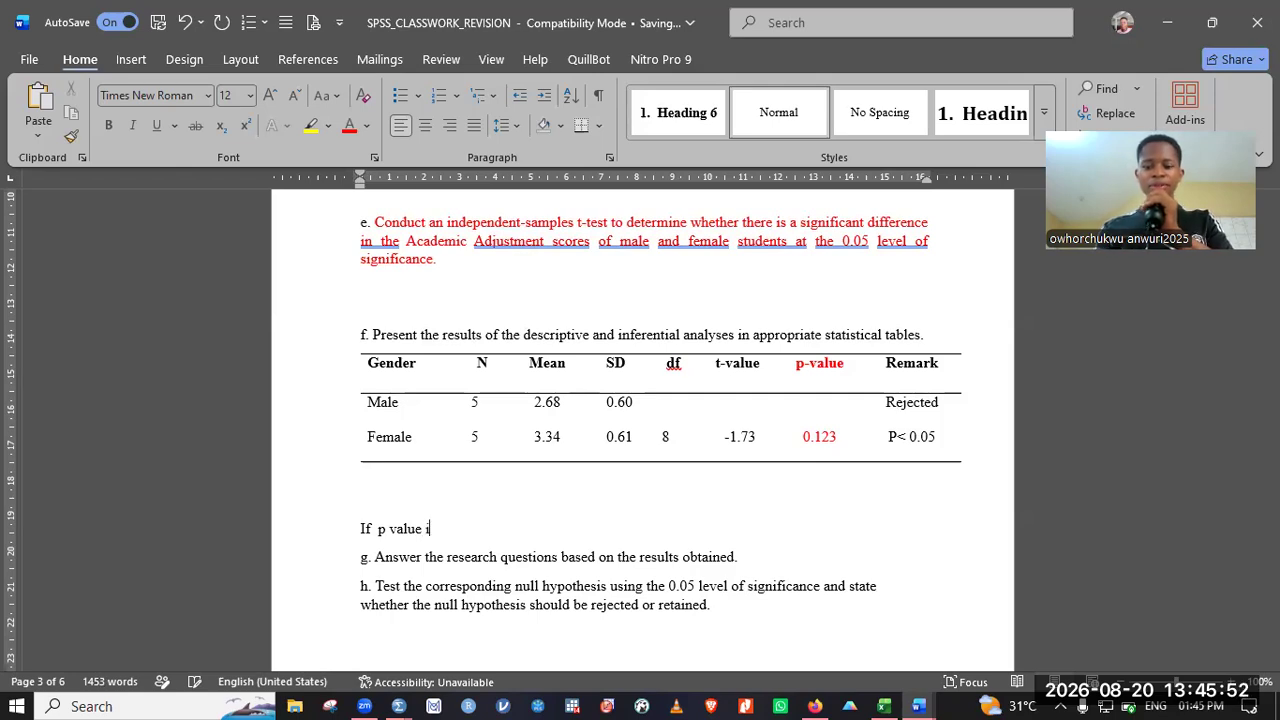
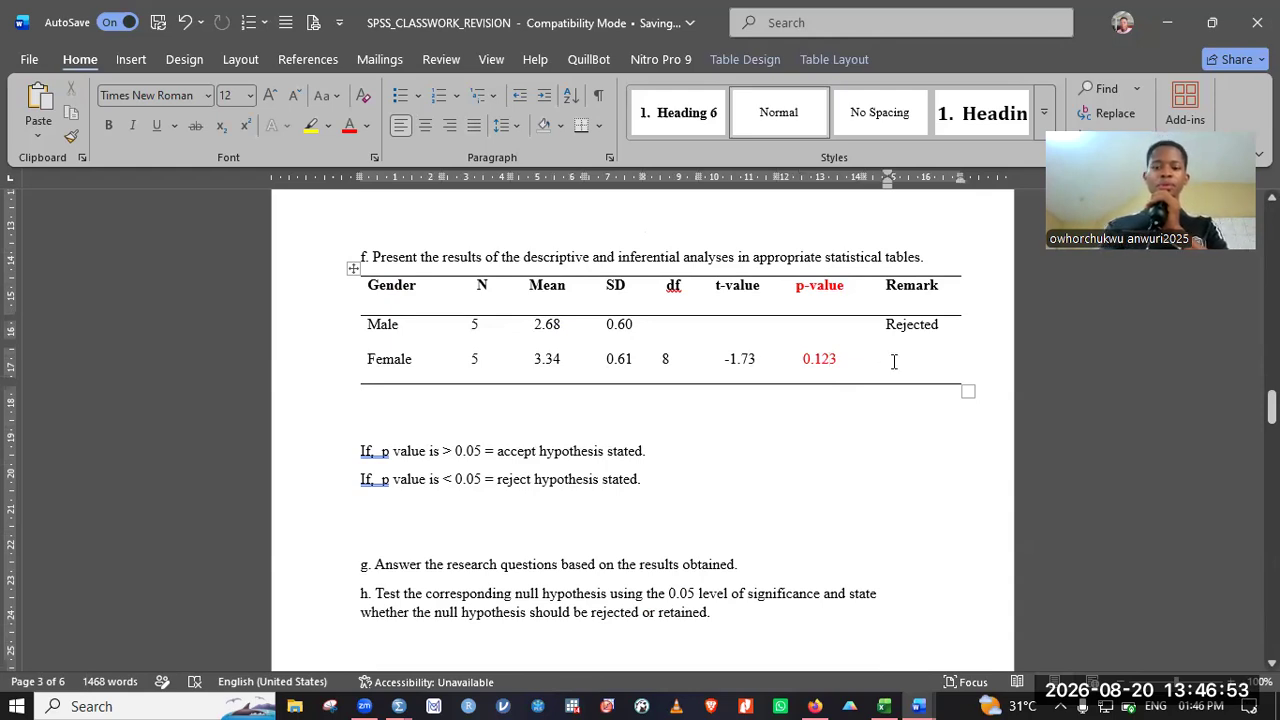
# Step: Enter 0.05 as the Female row's remark and change the acceptance rule's comparison sign to >=
pyautogui.write('0.05')
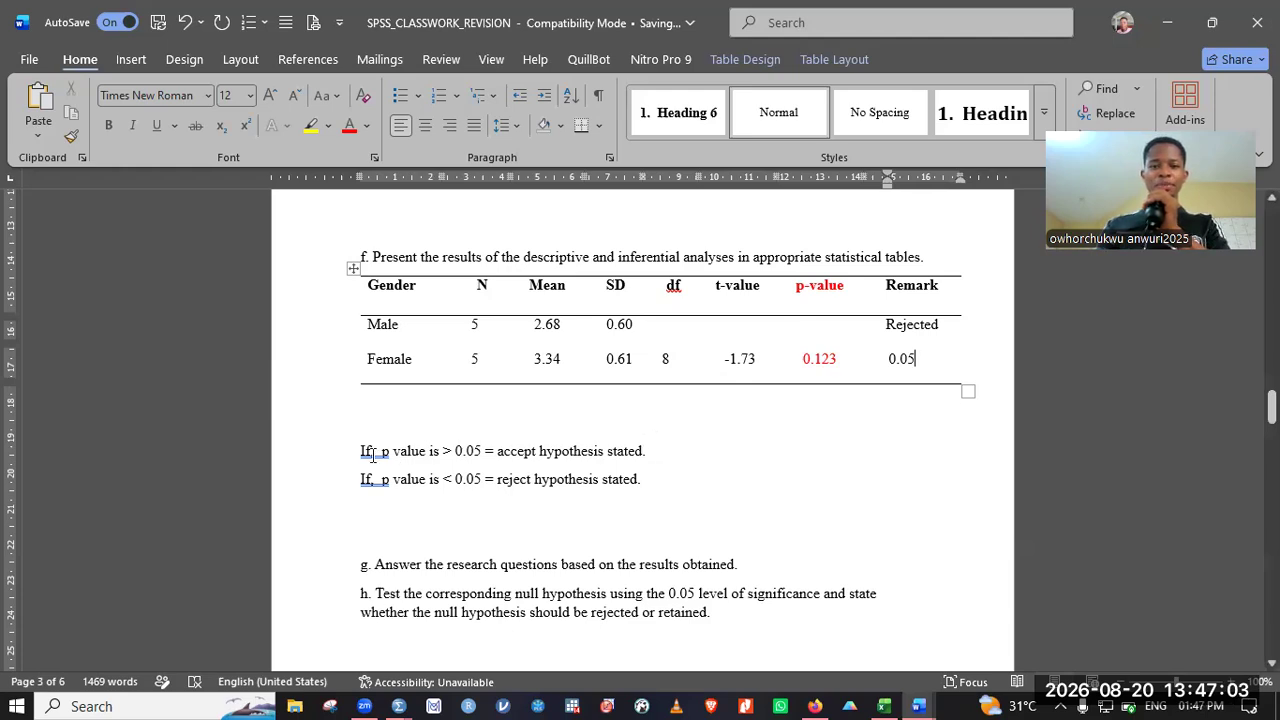
pyautogui.click(323, 452)
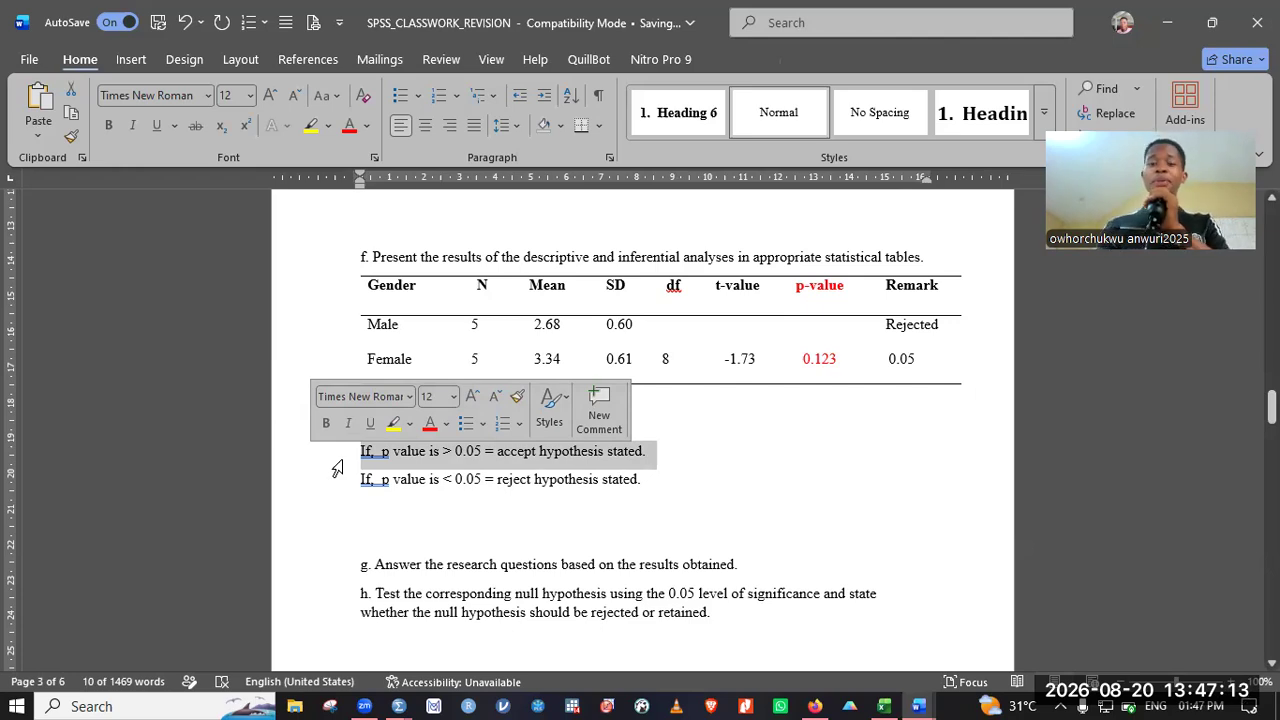
pyautogui.click(452, 451)
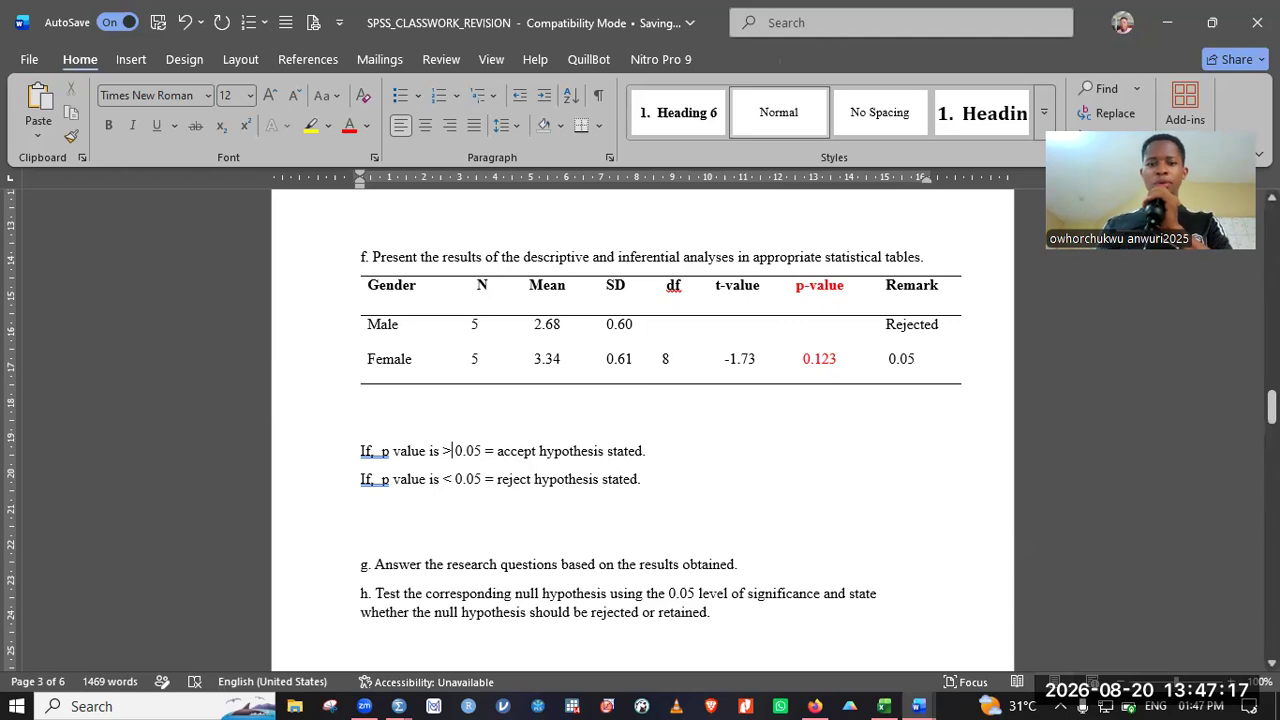
pyautogui.write('=')
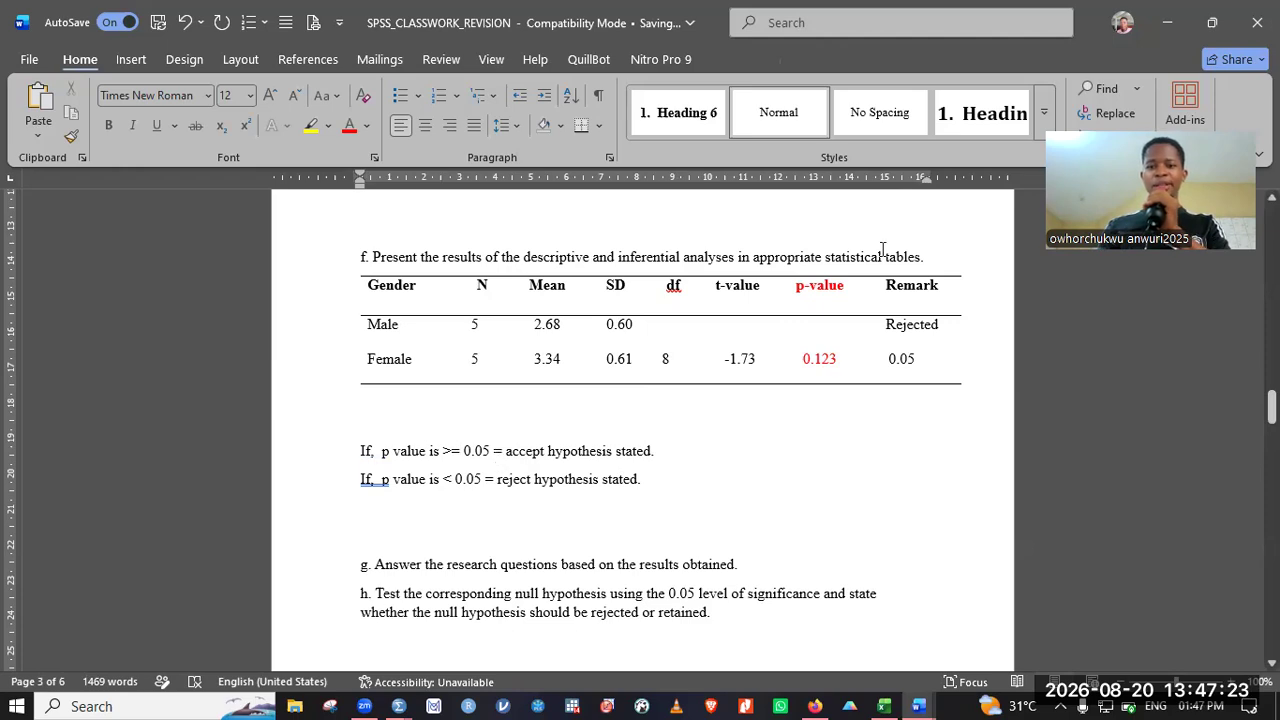
pyautogui.click(918, 359)
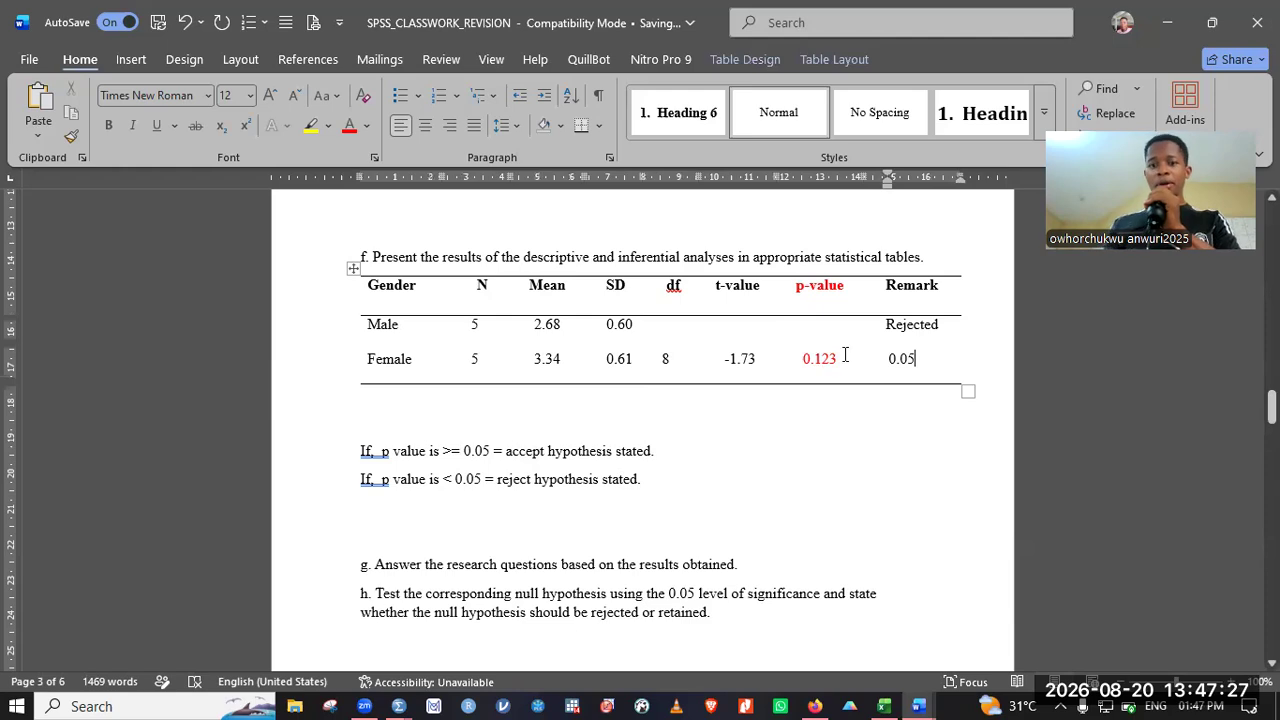
pyautogui.doubleClick(804, 358)
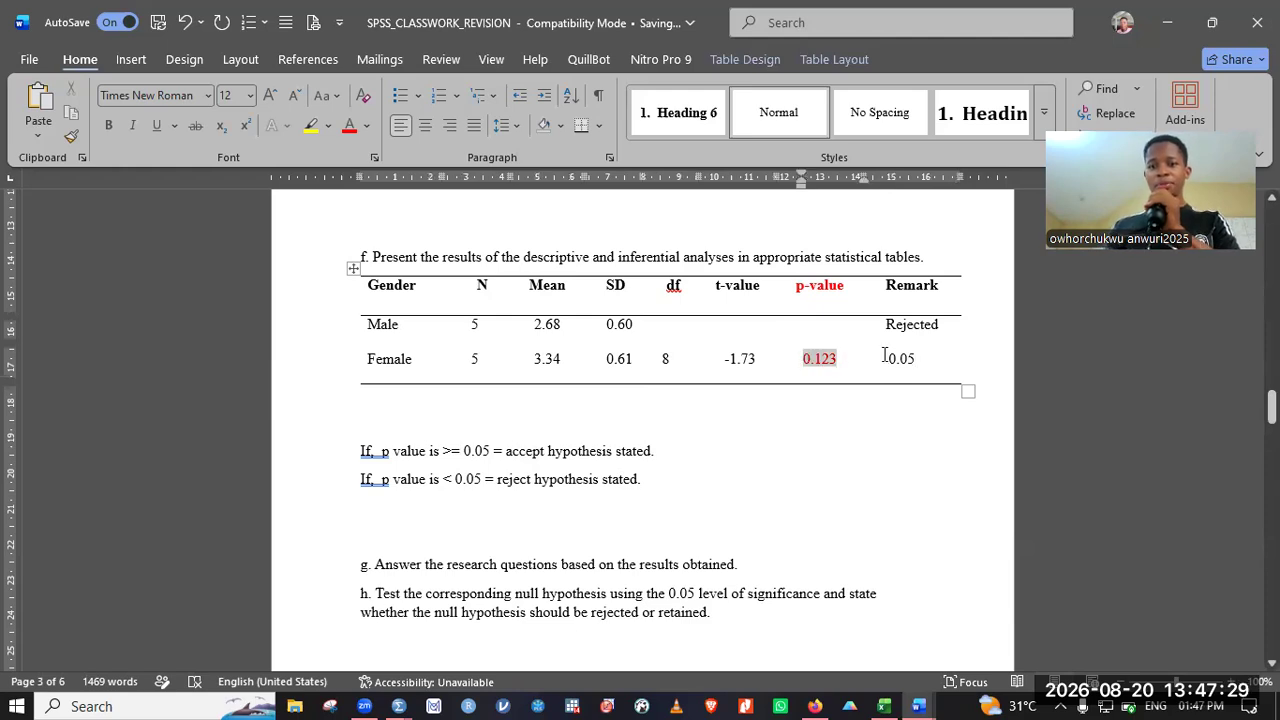
pyautogui.click(920, 361)
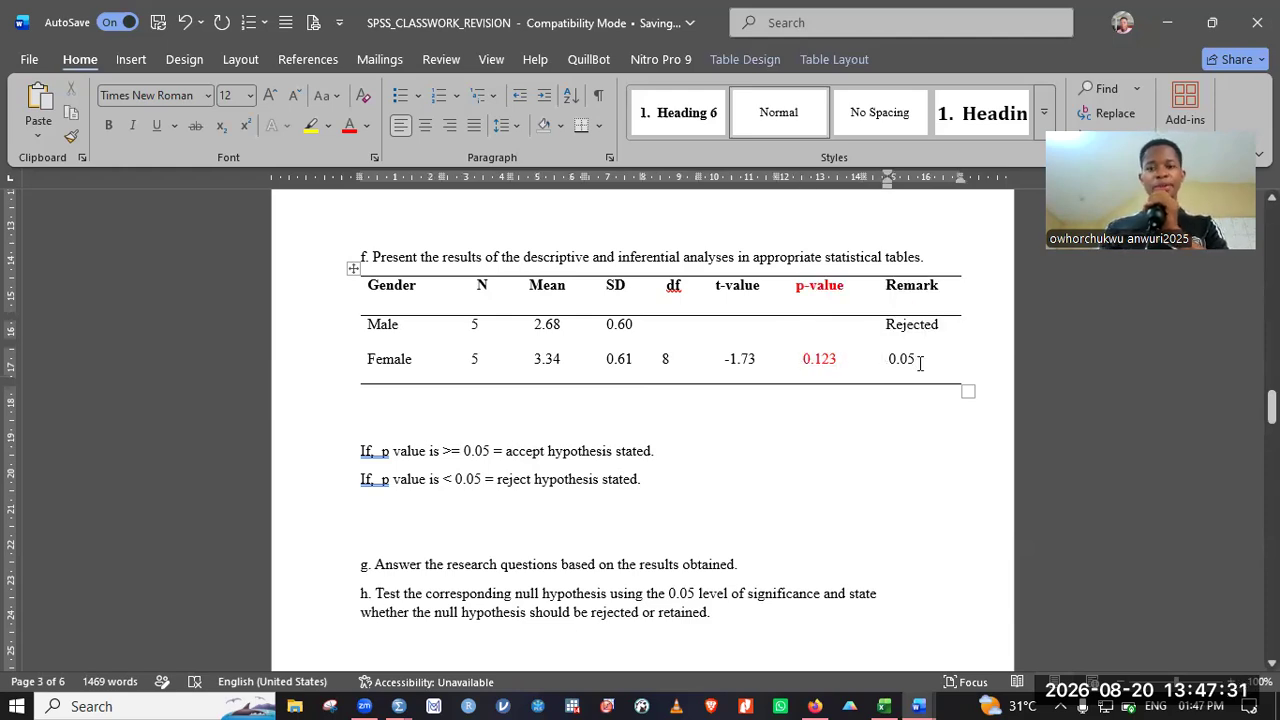
pyautogui.click(918, 359)
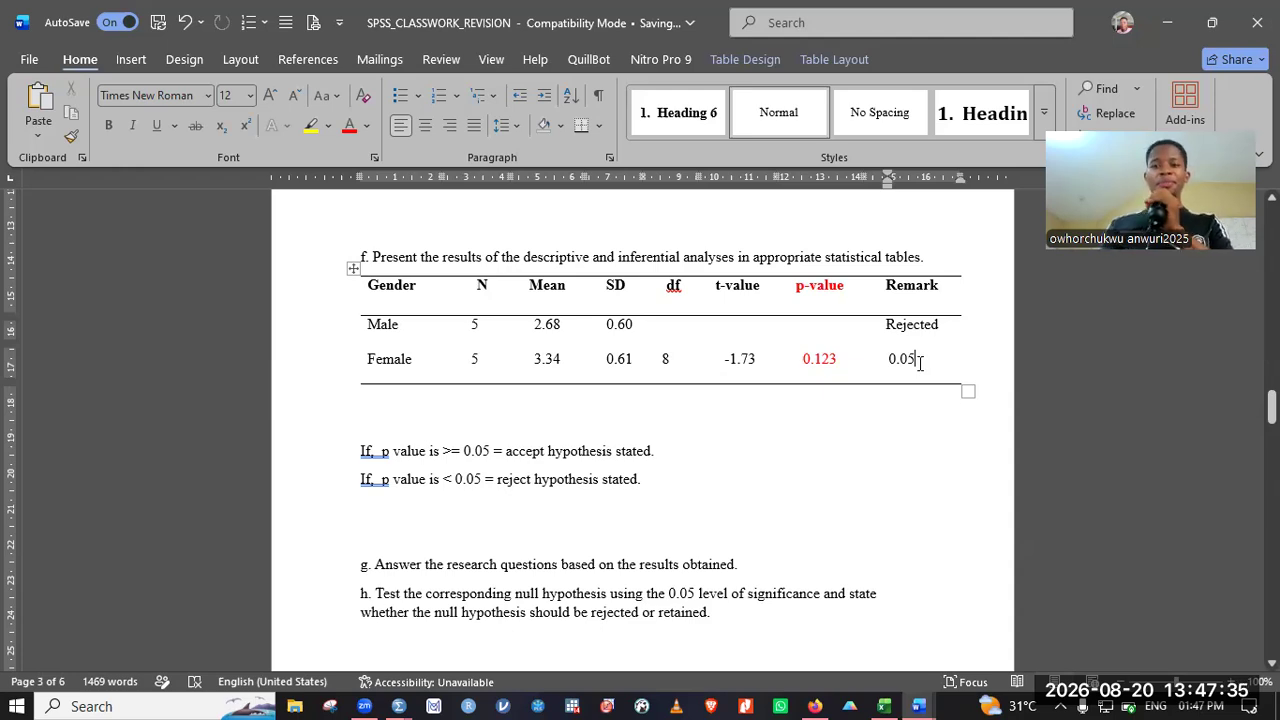
pyautogui.click(845, 342)
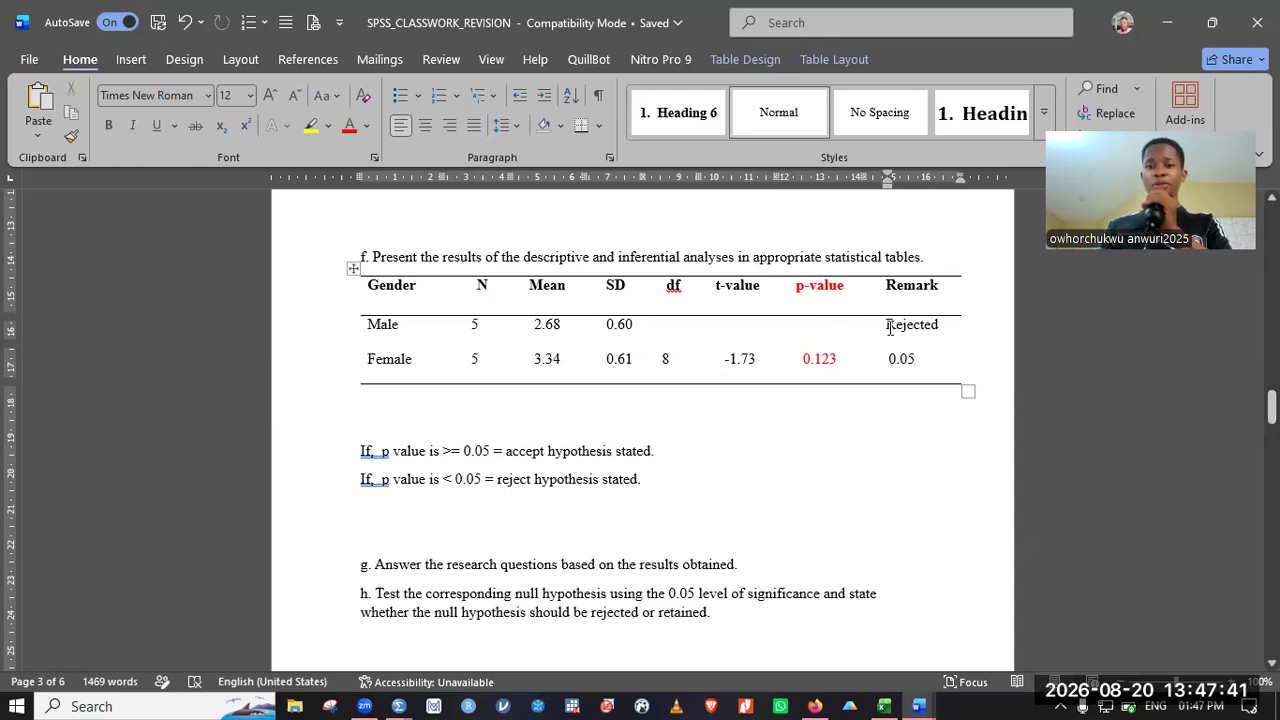
# Step: Change the Male row's remark to Accept and clear the Female row's remark in item f's table
pyautogui.doubleClick(938, 326)
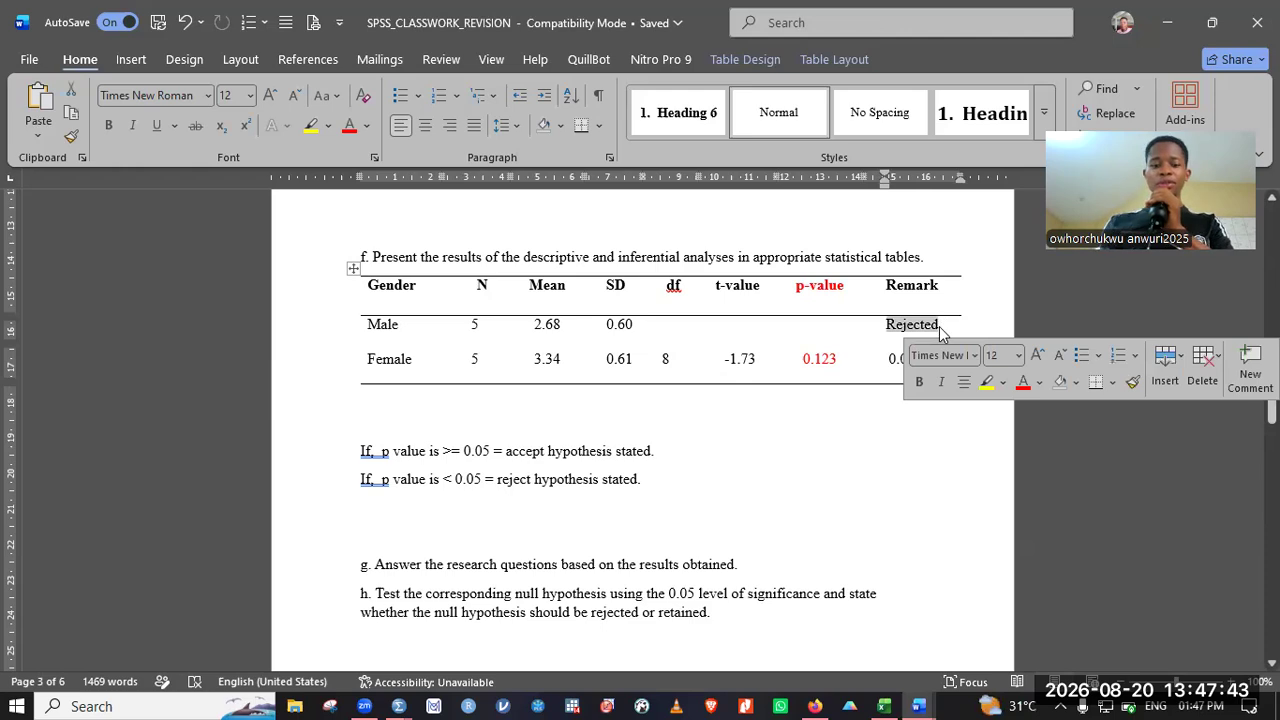
pyautogui.press('BackSpace')
pyautogui.write('Accept')
pyautogui.press('Down')
pyautogui.hotkey('shift', 'Home')
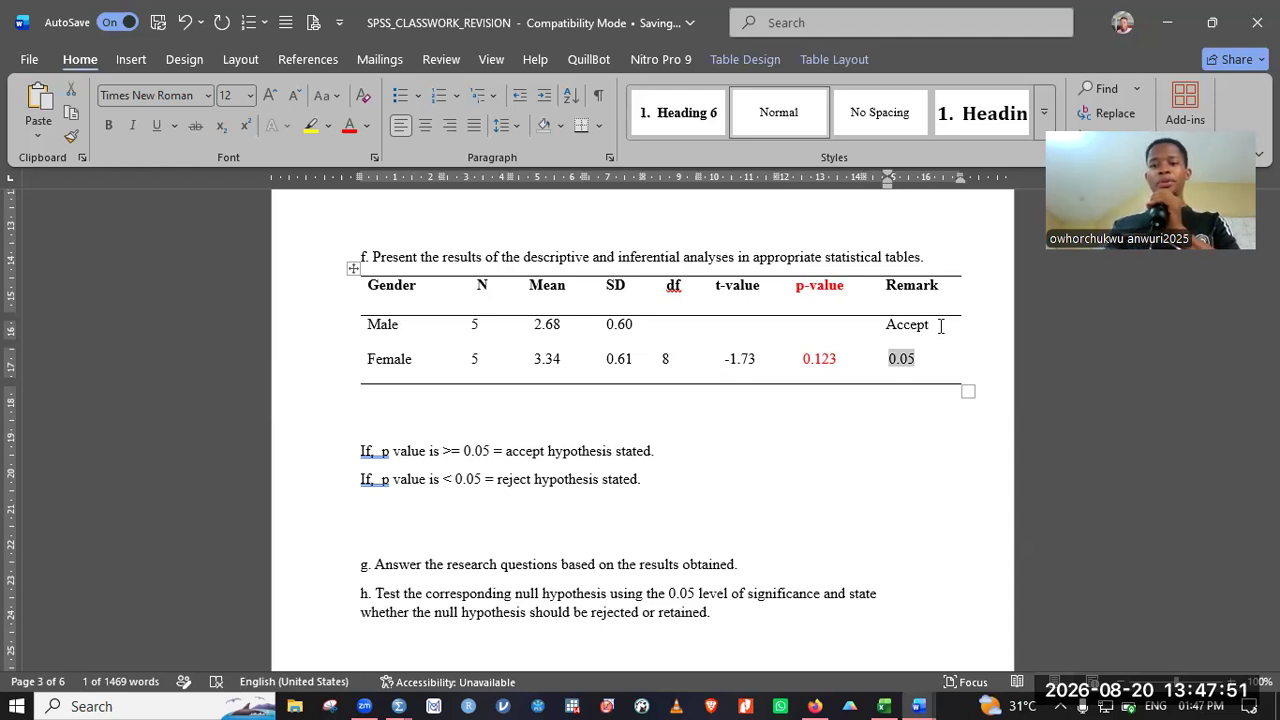
pyautogui.press('BackSpace')
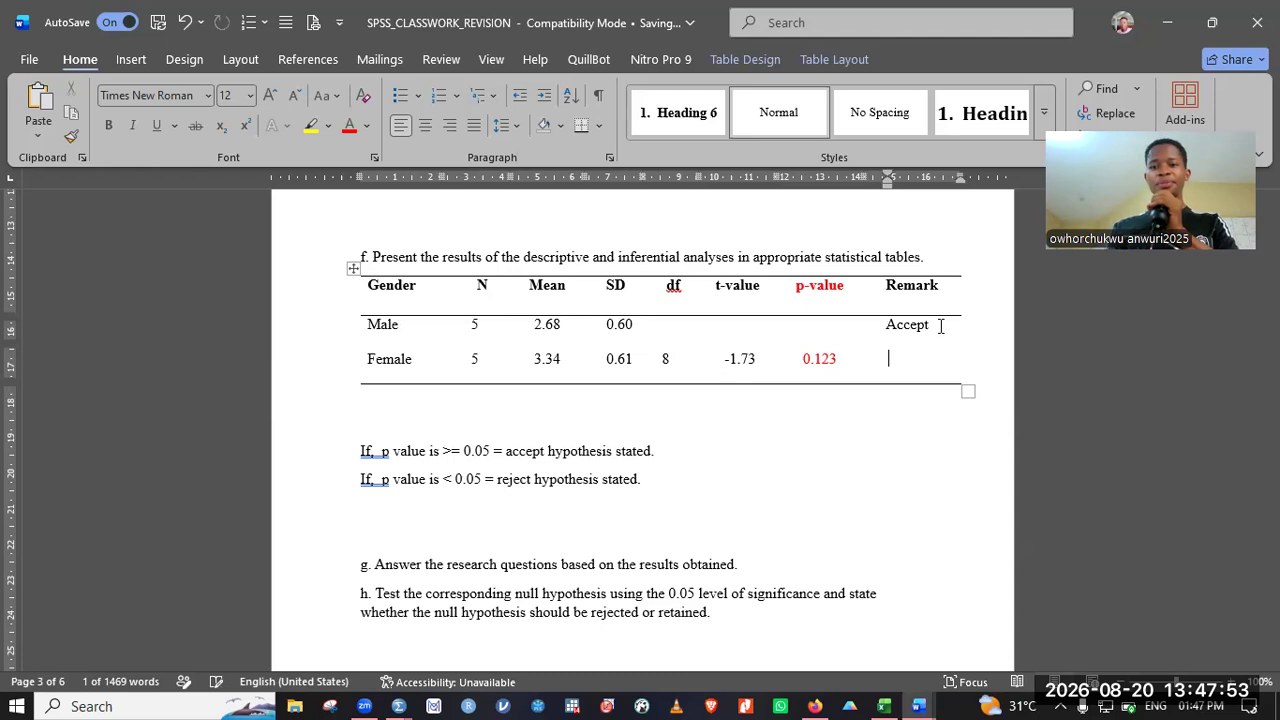
# Step: Copy the remark "P< 0.05" from the Female row of Table 2 in the sample format section
pyautogui.press('Down')
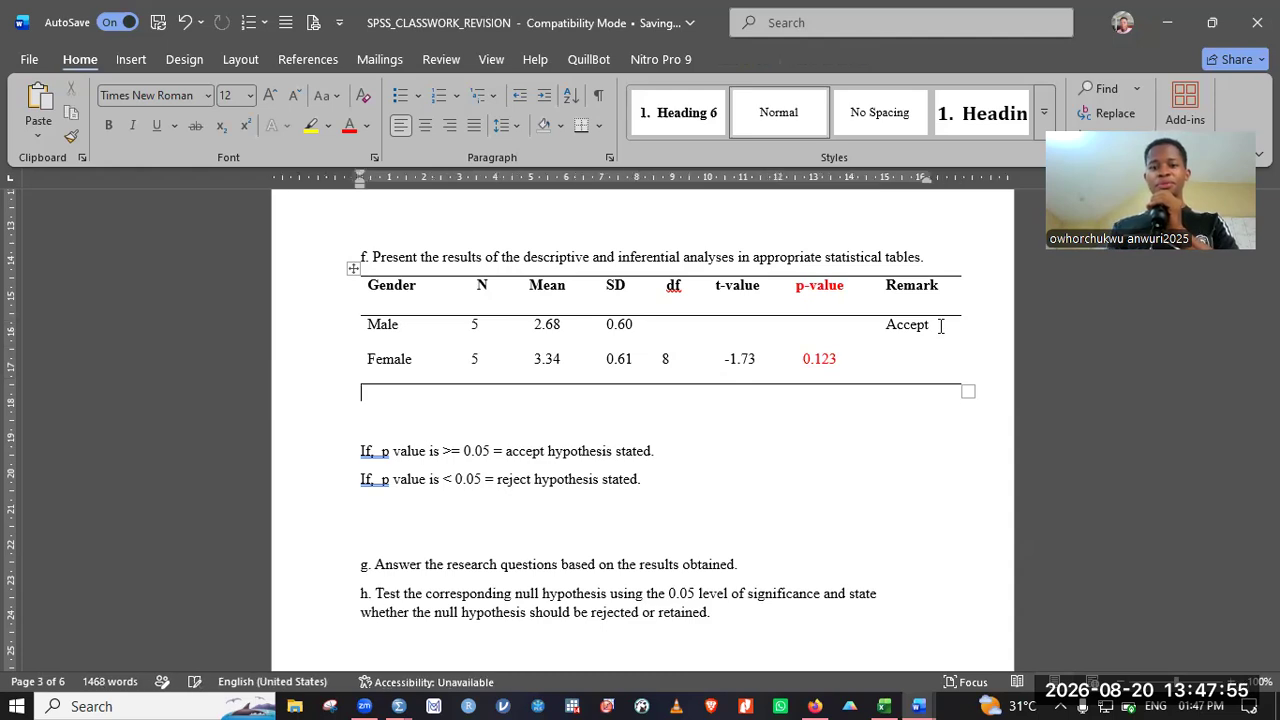
pyautogui.press('Down')
pyautogui.press('Down')
pyautogui.press('Down')
pyautogui.press('Down')
pyautogui.press('Down')
pyautogui.press('Down')
pyautogui.press('Down')
pyautogui.scroll(-8, 941, 326)
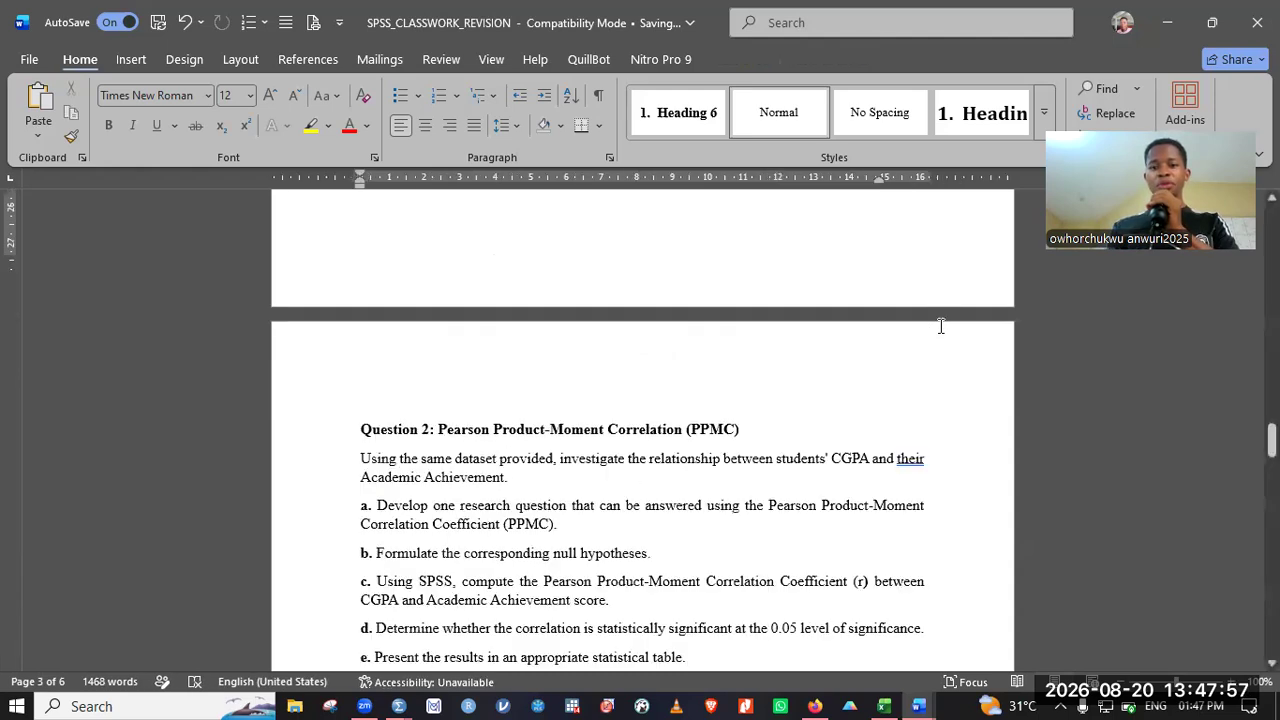
pyautogui.scroll(-15, 941, 326)
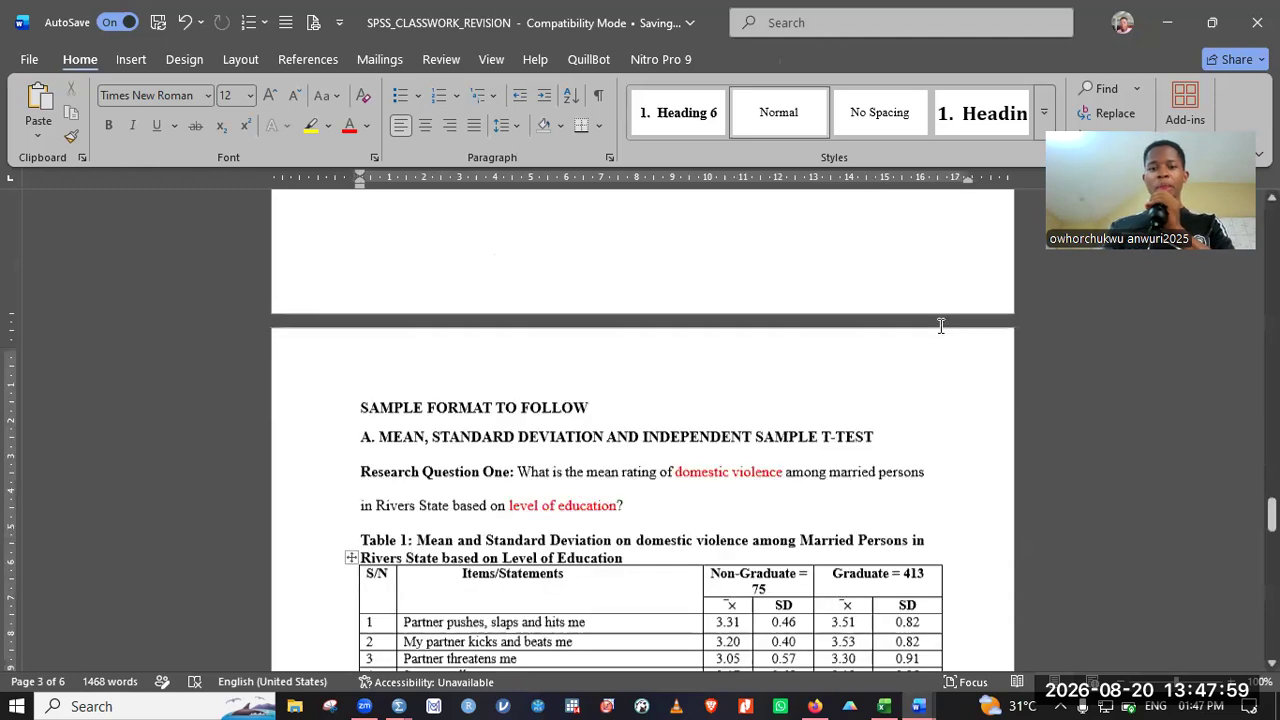
pyautogui.scroll(-5, 941, 326)
pyautogui.scroll(-5, 941, 326)
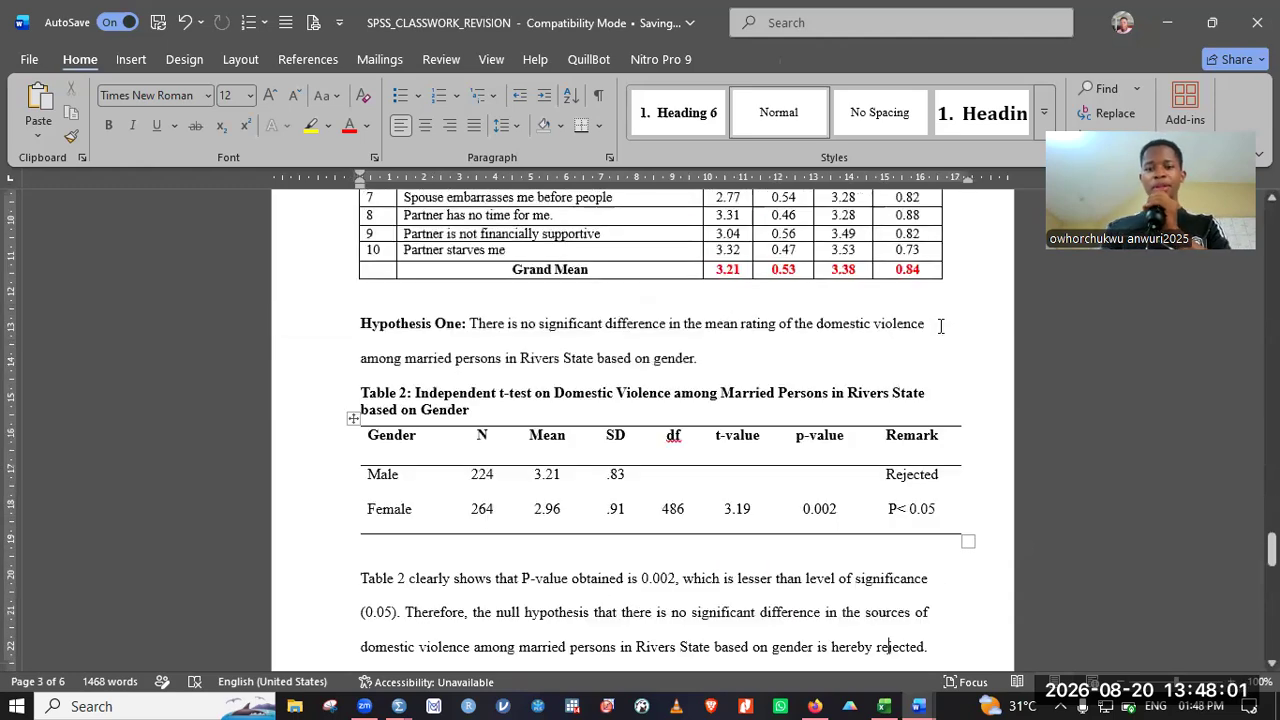
pyautogui.click(890, 441)
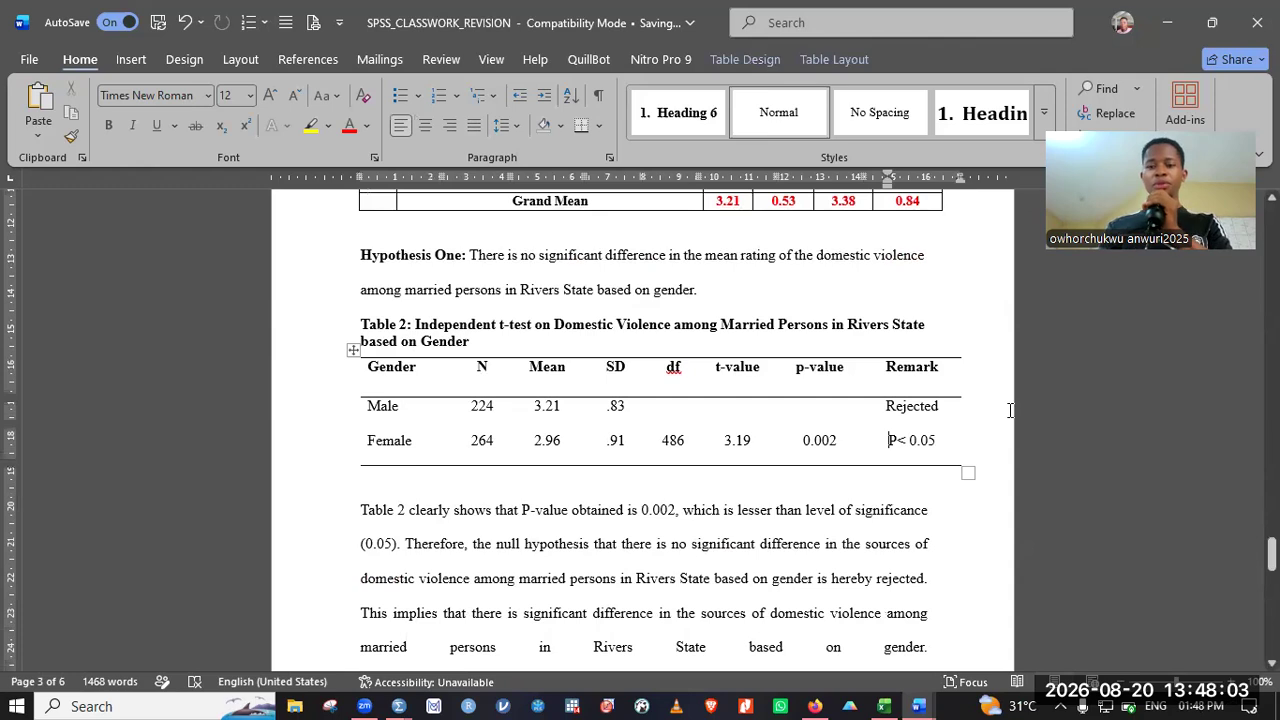
pyautogui.tripleClick(893, 443)
pyautogui.hotkey('ctrl', 'c')
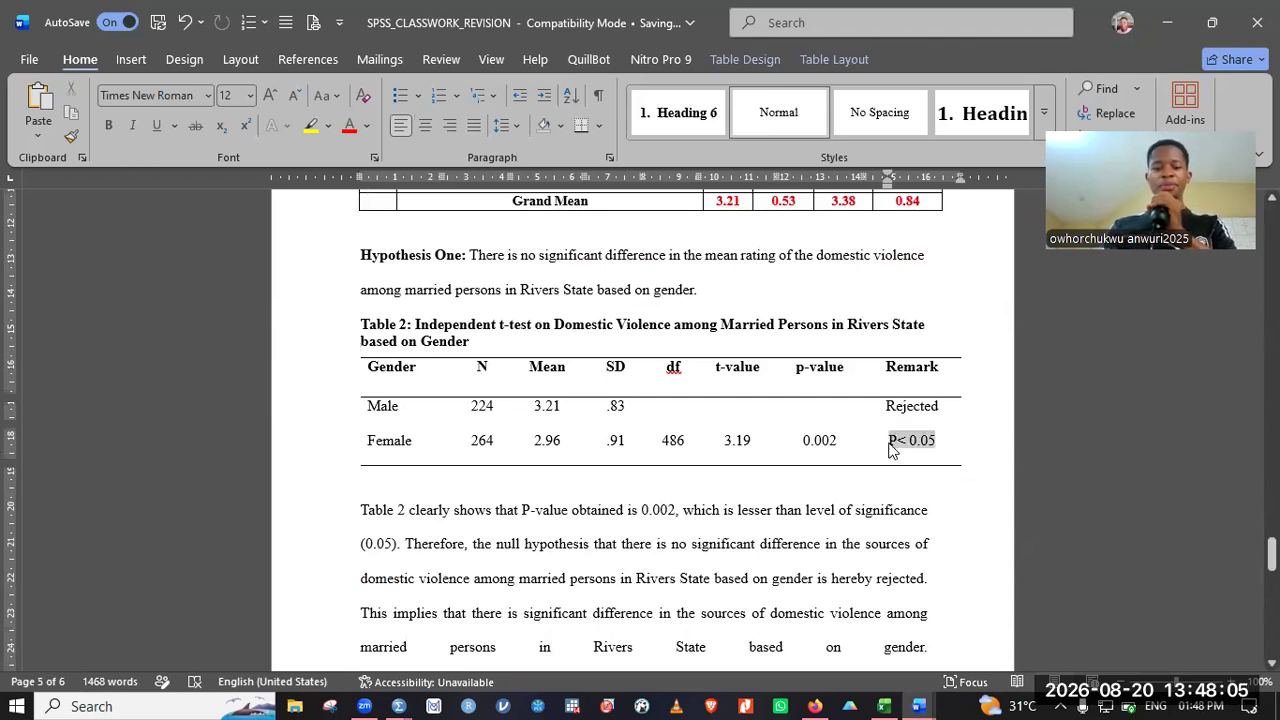
pyautogui.click(889, 443)
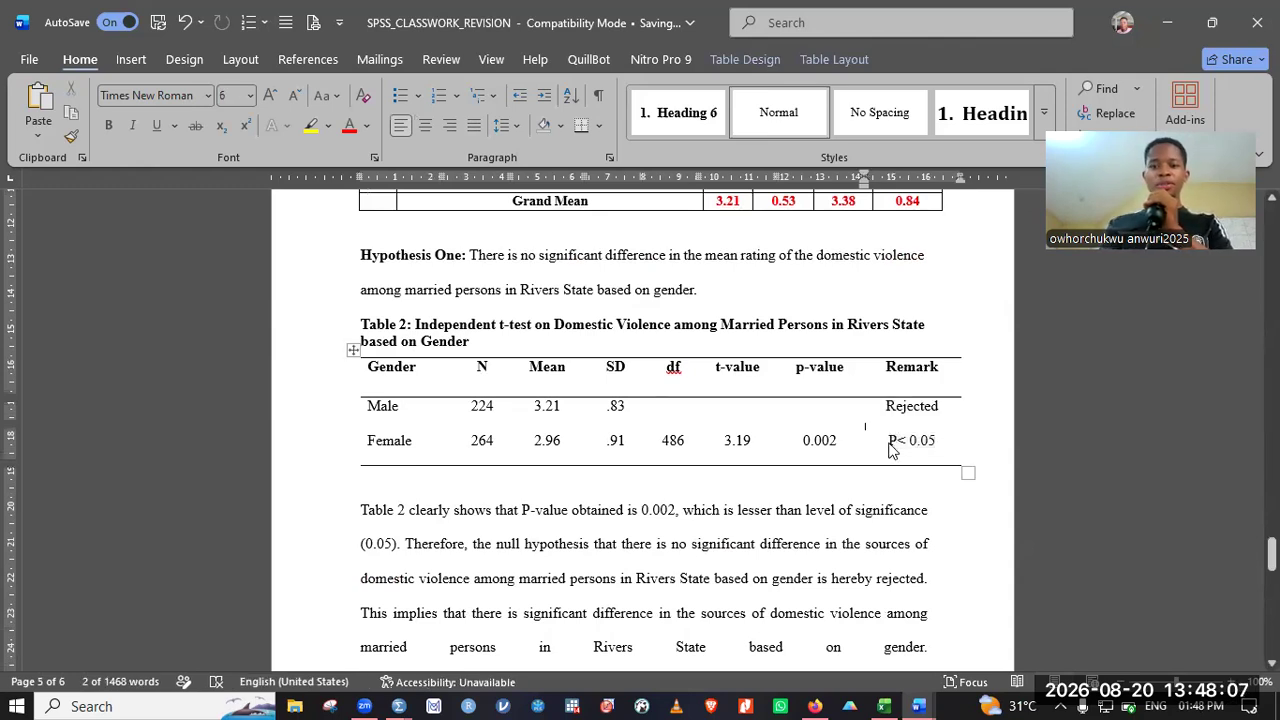
# Step: Paste the copied remark into the Female row's empty Remark cell in item f's table
pyautogui.scroll(1, 893, 450)
pyautogui.scroll(10, 893, 450)
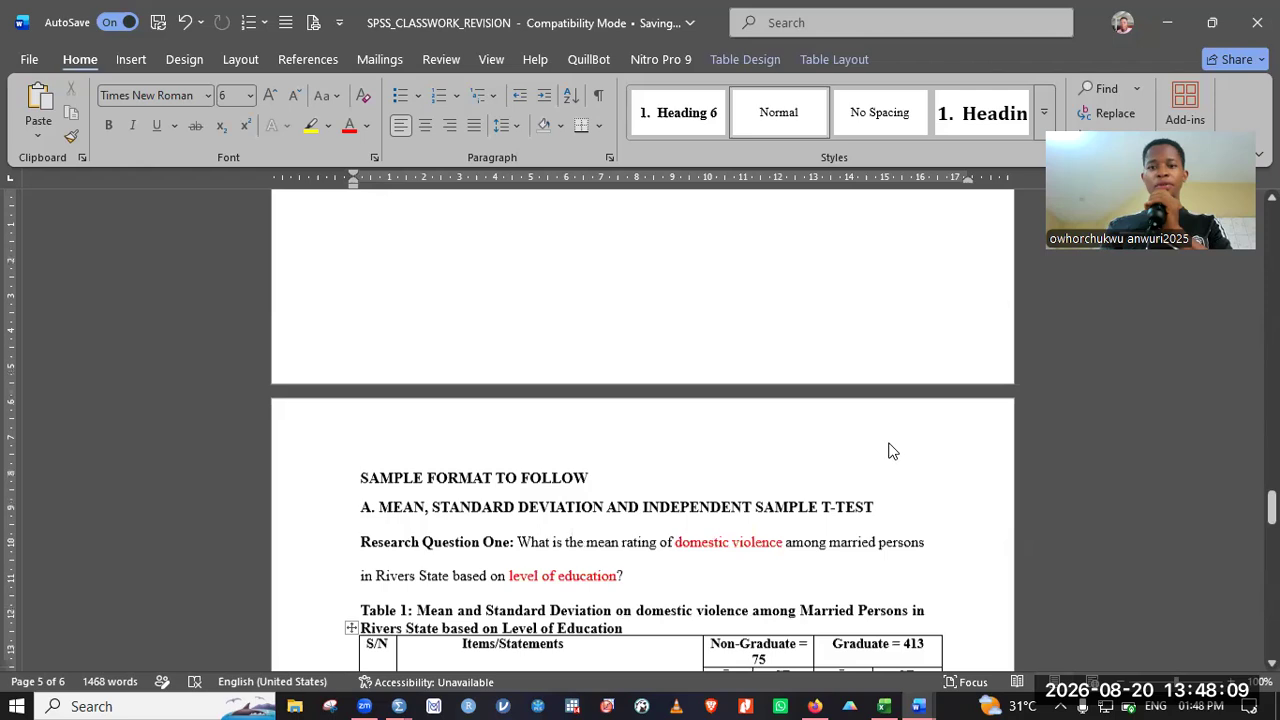
pyautogui.scroll(5, 893, 450)
pyautogui.scroll(5, 893, 450)
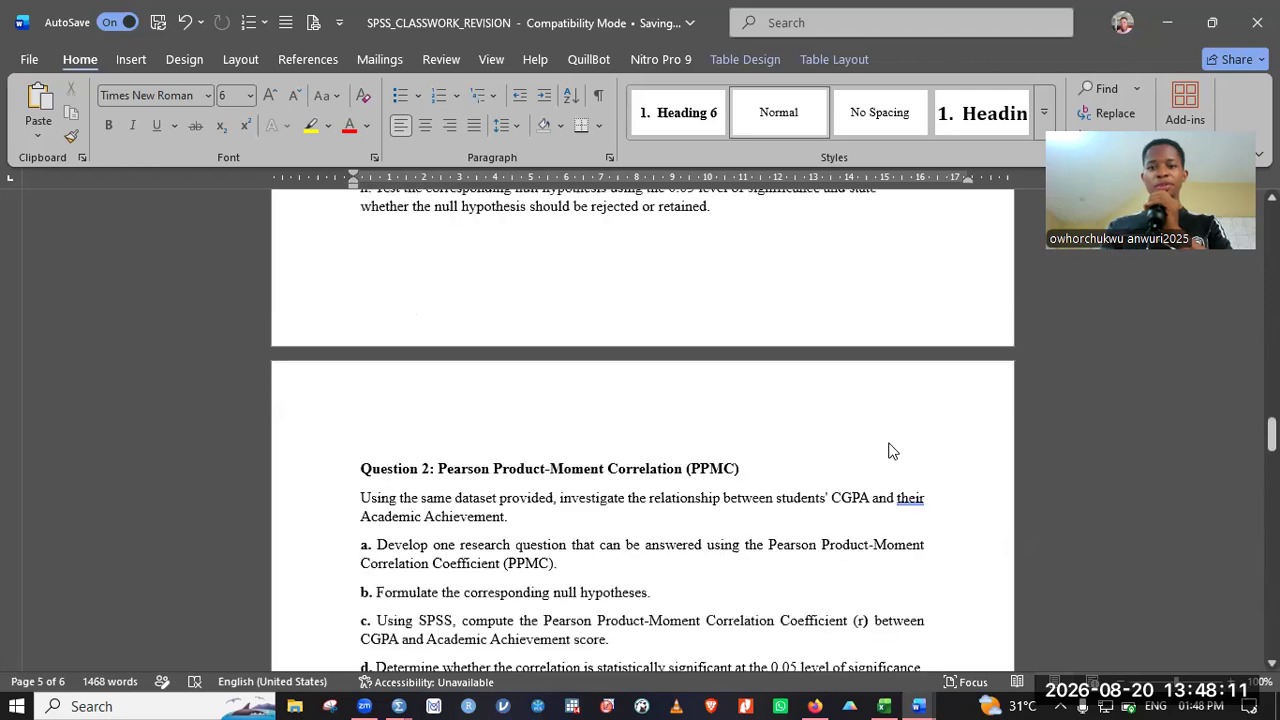
pyautogui.scroll(5, 893, 450)
pyautogui.scroll(1, 890, 442)
pyautogui.click(911, 398)
pyautogui.hotkey('ctrl', 'v')
# Step: Change the comparison sign in the Female row's remark so that it reads P> 0.05
pyautogui.click(902, 396)
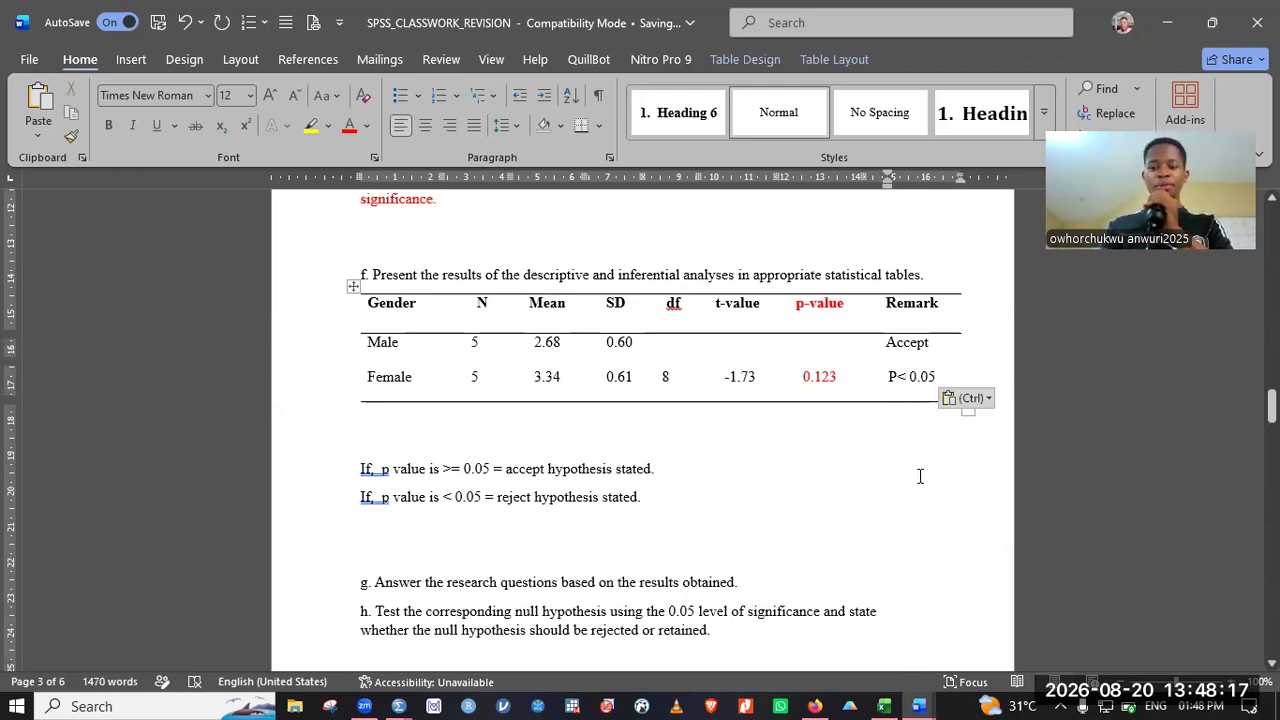
pyautogui.hotkey('shift', 'Left')
pyautogui.hotkey('shift', 'End')
pyautogui.press('Delete')
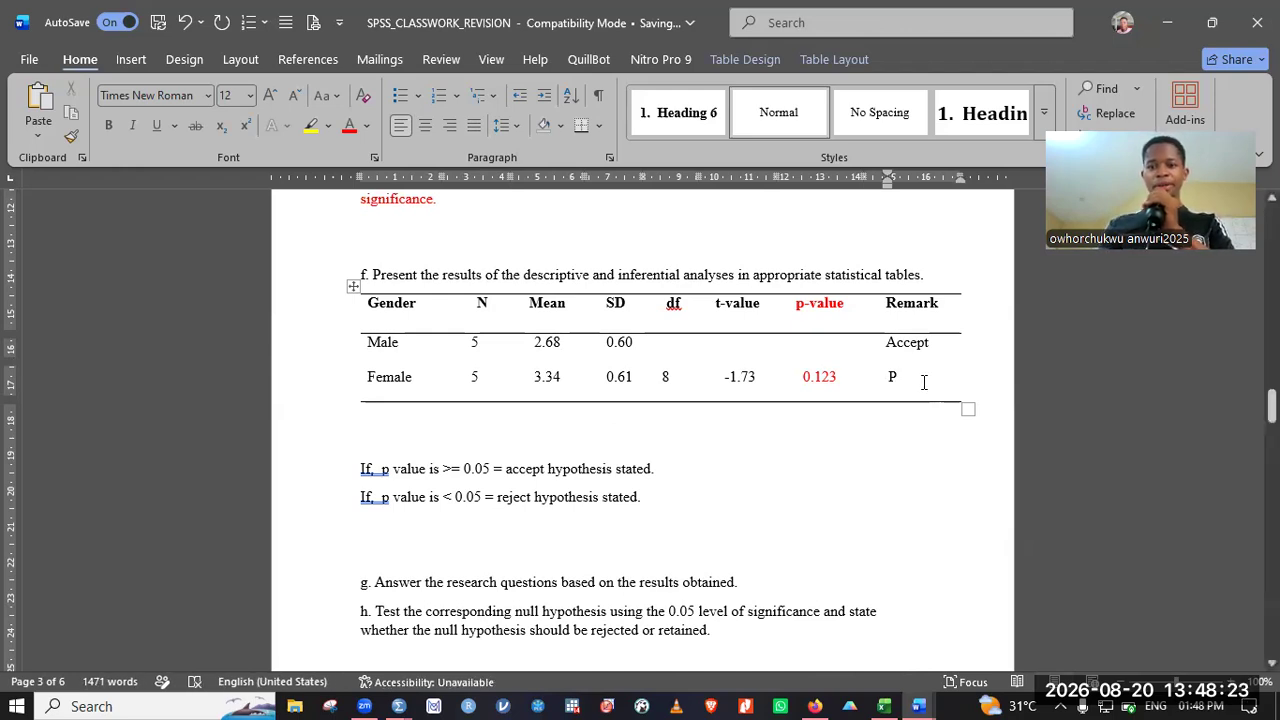
pyautogui.hotkey('ctrl', 'z')
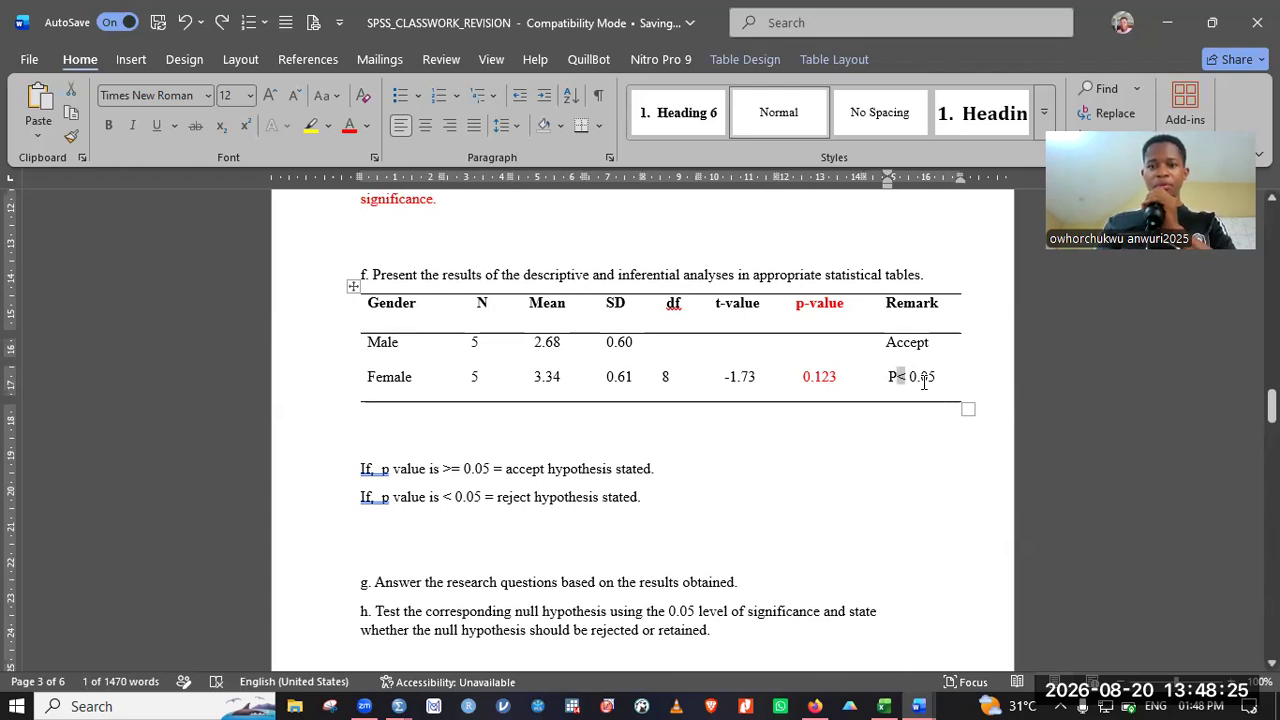
pyautogui.write('>')
pyautogui.click(748, 466)
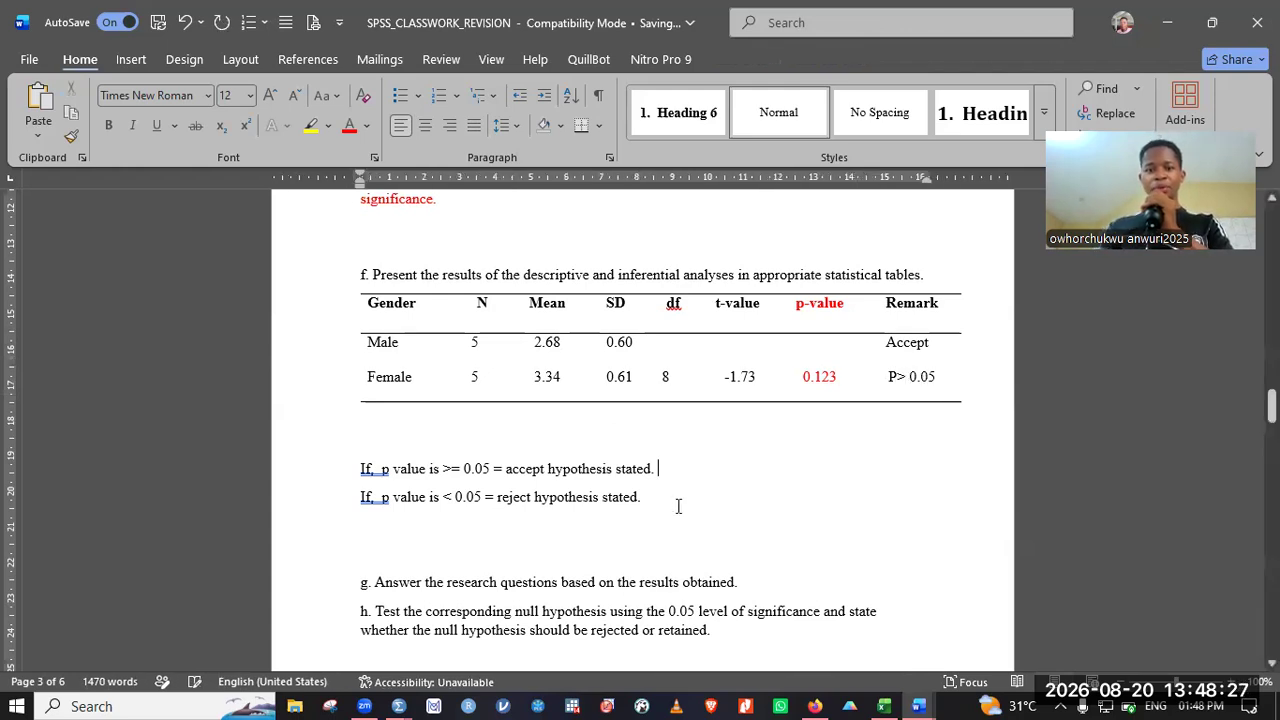
# Step: Remove one blank line between the decision rules and item g
pyautogui.press('Down')
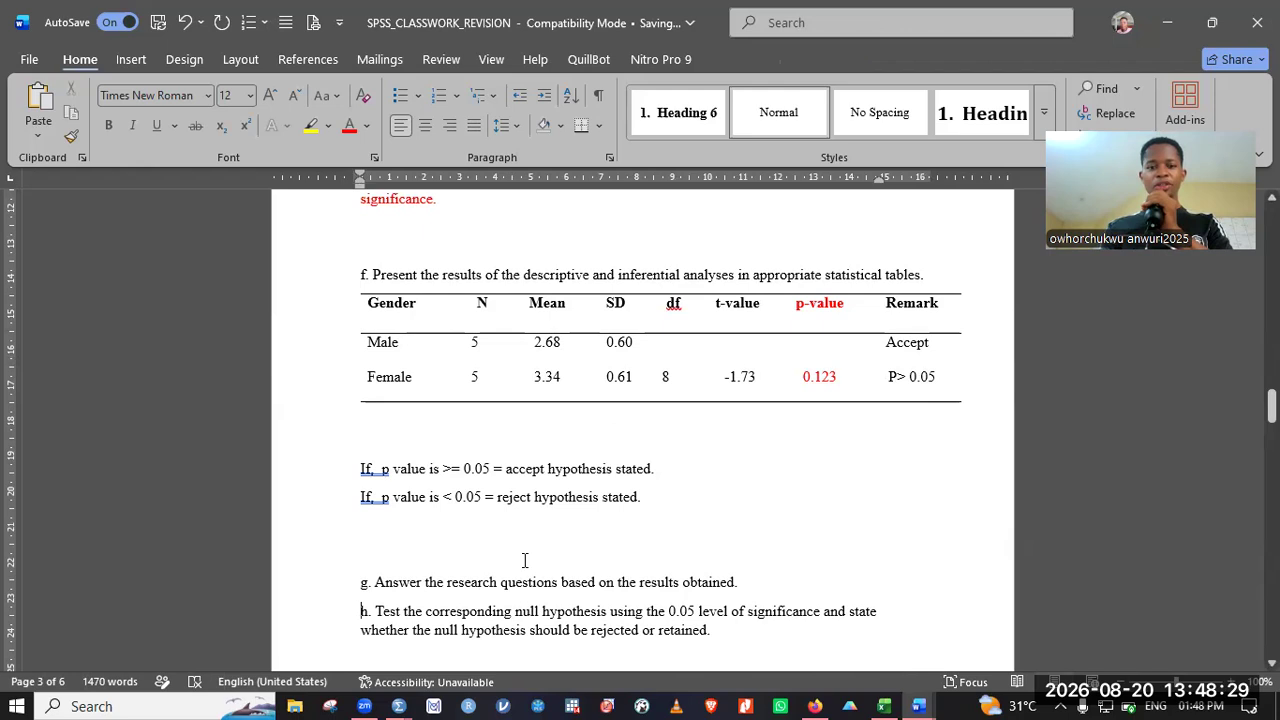
pyautogui.scroll(-3, 524, 560)
pyautogui.press('Down')
pyautogui.press('Down')
pyautogui.press('Down')
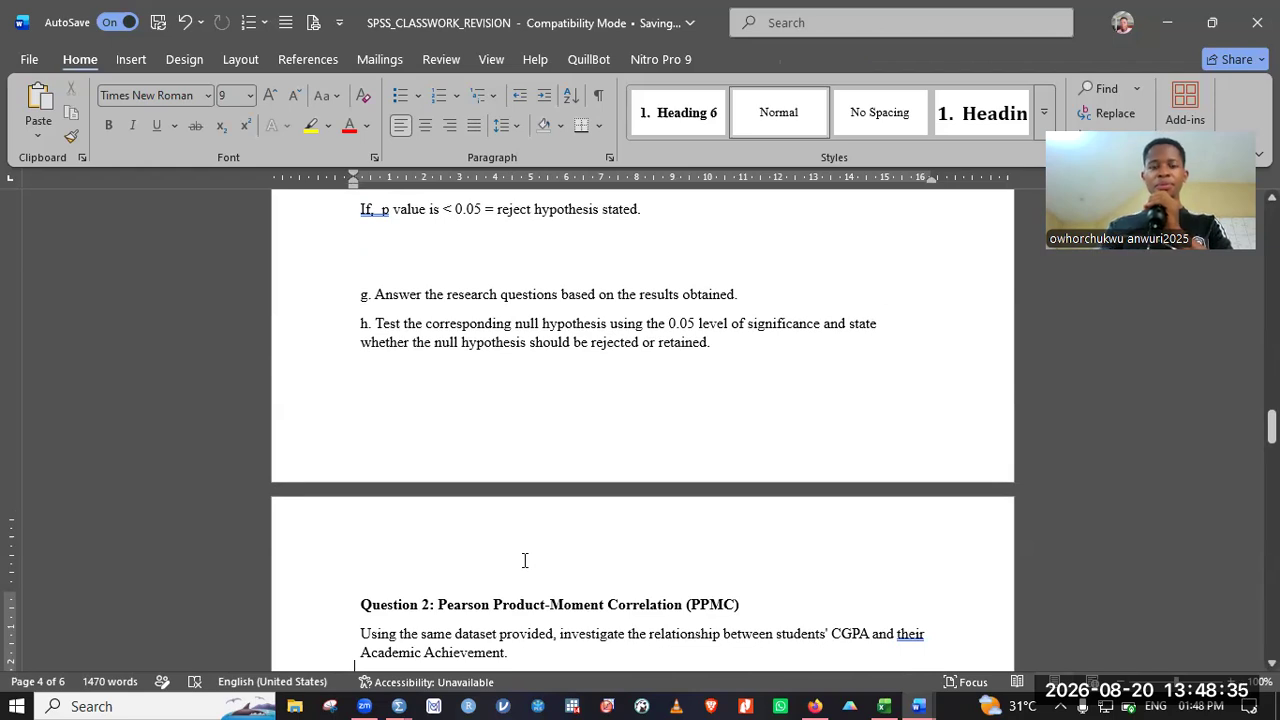
pyautogui.click(378, 268)
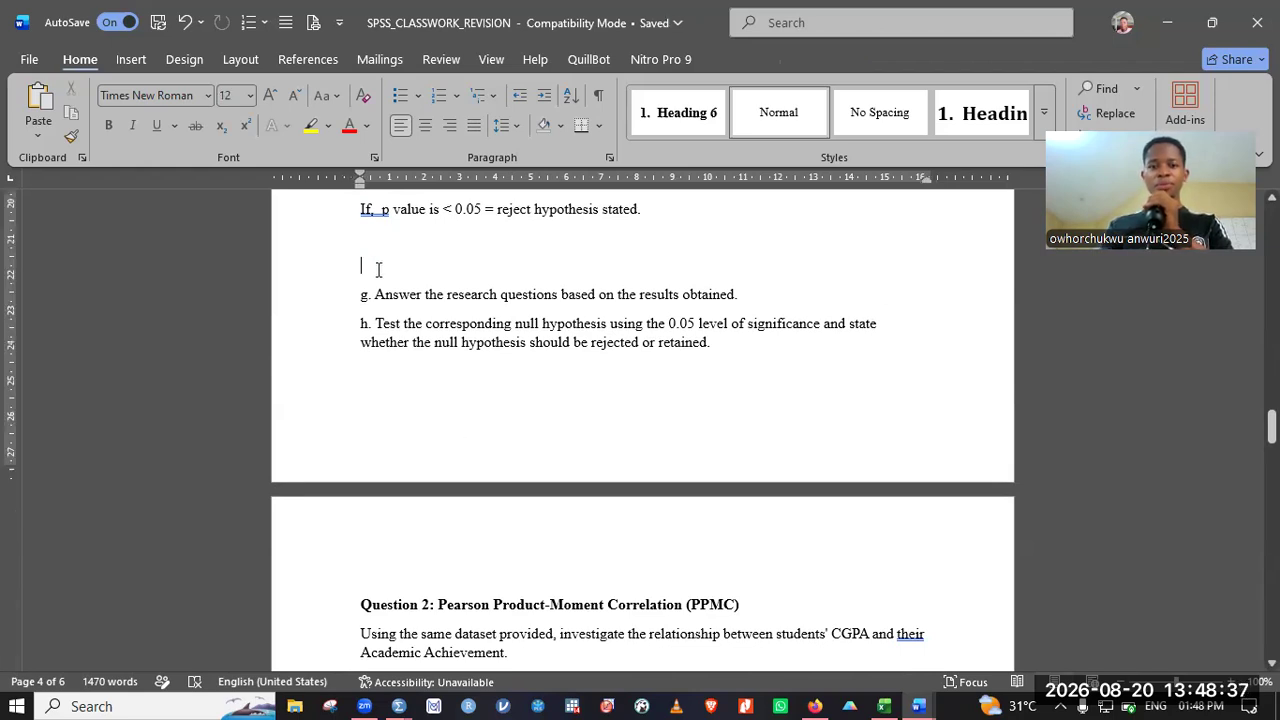
pyautogui.press('BackSpace')
pyautogui.press('BackSpace')
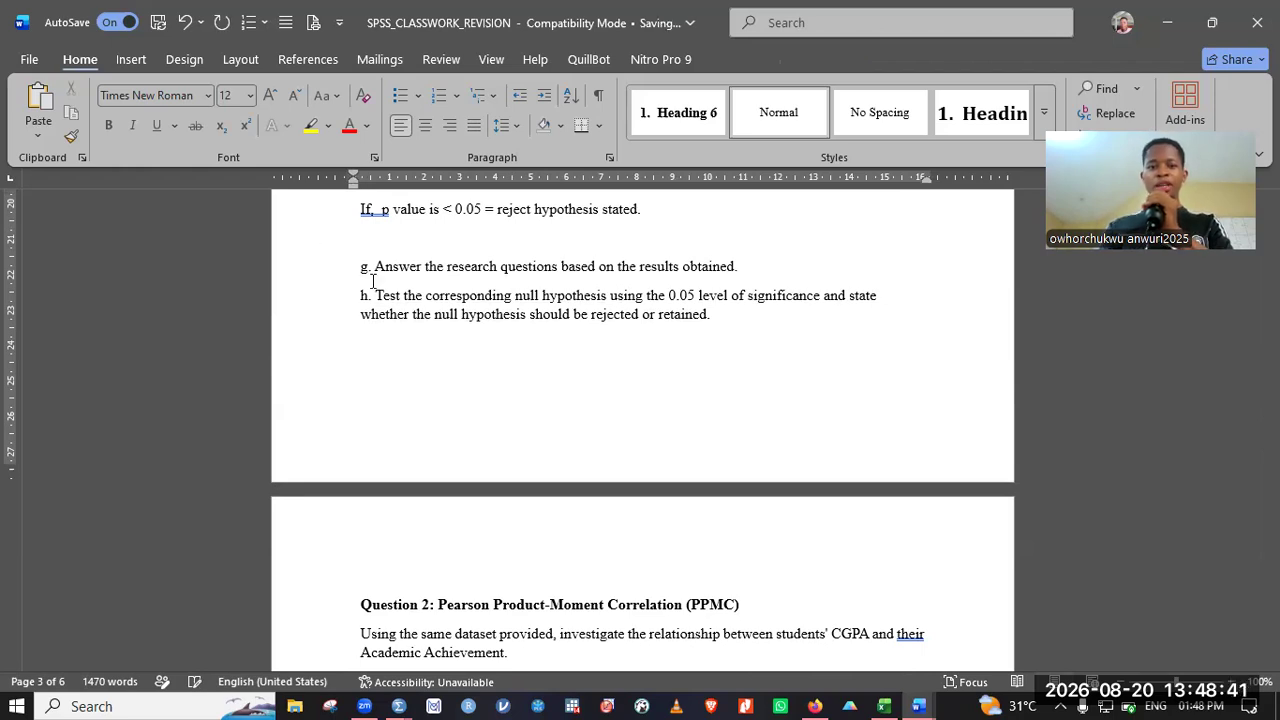
# Step: Review the instructions in items g and h, item f's table, the grand mean table, and Research Question One with its hypothesis
pyautogui.tripleClick(703, 320)
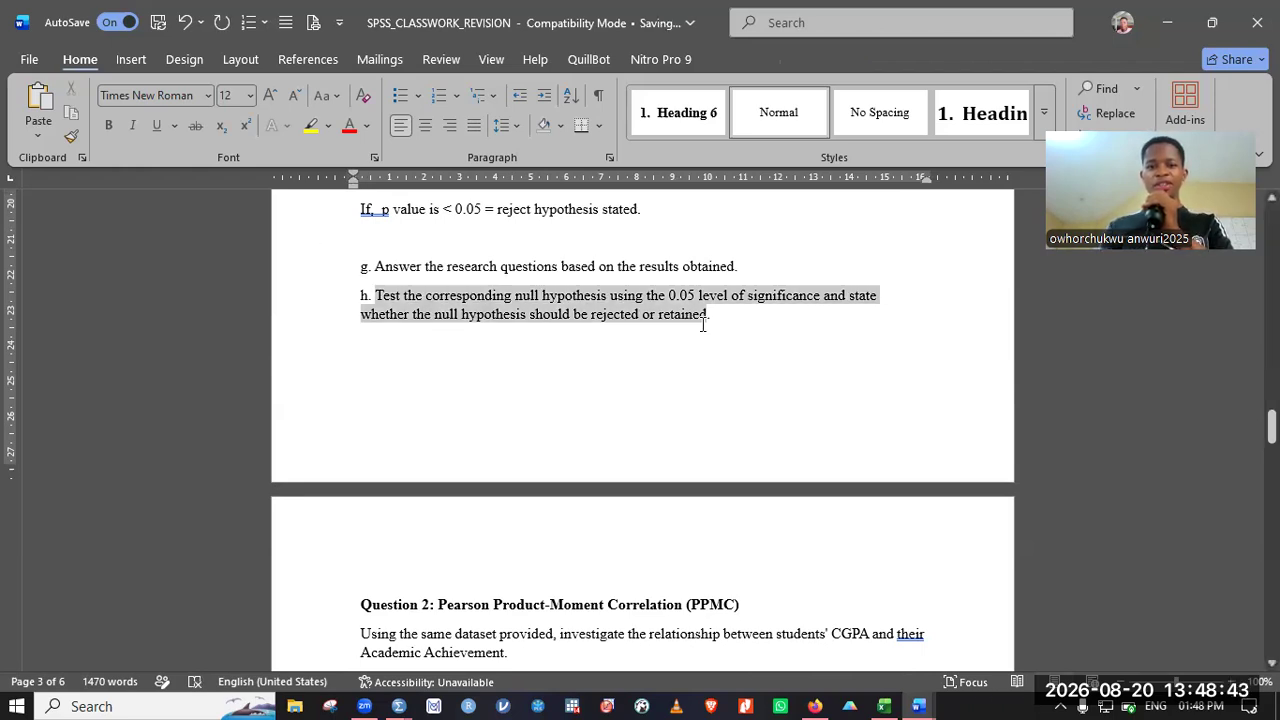
pyautogui.click(618, 318)
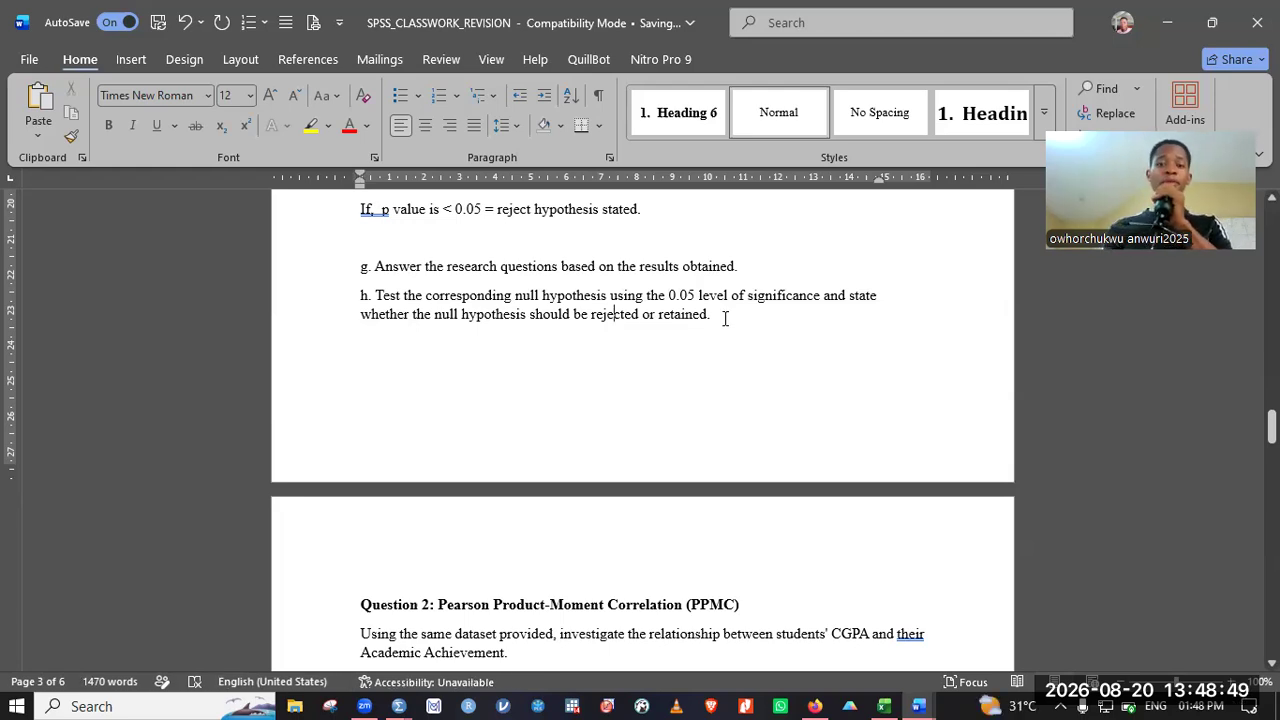
pyautogui.moveTo(360, 314); pyautogui.dragTo(355, 275)
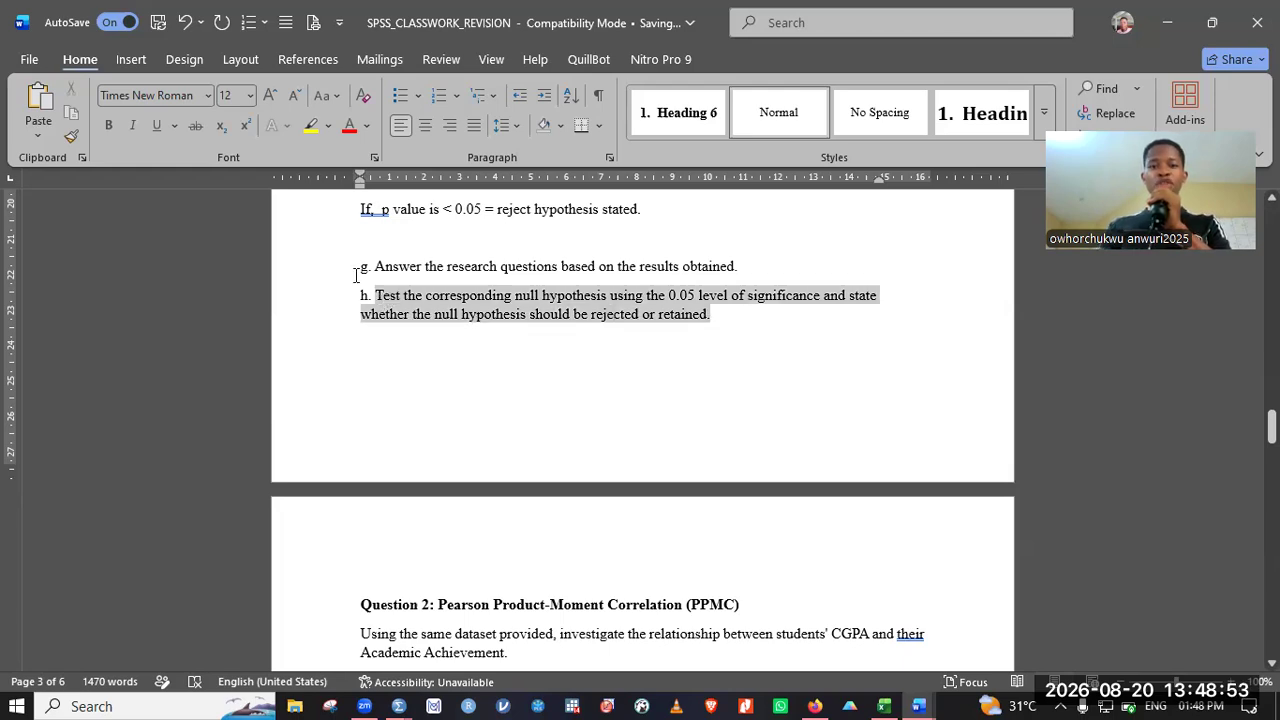
pyautogui.click(355, 275)
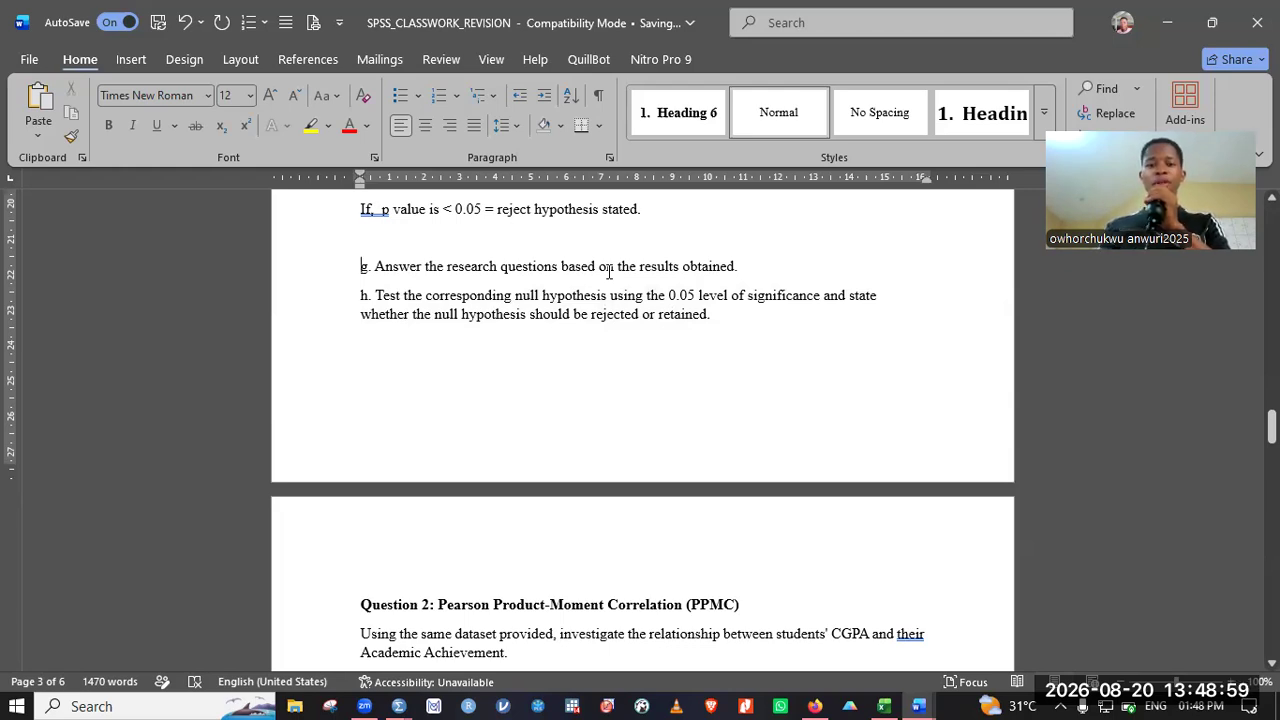
pyautogui.scroll(3, 608, 271)
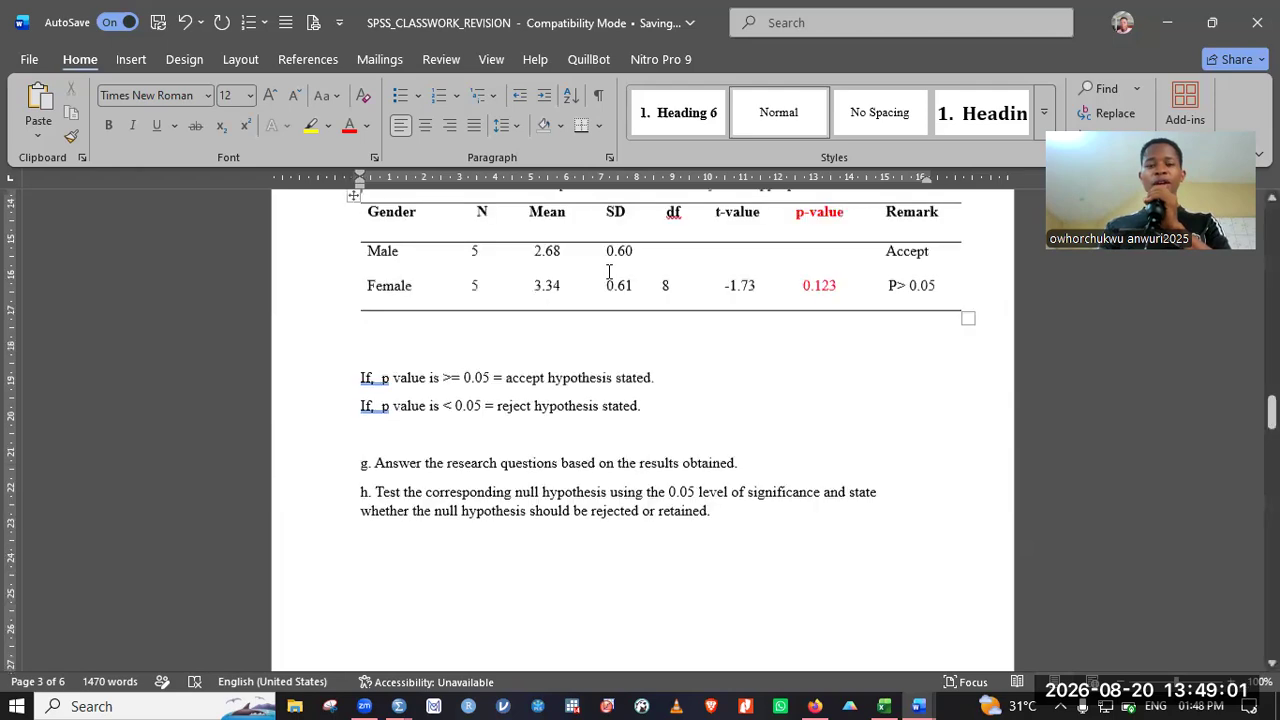
pyautogui.scroll(5, 608, 271)
pyautogui.scroll(5, 608, 271)
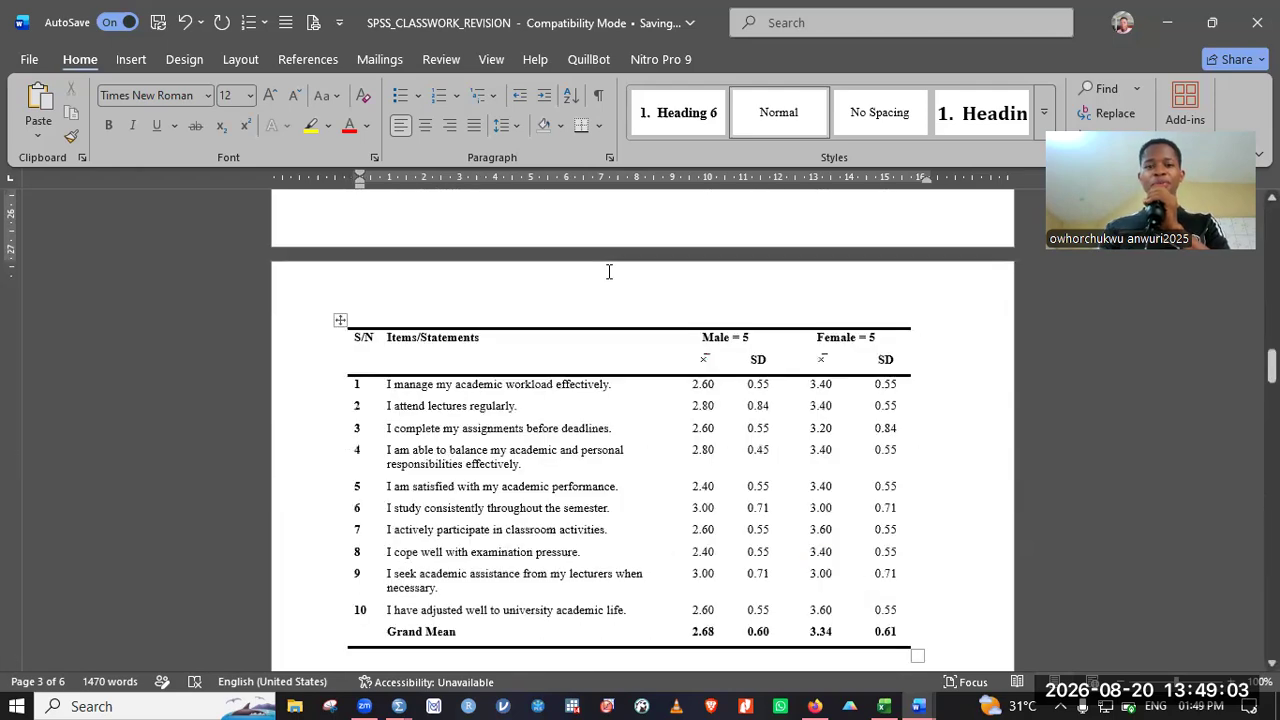
pyautogui.scroll(4, 608, 271)
pyautogui.scroll(1, 608, 271)
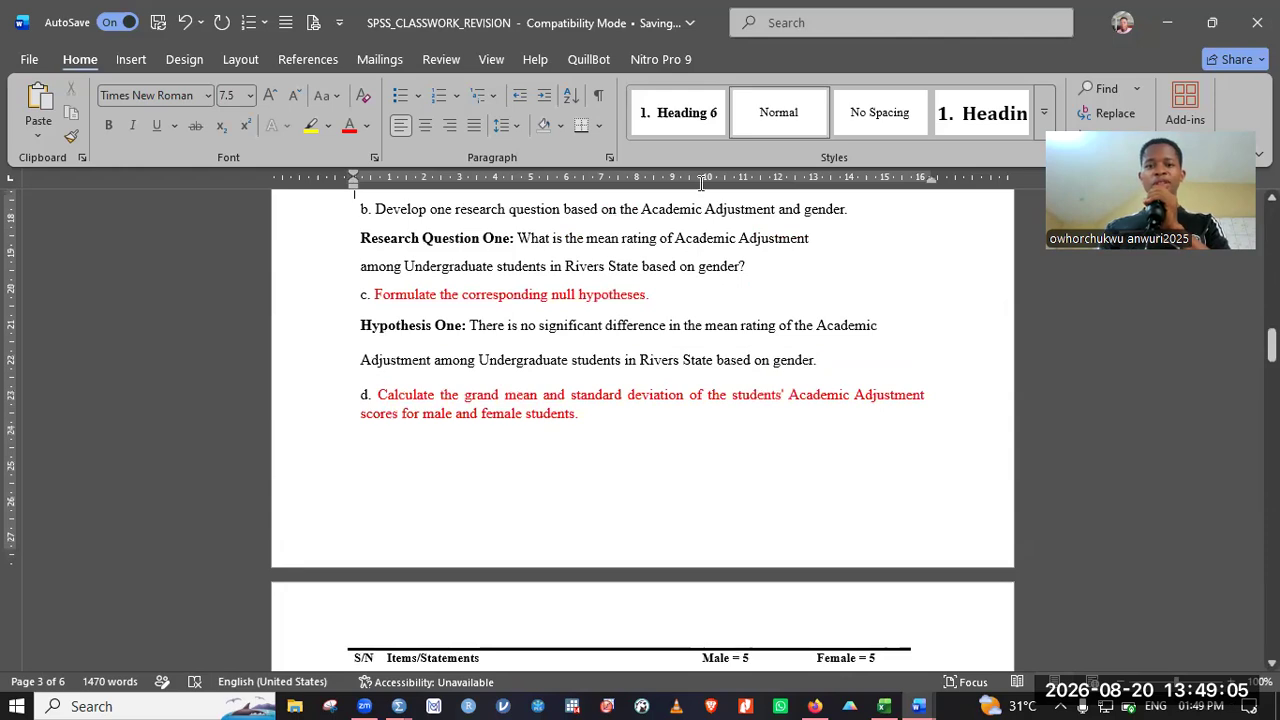
# Step: Review the Question 1 answers, from the research question and hypothesis through the grand mean table and the t-test results table
pyautogui.press('Down')
pyautogui.press('Down')
pyautogui.press('Down')
pyautogui.press('Down')
pyautogui.press('Down')
pyautogui.press('Down')
pyautogui.scroll(-3, 610, 207)
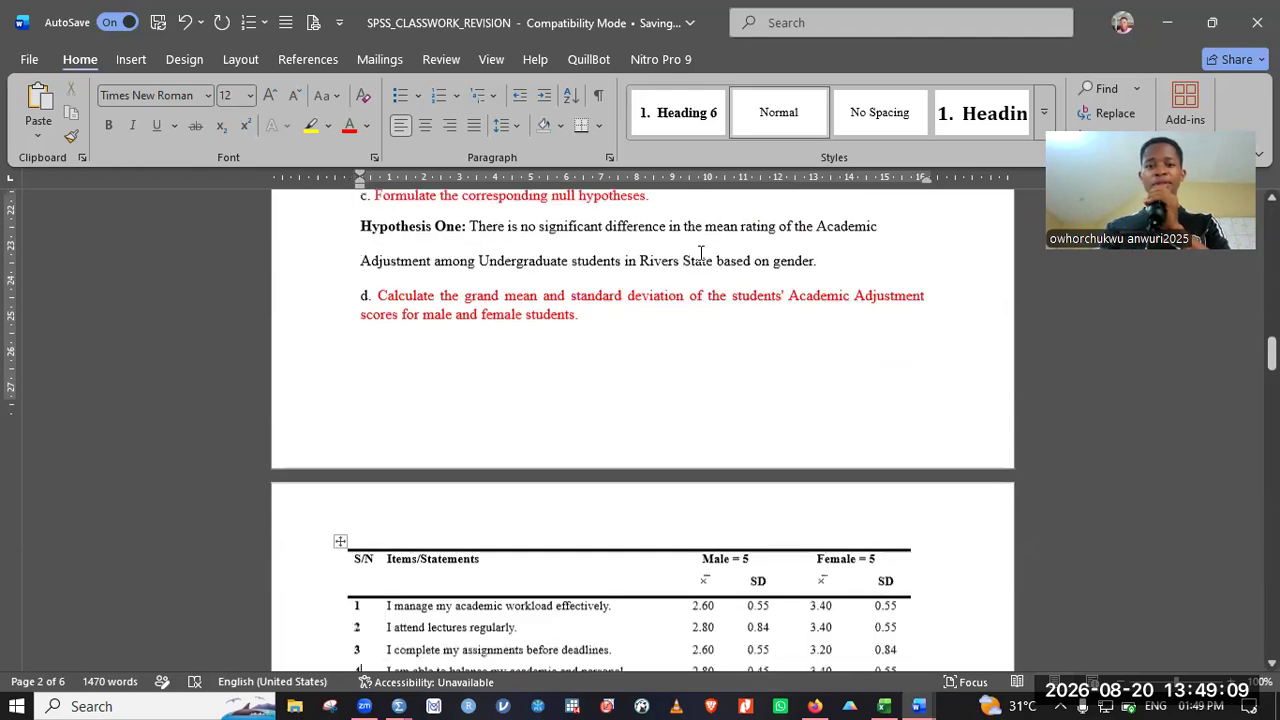
pyautogui.press('Down')
pyautogui.press('Down')
pyautogui.press('Down')
pyautogui.press('Down')
pyautogui.press('Down')
pyautogui.press('Down')
pyautogui.press('Down')
pyautogui.press('Down')
pyautogui.press('Down')
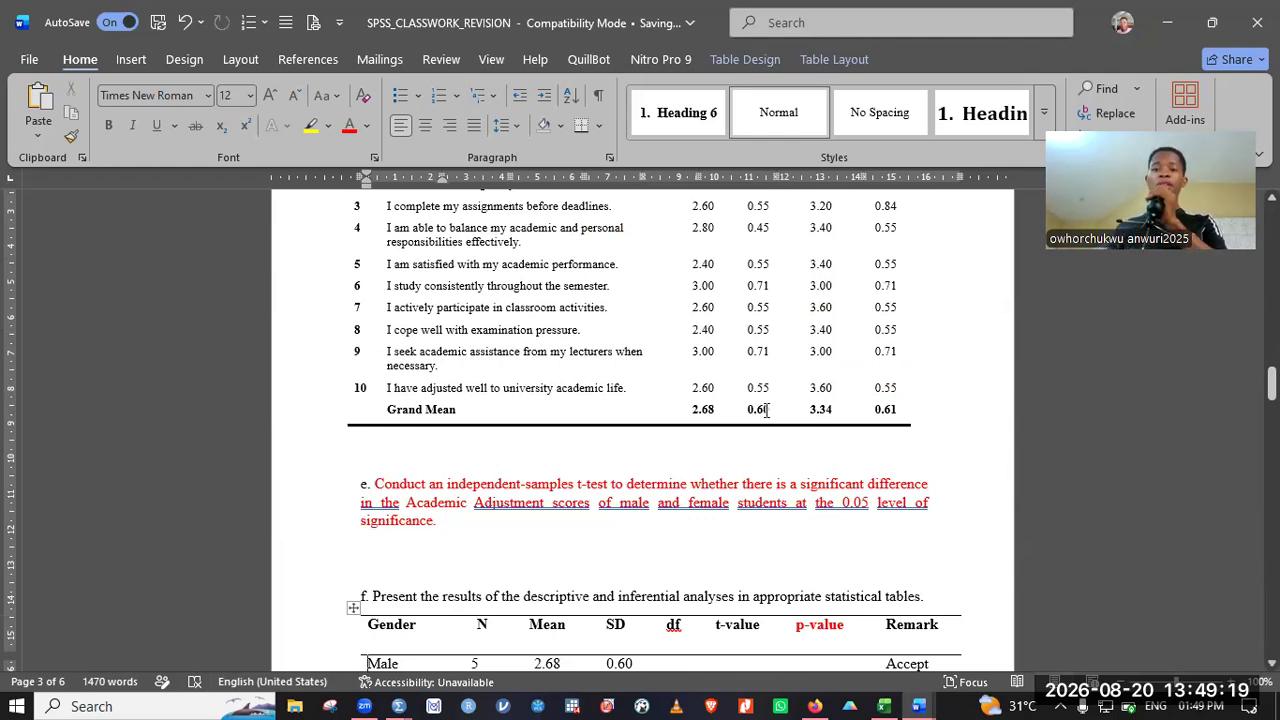
pyautogui.scroll(-1, 767, 410)
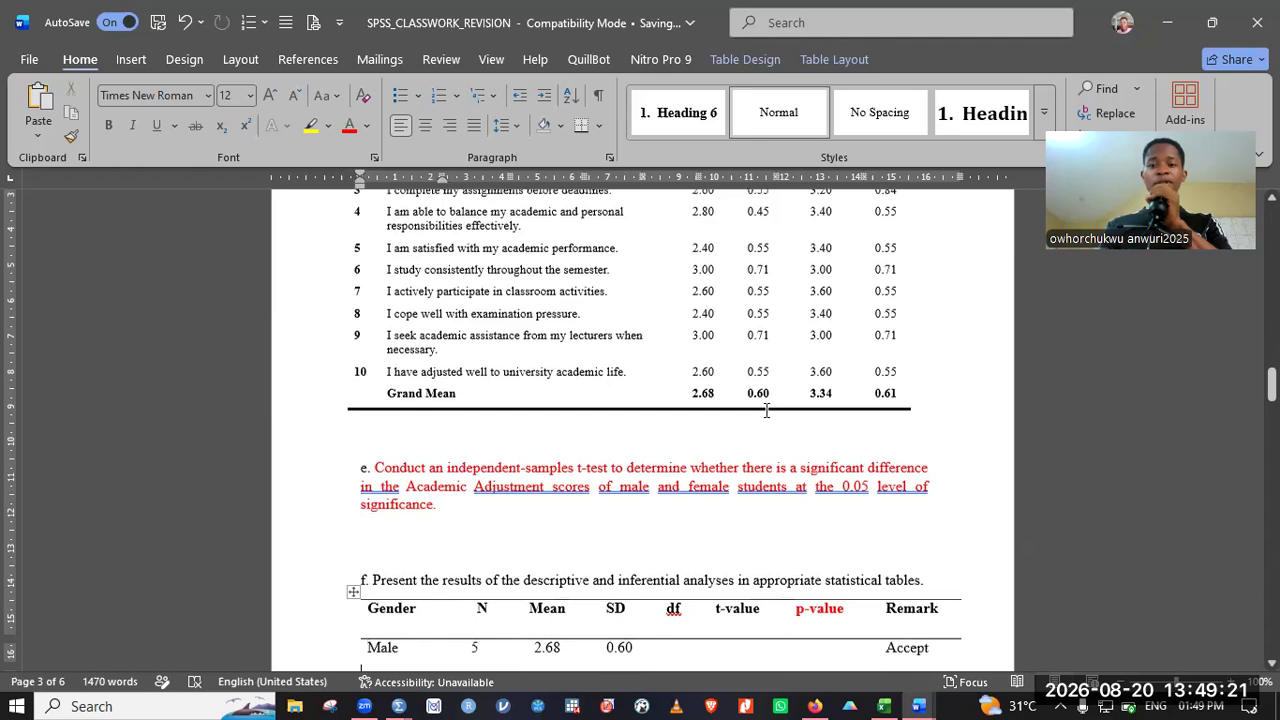
pyautogui.scroll(-4, 767, 410)
pyautogui.scroll(-10, 767, 410)
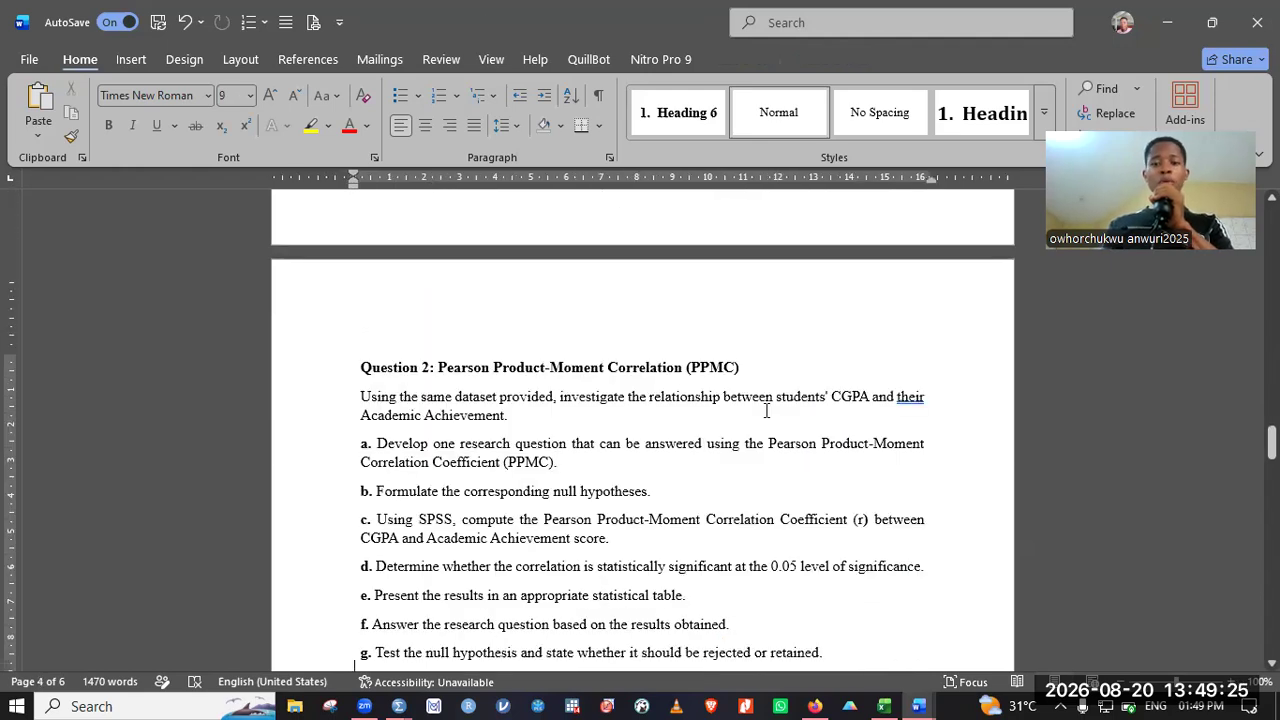
# Step: Examine the Question 2 Pearson Product-Moment Correlation (PPMC) instructions and tasks a to h
pyautogui.scroll(-1, 767, 410)
pyautogui.press('pagedown')
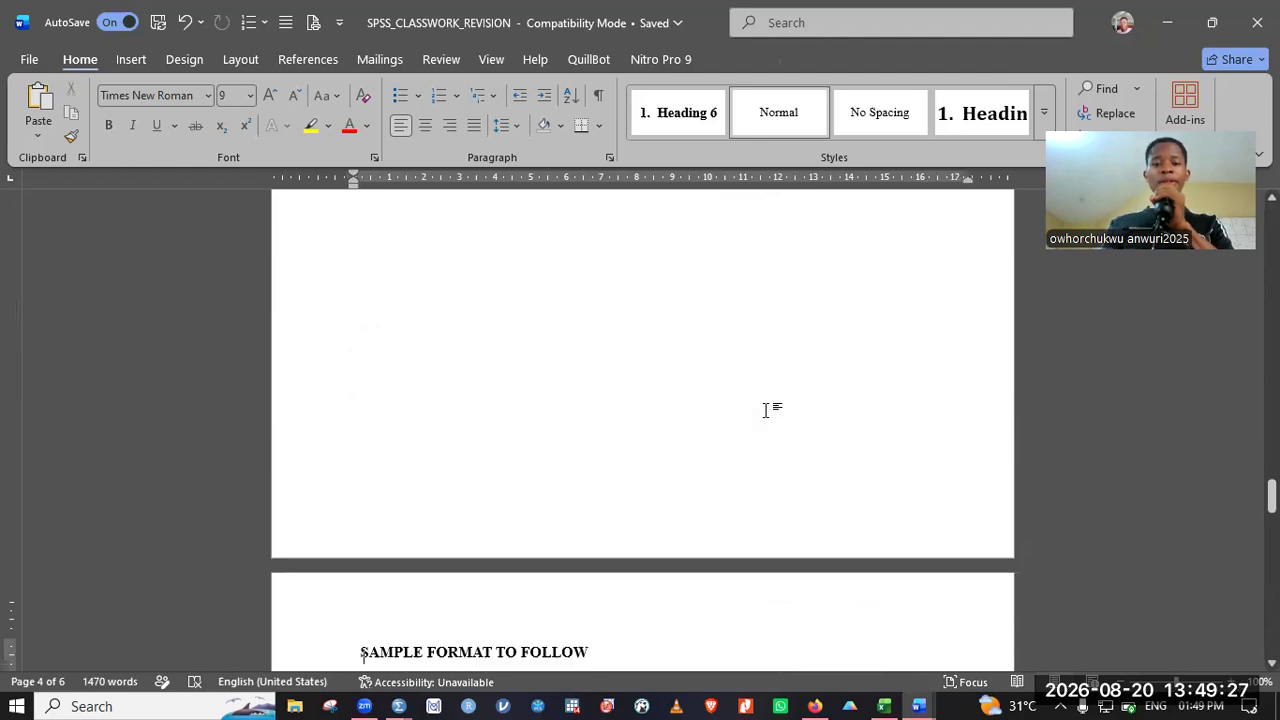
pyautogui.press('pagedown')
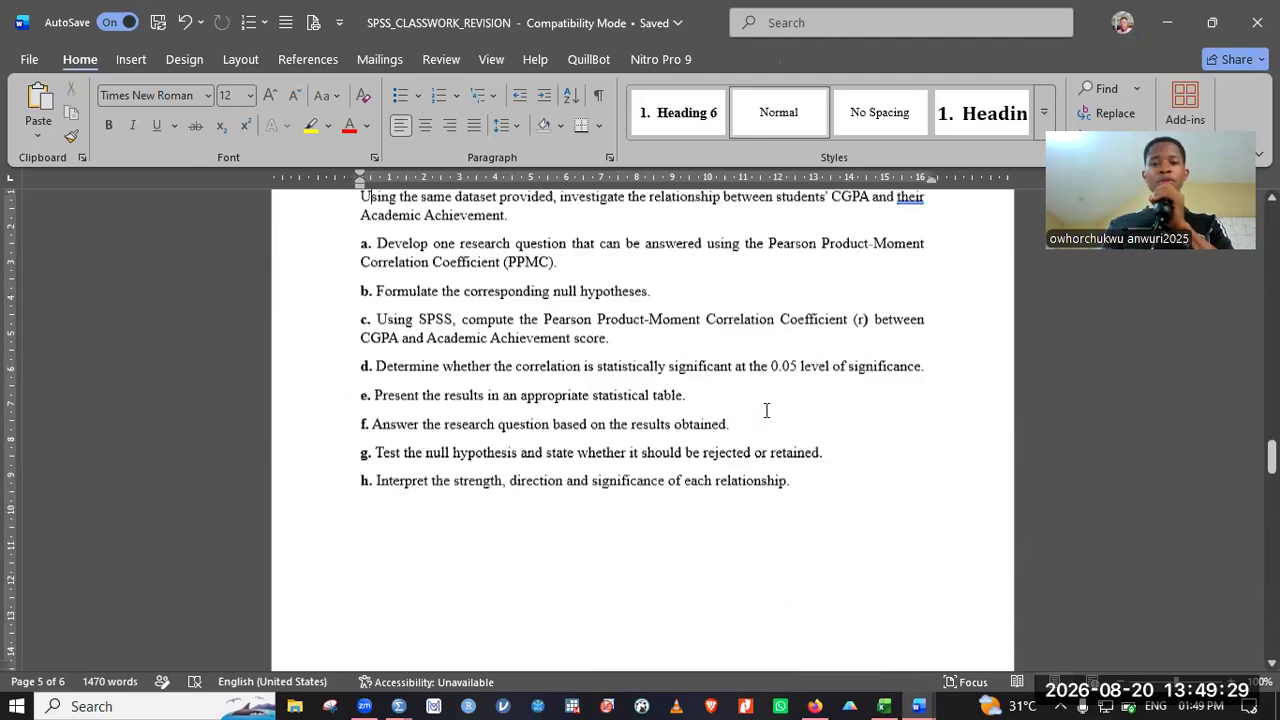
pyautogui.press('pageup')
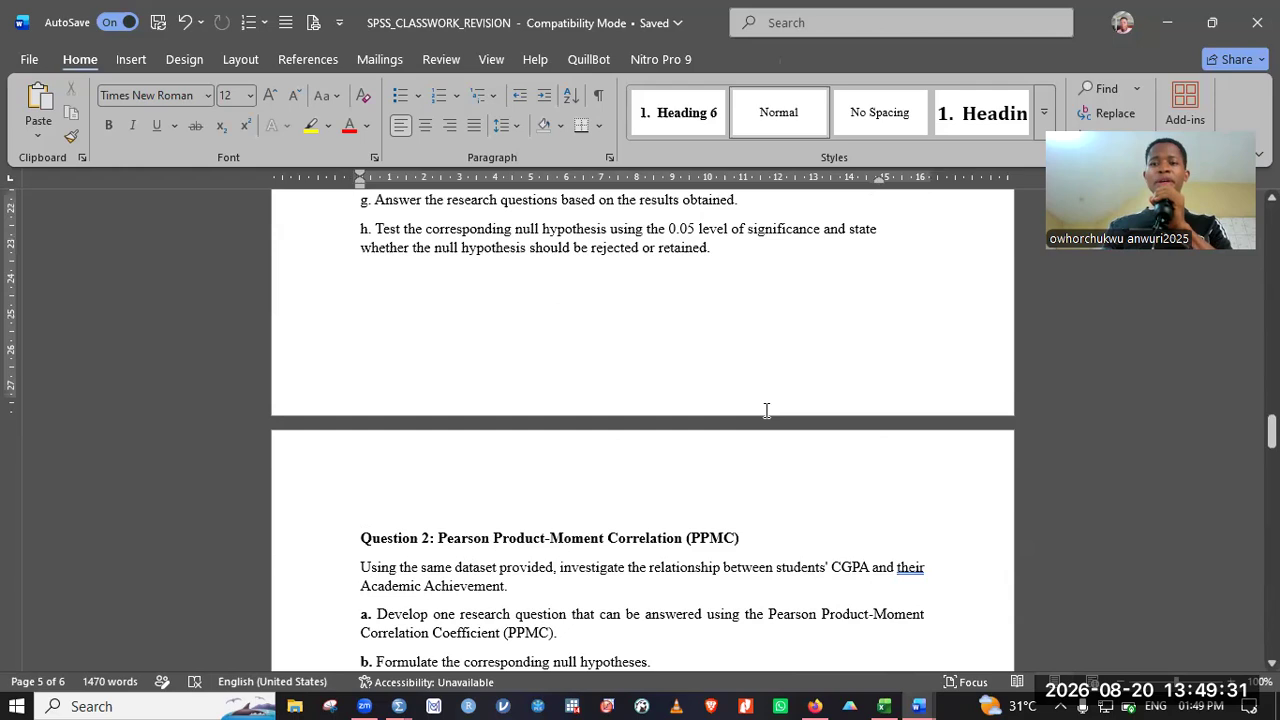
pyautogui.press('Down')
pyautogui.press('Down')
pyautogui.press('Down')
pyautogui.press('Down')
pyautogui.press('Down')
pyautogui.press('Down')
pyautogui.press('Down')
pyautogui.press('Down')
pyautogui.press('Down')
pyautogui.press('Down')
pyautogui.press('Down')
pyautogui.press('Down')
pyautogui.press('Down')
pyautogui.press('Down')
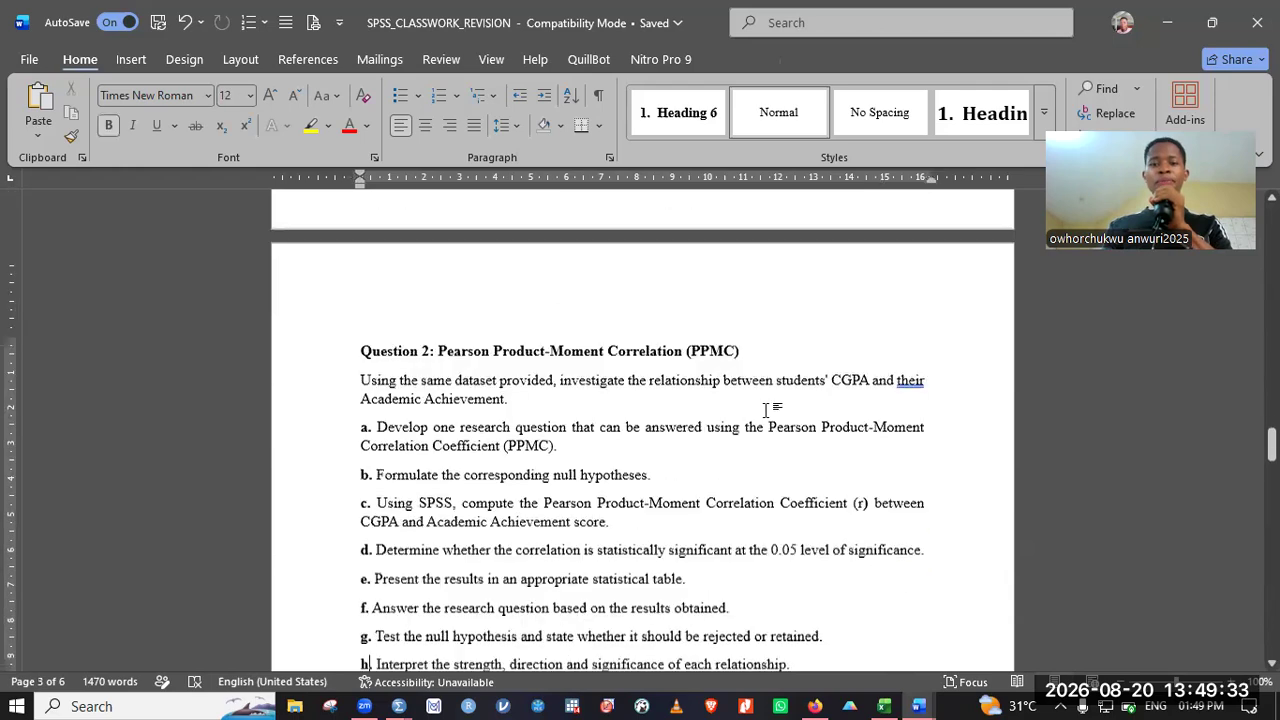
pyautogui.press('Down')
pyautogui.press('Down')
pyautogui.press('Down')
pyautogui.press('Up')
pyautogui.press('Up')
pyautogui.press('Up')
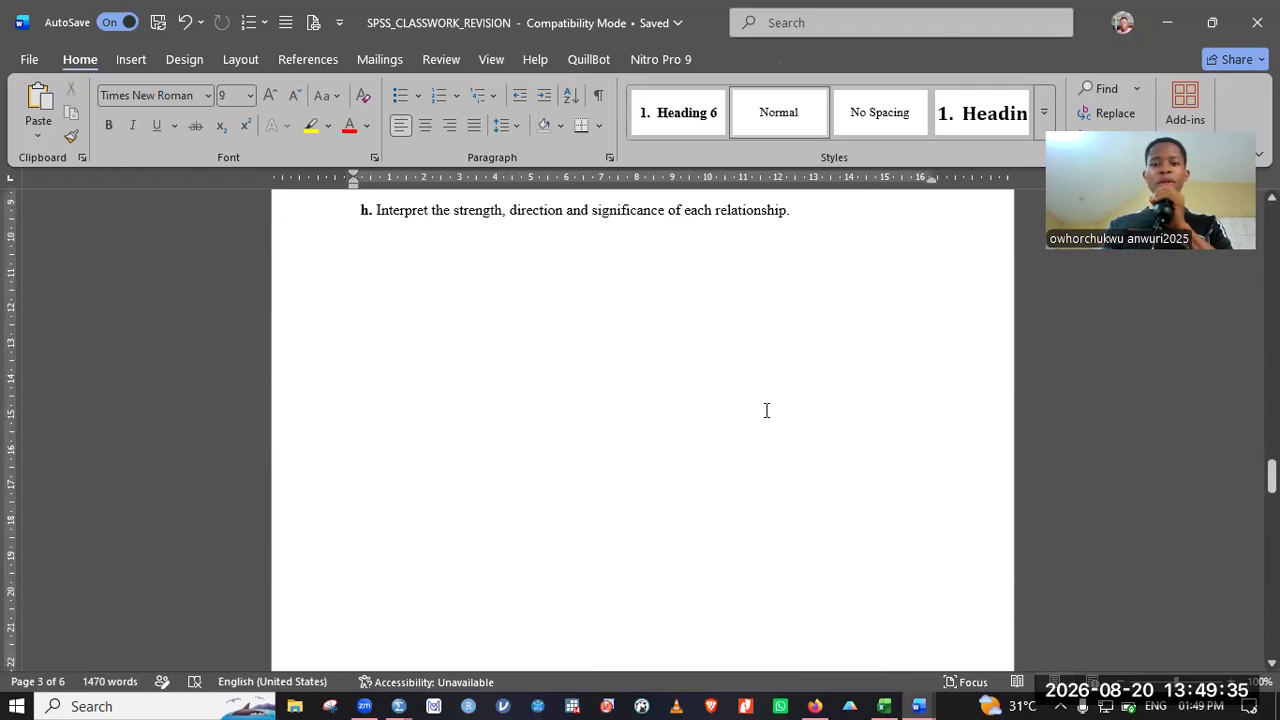
pyautogui.press('Up')
pyautogui.press('Up')
pyautogui.press('Up')
pyautogui.press('Up')
pyautogui.press('Up')
pyautogui.press('Up')
pyautogui.press('Up')
pyautogui.press('Up')
pyautogui.press('Up')
pyautogui.press('Up')
pyautogui.press('Up')
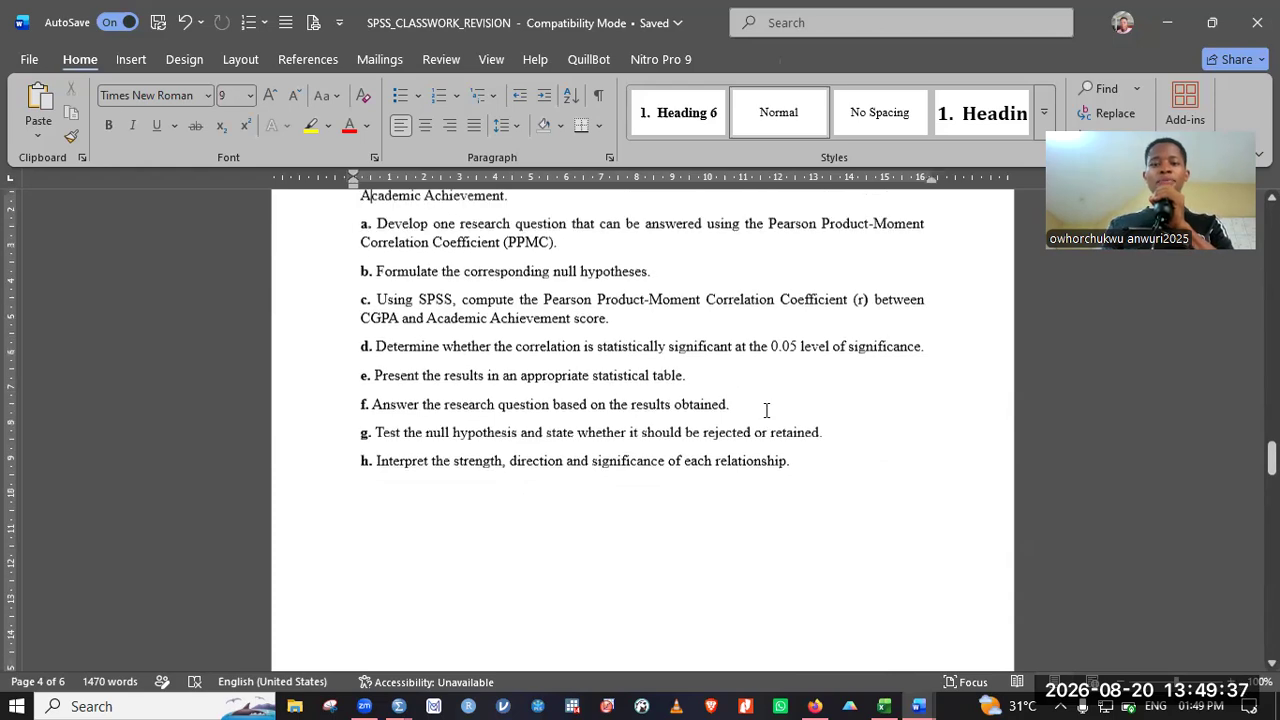
pyautogui.press('Up')
pyautogui.press('Up')
pyautogui.press('Up')
pyautogui.press('Up')
pyautogui.press('Up')
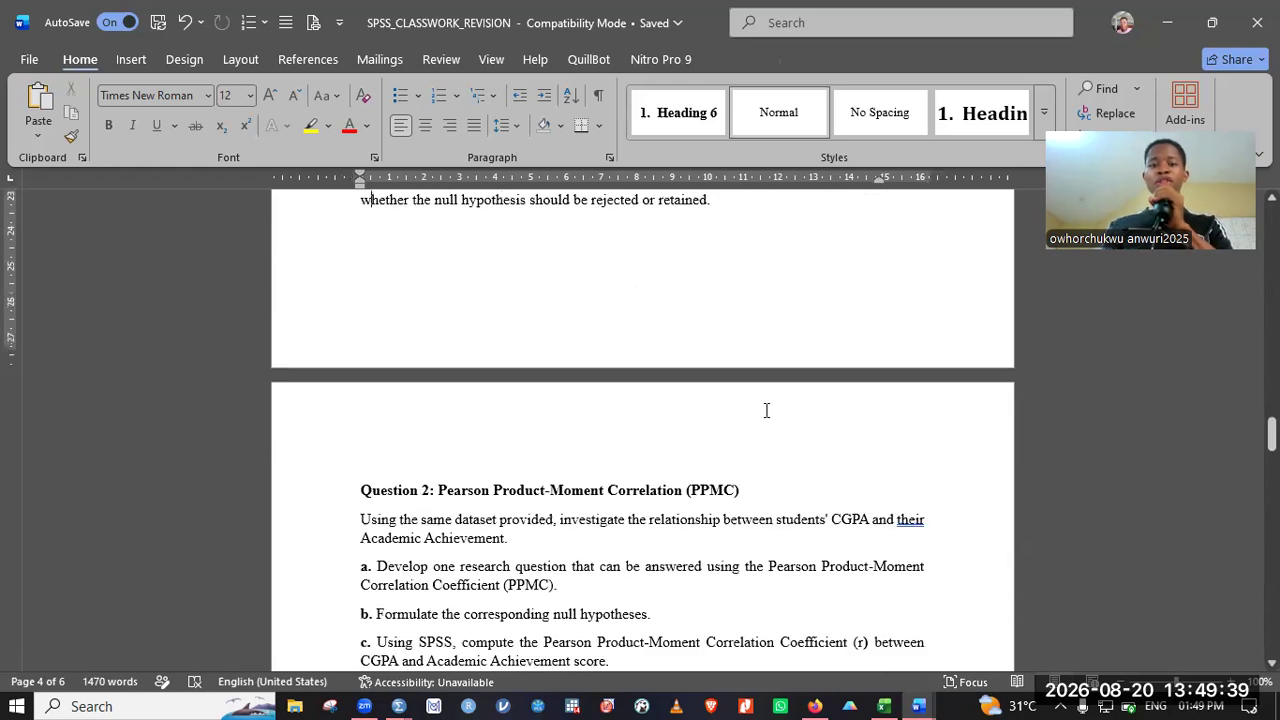
pyautogui.press('Down')
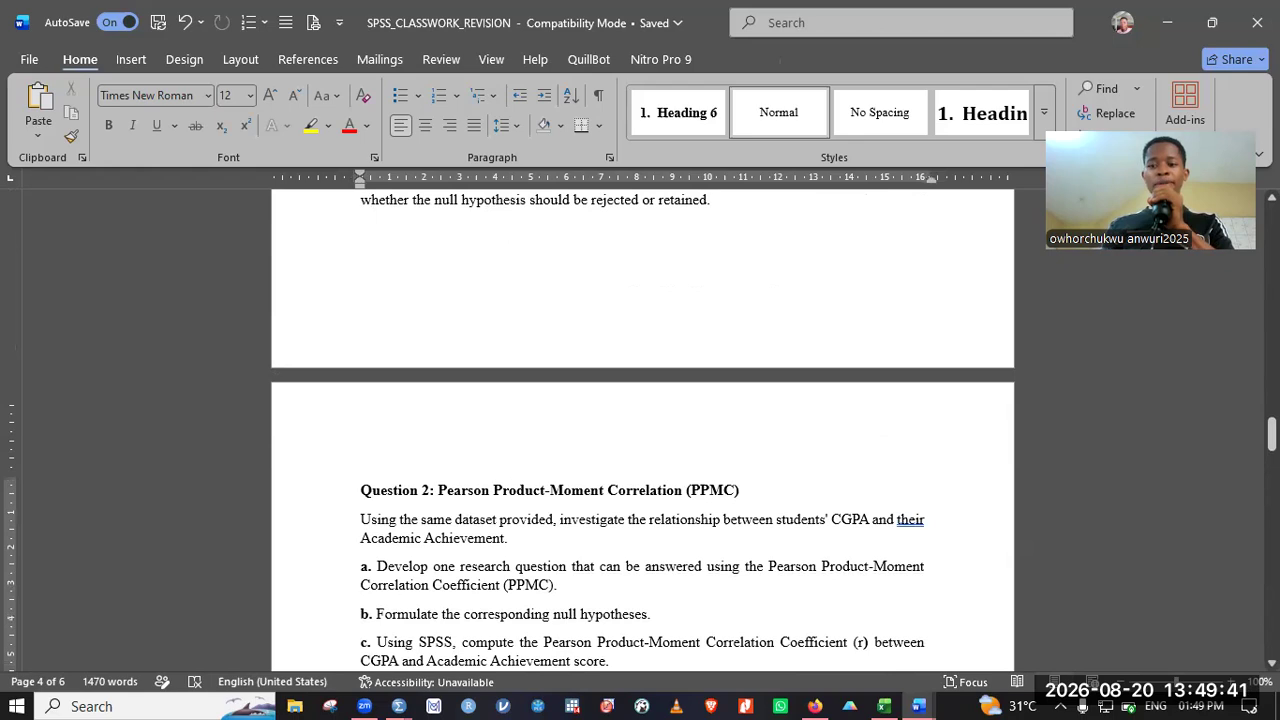
pyautogui.press('Down')
pyautogui.press('Down')
pyautogui.press('Down')
pyautogui.press('Down')
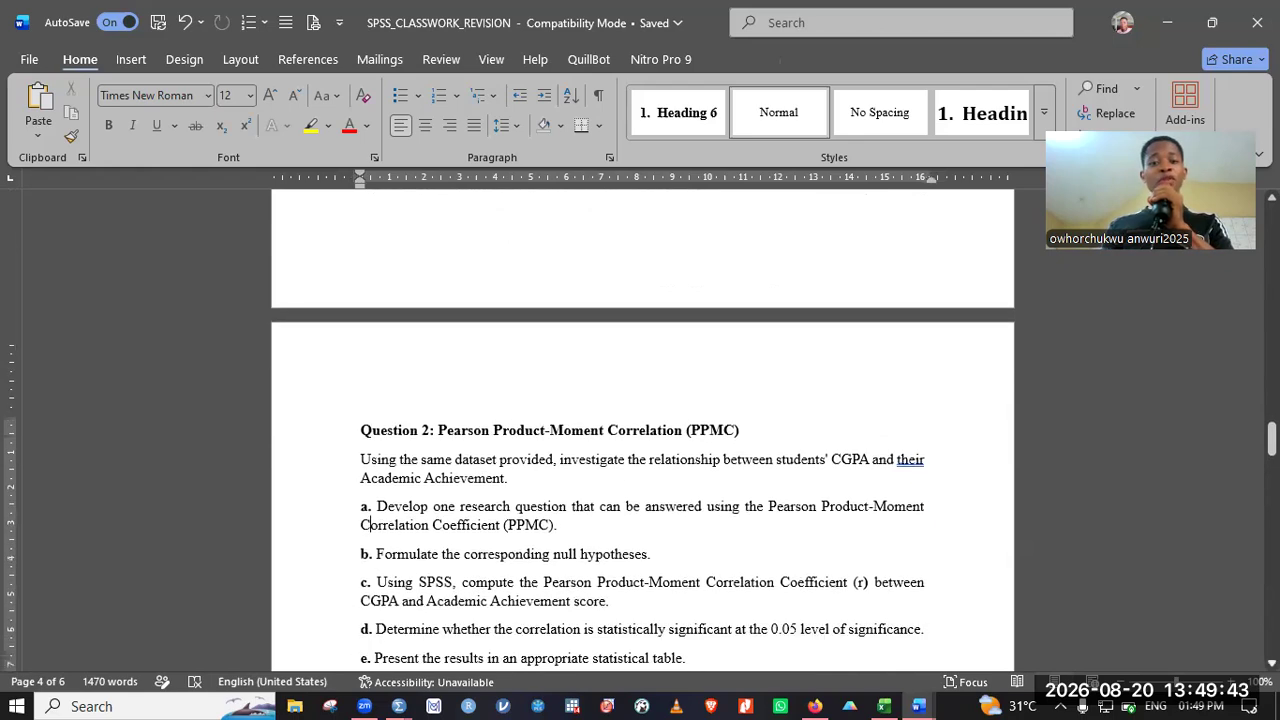
pyautogui.scroll(-3, 642, 430)
pyautogui.scroll(-1, 642, 430)
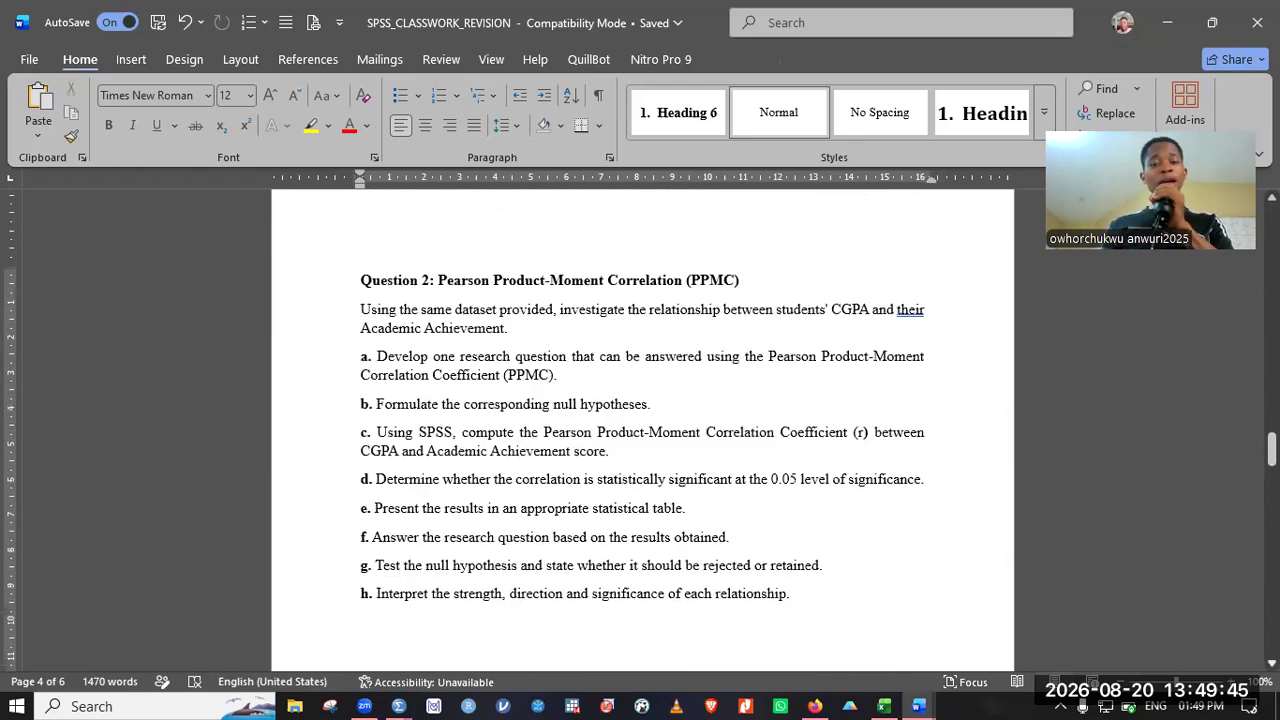
pyautogui.scroll(-1, 642, 430)
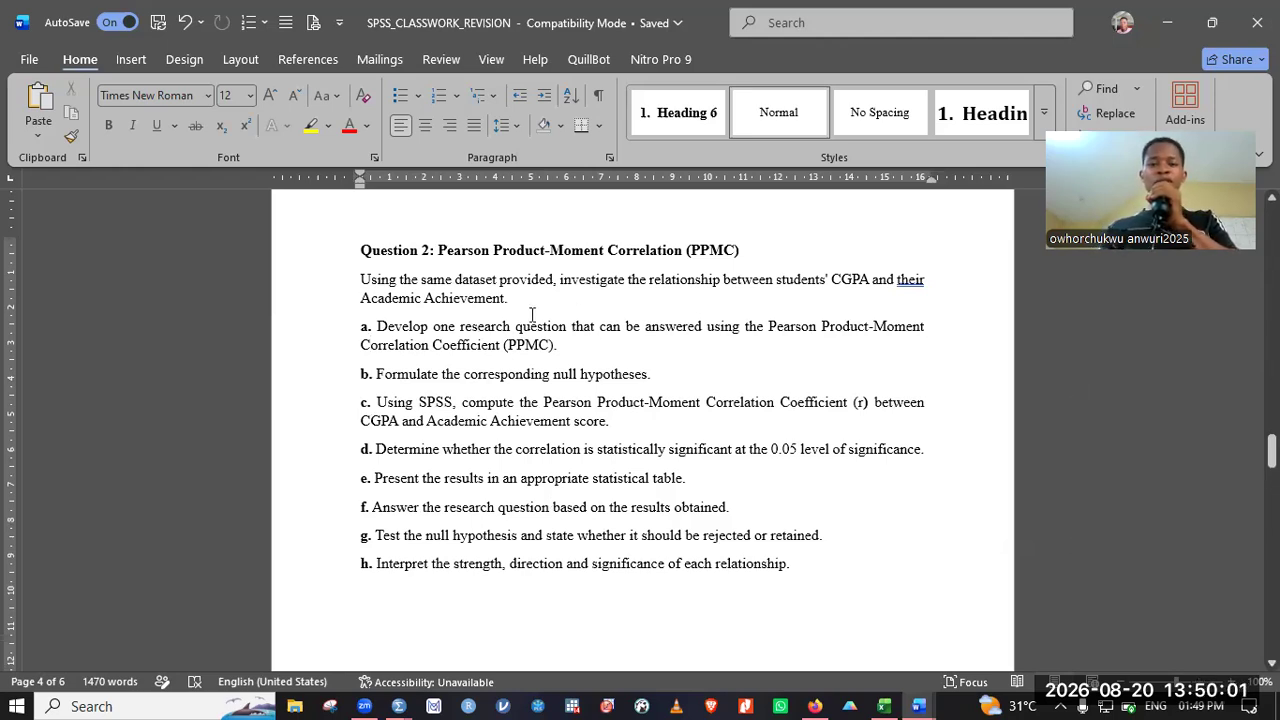
# Step: Colour the introductory paragraph of Question 2, about the relationship between students' CGPA and Academic Achievement, red
pyautogui.tripleClick(399, 276)
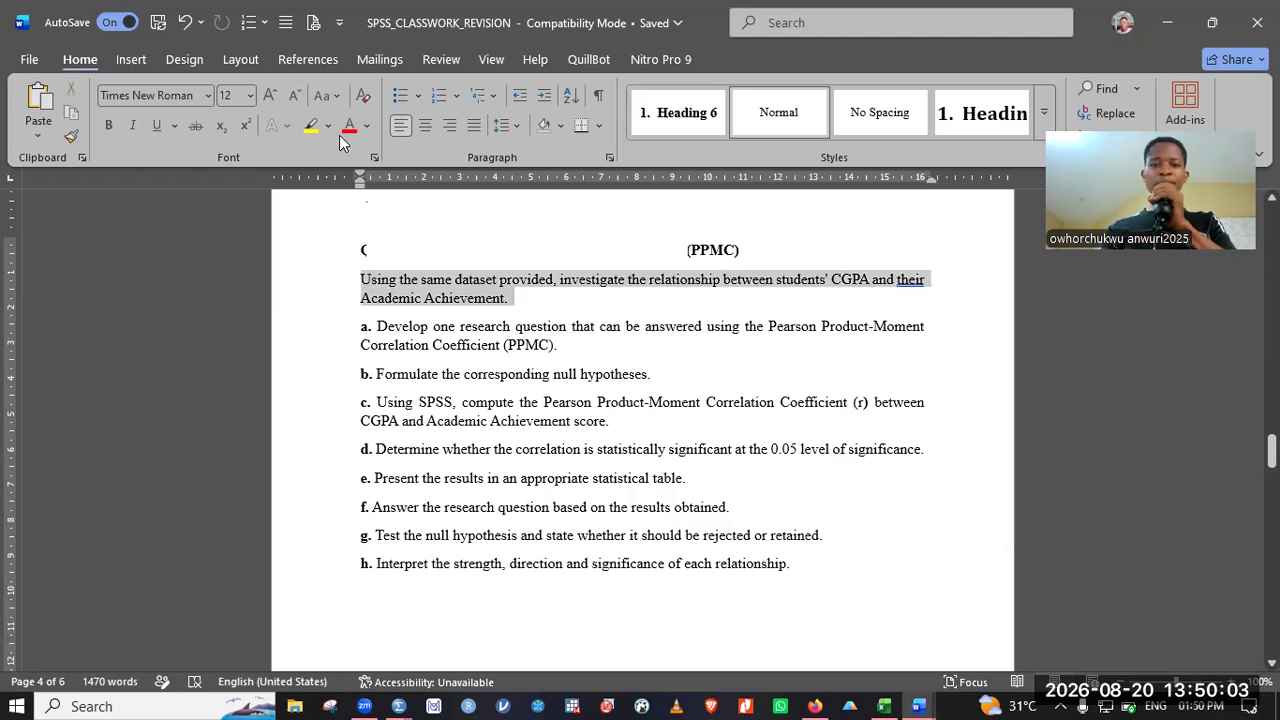
pyautogui.click(349, 127)
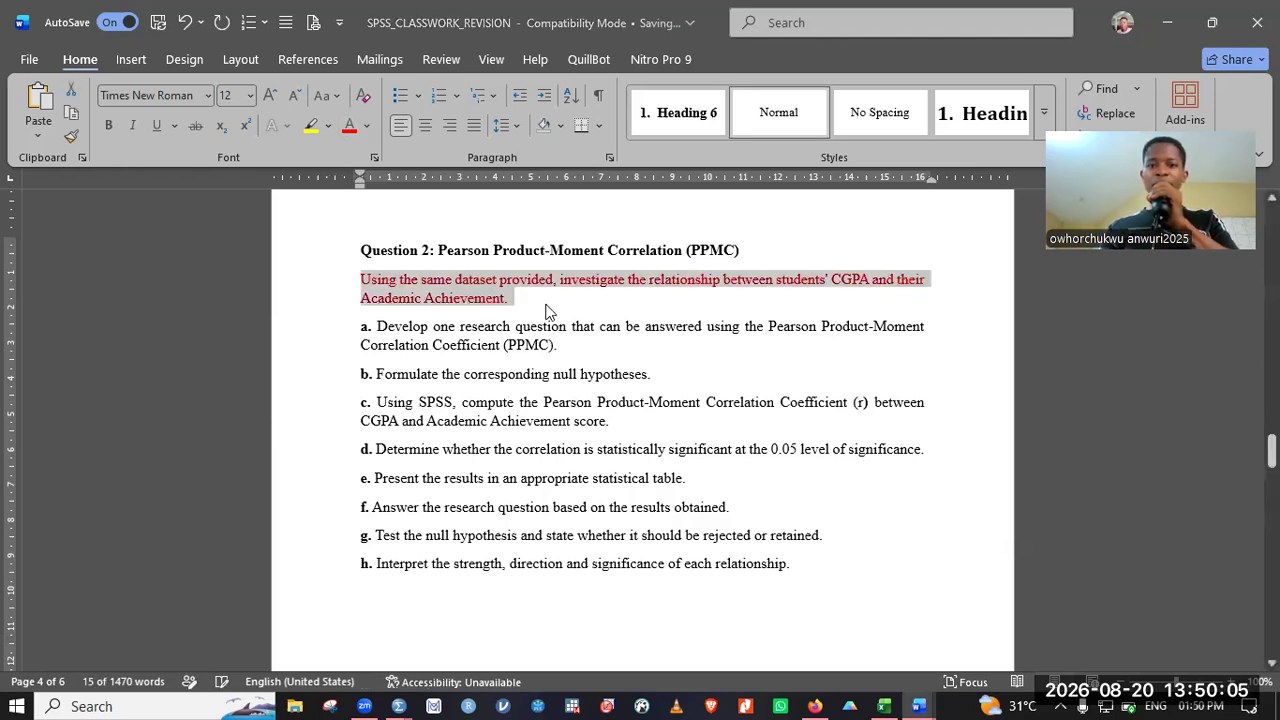
pyautogui.click(546, 311)
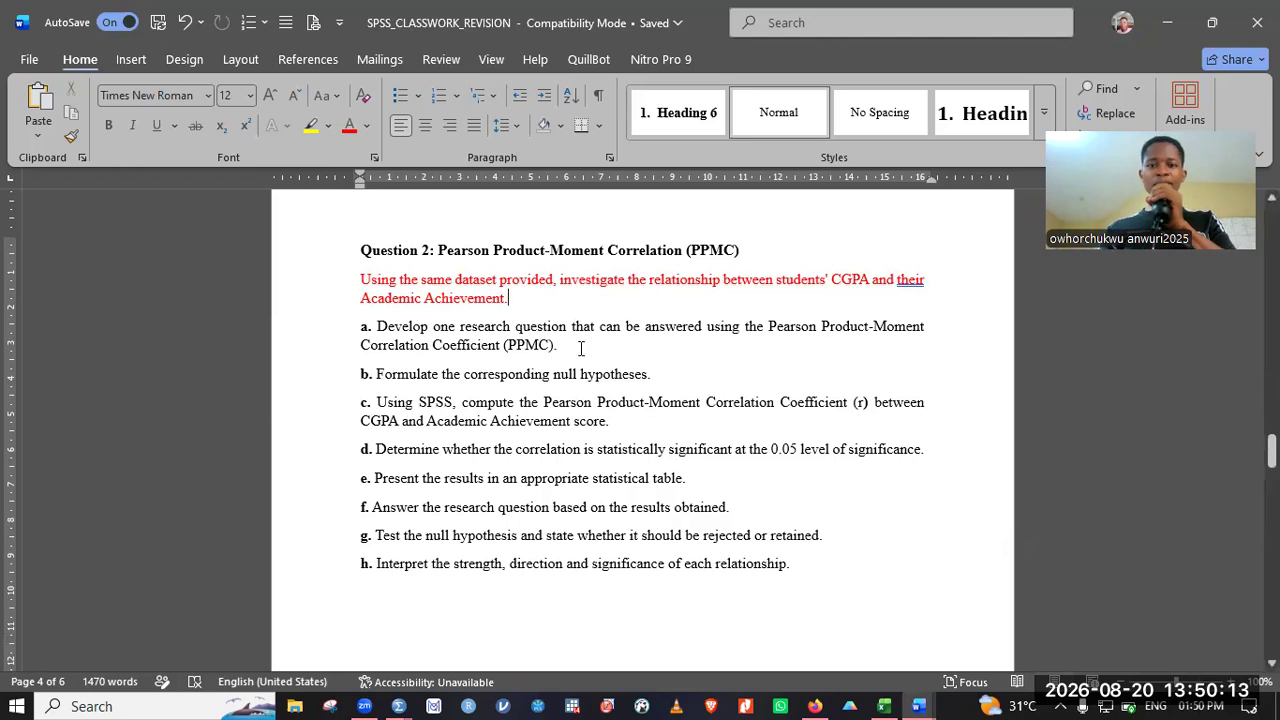
# Step: Copy the sample Research Question One and Hypothesis One text from section B, Correlation, of the sample format
pyautogui.click(568, 347)
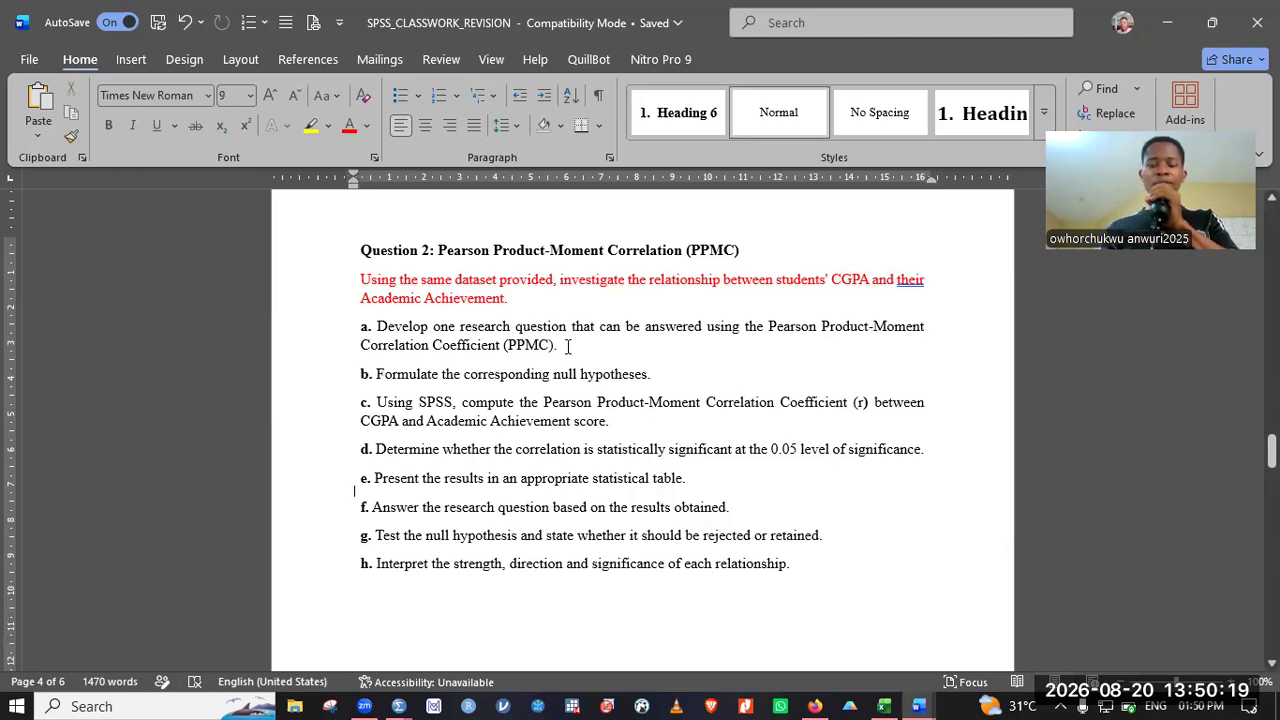
pyautogui.scroll(-5, 568, 347)
pyautogui.scroll(-5, 568, 347)
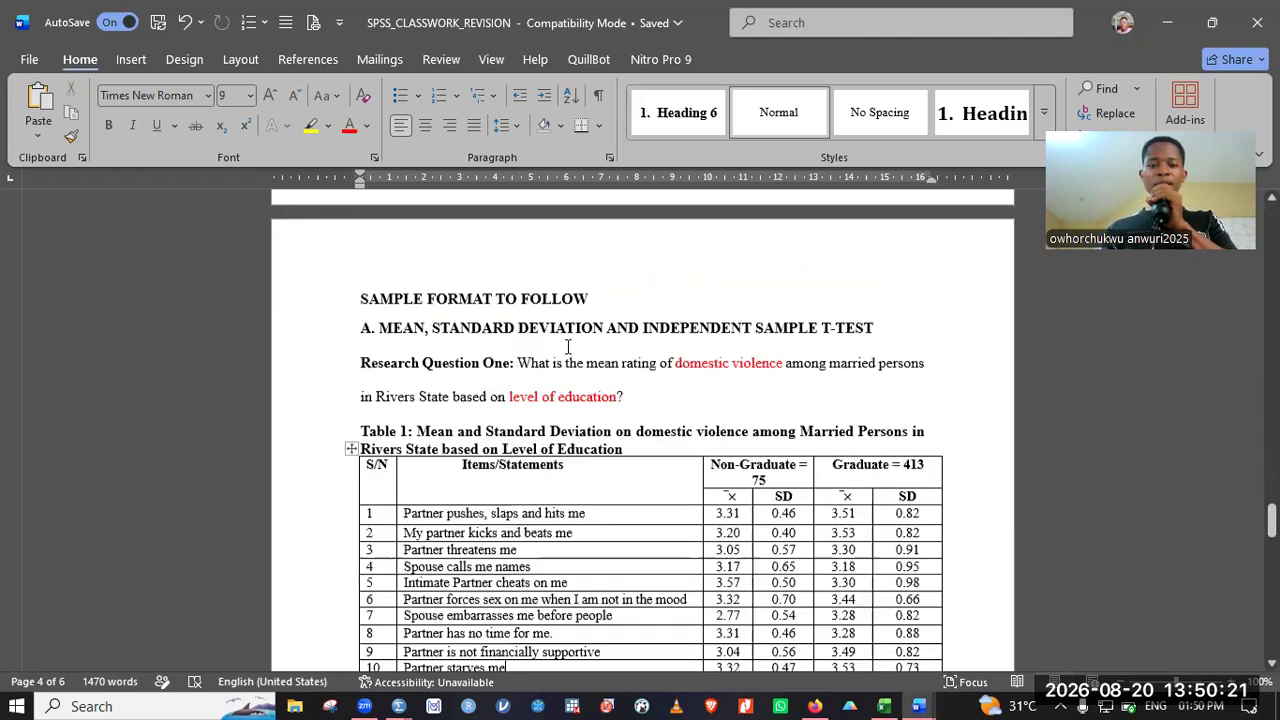
pyautogui.scroll(-3, 568, 347)
pyautogui.scroll(-12, 568, 347)
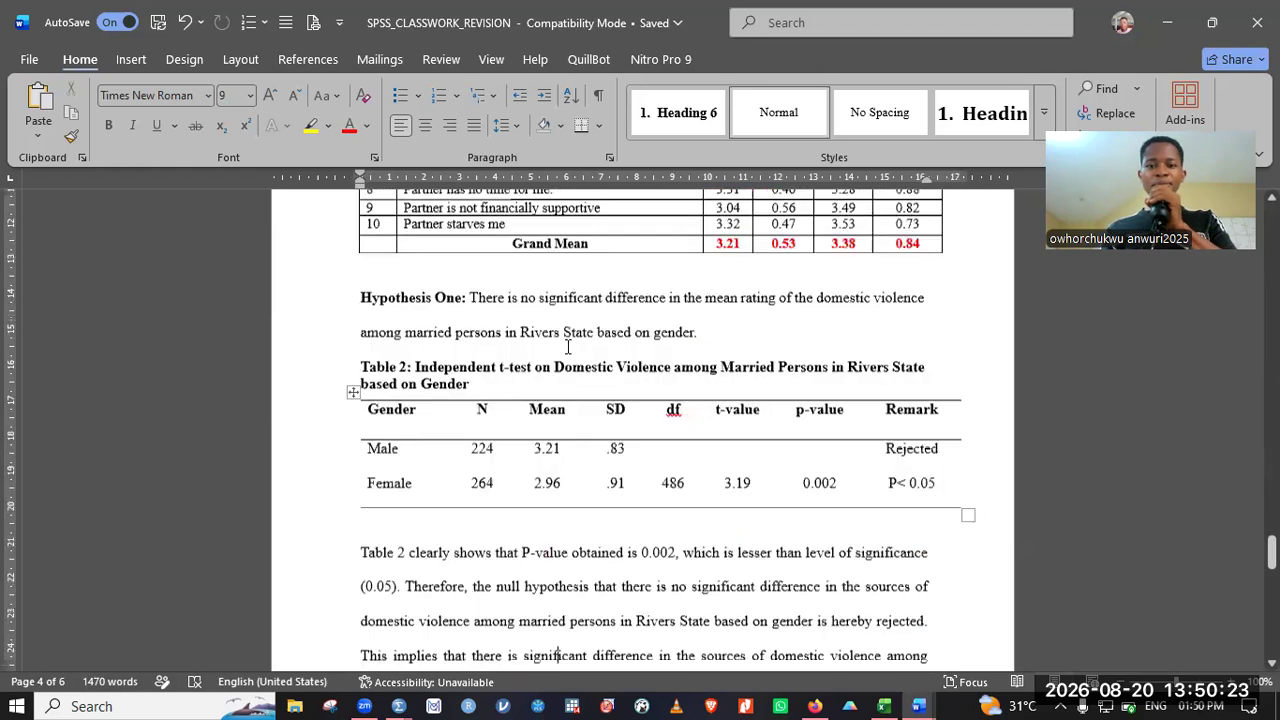
pyautogui.scroll(-3, 567, 346)
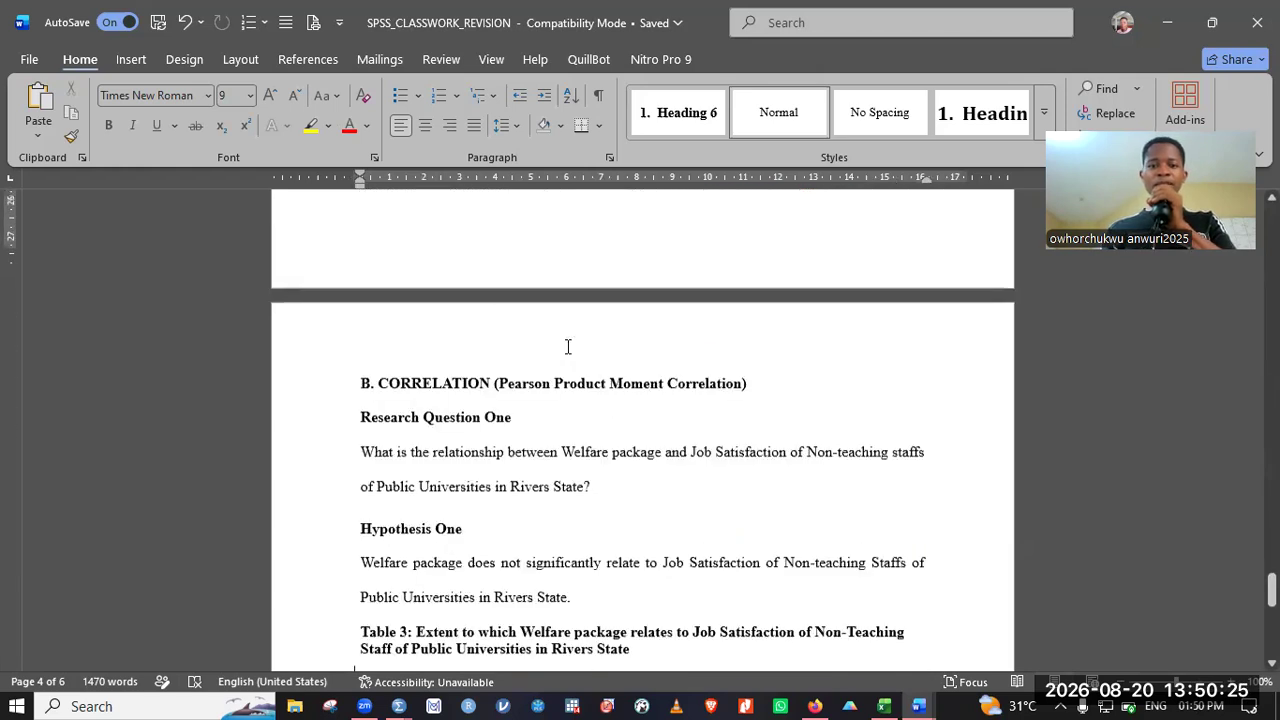
pyautogui.scroll(-2, 568, 347)
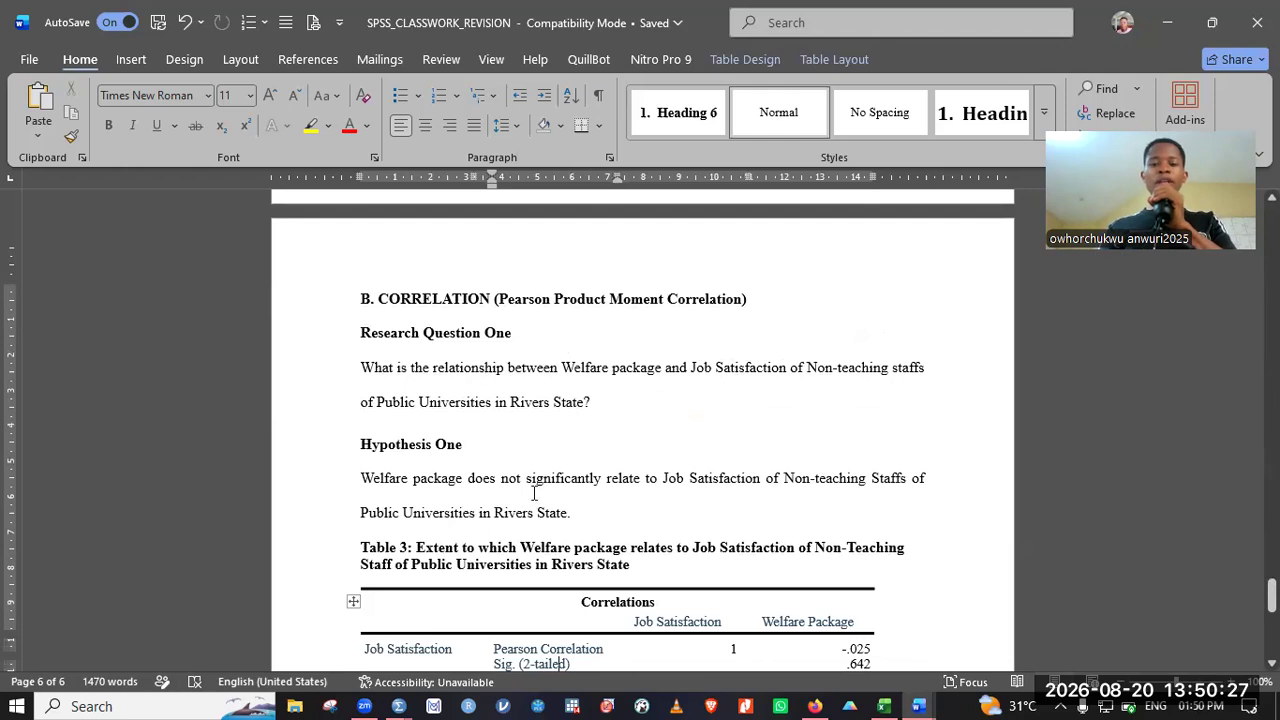
pyautogui.moveTo(580, 515); pyautogui.dragTo(351, 358)
pyautogui.hotkey('ctrl', 'c')
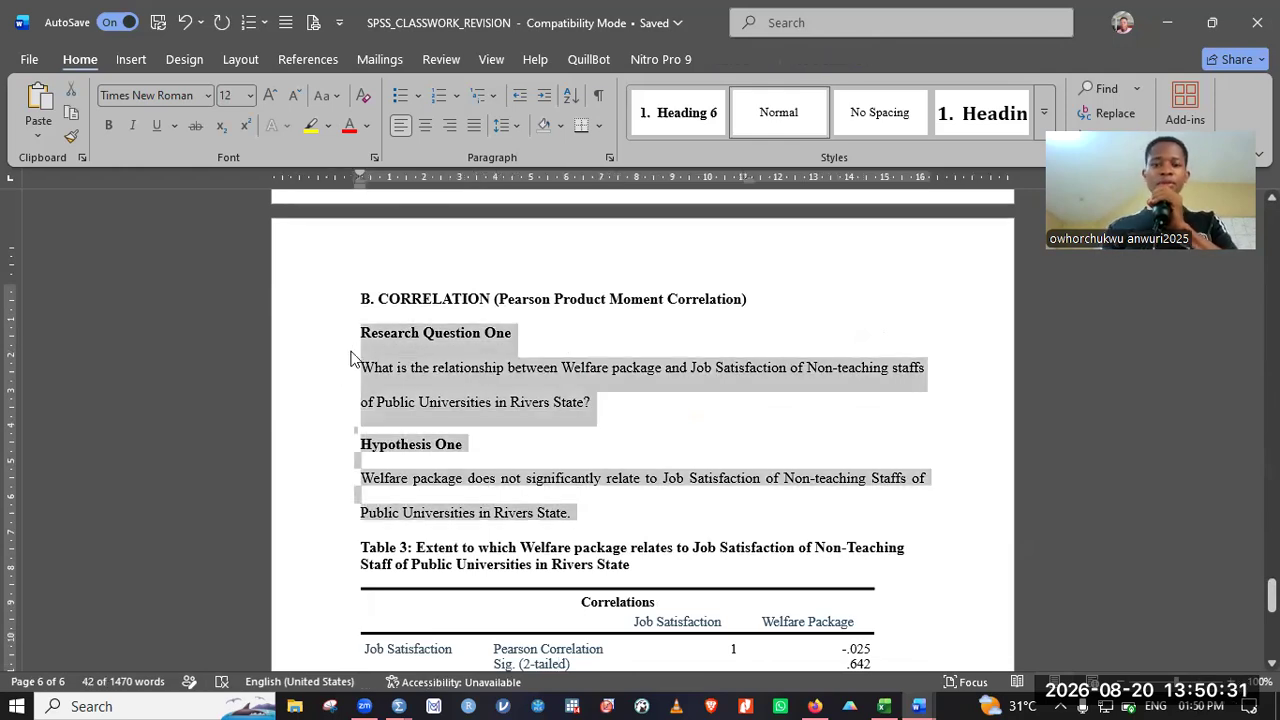
# Step: Paste the copied Research Question One and Hypothesis One text on a new line below task a of Question 2
pyautogui.press('Up')
pyautogui.press('Up')
pyautogui.press('Up')
pyautogui.press('Up')
pyautogui.press('Up')
pyautogui.press('Up')
pyautogui.press('Up')
pyautogui.press('Up')
pyautogui.press('Up')
pyautogui.press('Up')
pyautogui.press('Up')
pyautogui.press('Up')
pyautogui.press('Up')
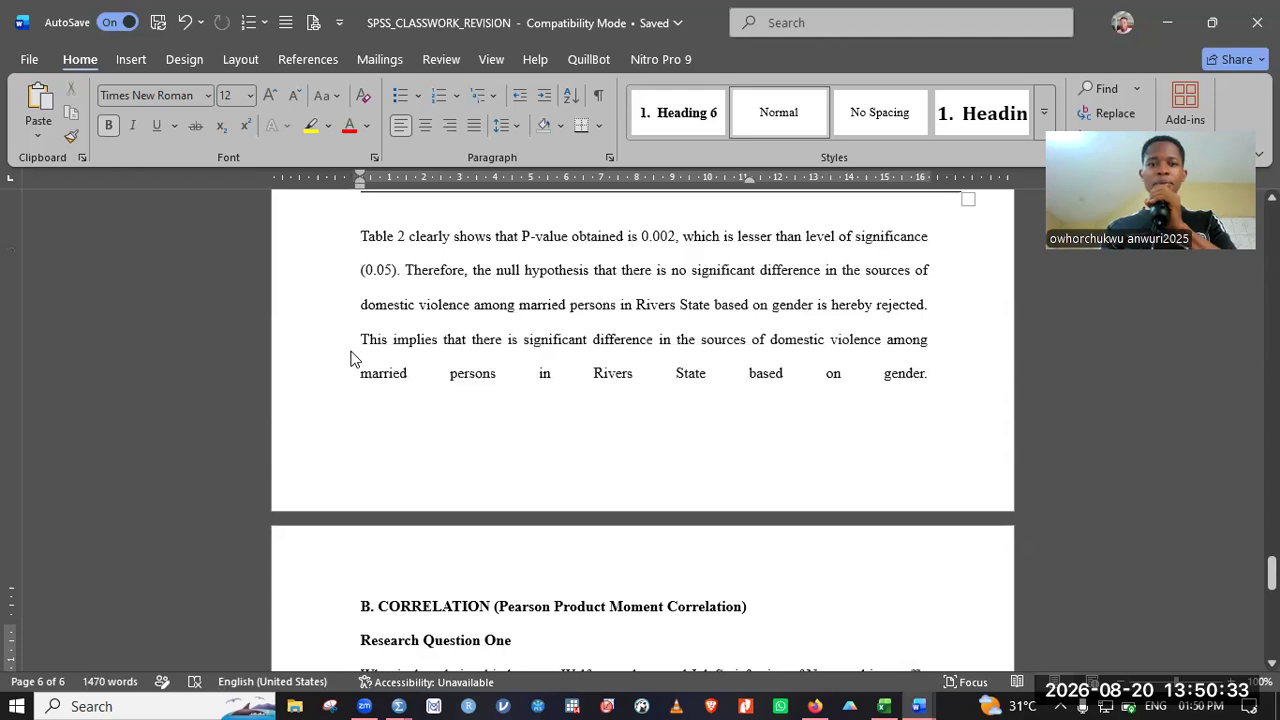
pyautogui.press('Up')
pyautogui.press('Up')
pyautogui.press('Up')
pyautogui.press('Up')
pyautogui.press('Up')
pyautogui.press('Up')
pyautogui.press('Up')
pyautogui.press('Up')
pyautogui.press('Up')
pyautogui.press('Up')
pyautogui.press('Up')
pyautogui.press('Up')
pyautogui.press('Up')
pyautogui.press('Up')
pyautogui.press('Up')
pyautogui.press('Up')
pyautogui.press('Up')
pyautogui.press('Up')
pyautogui.press('Up')
pyautogui.press('Up')
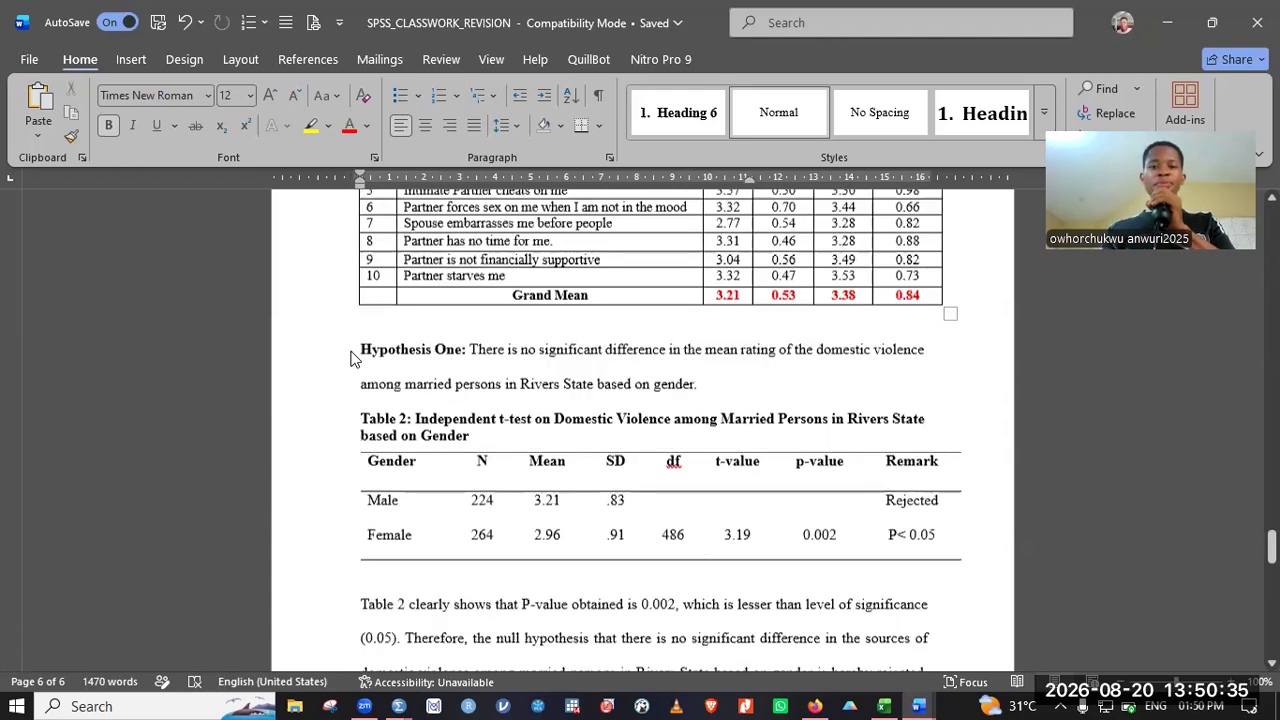
pyautogui.press('Up')
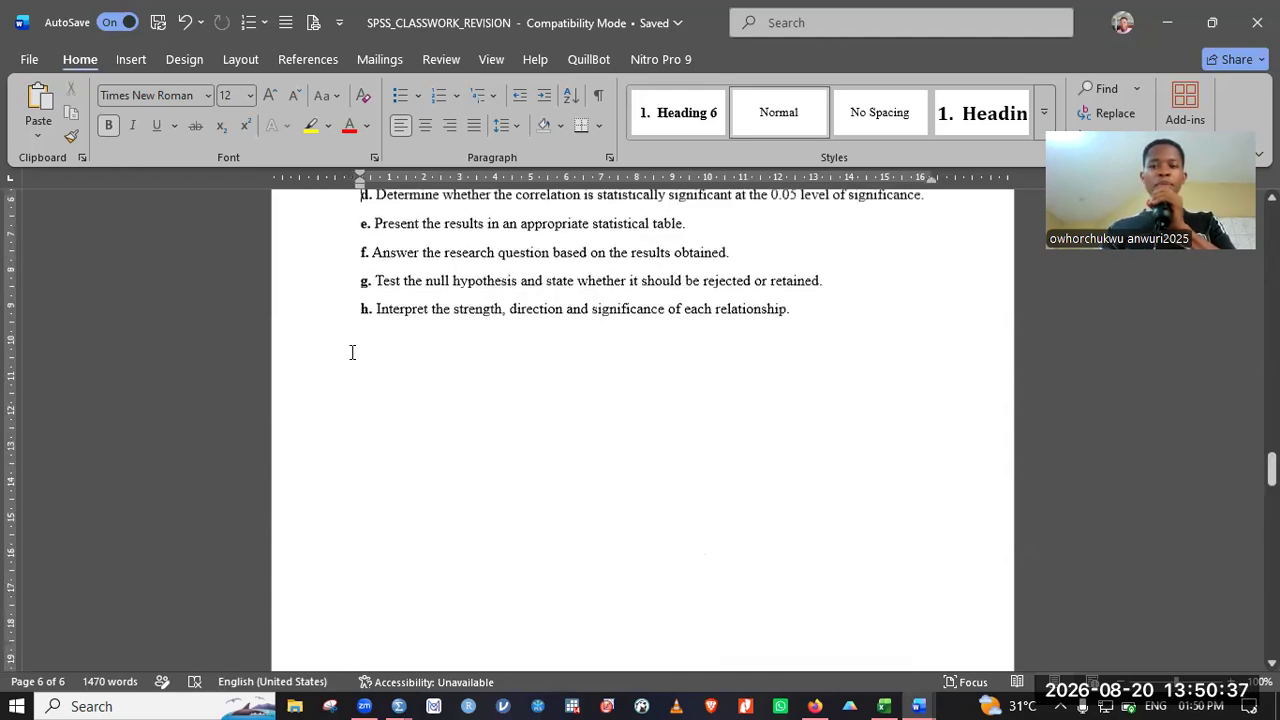
pyautogui.press('Up')
pyautogui.press('Up')
pyautogui.press('Up')
pyautogui.press('Up')
pyautogui.press('Up')
pyautogui.press('Up')
pyautogui.press('Up')
pyautogui.press('Up')
pyautogui.press('Up')
pyautogui.press('Up')
pyautogui.press('Up')
pyautogui.press('Up')
pyautogui.press('Up')
pyautogui.press('Up')
pyautogui.press('Up')
pyautogui.press('Up')
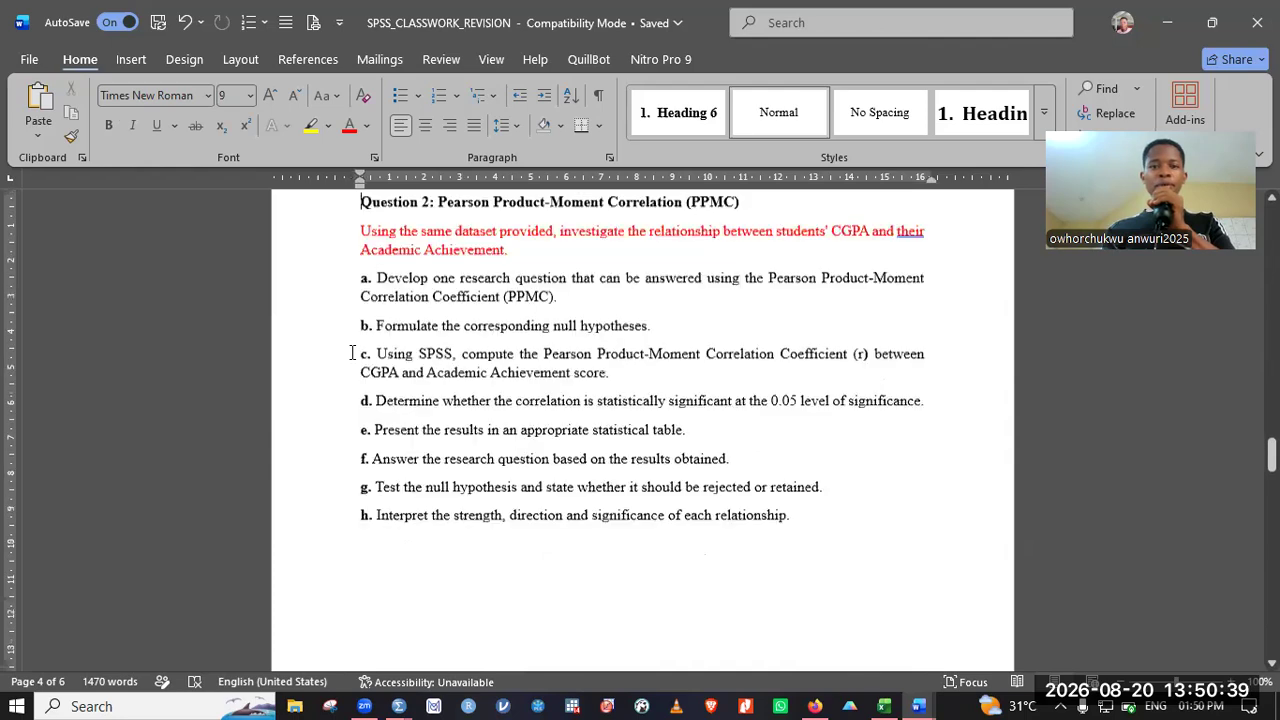
pyautogui.press('Down')
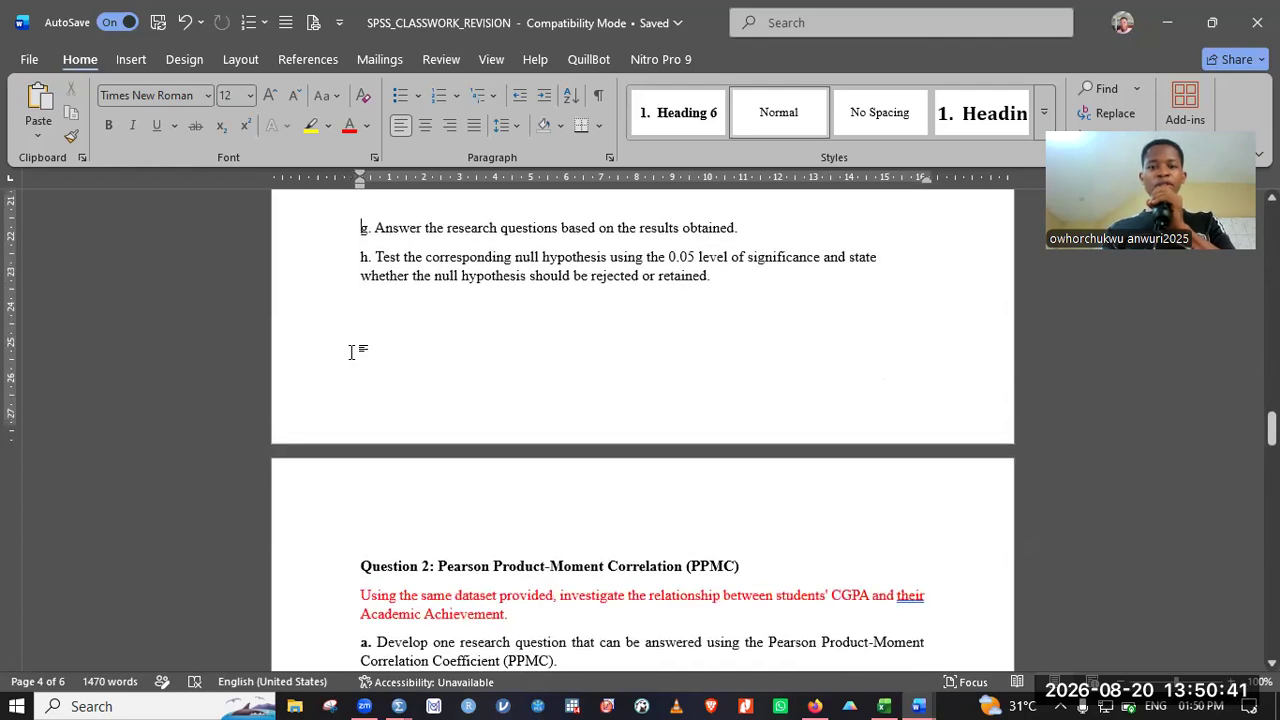
pyautogui.scroll(-1, 352, 352)
pyautogui.press('Down')
pyautogui.press('Down')
pyautogui.press('Down')
pyautogui.press('Down')
pyautogui.press('Down')
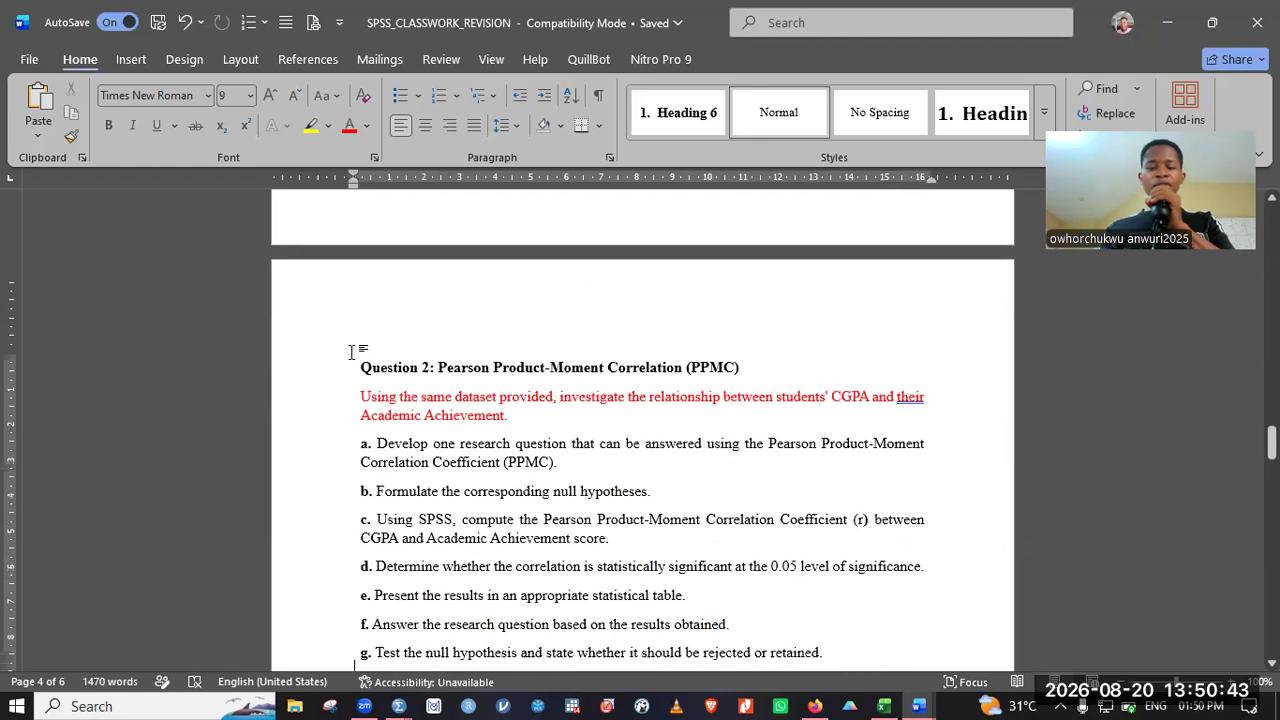
pyautogui.scroll(8, 352, 352)
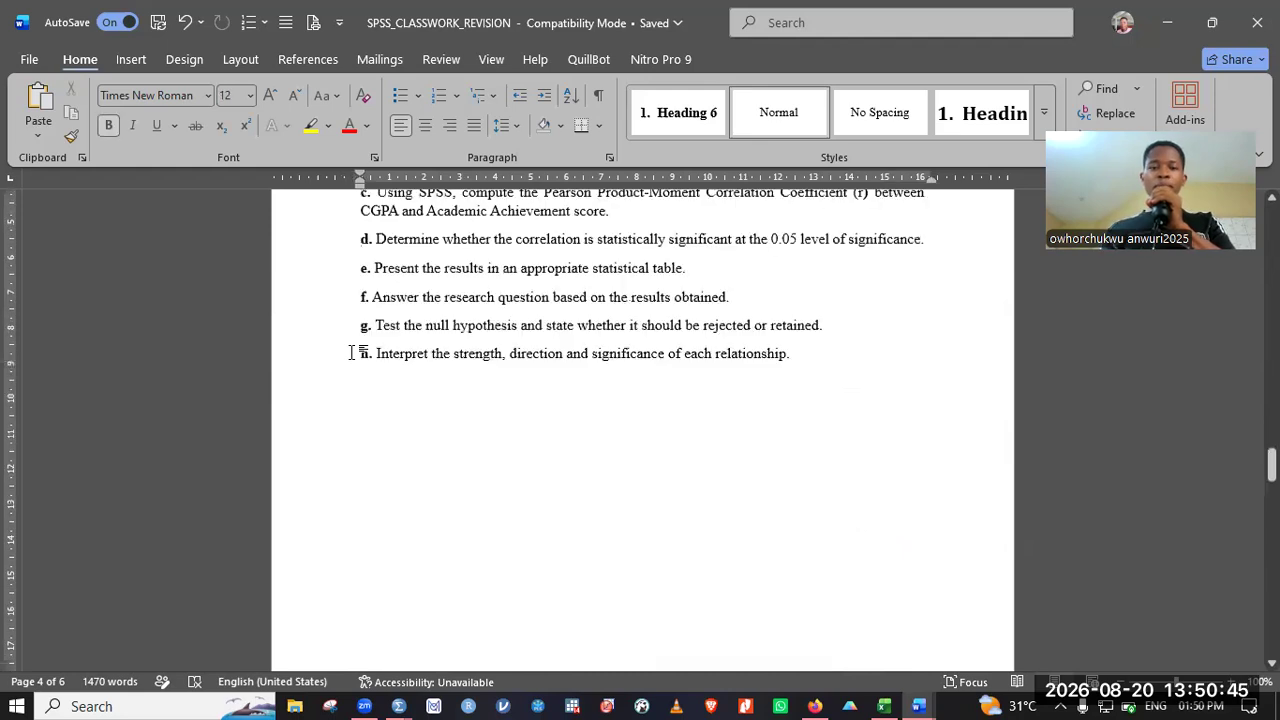
pyautogui.scroll(2, 352, 352)
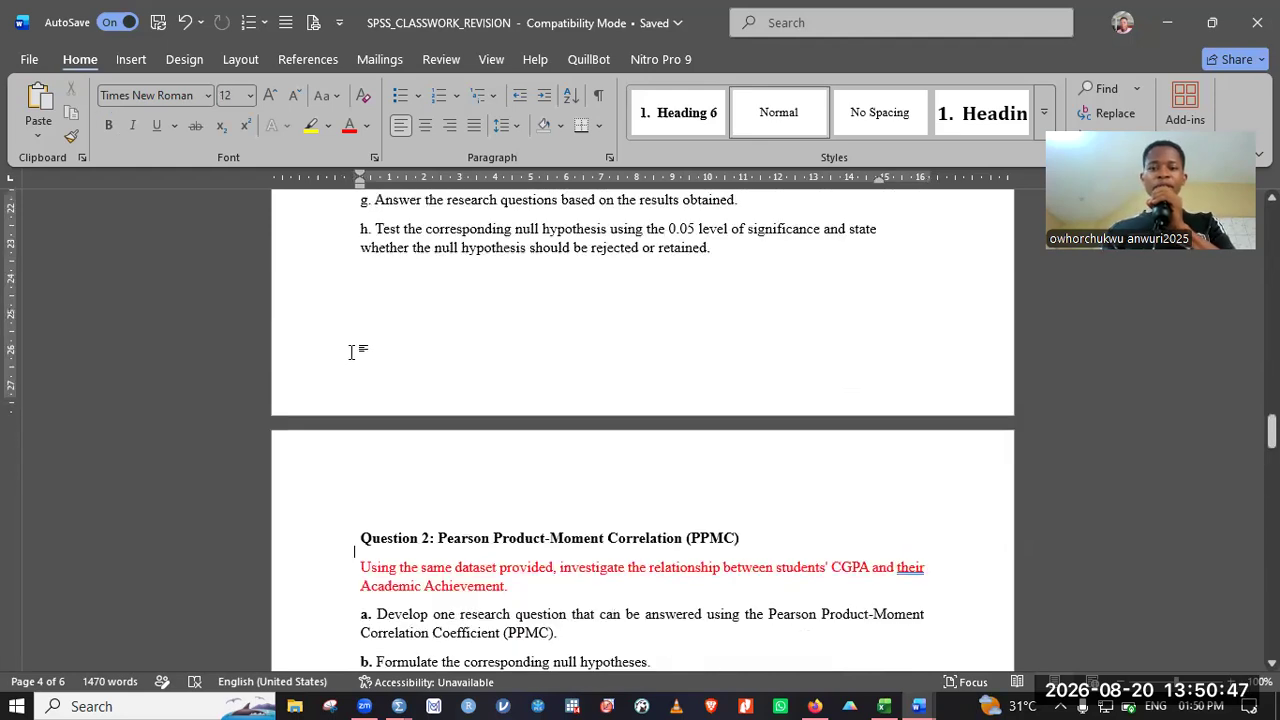
pyautogui.scroll(-1, 352, 352)
pyautogui.scroll(-2, 352, 352)
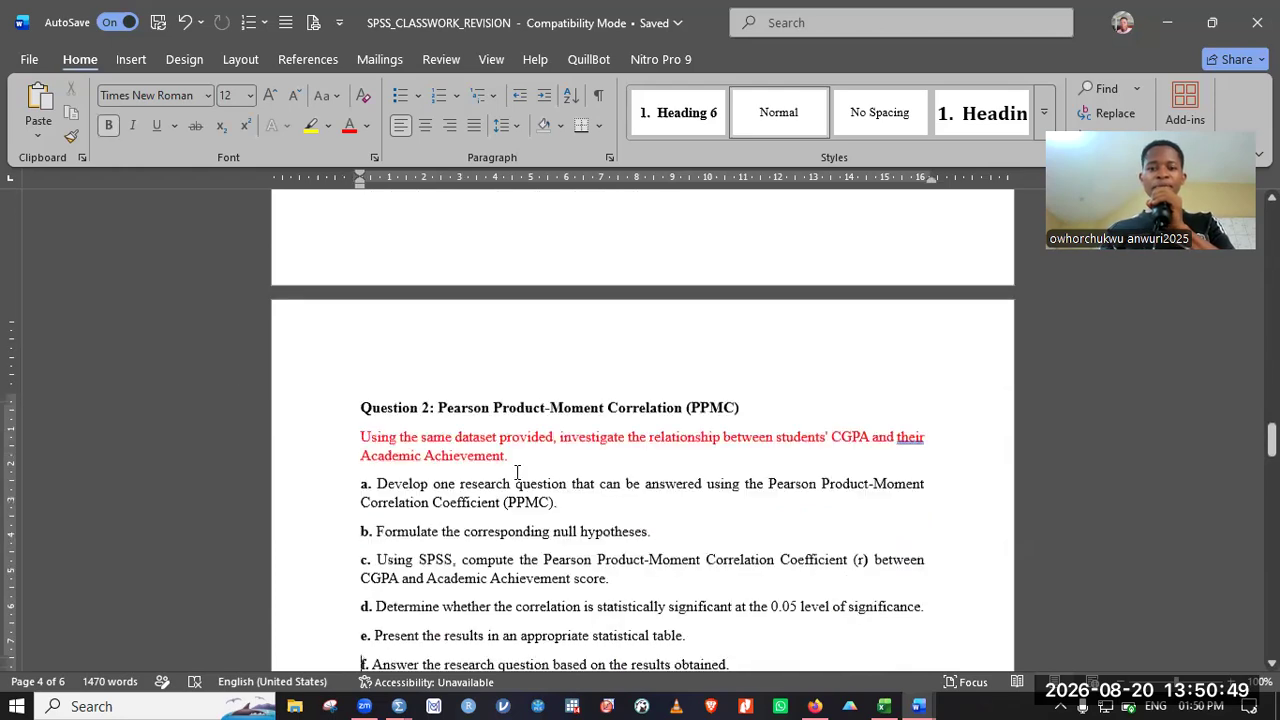
pyautogui.click(567, 508)
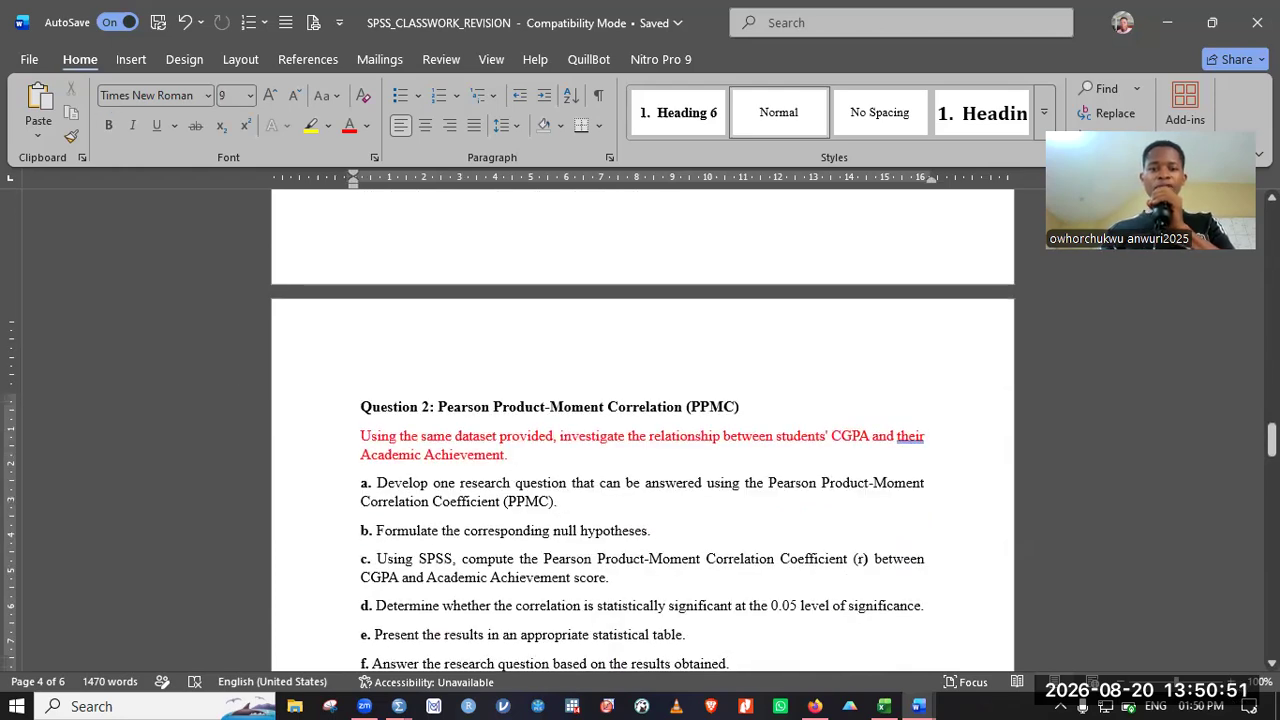
pyautogui.press('Return')
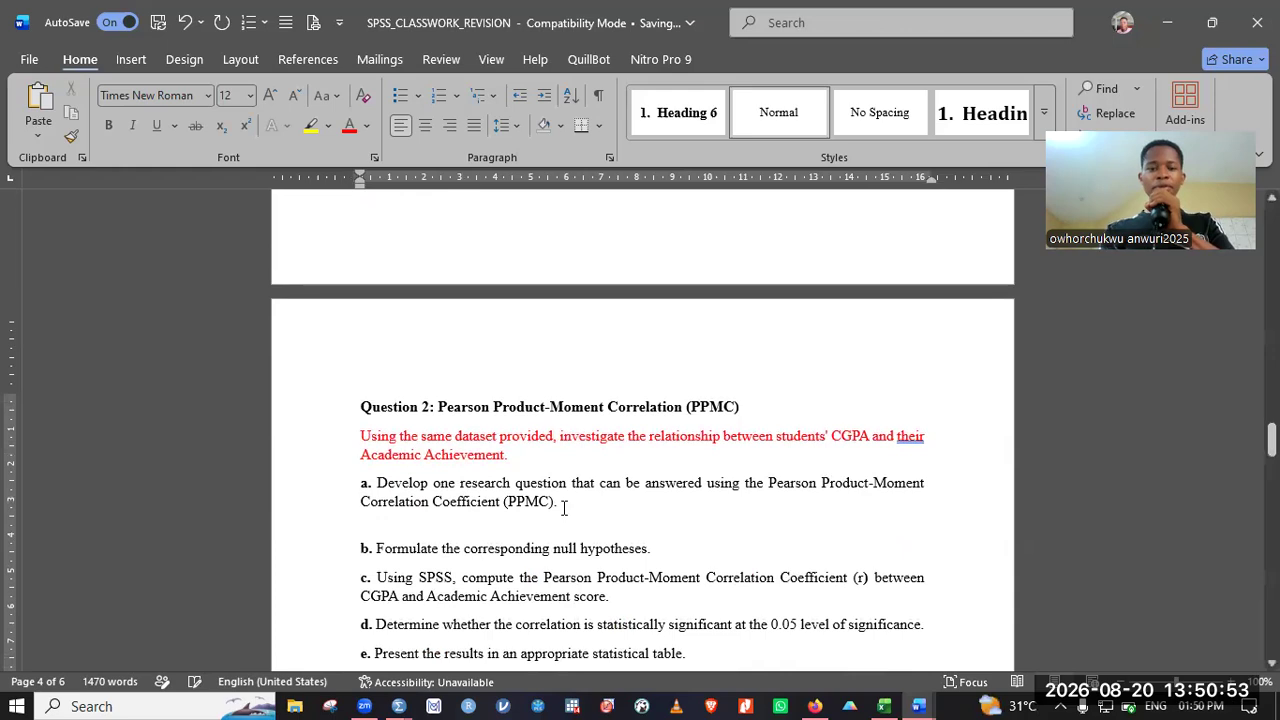
pyautogui.hotkey('ctrl', 'v')
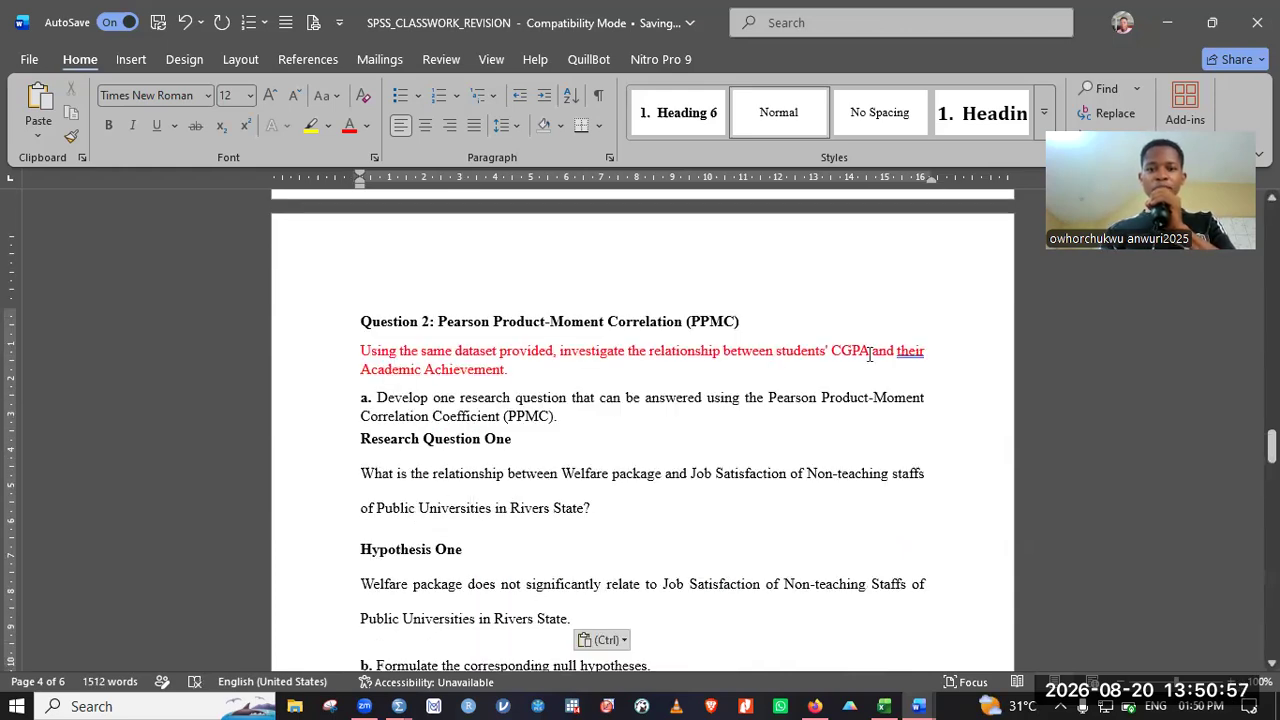
# Step: Replace "Welfare package" in Research Question One with "students' CGPA" copied from the red introductory paragraph
pyautogui.moveTo(777, 350); pyautogui.dragTo(866, 351)
pyautogui.hotkey('ctrl', 'c')
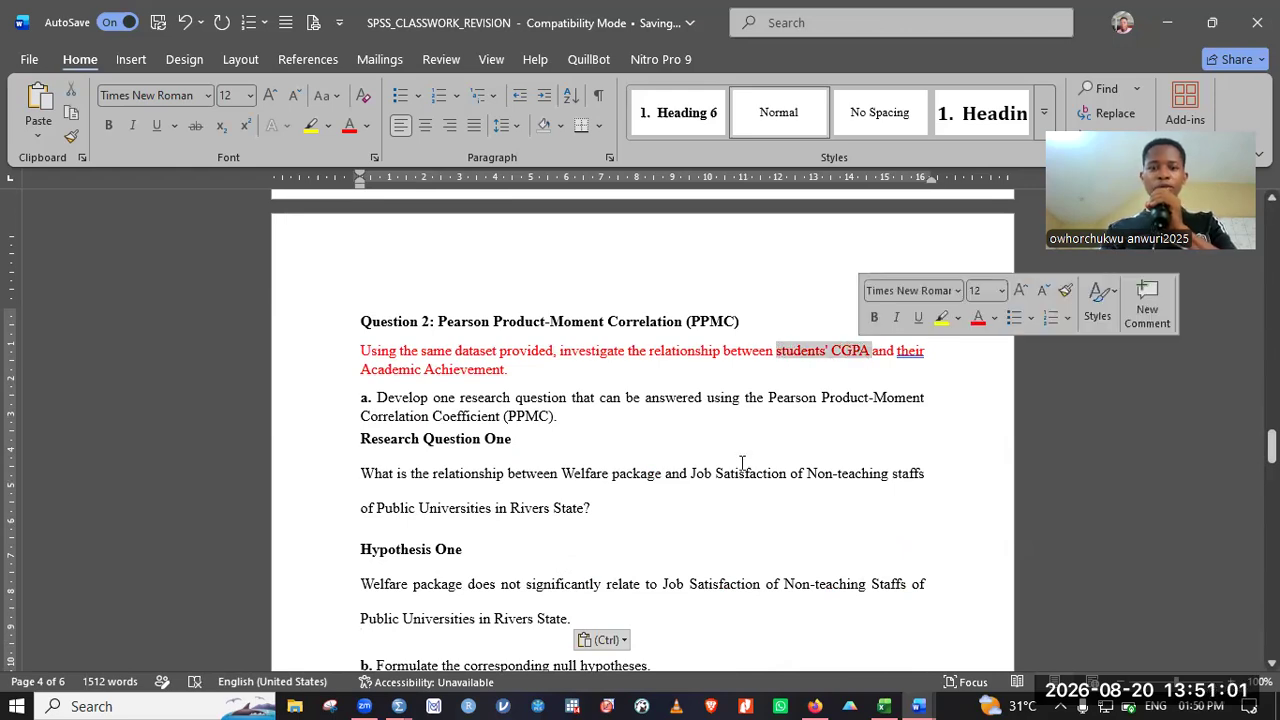
pyautogui.moveTo(661, 474); pyautogui.dragTo(571, 477)
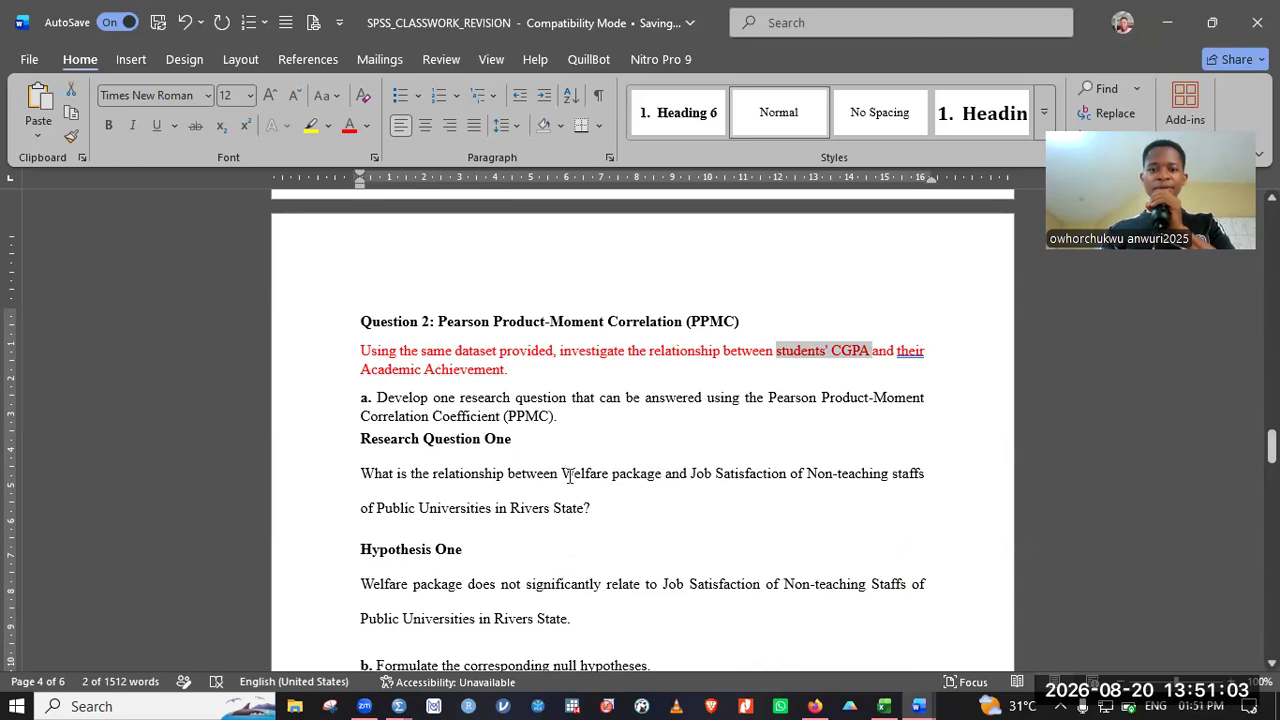
pyautogui.hotkey('ctrl', 'v')
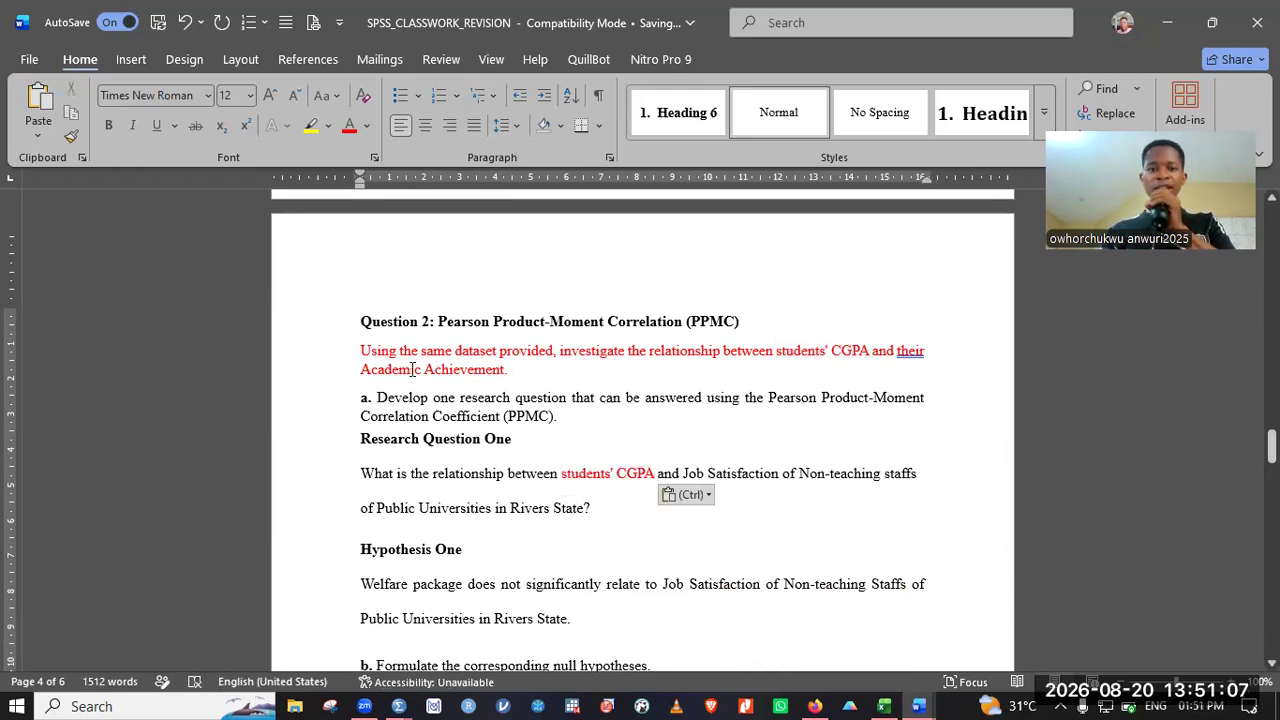
# Step: Replace "Job Satisfaction of Non-teaching staffs" in Research Question One with "Academic Achievement." and change the following "of" to "in"
pyautogui.tripleClick(381, 373)
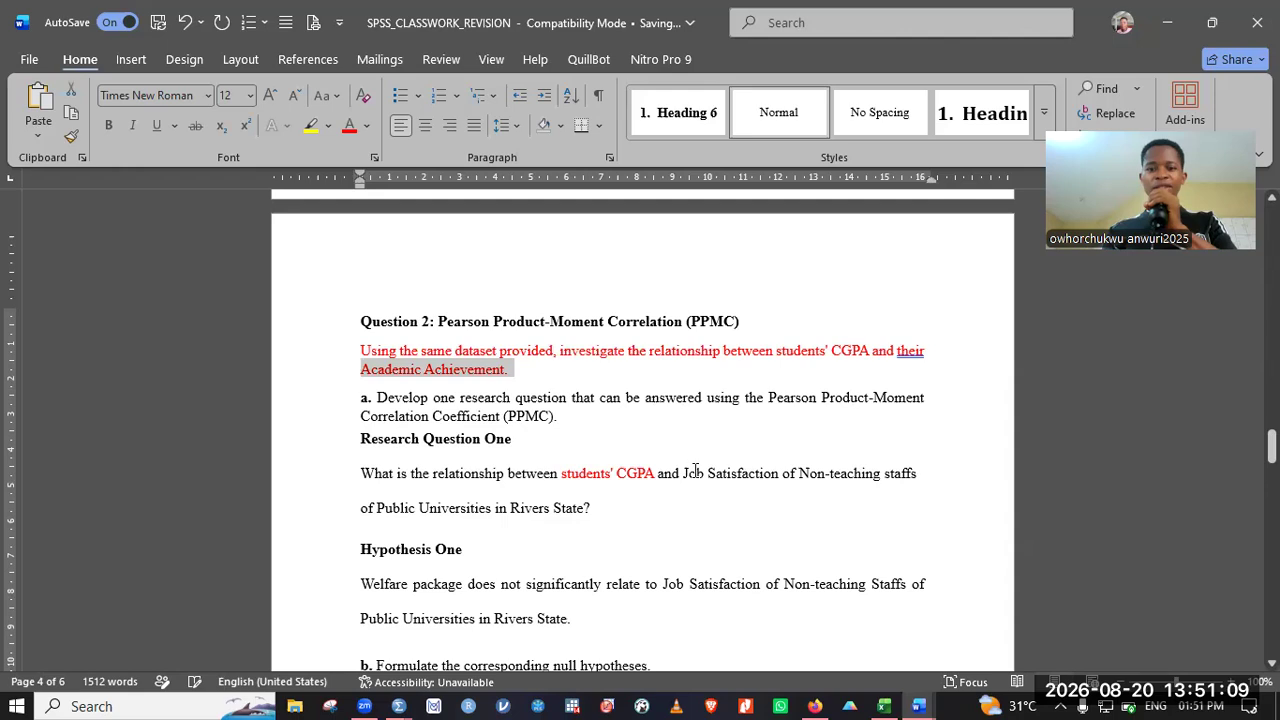
pyautogui.moveTo(684, 476); pyautogui.dragTo(930, 480)
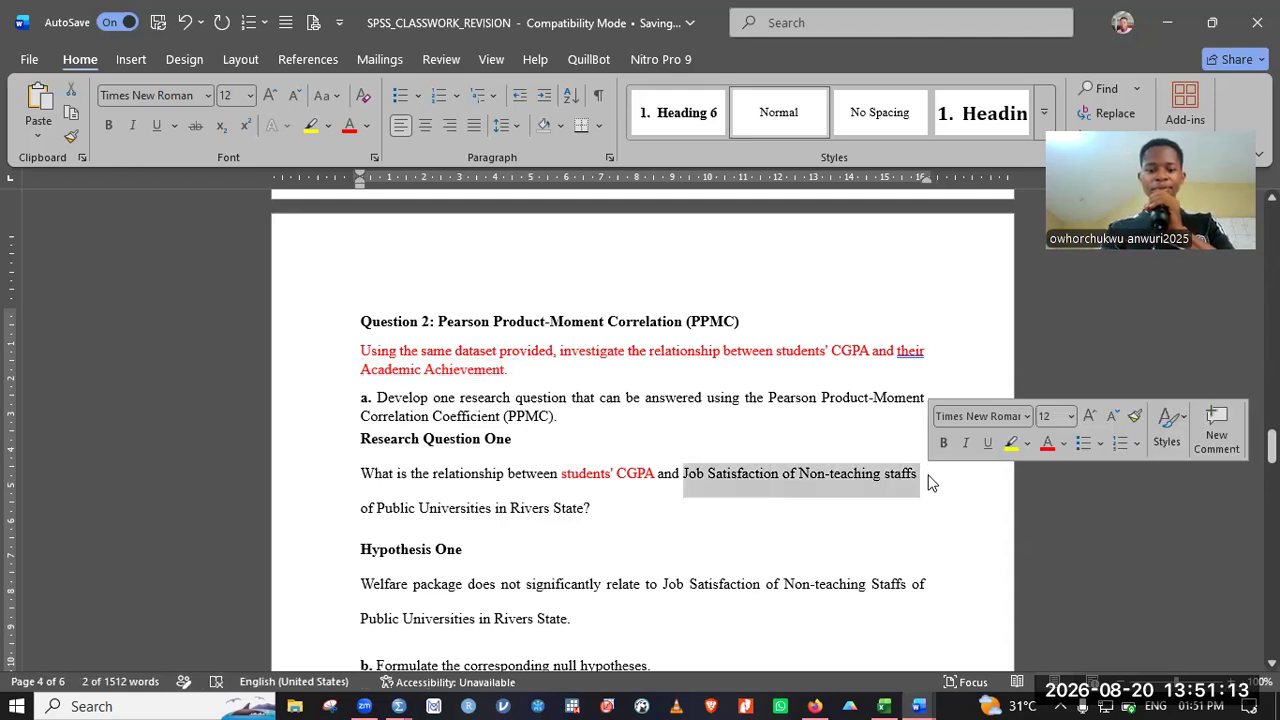
pyautogui.write('Academic Achievement.')
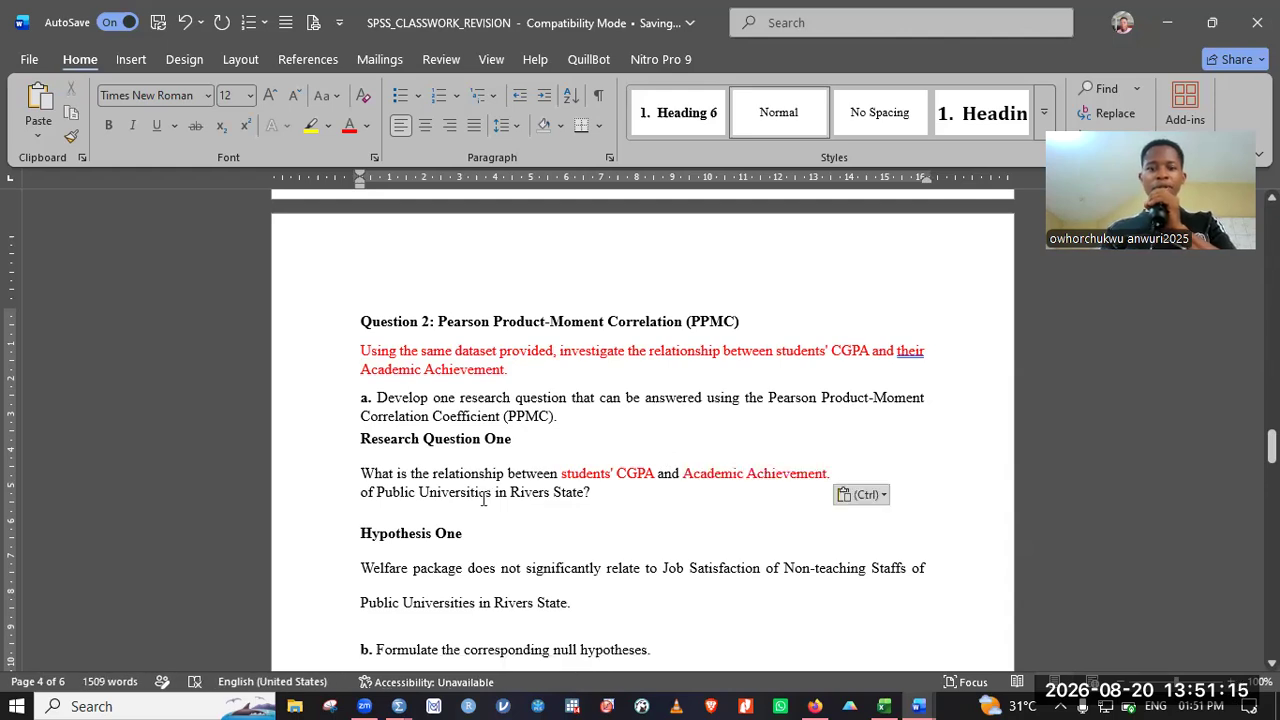
pyautogui.hotkey('shift', 'Right')
pyautogui.write('in')
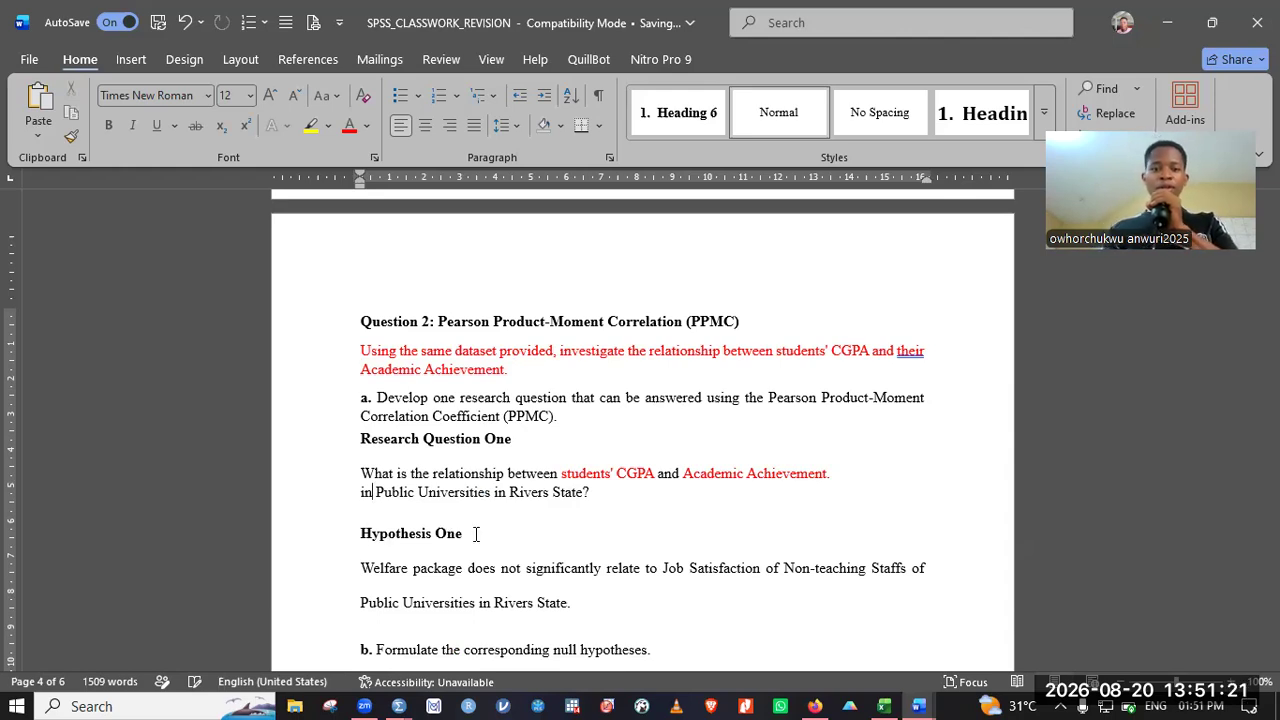
# Step: Move the Hypothesis One heading and its statement from under the research question to below task b
pyautogui.click(376, 541)
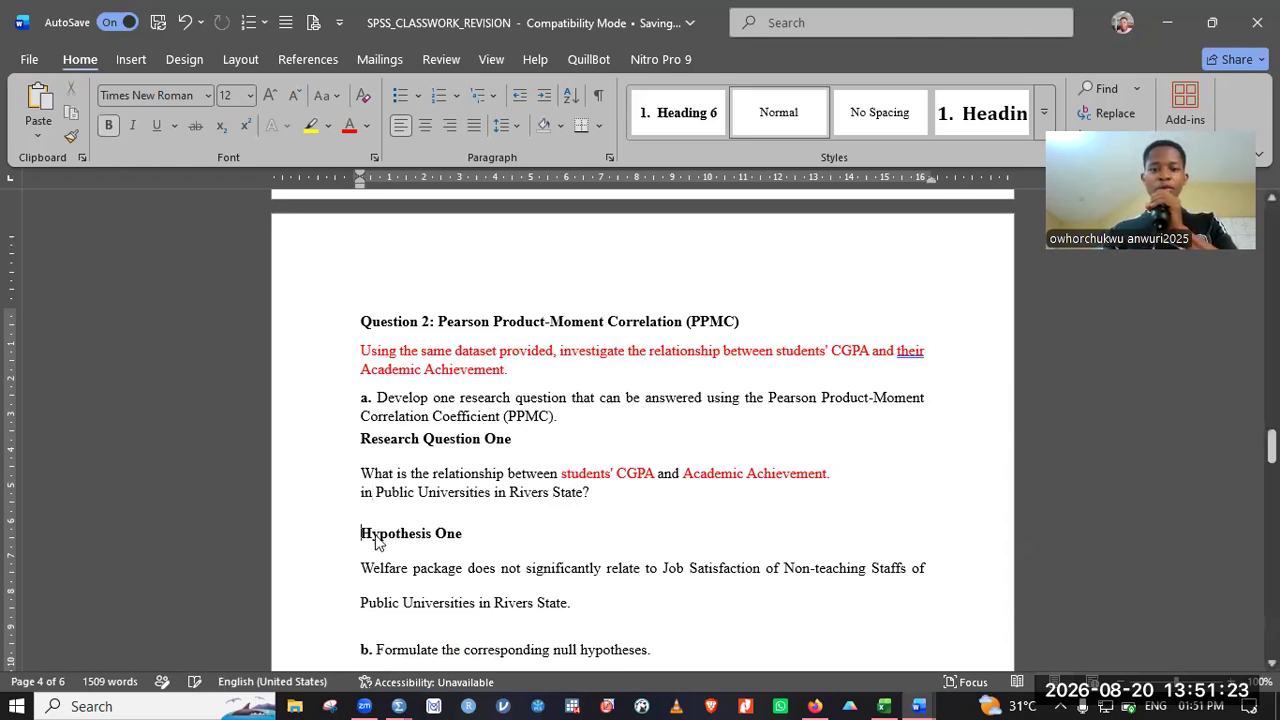
pyautogui.hotkey('shift', 'Down')
pyautogui.hotkey('shift', 'Down')
pyautogui.hotkey('shift', 'Down')
pyautogui.rightClick(377, 540)
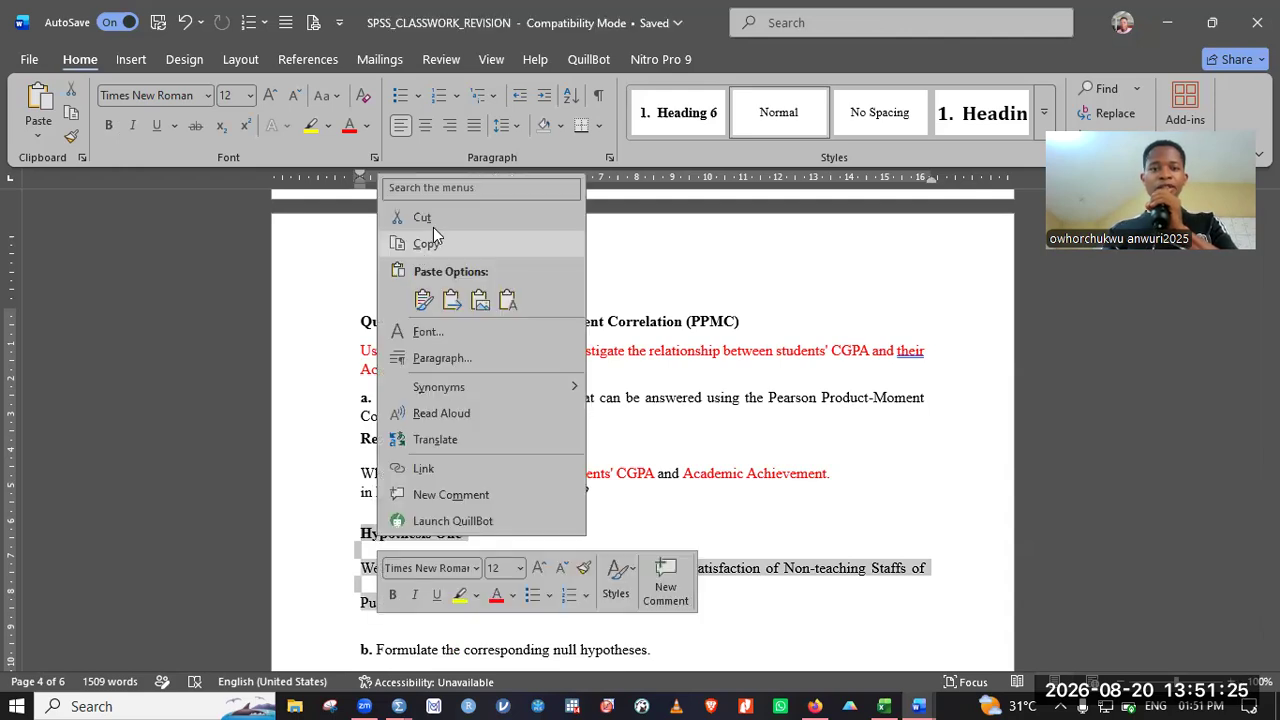
pyautogui.click(424, 218)
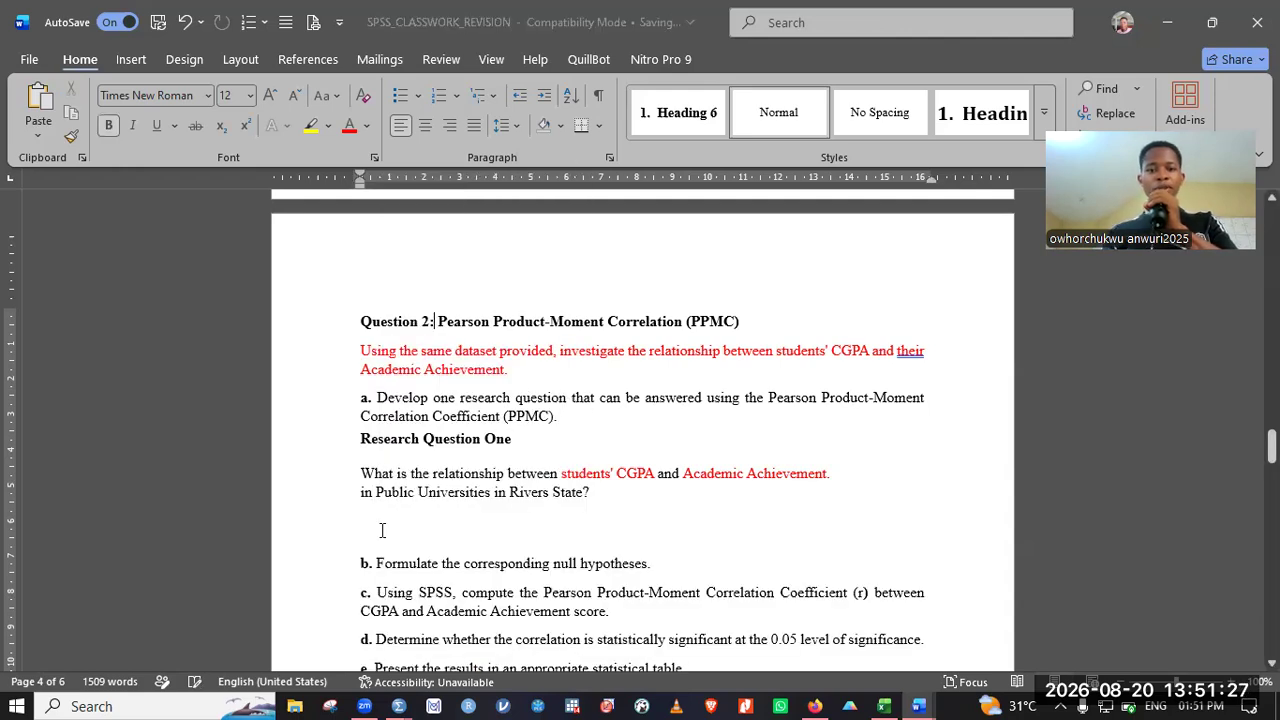
pyautogui.click(382, 530)
pyautogui.press('Delete')
pyautogui.press('Down')
pyautogui.press('Down')
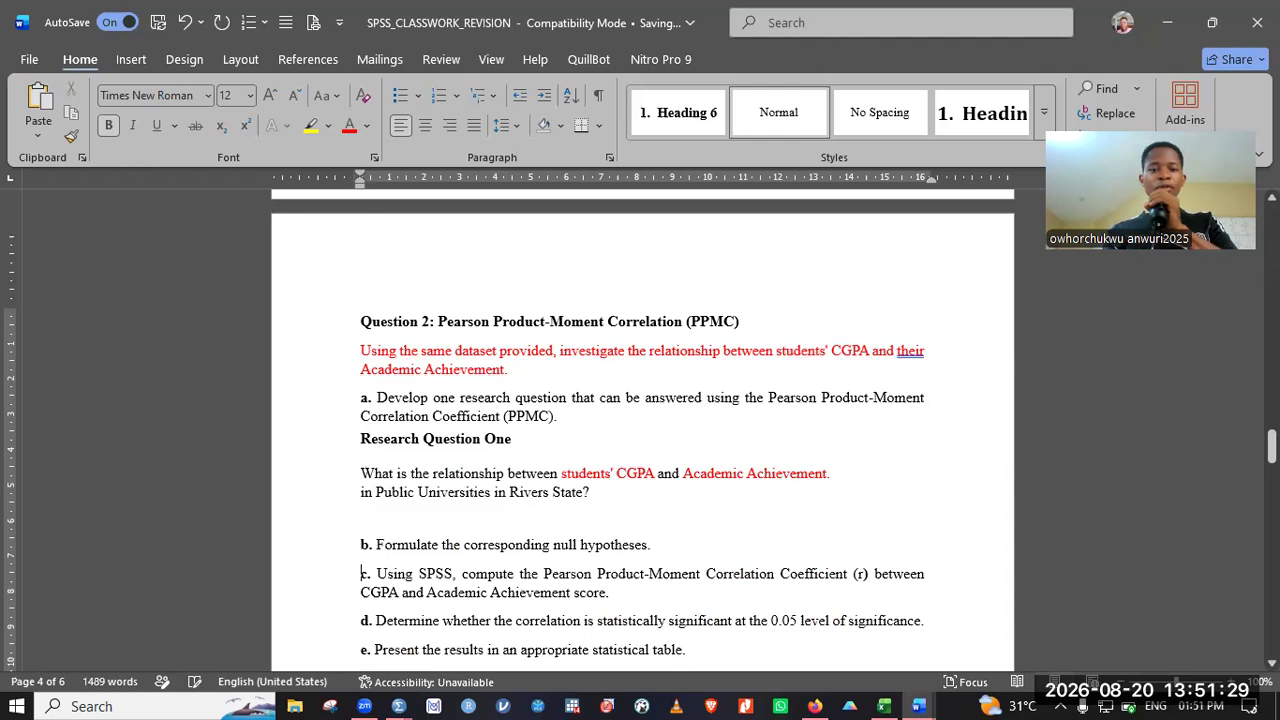
pyautogui.press('Return')
pyautogui.press('Up')
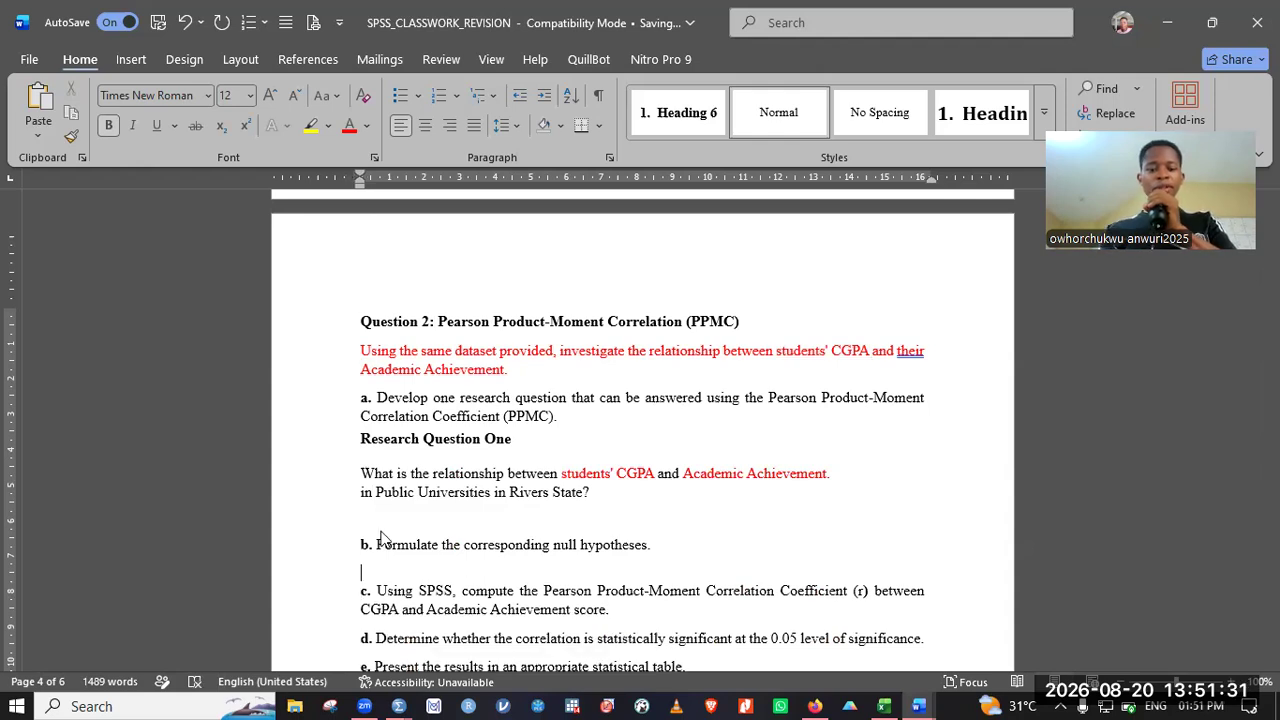
pyautogui.write('Hypothesis One Welfare package does not significantly relate to Job Satisfaction of Non-teaching Staffs of Public Universities in Rivers State.')
pyautogui.press('Down')
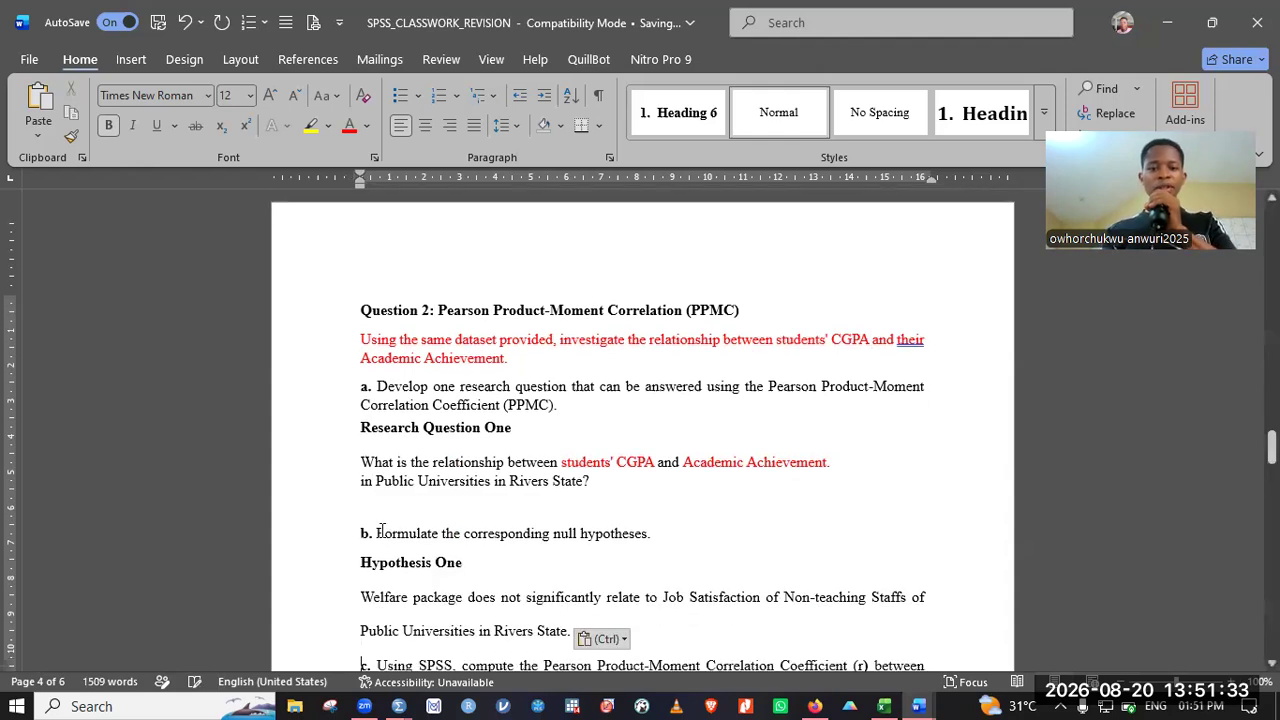
# Step: Underline "students' CGPA" and "Academic Achievement" in the red introductory paragraph of Question 2
pyautogui.press('Down')
pyautogui.press('Down')
pyautogui.click(777, 307)
pyautogui.keyDown('shift'); pyautogui.click(870, 307); pyautogui.keyUp('shift')
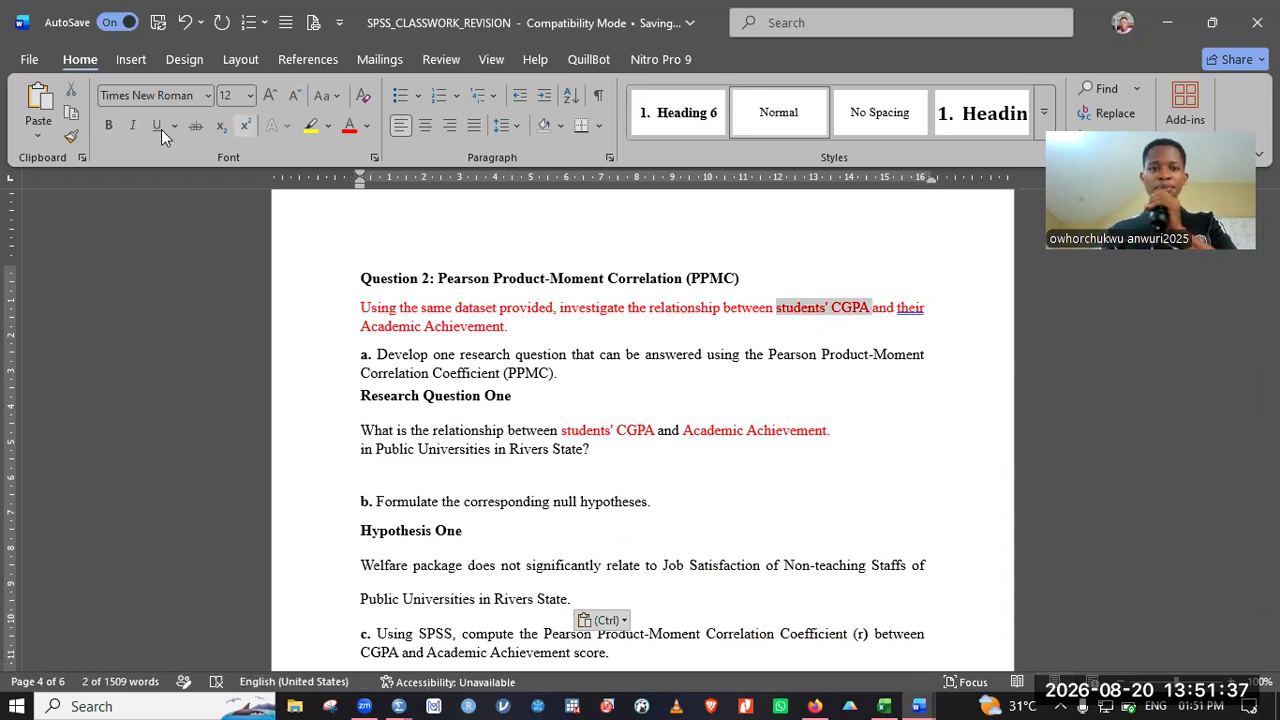
pyautogui.click(157, 125)
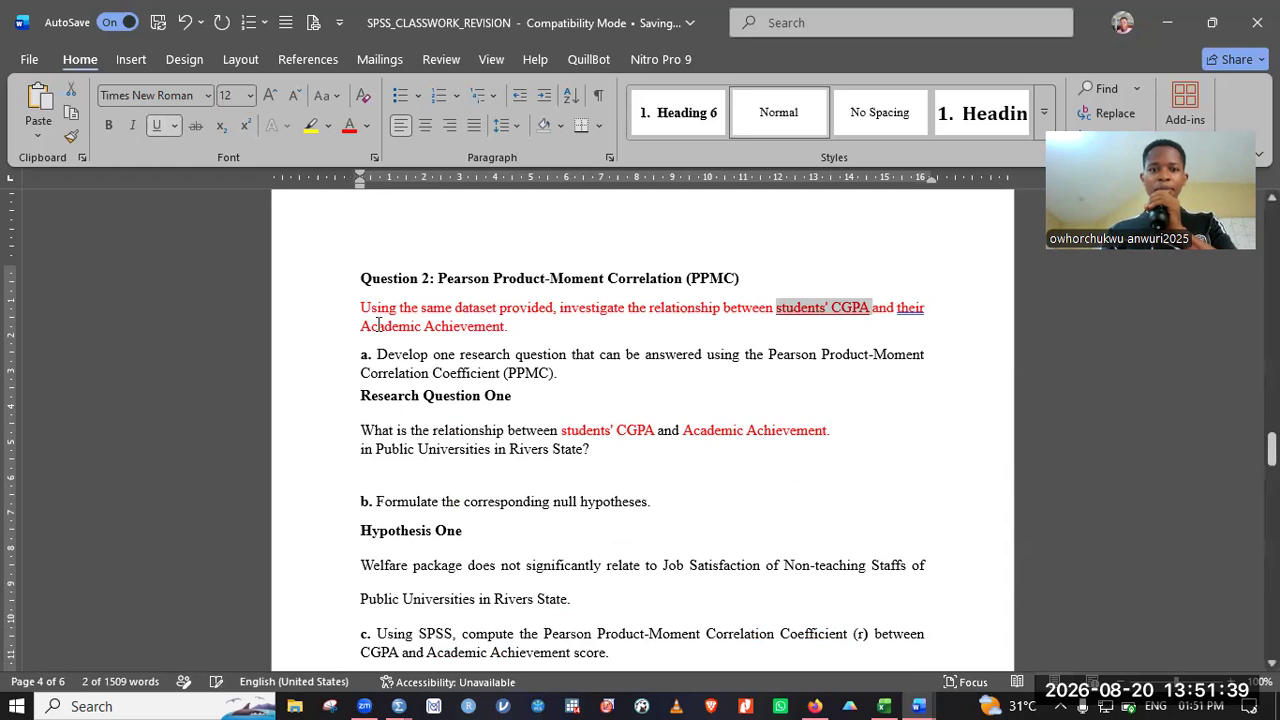
pyautogui.moveTo(380, 326); pyautogui.dragTo(505, 327)
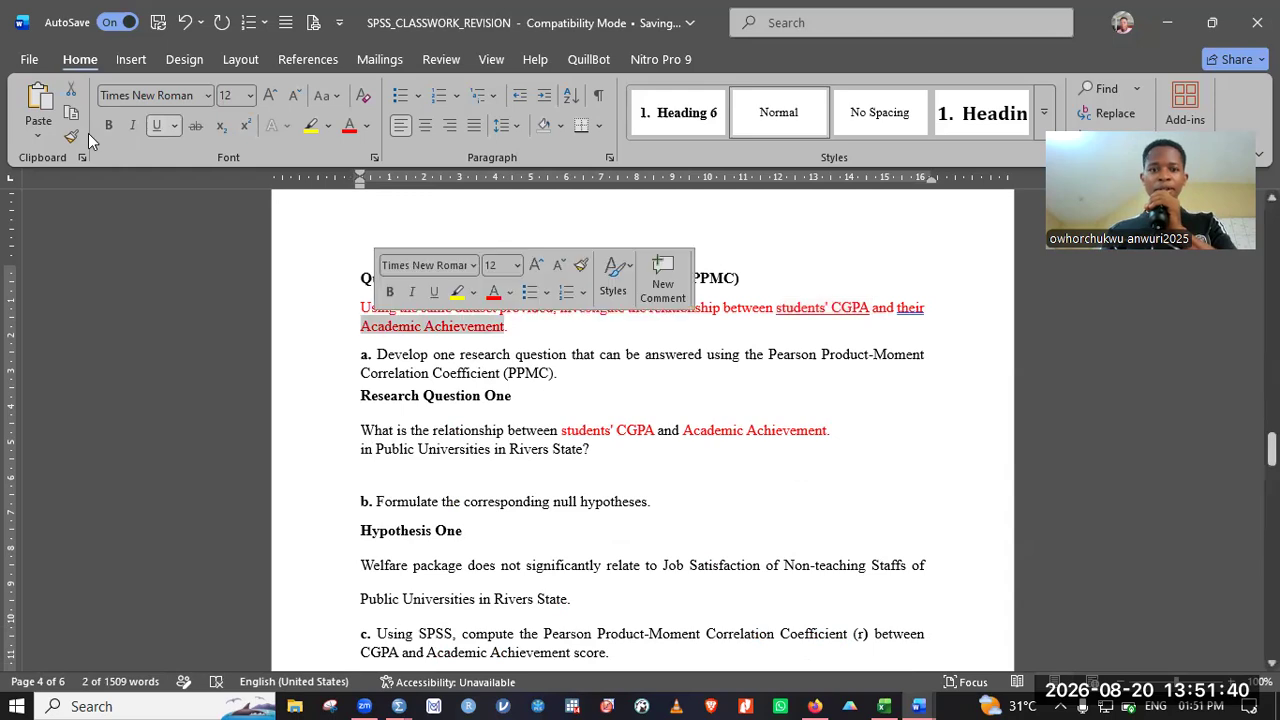
pyautogui.hotkey('ctrl', 'u')
# Step: Insert a blank line between task b and the Hypothesis One heading
pyautogui.click(522, 515)
pyautogui.click(475, 515)
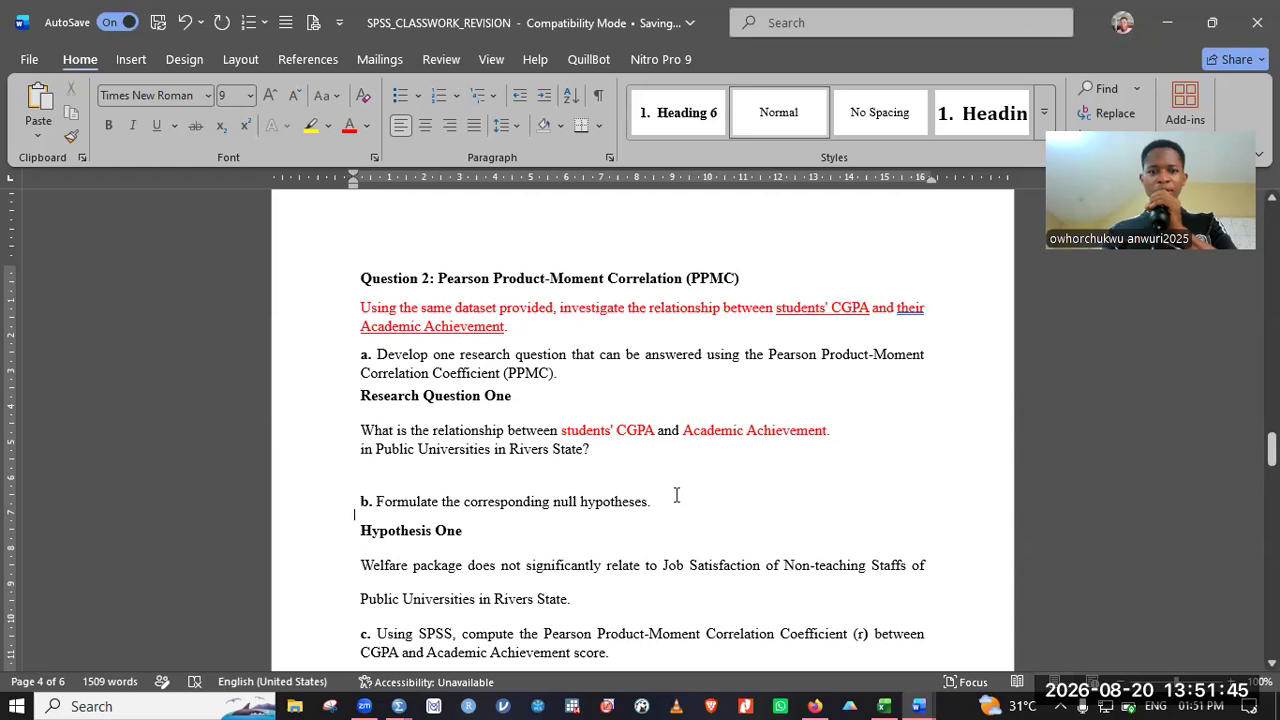
pyautogui.press('Return')
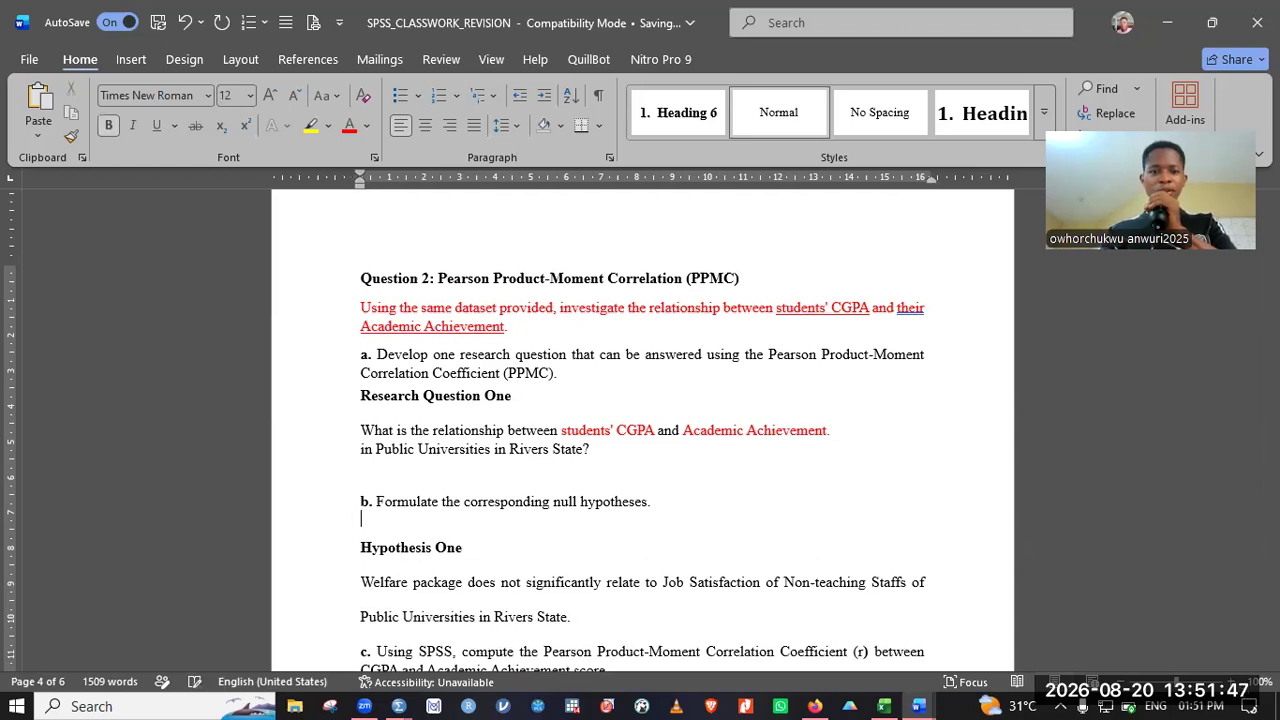
pyautogui.press('Return')
pyautogui.press('BackSpace')
# Step: Replace "Welfare package" in the Hypothesis One statement with the red "students' CGPA" copied from Research Question One
pyautogui.click(355, 565)
pyautogui.click(361, 617)
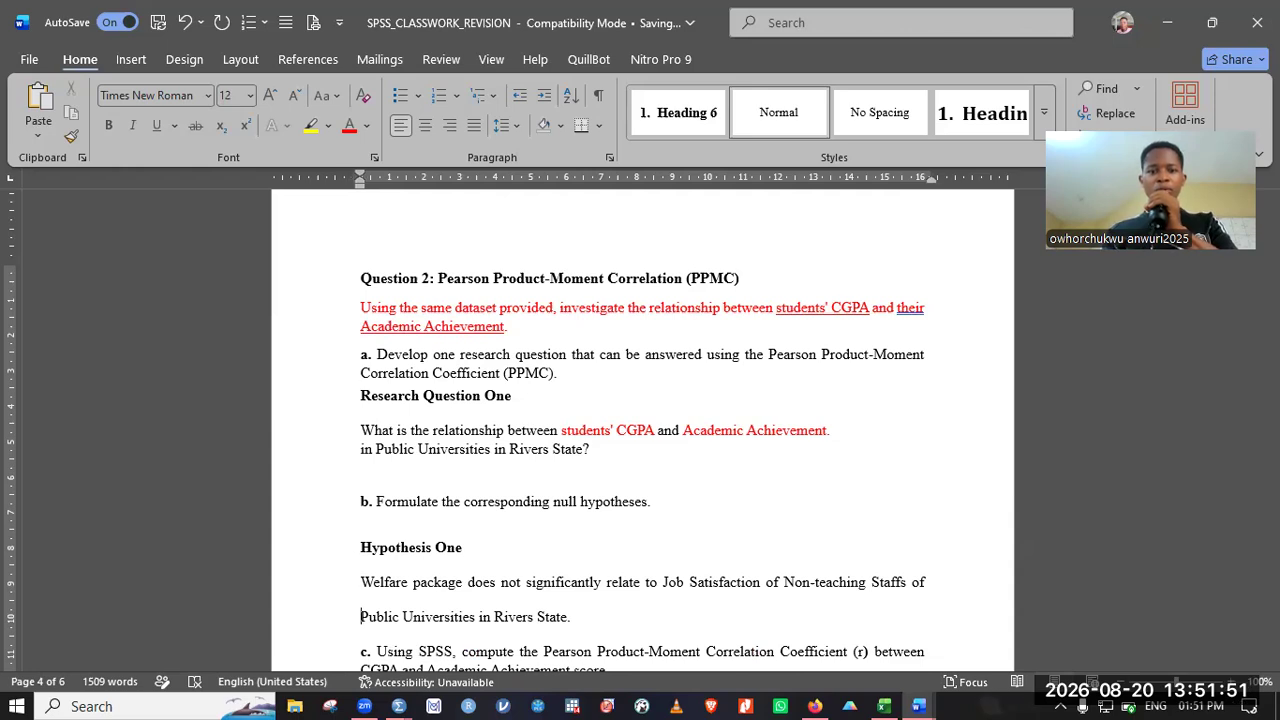
pyautogui.press('Down')
pyautogui.press('Down')
pyautogui.press('Down')
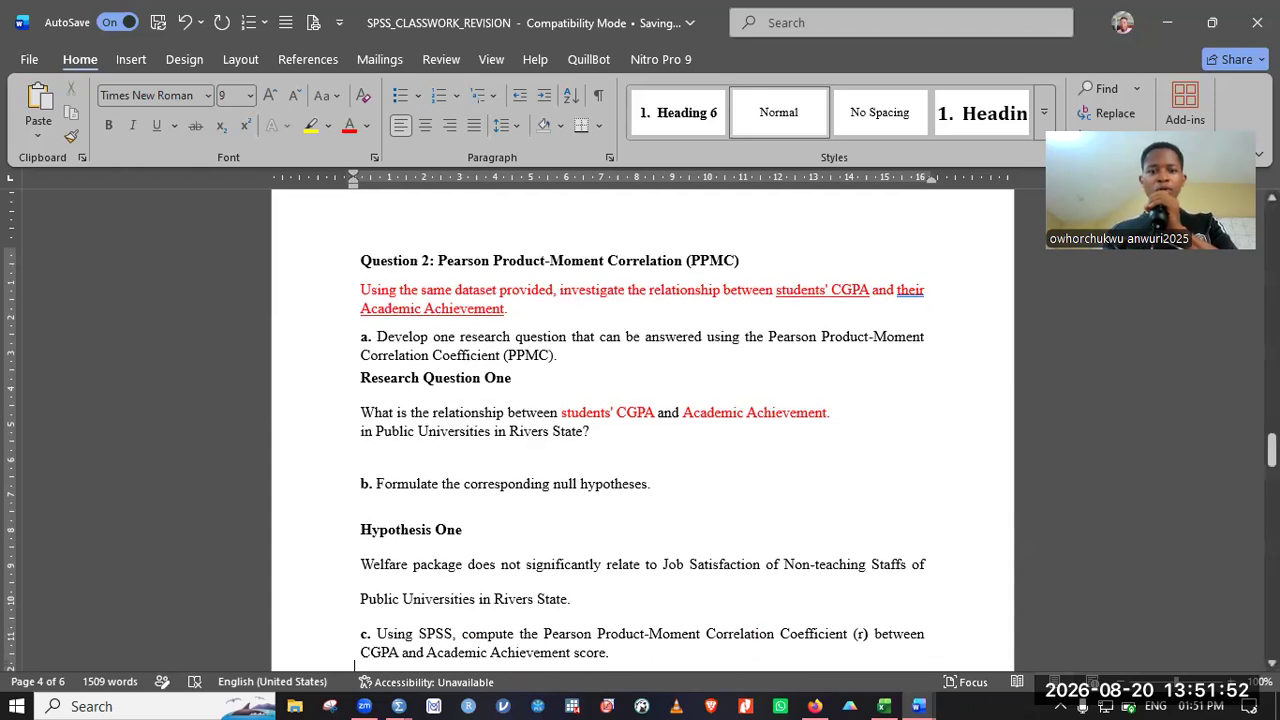
pyautogui.click(465, 570)
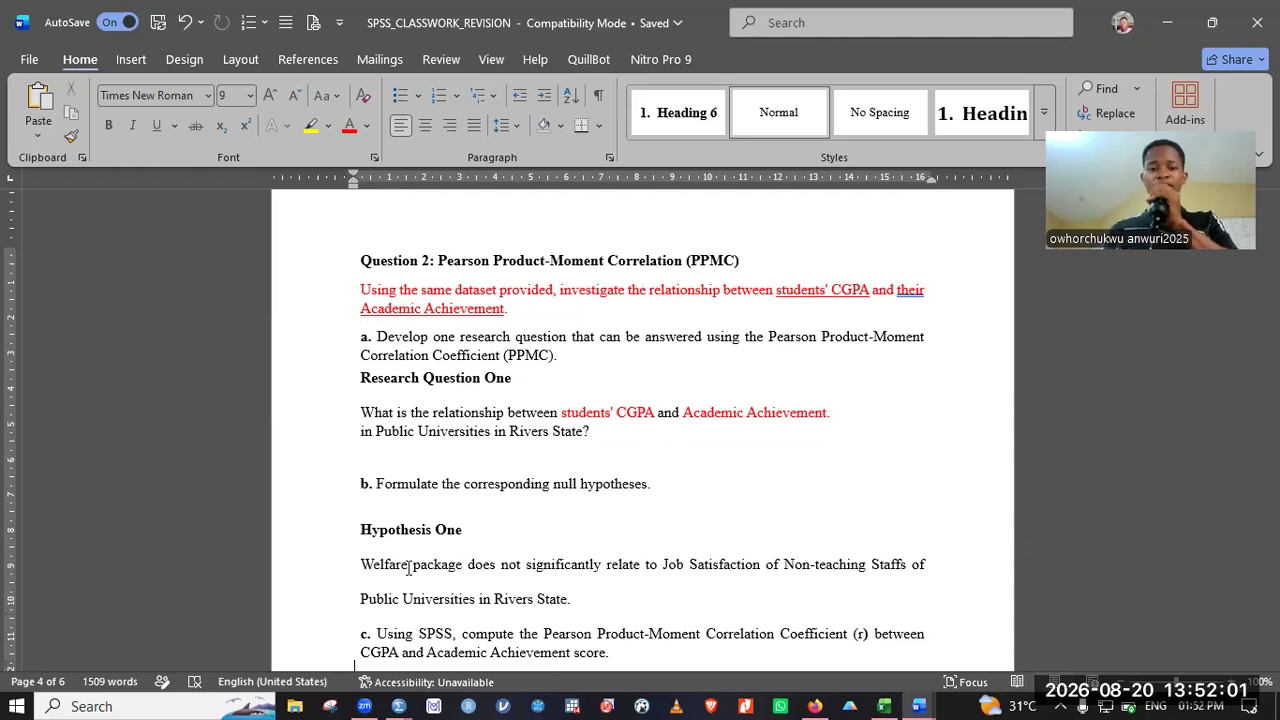
pyautogui.moveTo(463, 564); pyautogui.dragTo(386, 564)
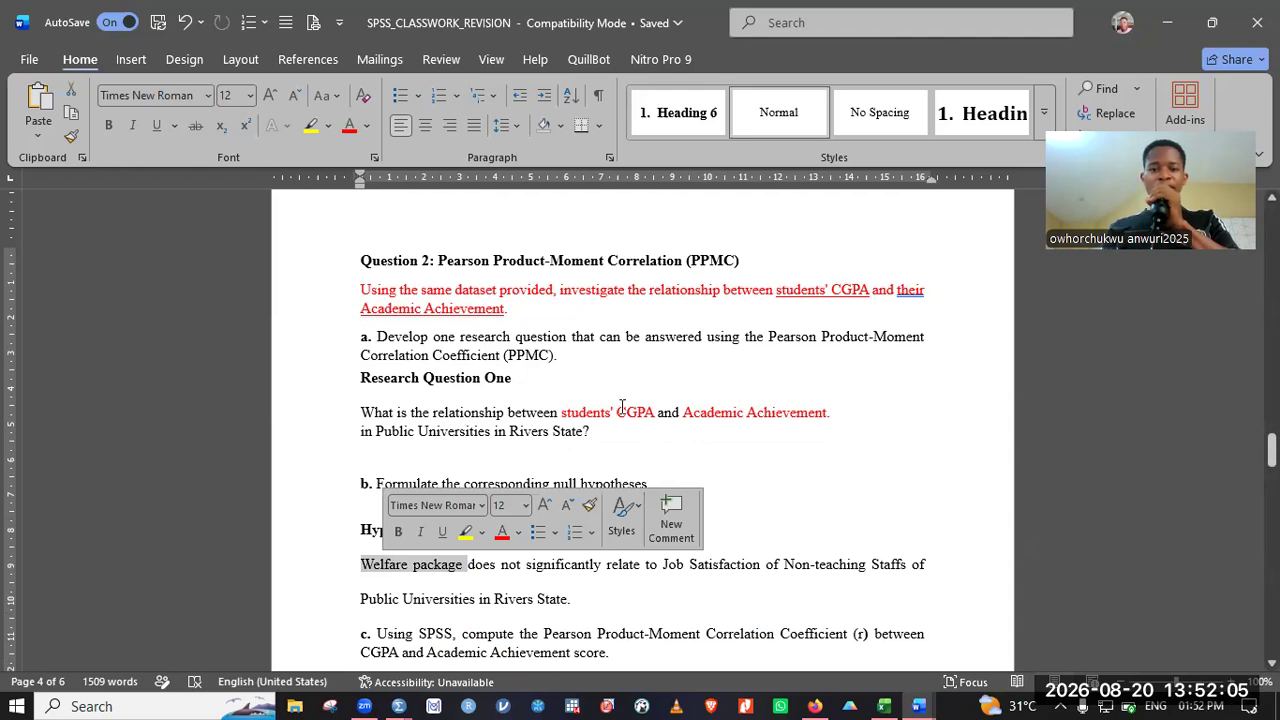
pyautogui.moveTo(622, 412); pyautogui.dragTo(578, 413)
pyautogui.hotkey('ctrl', 'c')
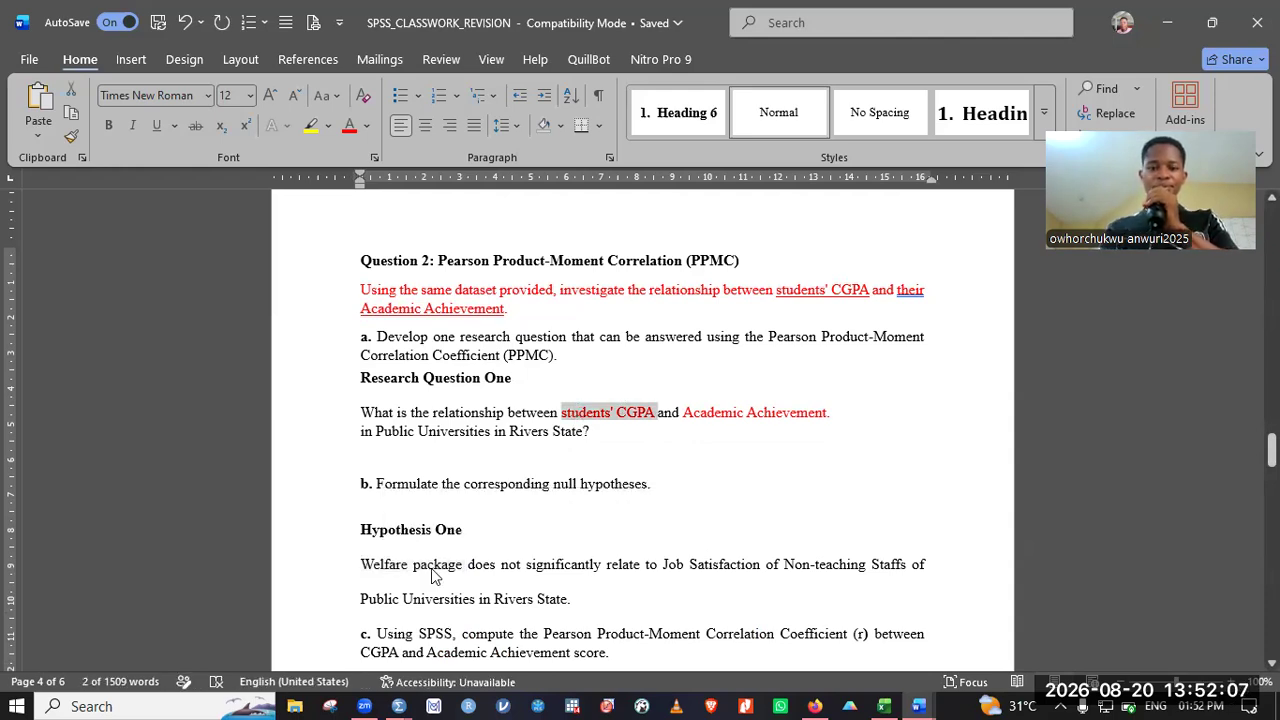
pyautogui.moveTo(402, 566); pyautogui.dragTo(382, 566)
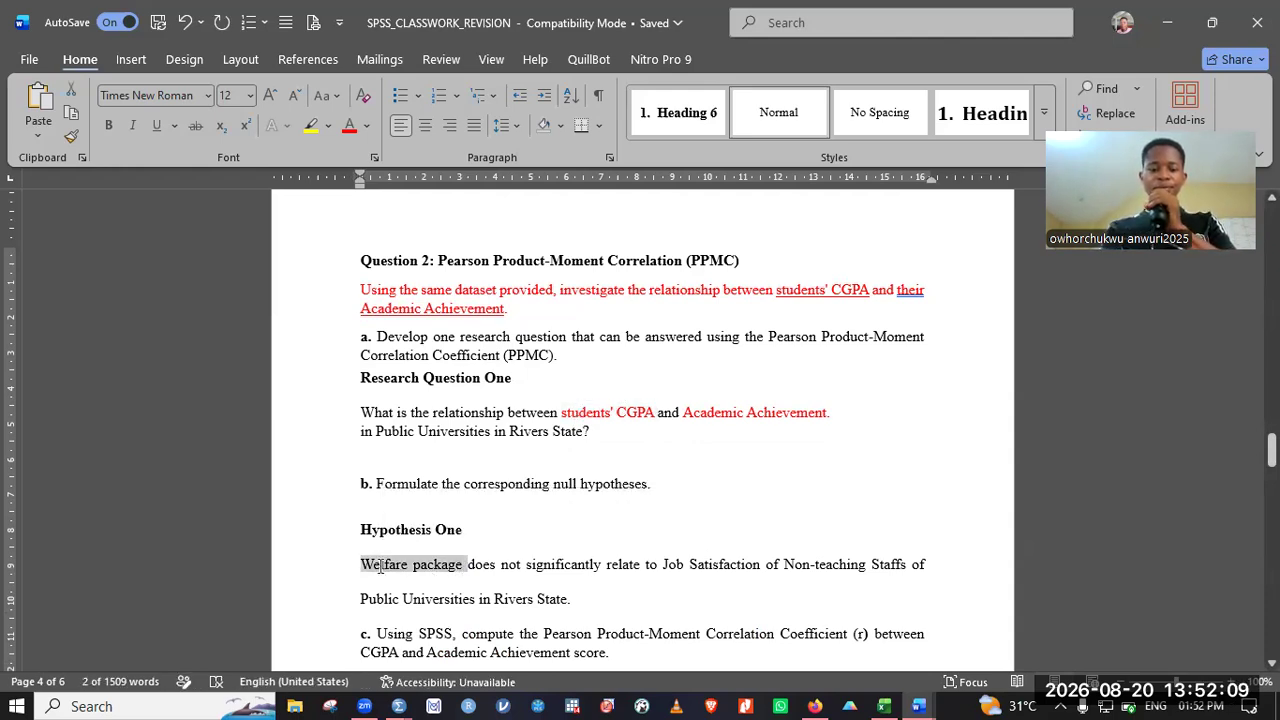
pyautogui.hotkey('ctrl', 'v')
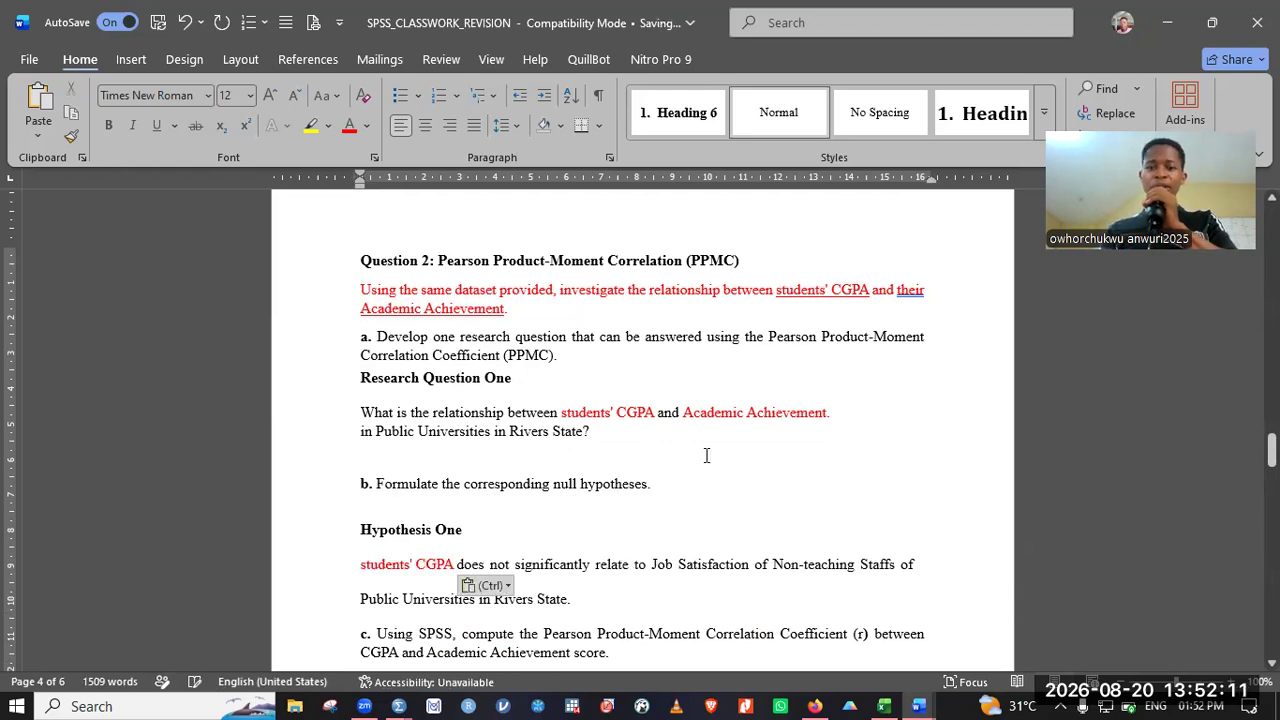
# Step: Replace "Job Satisfaction of Non-teaching Staffs of" in the Hypothesis One statement with "Academic Achievement" copied from Research Question One
pyautogui.moveTo(686, 412); pyautogui.dragTo(826, 413)
pyautogui.hotkey('ctrl', 'c')
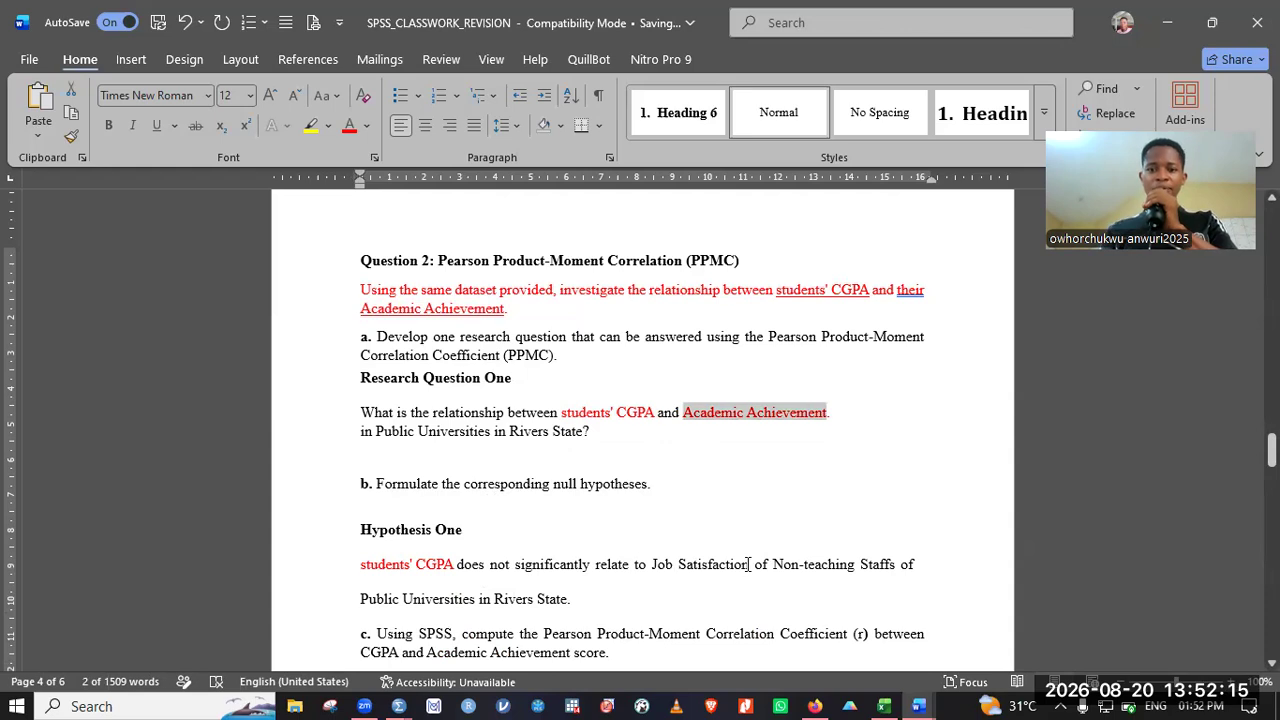
pyautogui.moveTo(750, 564); pyautogui.dragTo(662, 568)
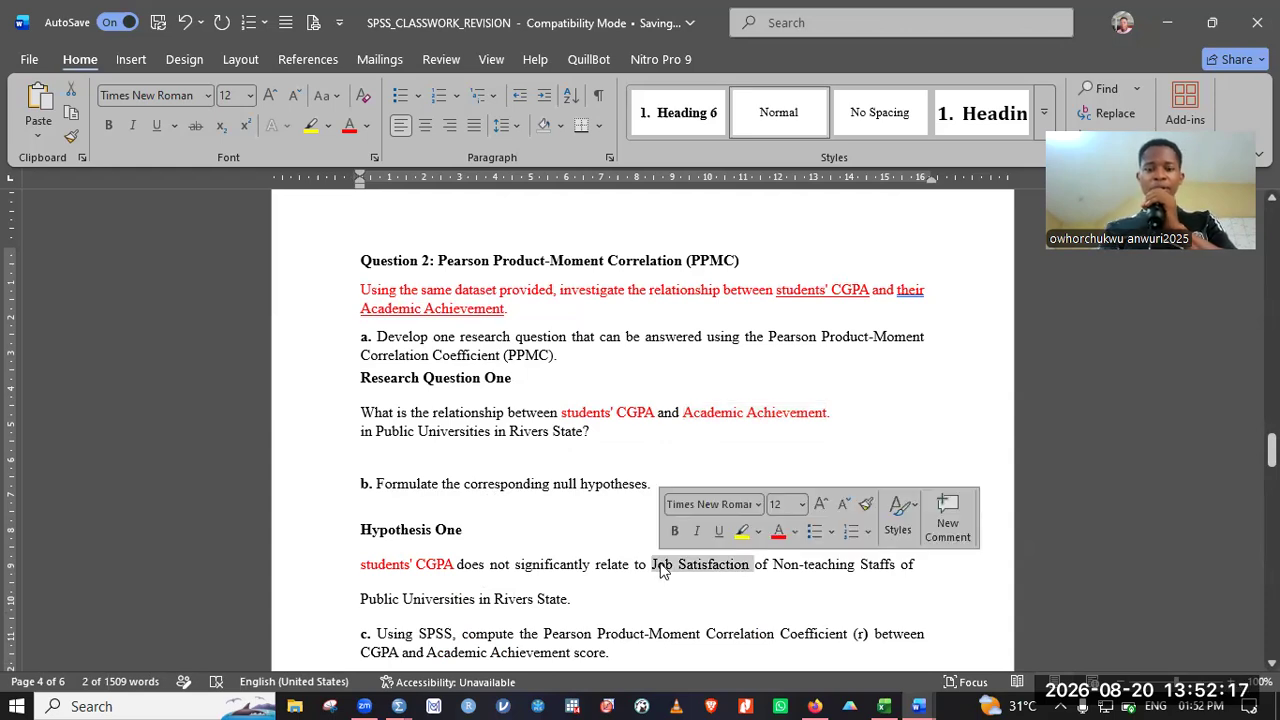
pyautogui.hotkey('ctrl', 'v')
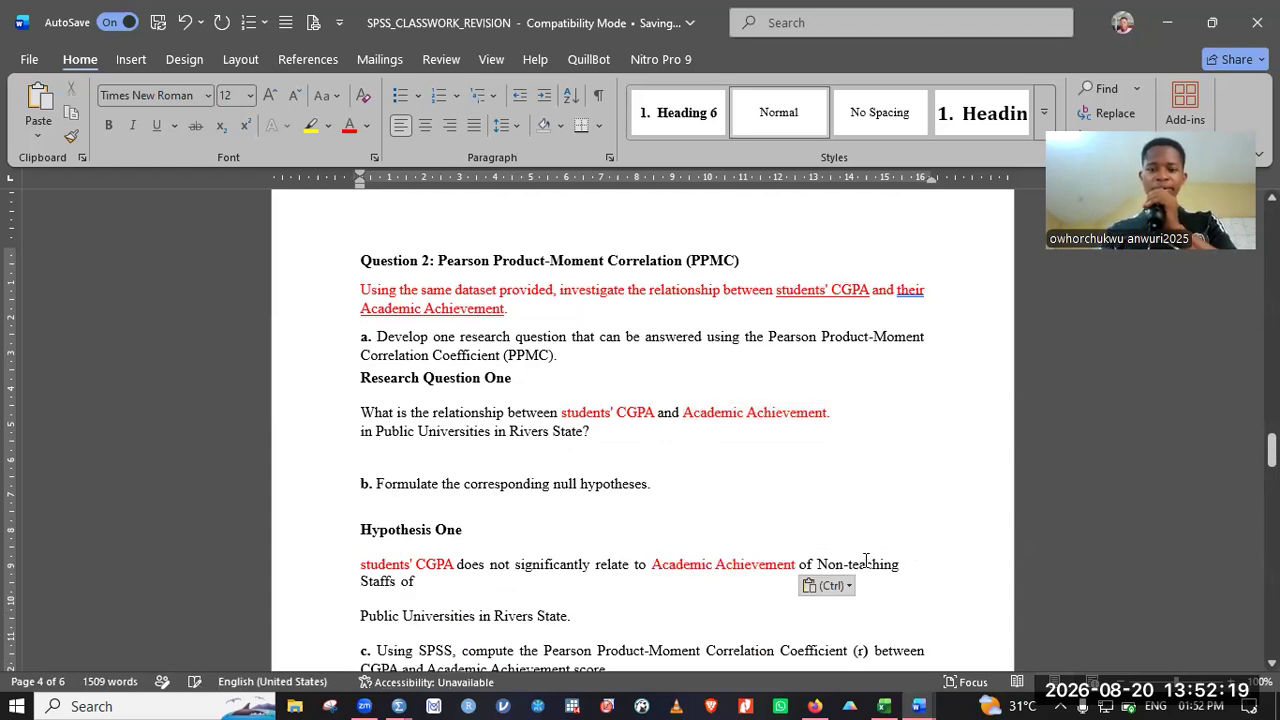
pyautogui.hotkey('shift', 'End')
pyautogui.hotkey('ctrl', 'shift', 'Right')
pyautogui.hotkey('ctrl', 'shift', 'Right')
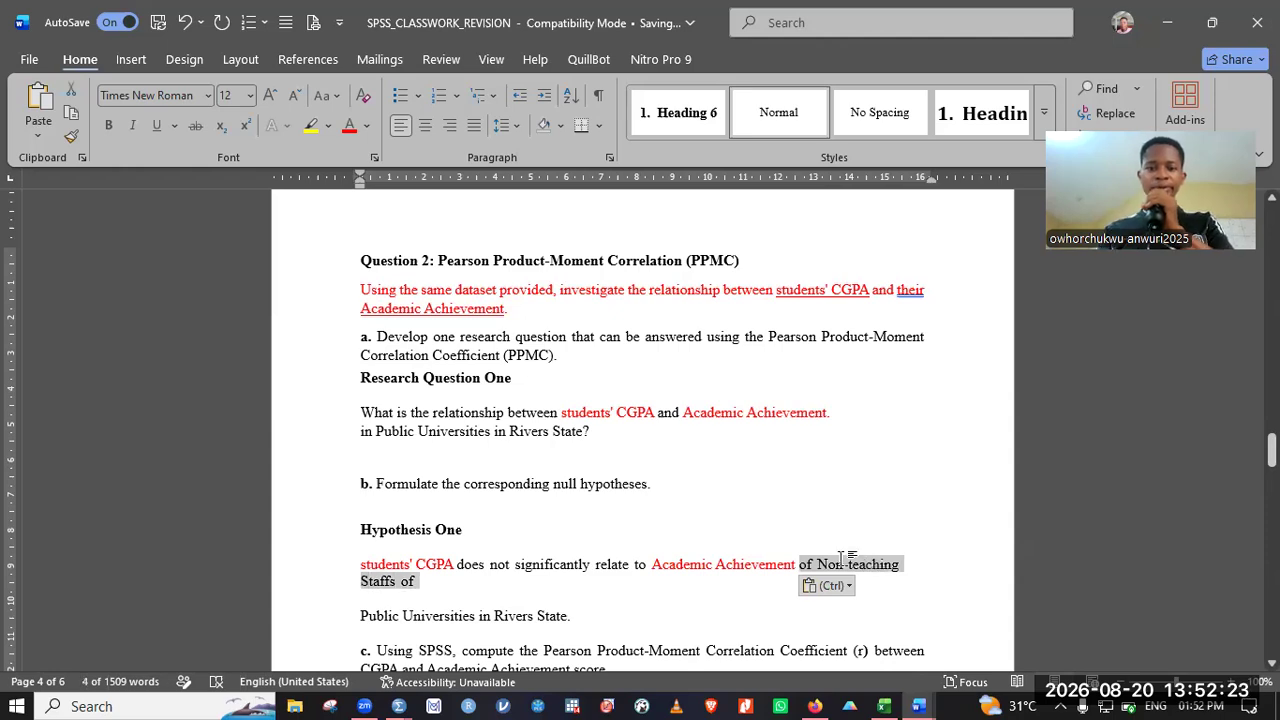
pyautogui.press('Delete')
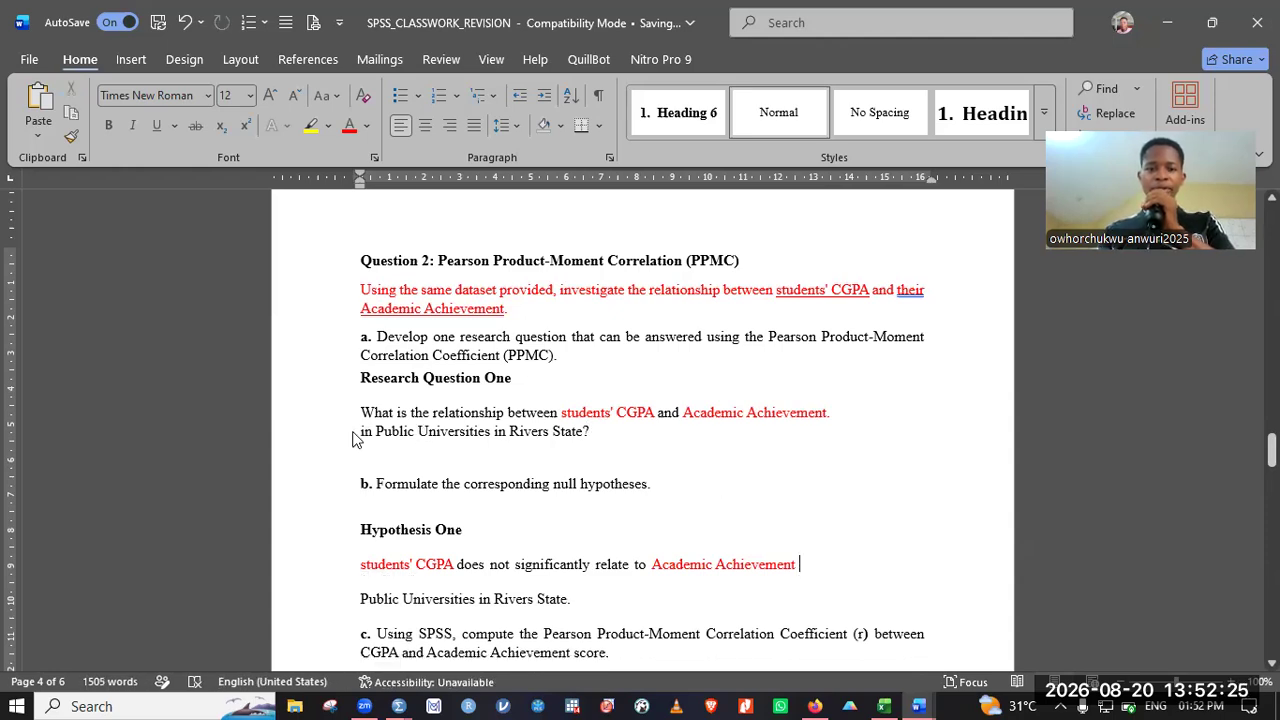
# Step: Append "in Public Universities in Rivers State" from Research Question One to the Hypothesis One statement, without the question mark
pyautogui.click(352, 439)
pyautogui.hotkey('ctrl', 'c')
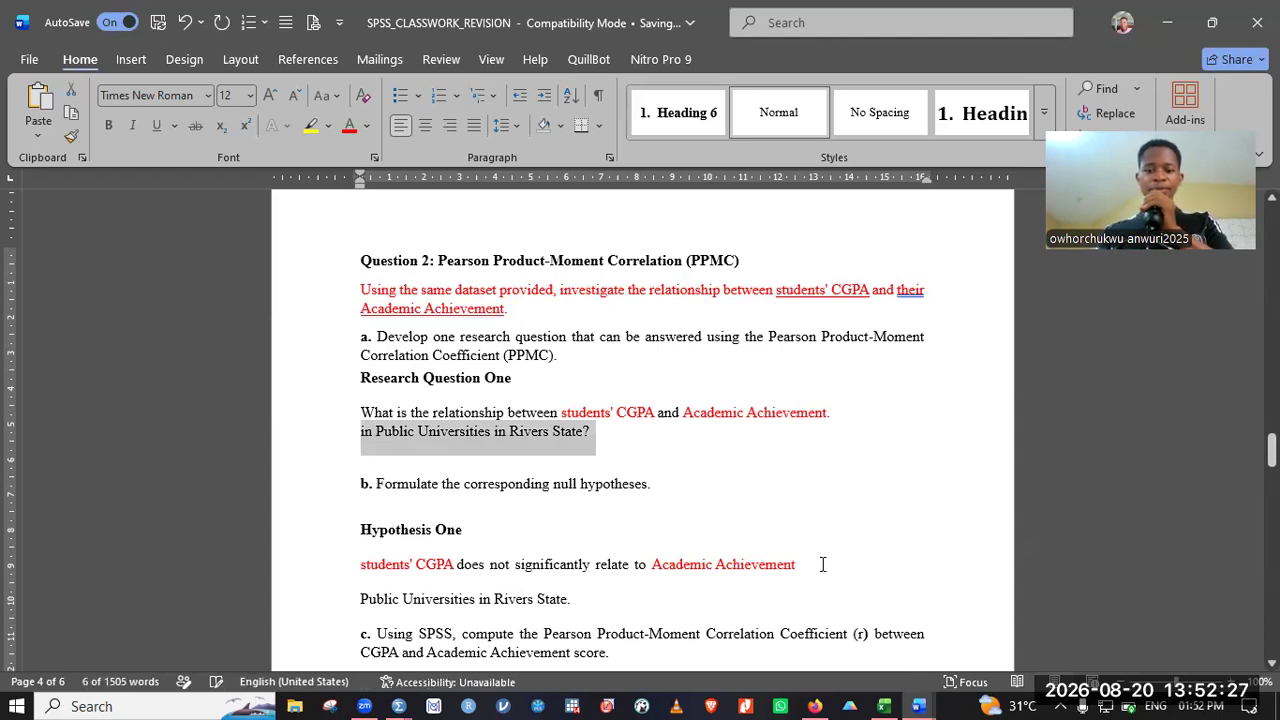
pyautogui.click(822, 565)
pyautogui.hotkey('ctrl', 'v')
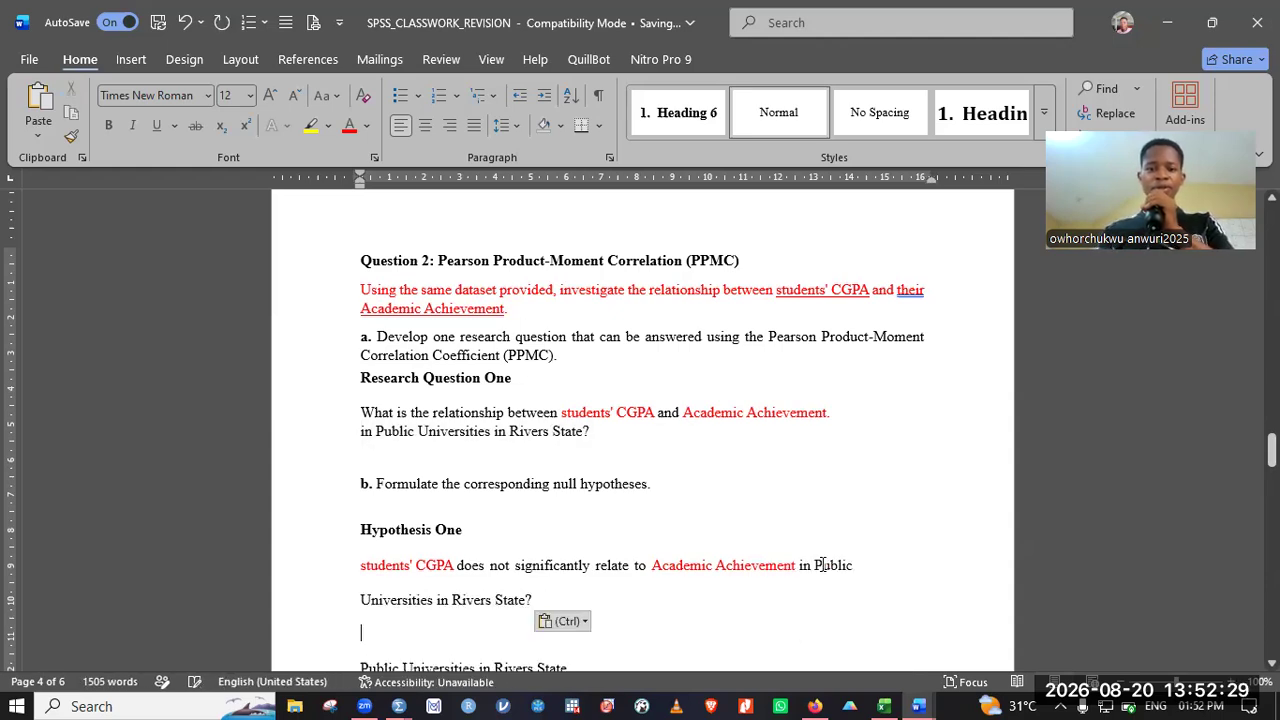
pyautogui.press('BackSpace')
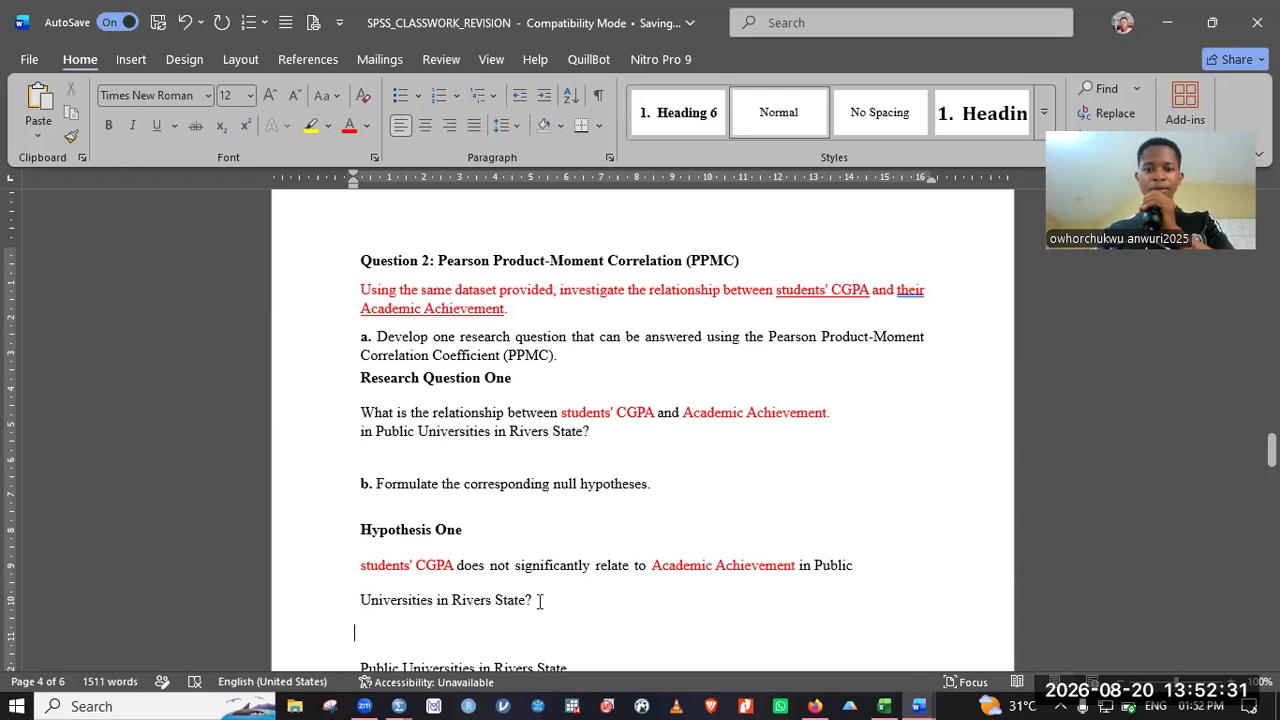
pyautogui.press('BackSpace')
# Step: Delete the leftover "Public Universities in Rivers State." line and the extra blank line above task c
pyautogui.press('Down')
pyautogui.press('Down')
pyautogui.press('Down')
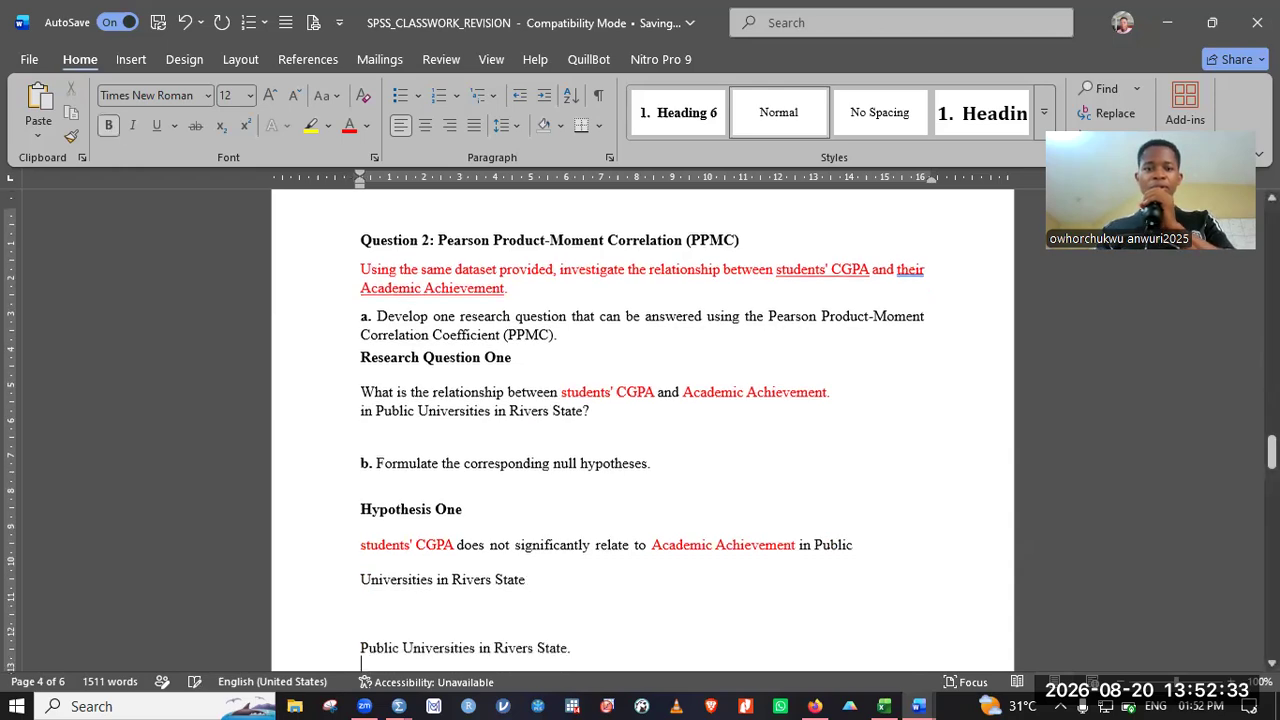
pyautogui.scroll(-2, 578, 520)
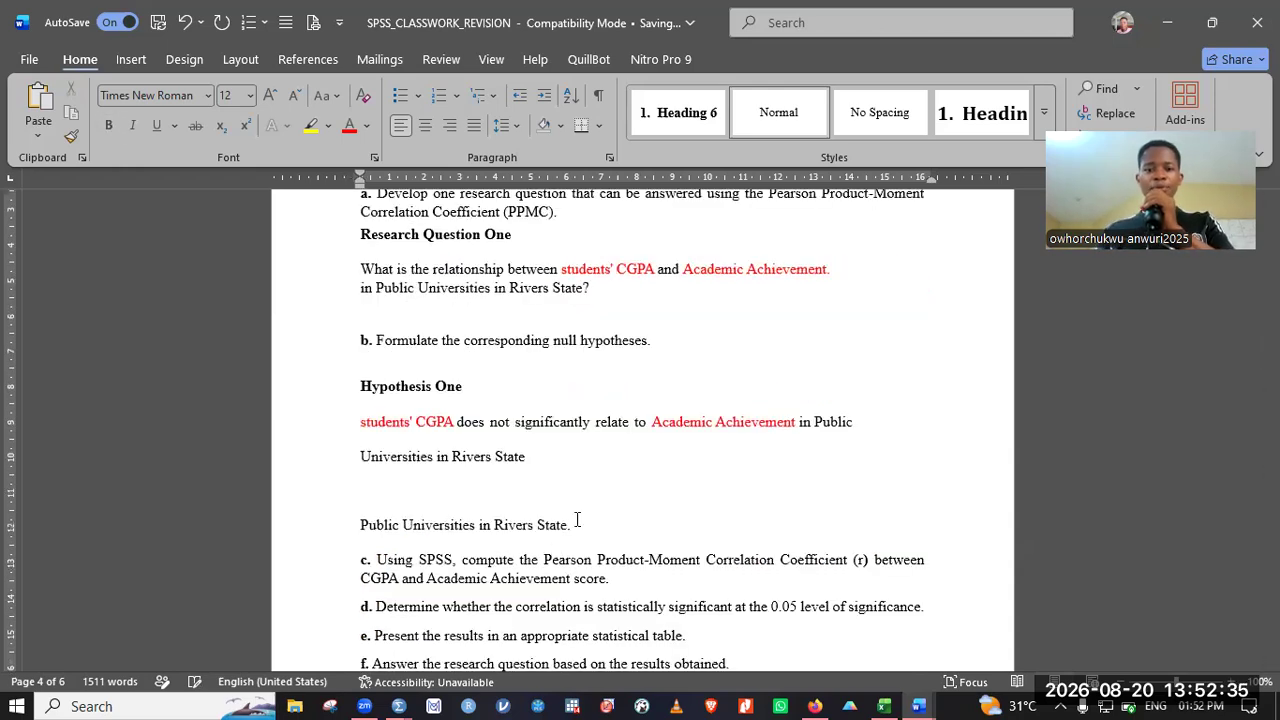
pyautogui.moveTo(335, 502); pyautogui.dragTo(328, 512)
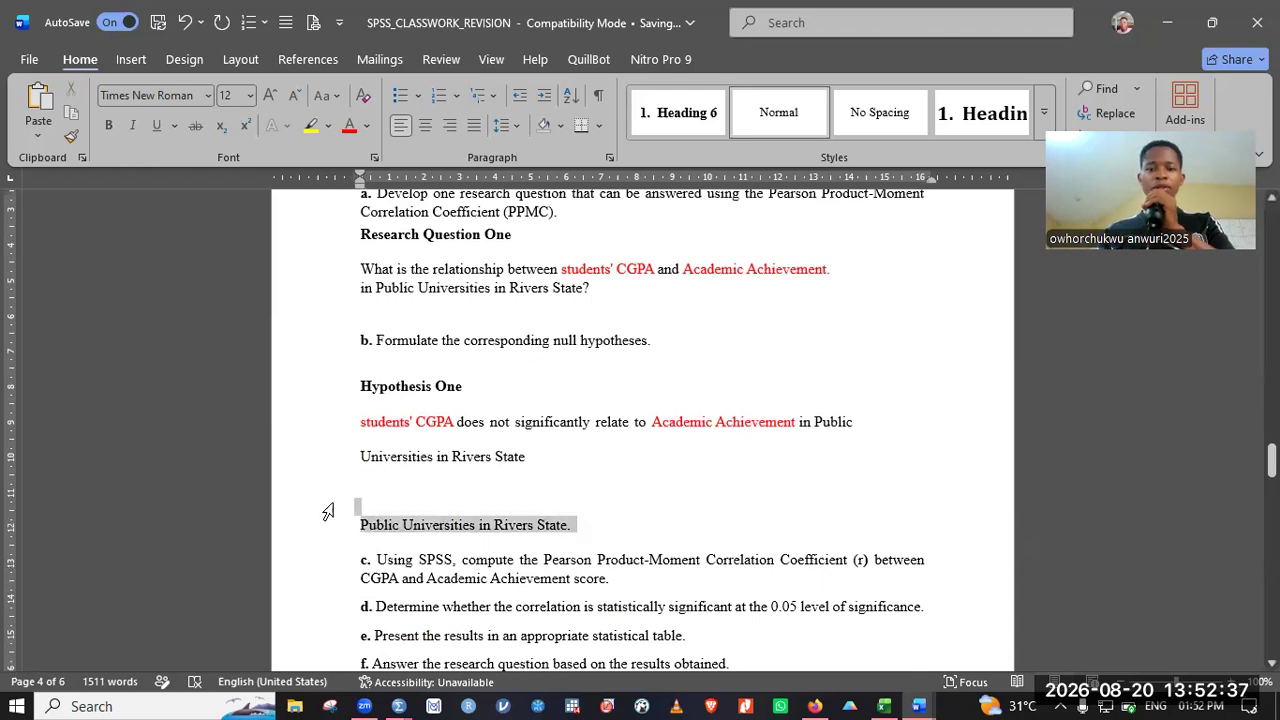
pyautogui.press('BackSpace')
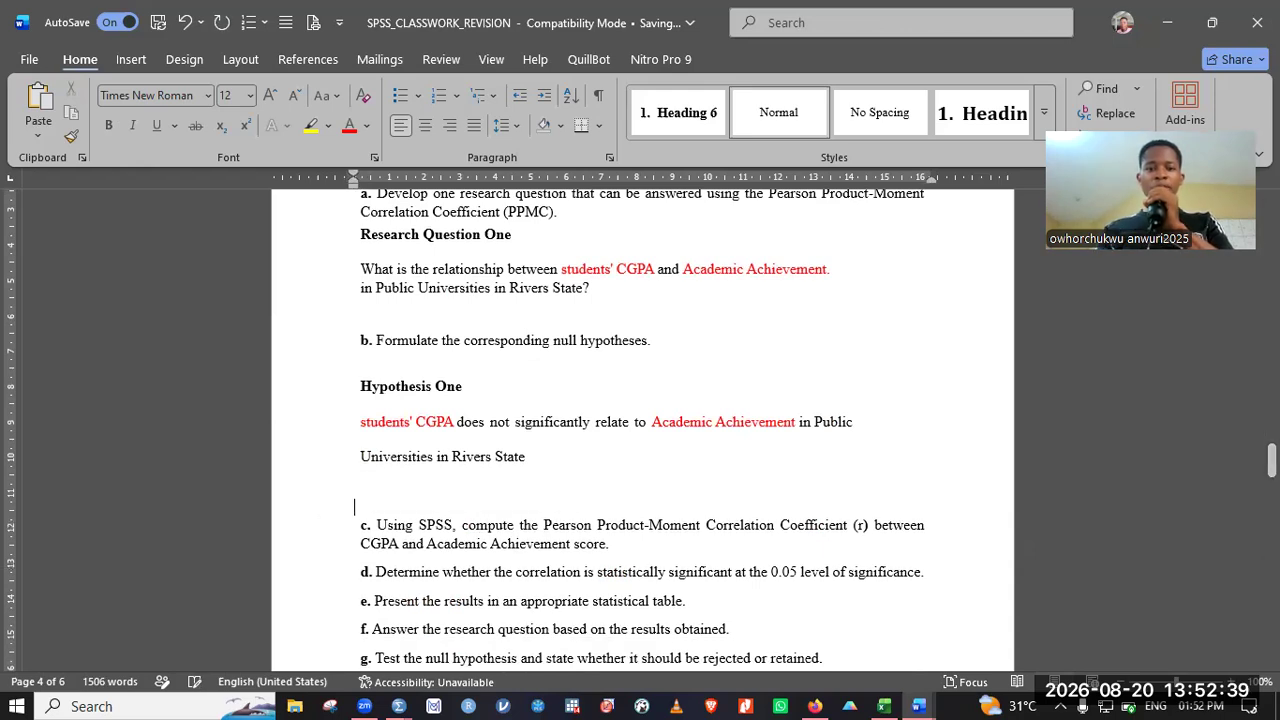
pyautogui.press('Delete')
# Step: Look through the remaining tasks of Question 2, down to the sample format section and back
pyautogui.press('Down')
pyautogui.press('Down')
pyautogui.press('Down')
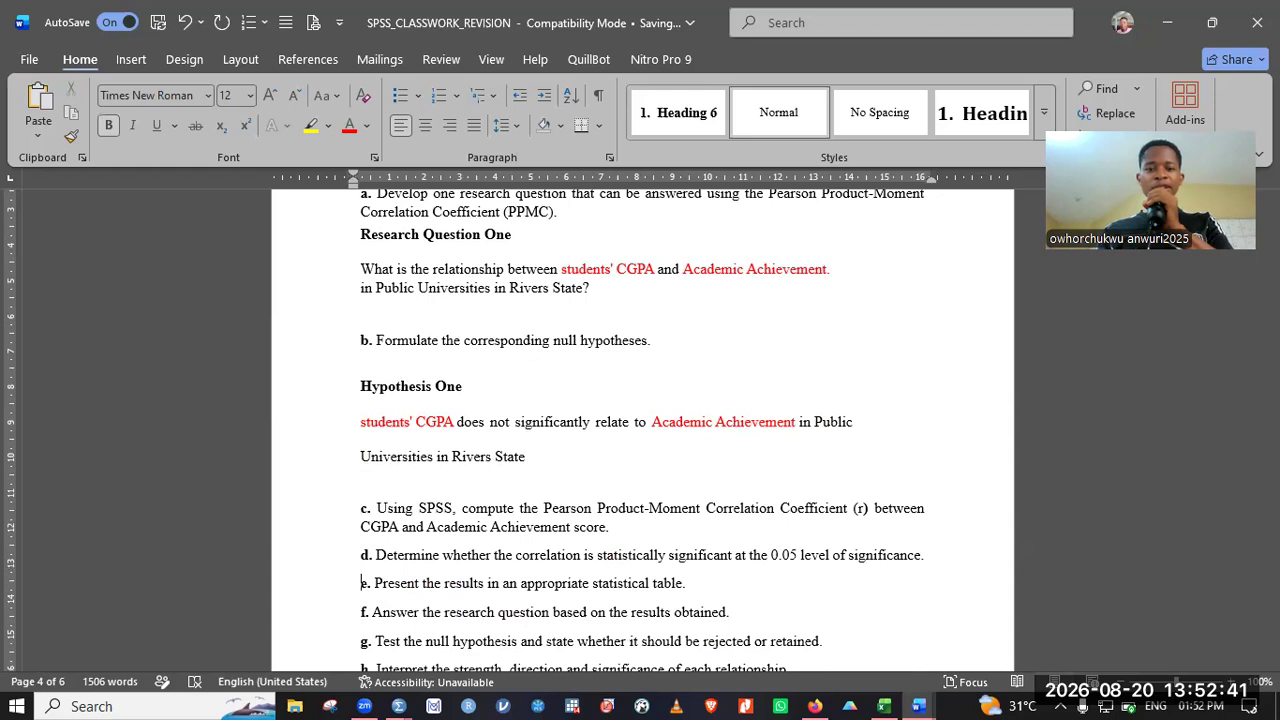
pyautogui.scroll(-3, 642, 430)
pyautogui.press('Down')
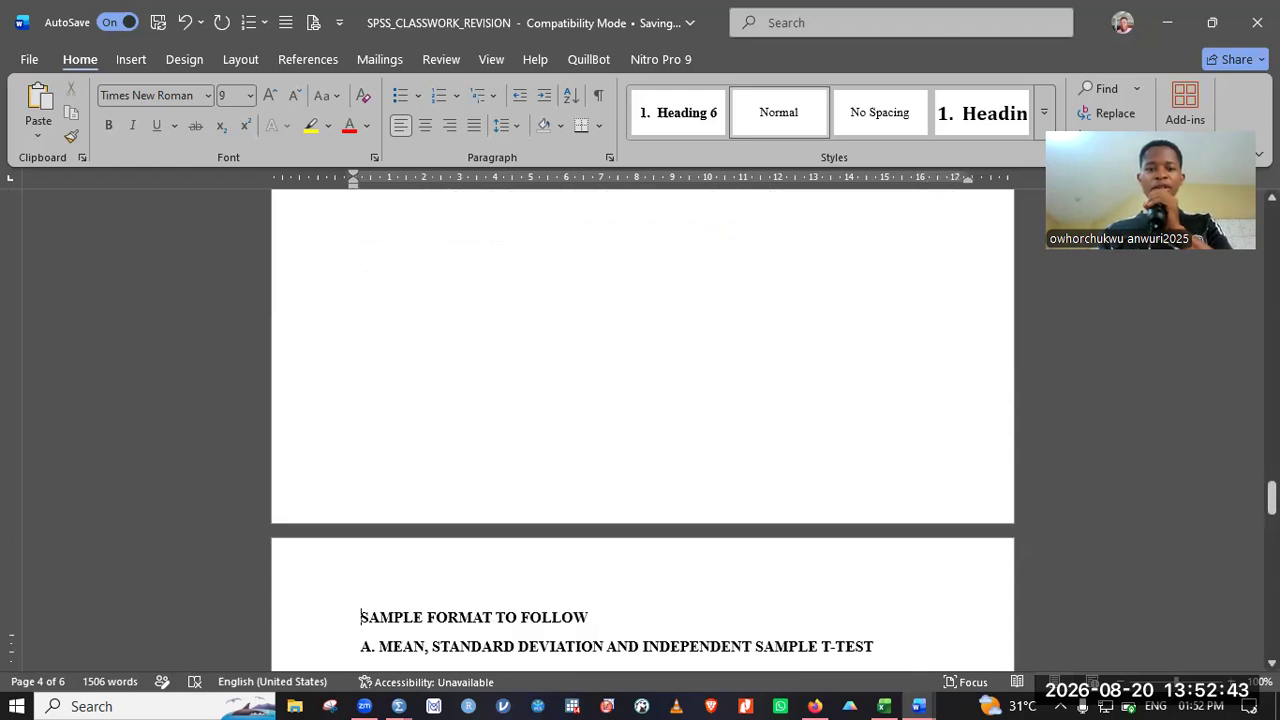
pyautogui.press('Up')
pyautogui.press('Up')
pyautogui.press('Up')
pyautogui.press('Up')
pyautogui.press('Up')
pyautogui.press('Up')
pyautogui.press('Up')
pyautogui.press('Up')
pyautogui.press('Up')
pyautogui.press('Up')
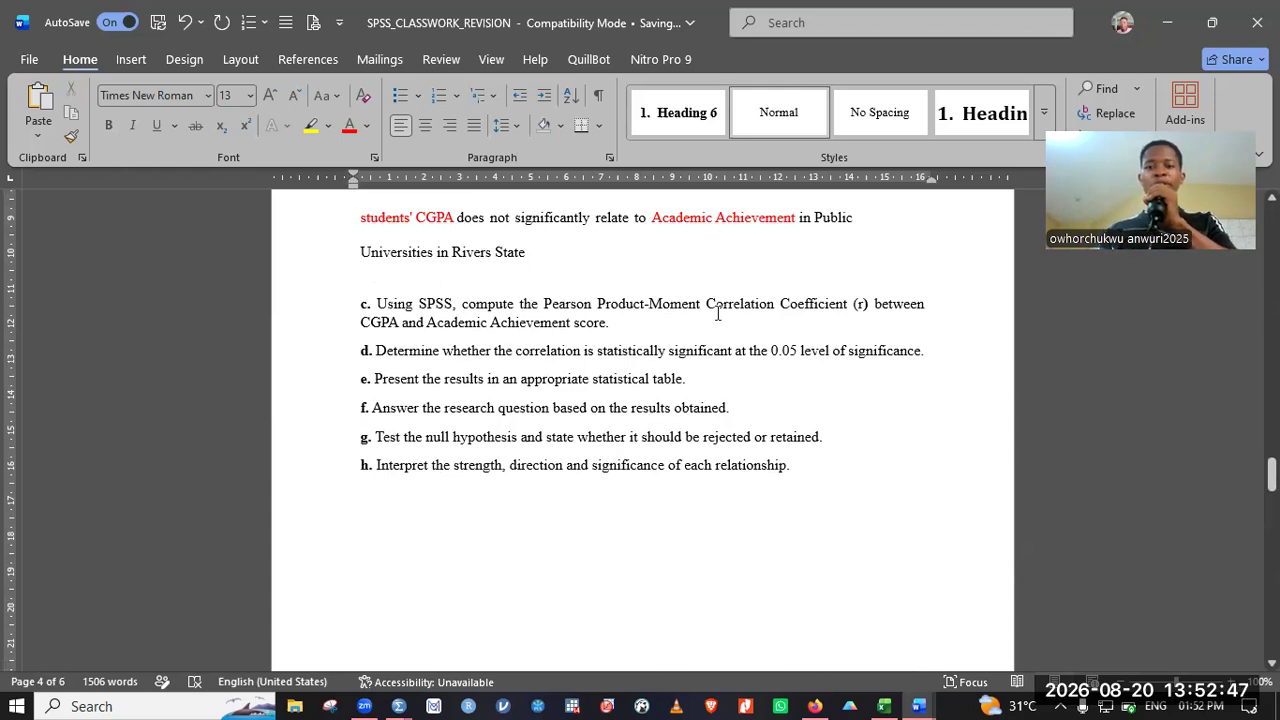
# Step: Insert a blank line between task c and task d of Question 2
pyautogui.click(618, 324)
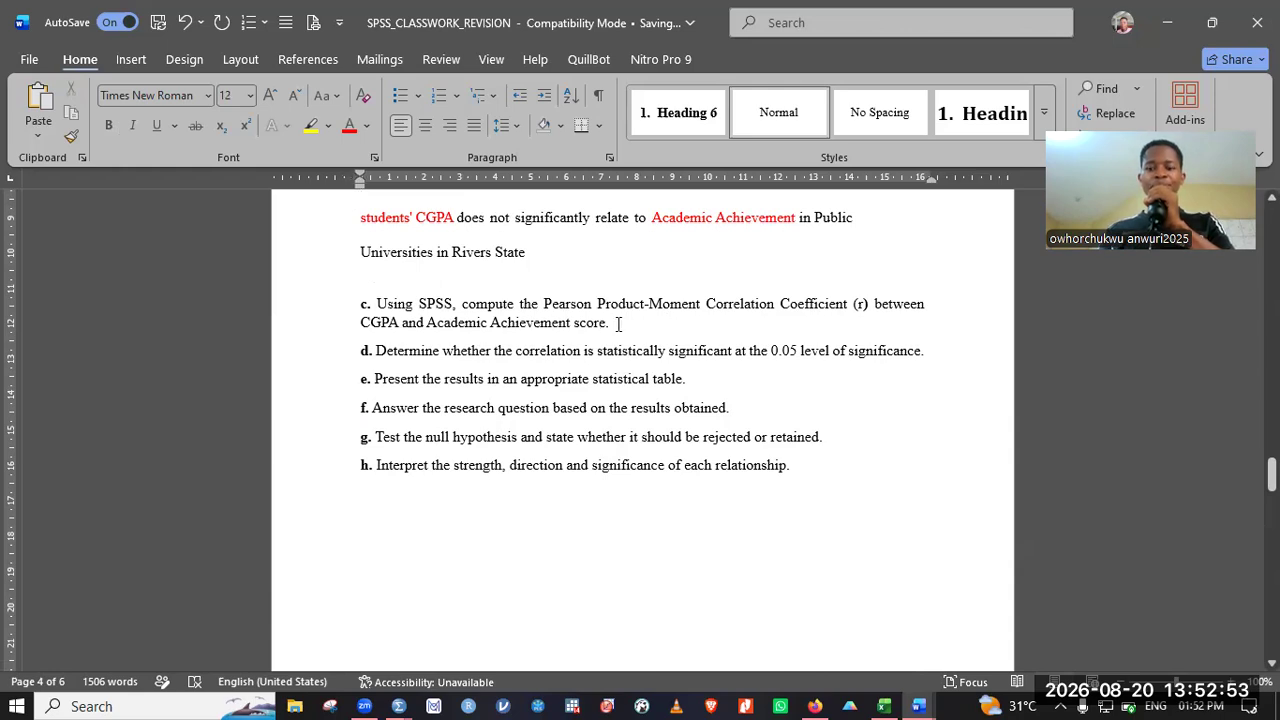
pyautogui.press('Return')
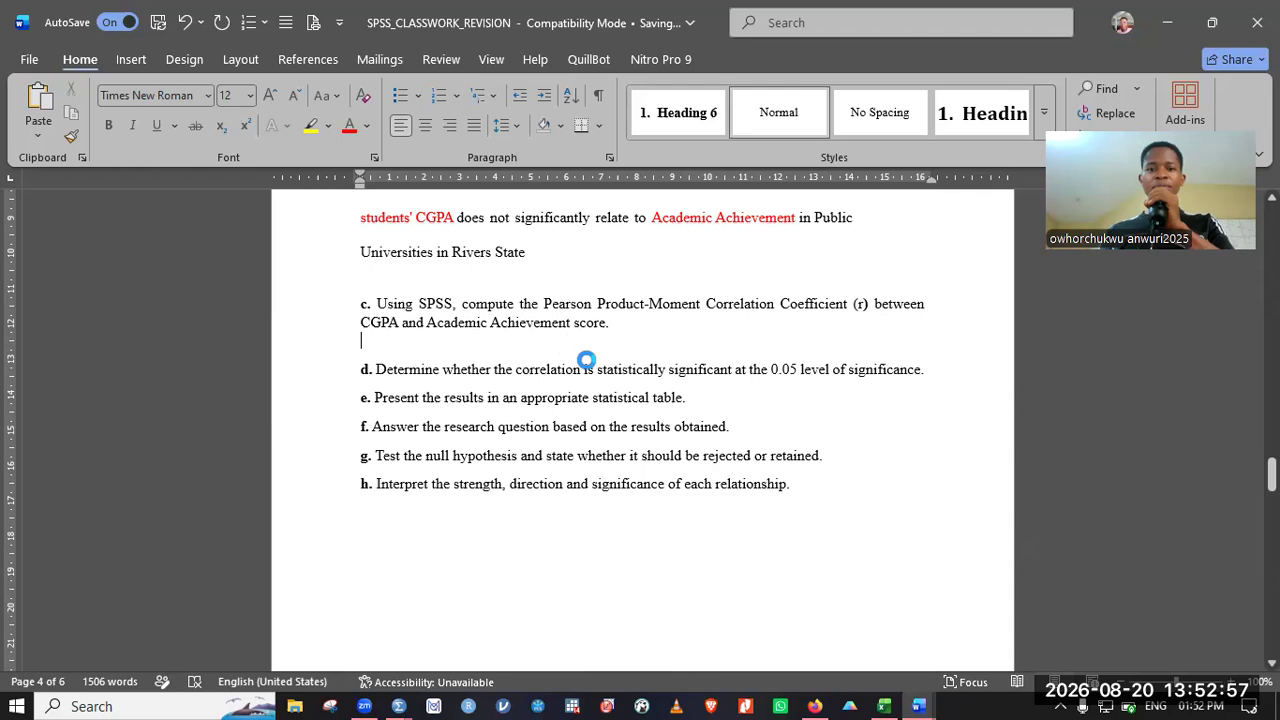
pyautogui.click(695, 400)
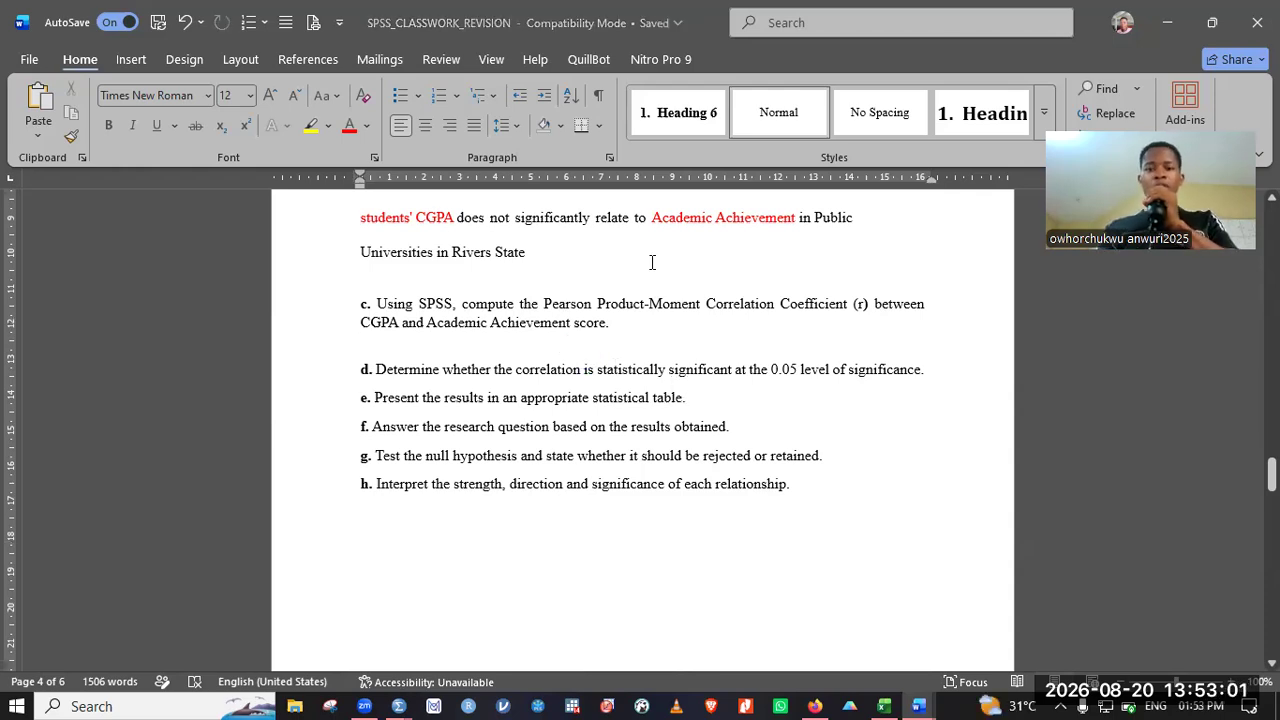
pyautogui.click(416, 217)
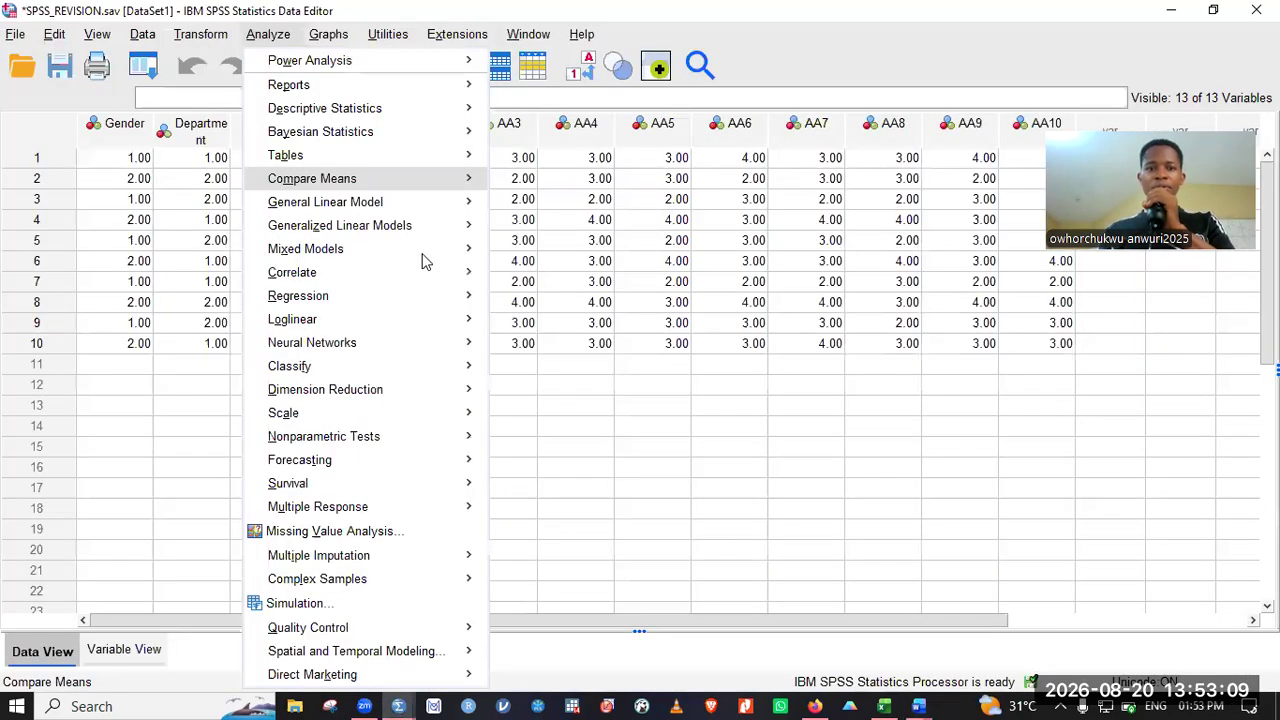
pyautogui.moveTo(423, 256)
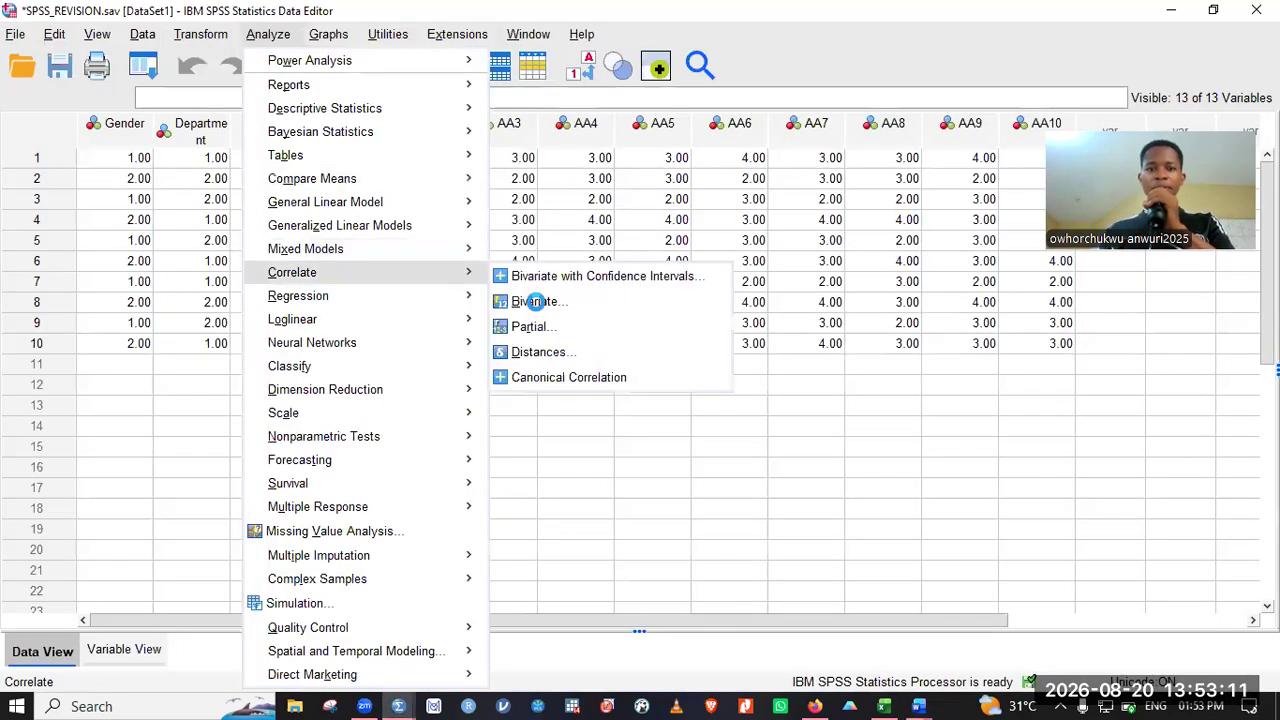
pyautogui.click(539, 303)
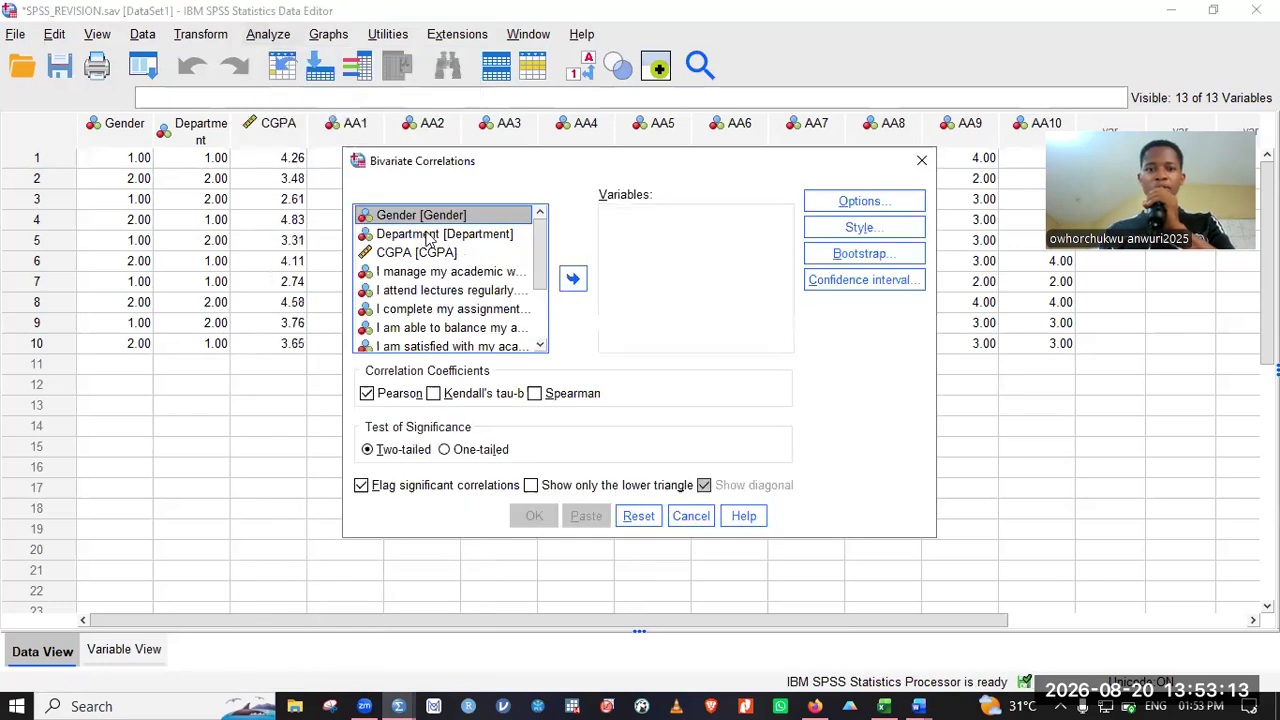
pyautogui.press('Down')
pyautogui.press('Down')
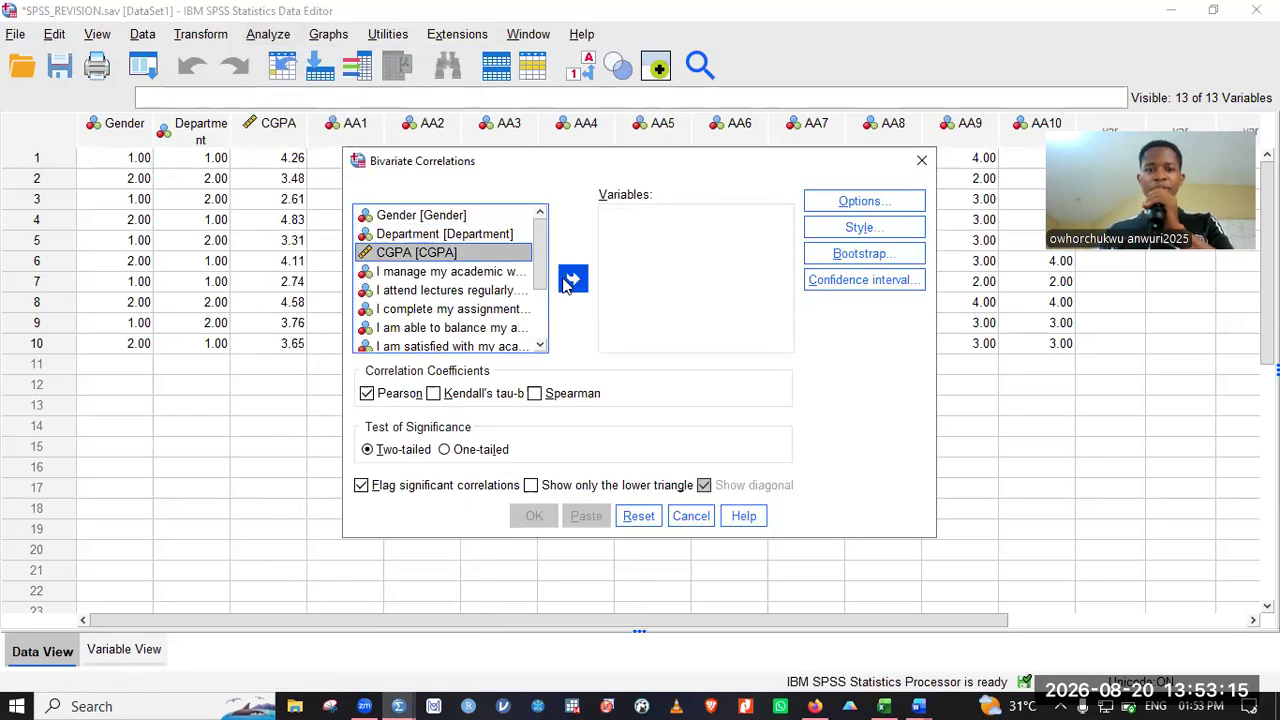
pyautogui.click(573, 279)
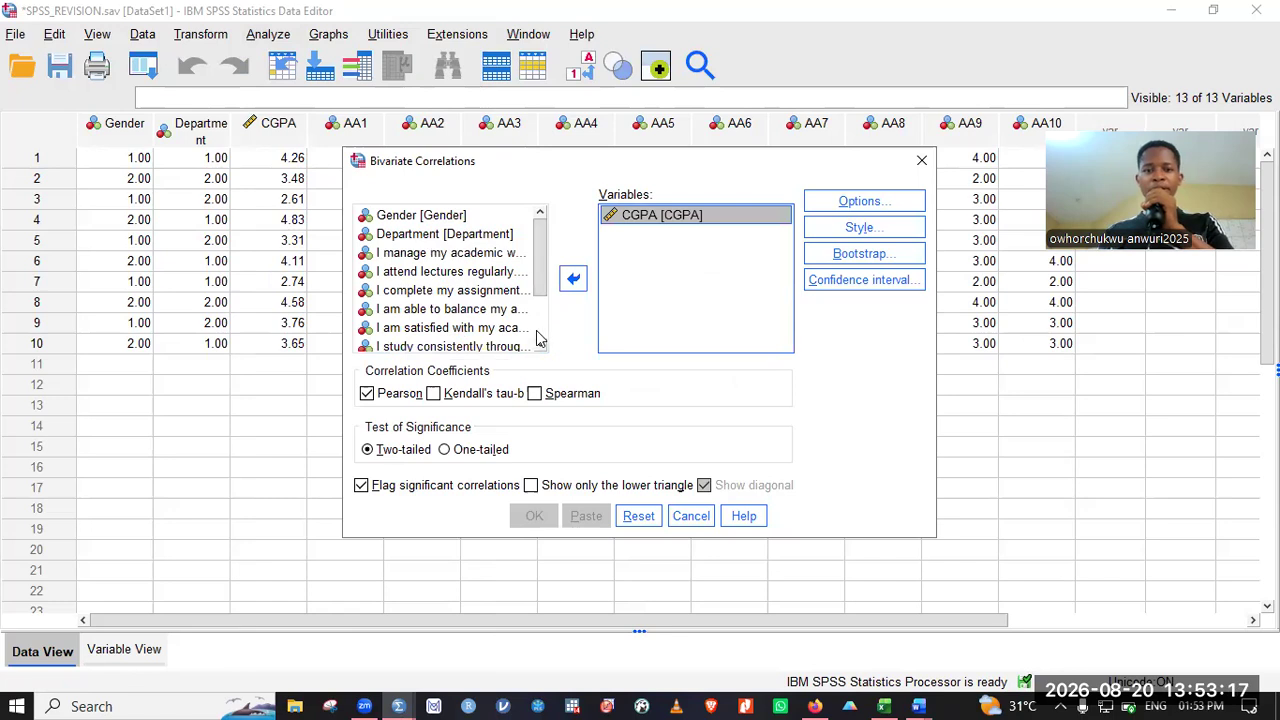
pyautogui.scroll(-2, 548, 320)
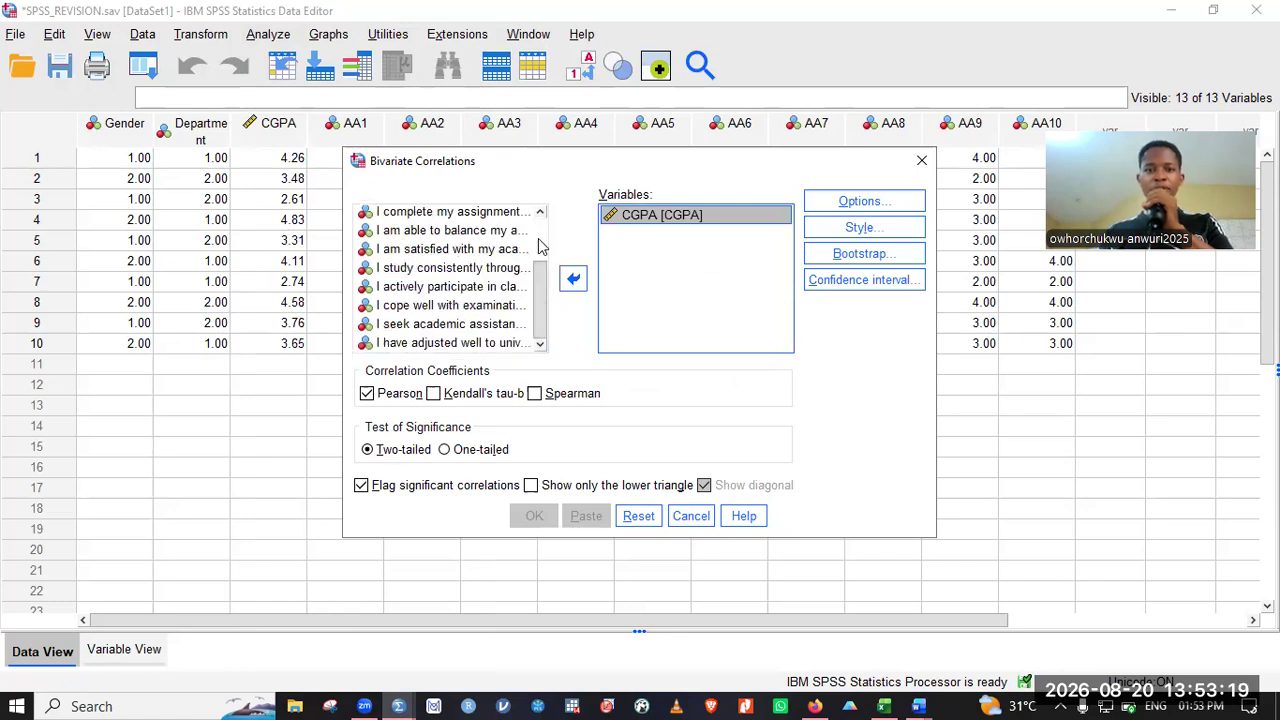
pyautogui.scroll(2, 538, 242)
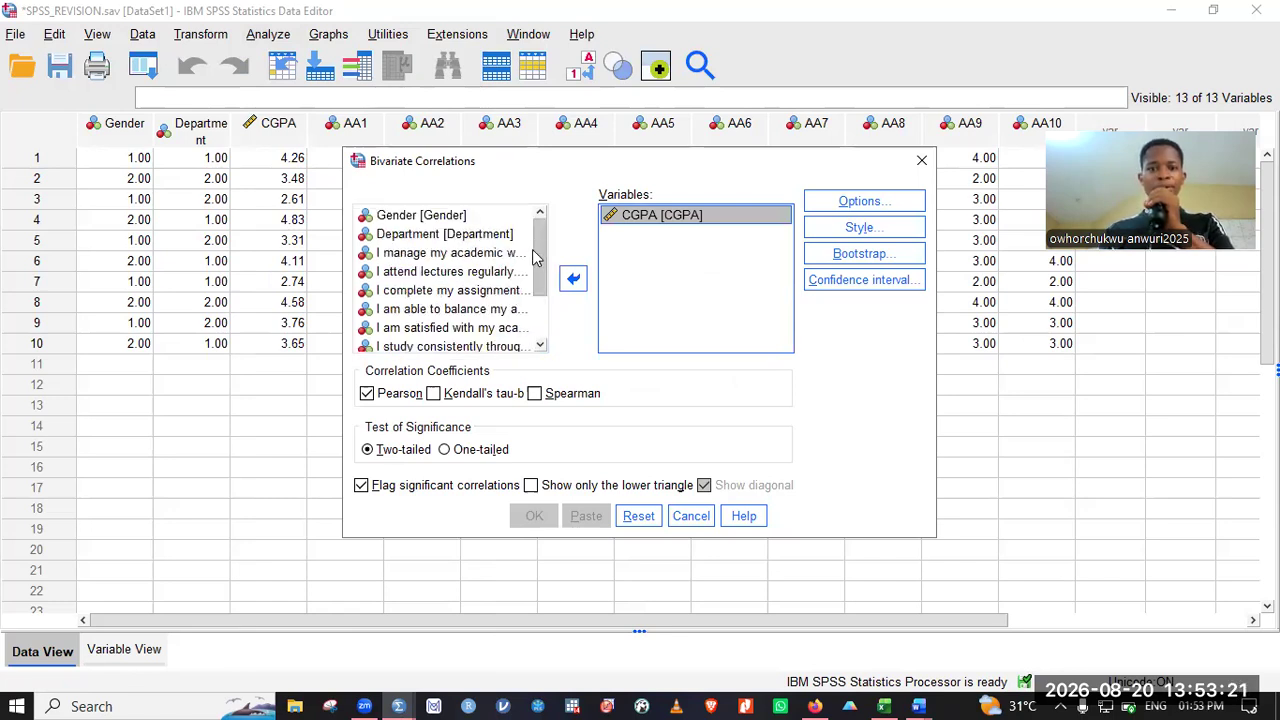
pyautogui.scroll(-2, 550, 323)
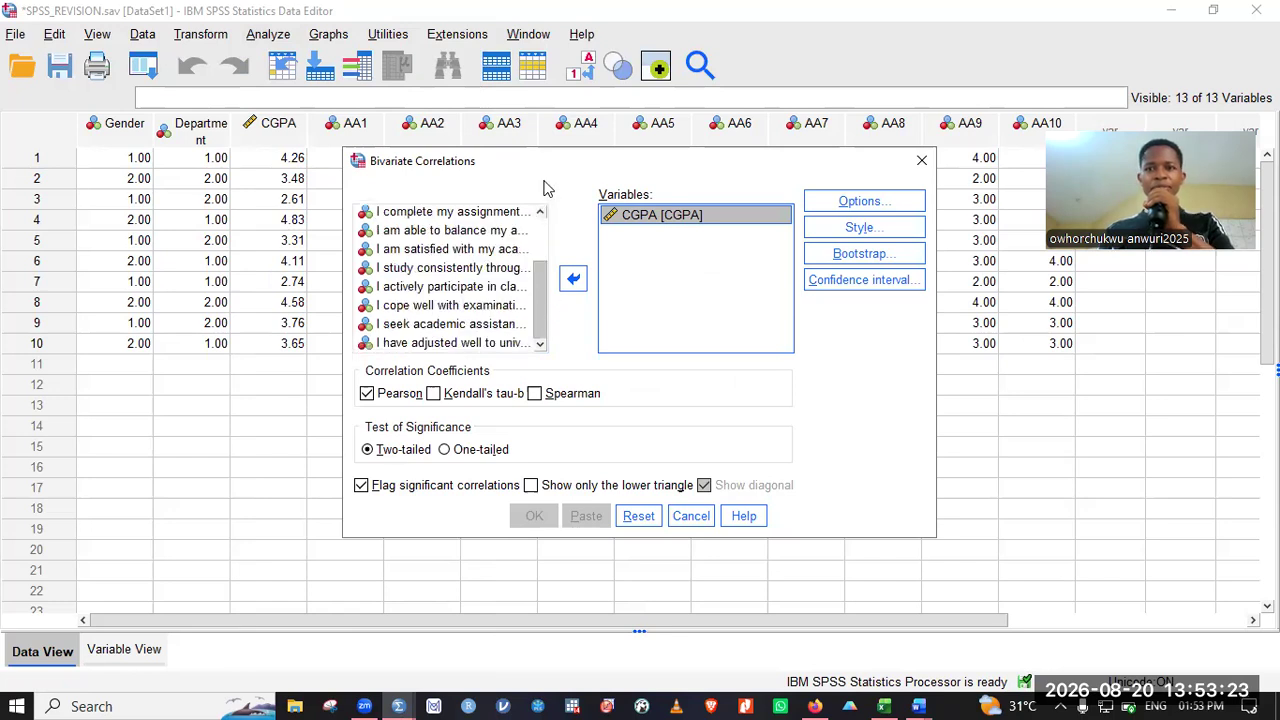
pyautogui.scroll(2, 545, 200)
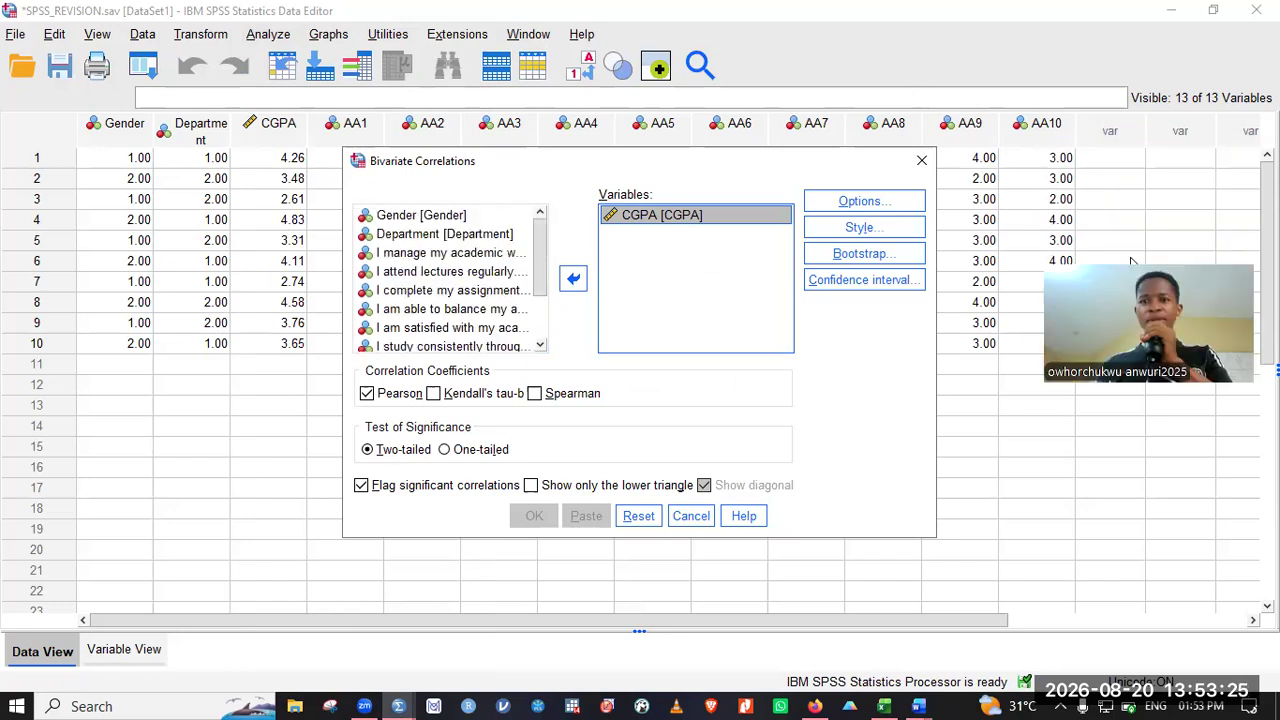
pyautogui.click(703, 518)
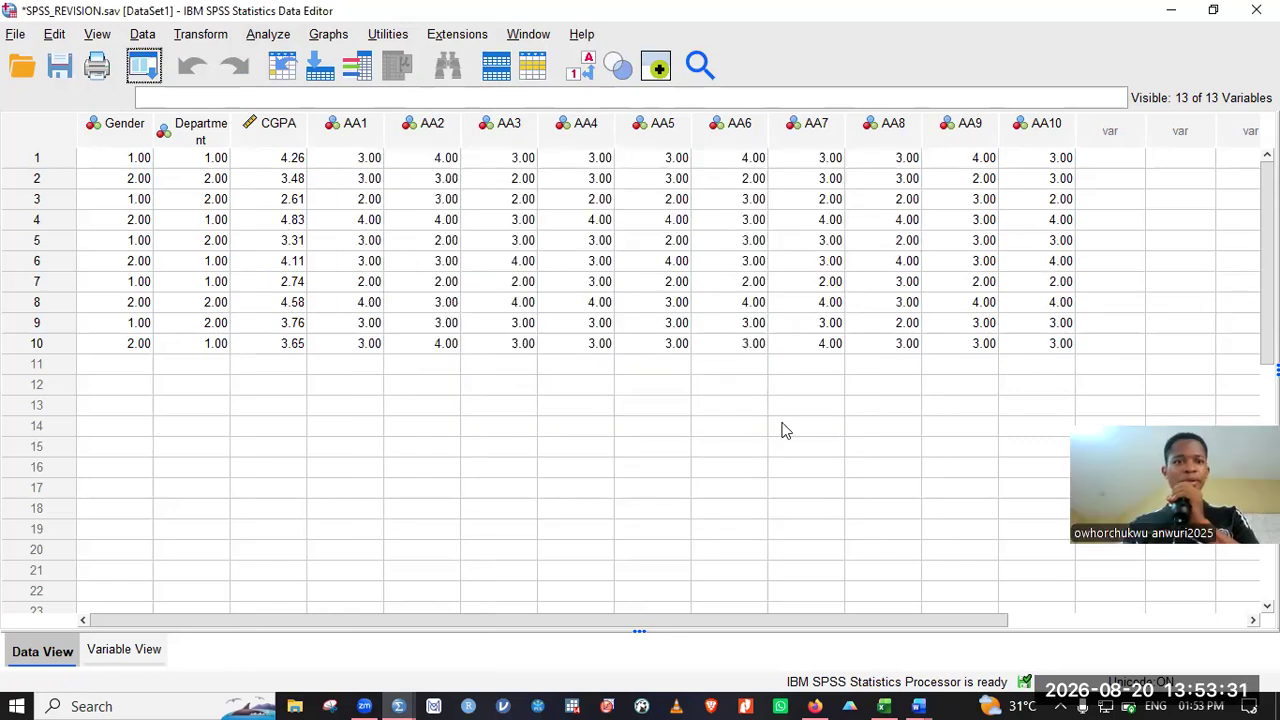
# Step: Start a Compute Variable transformation and add the ten items AA1 through AA10 to its numeric expression
pyautogui.click(196, 40)
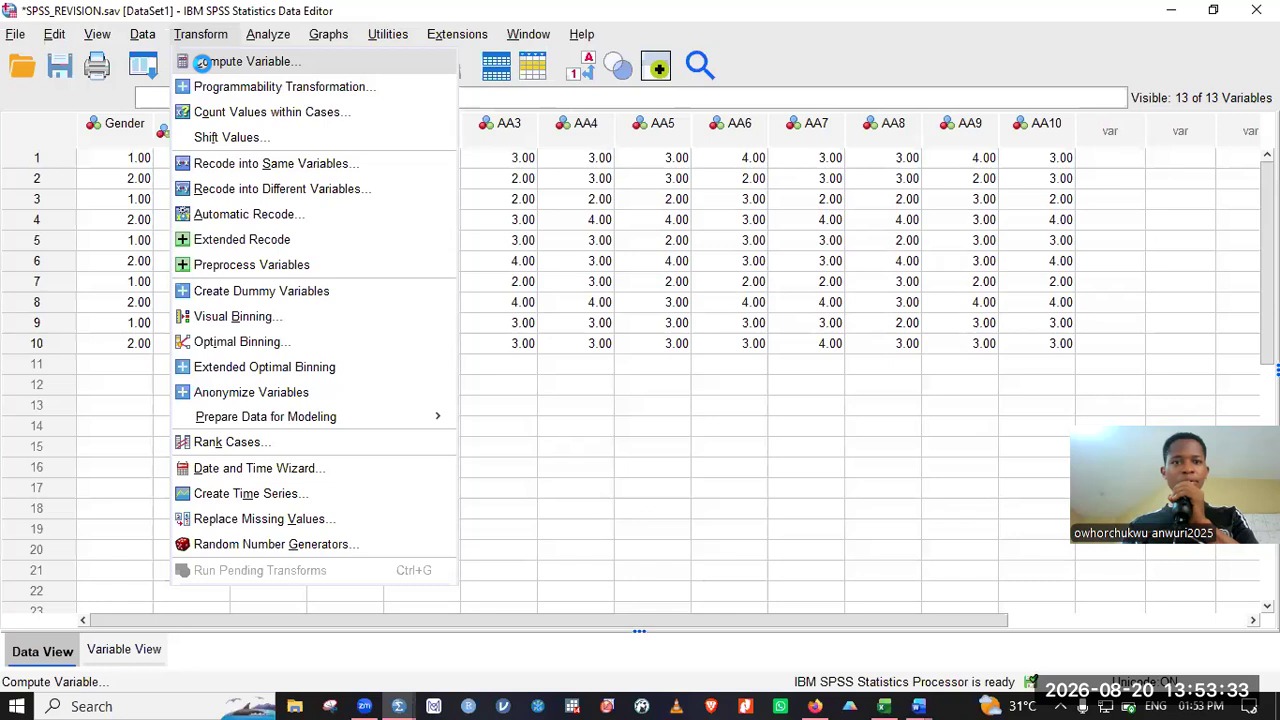
pyautogui.click(240, 61)
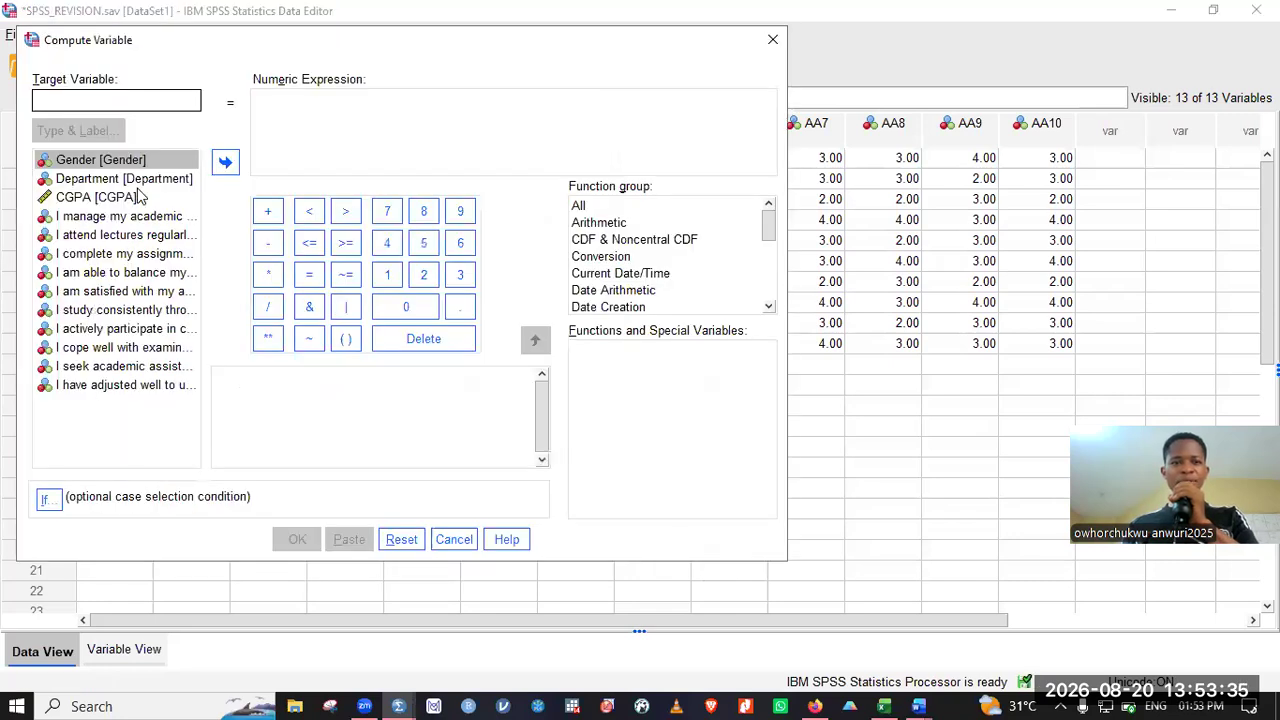
pyautogui.doubleClick(104, 236)
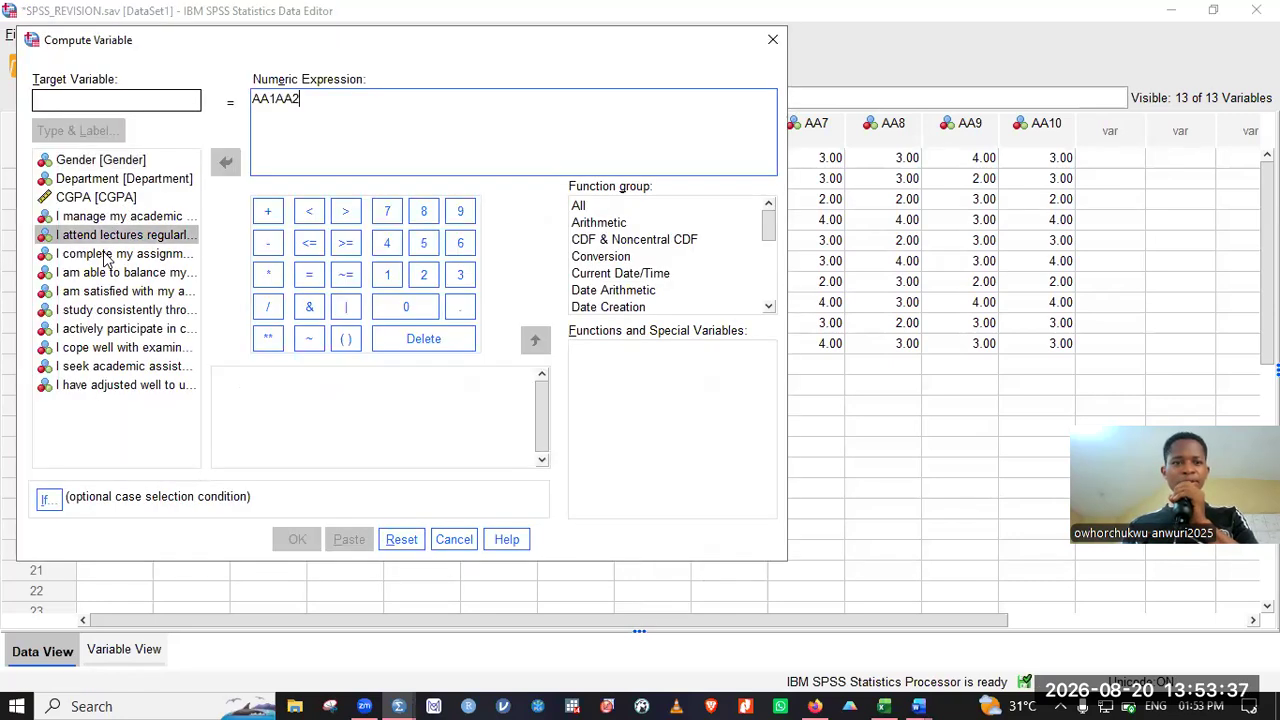
pyautogui.doubleClick(104, 253)
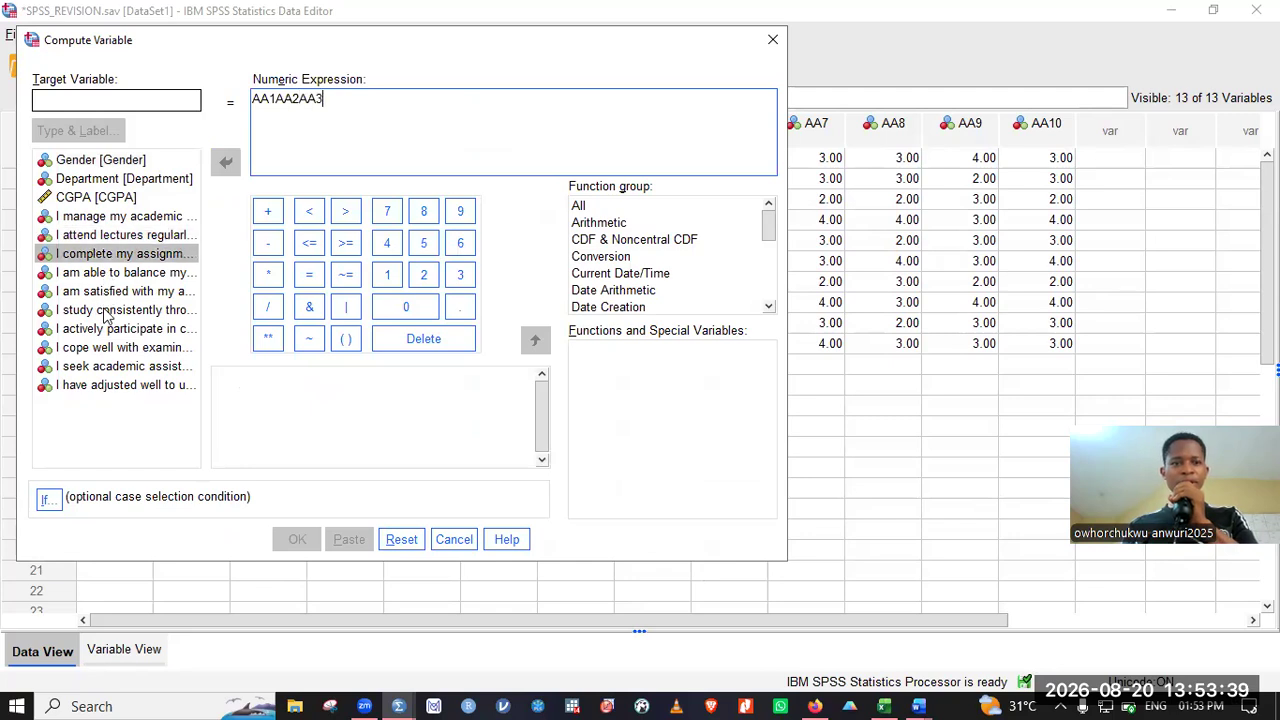
pyautogui.doubleClick(108, 312)
pyautogui.doubleClick(104, 328)
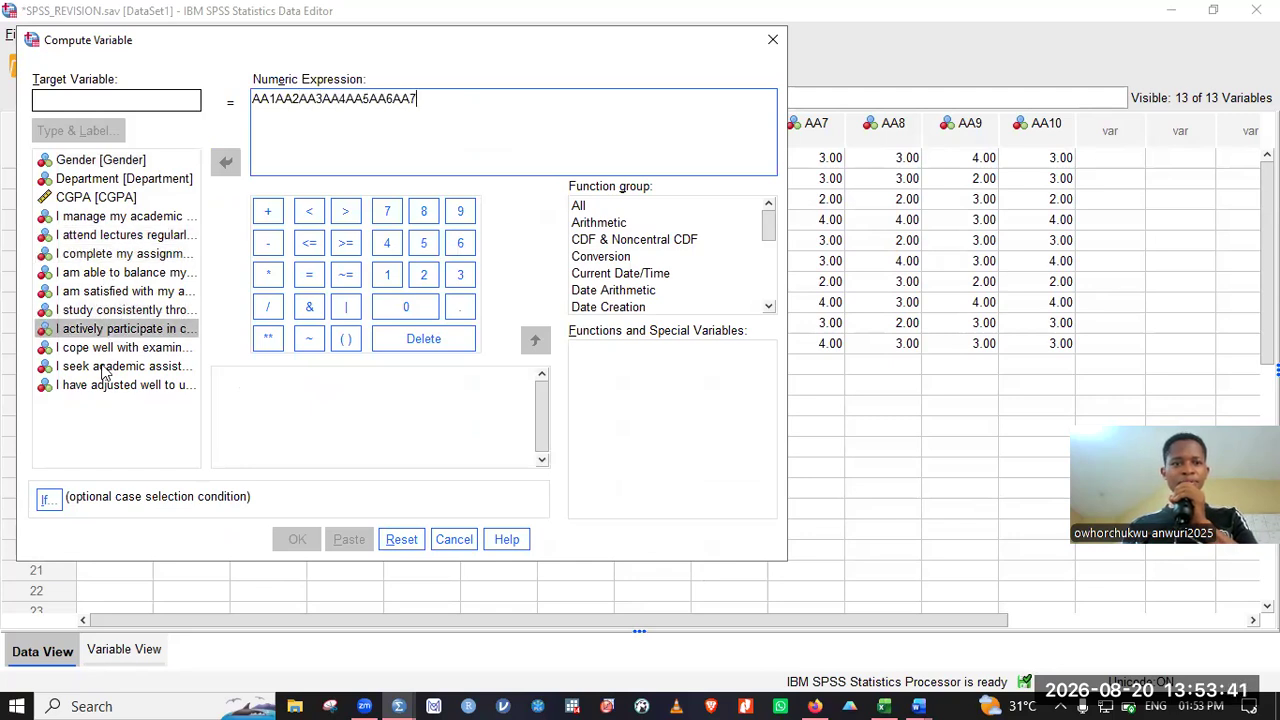
pyautogui.doubleClick(104, 366)
pyautogui.doubleClick(106, 385)
# Step: Insert plus signs between all items so the numeric expression sums AA1 through AA10
pyautogui.click(277, 100)
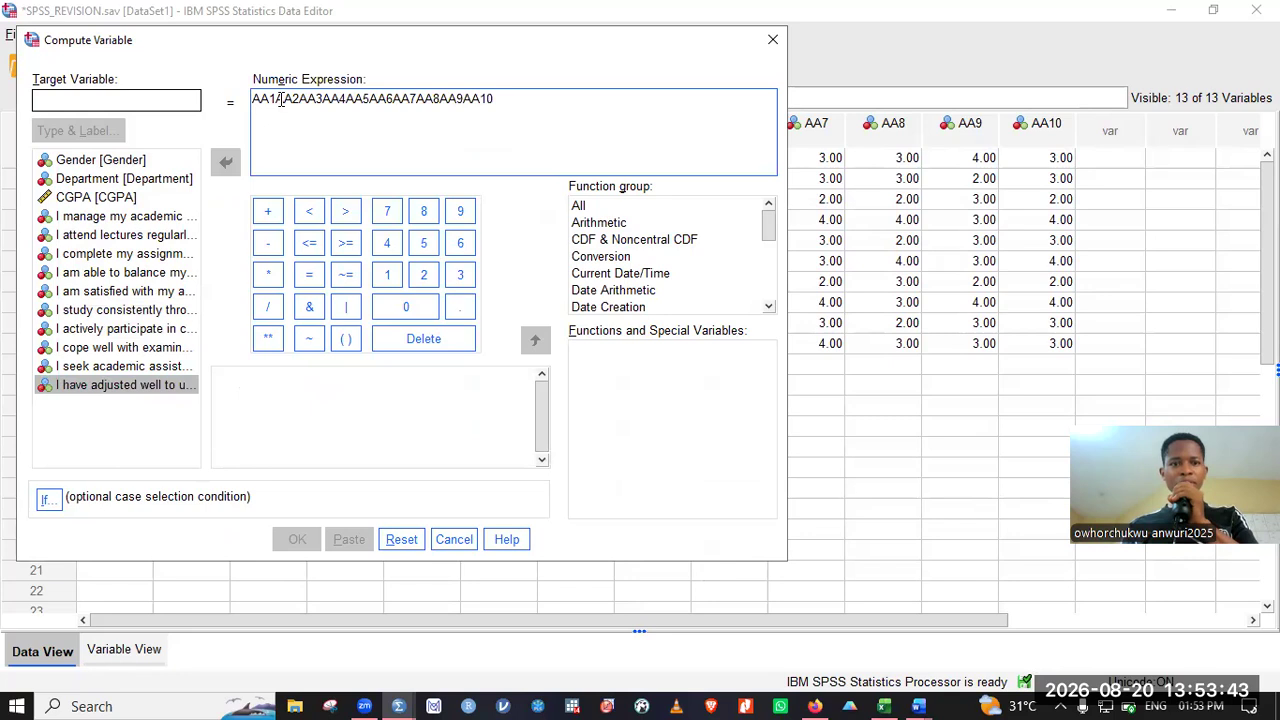
pyautogui.write('+')
pyautogui.click(318, 99)
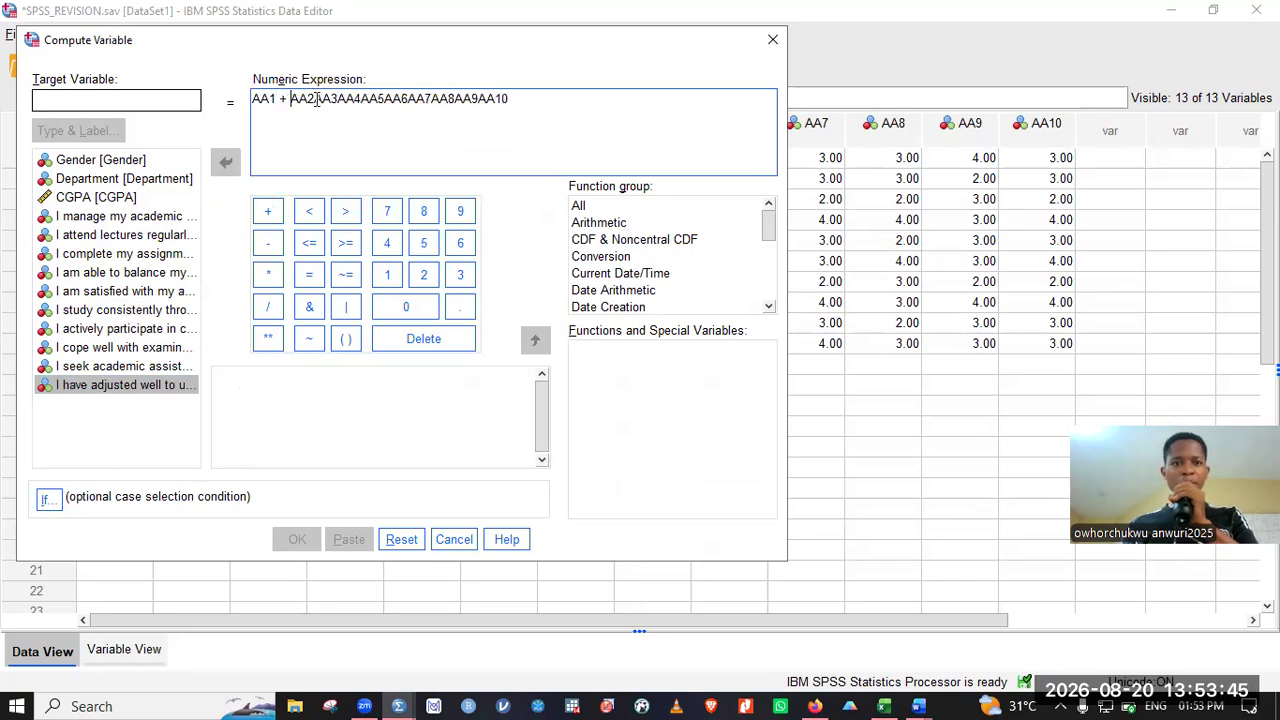
pyautogui.write('+')
pyautogui.click(354, 100)
pyautogui.write('+')
pyautogui.click(268, 212)
pyautogui.click(429, 99)
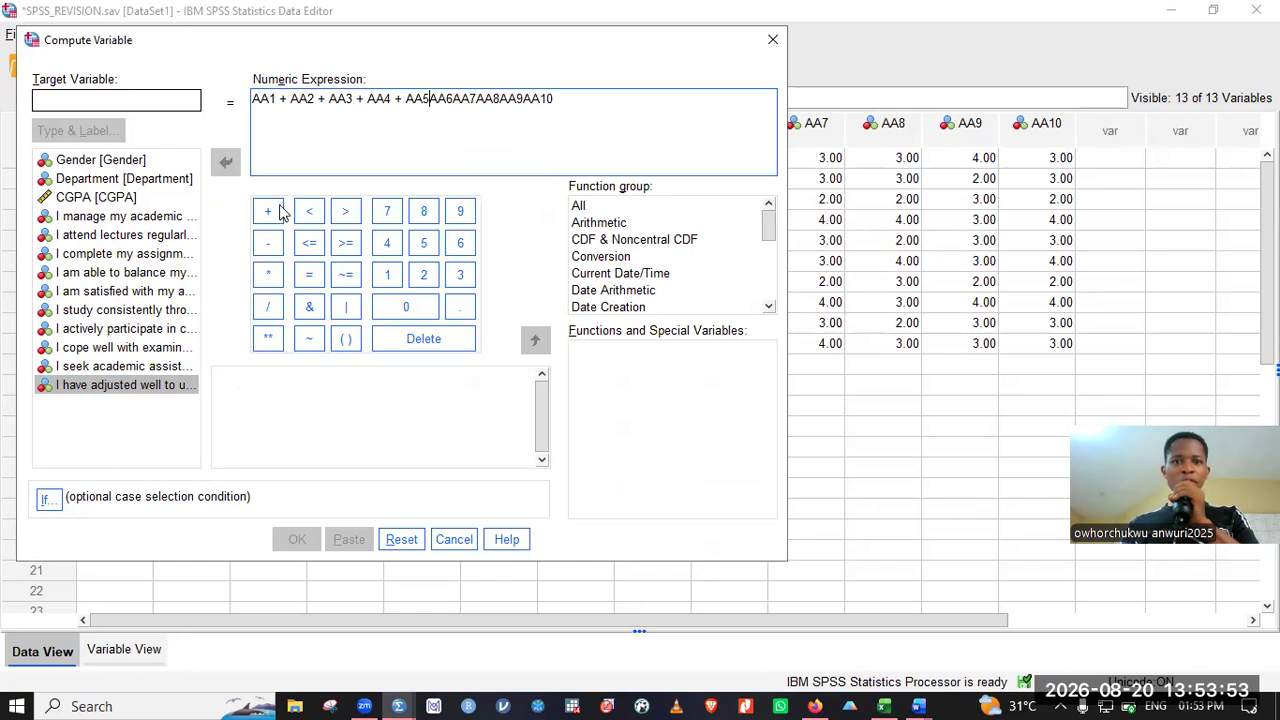
pyautogui.click(282, 212)
pyautogui.click(467, 99)
pyautogui.click(282, 212)
pyautogui.click(507, 99)
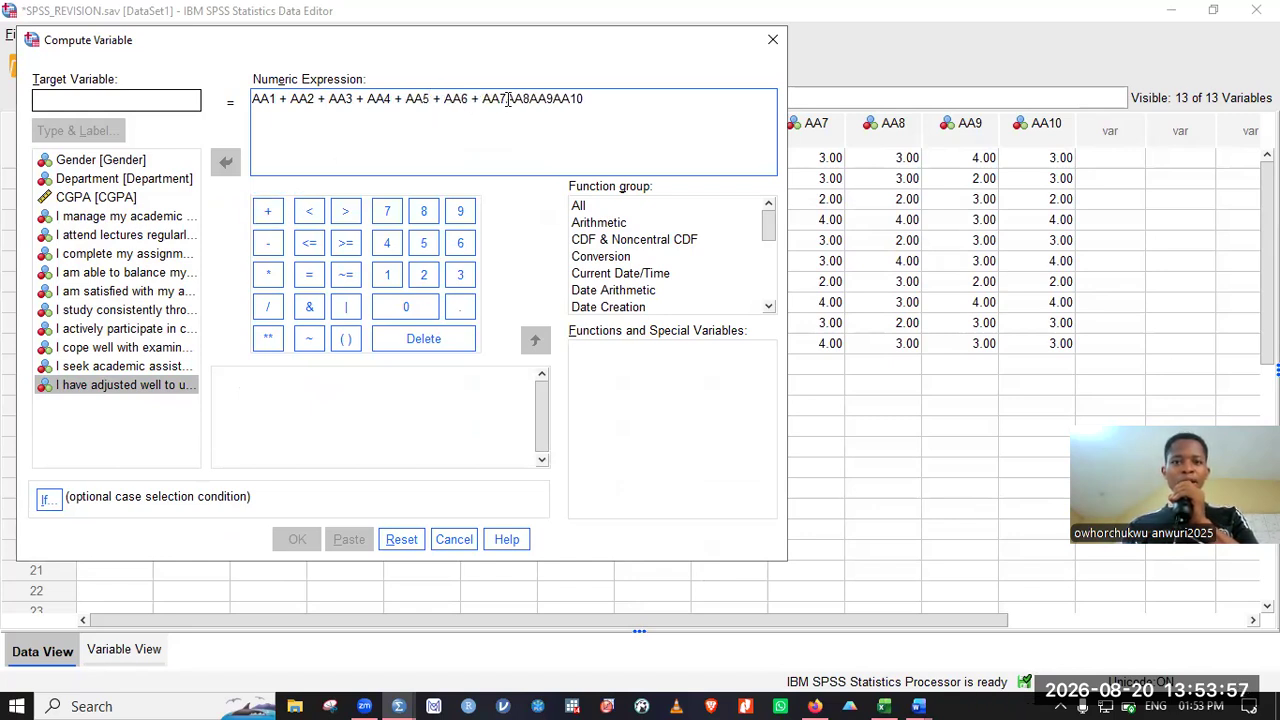
pyautogui.click(281, 213)
pyautogui.click(545, 101)
pyautogui.click(280, 212)
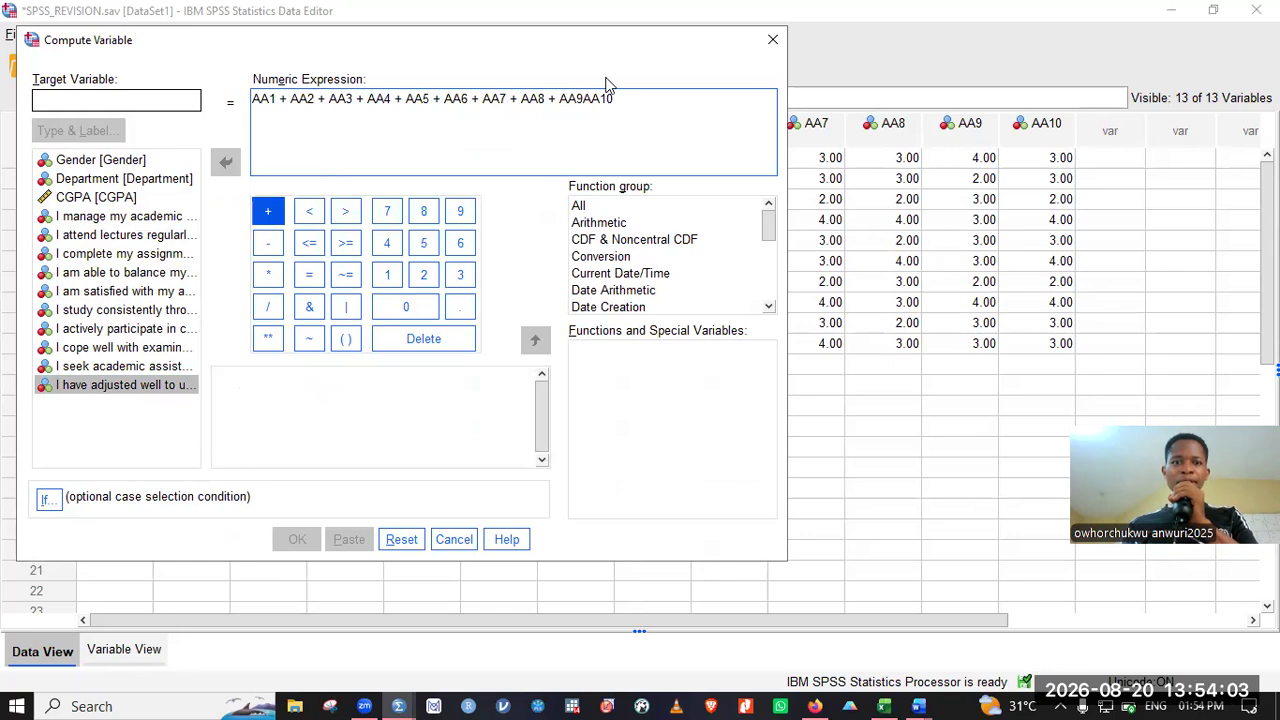
pyautogui.click(585, 98)
pyautogui.click(268, 211)
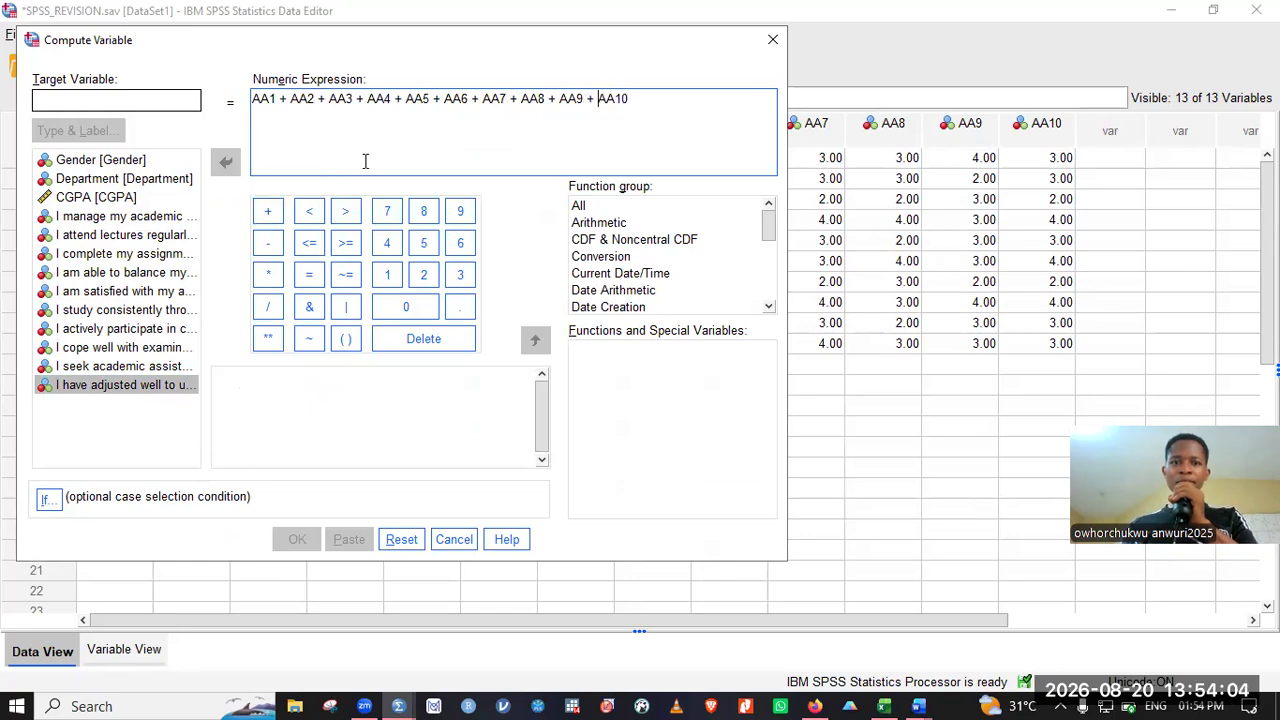
# Step: Name the target variable AcademicAchievement, run the computation, and close the output viewer window
pyautogui.click(99, 99)
pyautogui.write('AcademicAchievement')
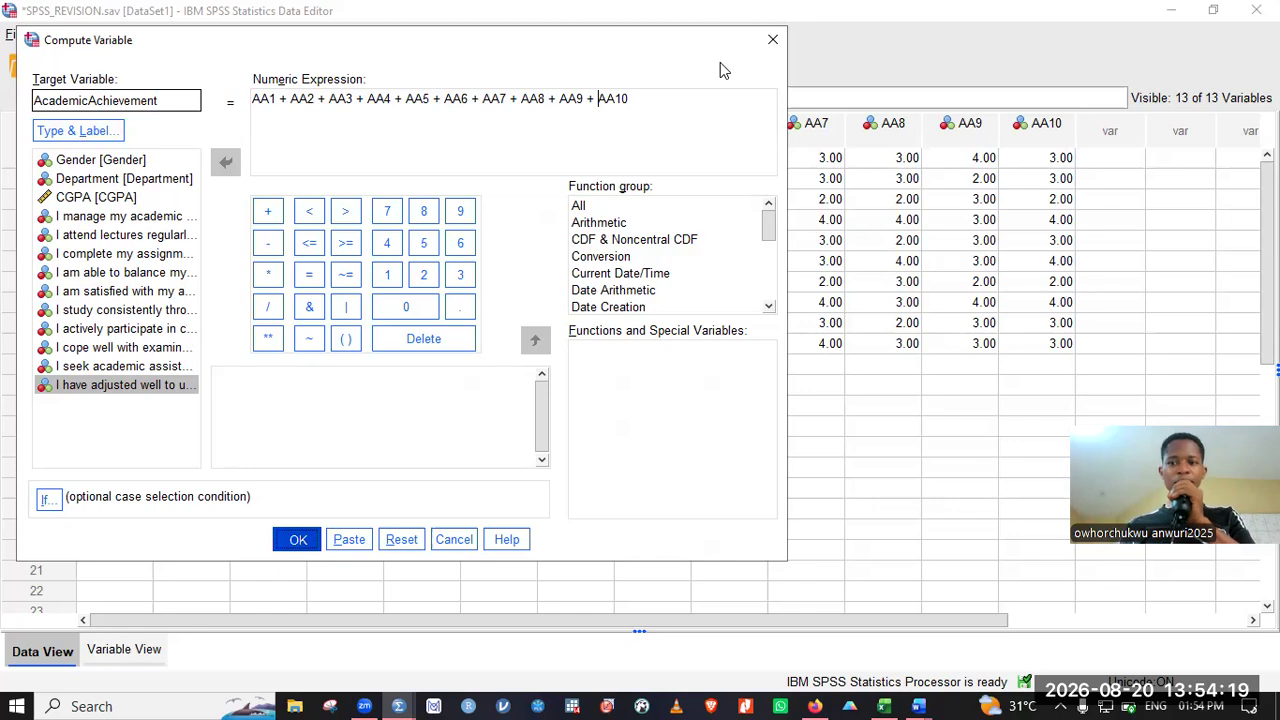
pyautogui.press('Return')
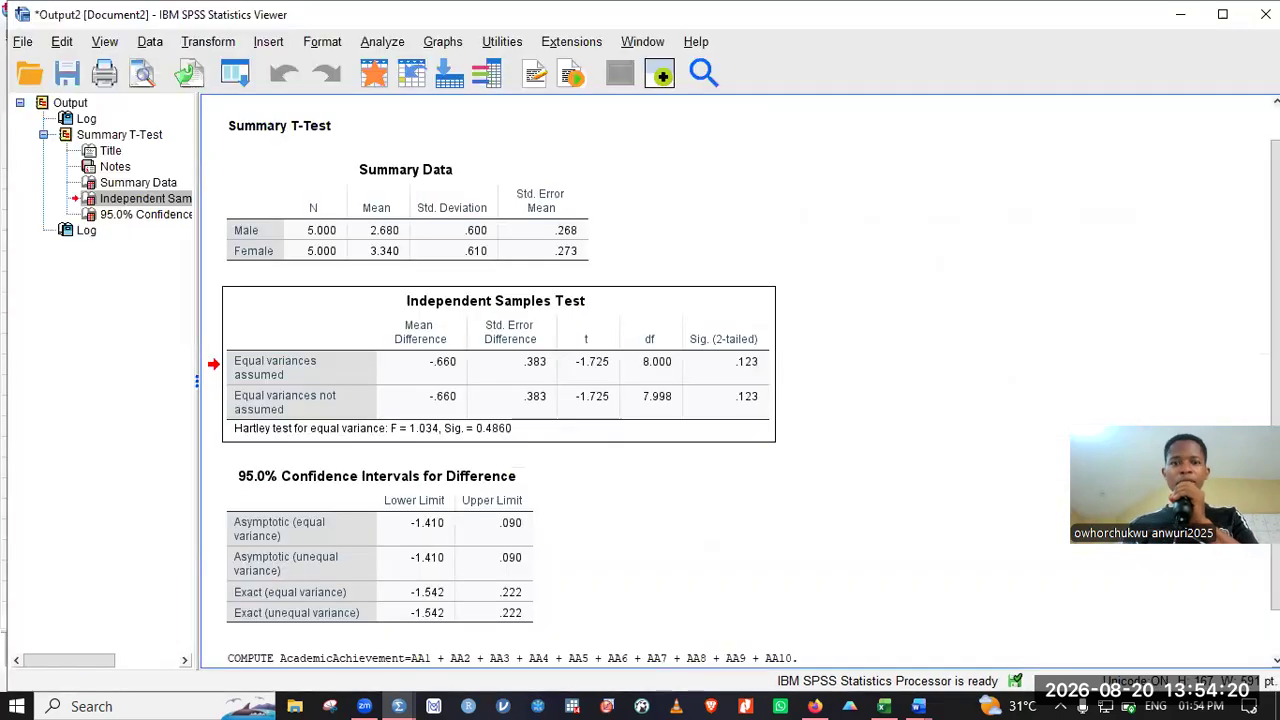
pyautogui.hotkey('alt', 'F4')
pyautogui.click(646, 382)
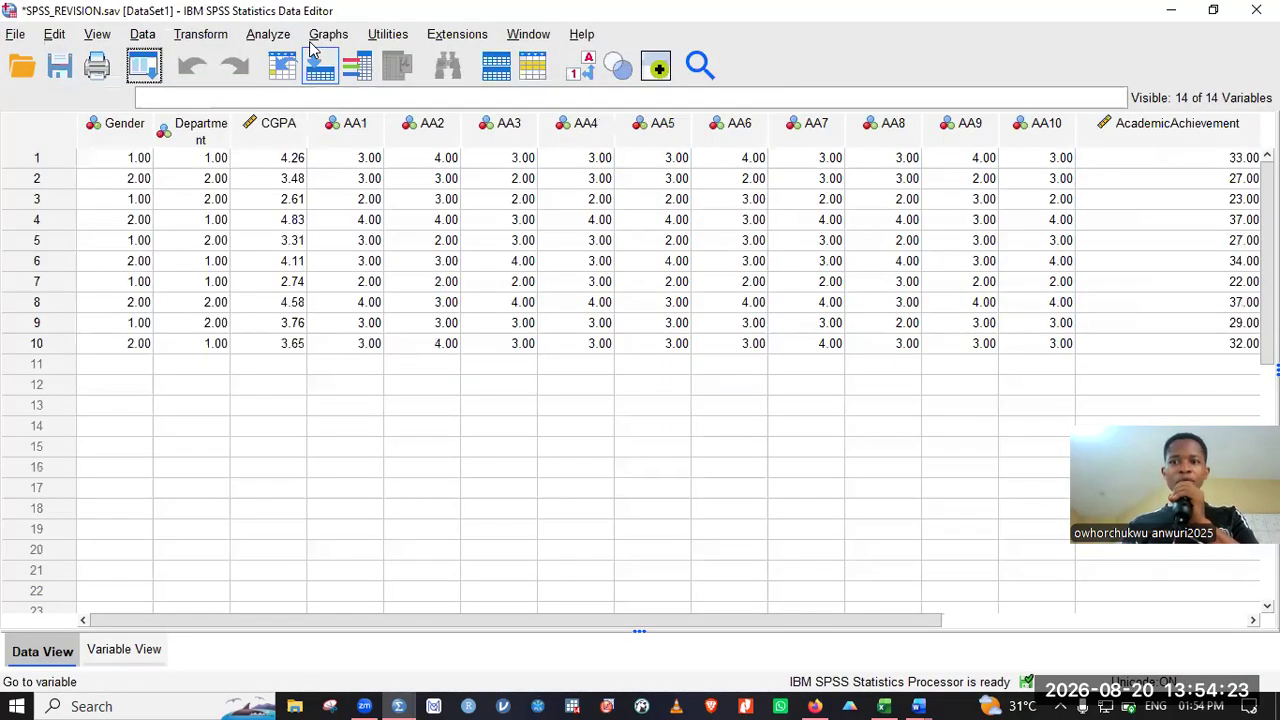
# Step: Run a two-tailed bivariate Pearson correlation between CGPA and AcademicAchievement
pyautogui.click(272, 35)
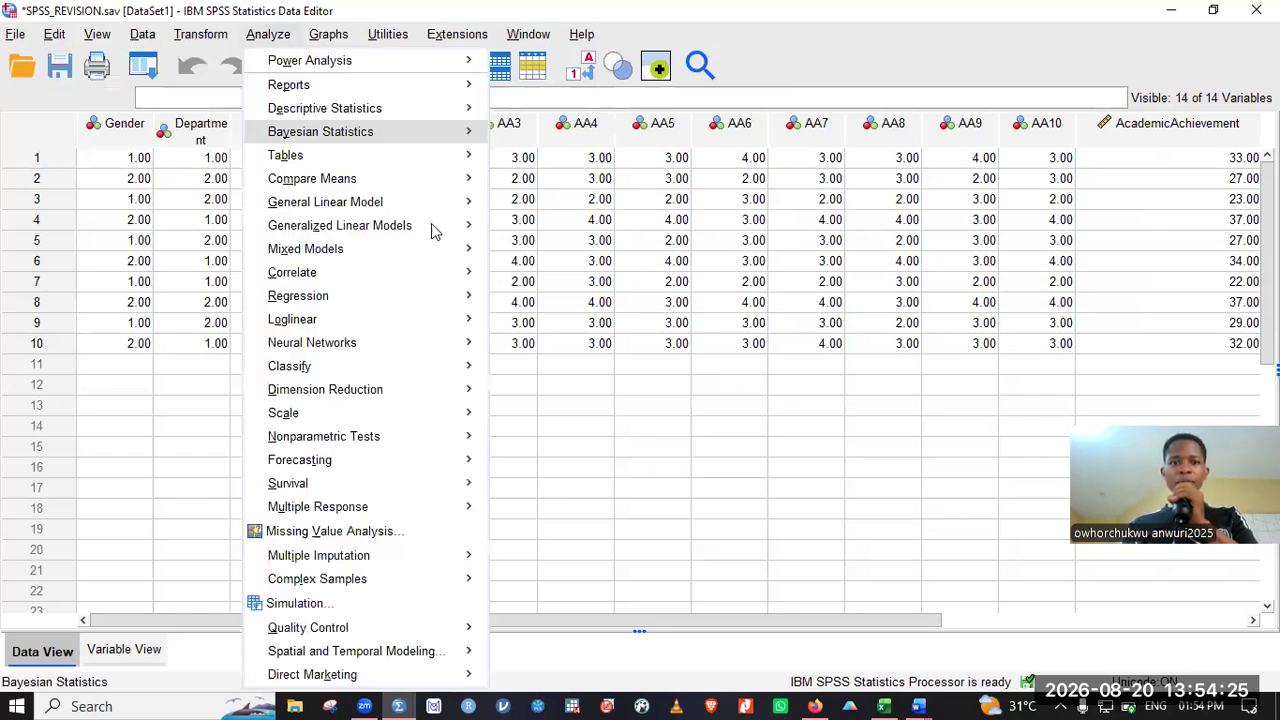
pyautogui.moveTo(450, 274)
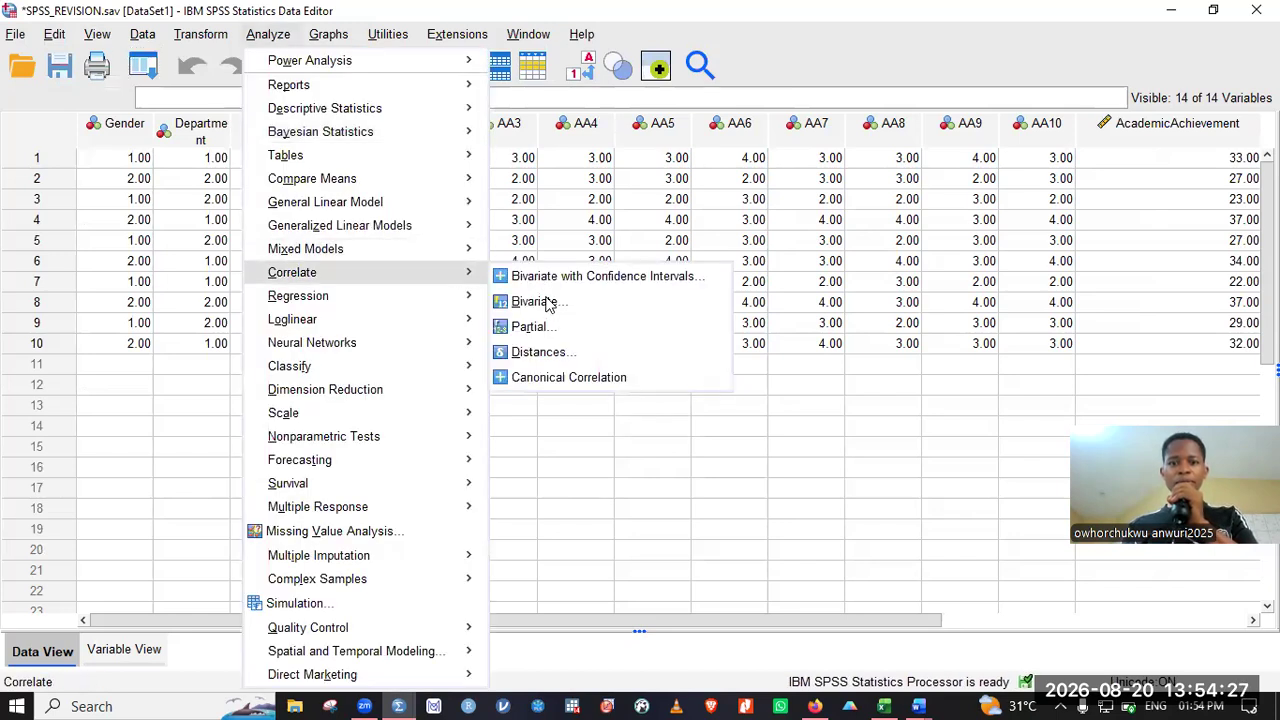
pyautogui.click(535, 302)
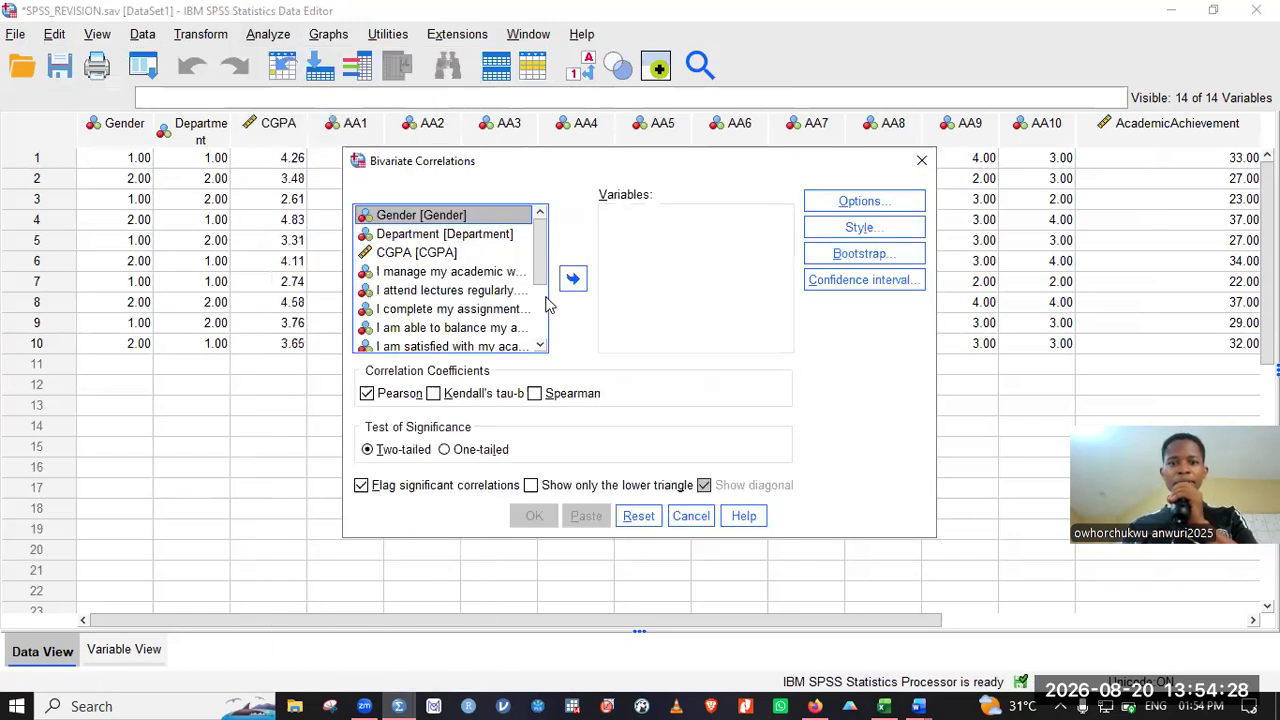
pyautogui.doubleClick(436, 260)
pyautogui.scroll(-2, 545, 296)
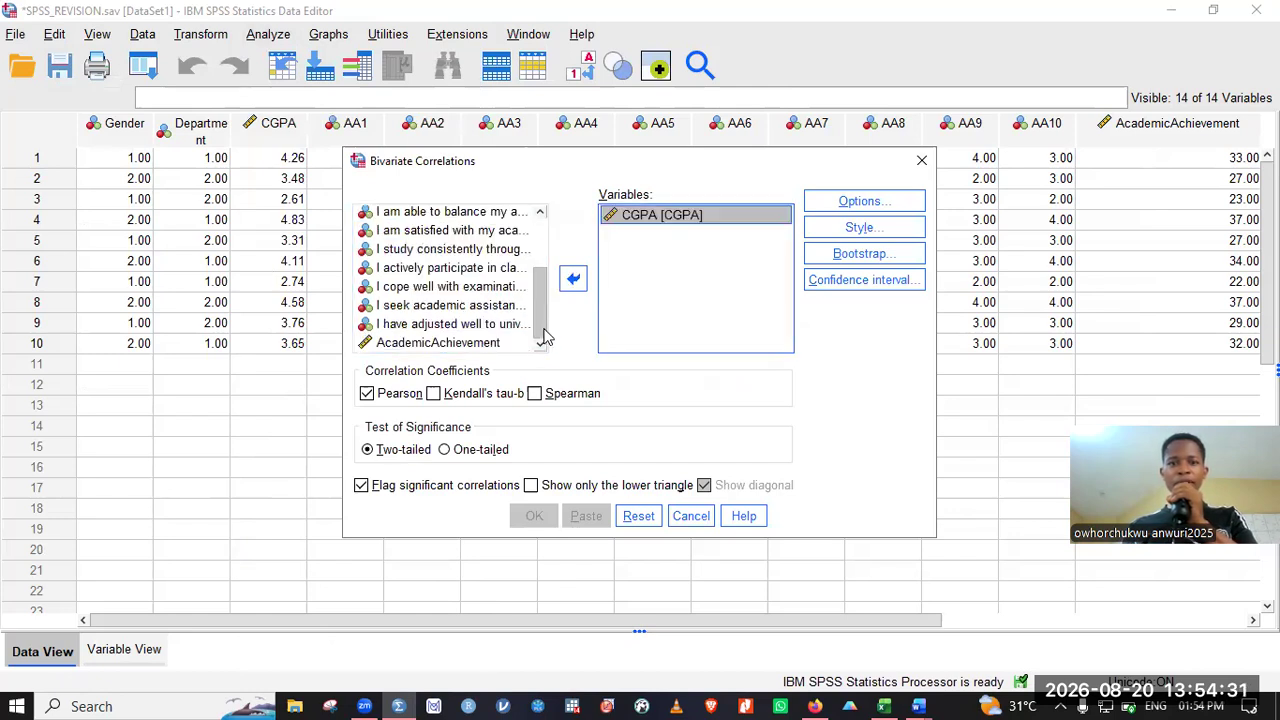
pyautogui.doubleClick(440, 343)
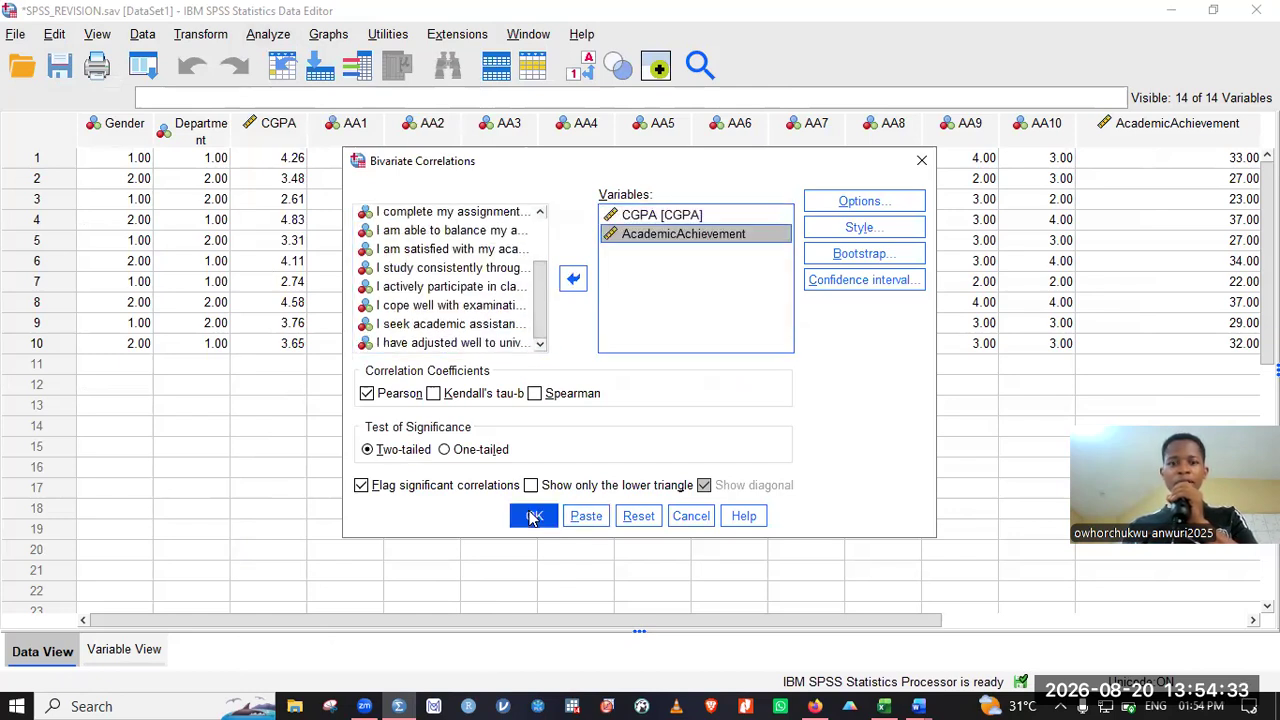
pyautogui.click(532, 516)
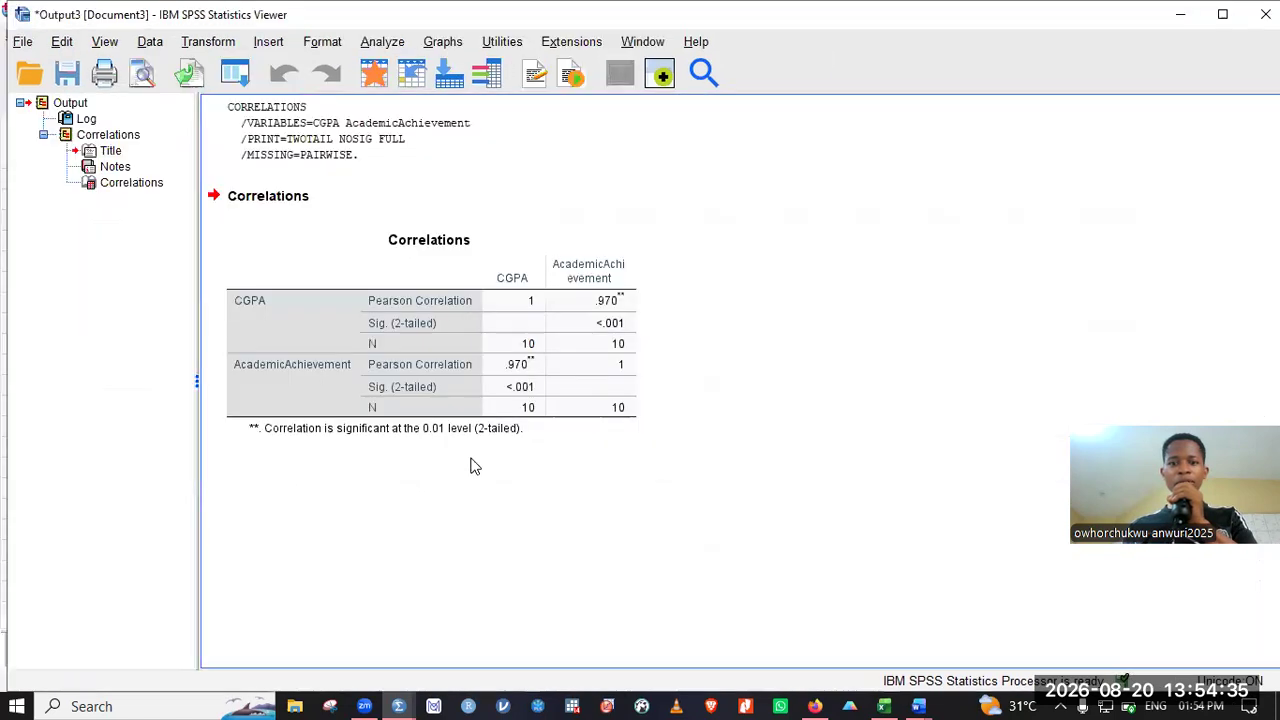
# Step: Copy the Correlations output table and paste it below task c of Question 2 in the Word classwork document
pyautogui.rightClick(442, 371)
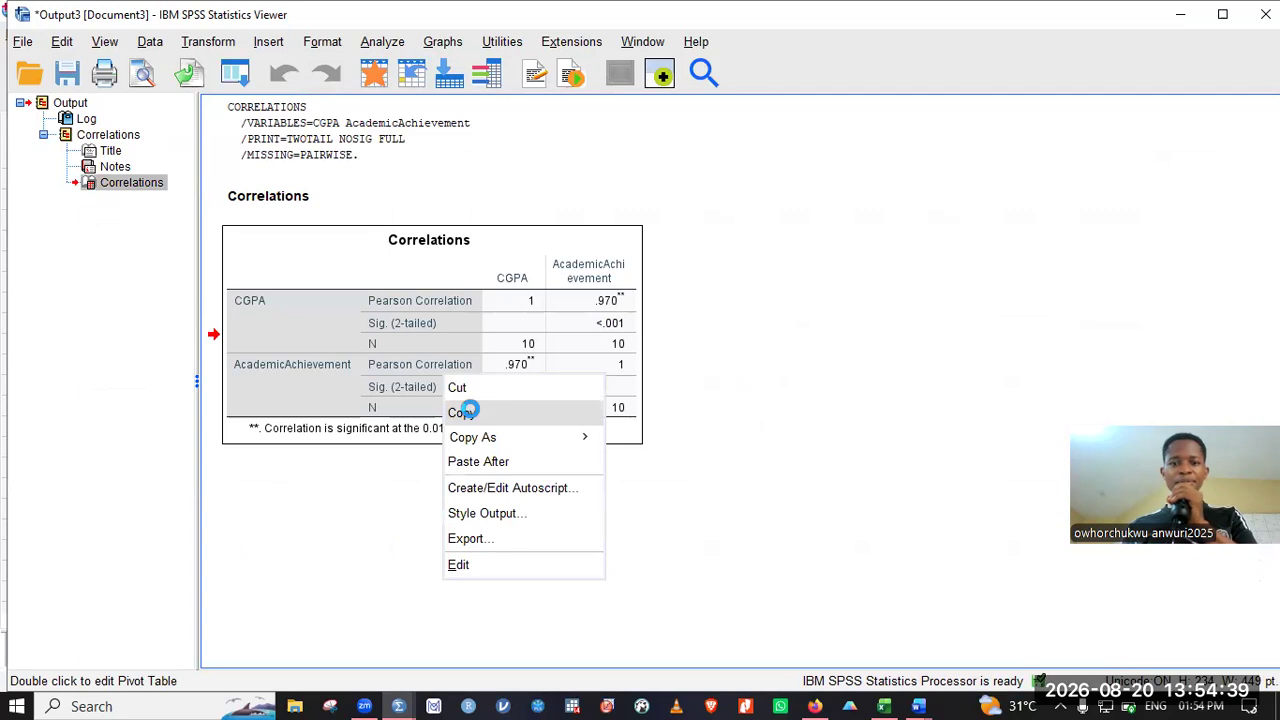
pyautogui.click(472, 415)
pyautogui.click(1180, 15)
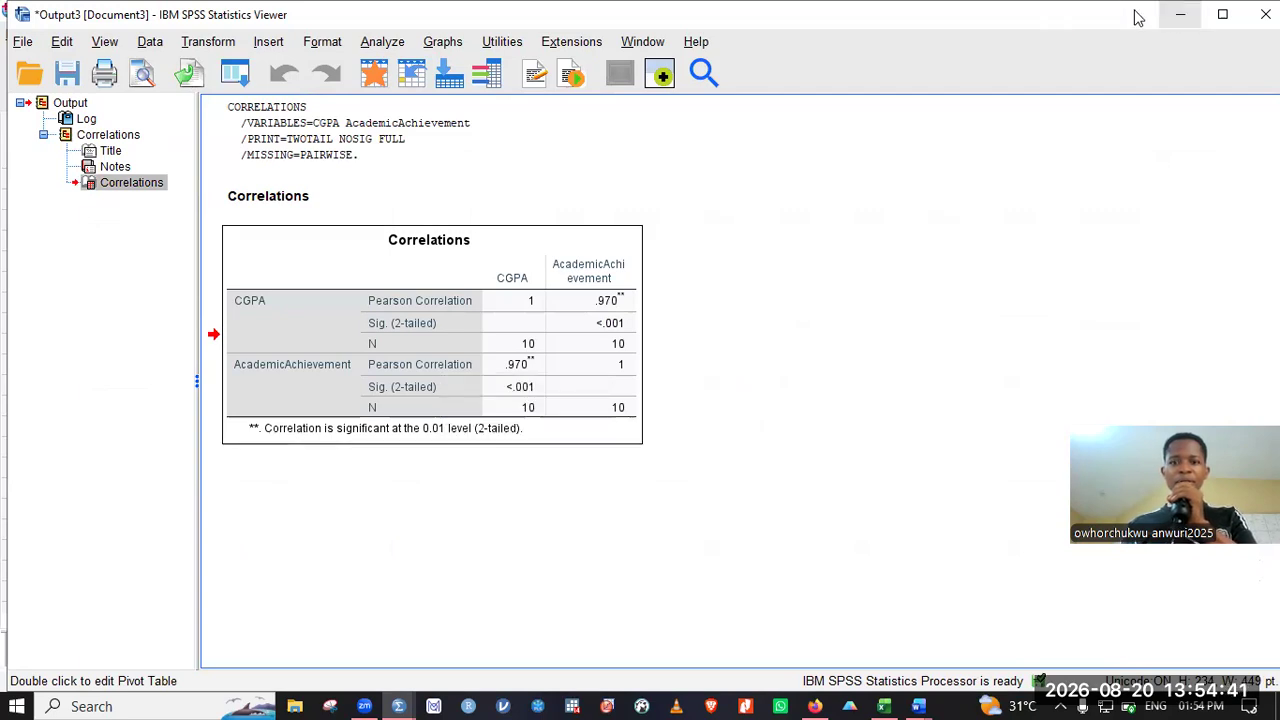
pyautogui.click(919, 706)
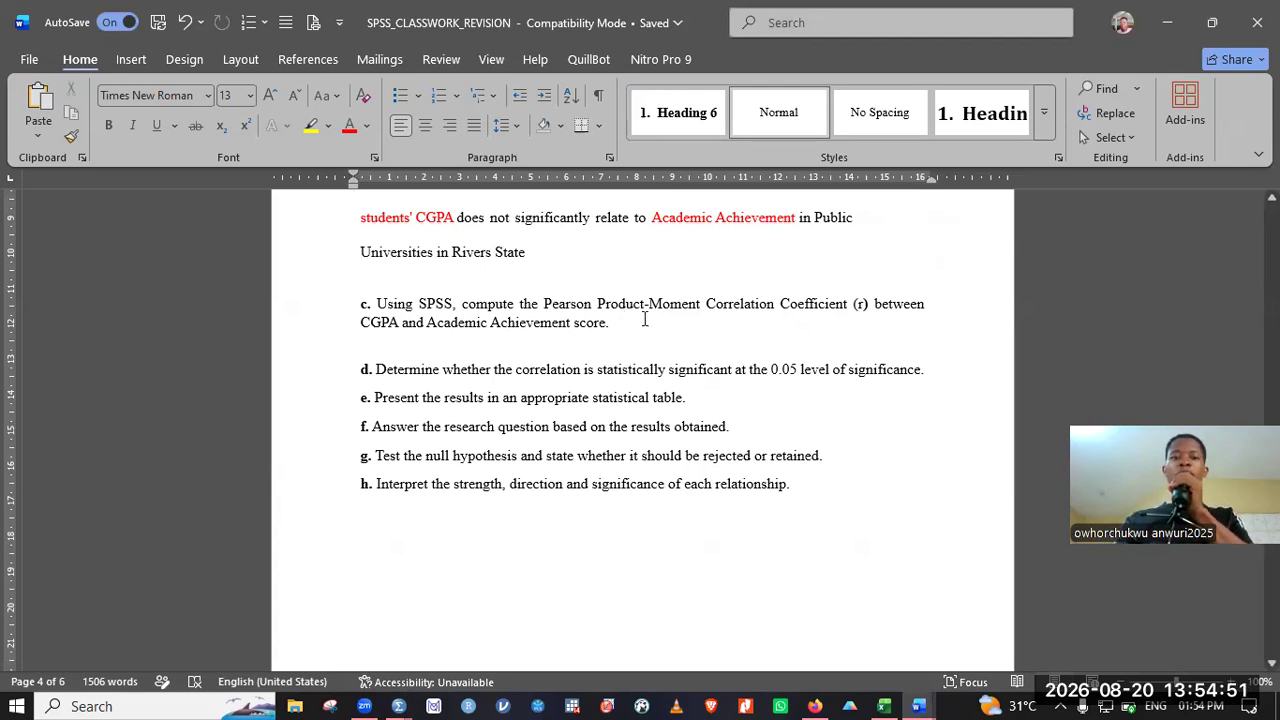
pyautogui.click(502, 352)
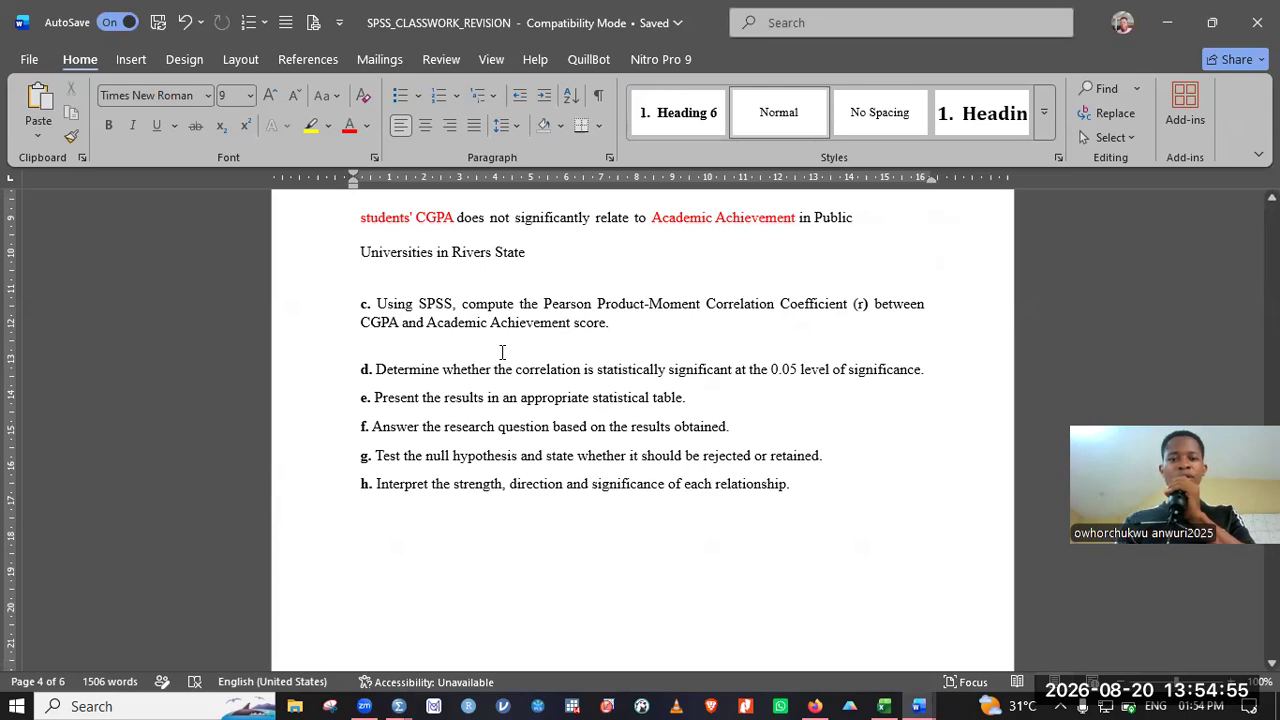
pyautogui.hotkey('ctrl', 'v')
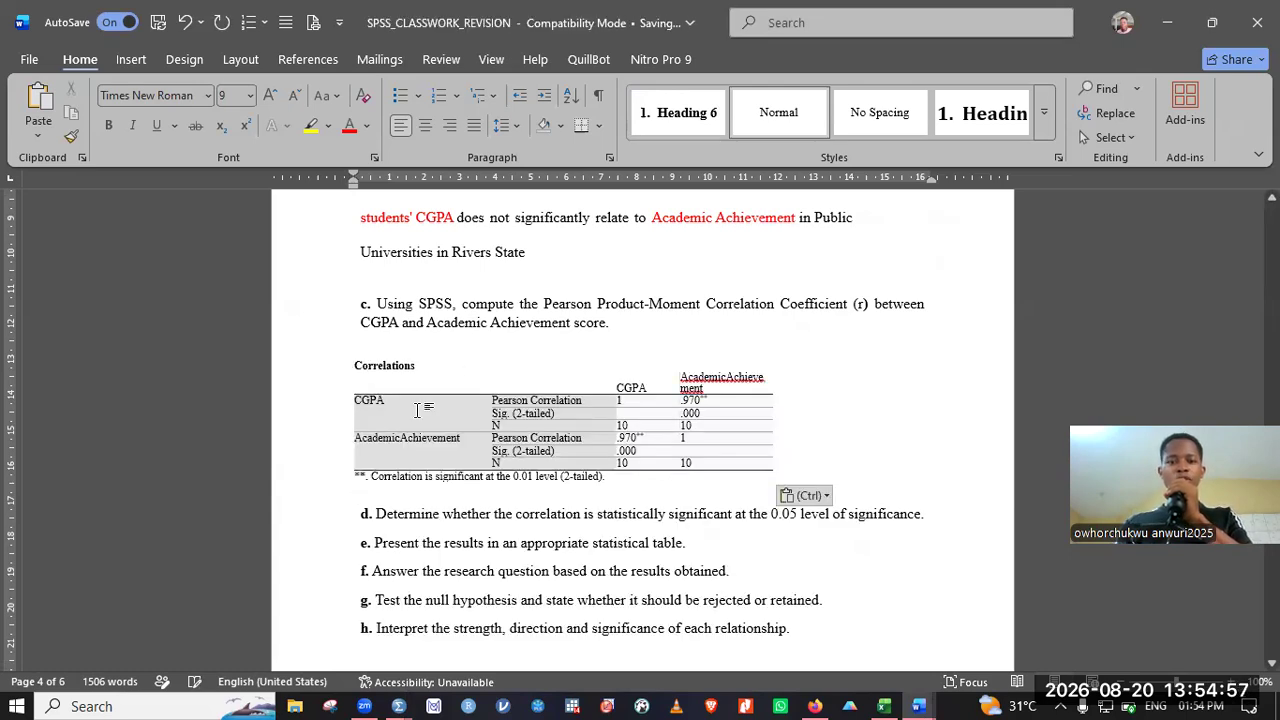
# Step: Review the pasted Correlations table and read through tasks d to h of Question 2
pyautogui.click(417, 410)
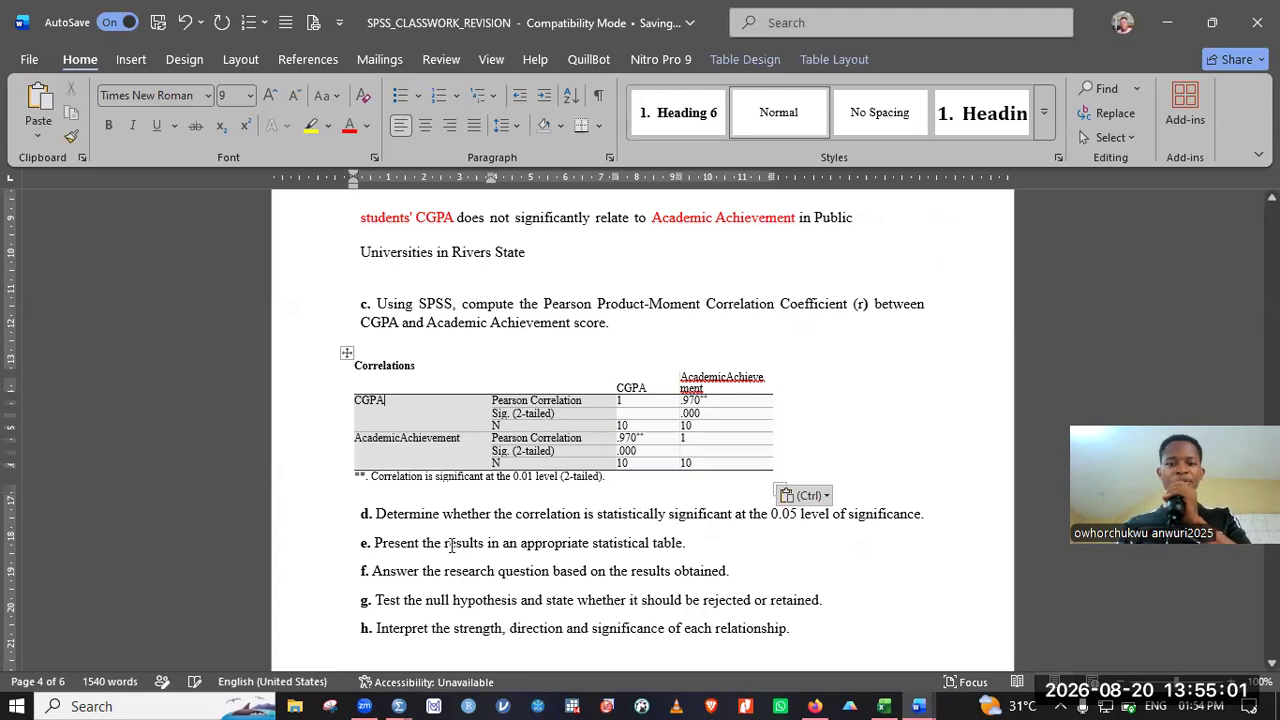
pyautogui.click(452, 545)
pyautogui.scroll(-5, 452, 545)
pyautogui.scroll(1, 452, 545)
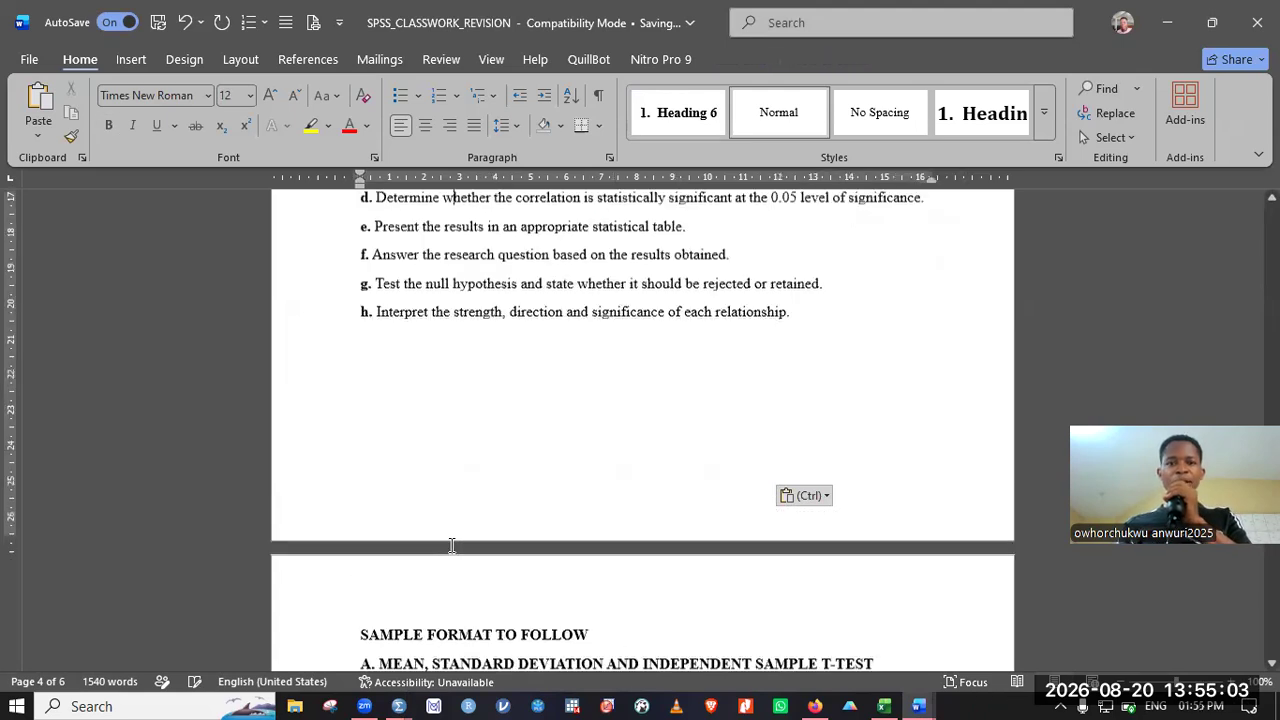
pyautogui.press('Up')
pyautogui.press('Up')
pyautogui.press('Up')
pyautogui.press('Up')
pyautogui.press('Up')
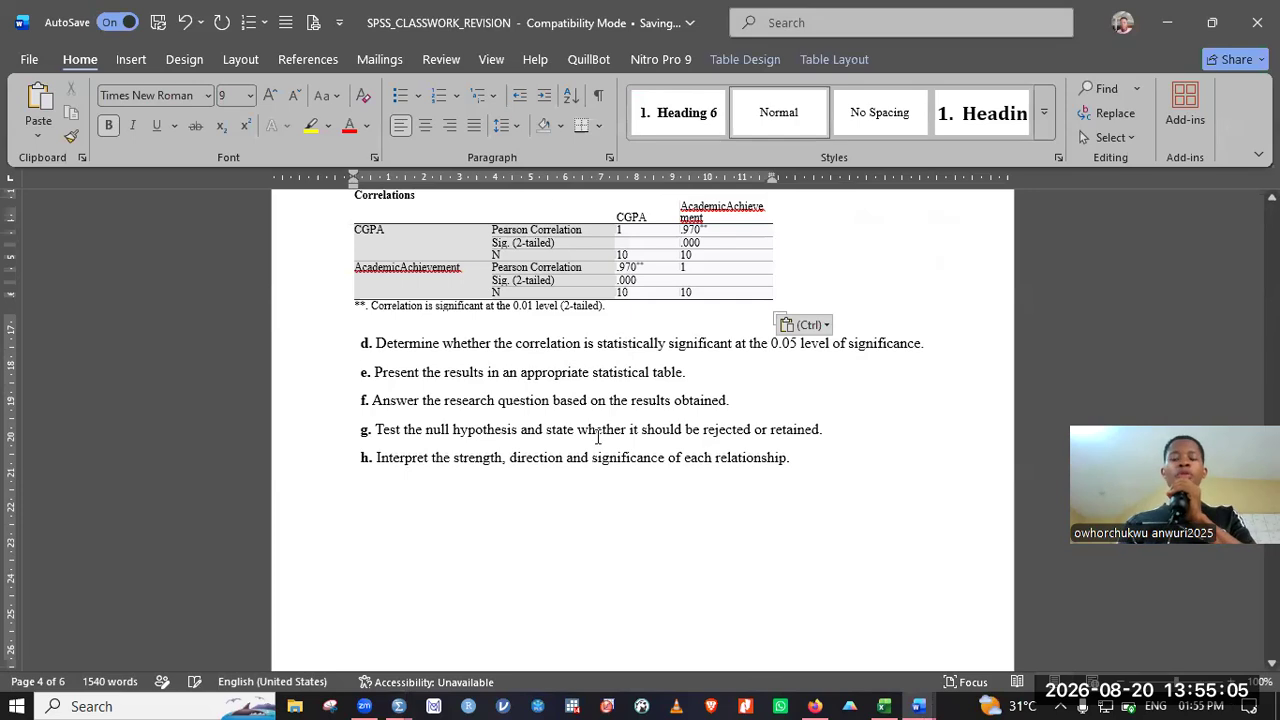
pyautogui.click(601, 355)
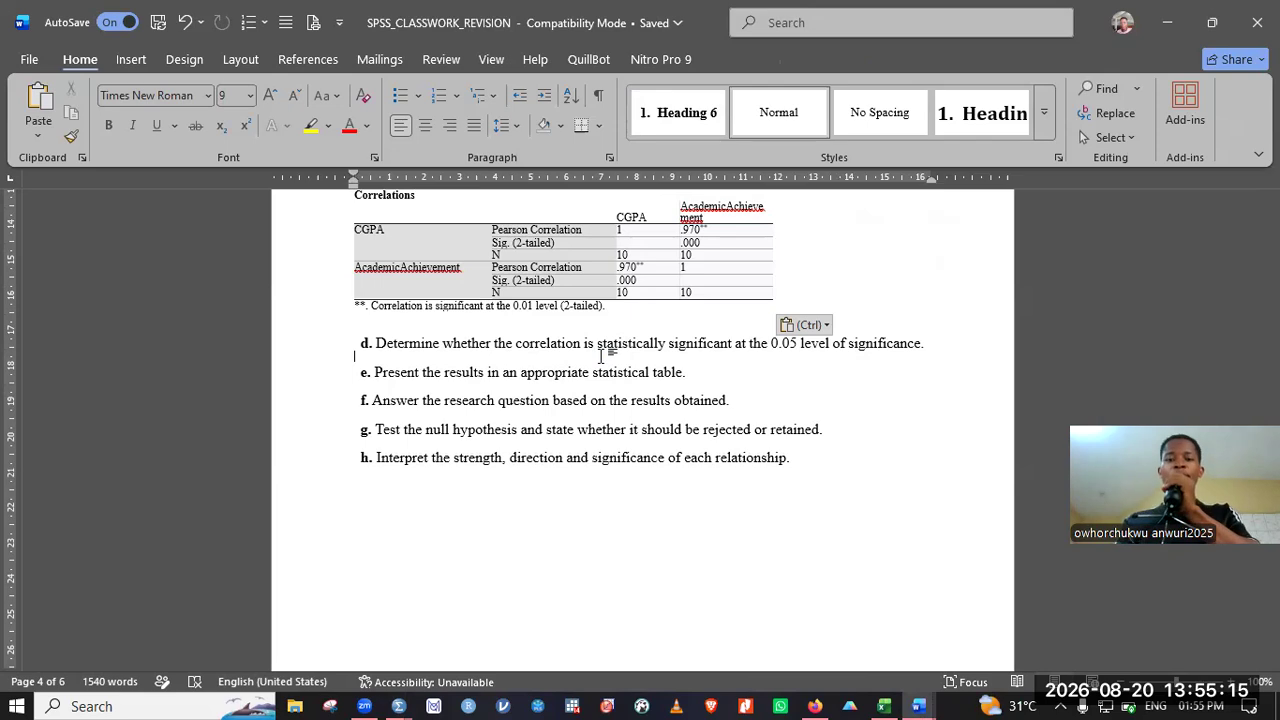
pyautogui.press('Down')
pyautogui.press('Down')
pyautogui.press('Down')
pyautogui.press('Down')
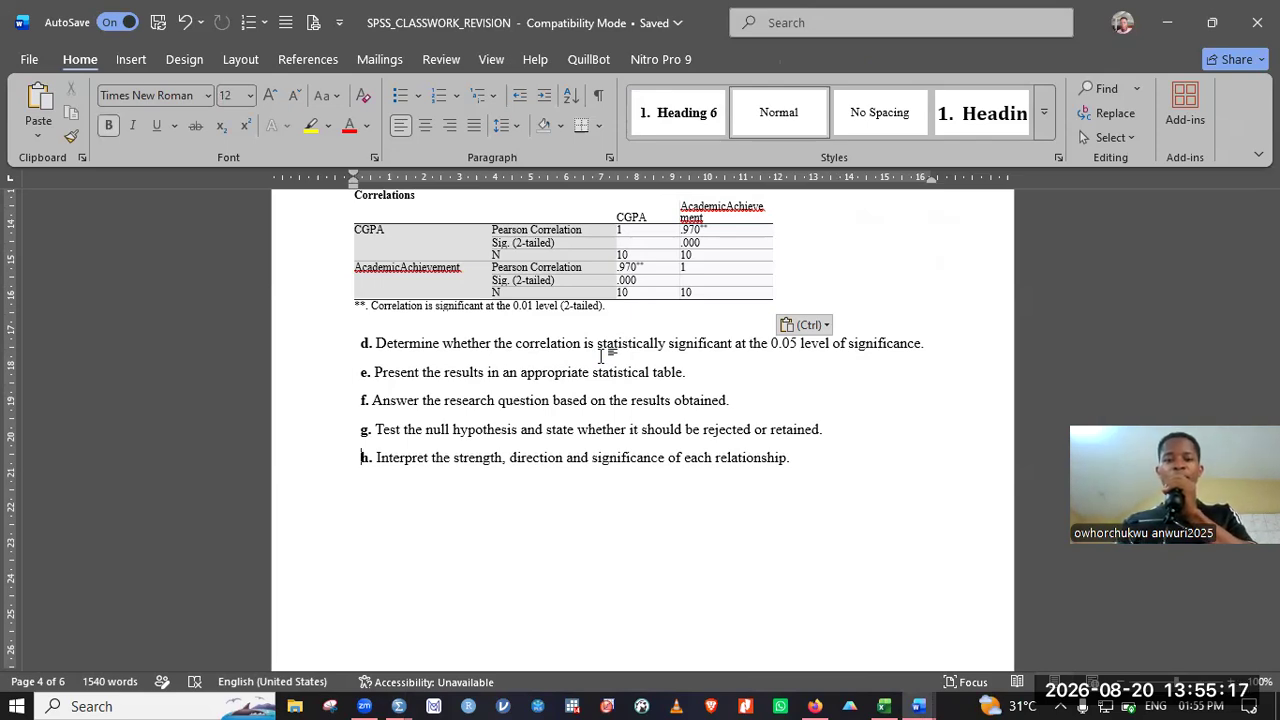
# Step: Examine the sample Pearson correlation write-up and relationship strength scale in section B of the sample format
pyautogui.scroll(-5, 601, 355)
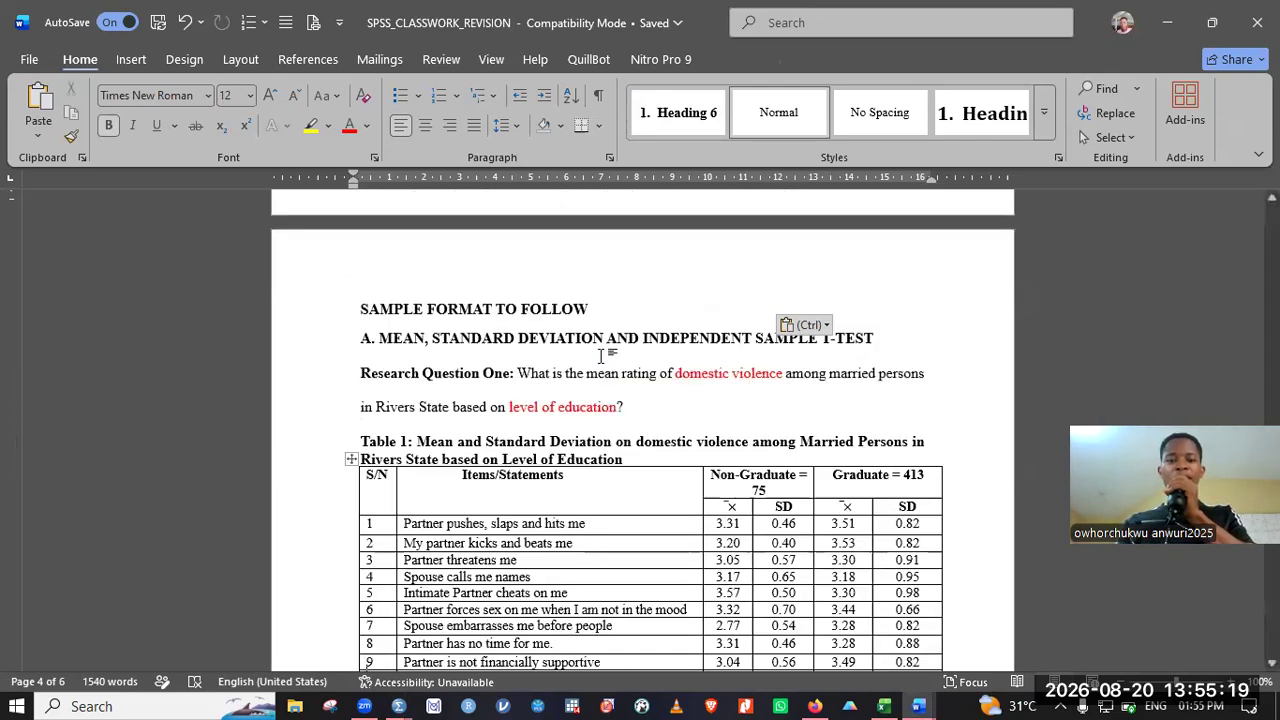
pyautogui.scroll(-3, 601, 355)
pyautogui.scroll(-10, 601, 355)
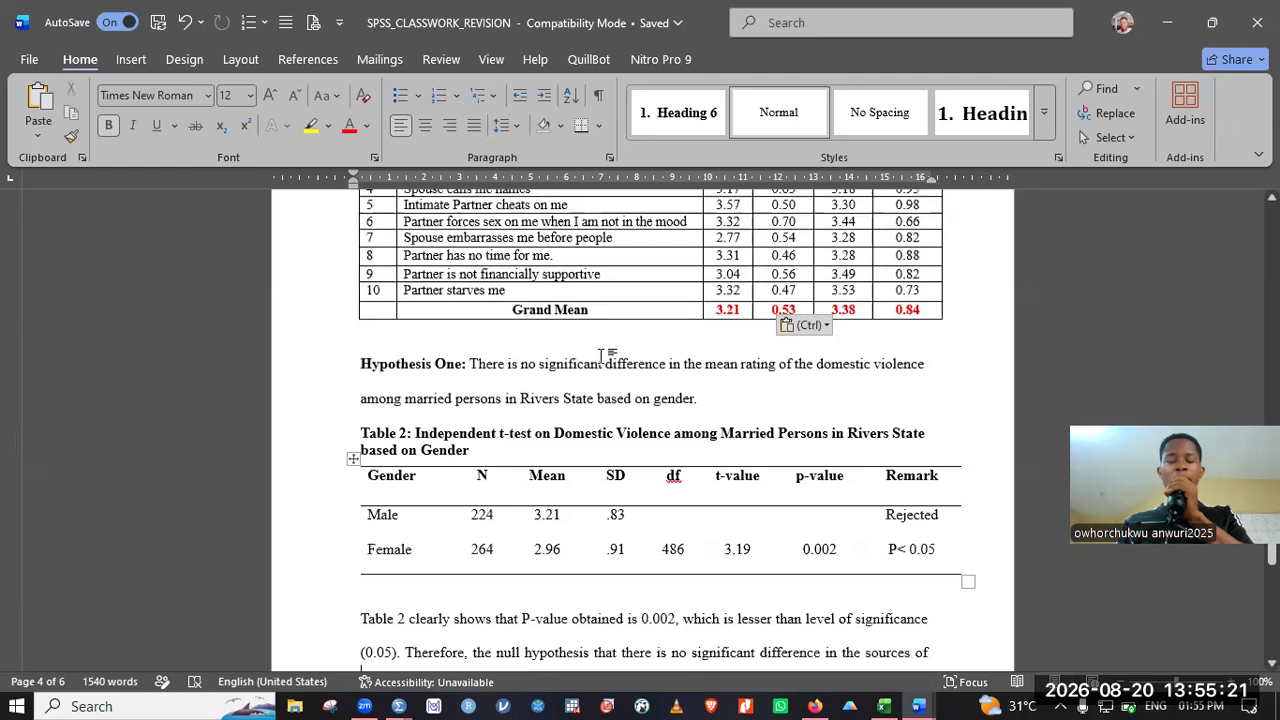
pyautogui.scroll(-9, 601, 356)
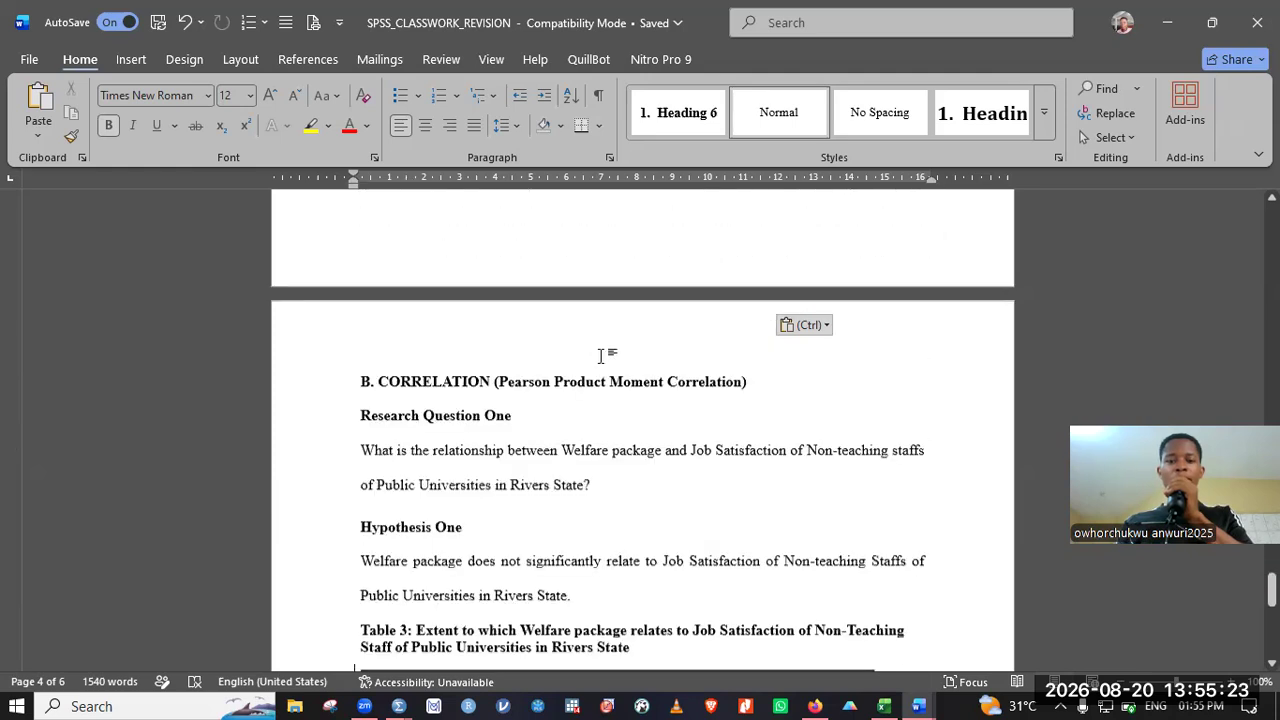
pyautogui.scroll(-5, 601, 356)
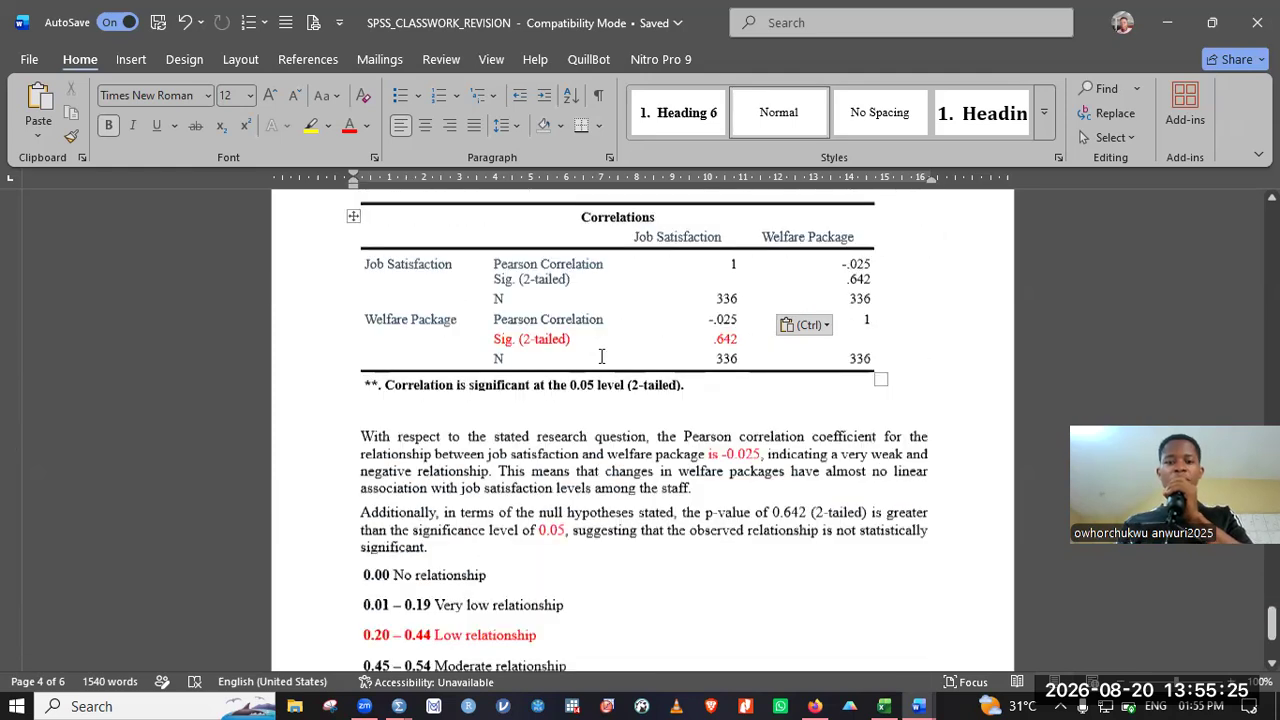
pyautogui.scroll(-2, 601, 356)
pyautogui.click(446, 517)
pyautogui.press('Up')
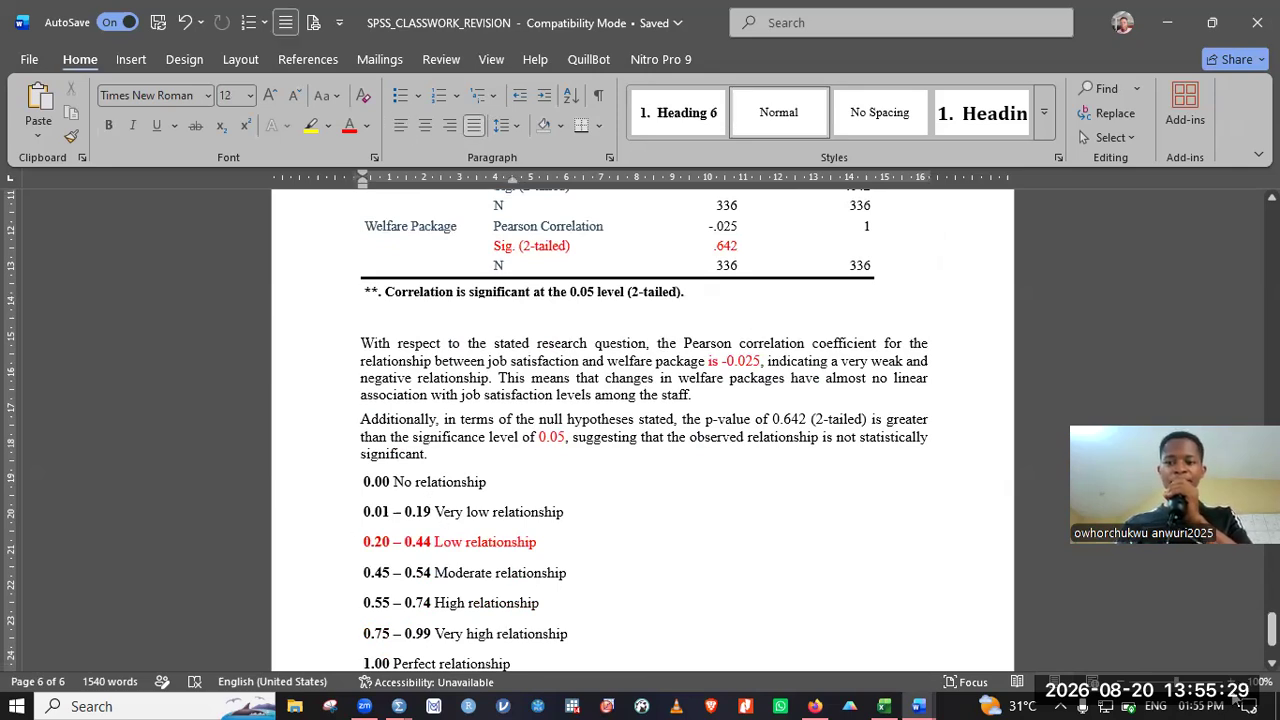
# Step: Examine each range of the relationship strength scale under the sample Pearson correlation write-up, from 0.00 to 1.00
pyautogui.scroll(-1, 640, 430)
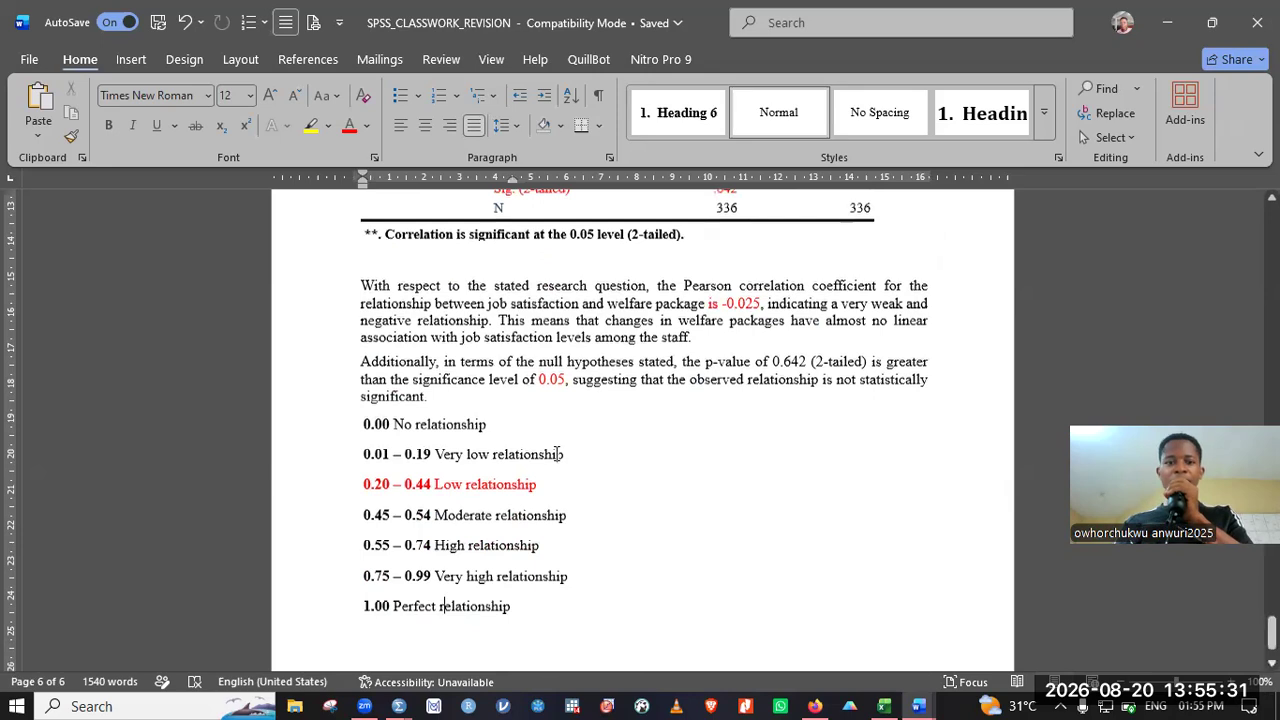
pyautogui.scroll(-1, 400, 415)
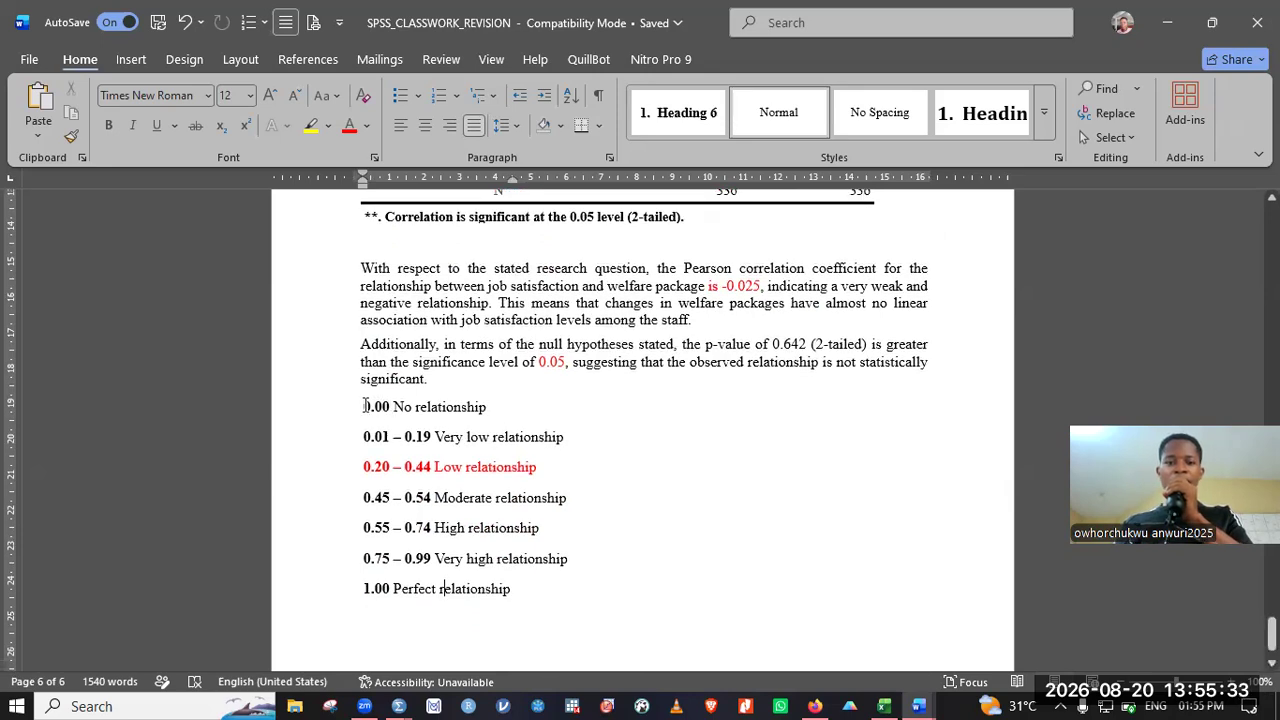
pyautogui.doubleClick(366, 407)
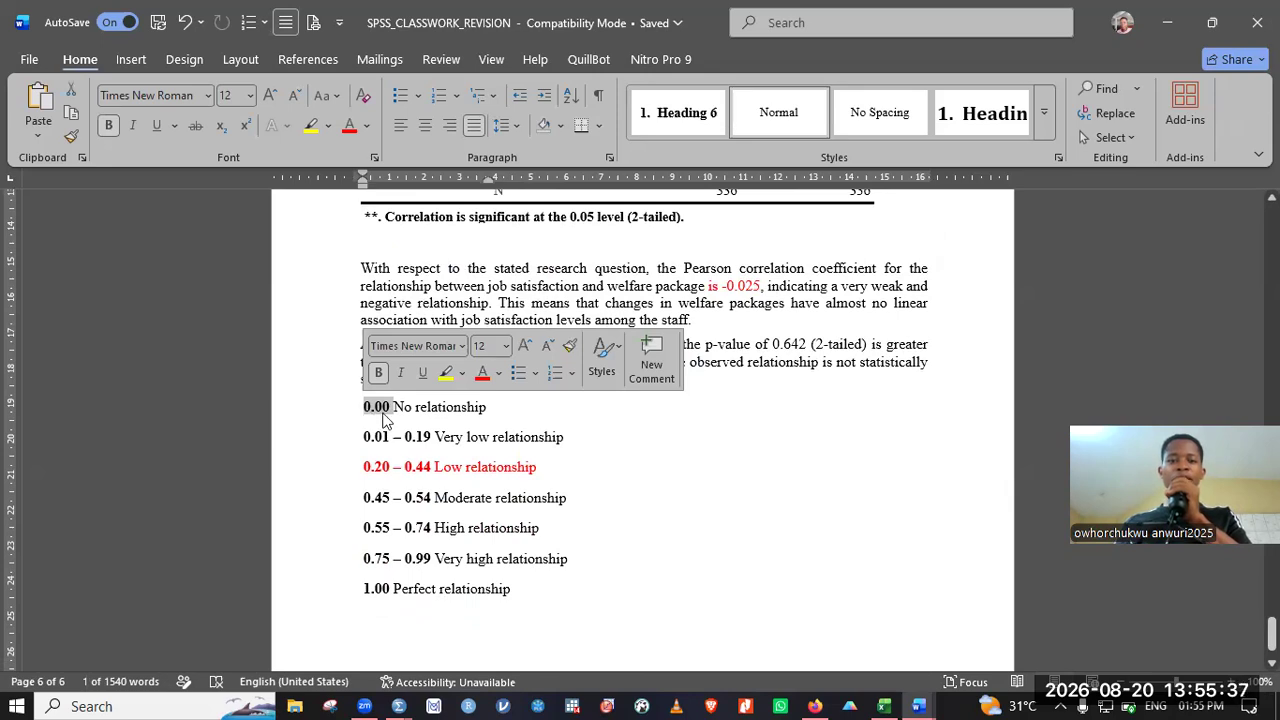
pyautogui.click(386, 414)
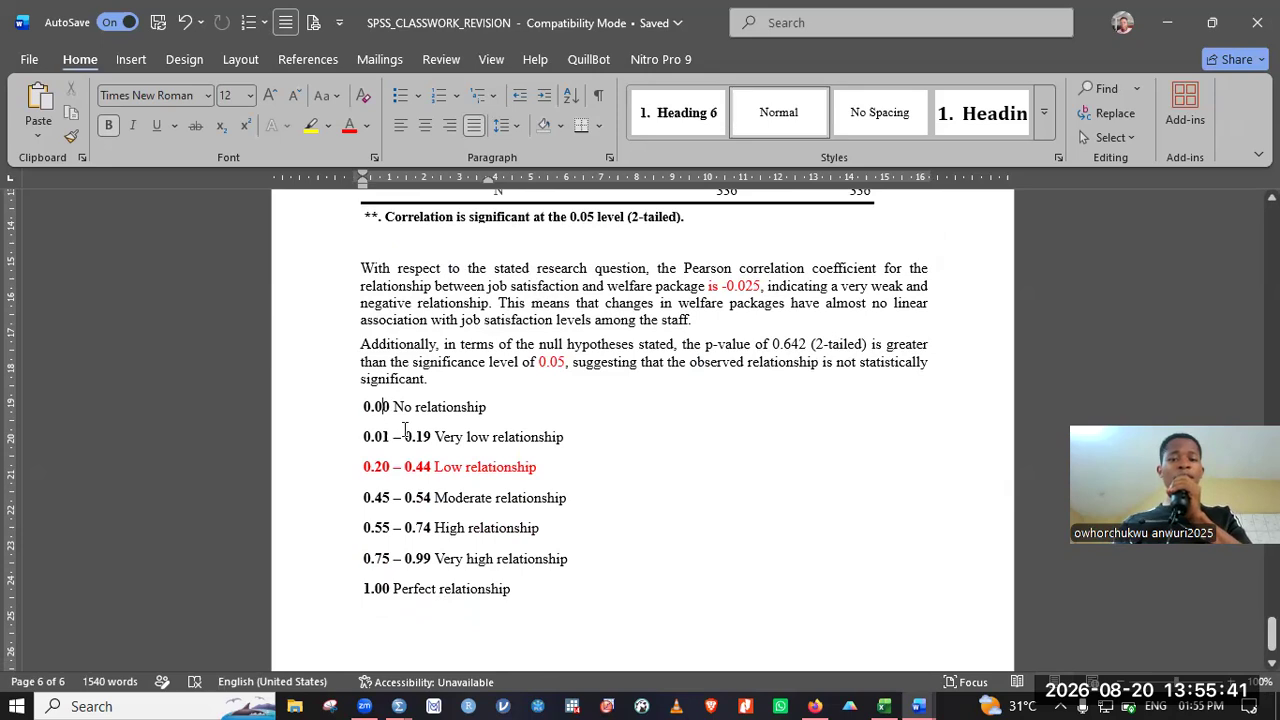
pyautogui.moveTo(370, 436); pyautogui.dragTo(431, 437)
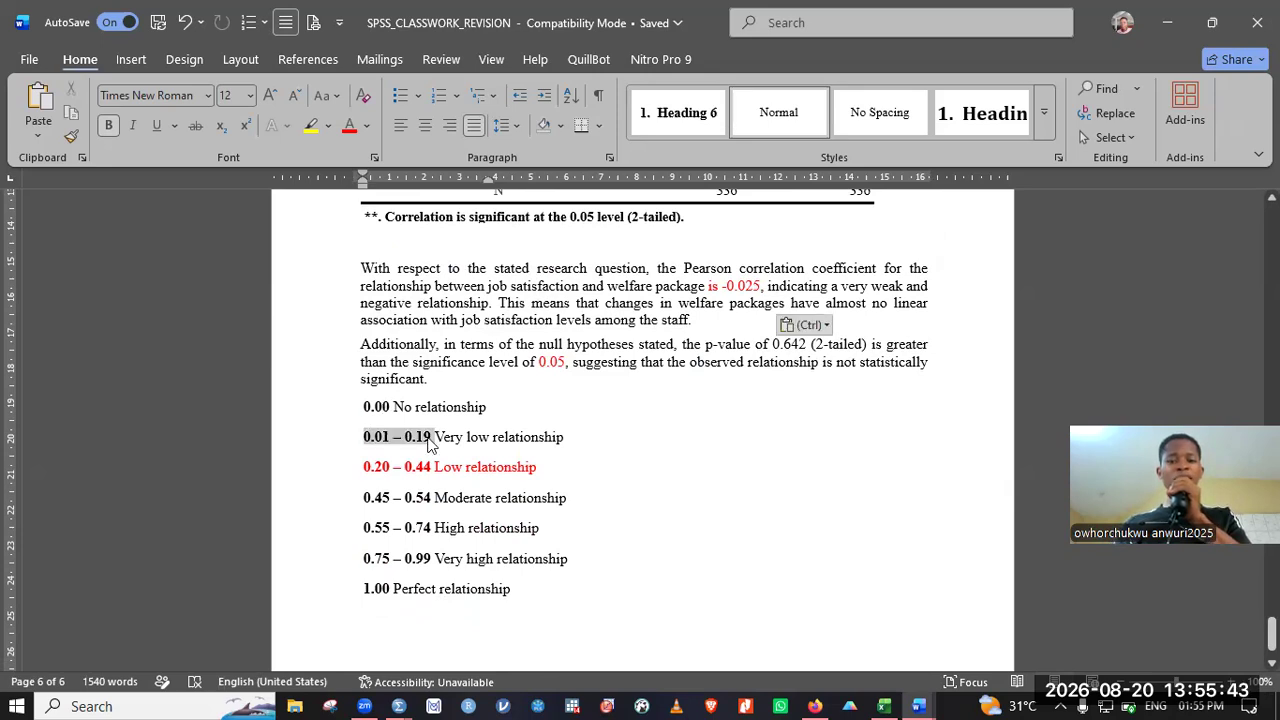
pyautogui.click(446, 466)
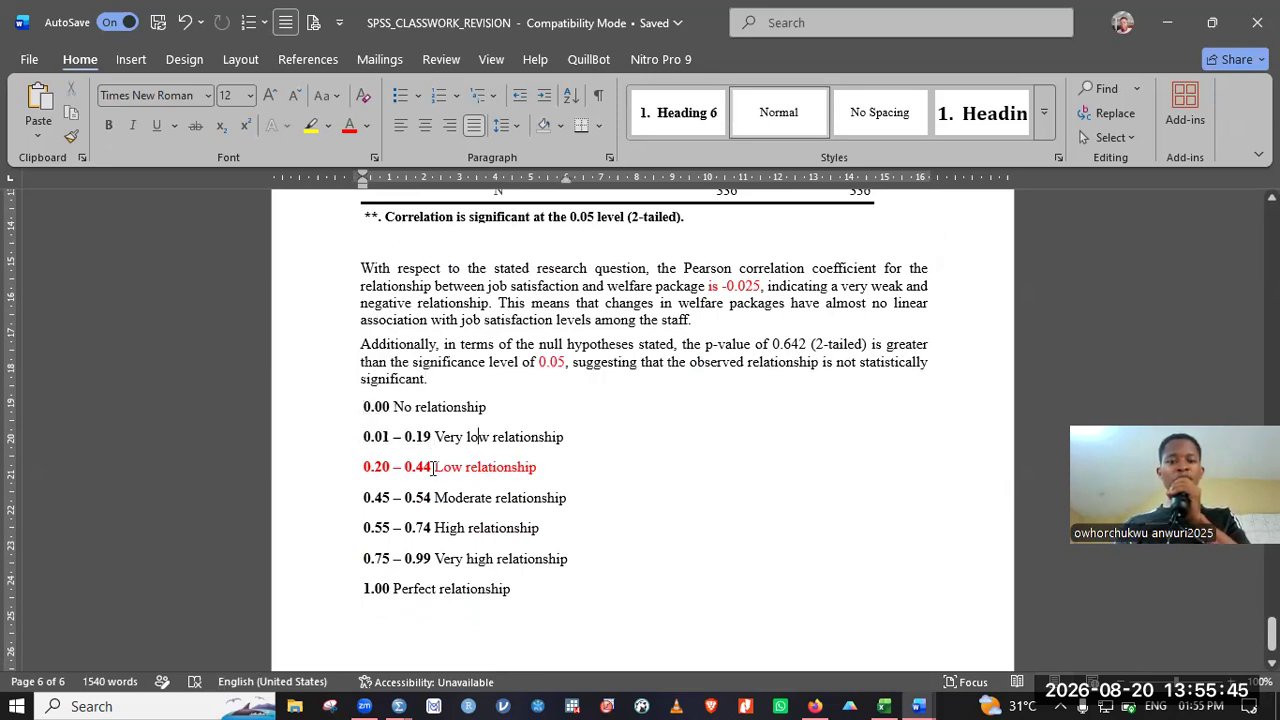
pyautogui.moveTo(363, 467); pyautogui.dragTo(431, 467)
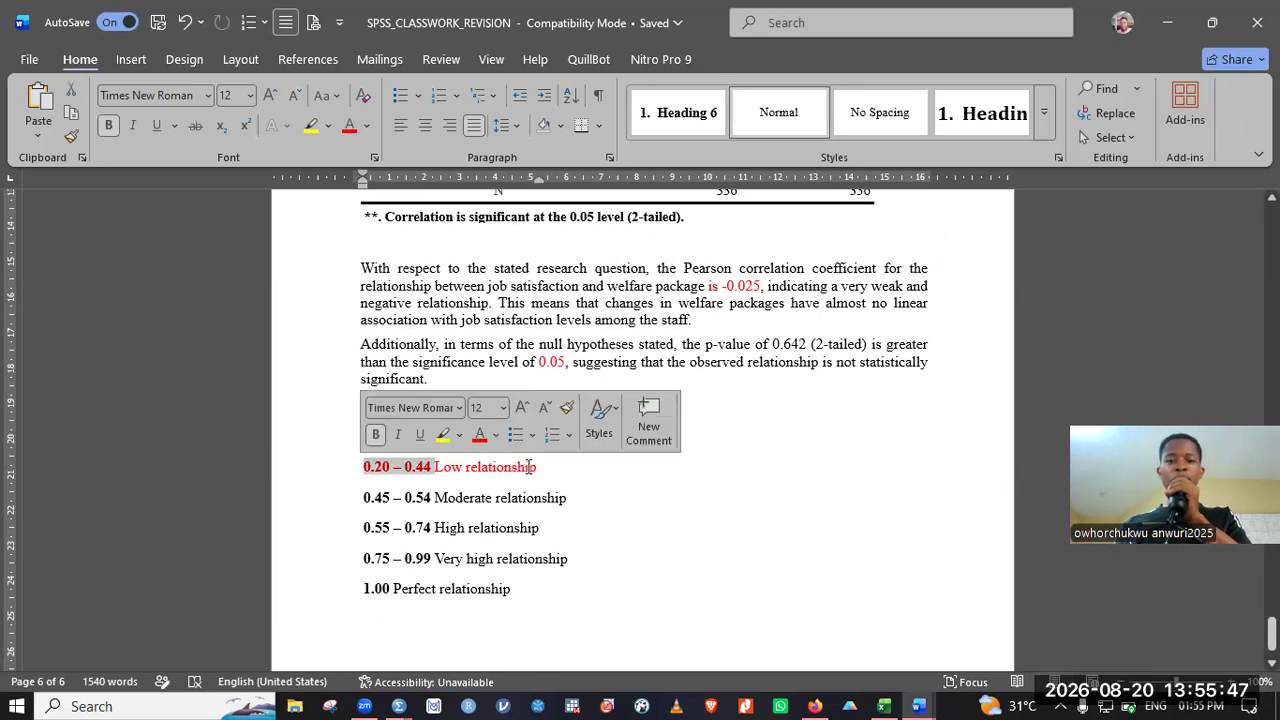
pyautogui.click(434, 497)
pyautogui.moveTo(363, 498); pyautogui.dragTo(363, 528)
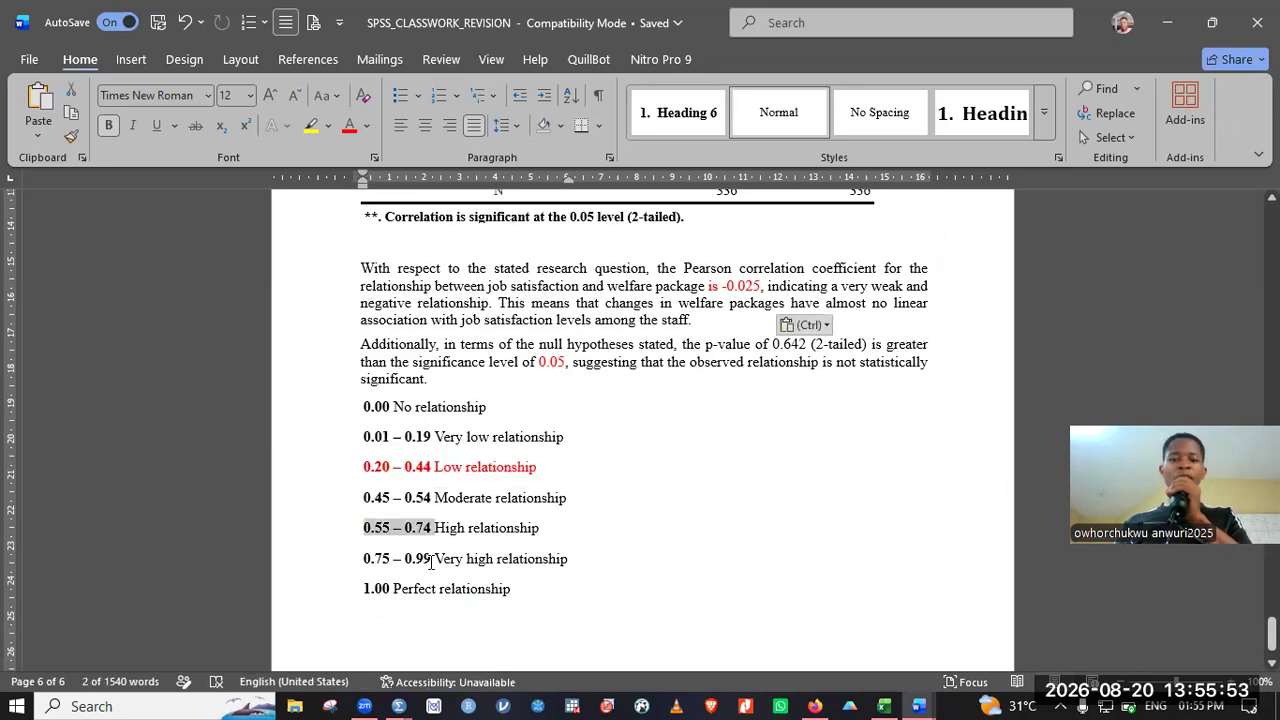
pyautogui.moveTo(434, 559); pyautogui.dragTo(363, 559)
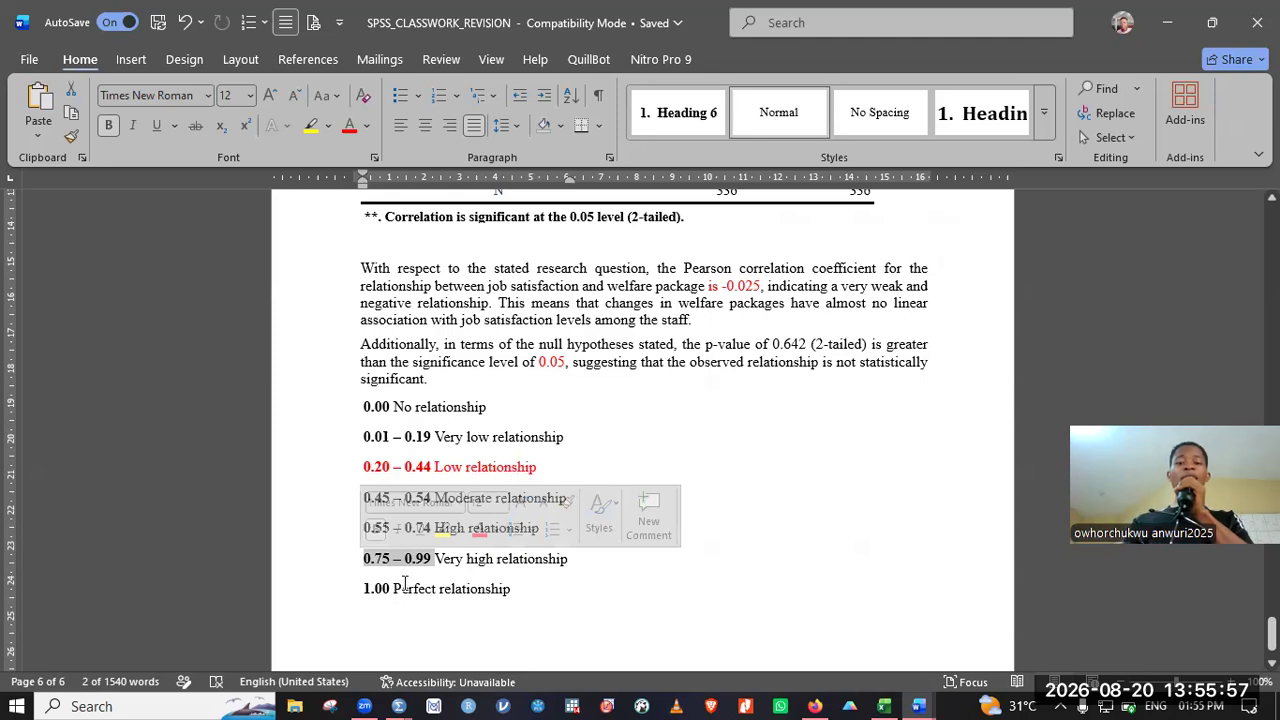
pyautogui.click(586, 567)
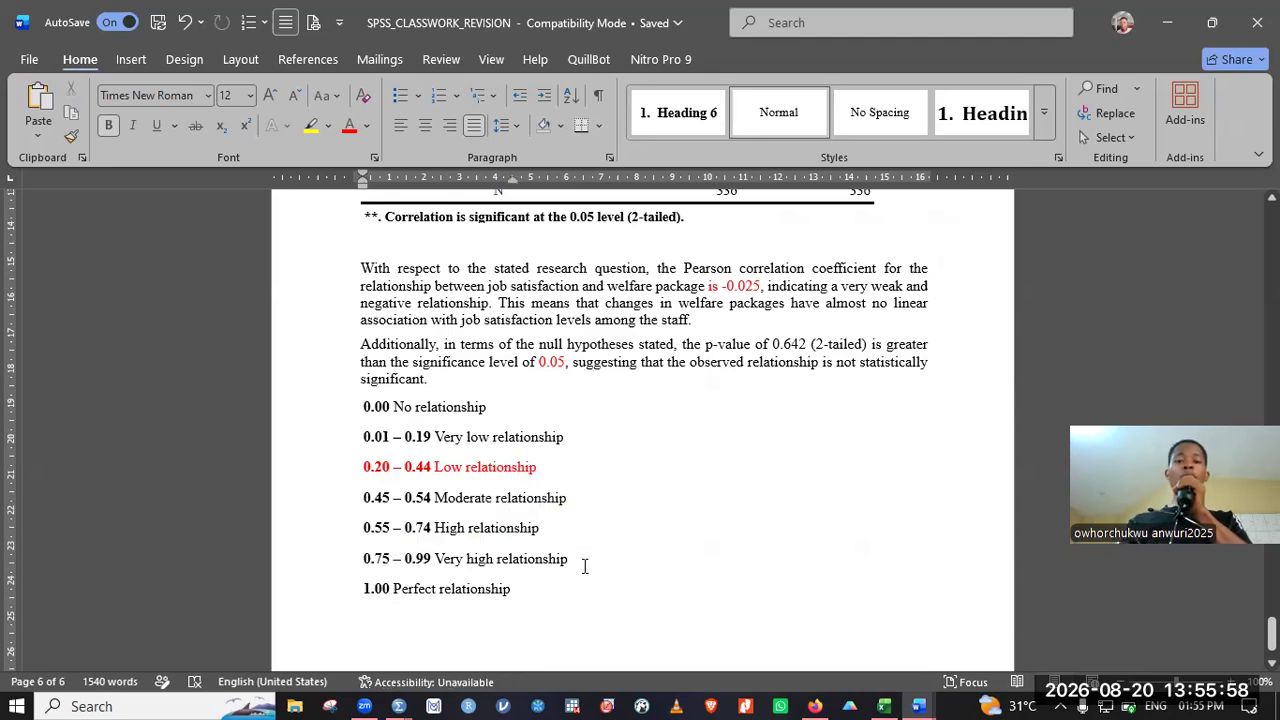
# Step: Copy the whole relationship strength scale, from "0.00 No relationship" to "1.00 Perfect relationship", in the sample format
pyautogui.keyDown('shift'); pyautogui.click(365, 418); pyautogui.keyUp('shift')
pyautogui.moveTo(366, 414)
pyautogui.mouseDown()
pyautogui.moveTo(365, 374)
pyautogui.moveTo(366, 411)
pyautogui.mouseUp()
pyautogui.hotkey('ctrl', 'c')
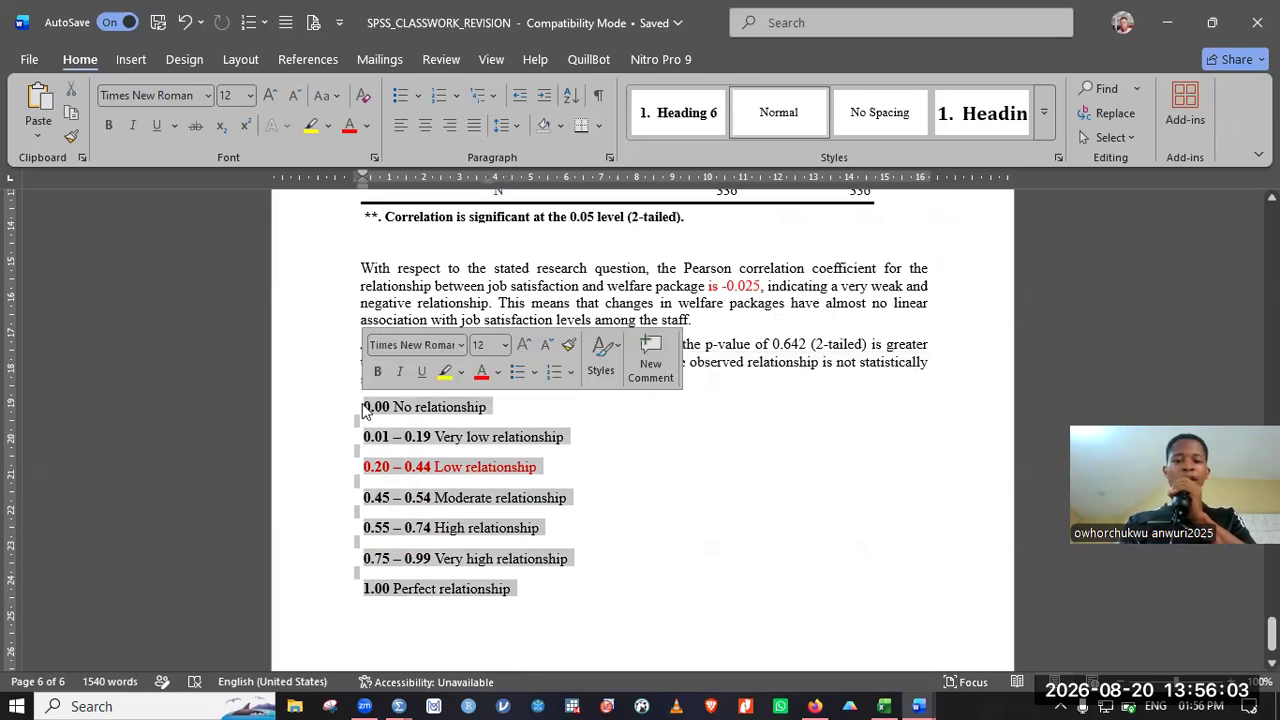
pyautogui.click(364, 410)
# Step: Paste the relationship strength scale on a new line below task e of Question 2
pyautogui.scroll(5, 365, 411)
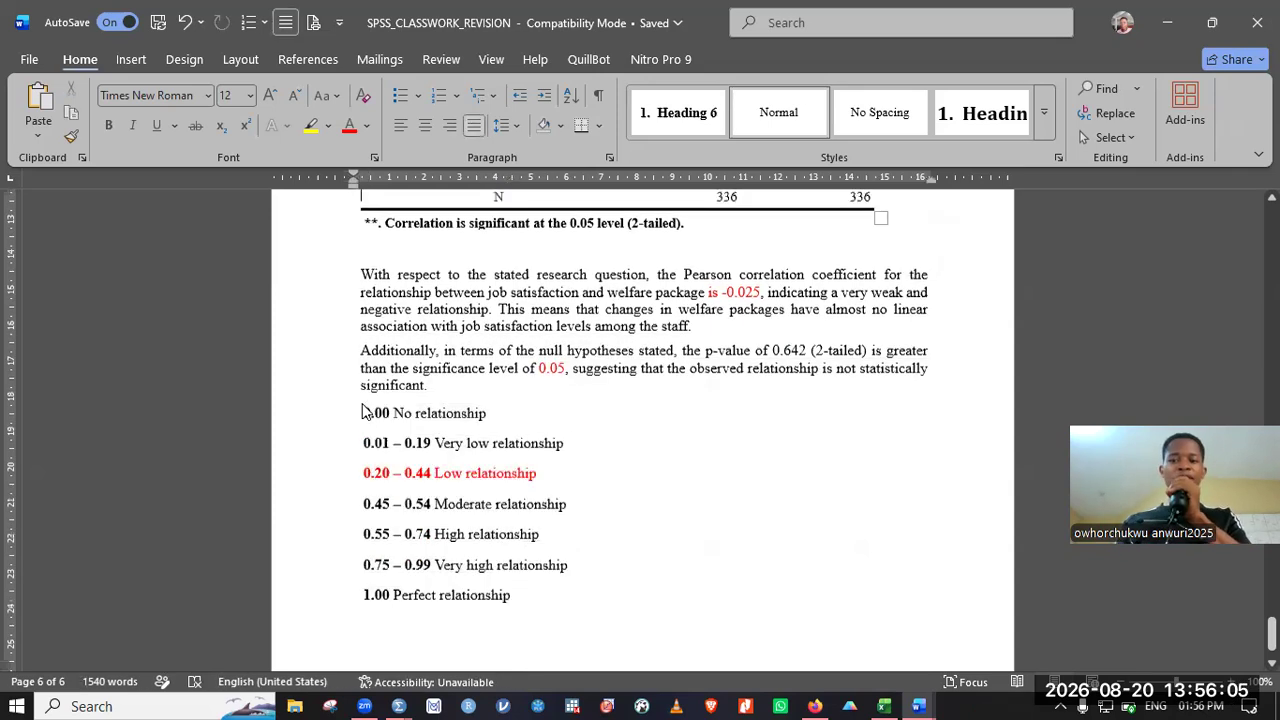
pyautogui.scroll(5, 365, 411)
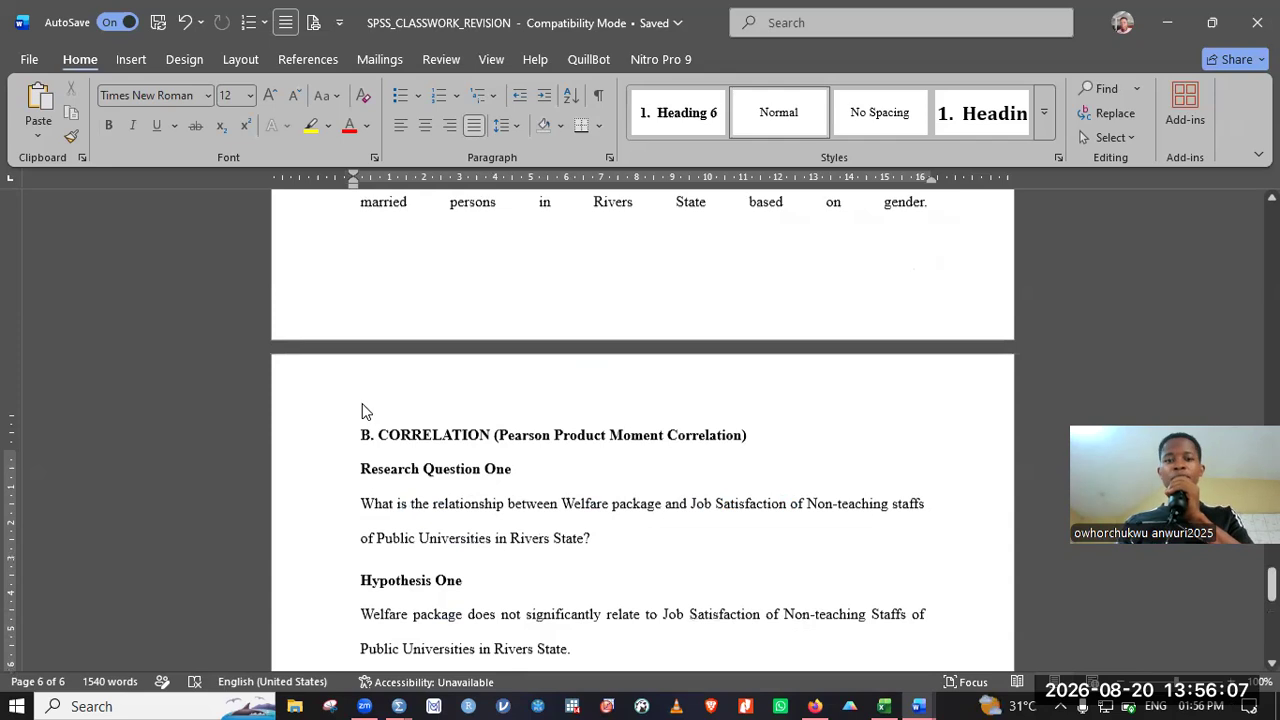
pyautogui.scroll(5, 363, 411)
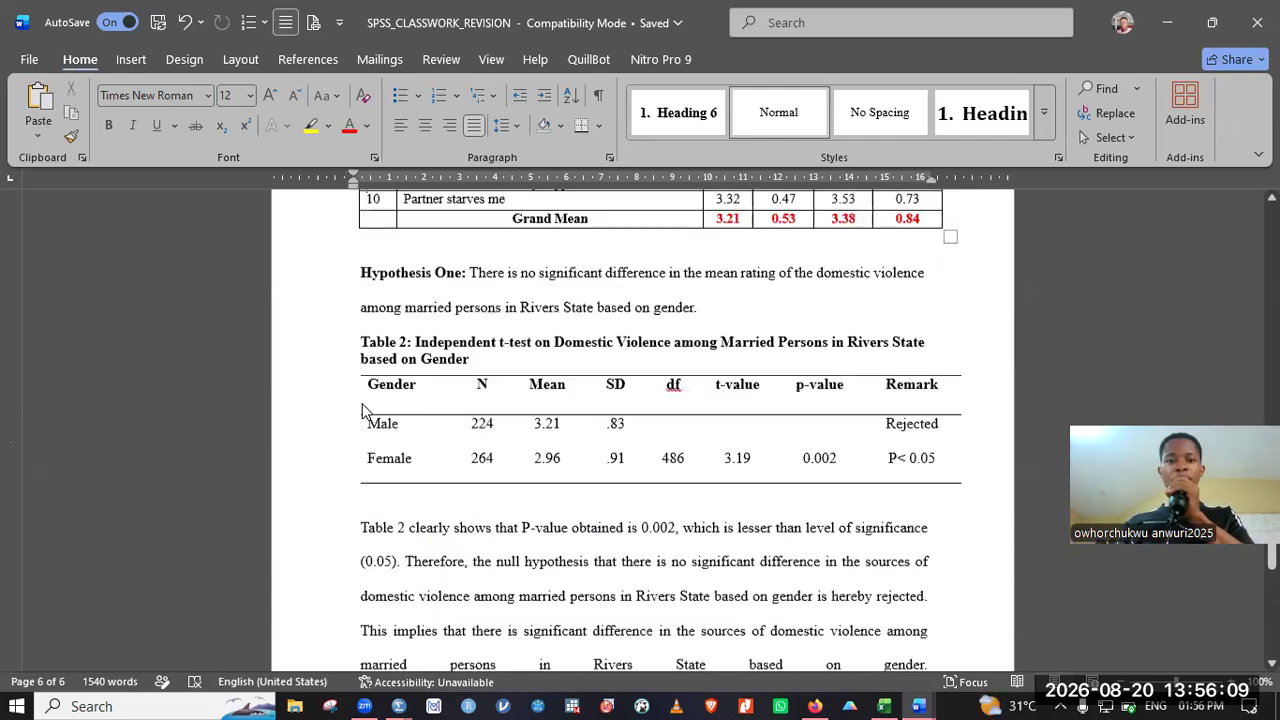
pyautogui.scroll(5, 363, 411)
pyautogui.scroll(5, 365, 411)
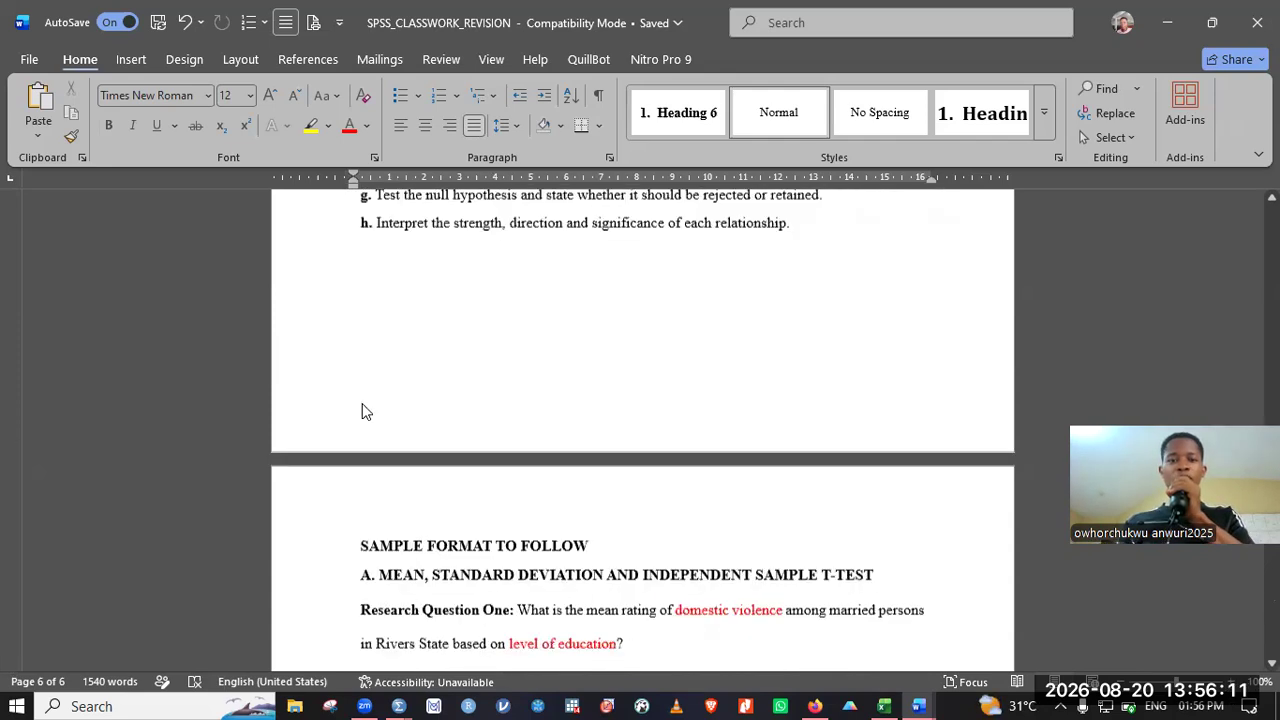
pyautogui.scroll(3, 363, 411)
pyautogui.scroll(1, 363, 407)
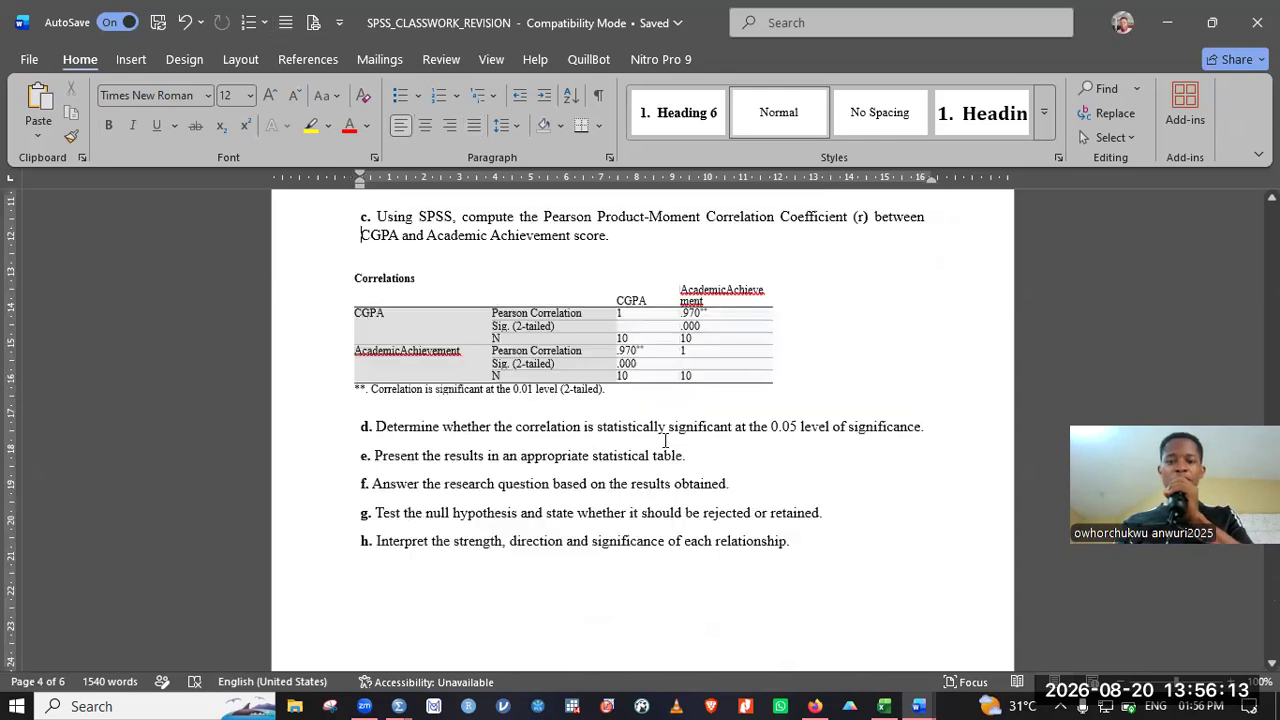
pyautogui.click(723, 457)
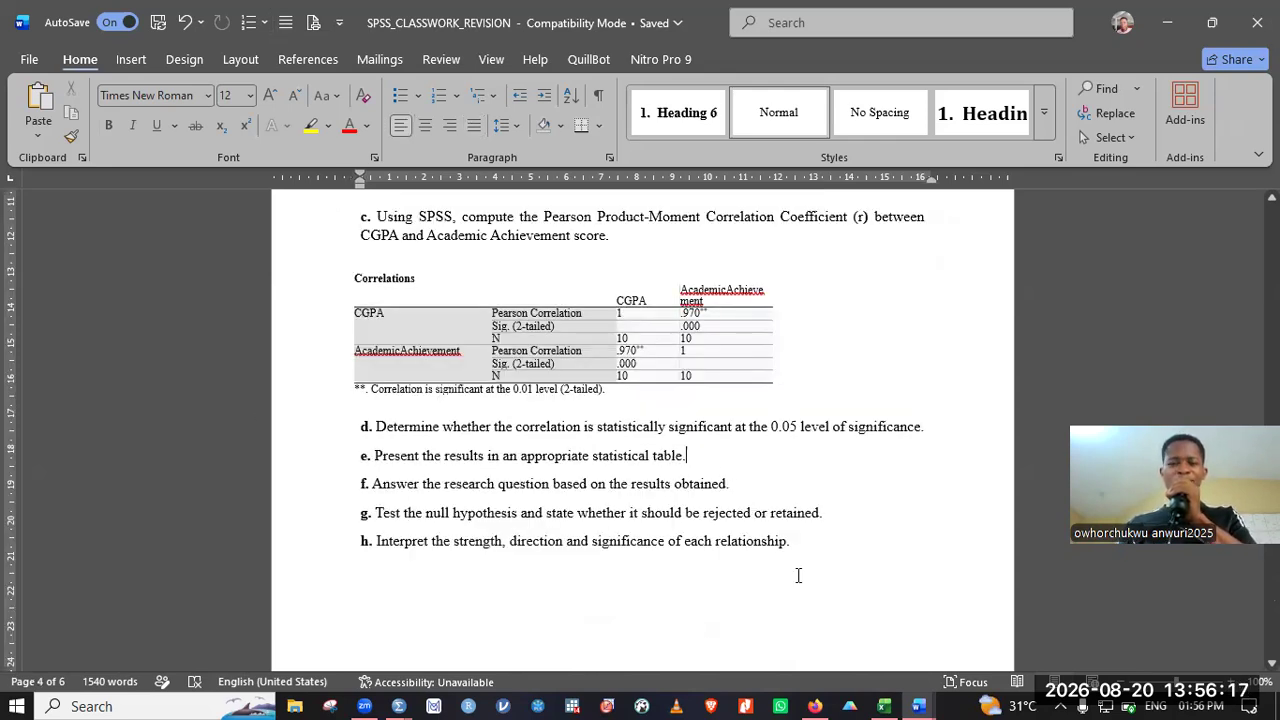
pyautogui.click(722, 460)
pyautogui.press('Return')
pyautogui.press('Return')
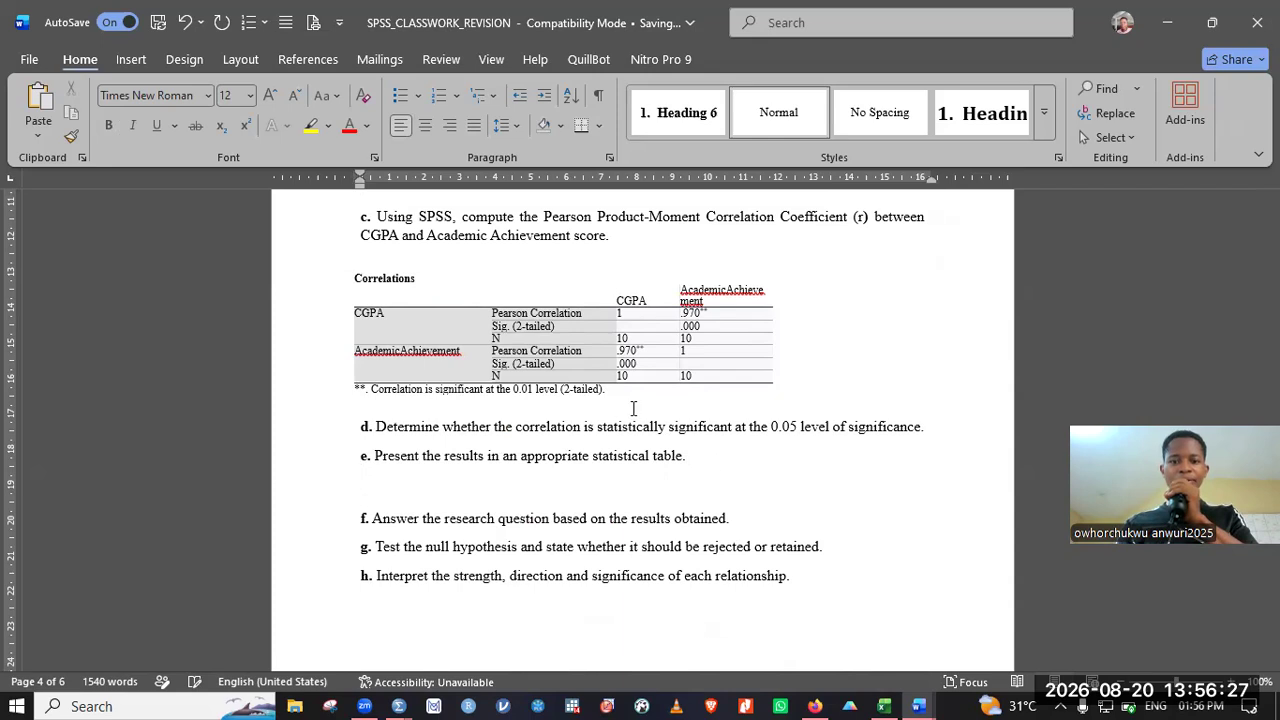
pyautogui.hotkey('ctrl', 'v')
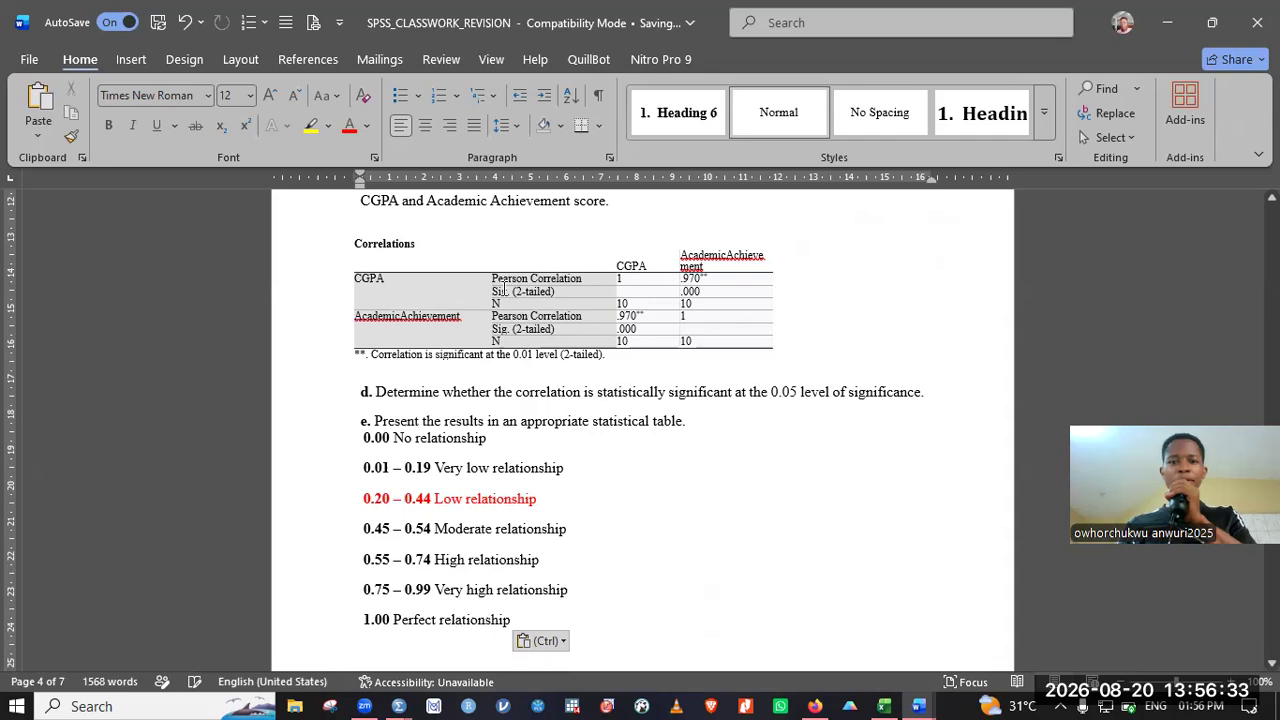
# Step: Compare the CGPA correlation row with the pasted scale and delete its four lines from 0.01 – 0.19 through 0.55 – 0.74
pyautogui.moveTo(493, 279); pyautogui.dragTo(590, 279)
pyautogui.moveTo(712, 280); pyautogui.dragTo(728, 286)
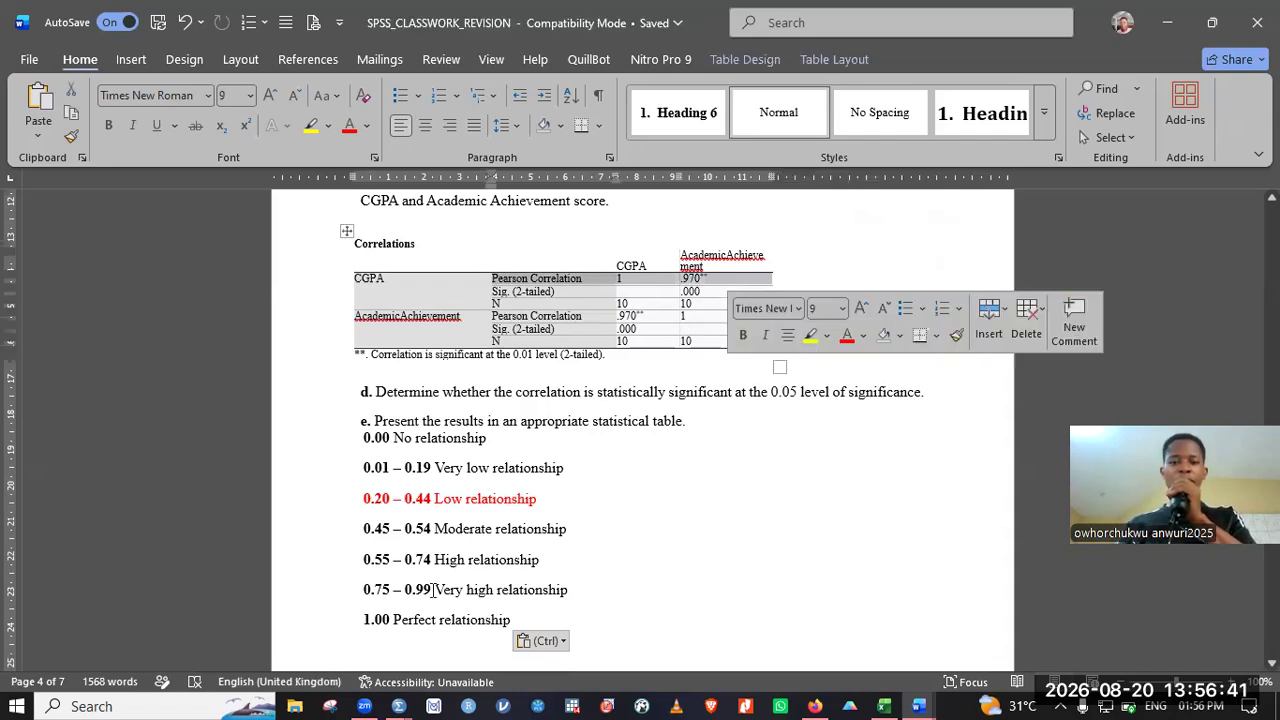
pyautogui.click(406, 488)
pyautogui.moveTo(425, 522); pyautogui.dragTo(432, 590)
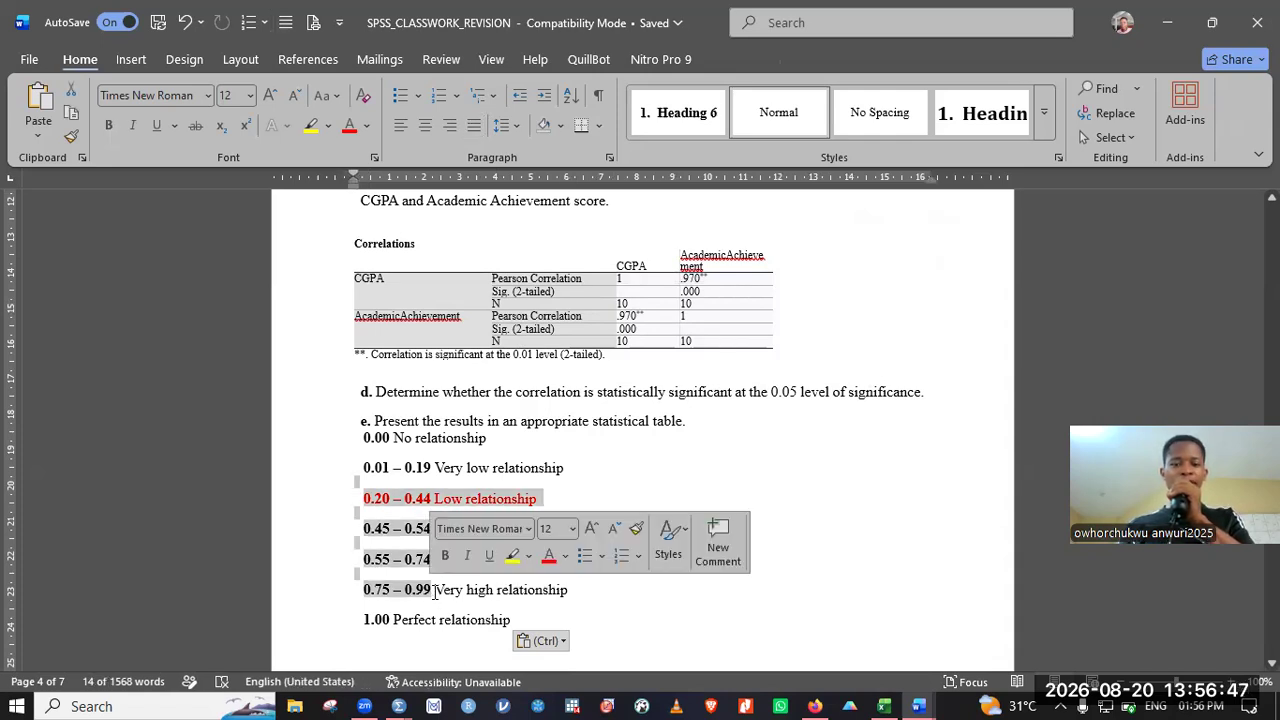
pyautogui.click(405, 590)
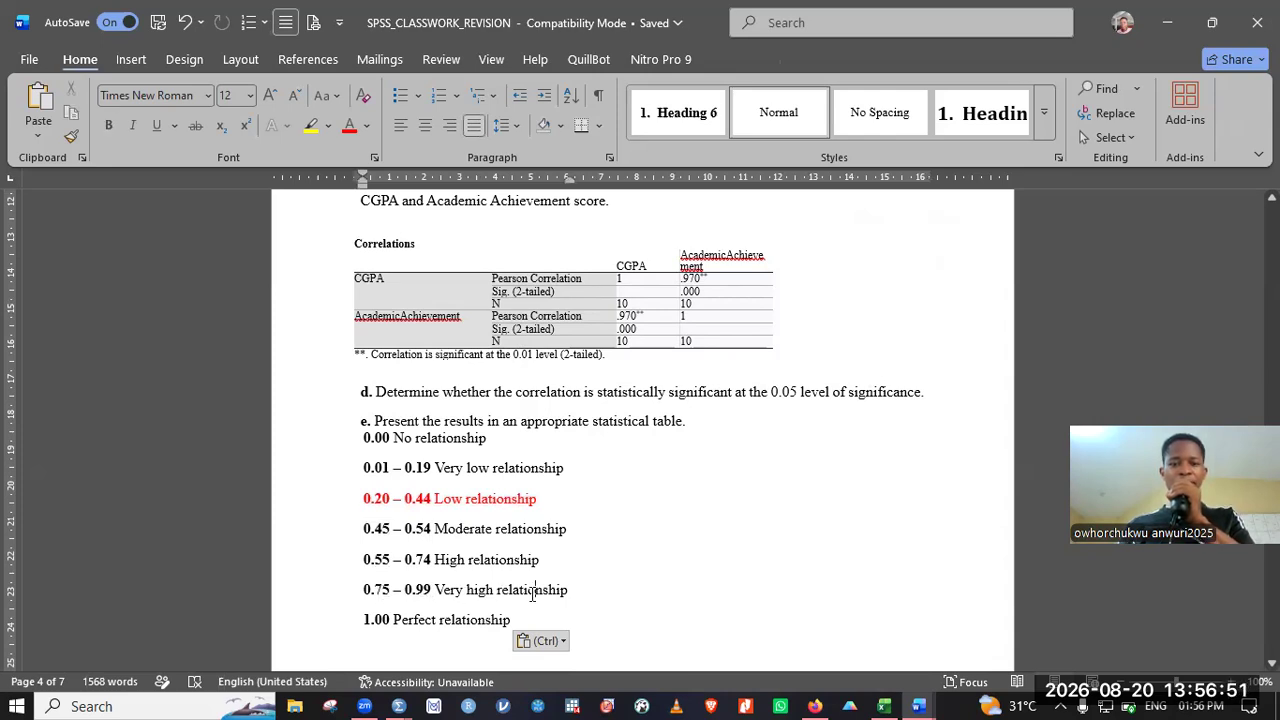
pyautogui.moveTo(547, 566); pyautogui.dragTo(345, 460)
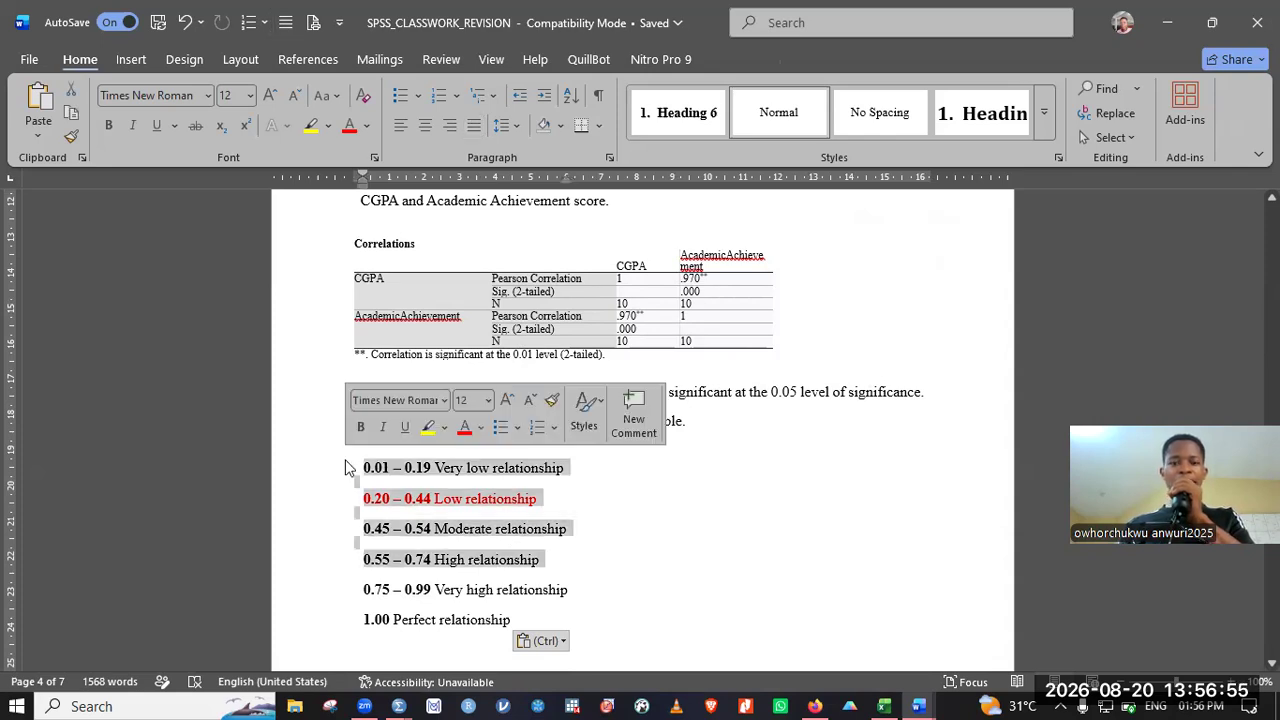
pyautogui.press('Delete')
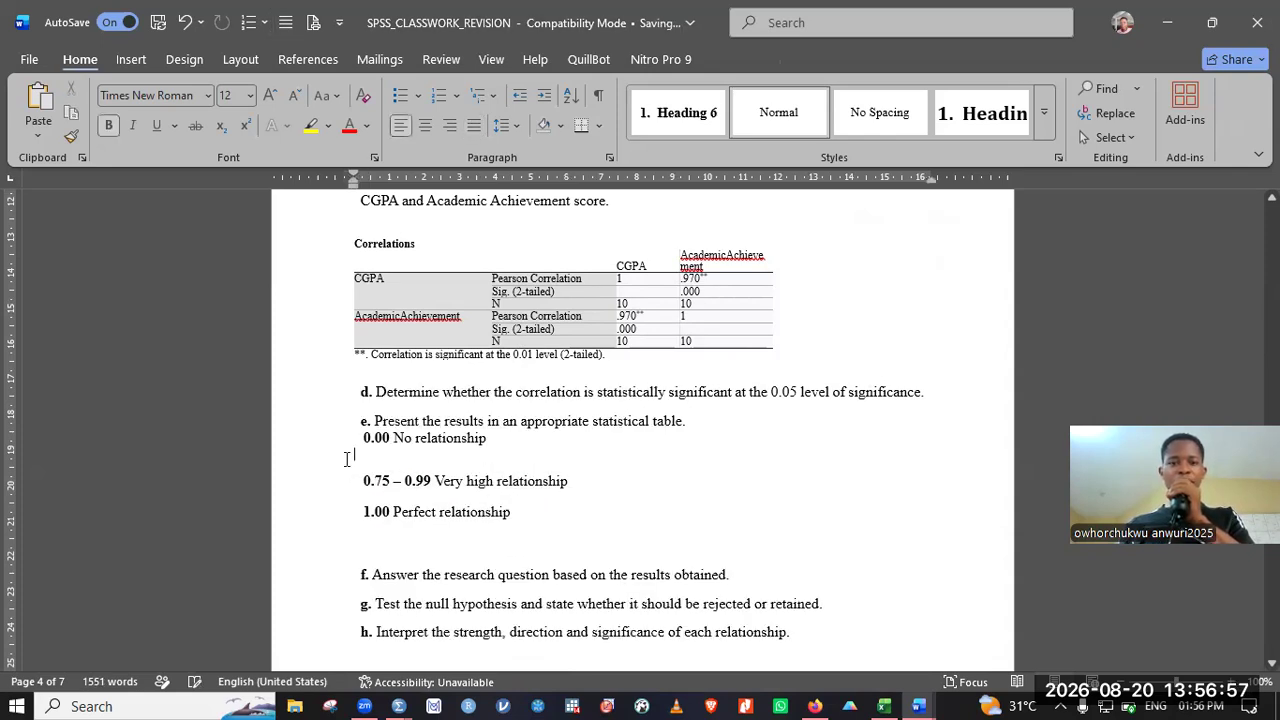
# Step: Delete the "0.00 No relationship" and "1.00 Perfect relationship" lines, keeping only the 0.75 – 0.99 Very high relationship line
pyautogui.press('Up')
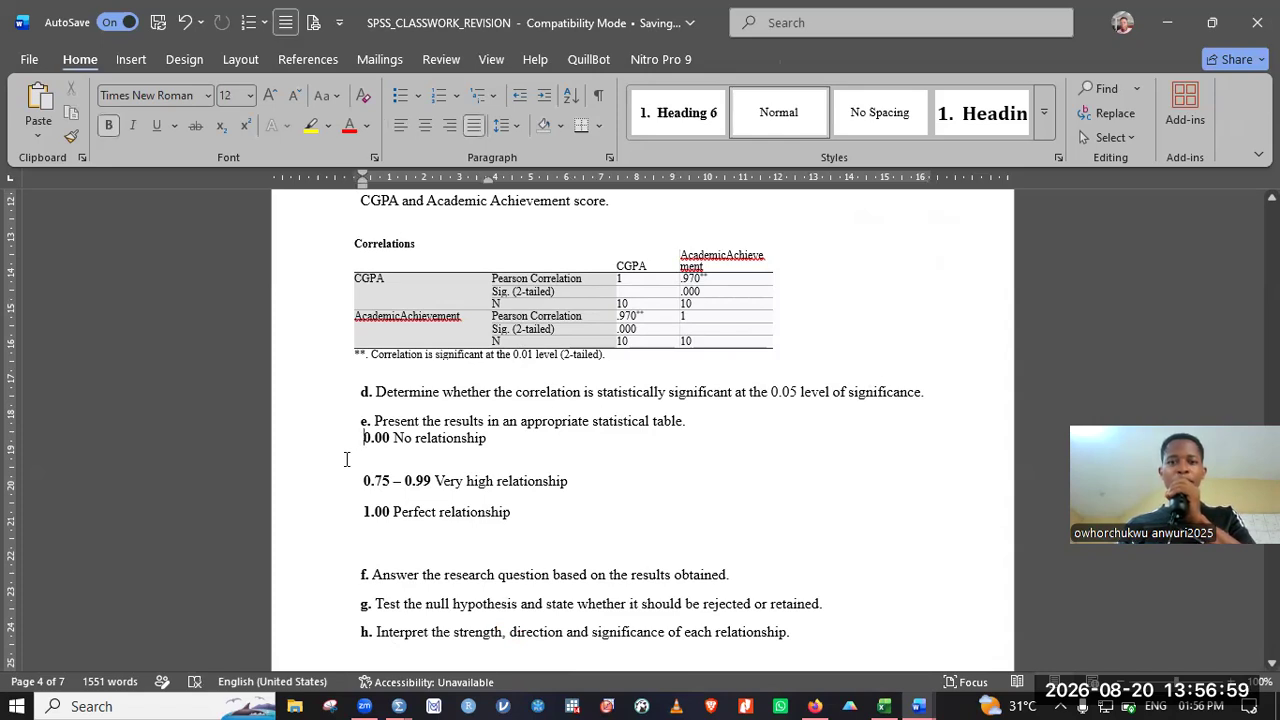
pyautogui.hotkey('shift', 'Down')
pyautogui.press('Delete')
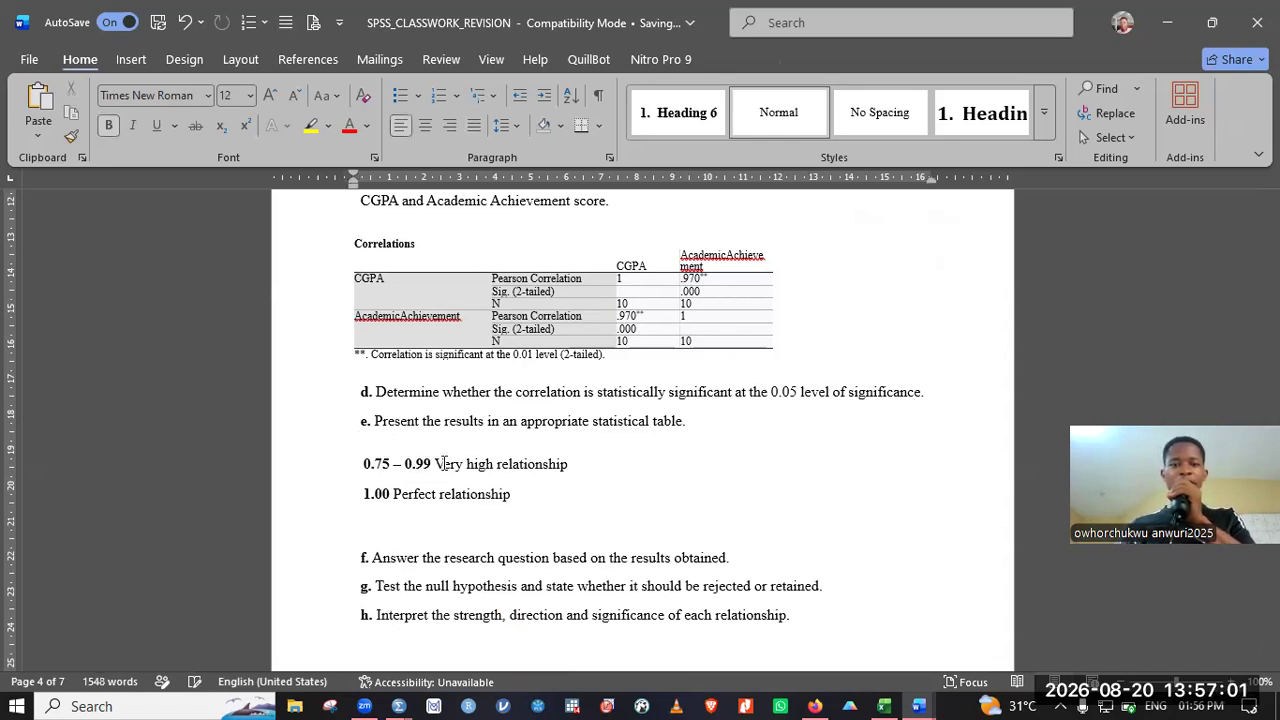
pyautogui.moveTo(367, 463); pyautogui.dragTo(436, 464)
pyautogui.moveTo(375, 503); pyautogui.dragTo(521, 509)
pyautogui.press('Delete')
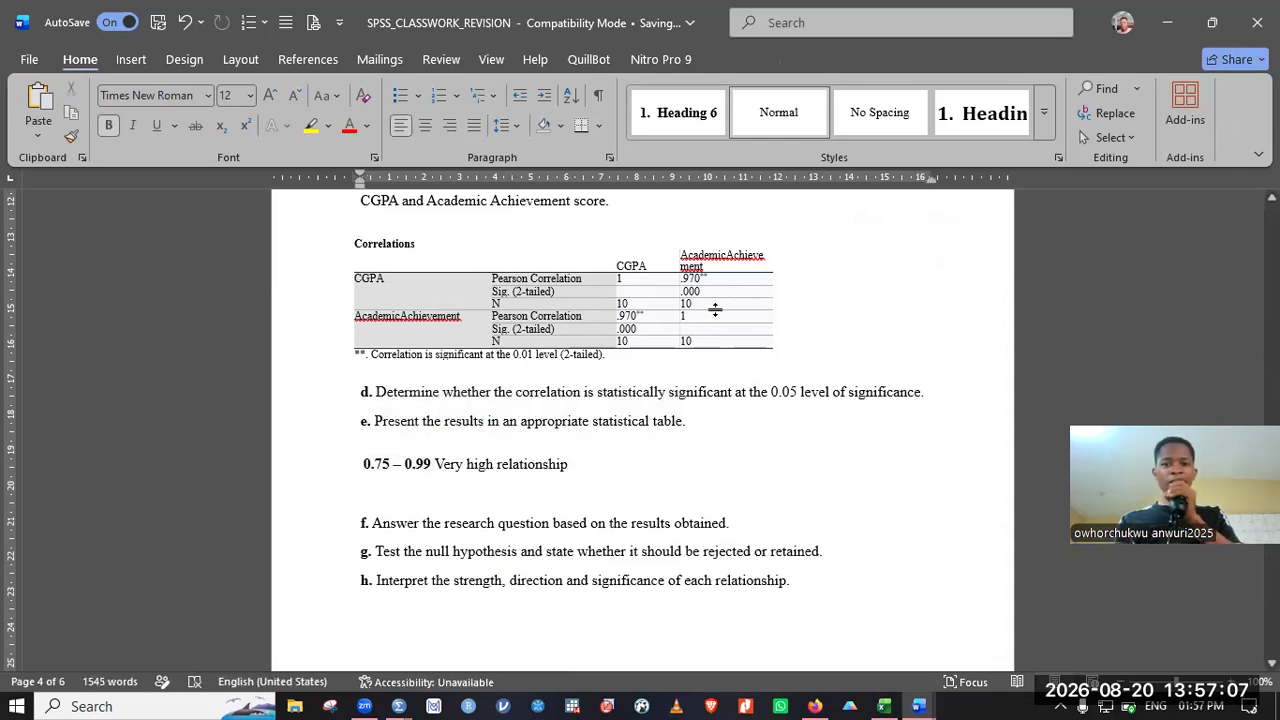
# Step: Colour the CGPA row's Pearson Correlation entries red and widen the Correlations table so the AcademicAchievement heading fits on one line
pyautogui.moveTo(663, 280); pyautogui.dragTo(552, 282)
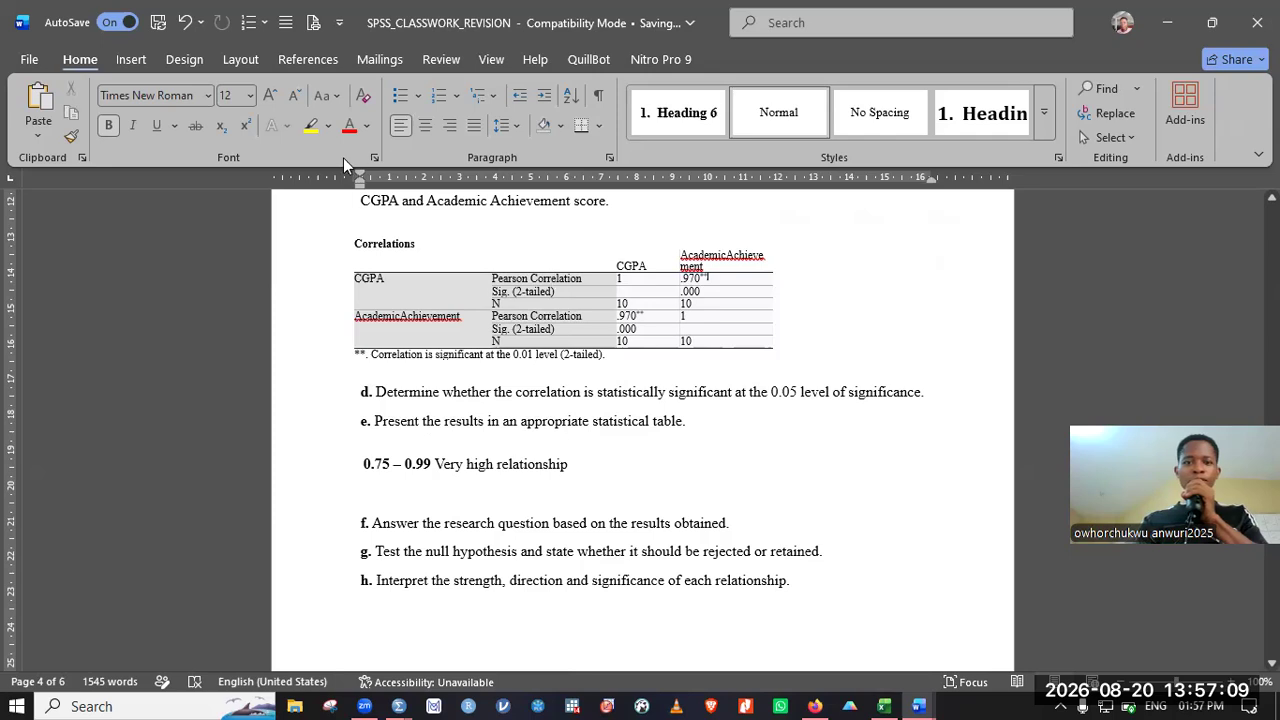
pyautogui.click(348, 130)
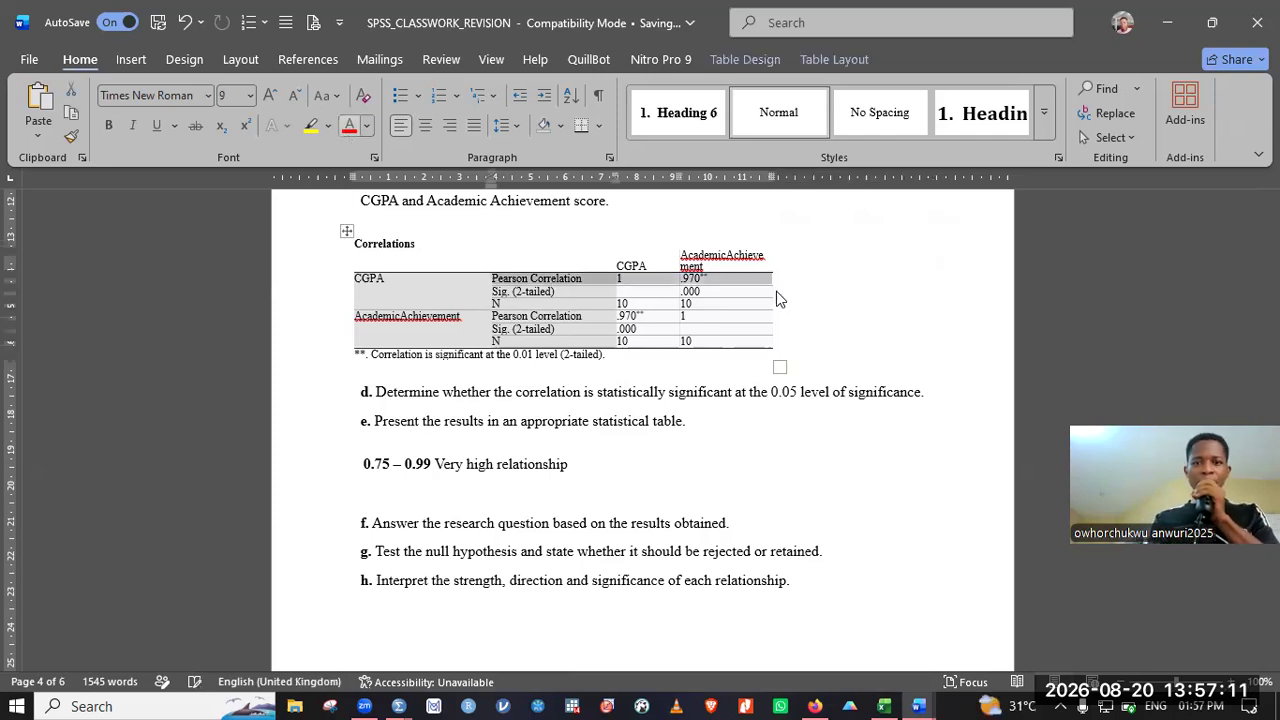
pyautogui.click(705, 284)
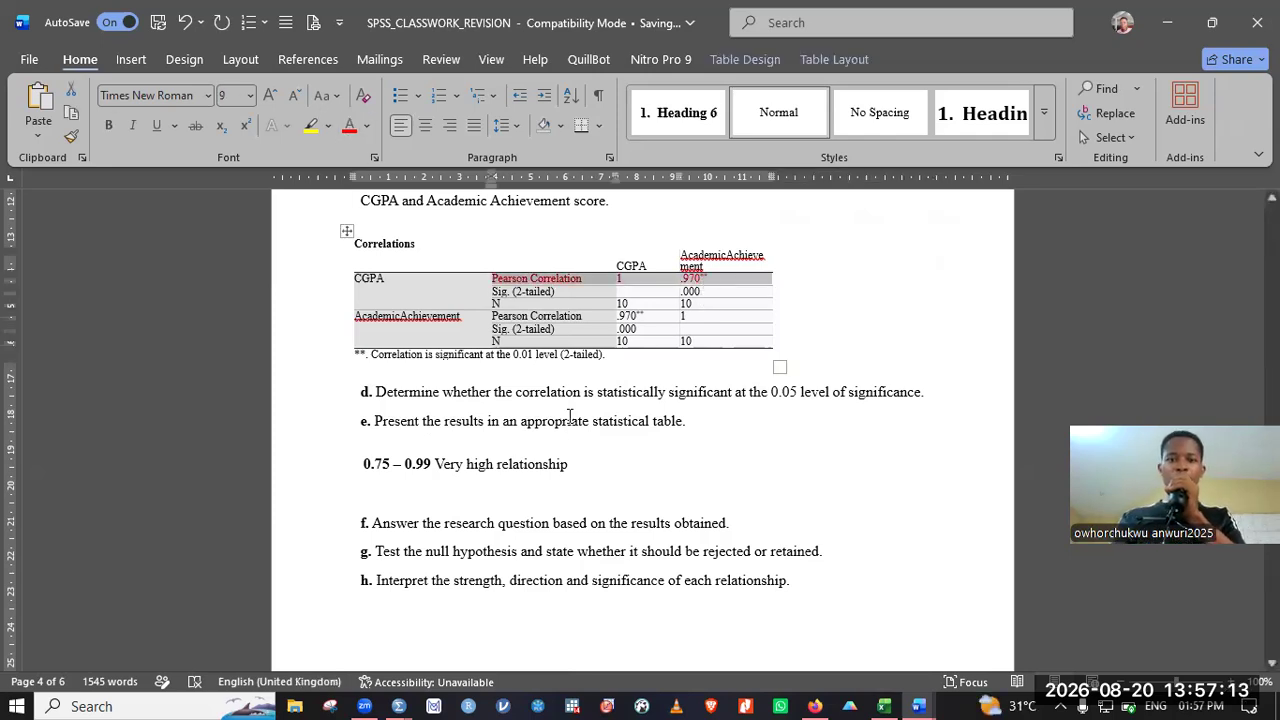
pyautogui.click(502, 457)
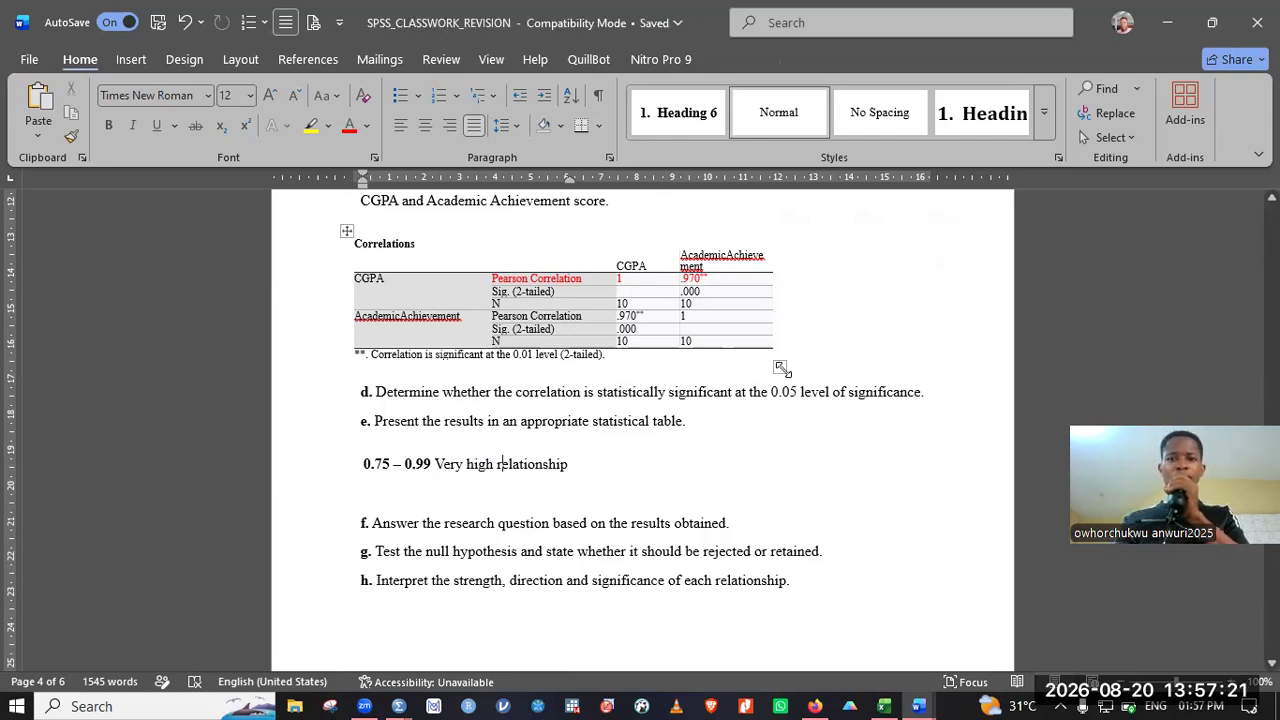
pyautogui.moveTo(781, 369); pyautogui.dragTo(883, 371)
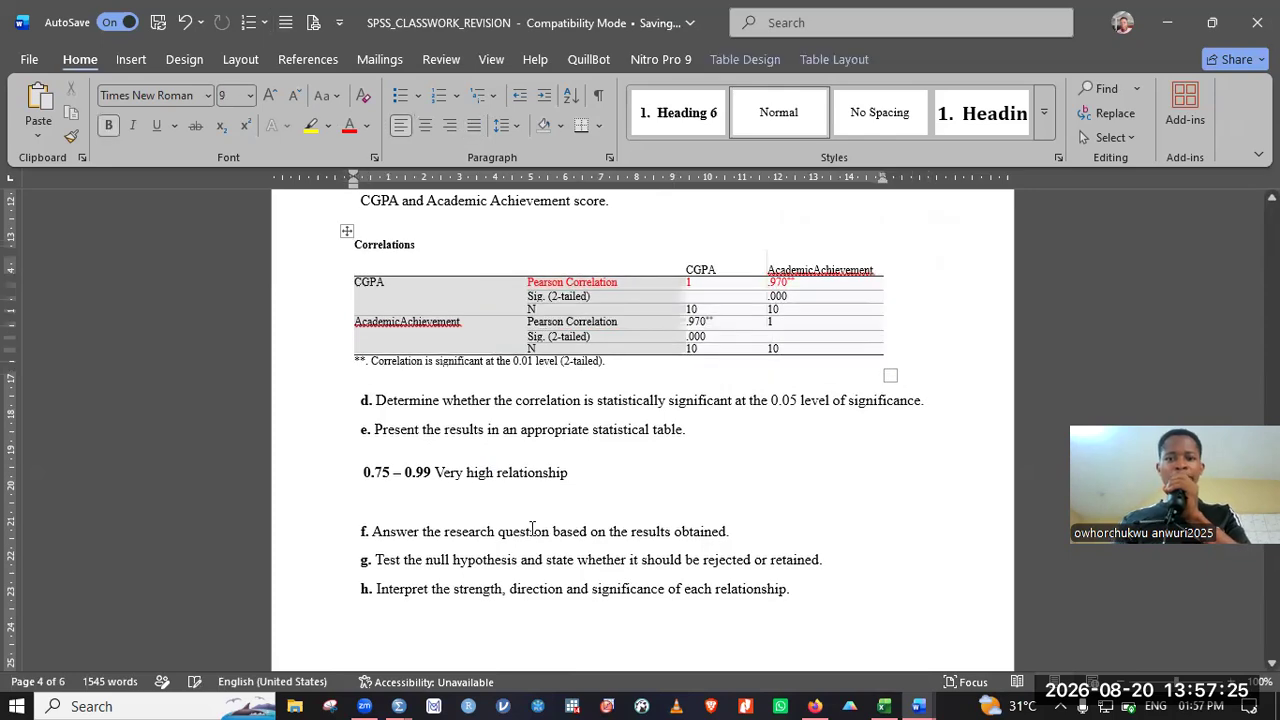
pyautogui.click(529, 531)
pyautogui.click(552, 541)
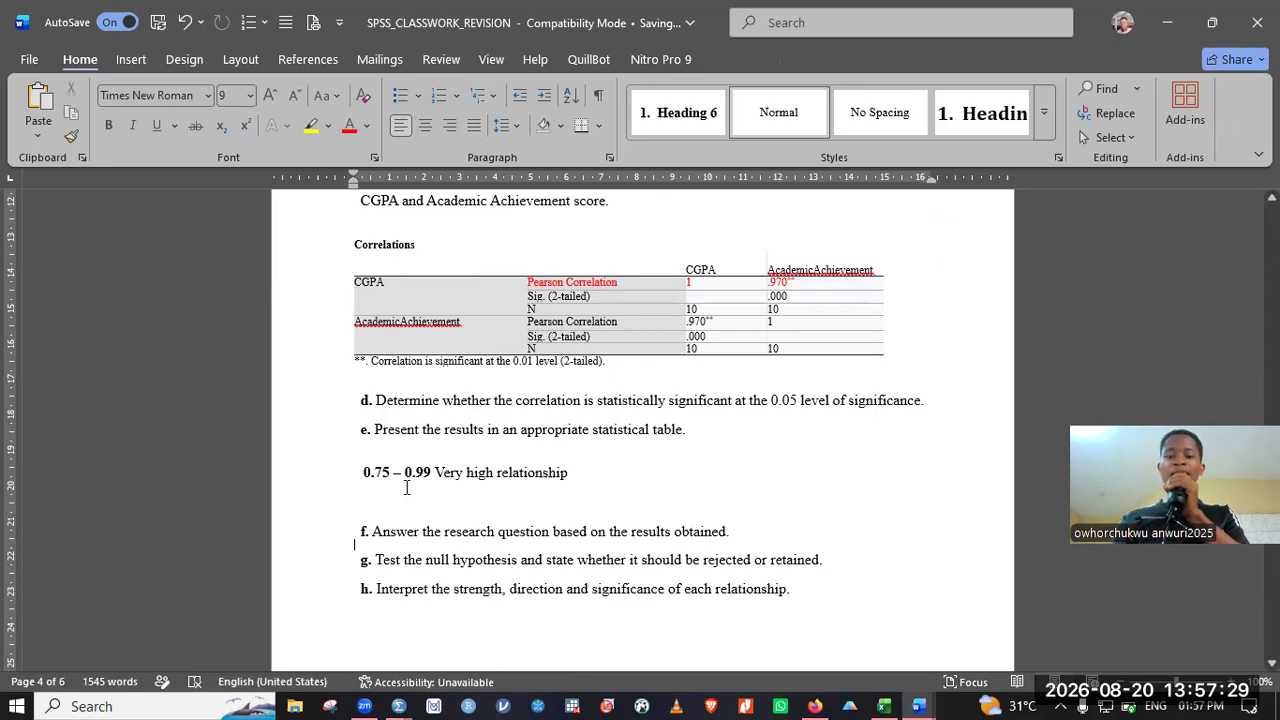
pyautogui.click(363, 472)
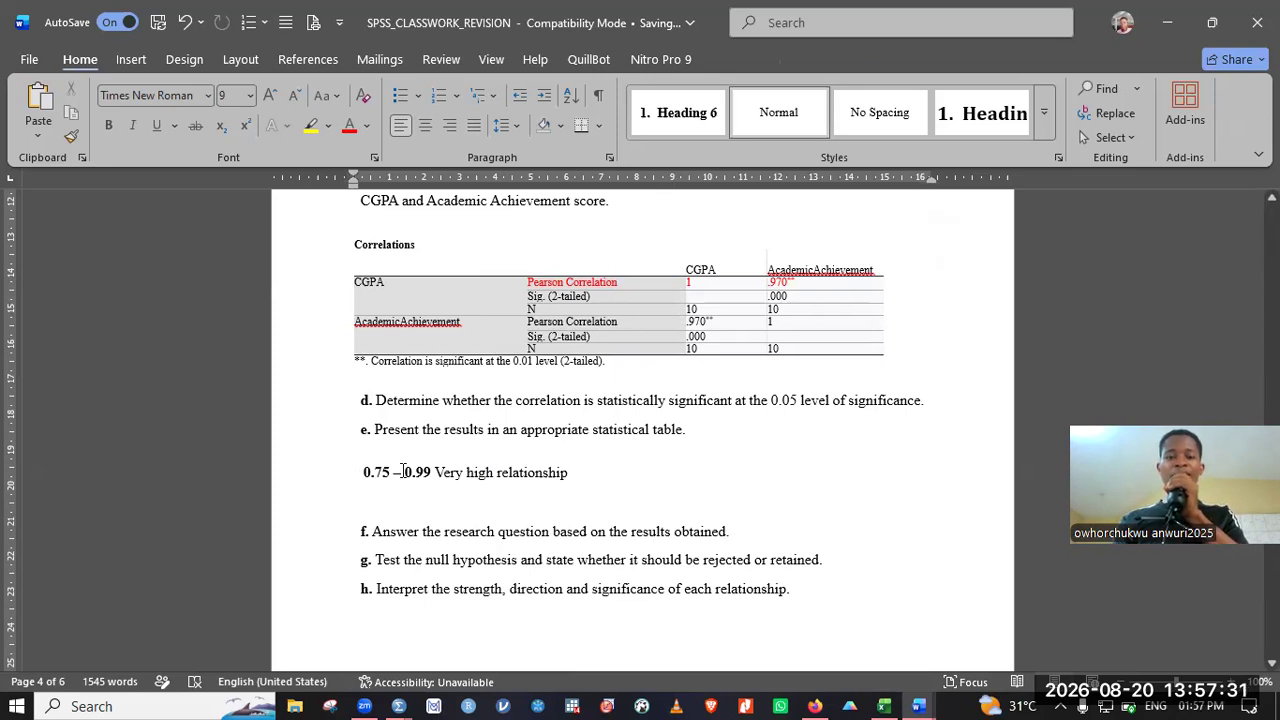
pyautogui.click(461, 219)
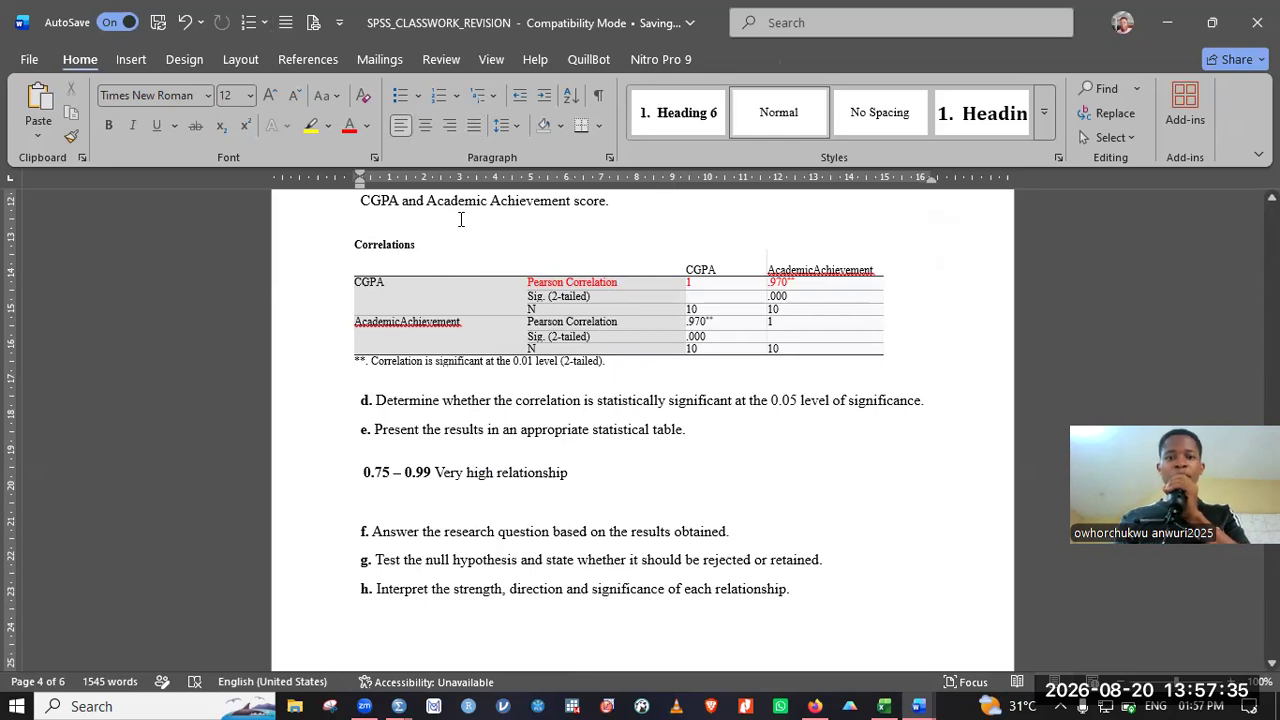
# Step: Review the Hypothesis One statement of Question 2 and the remaining tasks f to h below the relationship strength line
pyautogui.press('Up')
pyautogui.press('Up')
pyautogui.press('Up')
pyautogui.press('Up')
pyautogui.press('Up')
pyautogui.press('Up')
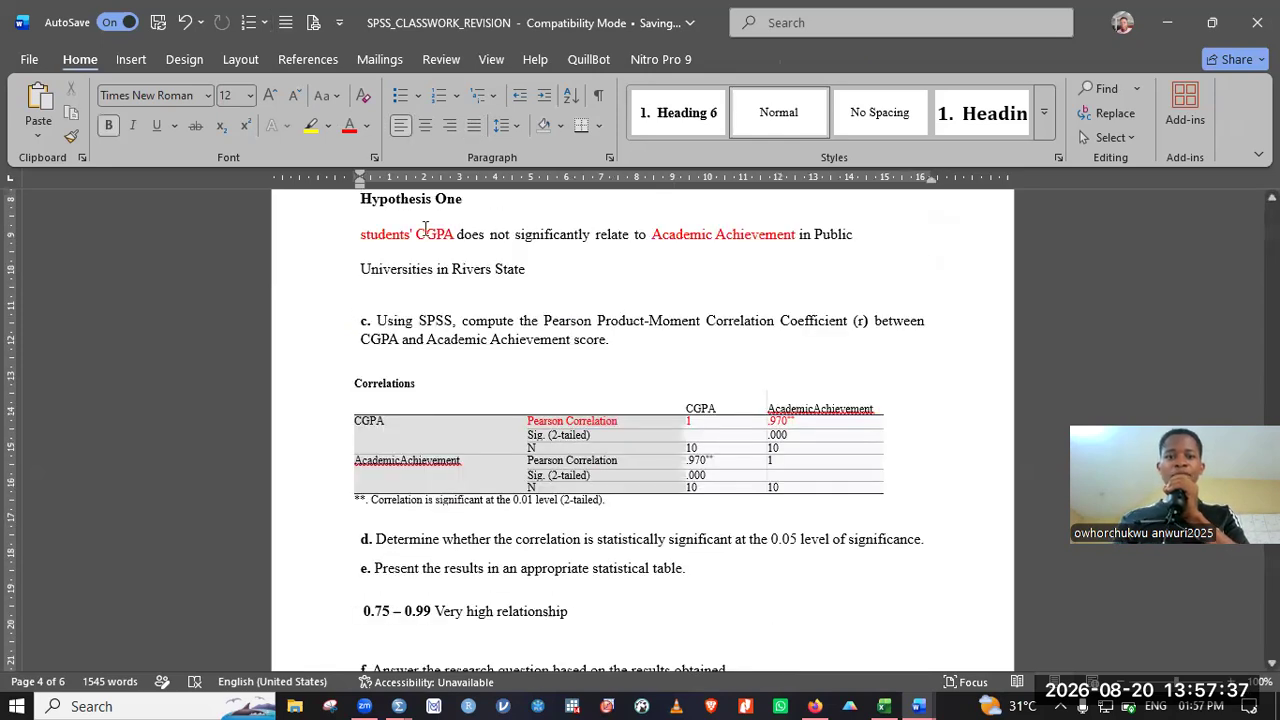
pyautogui.press('Up')
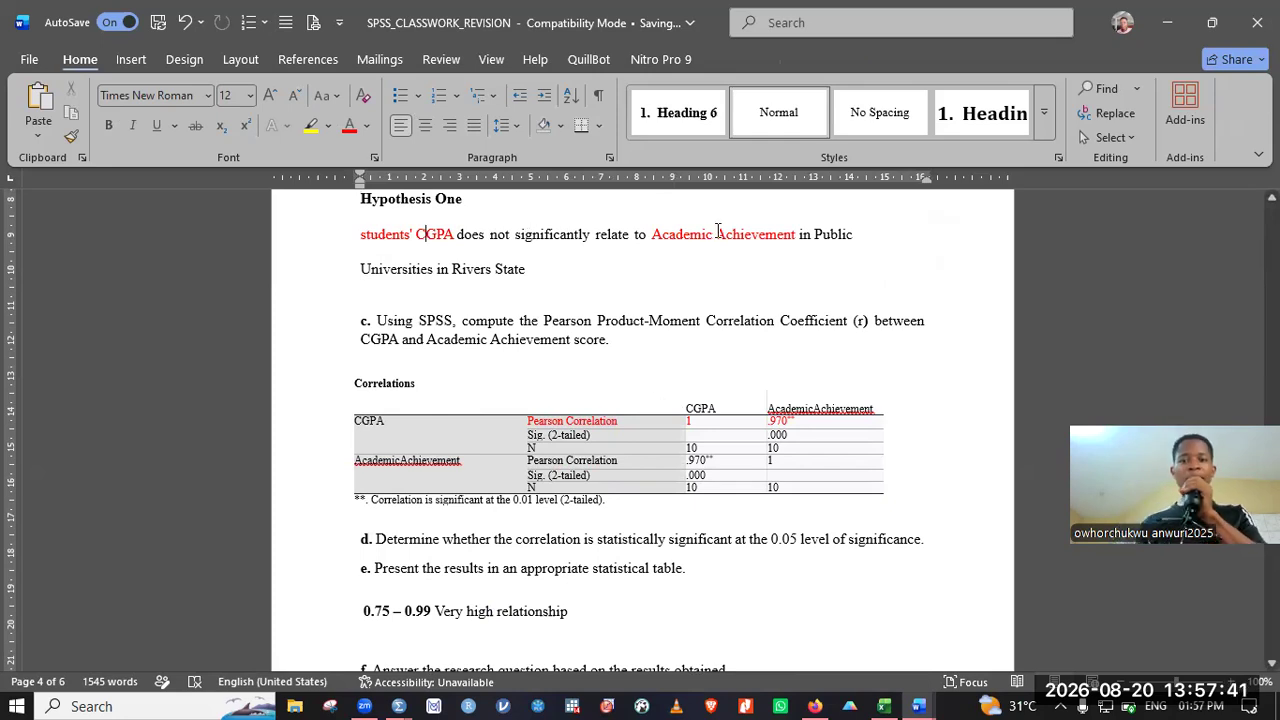
pyautogui.press('Down')
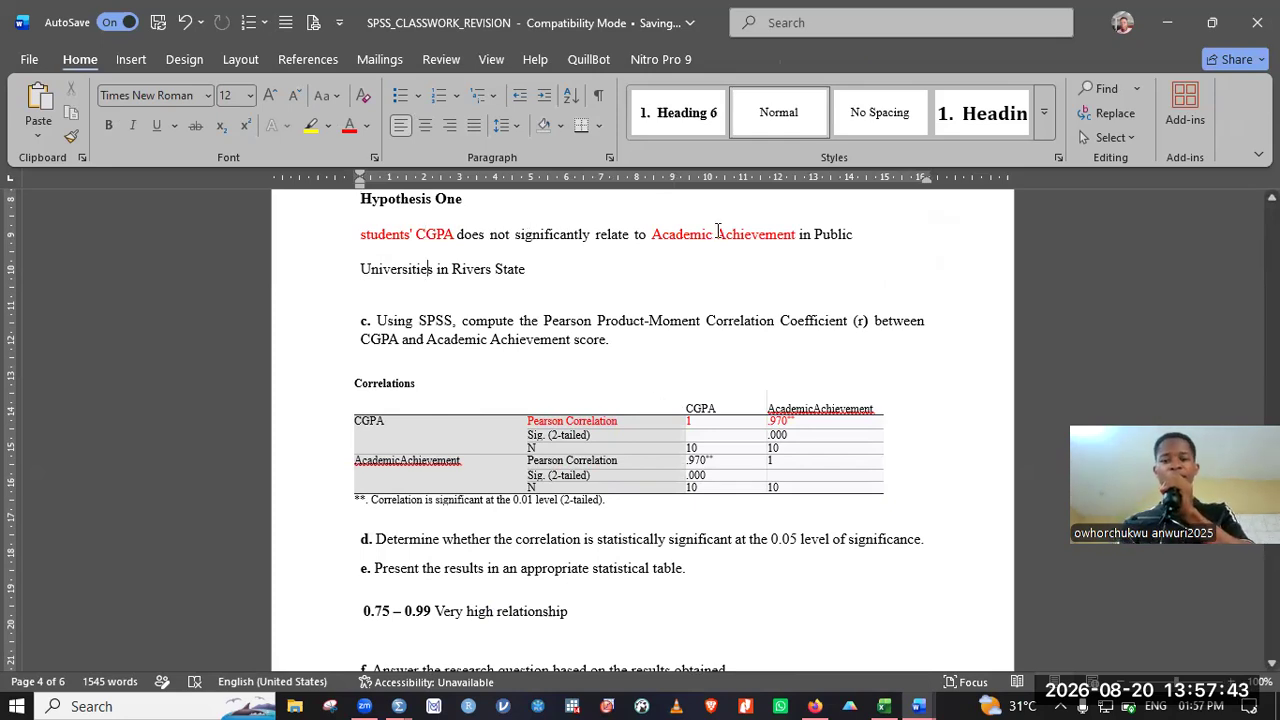
pyautogui.press('Down')
pyautogui.press('Down')
pyautogui.press('Down')
pyautogui.press('Down')
pyautogui.press('Down')
pyautogui.press('Down')
pyautogui.press('Down')
pyautogui.press('Down')
pyautogui.press('Down')
pyautogui.press('Down')
pyautogui.press('Down')
pyautogui.press('Down')
pyautogui.press('Down')
pyautogui.press('Down')
pyautogui.press('Down')
pyautogui.press('Down')
pyautogui.press('Down')
pyautogui.press('Down')
pyautogui.press('Down')
pyautogui.press('Down')
pyautogui.press('Down')
pyautogui.press('Down')
pyautogui.press('Down')
pyautogui.press('Down')
pyautogui.press('Down')
pyautogui.press('Down')
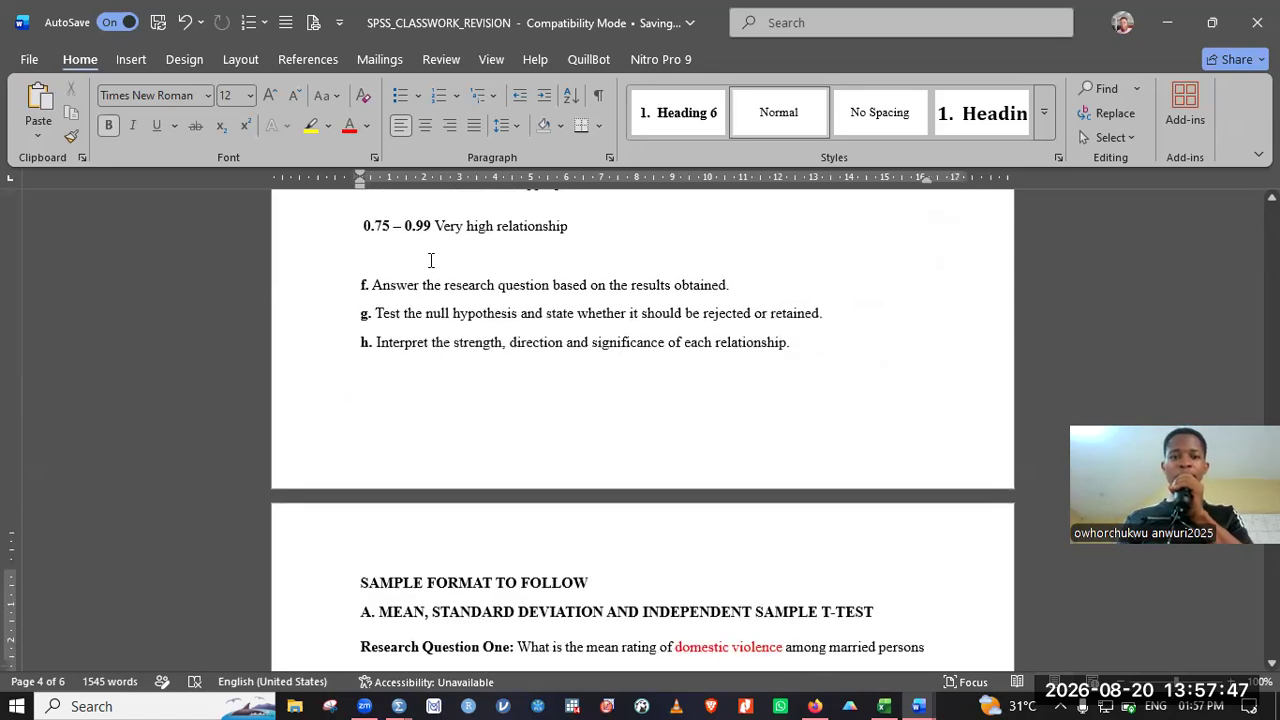
pyautogui.click(534, 288)
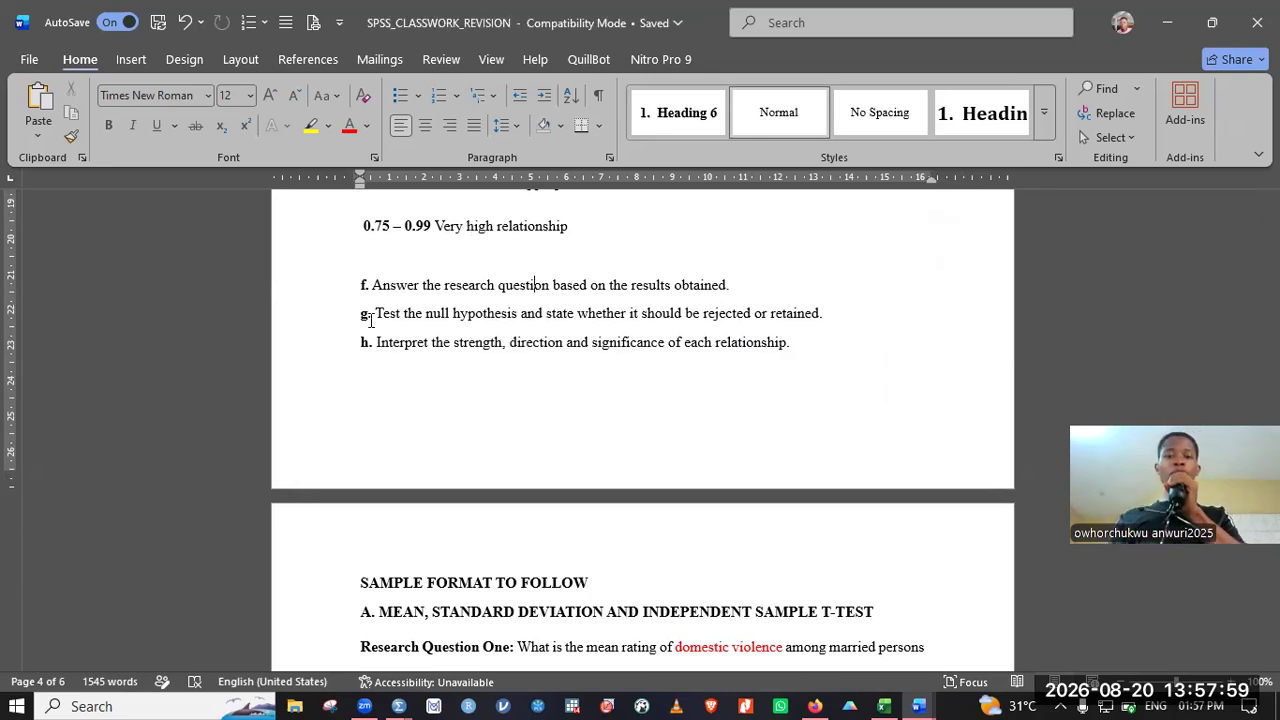
# Step: Read task g on testing the null hypothesis and the Hypothesis One statement under task b that it refers to
pyautogui.moveTo(676, 314); pyautogui.dragTo(849, 312)
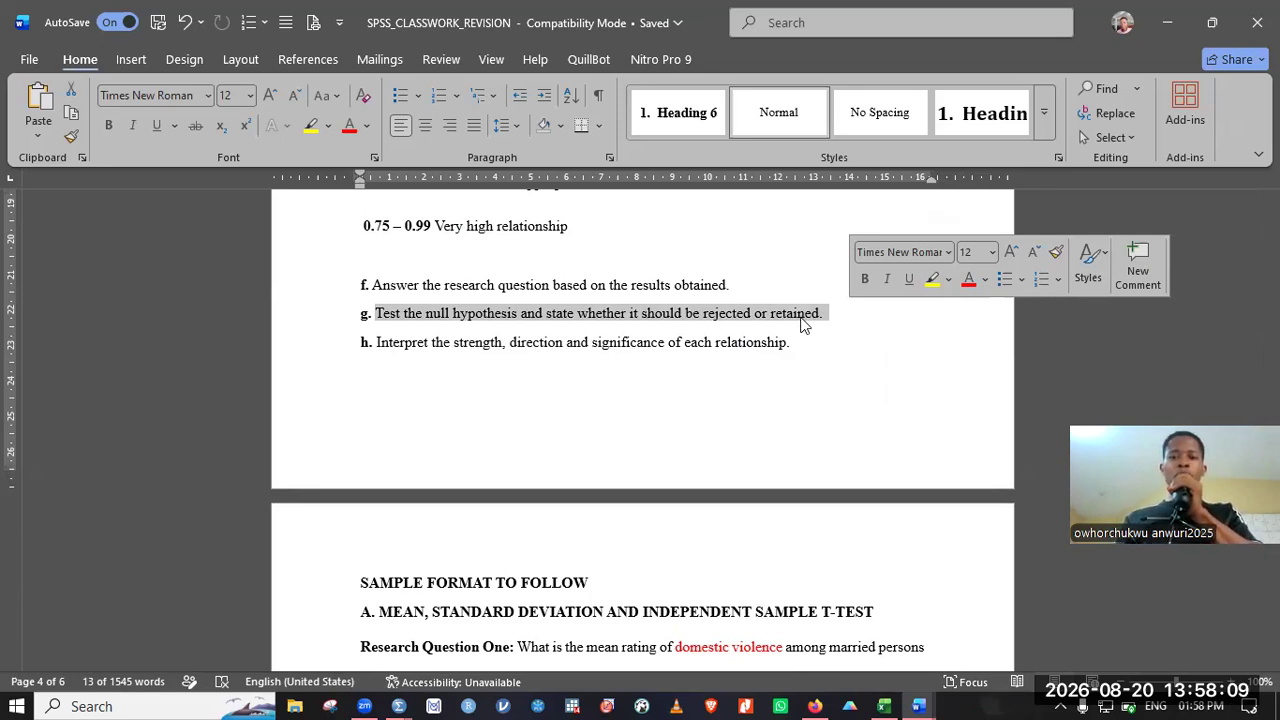
pyautogui.click(446, 312)
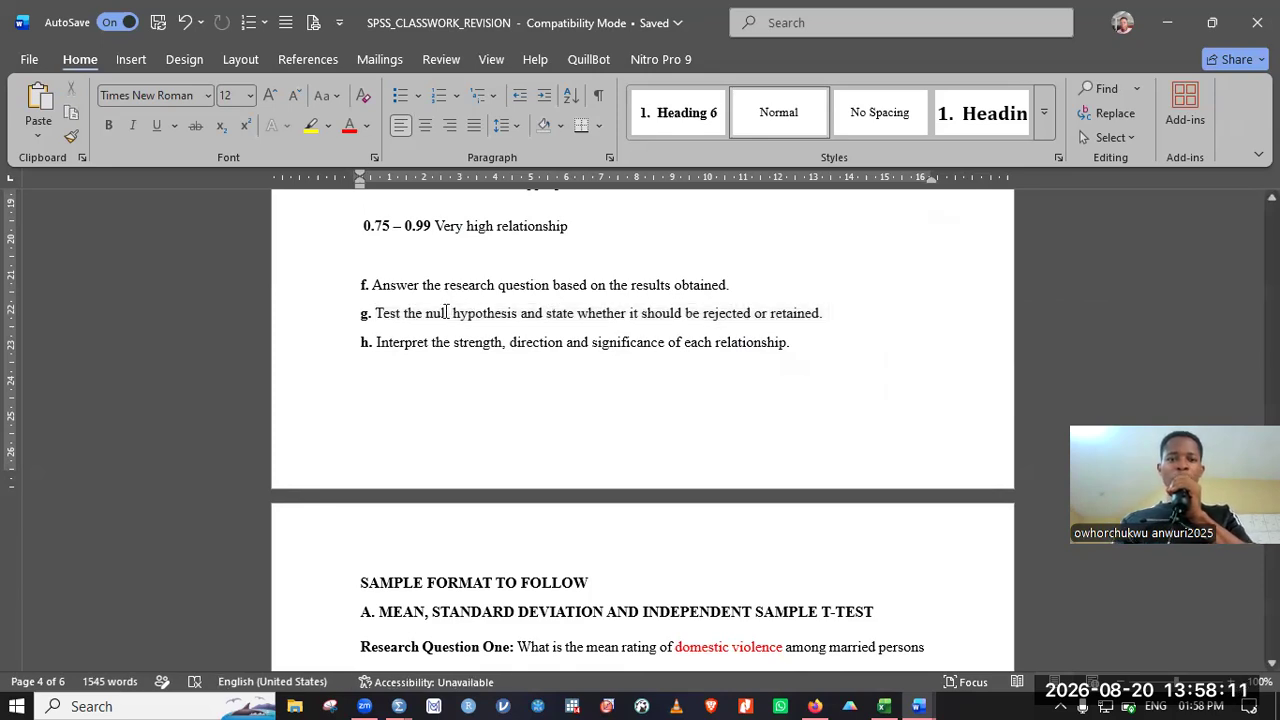
pyautogui.press('Up')
pyautogui.press('Up')
pyautogui.scroll(5, 446, 312)
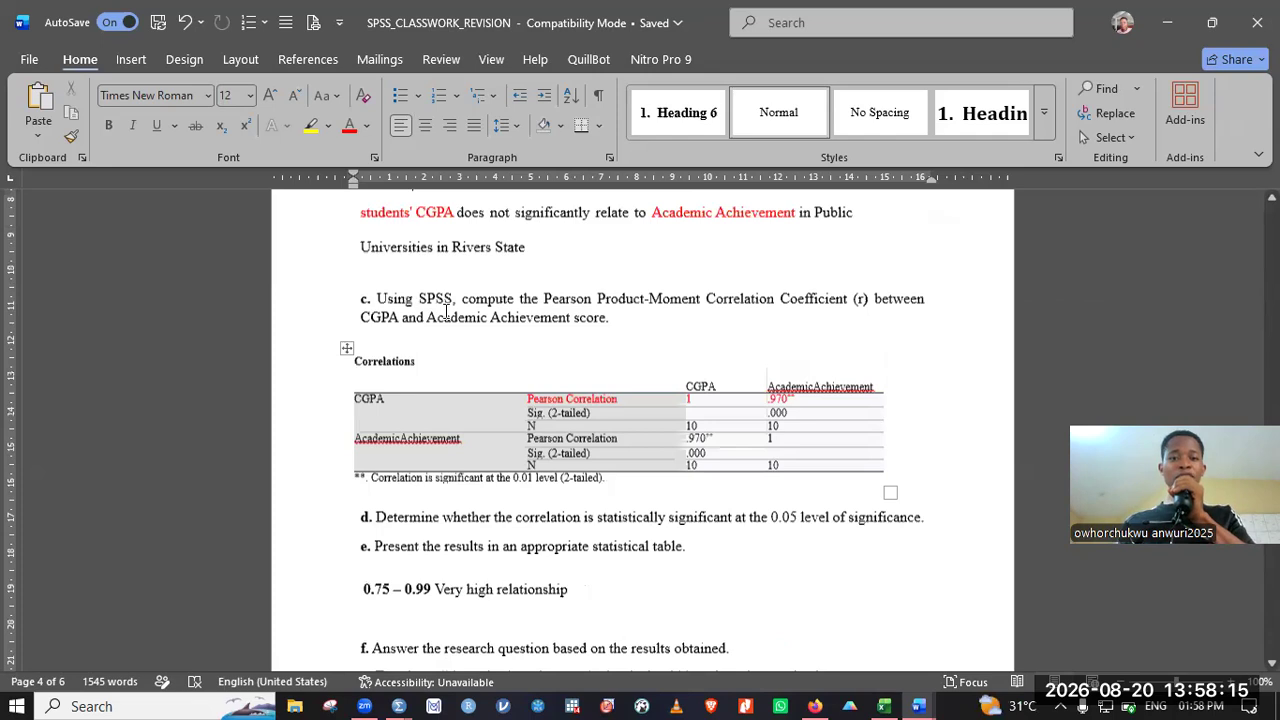
pyautogui.scroll(1, 446, 312)
pyautogui.click(366, 296)
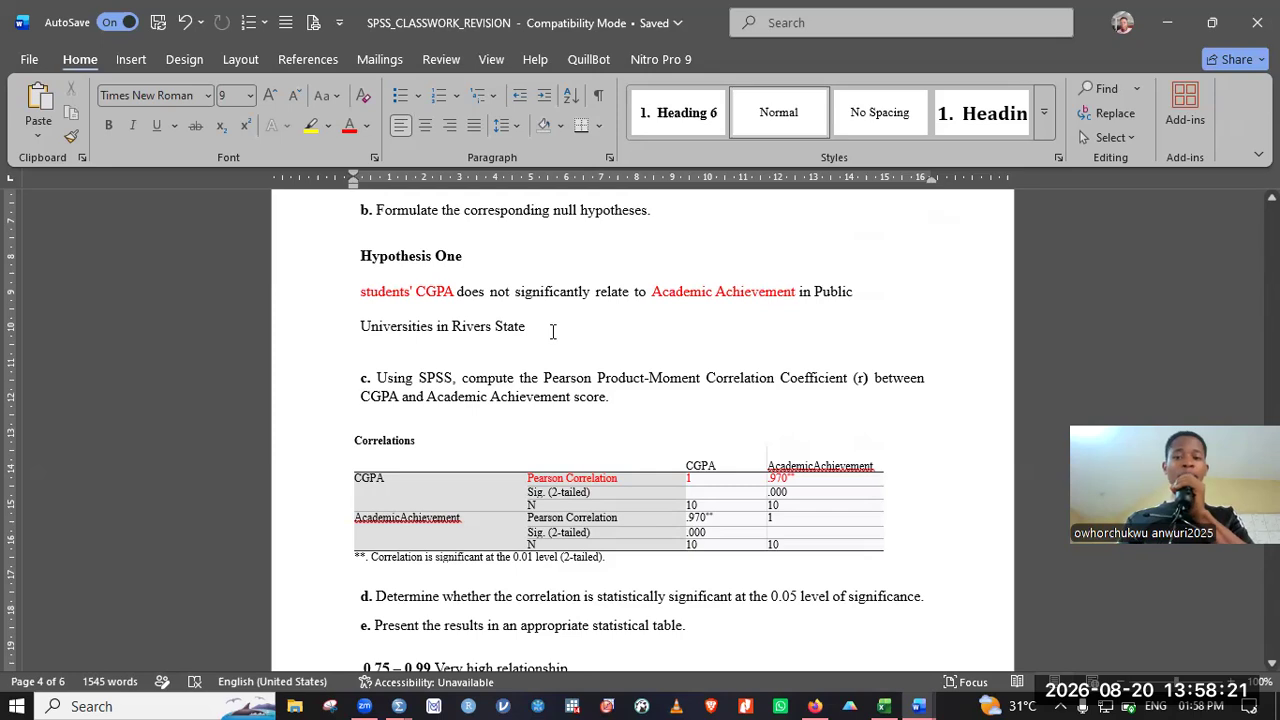
pyautogui.moveTo(526, 327); pyautogui.dragTo(378, 303)
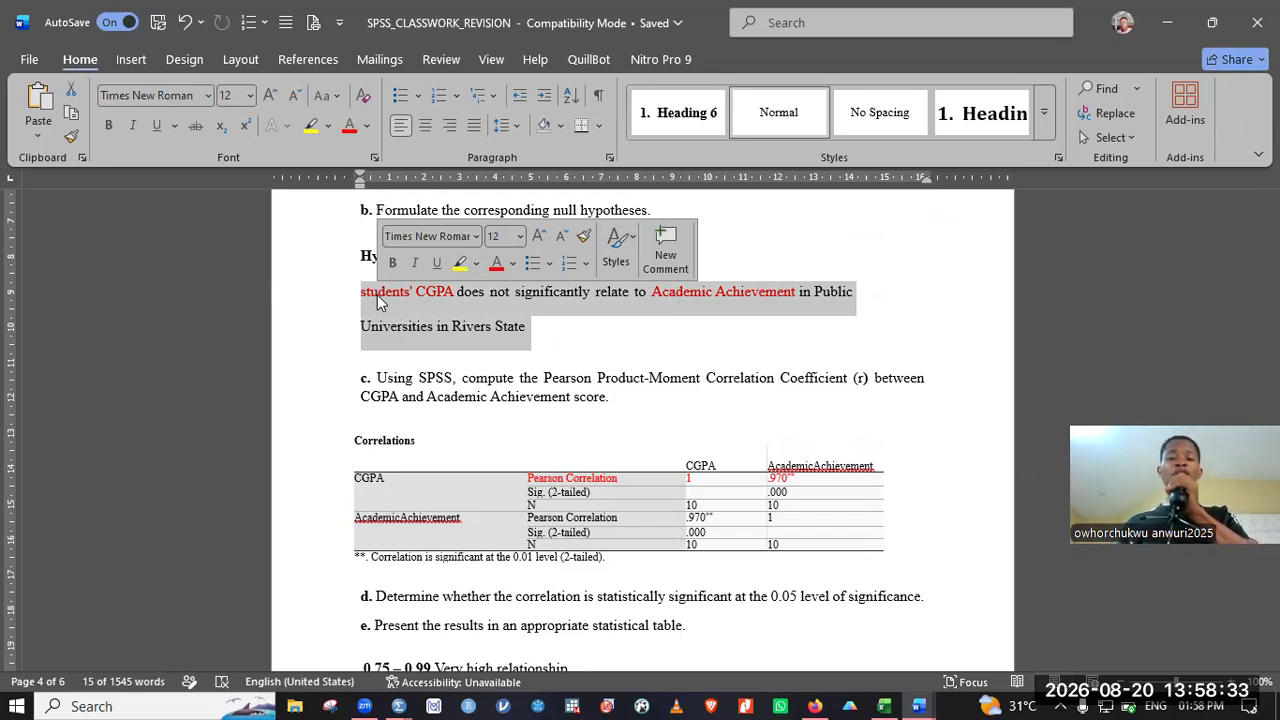
# Step: Copy the two p-value decision rules for accepting or rejecting the hypothesis from below Question 1's t-test table
pyautogui.click(471, 378)
pyautogui.press('Up')
pyautogui.press('Up')
pyautogui.press('Up')
pyautogui.press('Up')
pyautogui.press('Up')
pyautogui.press('Up')
pyautogui.press('Up')
pyautogui.press('Up')
pyautogui.press('Up')
pyautogui.press('Up')
pyautogui.press('Up')
pyautogui.press('Up')
pyautogui.press('Up')
pyautogui.press('Up')
pyautogui.press('Up')
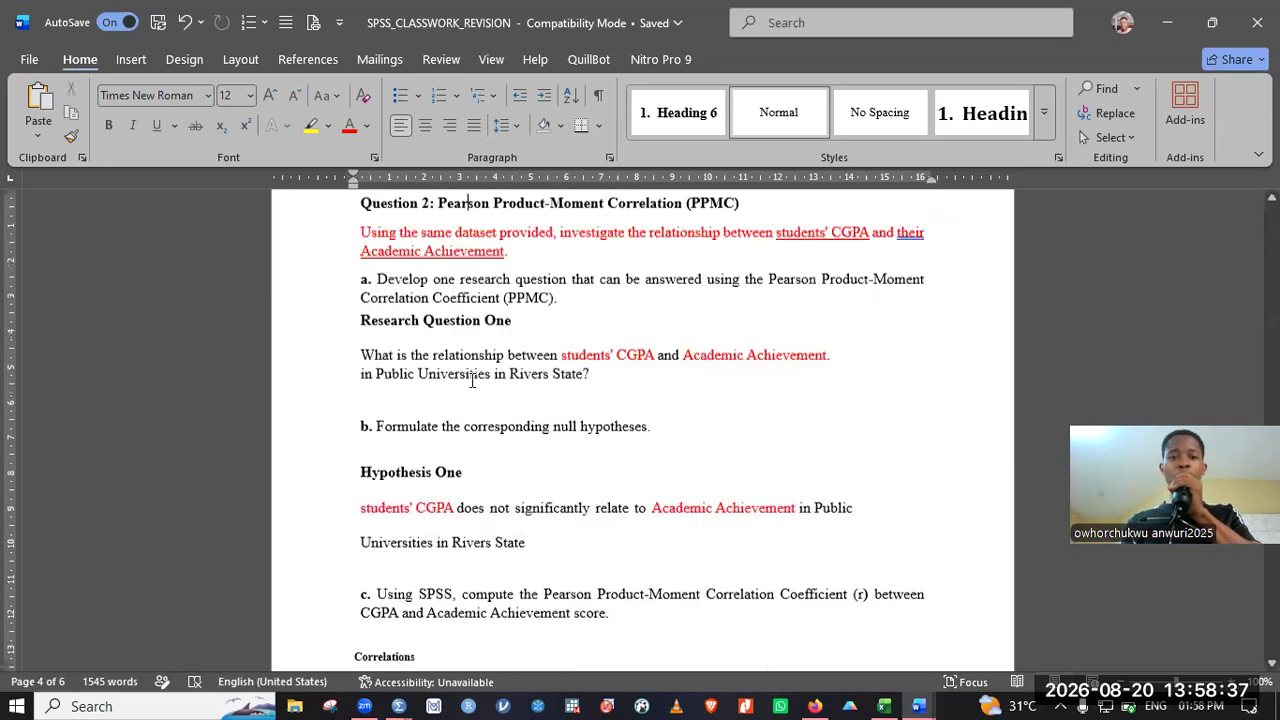
pyautogui.press('Up')
pyautogui.press('Up')
pyautogui.press('Up')
pyautogui.press('Up')
pyautogui.press('Up')
pyautogui.press('Up')
pyautogui.press('Up')
pyautogui.press('Up')
pyautogui.press('Up')
pyautogui.press('Up')
pyautogui.press('Up')
pyautogui.press('Up')
pyautogui.press('Up')
pyautogui.press('Up')
pyautogui.click(655, 325)
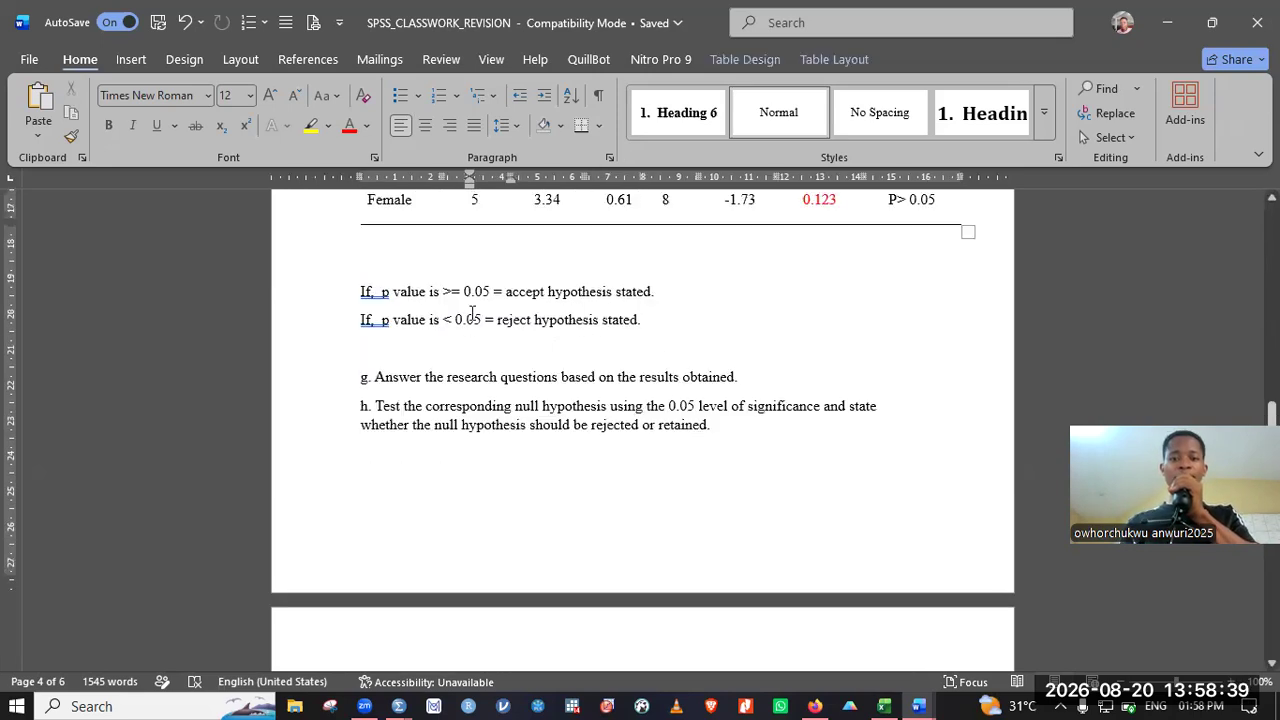
pyautogui.moveTo(655, 325); pyautogui.dragTo(349, 306)
pyautogui.hotkey('ctrl', 'c')
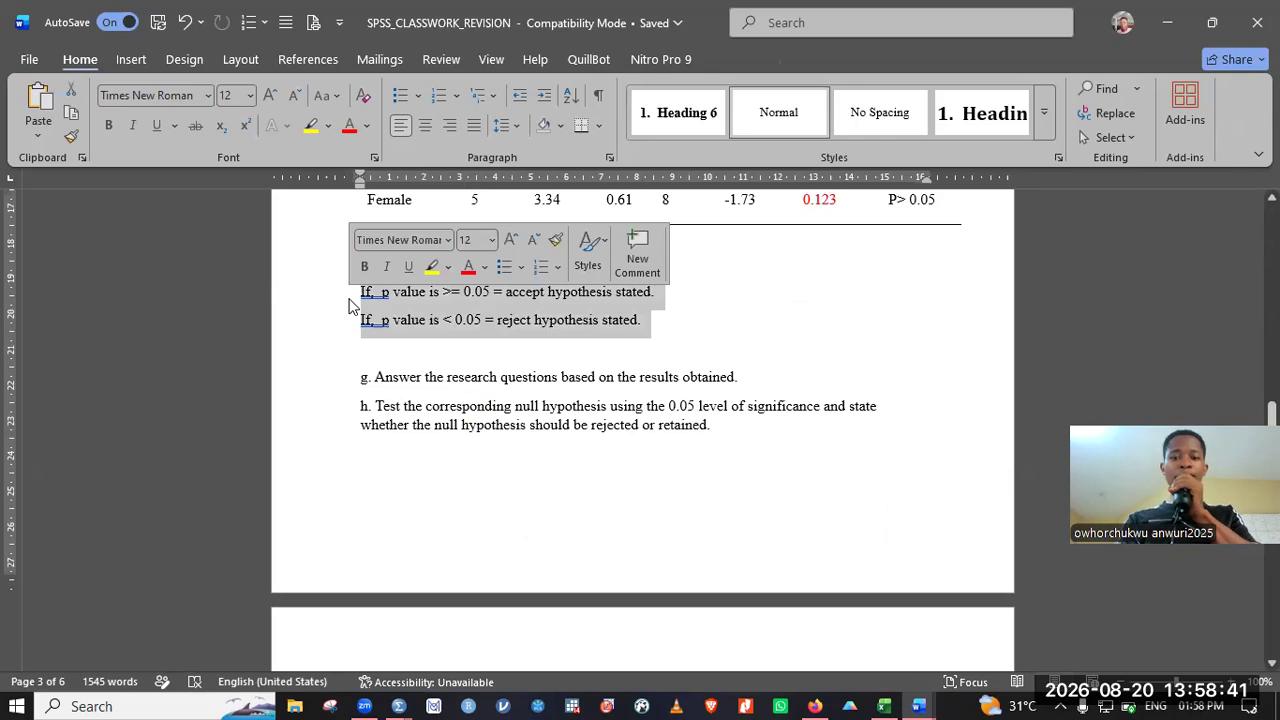
# Step: Insert blank lines between the "0.75 – 0.99 Very high relationship" line and task f, moving tasks f to h onto the next page
pyautogui.press('Down')
pyautogui.press('Down')
pyautogui.press('Down')
pyautogui.press('Down')
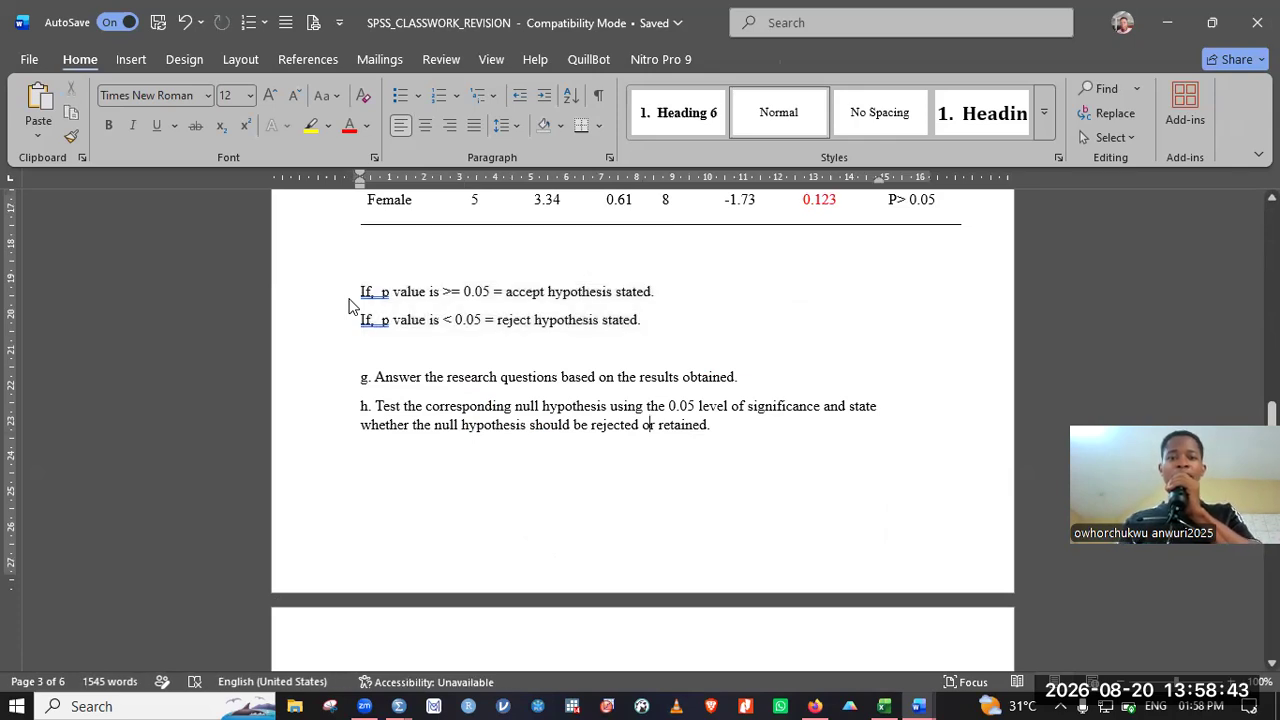
pyautogui.scroll(-4, 349, 306)
pyautogui.press('Down')
pyautogui.press('Down')
pyautogui.press('Down')
pyautogui.press('Down')
pyautogui.press('Down')
pyautogui.press('Down')
pyautogui.press('Down')
pyautogui.press('Down')
pyautogui.press('Down')
pyautogui.press('Down')
pyautogui.press('Down')
pyautogui.press('Down')
pyautogui.press('Down')
pyautogui.press('Down')
pyautogui.press('Down')
pyautogui.press('Down')
pyautogui.press('Down')
pyautogui.press('Down')
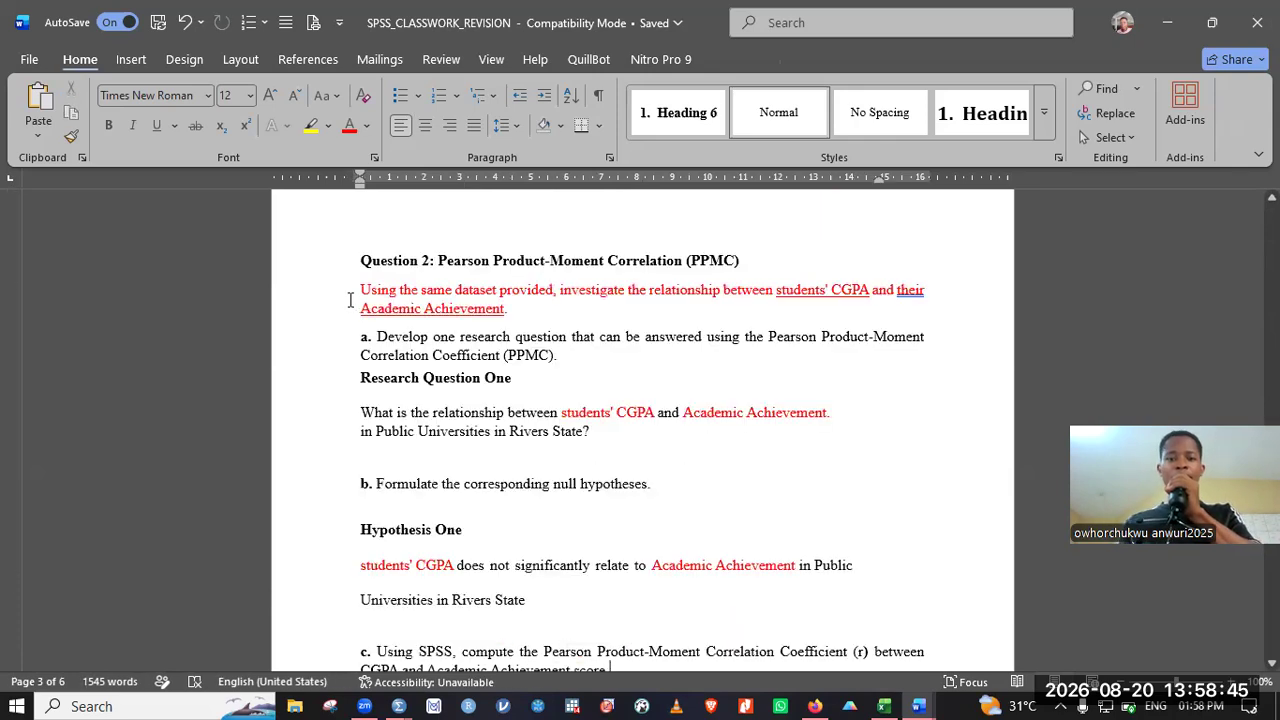
pyautogui.press('Down')
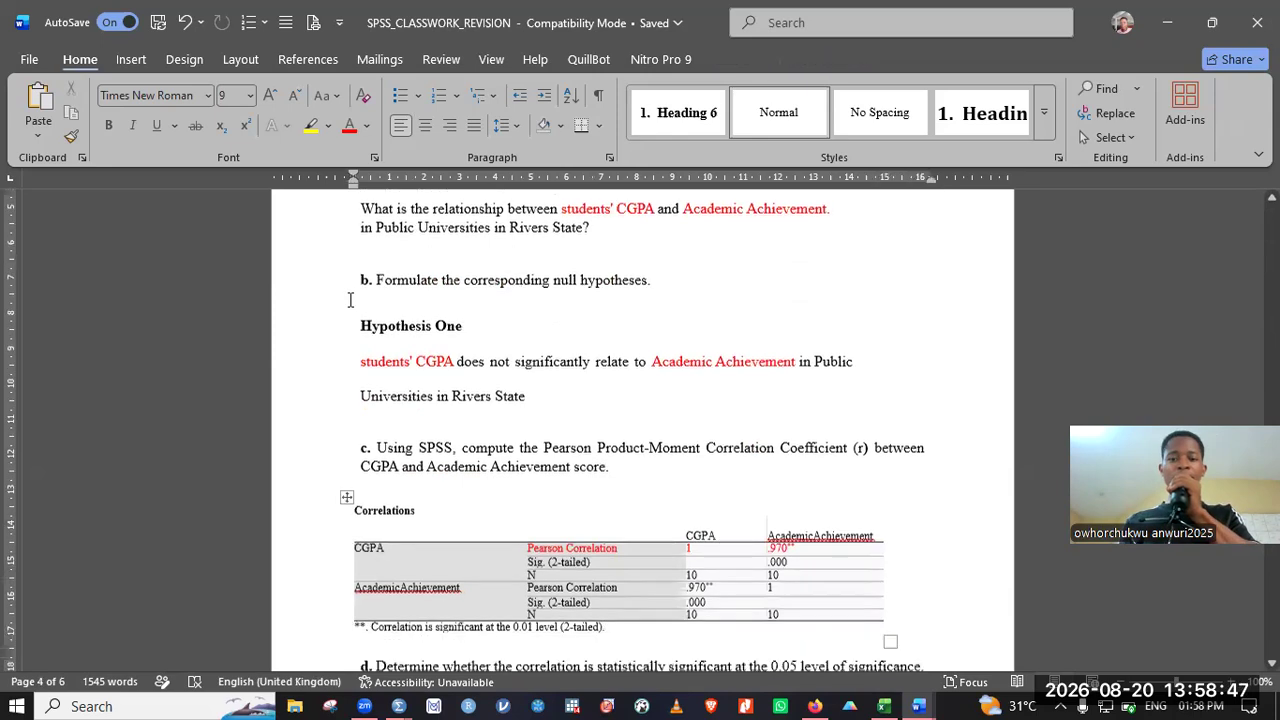
pyautogui.press('Down')
pyautogui.press('Down')
pyautogui.press('Down')
pyautogui.scroll(-3, 350, 300)
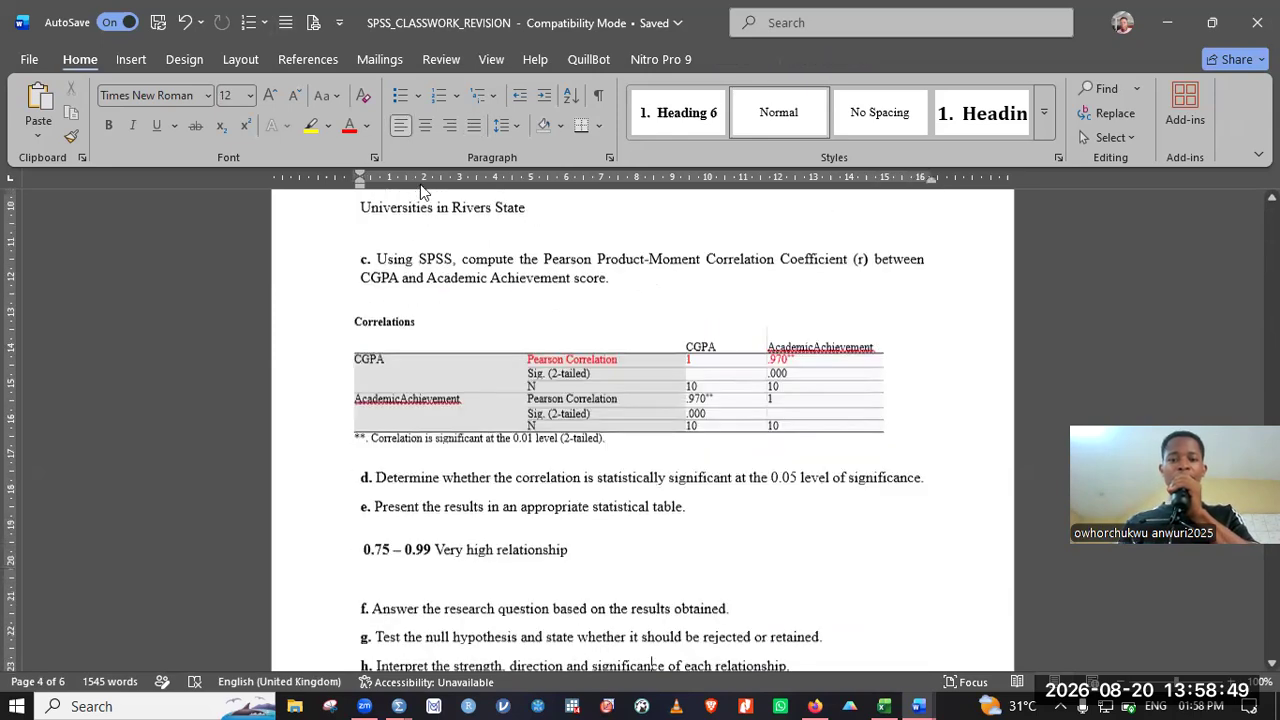
pyautogui.scroll(-4, 780, 297)
pyautogui.click(491, 349)
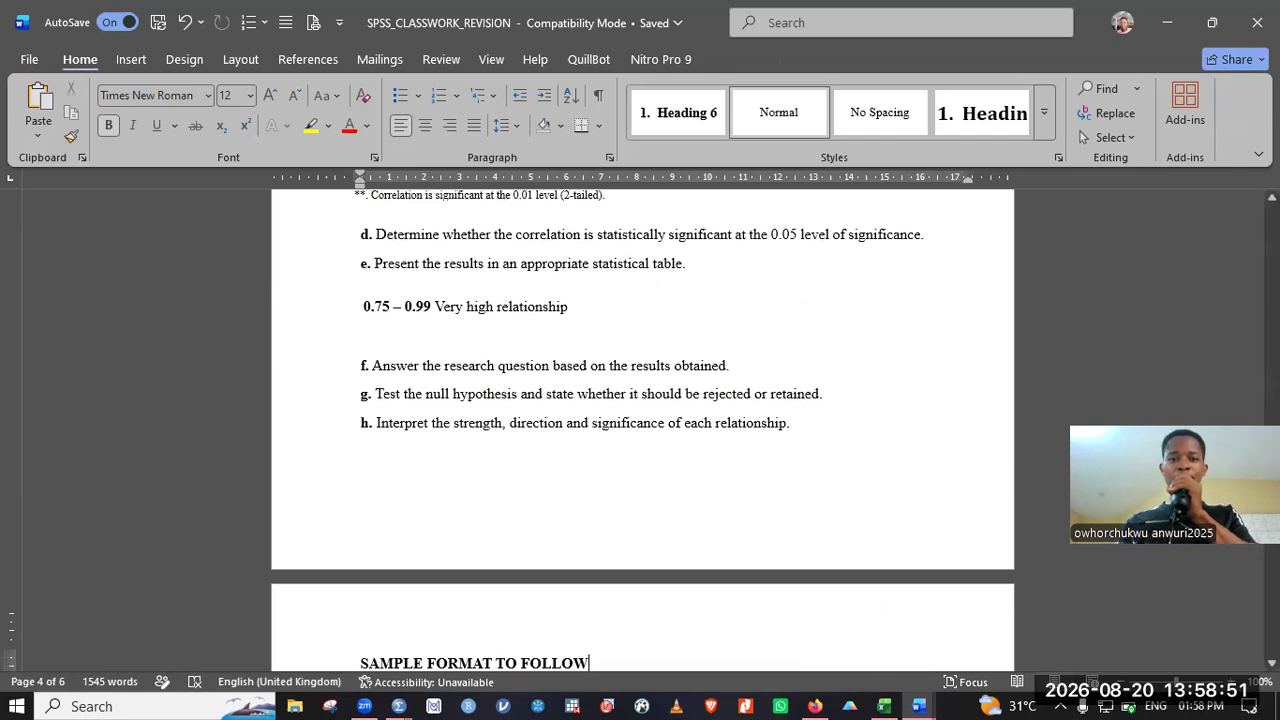
pyautogui.press('Return')
pyautogui.press('Return')
pyautogui.press('Return')
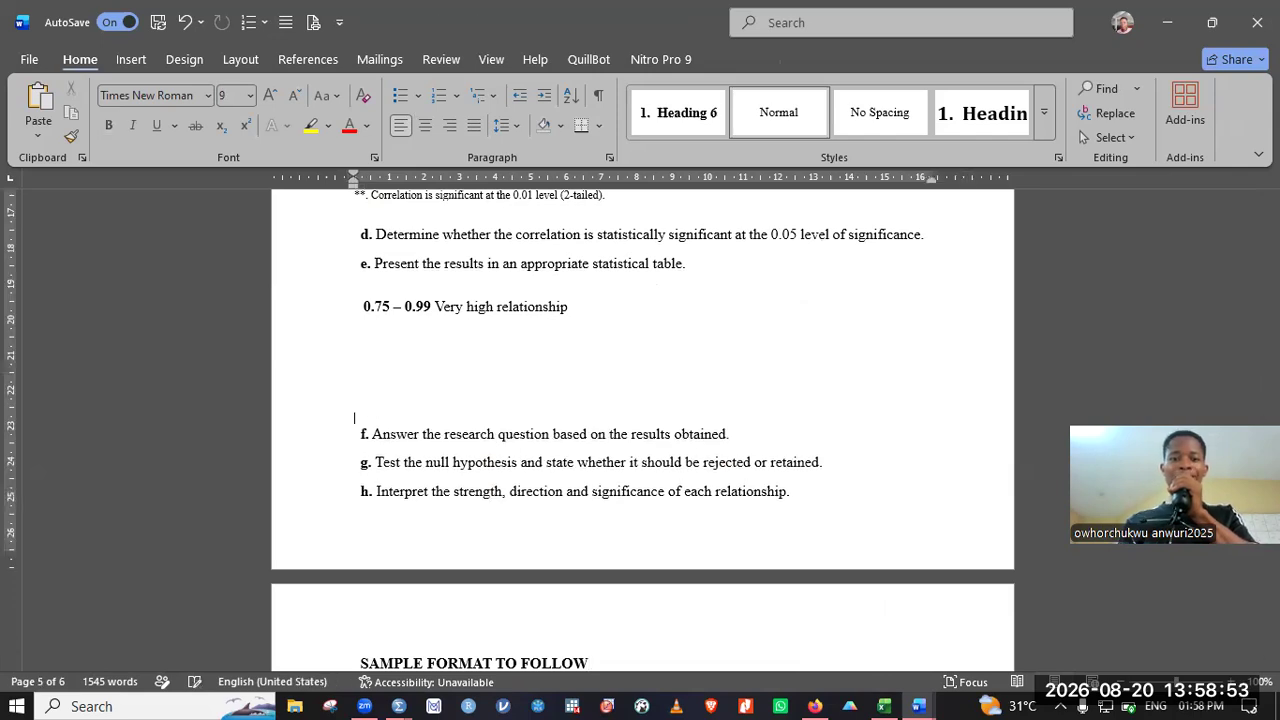
pyautogui.press('Return')
pyautogui.press('Return')
pyautogui.press('Return')
pyautogui.press('Return')
pyautogui.press('Return')
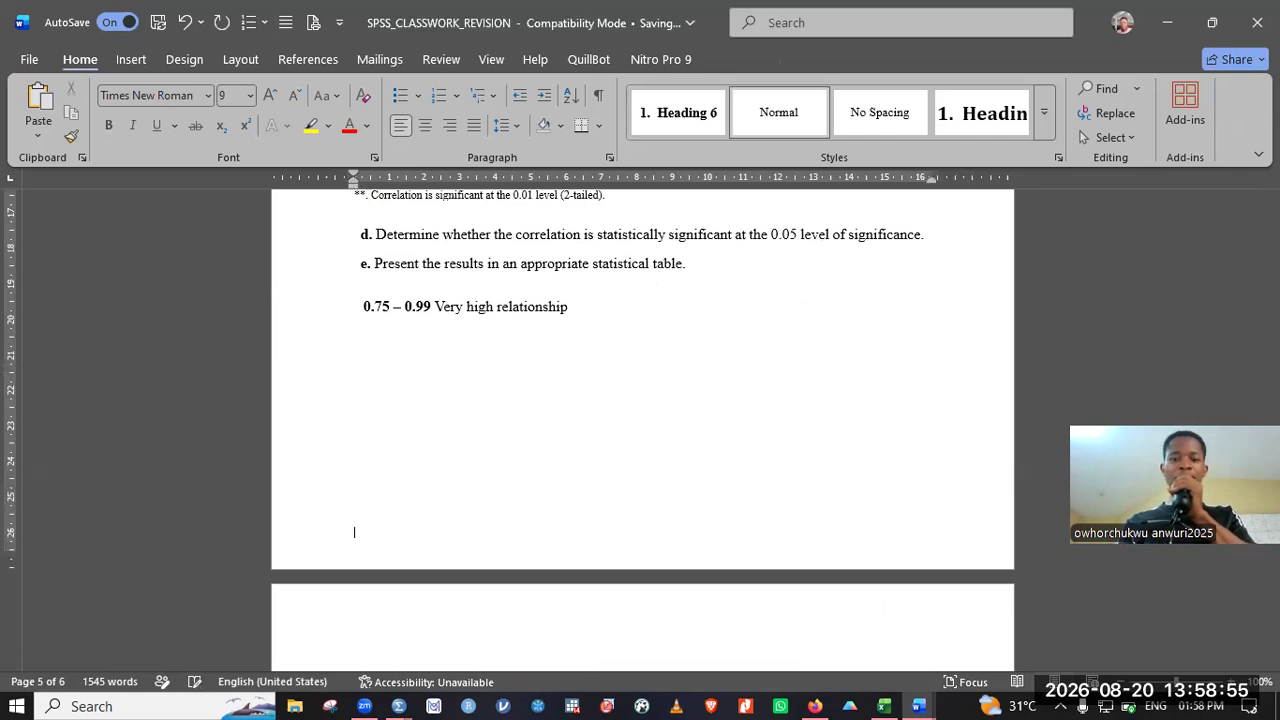
pyautogui.press('Return')
# Step: Paste the two p-value decision rules on a new line between tasks g and h of Question 2
pyautogui.press('Down')
pyautogui.press('Down')
pyautogui.press('Down')
pyautogui.press('Down')
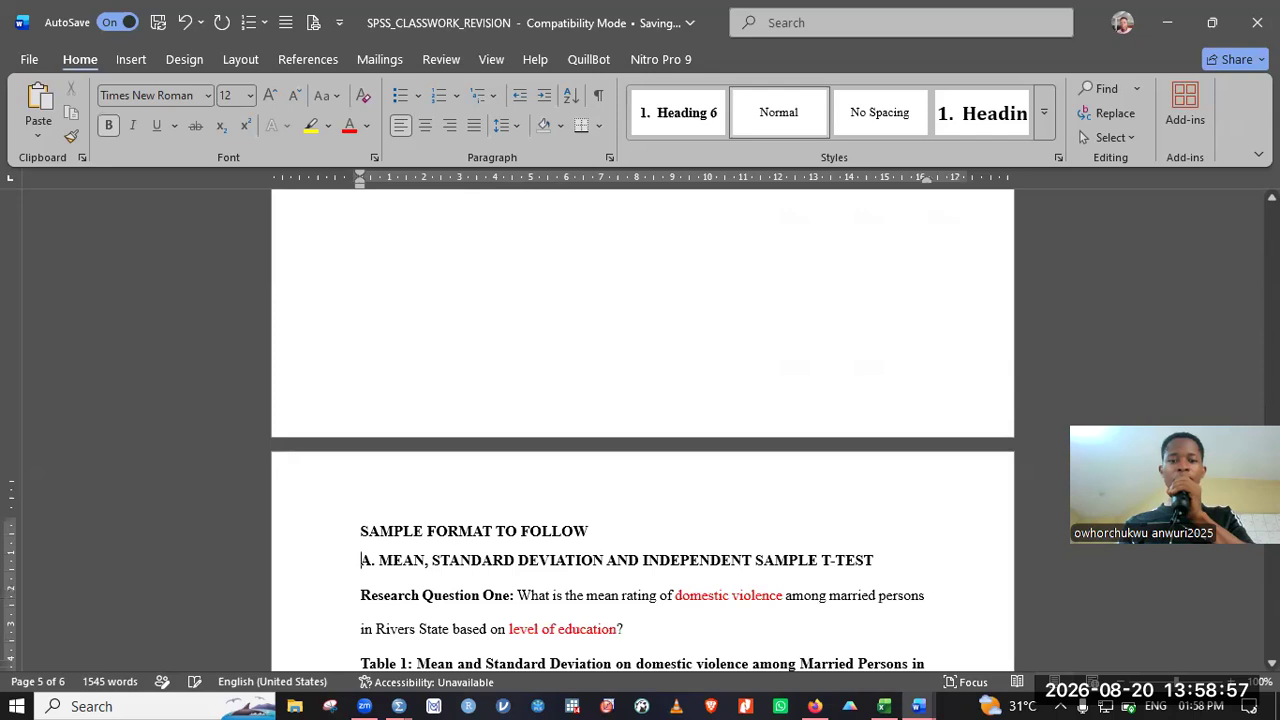
pyautogui.press('Up')
pyautogui.press('Up')
pyautogui.press('Up')
pyautogui.press('Up')
pyautogui.press('Up')
pyautogui.press('Up')
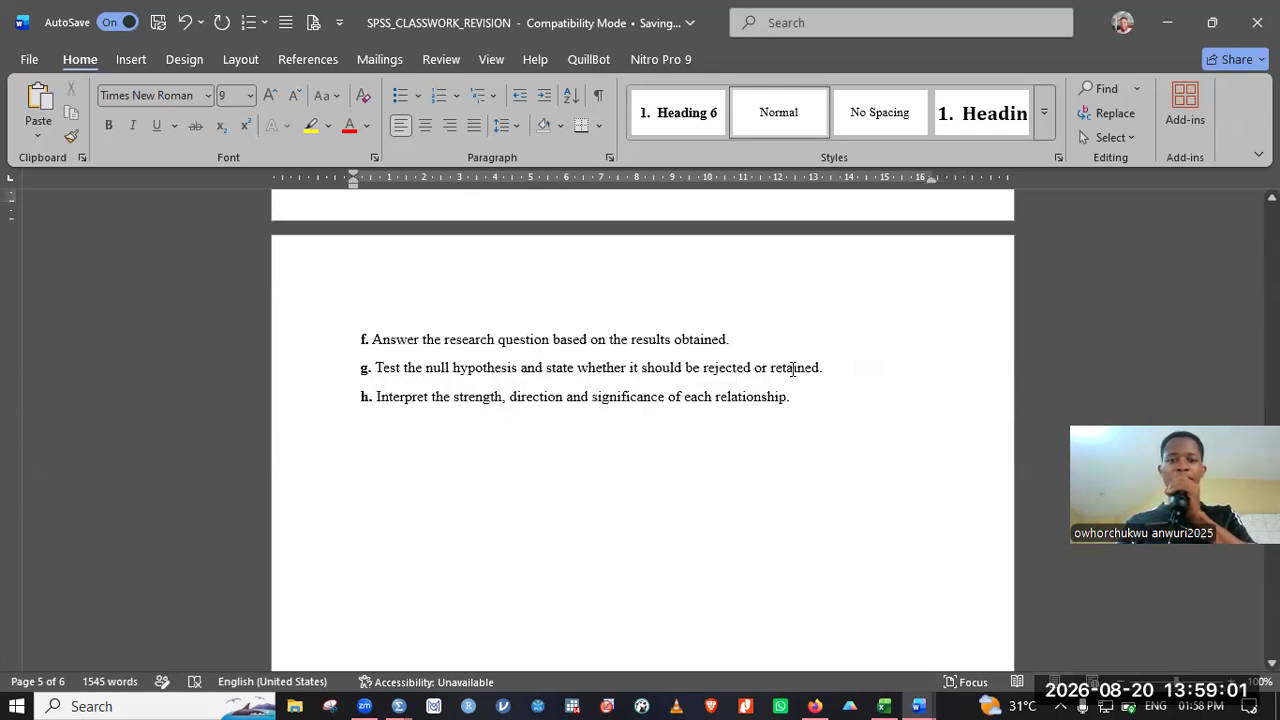
pyautogui.click(837, 371)
pyautogui.press('Return')
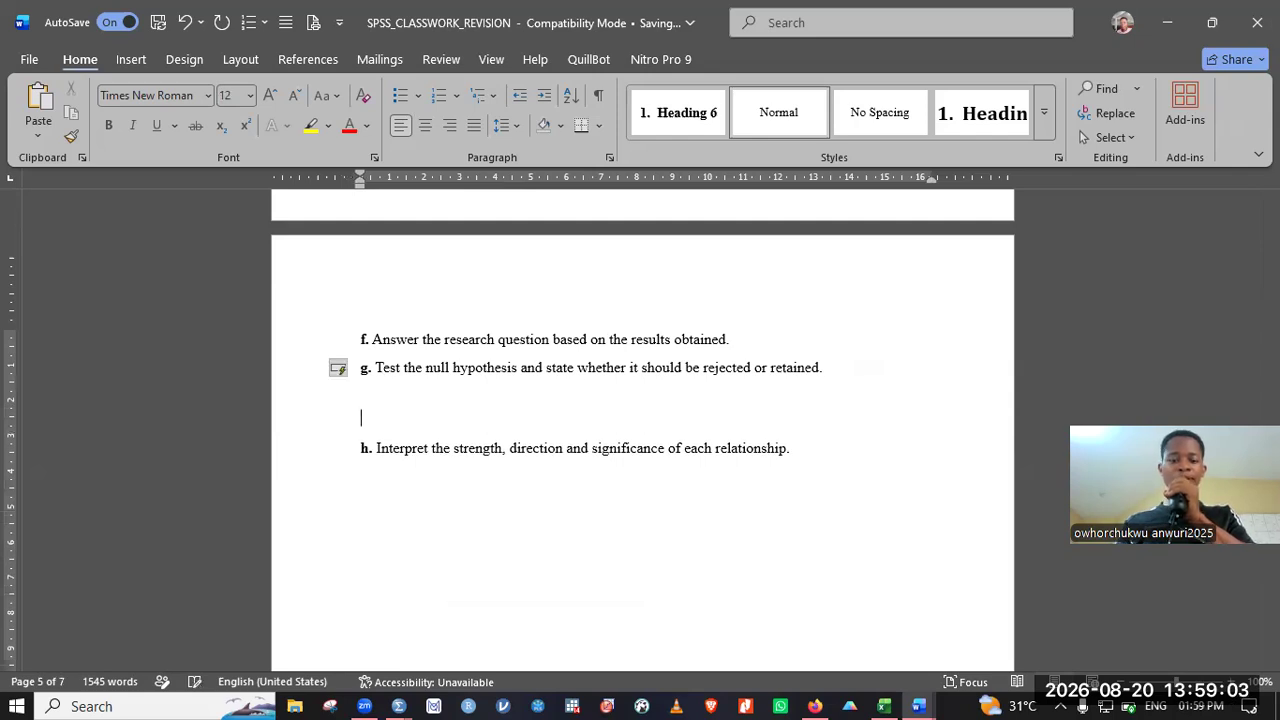
pyautogui.hotkey('ctrl', 'v')
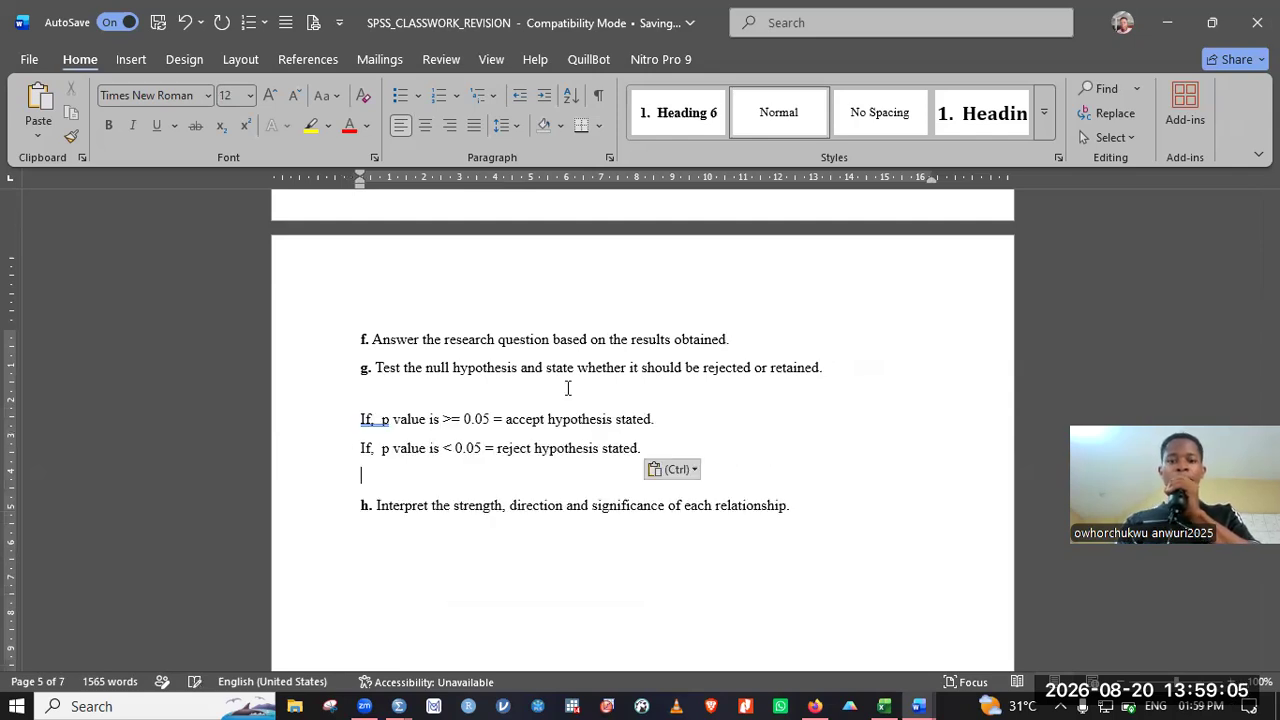
# Step: Colour the Sig. (2-tailed) label and its CGPA value in the AcademicAchievement row of the Correlations table red
pyautogui.press('Up')
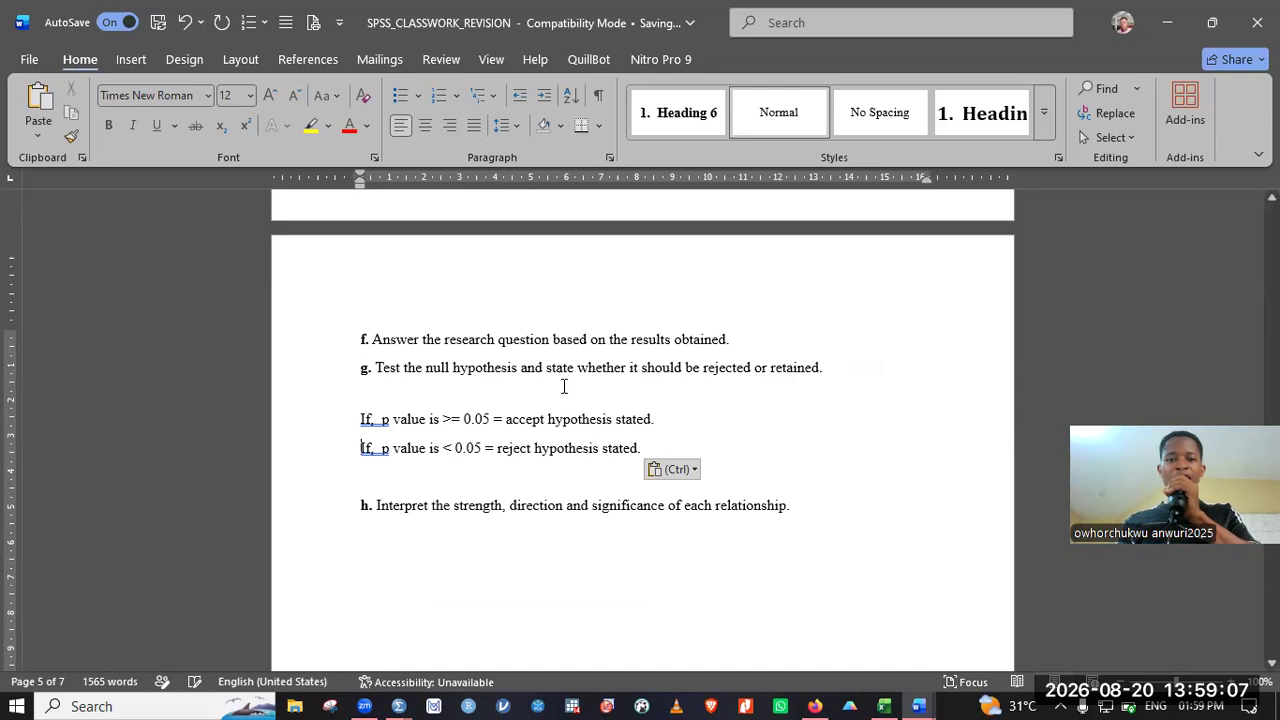
pyautogui.scroll(1, 564, 386)
pyautogui.scroll(4, 564, 386)
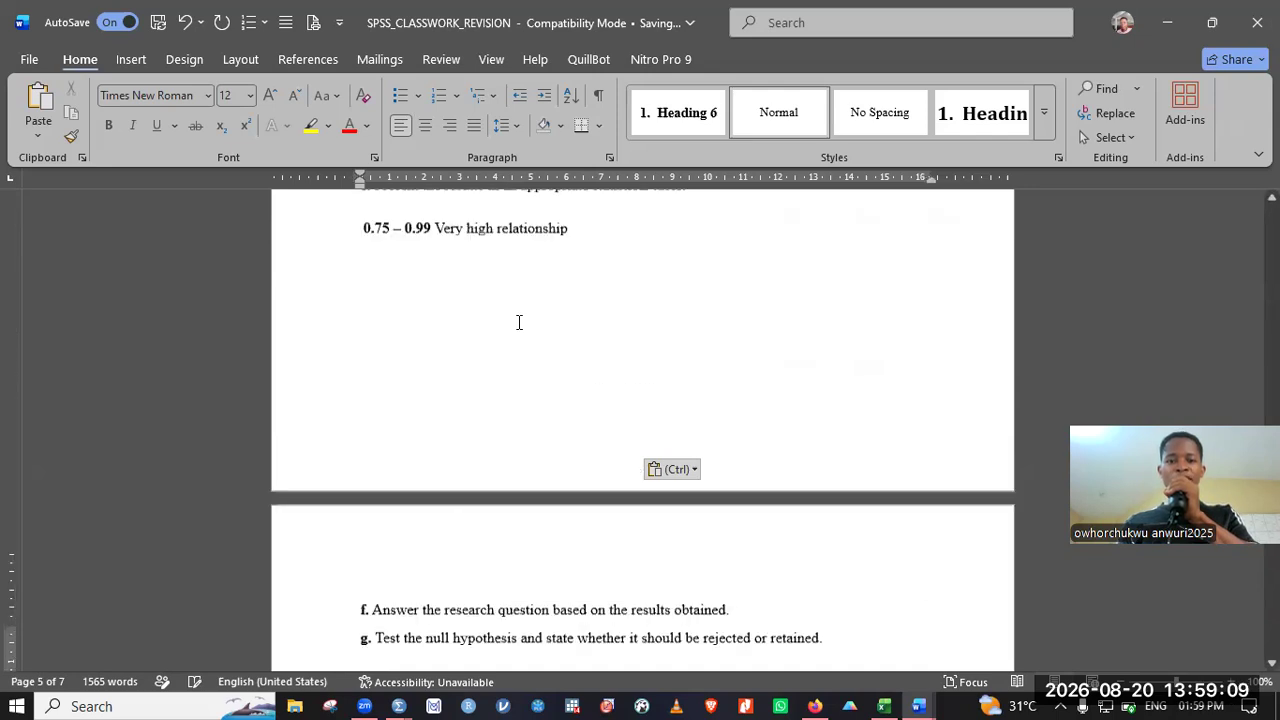
pyautogui.scroll(4, 517, 320)
pyautogui.scroll(1, 581, 283)
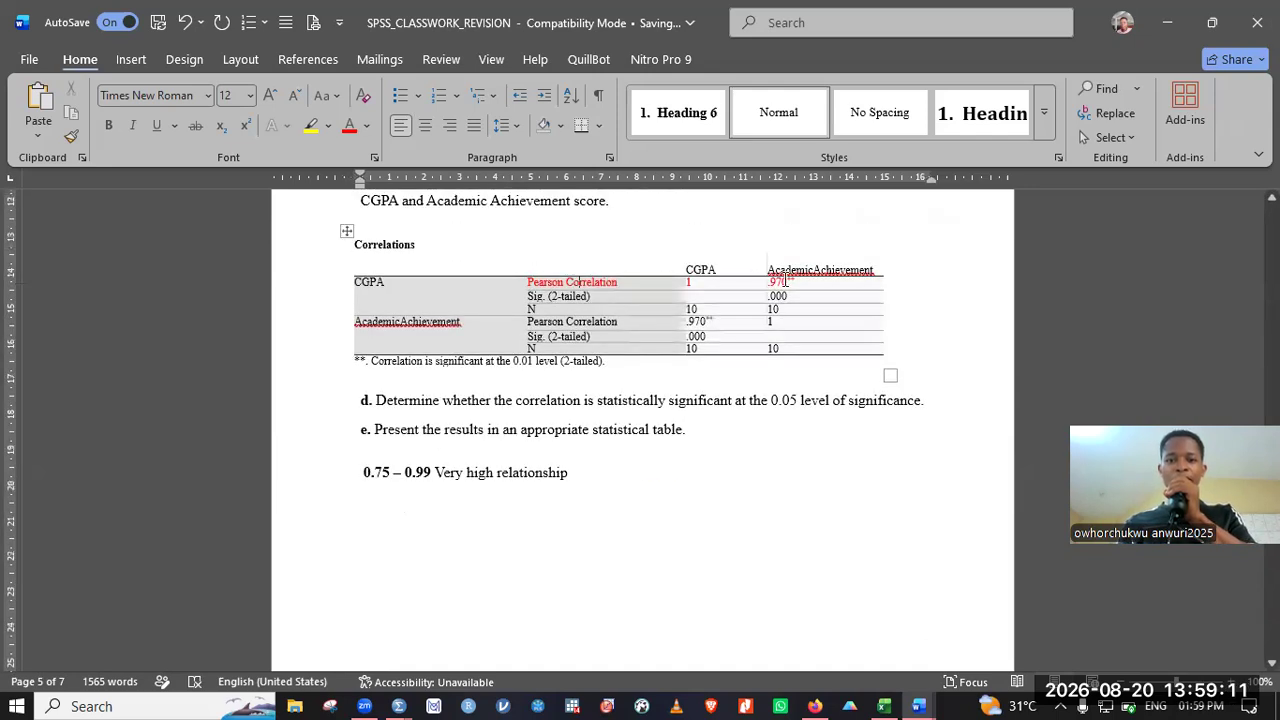
pyautogui.click(781, 290)
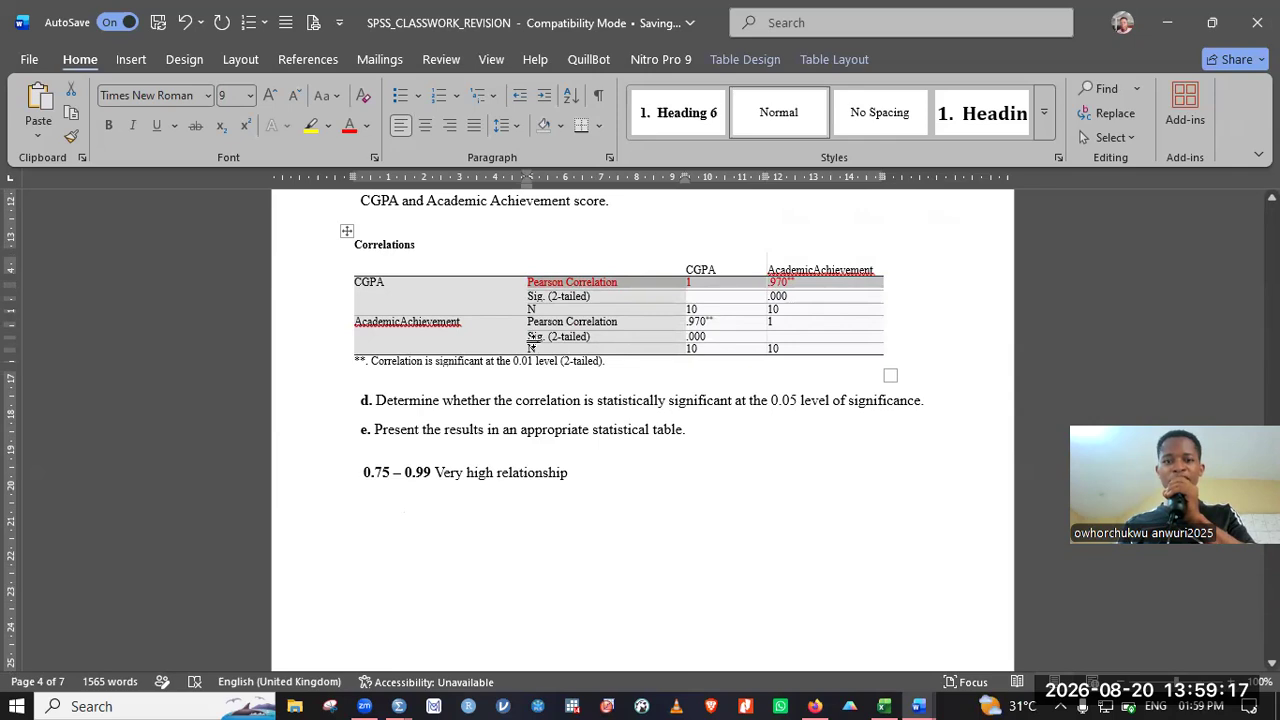
pyautogui.click(528, 342)
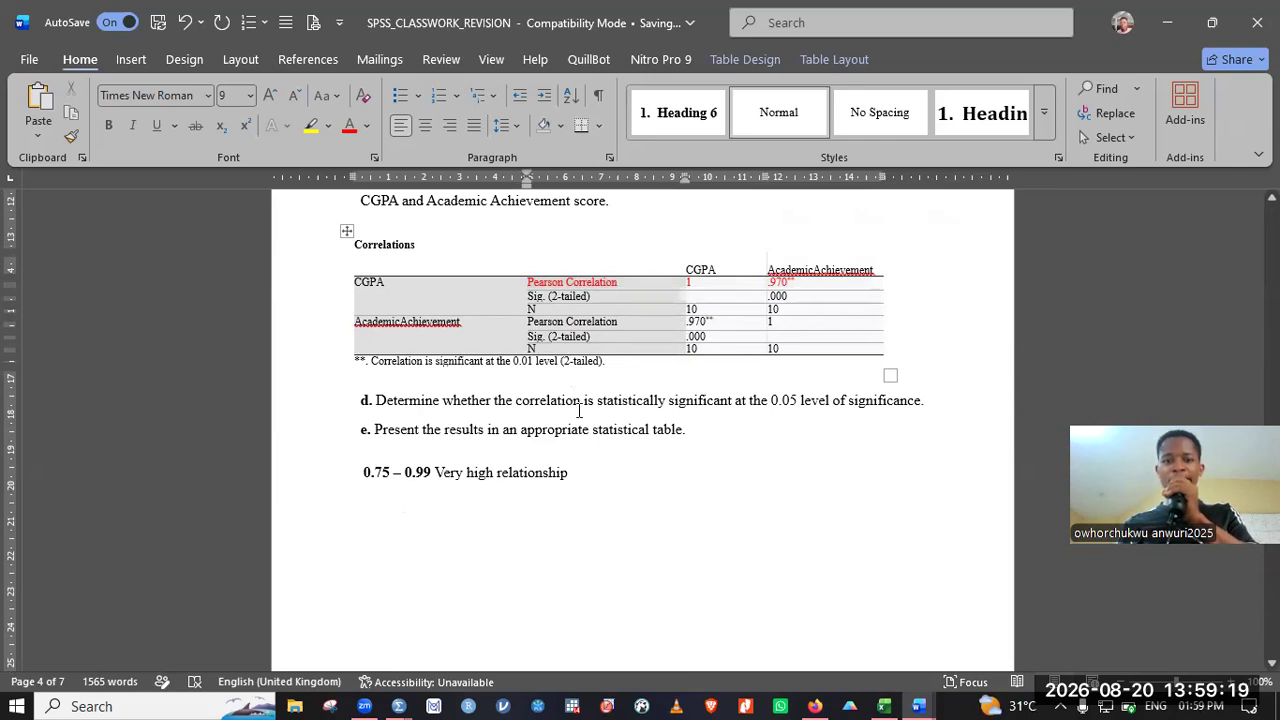
pyautogui.hotkey('ctrl', 'shift', 'Right')
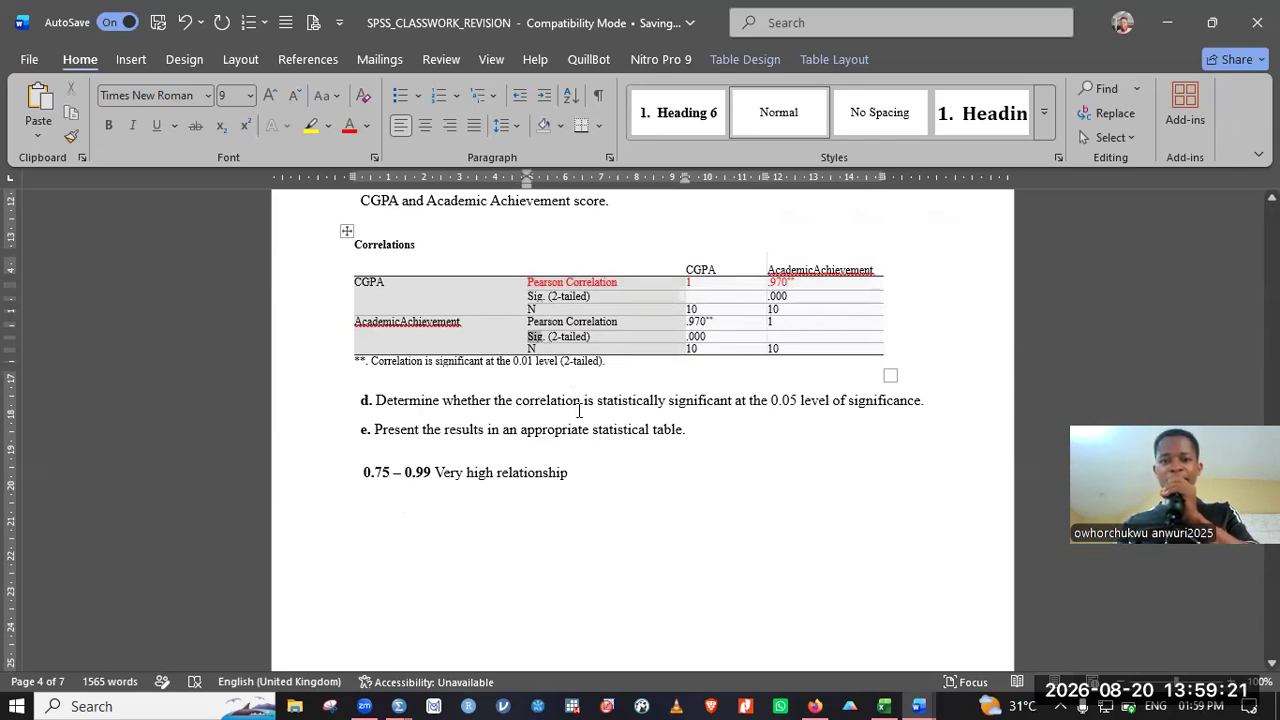
pyautogui.hotkey('shift', 'End')
pyautogui.hotkey('shift', 'Right')
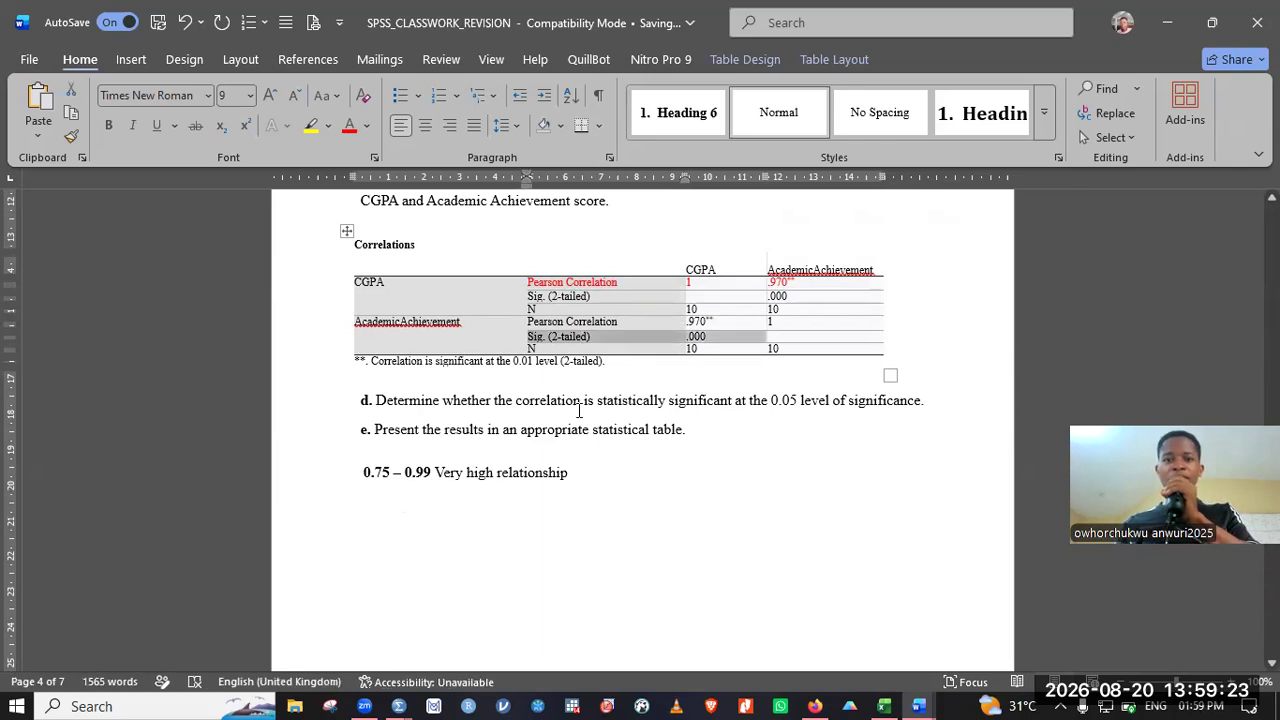
pyautogui.click(712, 345)
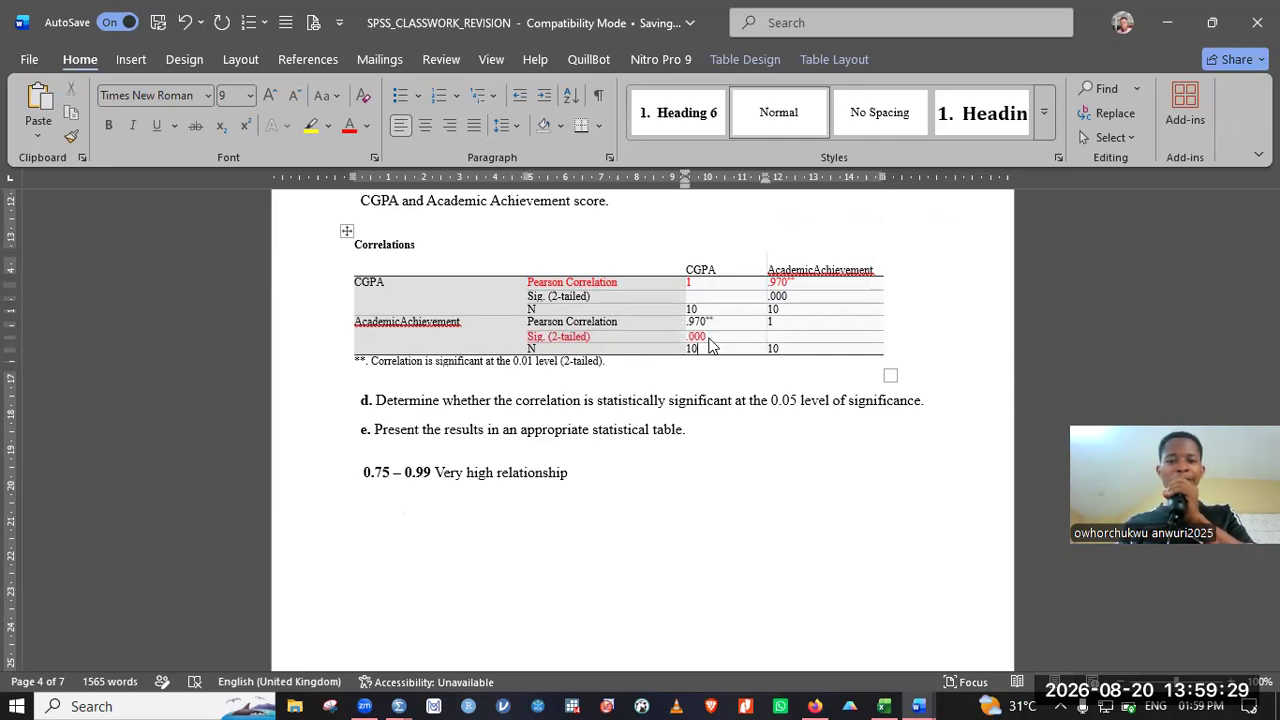
# Step: Add the line "P = 0.00" below the two p-value decision rules of task g in Question 2
pyautogui.press('Down')
pyautogui.press('Down')
pyautogui.press('Down')
pyautogui.press('Down')
pyautogui.press('Down')
pyautogui.scroll(10, 712, 346)
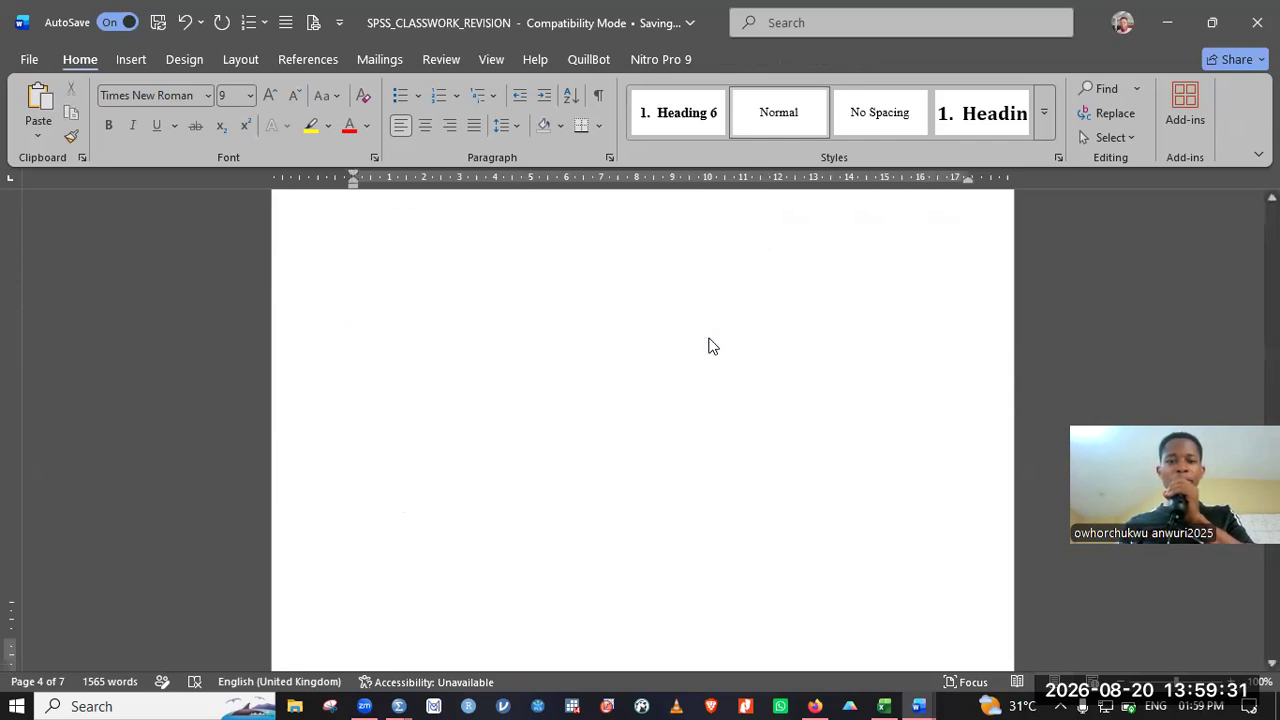
pyautogui.press('Down')
pyautogui.press('Down')
pyautogui.press('Down')
pyautogui.press('Up')
pyautogui.press('Up')
pyautogui.press('Up')
pyautogui.press('Up')
pyautogui.press('Up')
pyautogui.press('Up')
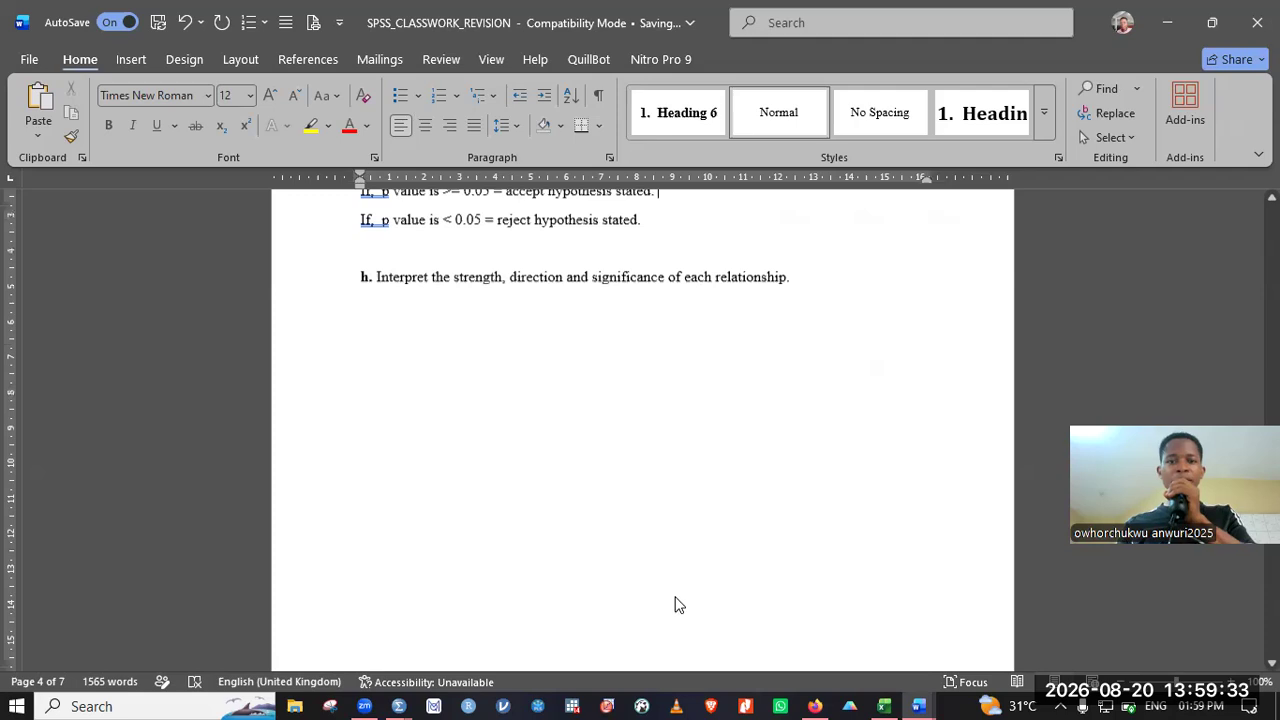
pyautogui.scroll(1, 510, 220)
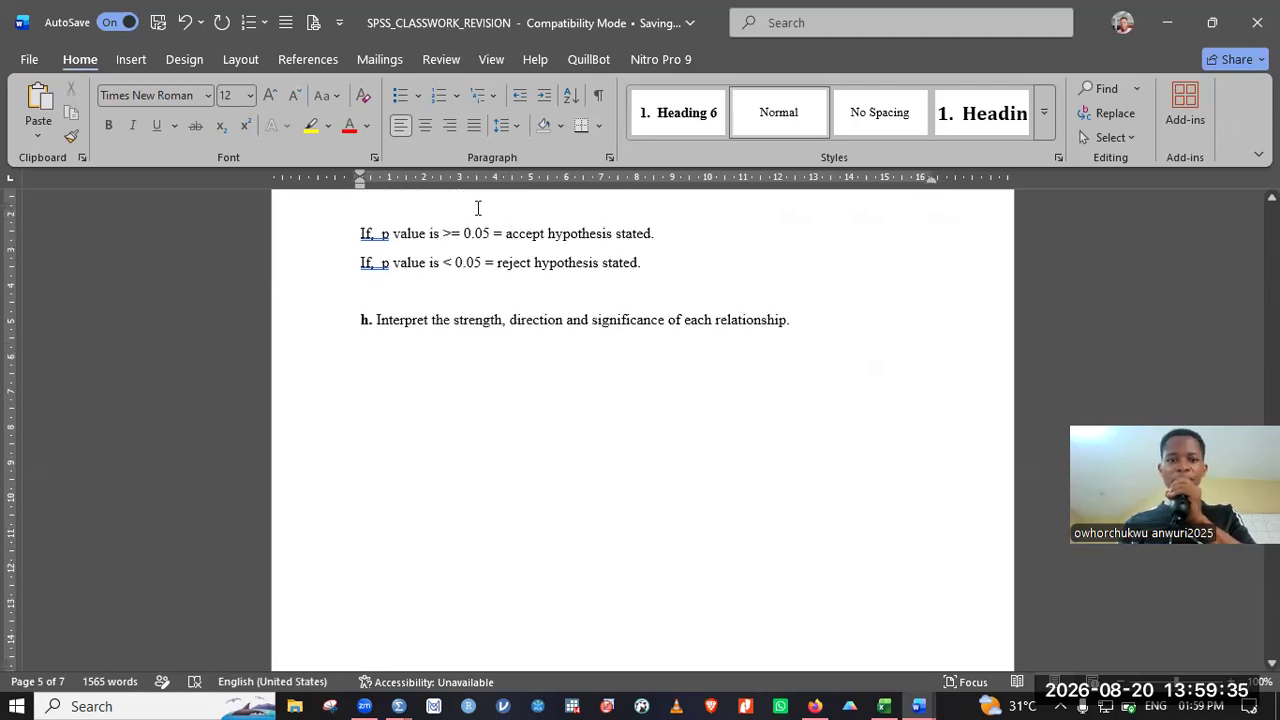
pyautogui.scroll(1, 477, 208)
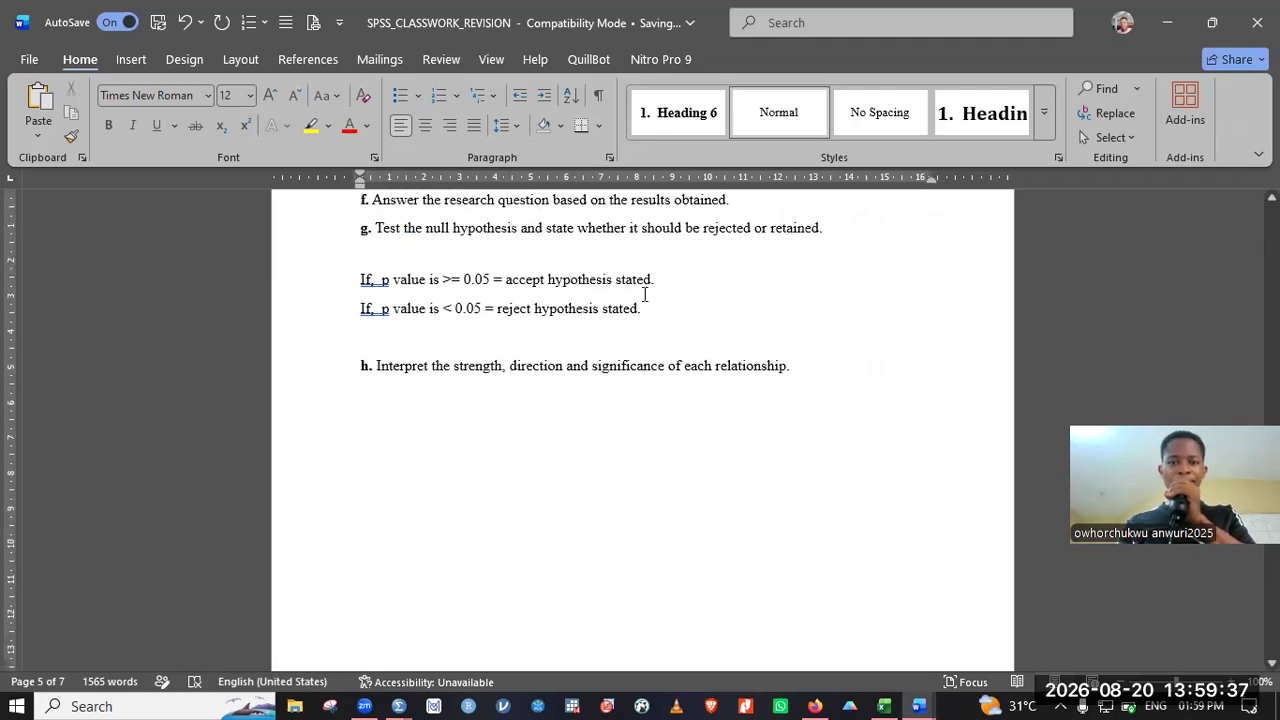
pyautogui.click(445, 343)
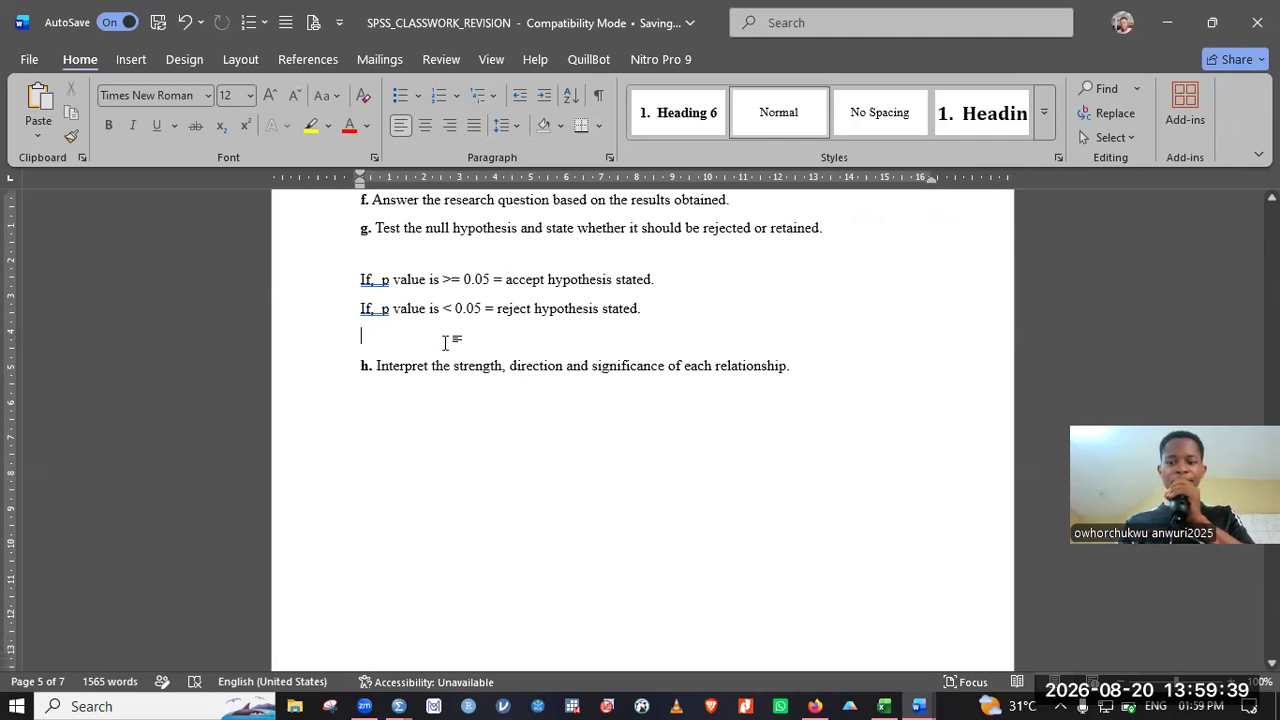
pyautogui.write('P = 0.000')
pyautogui.press('BackSpace')
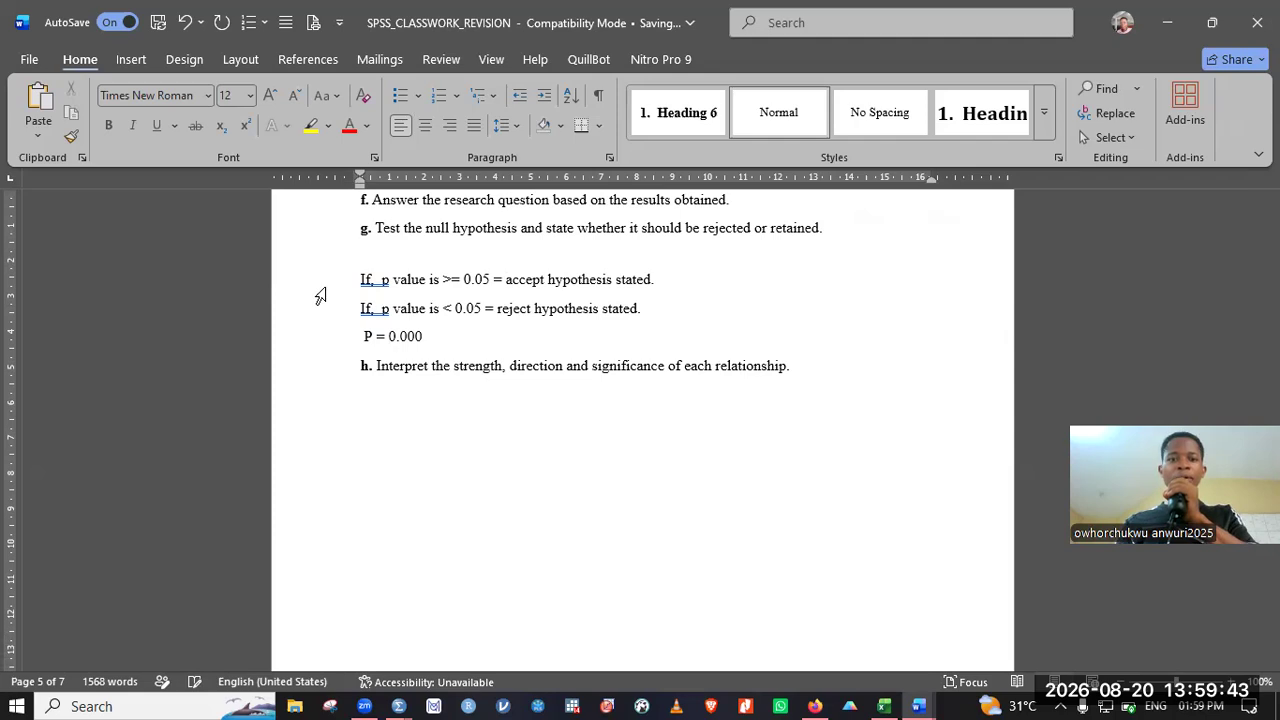
# Step: Expand the P label in the new p-value line so that it reads "P or sig (2-tail) = 0.00"
pyautogui.press('Left')
pyautogui.press('Left')
pyautogui.press('Left')
pyautogui.press('Left')
pyautogui.press('Left')
pyautogui.press('Left')
pyautogui.press('Left')
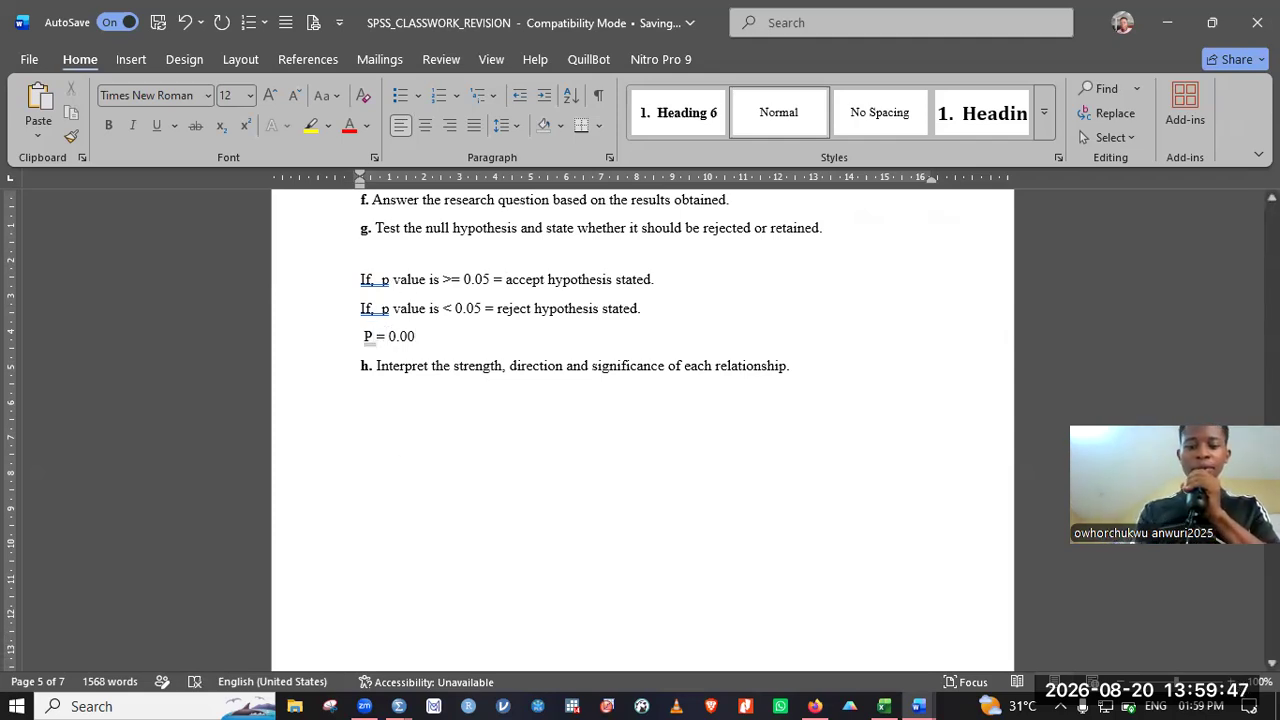
pyautogui.write('or sif')
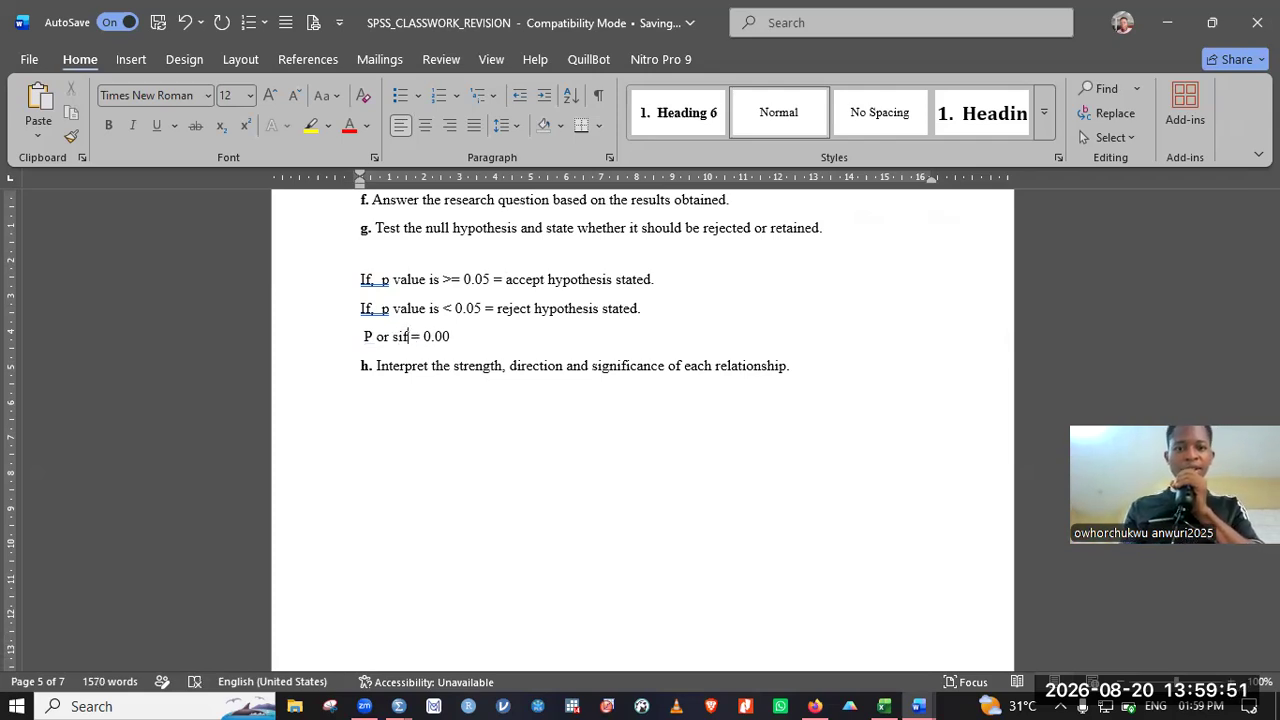
pyautogui.press('BackSpace')
pyautogui.write('g')
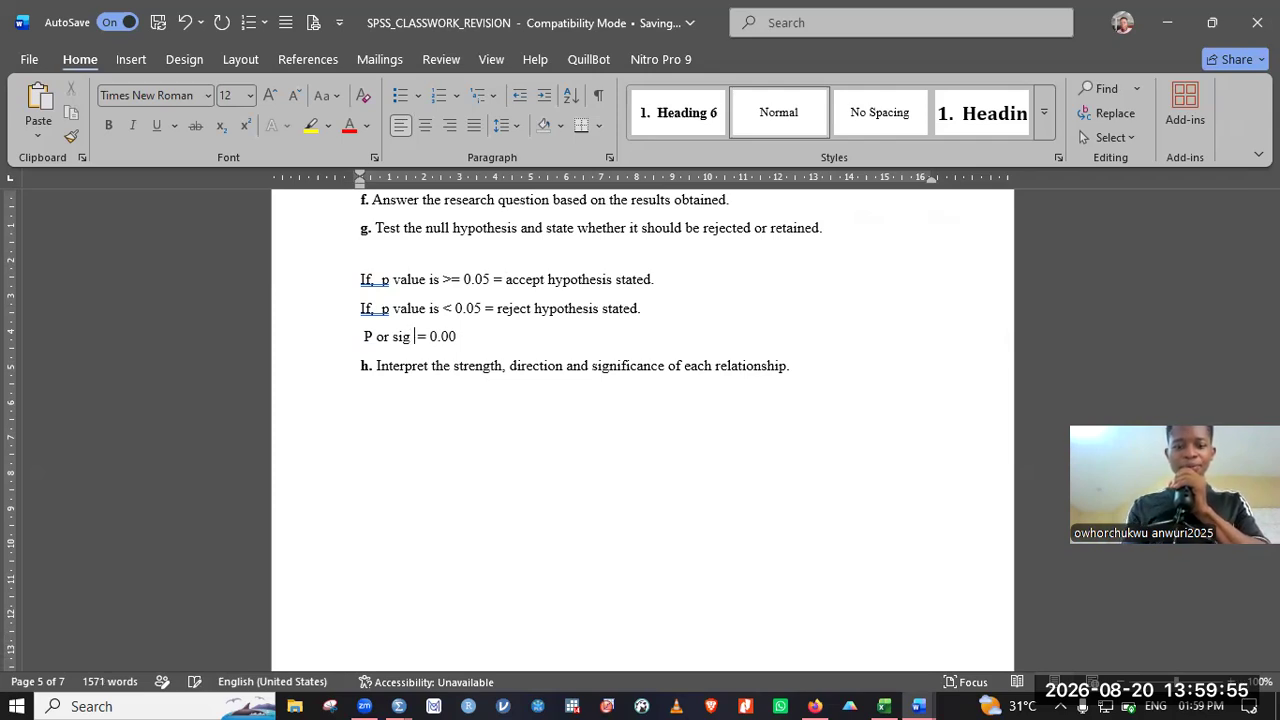
pyautogui.write(' (2-tail')
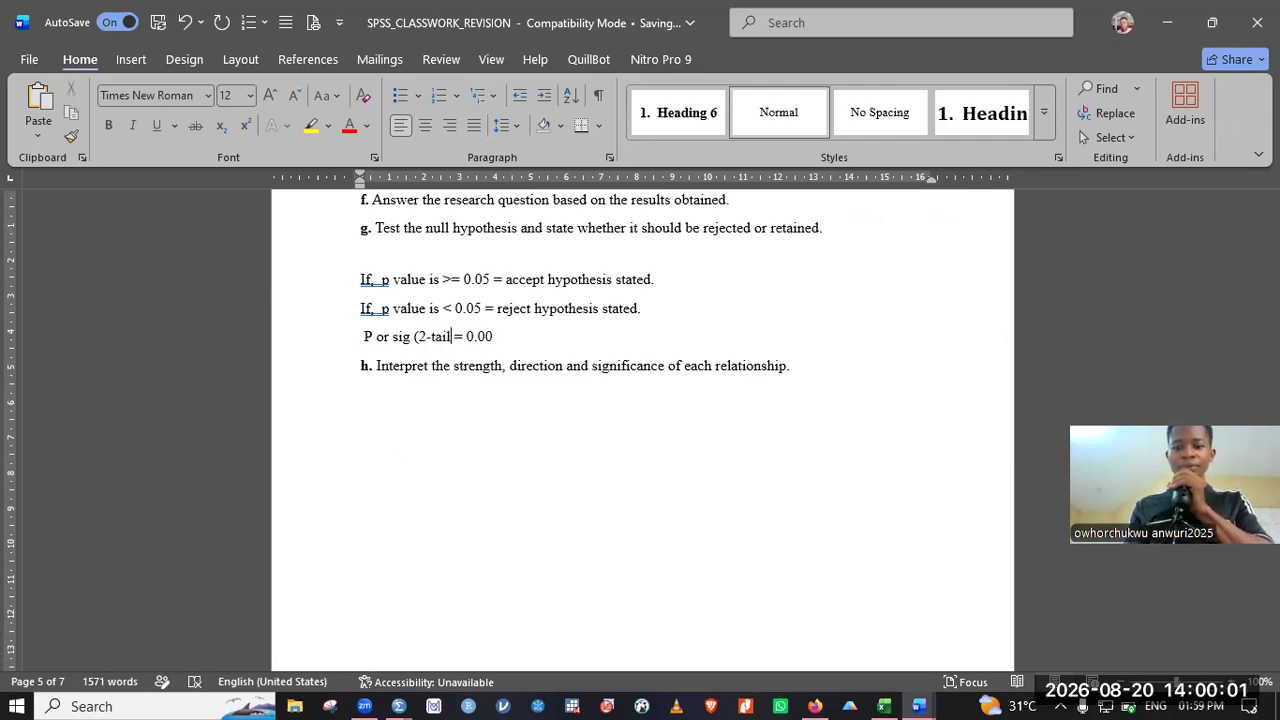
pyautogui.write(')')
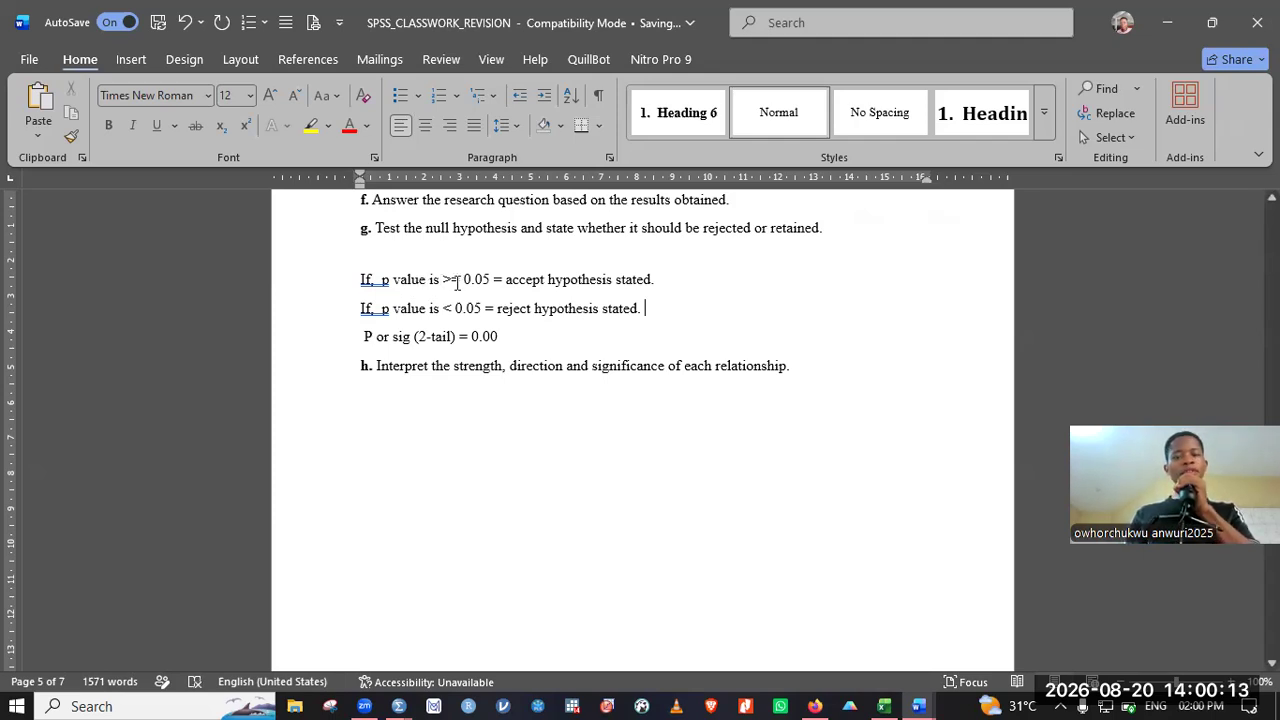
# Step: Compare the P or sig (2-tail) line with the two decision rules and with the Sig. (2-tailed) value in the Correlations table
pyautogui.click(594, 287)
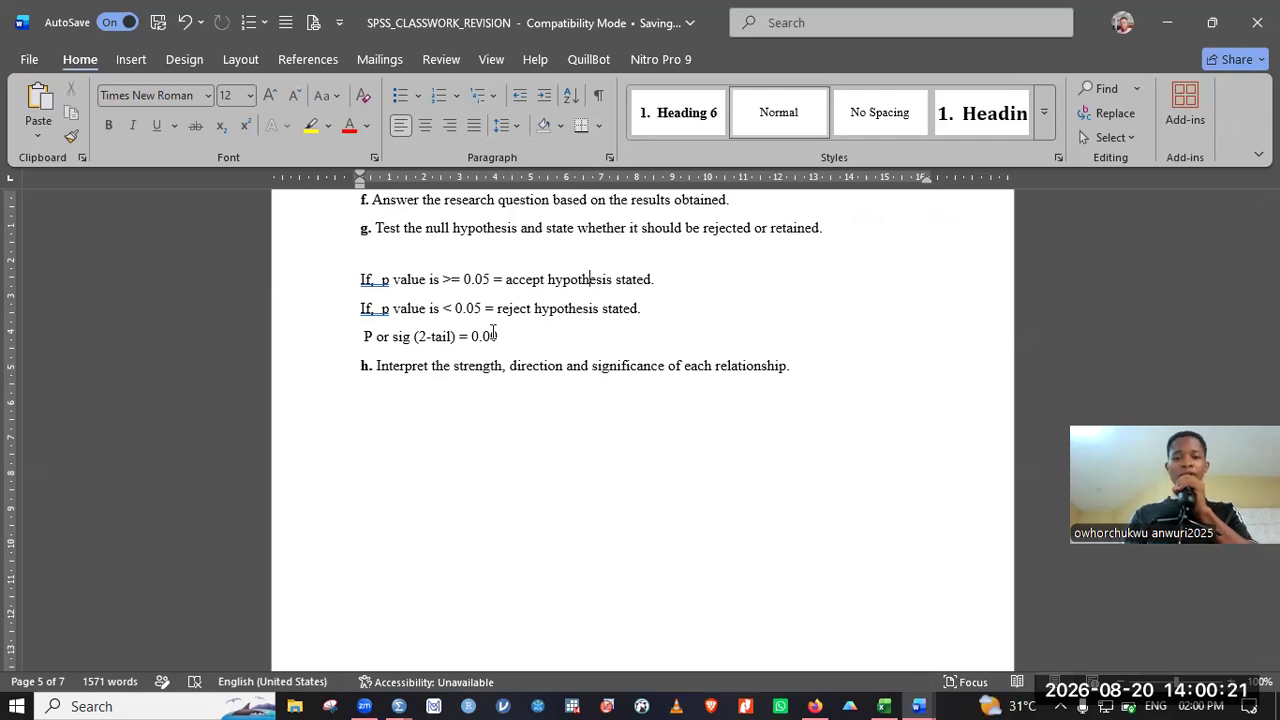
pyautogui.moveTo(498, 338); pyautogui.dragTo(364, 340)
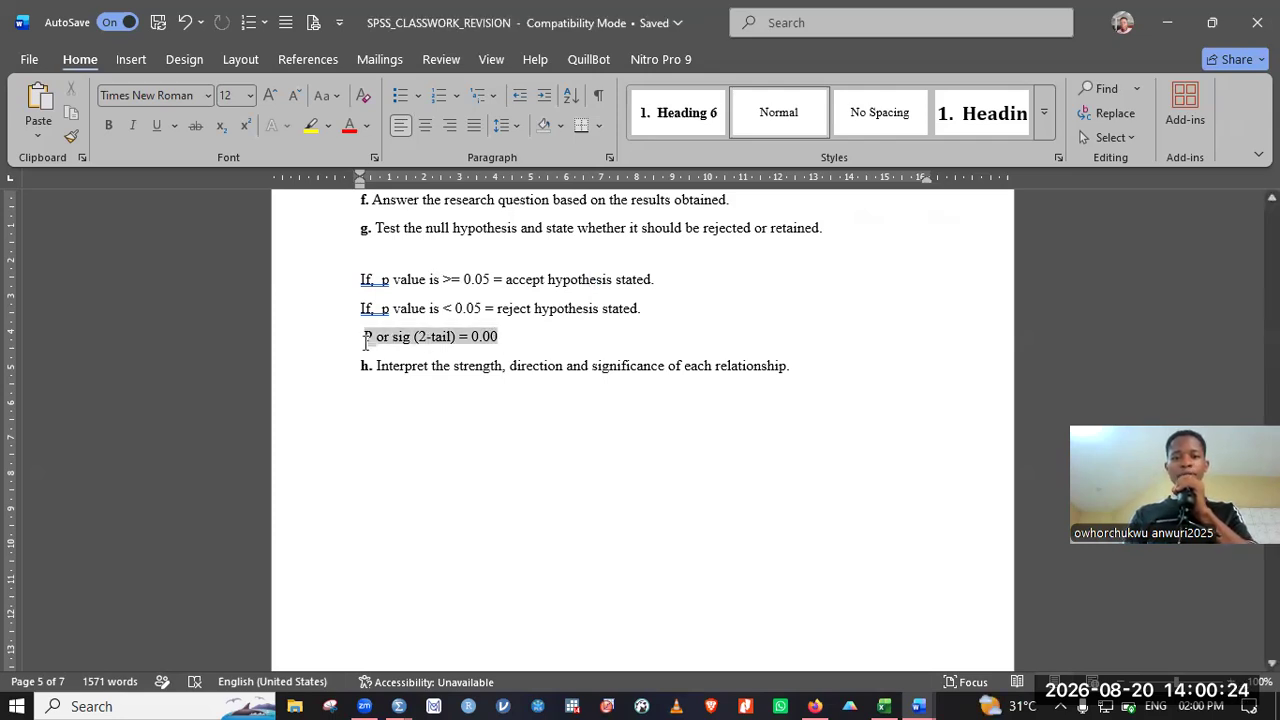
pyautogui.click(499, 342)
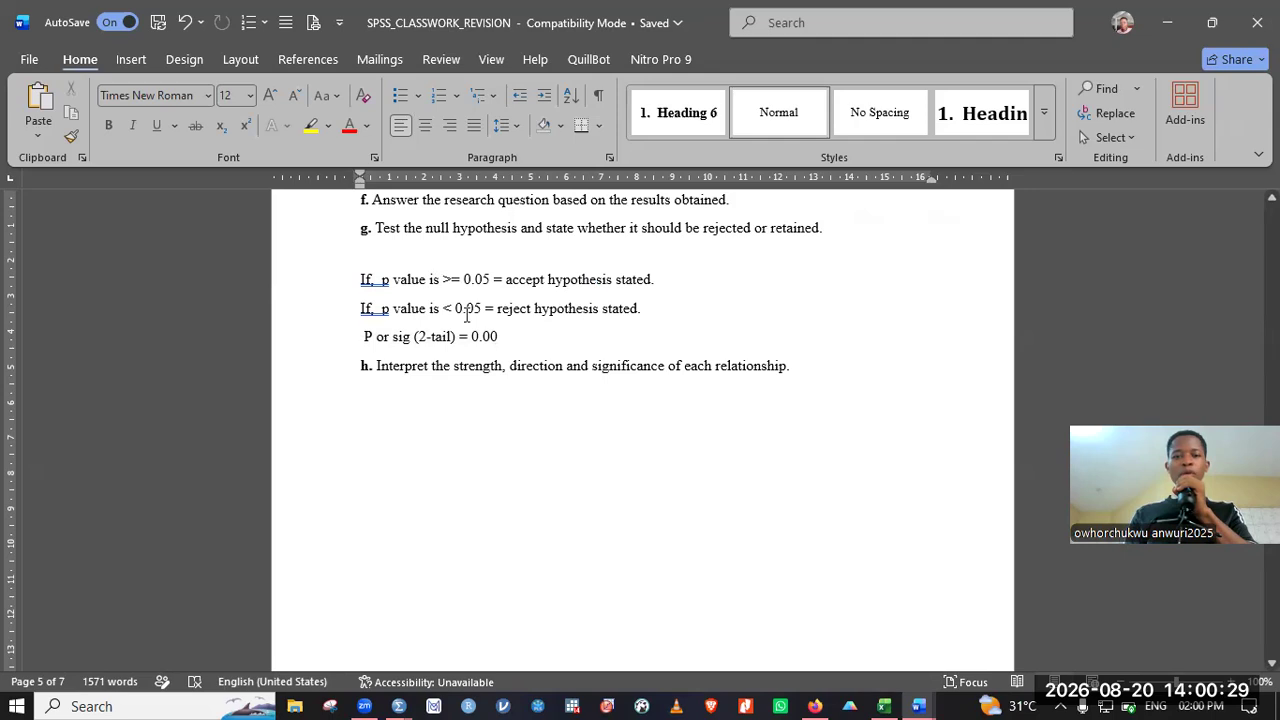
pyautogui.click(463, 308)
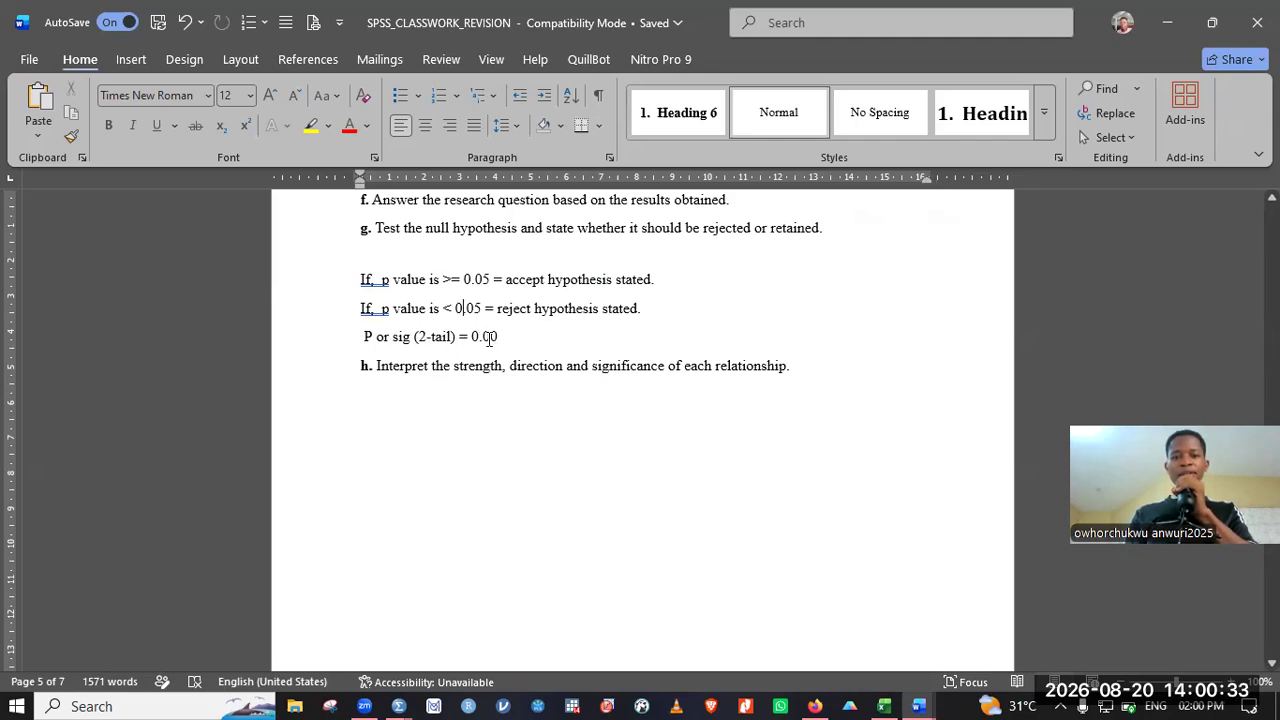
pyautogui.click(492, 337)
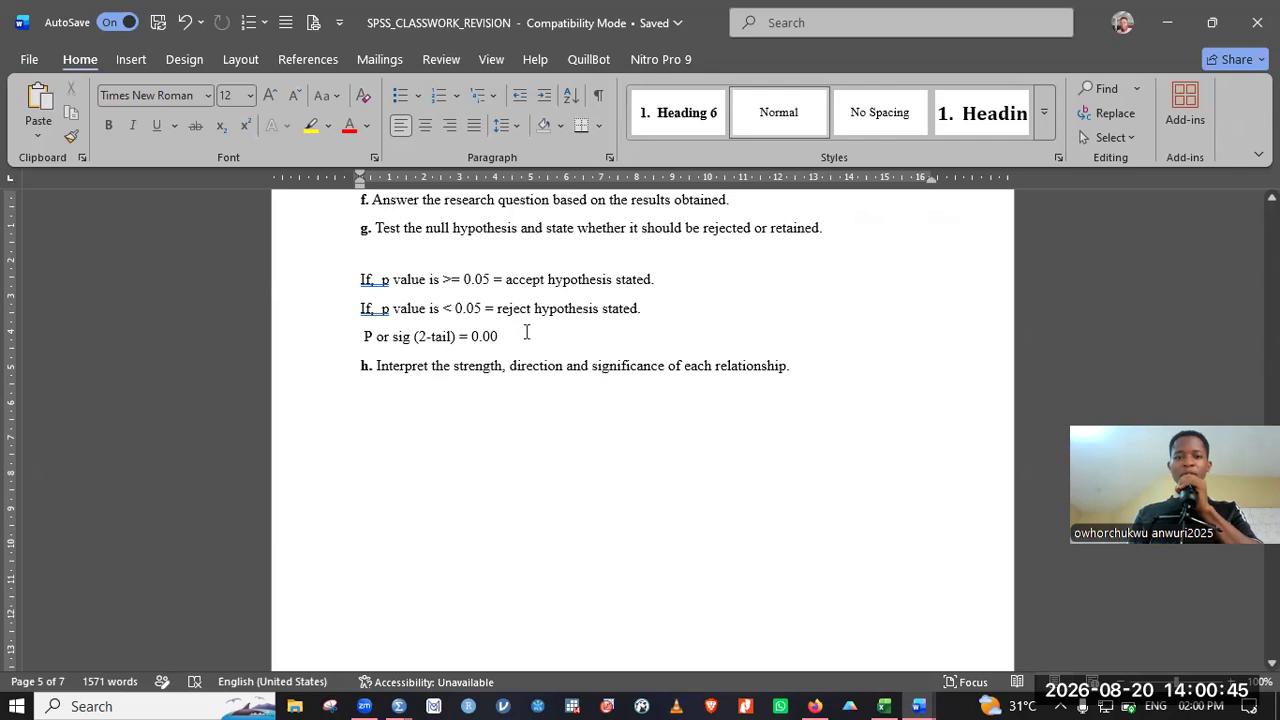
pyautogui.press('Up')
pyautogui.press('Up')
pyautogui.press('Up')
pyautogui.press('Up')
pyautogui.press('Up')
pyautogui.press('Up')
pyautogui.press('Up')
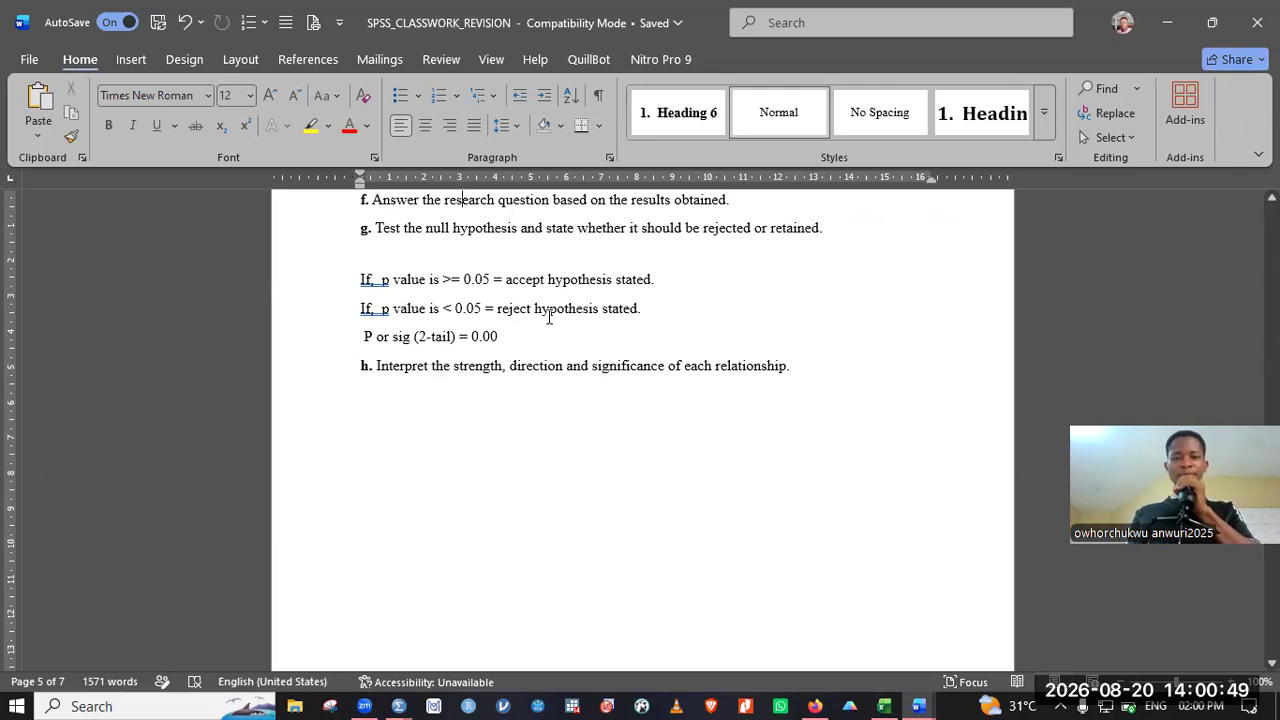
pyautogui.scroll(3, 549, 317)
pyautogui.scroll(3, 549, 317)
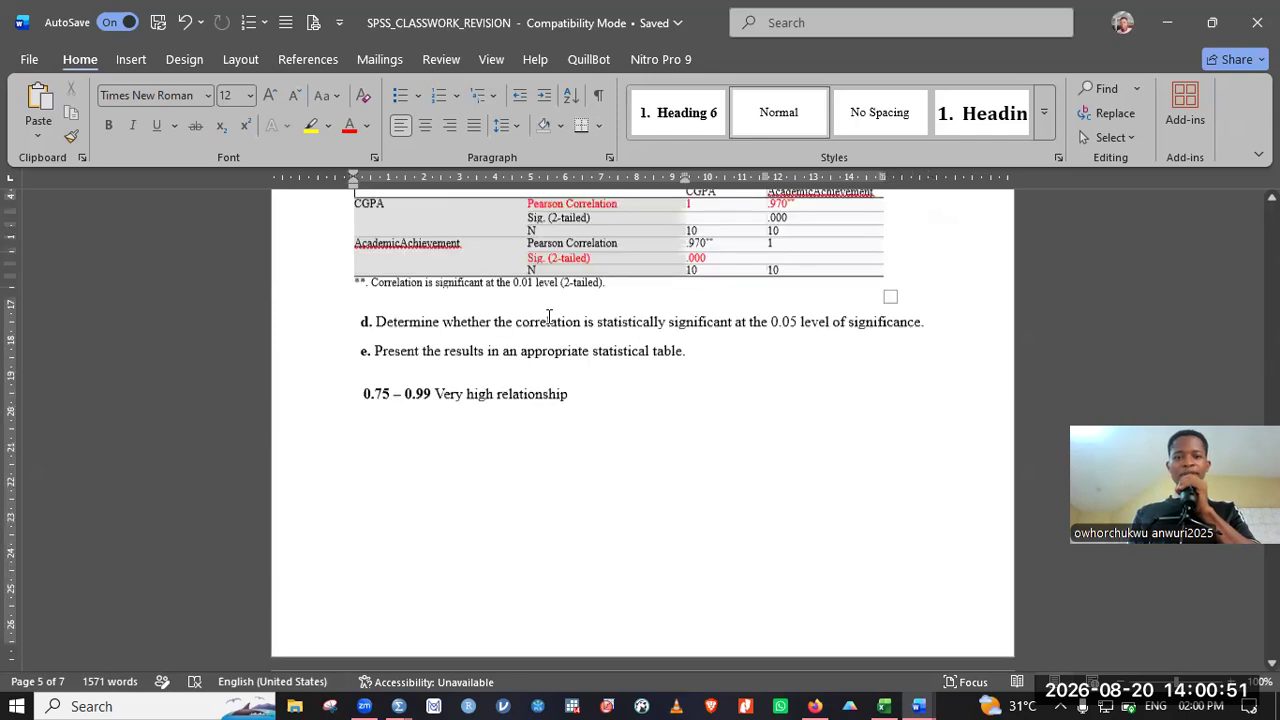
pyautogui.press('Up')
pyautogui.click(549, 317)
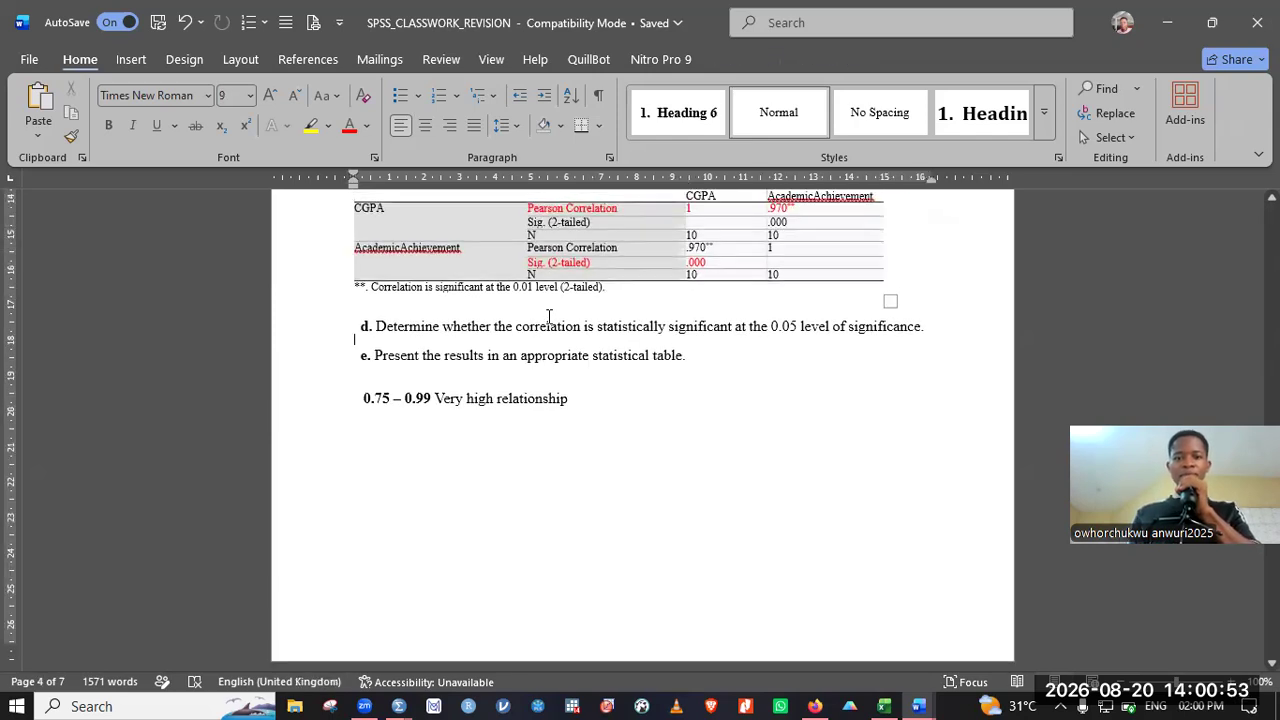
pyautogui.scroll(-3, 549, 317)
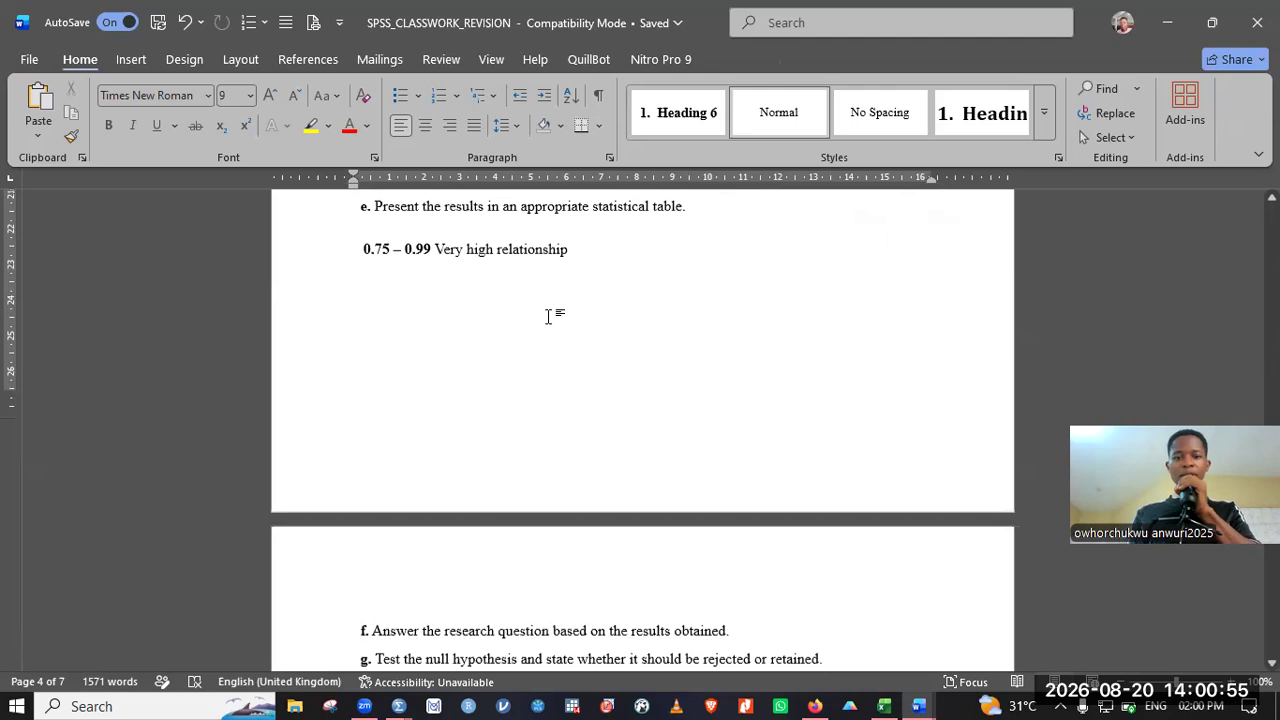
# Step: Reread task g on testing the null hypothesis alongside the P or sig (2-tail) line and both decision rules
pyautogui.press('pagedown')
pyautogui.press('pageup')
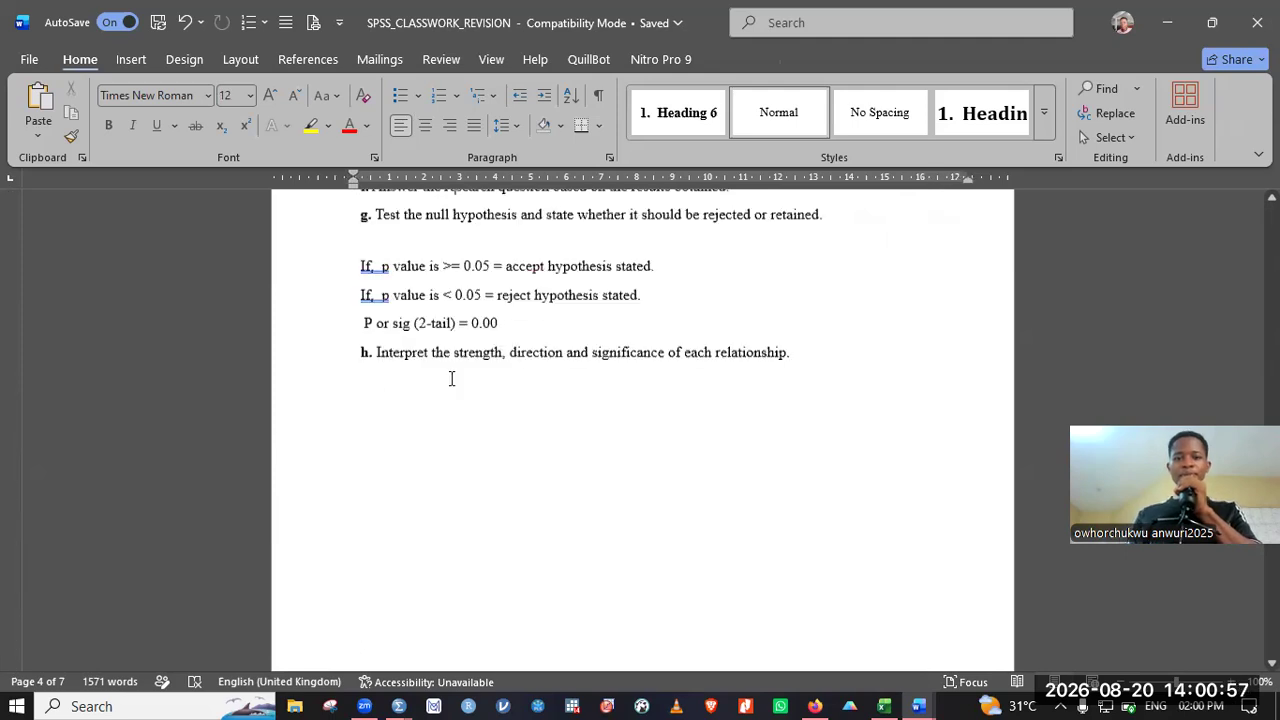
pyautogui.scroll(3, 424, 390)
pyautogui.click(365, 372)
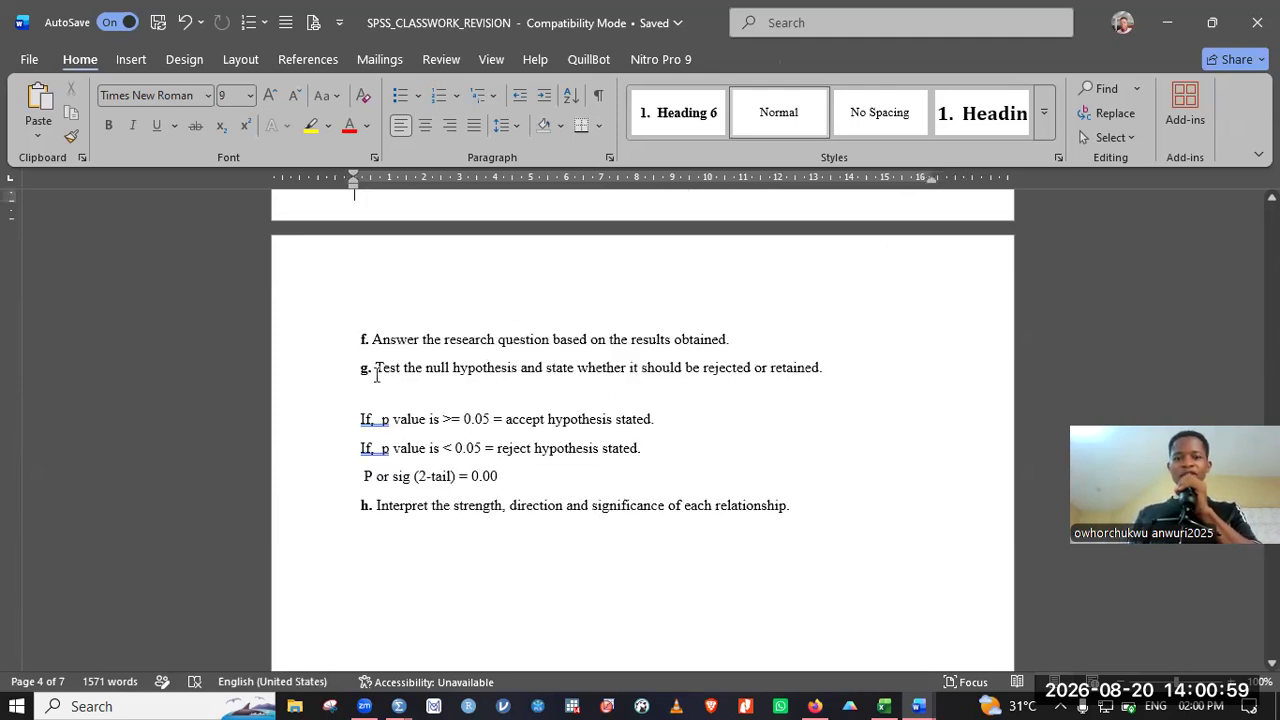
pyautogui.moveTo(376, 368); pyautogui.dragTo(806, 373)
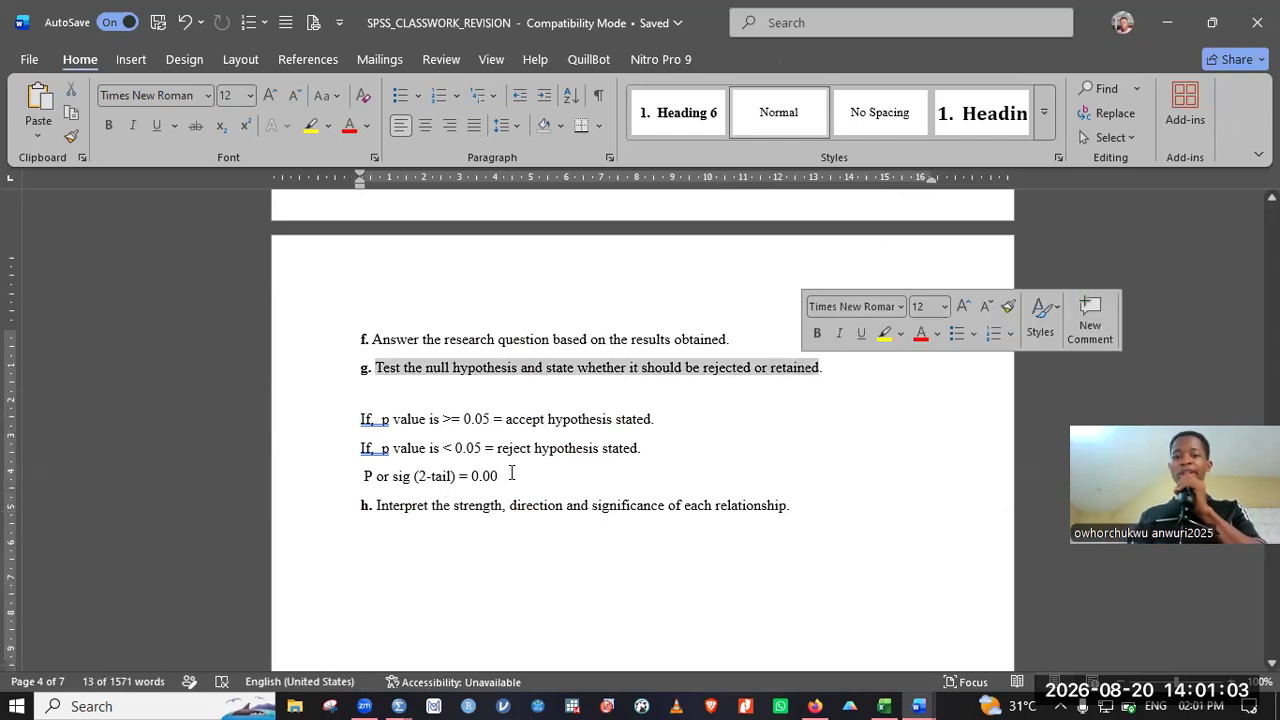
pyautogui.click(365, 478)
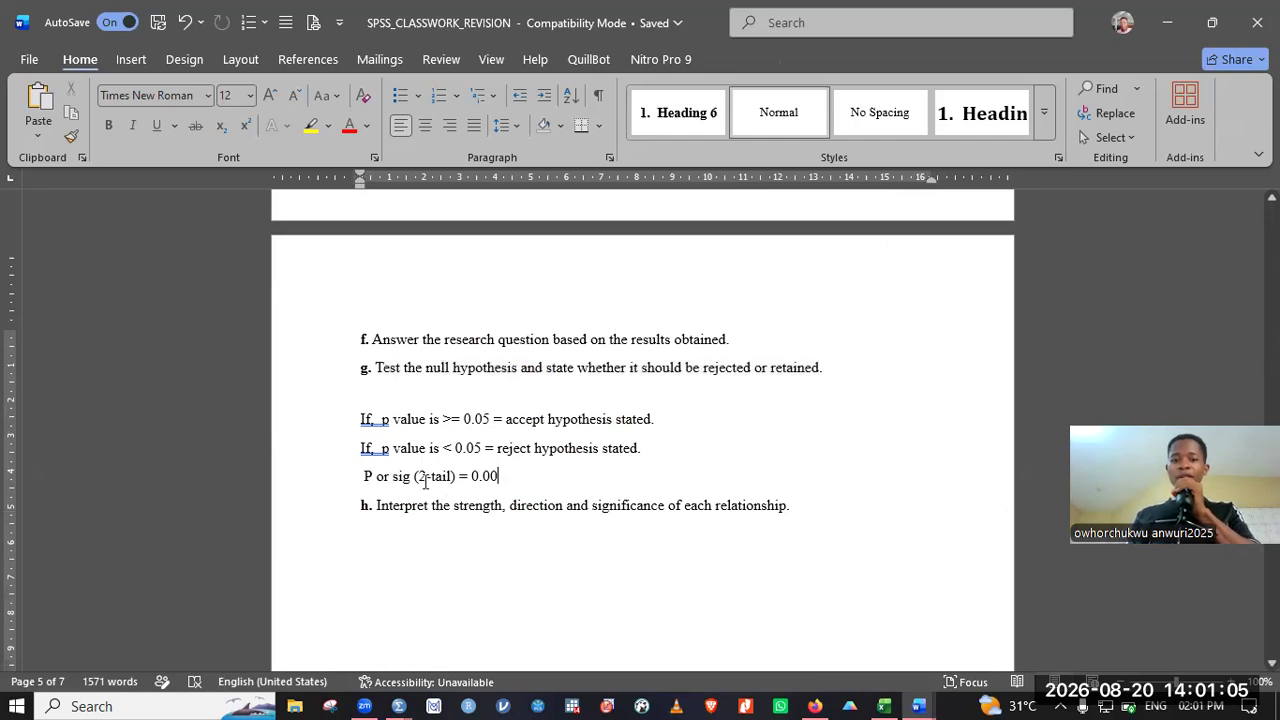
pyautogui.click(494, 478)
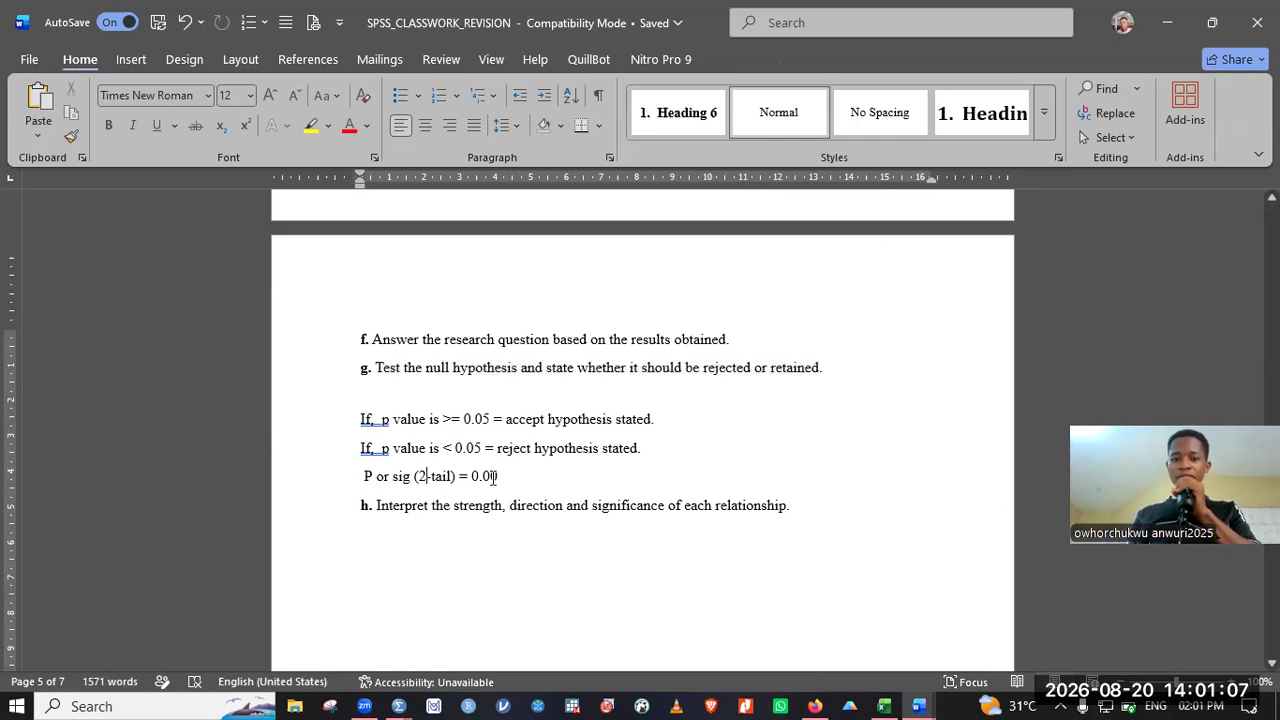
pyautogui.moveTo(358, 419); pyautogui.dragTo(655, 455)
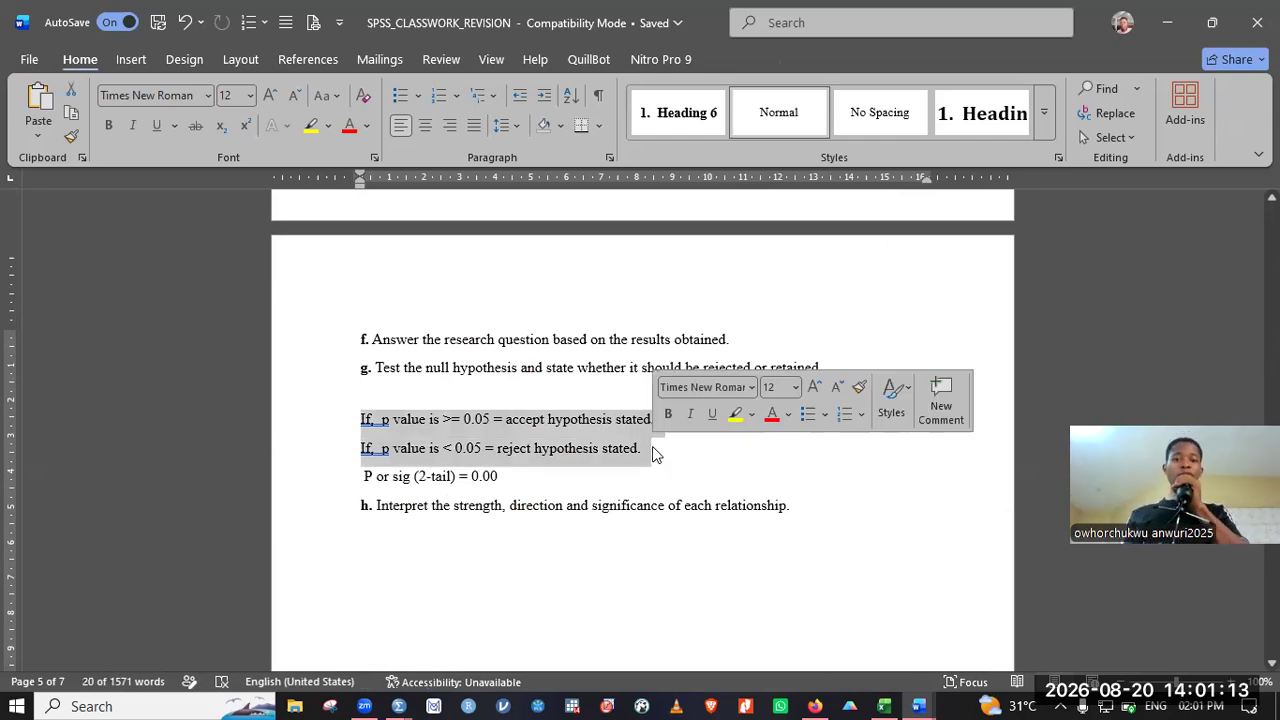
# Step: Insert the word "null" before "hypothesis stated" in the accept decision rule for p values >= 0.05
pyautogui.click(548, 420)
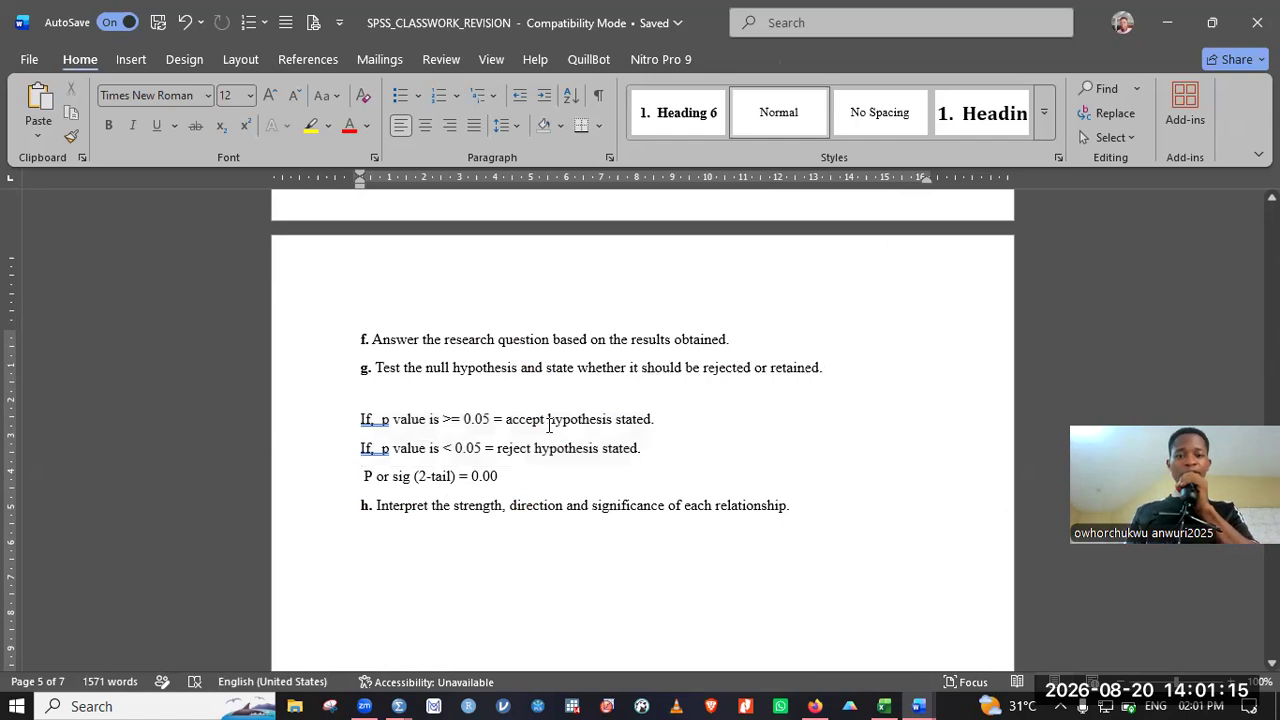
pyautogui.write('nul')
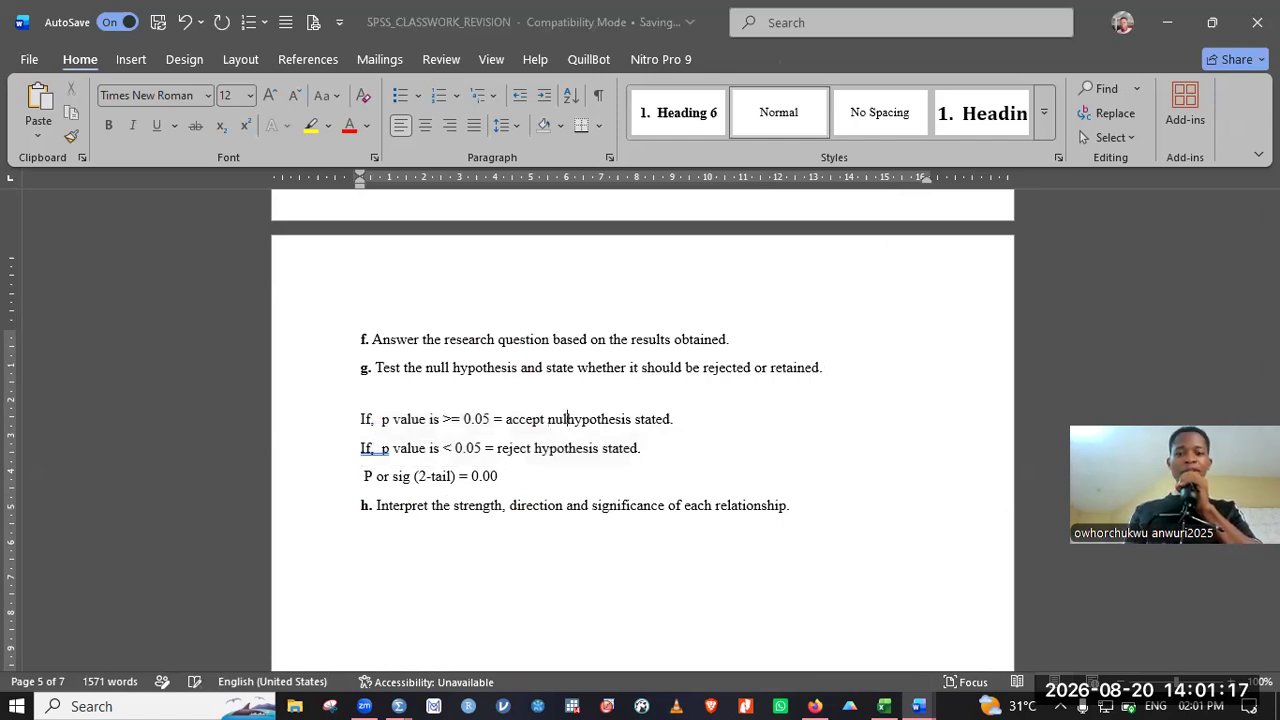
pyautogui.write('l')
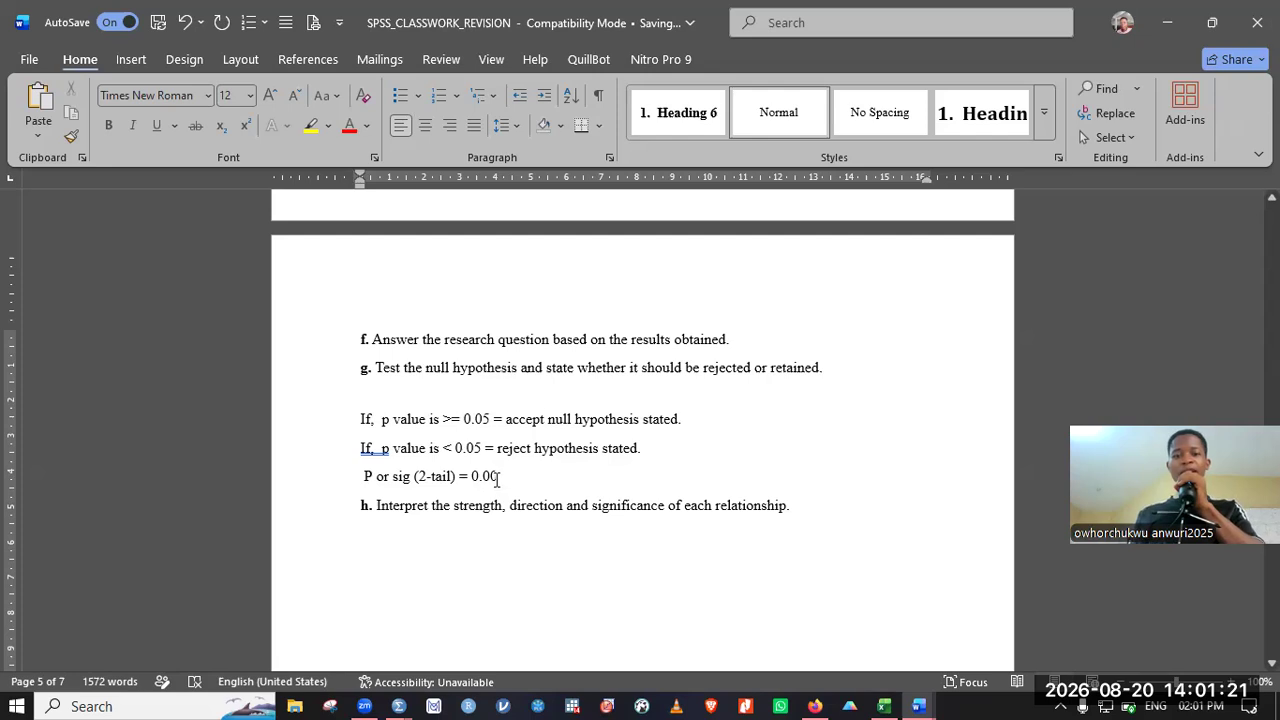
# Step: Review the p value under task g, the wording of task h and the relationship line below the Correlations table
pyautogui.doubleClick(476, 477)
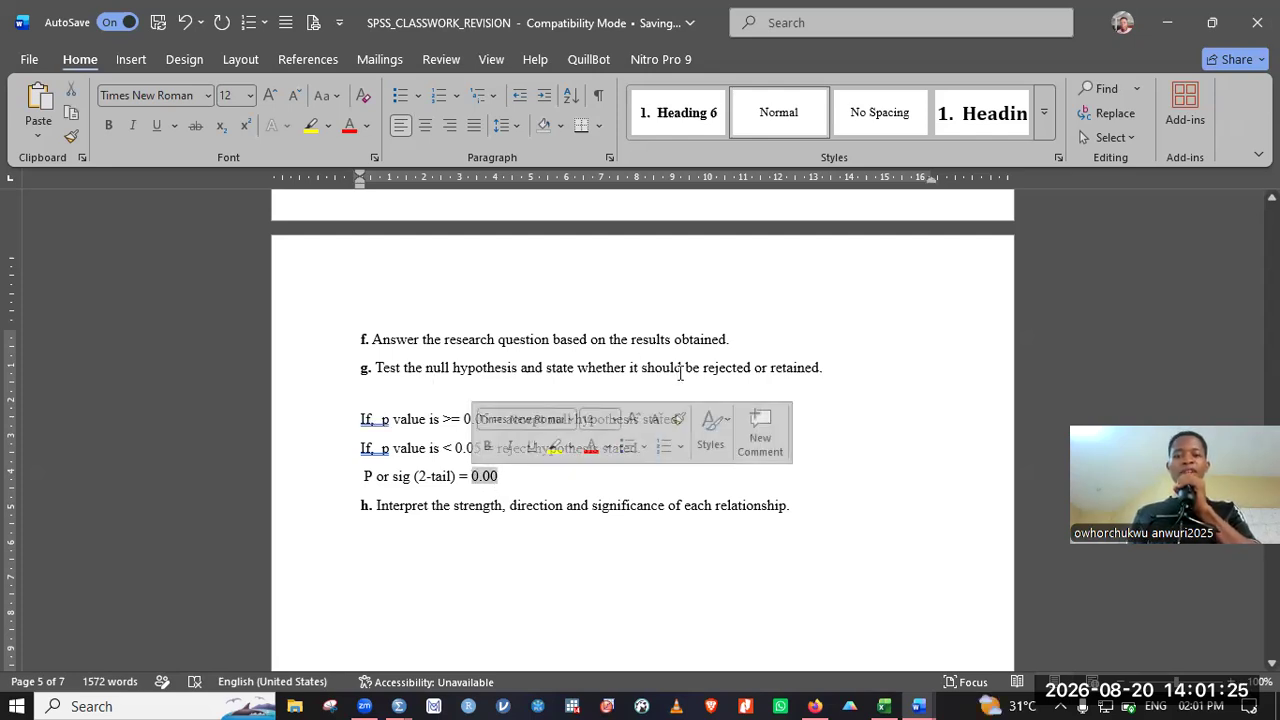
pyautogui.click(505, 476)
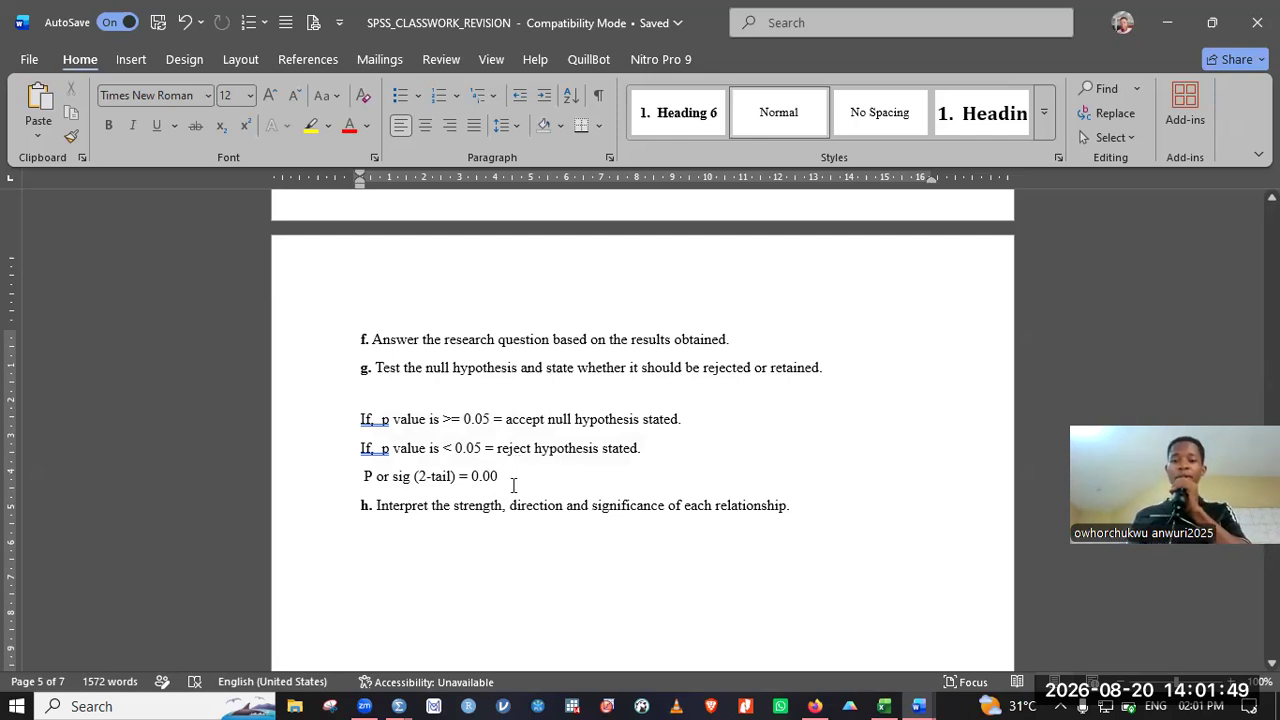
pyautogui.click(431, 543)
pyautogui.click(838, 500)
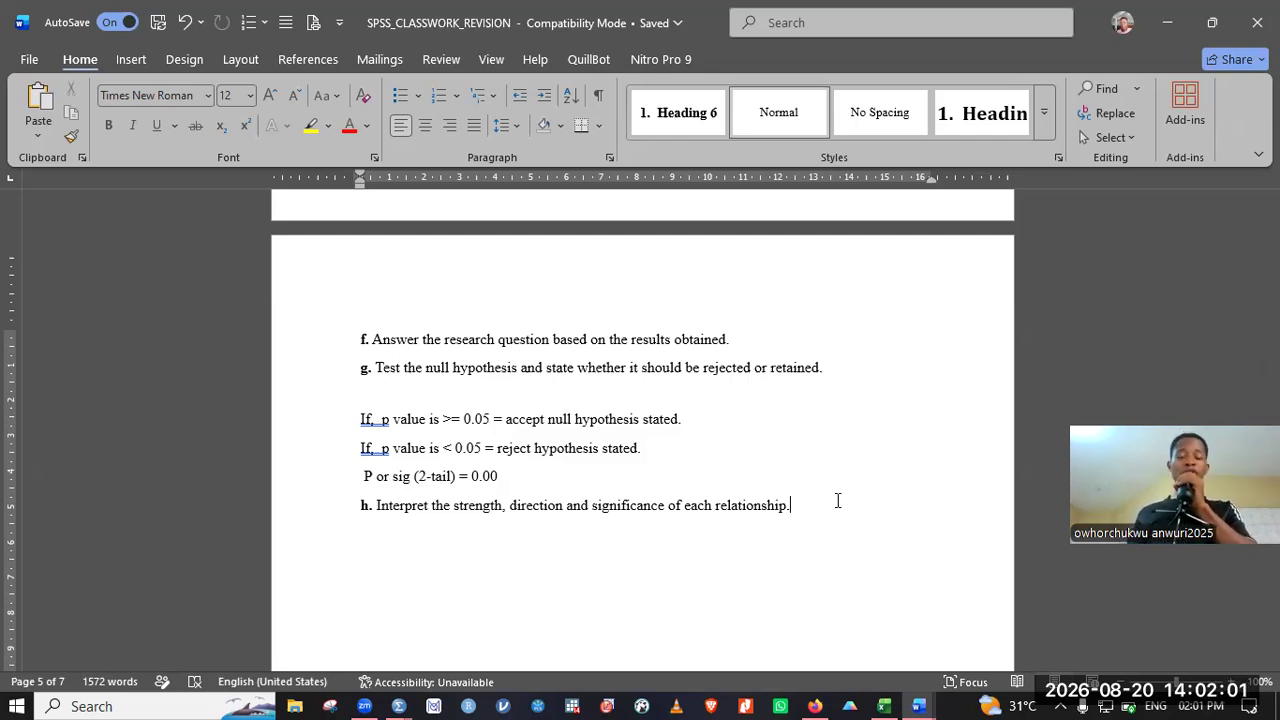
pyautogui.press('Up')
pyautogui.scroll(1, 838, 500)
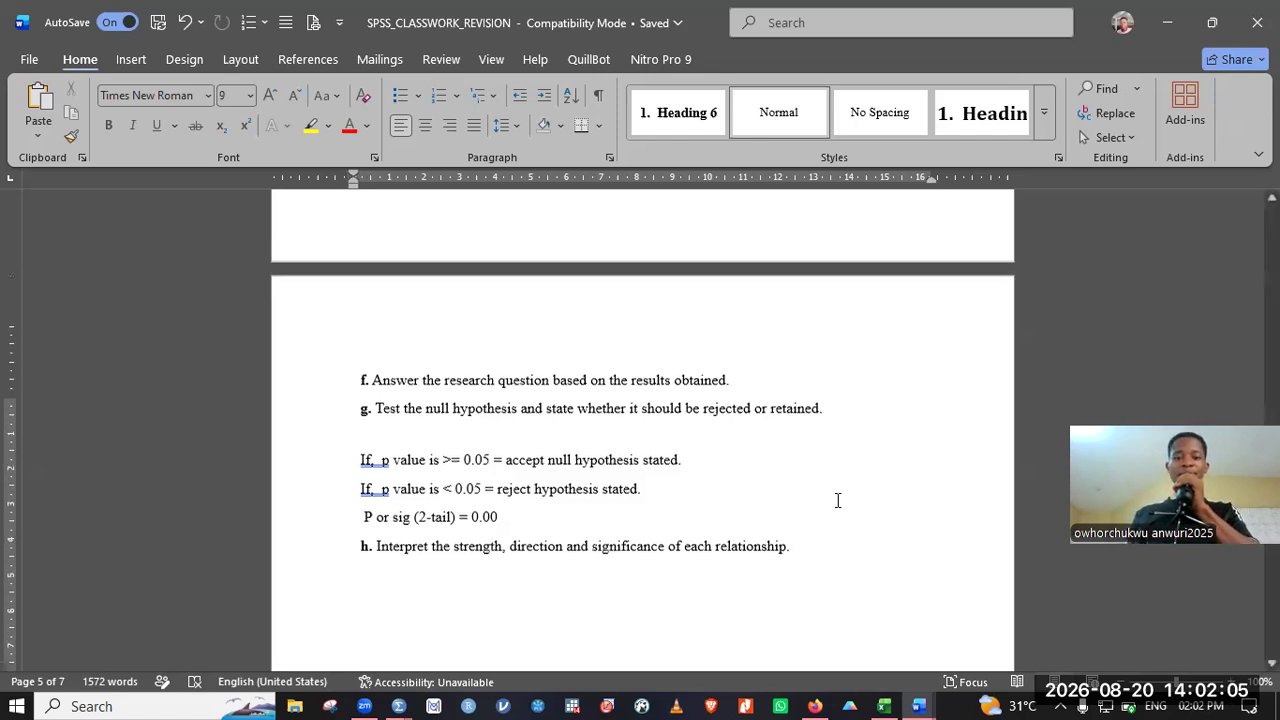
pyautogui.scroll(5, 838, 500)
pyautogui.scroll(2, 838, 500)
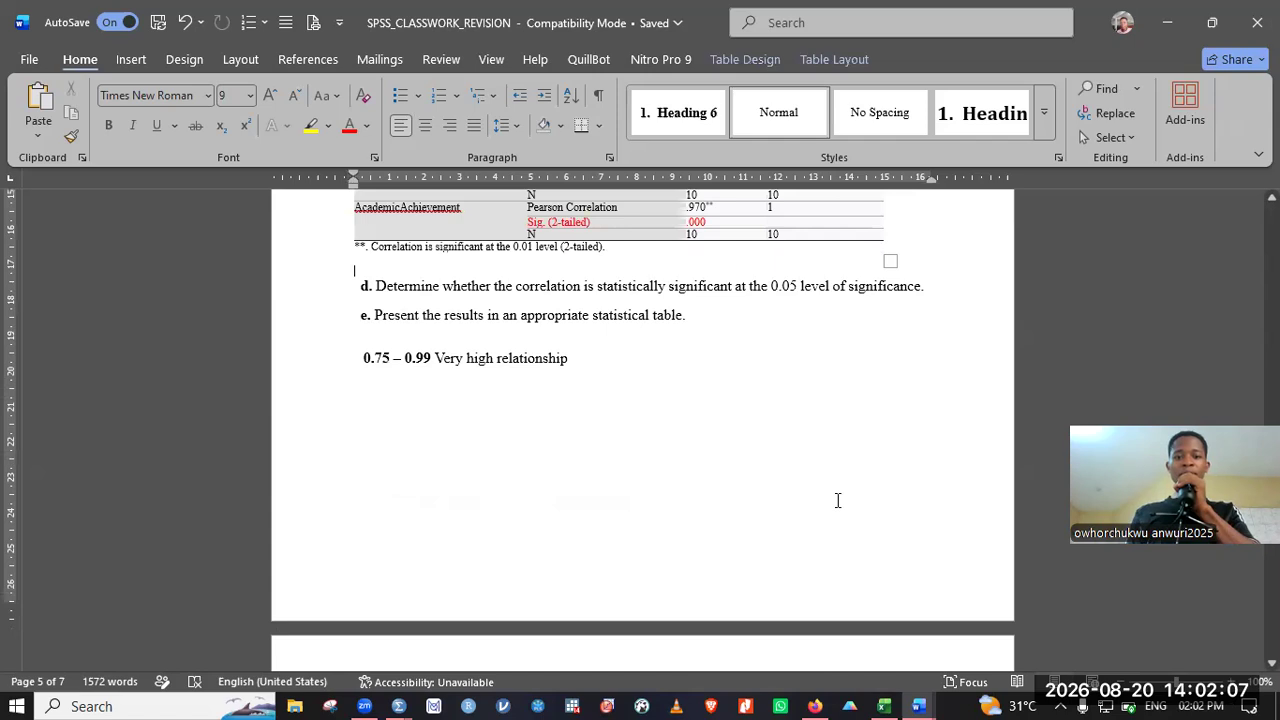
pyautogui.press('Down')
pyautogui.press('Down')
pyautogui.scroll(-2, 838, 500)
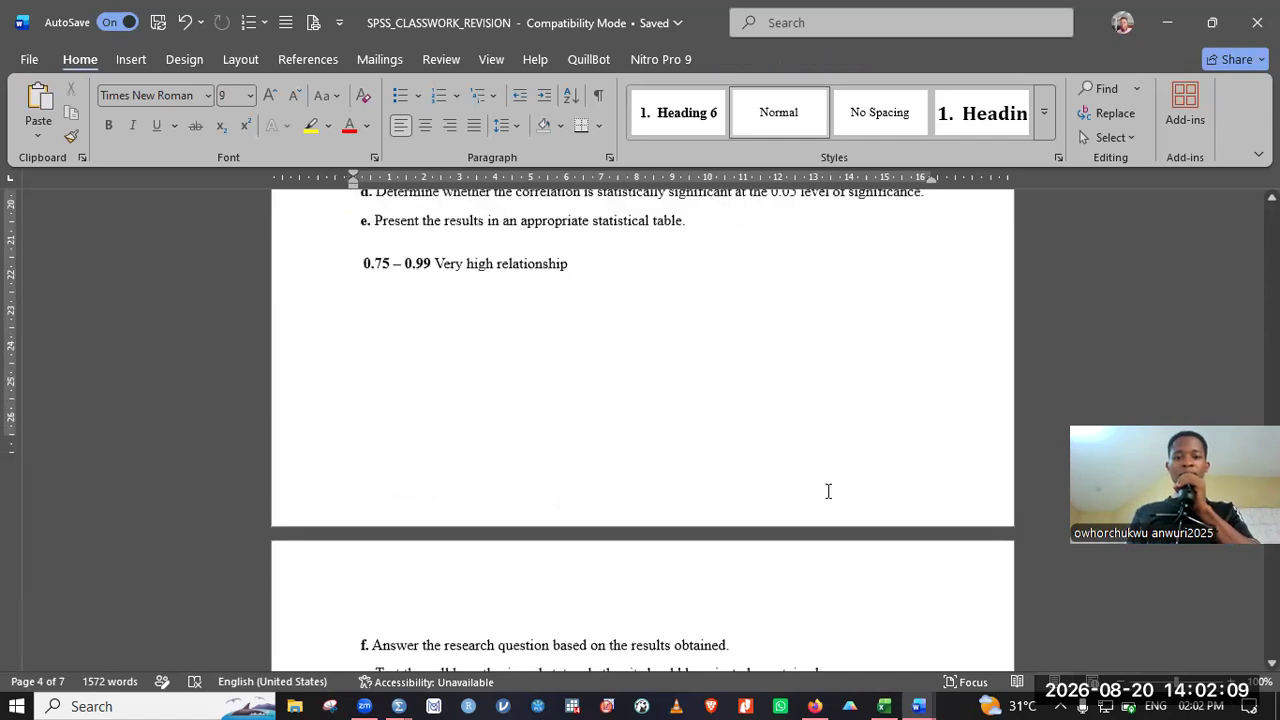
# Step: Copy the "0.75 – 0.99 Very high relationship" line below task e
pyautogui.scroll(-2, 954, 249)
pyautogui.click(954, 249)
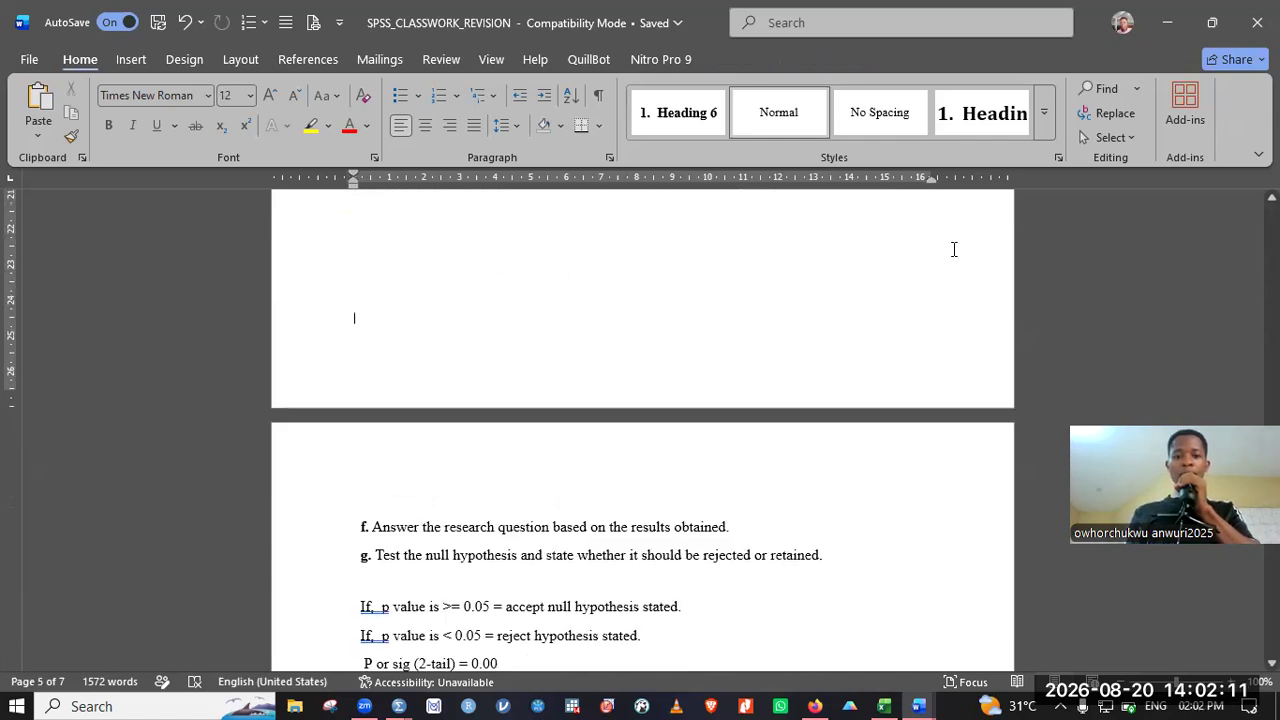
pyautogui.scroll(2, 954, 249)
pyautogui.click(362, 240)
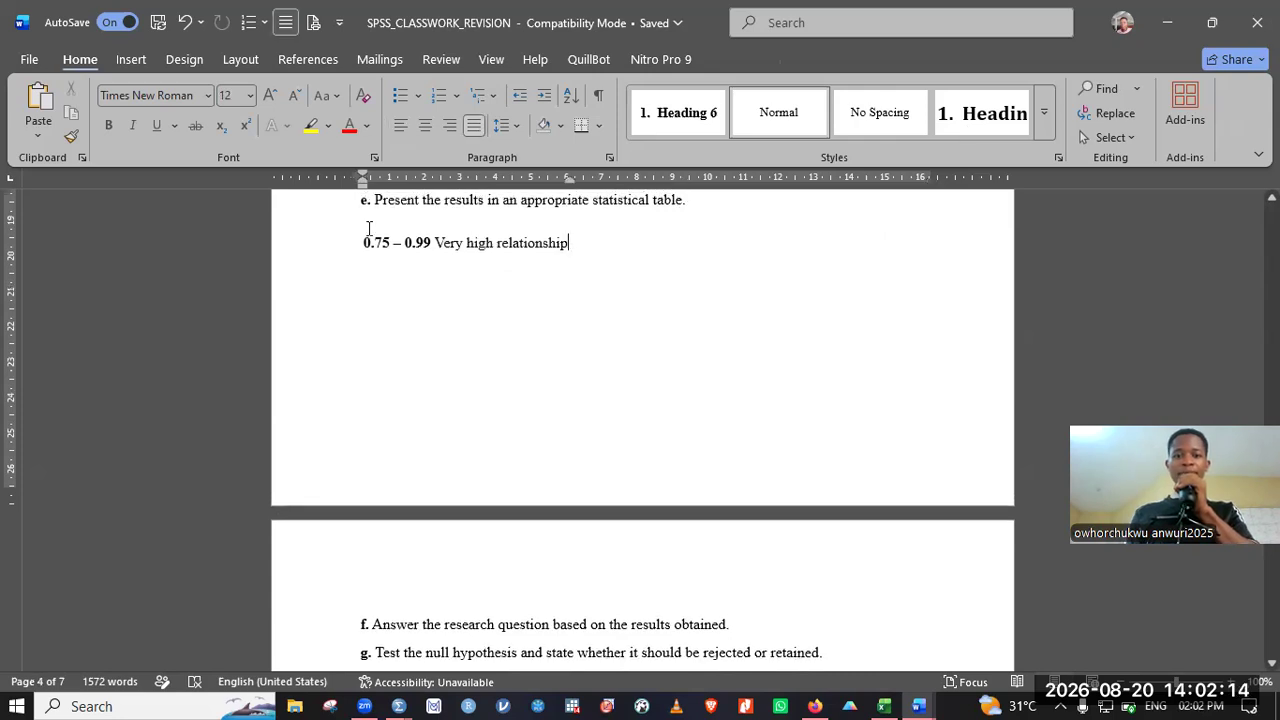
pyautogui.keyDown('shift'); pyautogui.click(595, 247); pyautogui.keyUp('shift')
pyautogui.hotkey('ctrl', 'c')
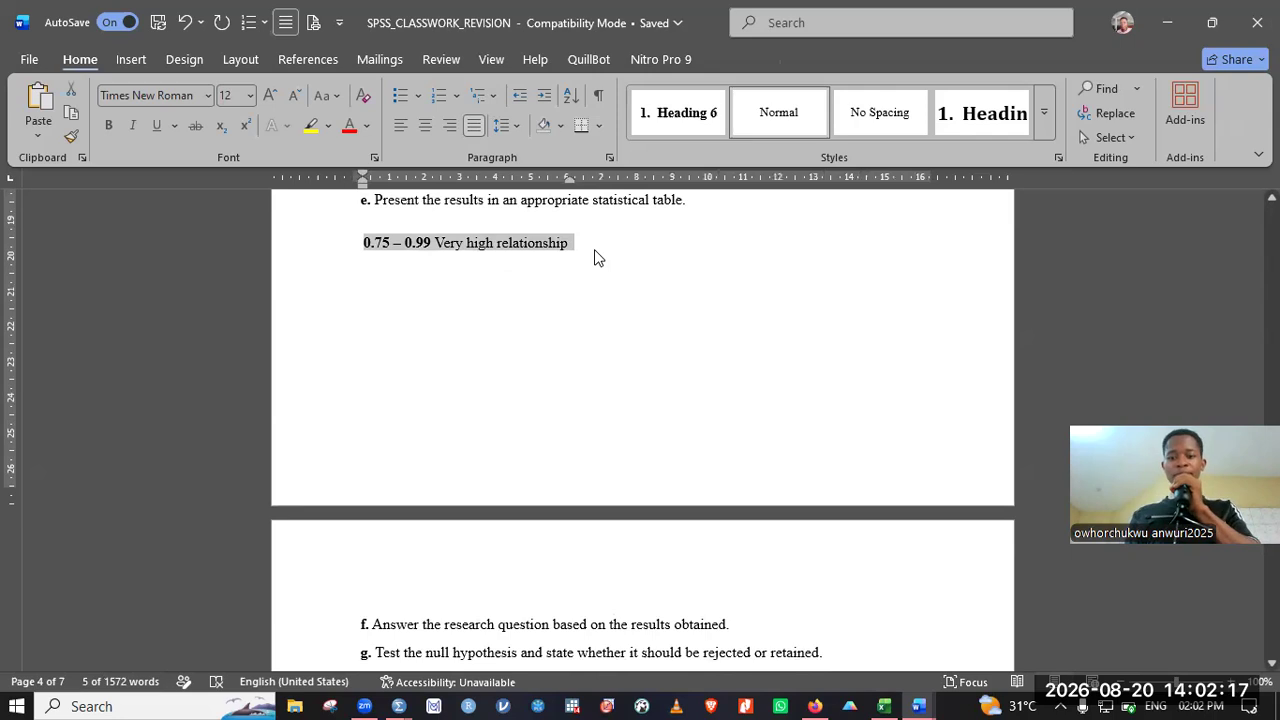
# Step: Paste the copied "0.75 – 0.99 Very high relationship" line on a new line below task h
pyautogui.click(594, 258)
pyautogui.scroll(-2, 594, 258)
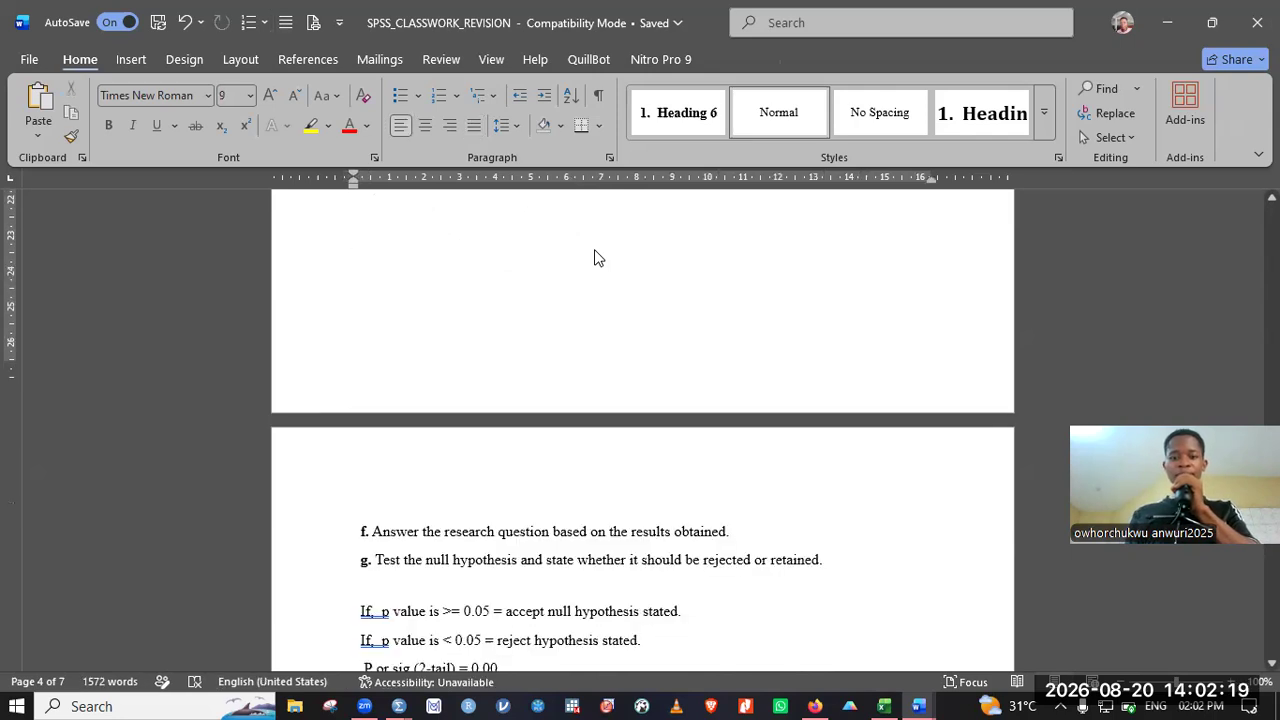
pyautogui.press('Down')
pyautogui.press('Down')
pyautogui.press('Down')
pyautogui.press('Down')
pyautogui.press('Down')
pyautogui.press('Down')
pyautogui.press('Down')
pyautogui.press('Down')
pyautogui.press('Down')
pyautogui.press('Down')
pyautogui.scroll(6, 595, 249)
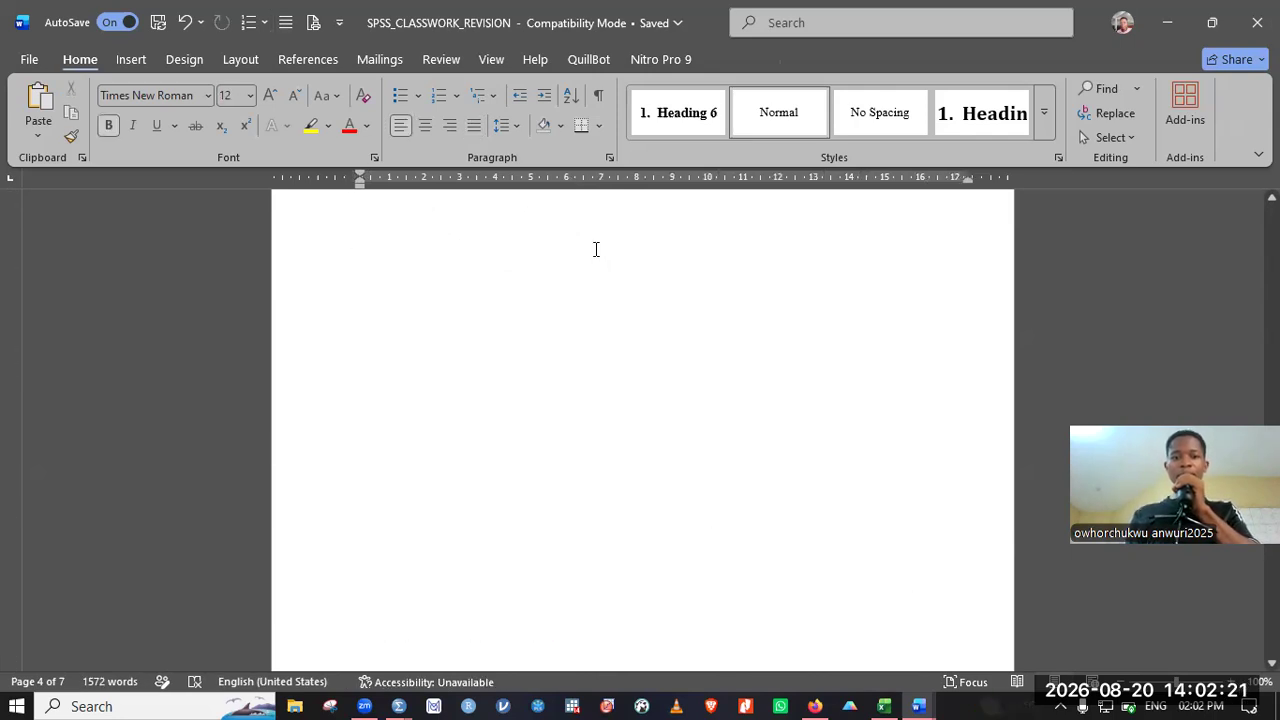
pyautogui.scroll(5, 530, 278)
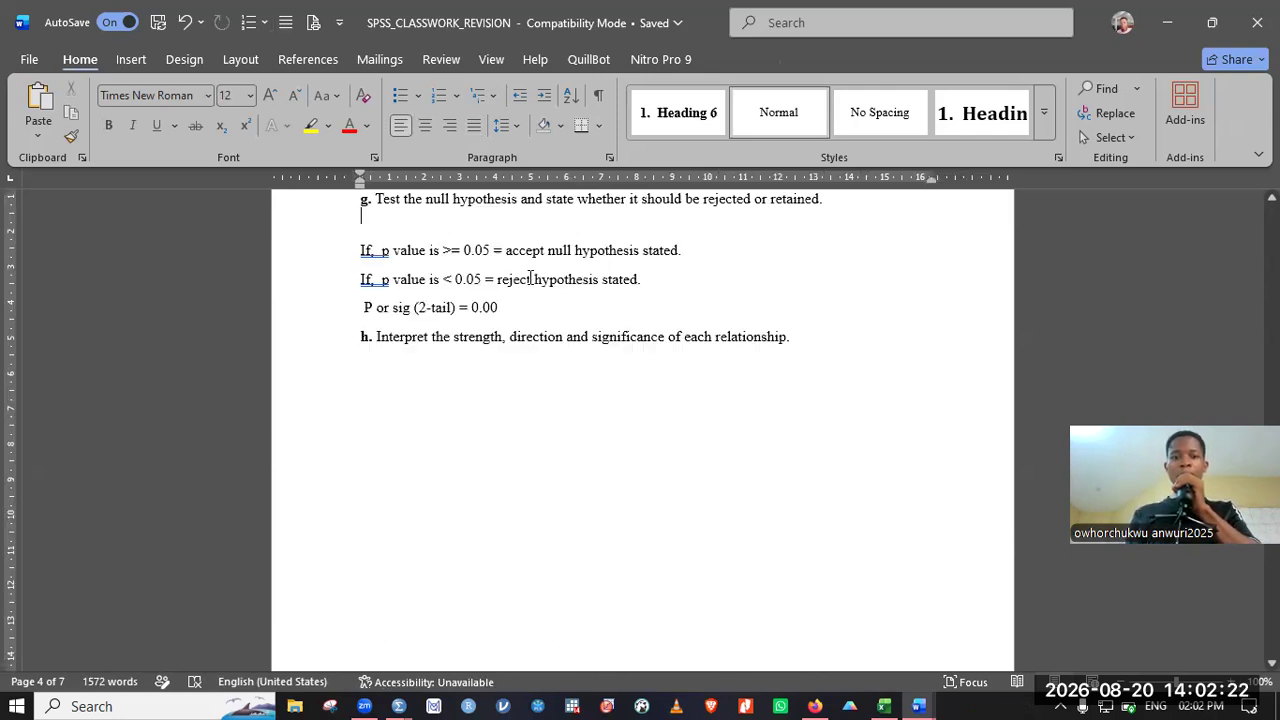
pyautogui.click(800, 336)
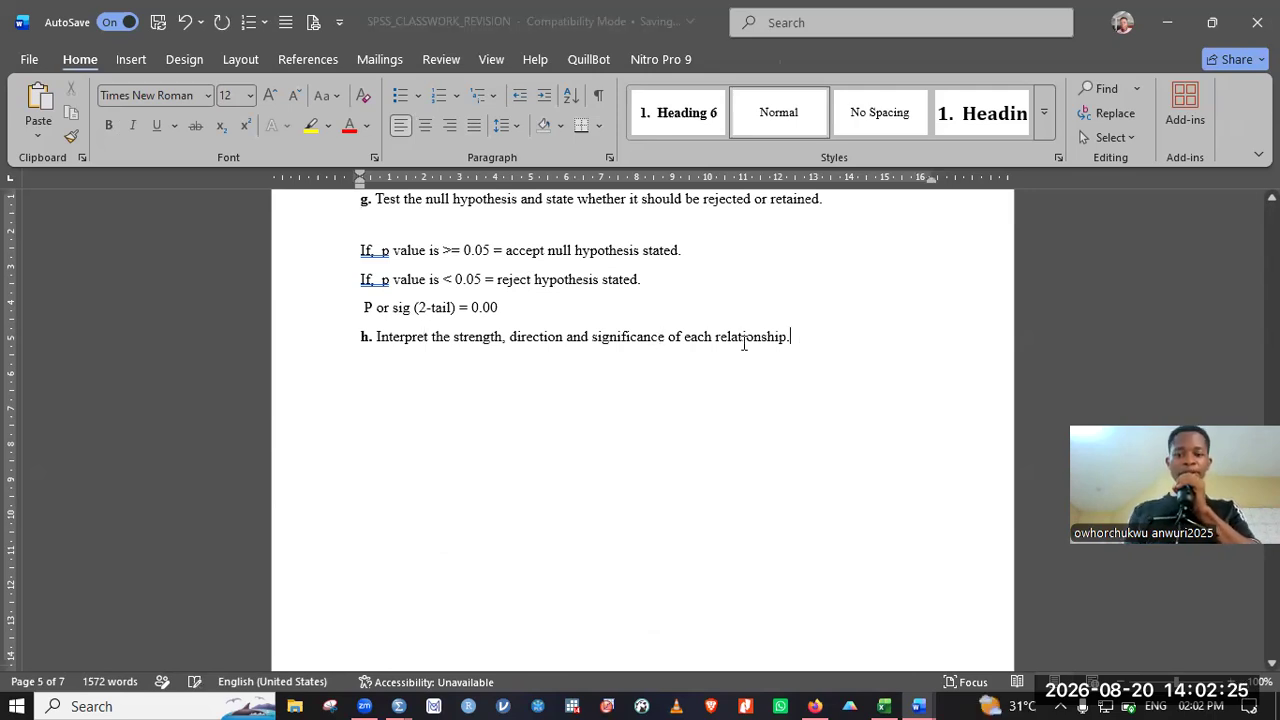
pyautogui.press('Return')
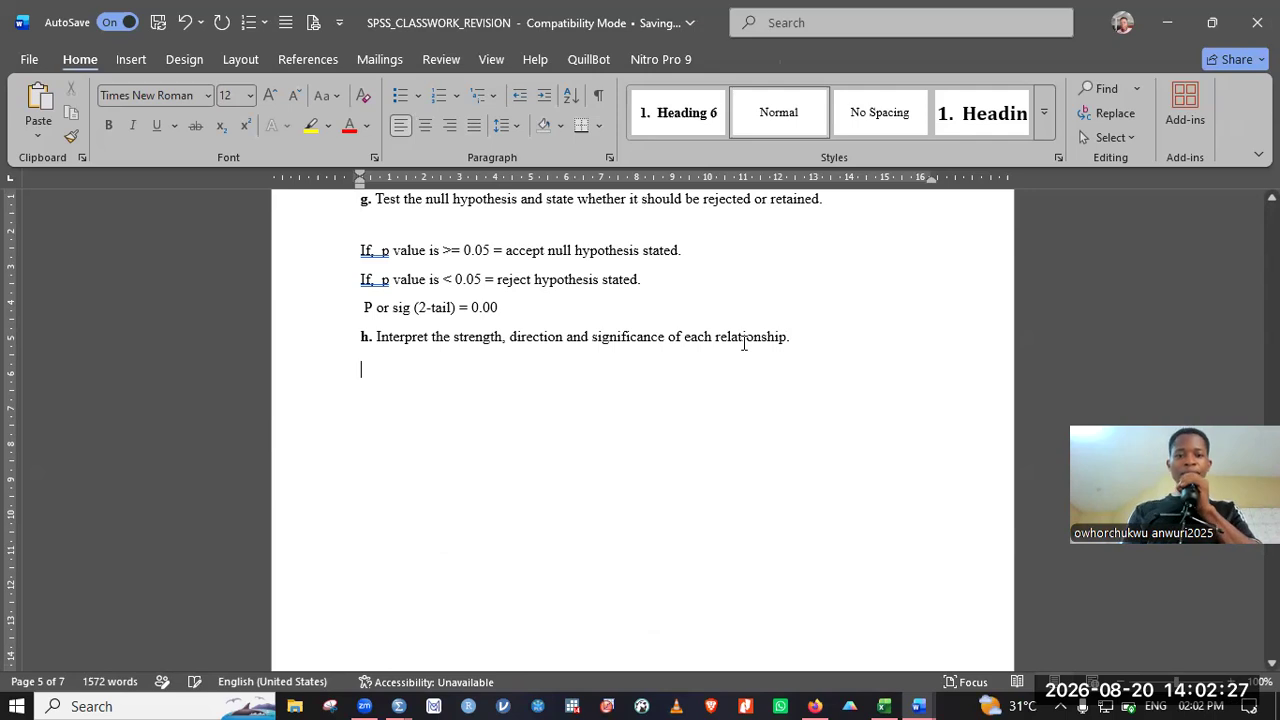
pyautogui.hotkey('ctrl', 'v')
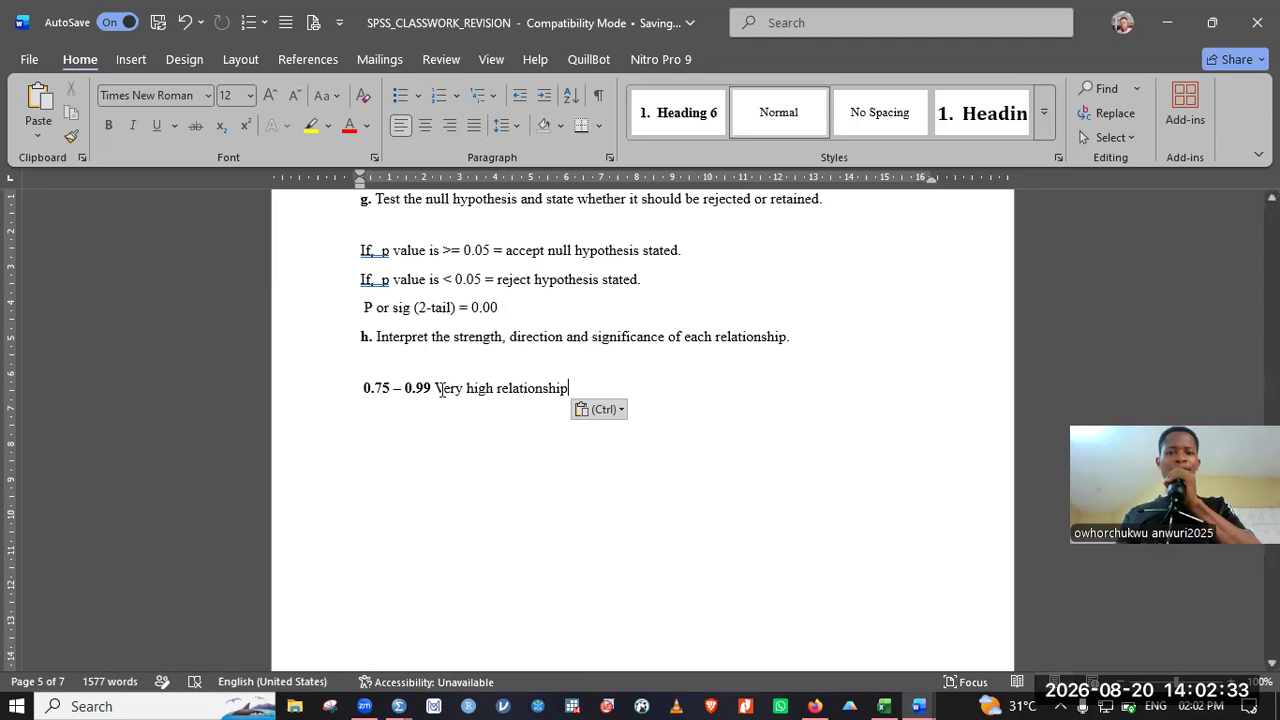
# Step: Examine the range and wording of the relationship line below task h against the task's request for strength, direction and significance
pyautogui.moveTo(435, 389); pyautogui.dragTo(565, 389)
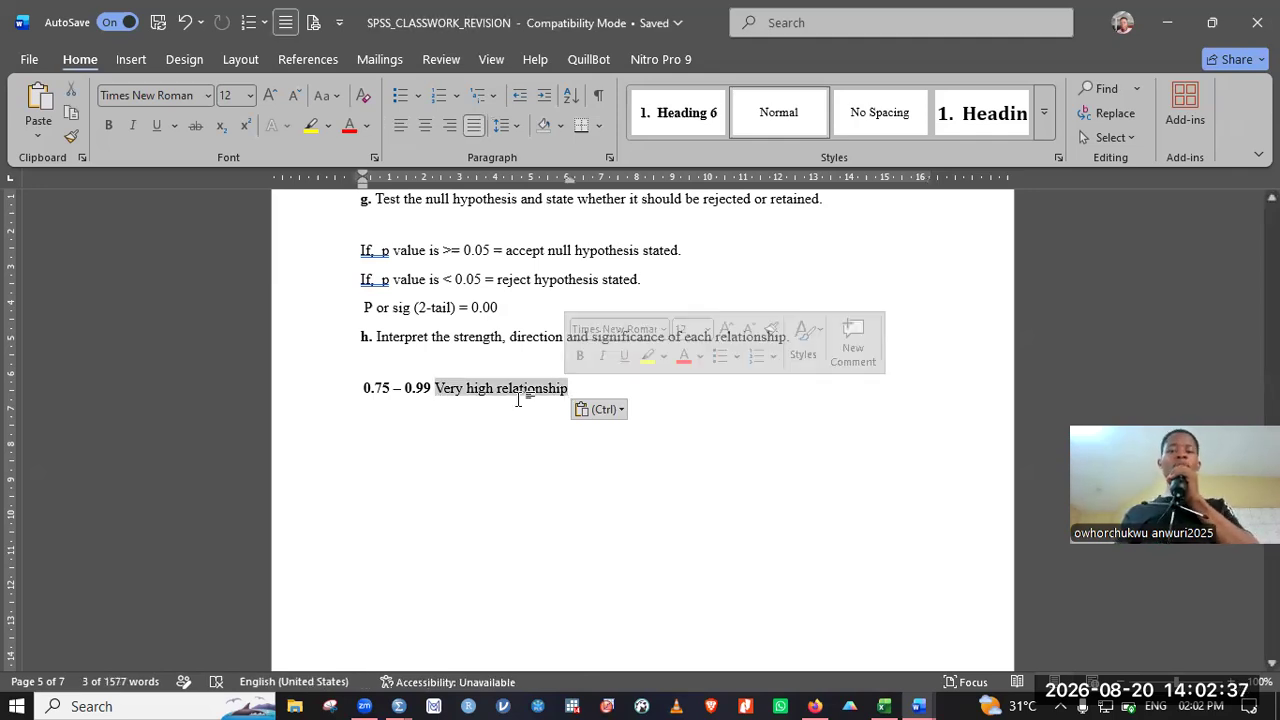
pyautogui.click(518, 399)
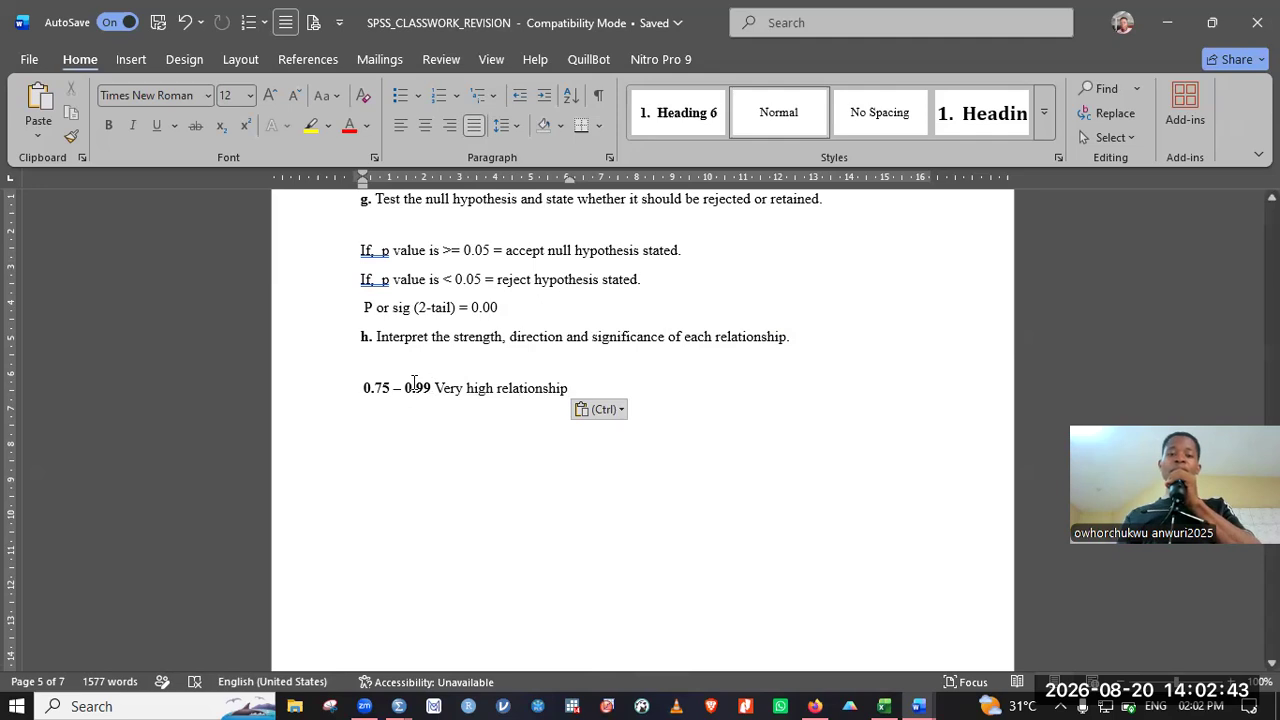
pyautogui.moveTo(414, 382); pyautogui.dragTo(362, 388)
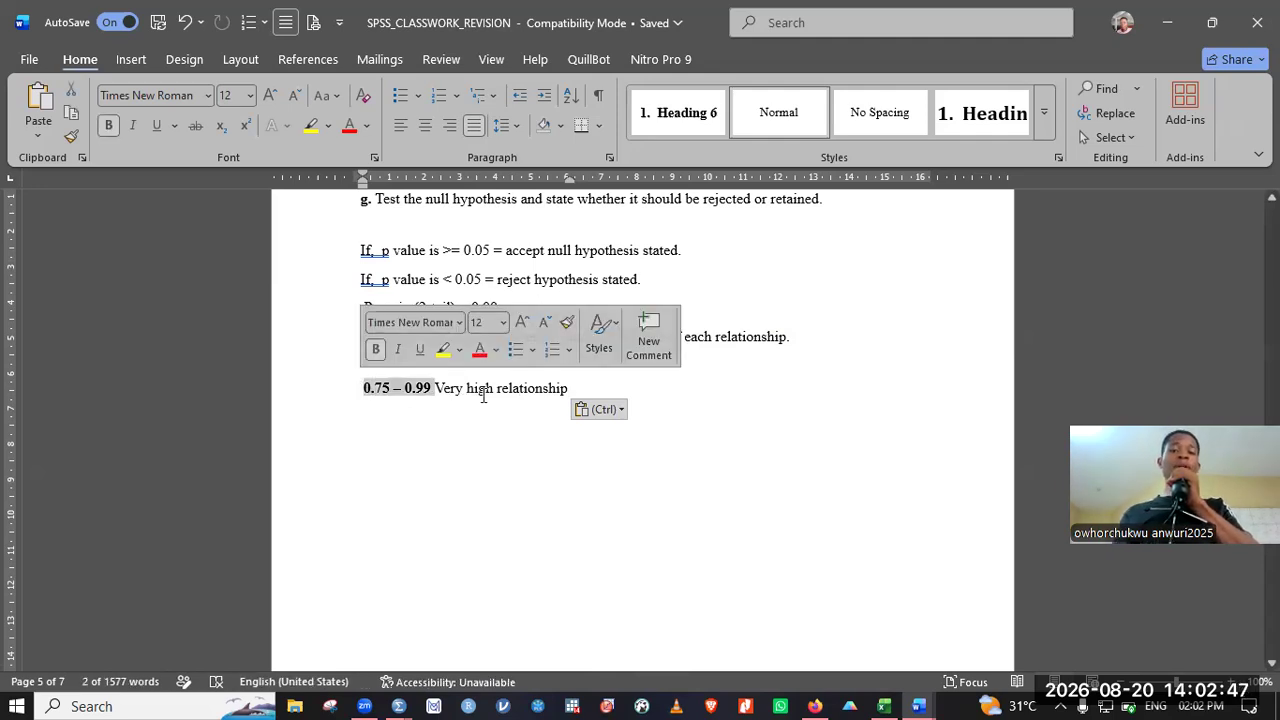
pyautogui.click(600, 380)
pyautogui.click(600, 383)
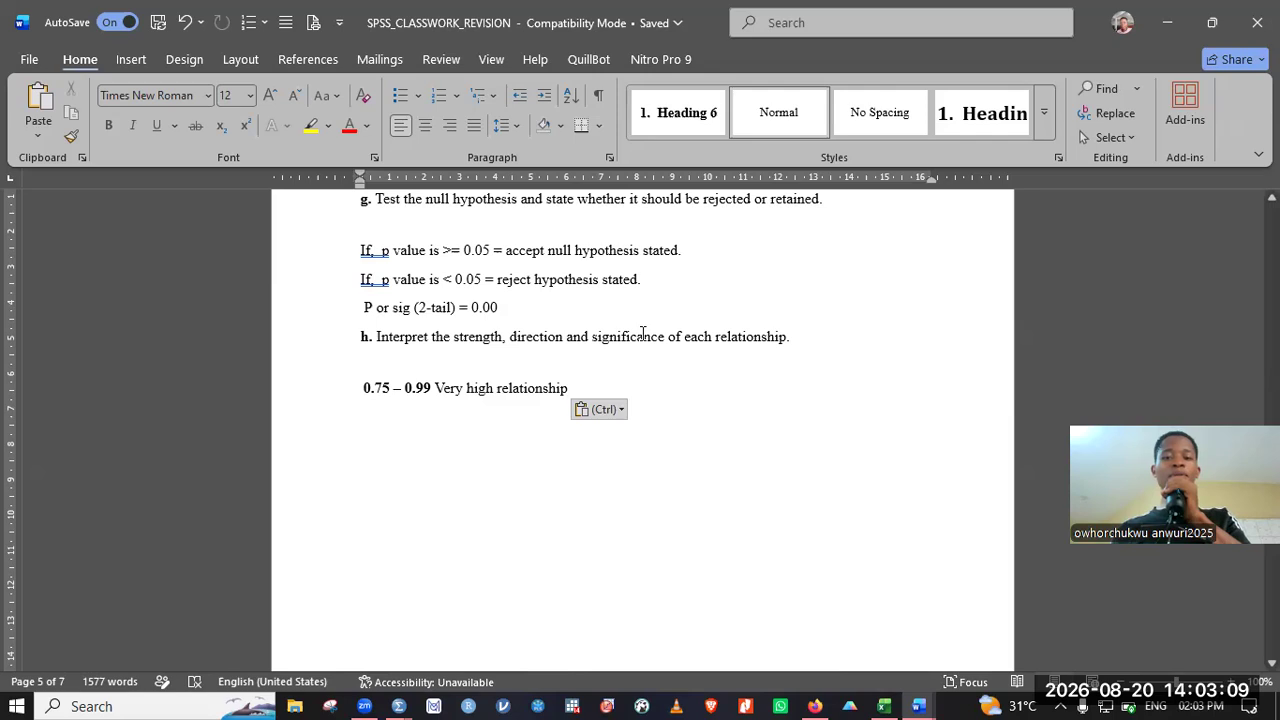
pyautogui.moveTo(790, 337); pyautogui.dragTo(643, 334)
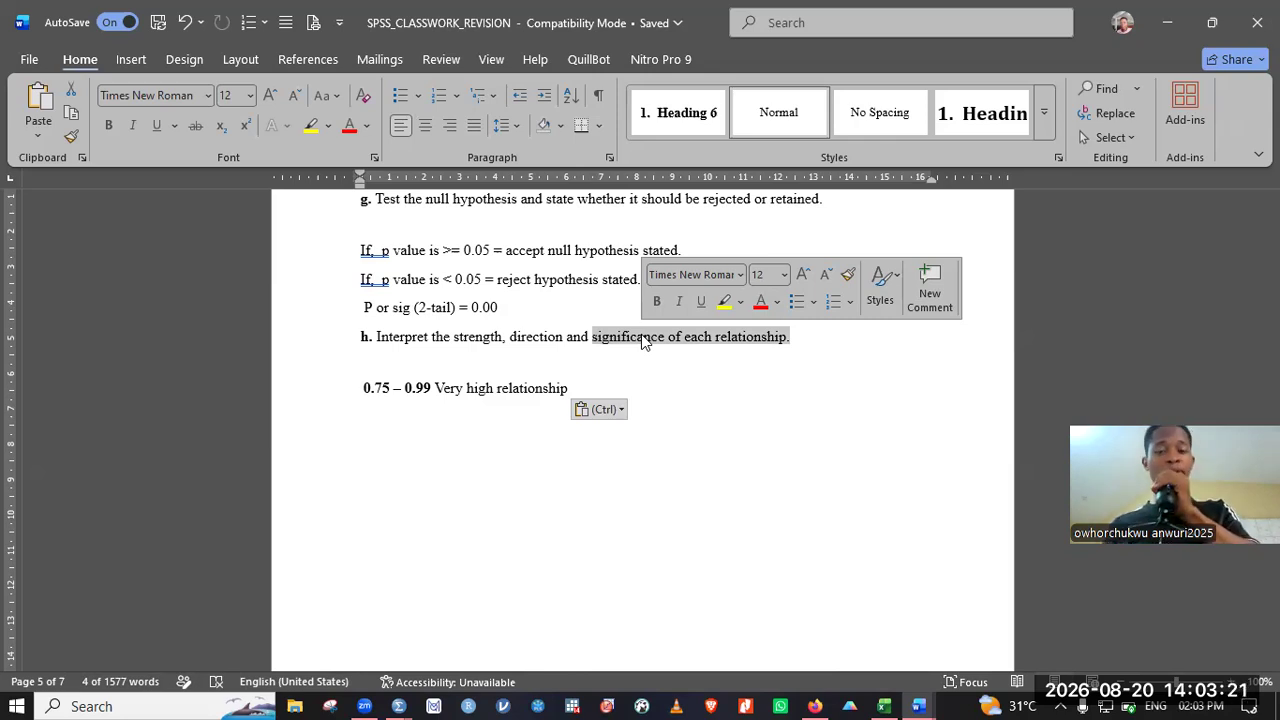
pyautogui.click(523, 373)
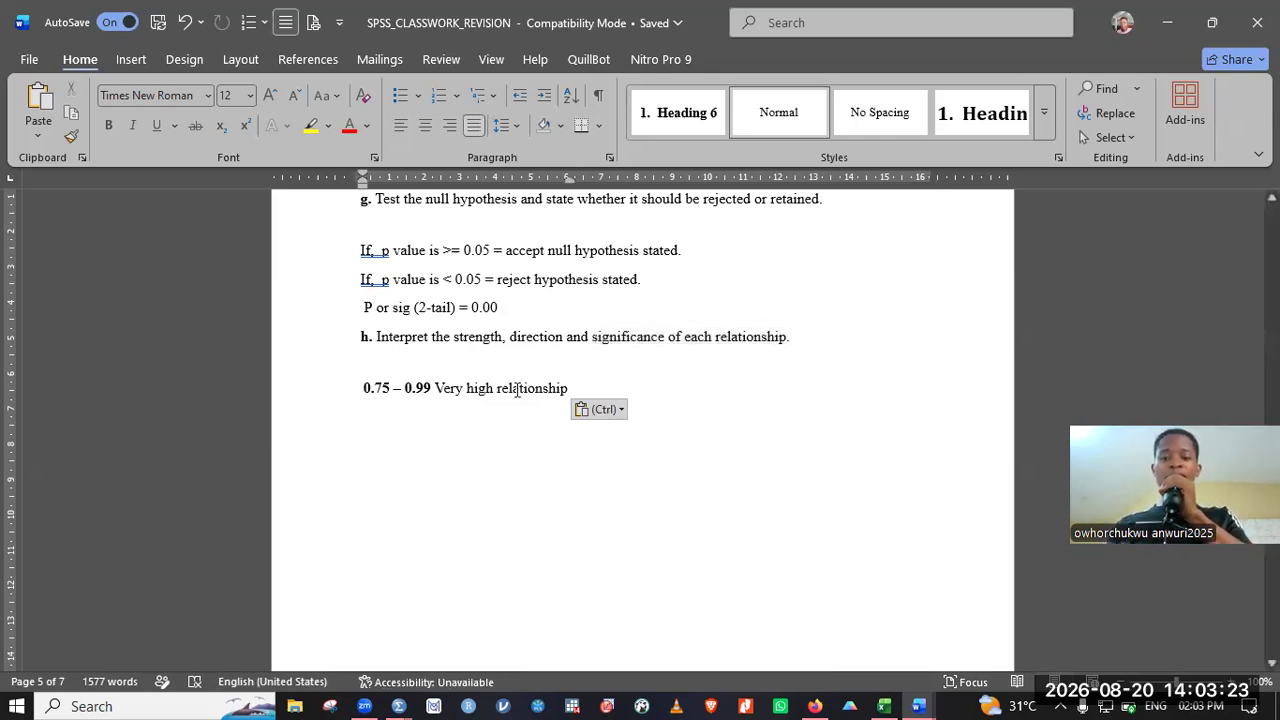